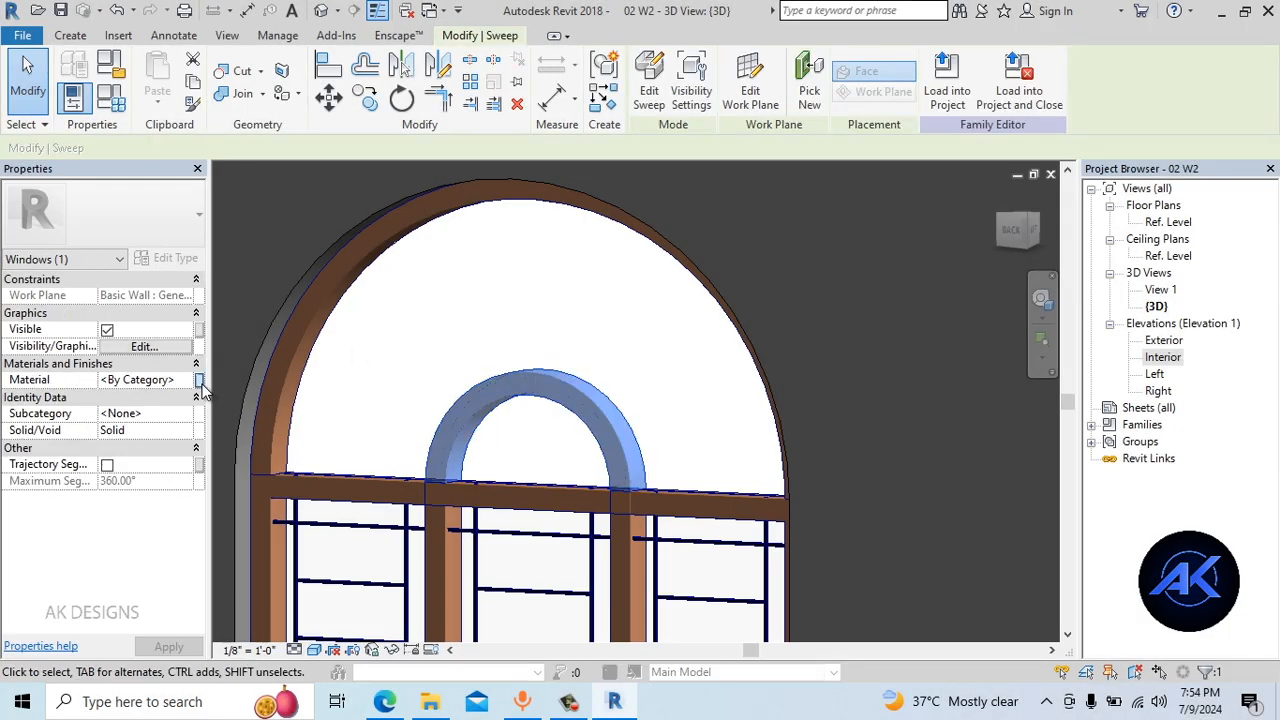
Assign a material to the selected small arched sweep of the window frame
click(199, 379)
click(555, 274)
click(675, 503)
click(606, 334)
scroll(641, 345, down, 5)
middle_drag(656, 422, 751, 506)
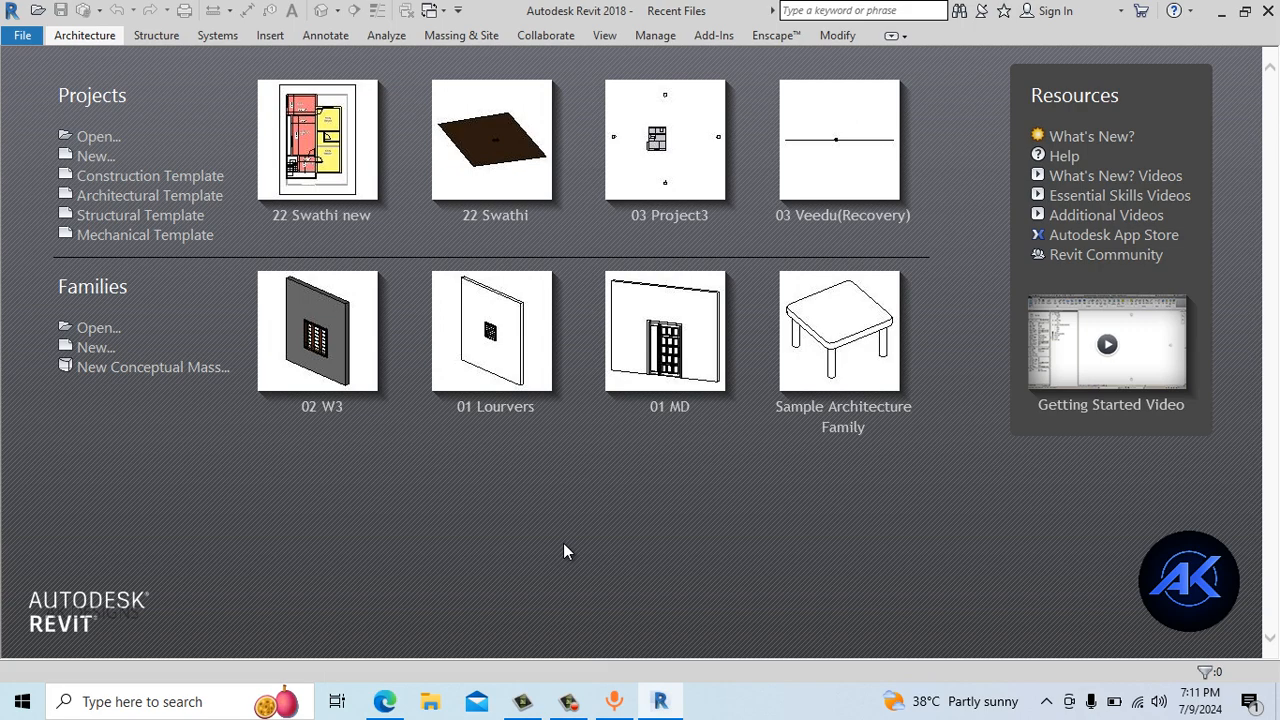
Create a new family from the Window template in the English_I template folder
drag(51, 282, 165, 402)
click(165, 402)
click(93, 349)
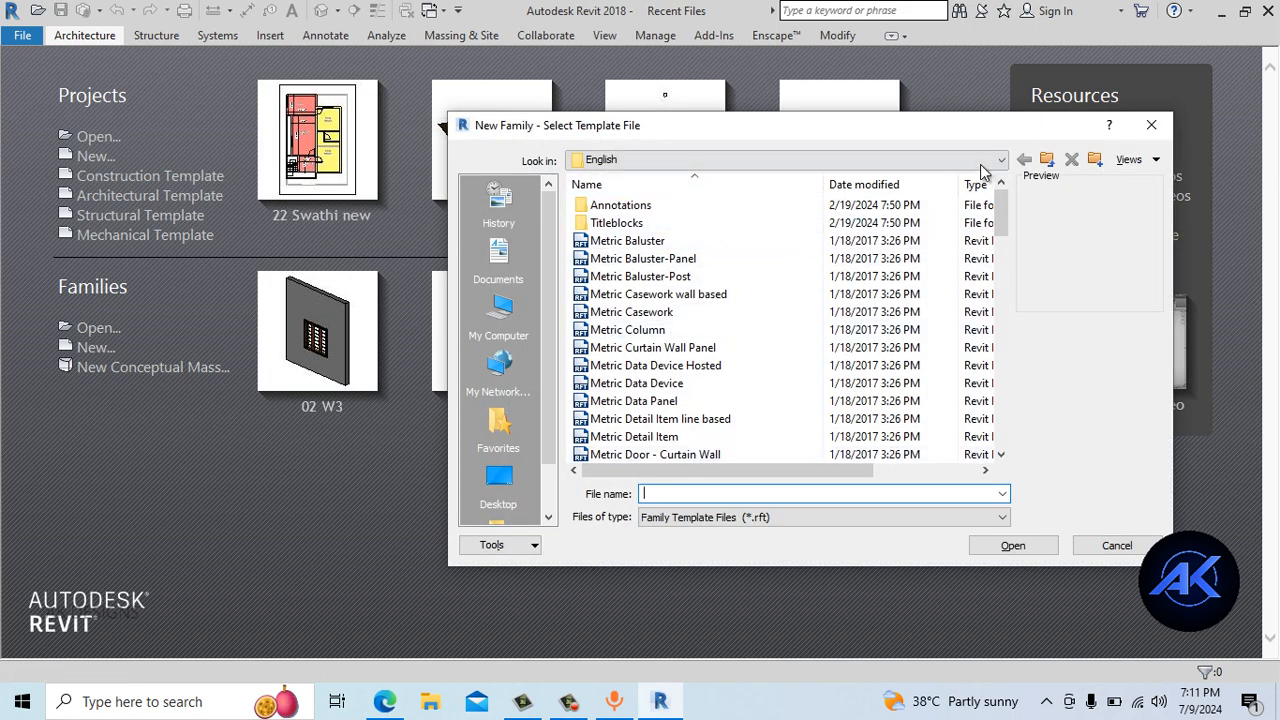
click(1046, 160)
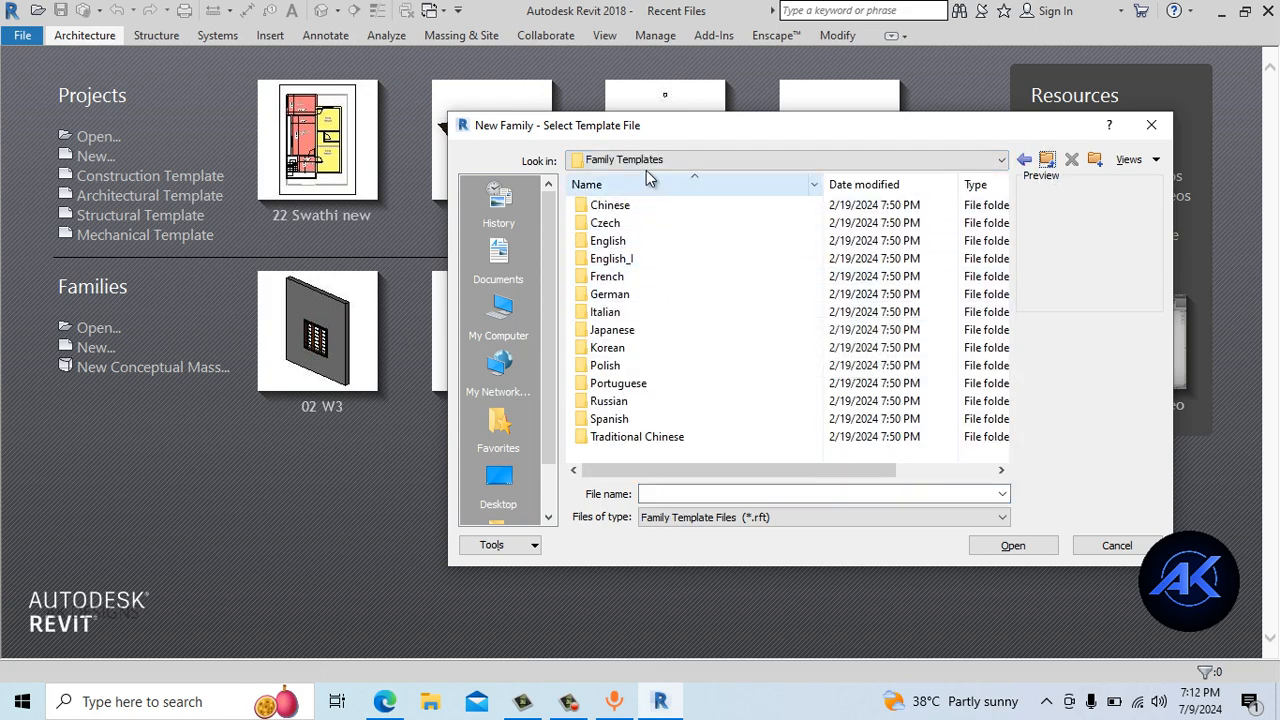
double_click(613, 258)
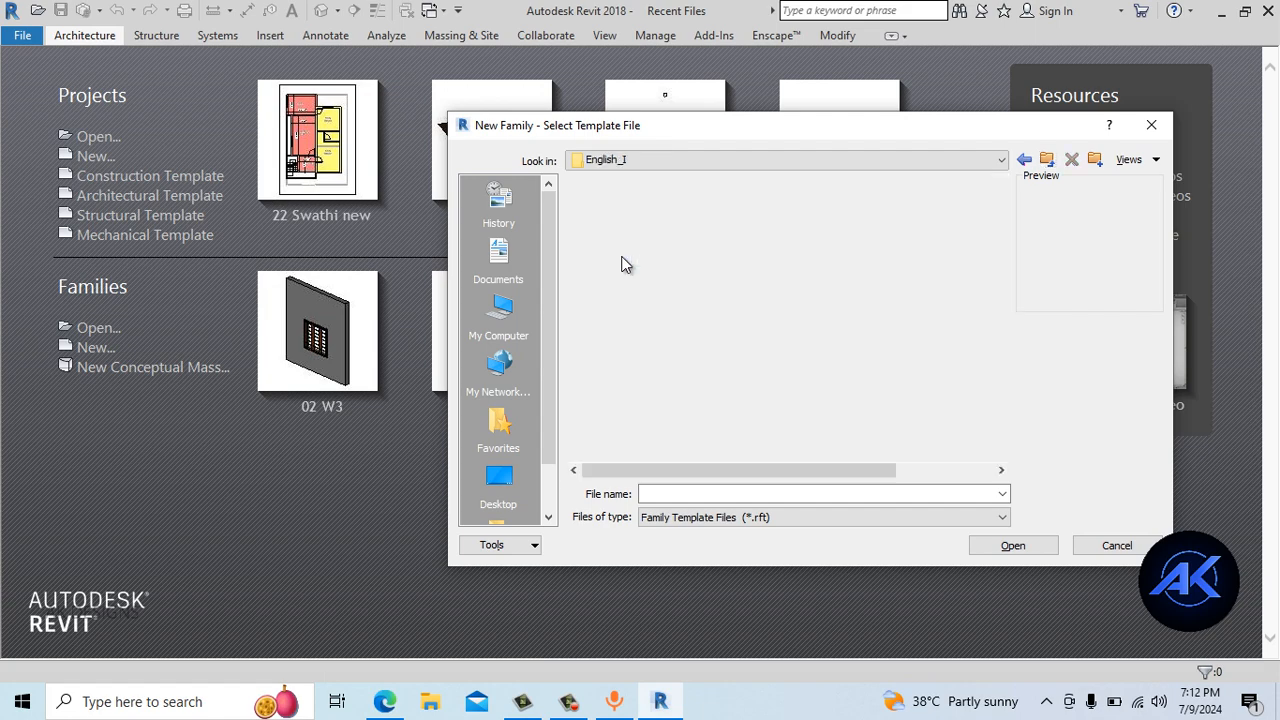
click(663, 327)
scroll(663, 329, down, 2)
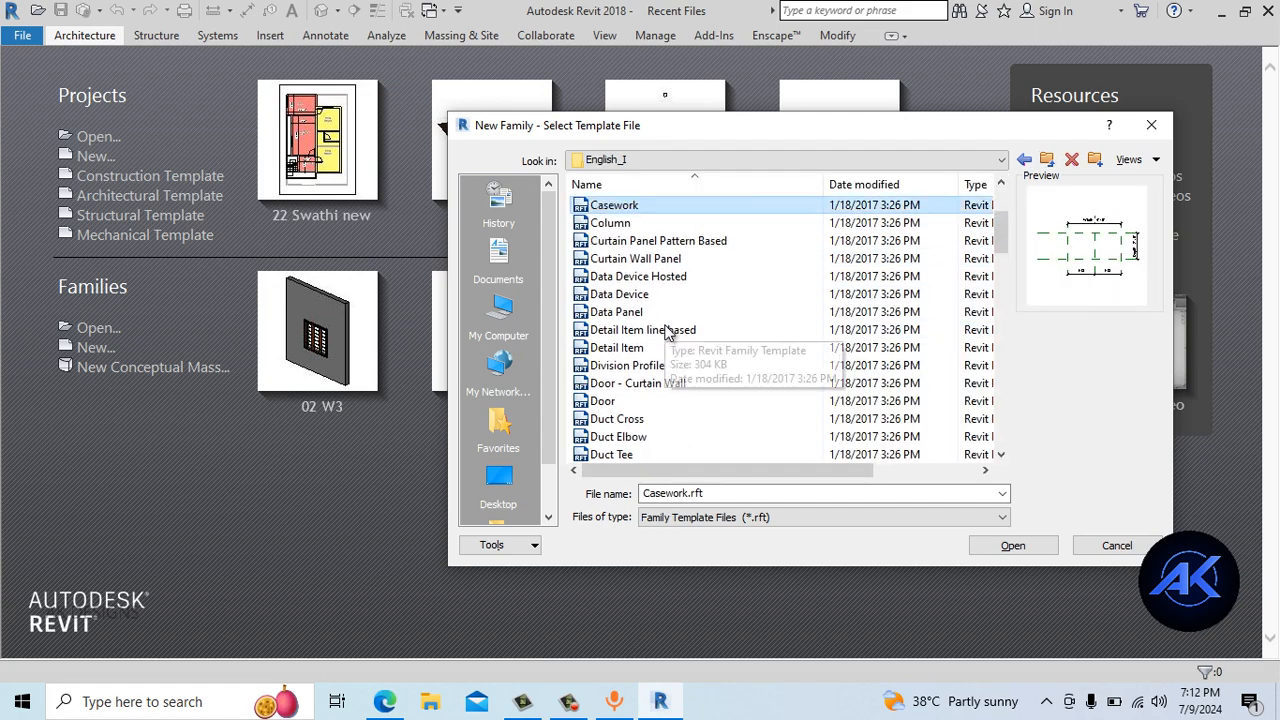
key(End)
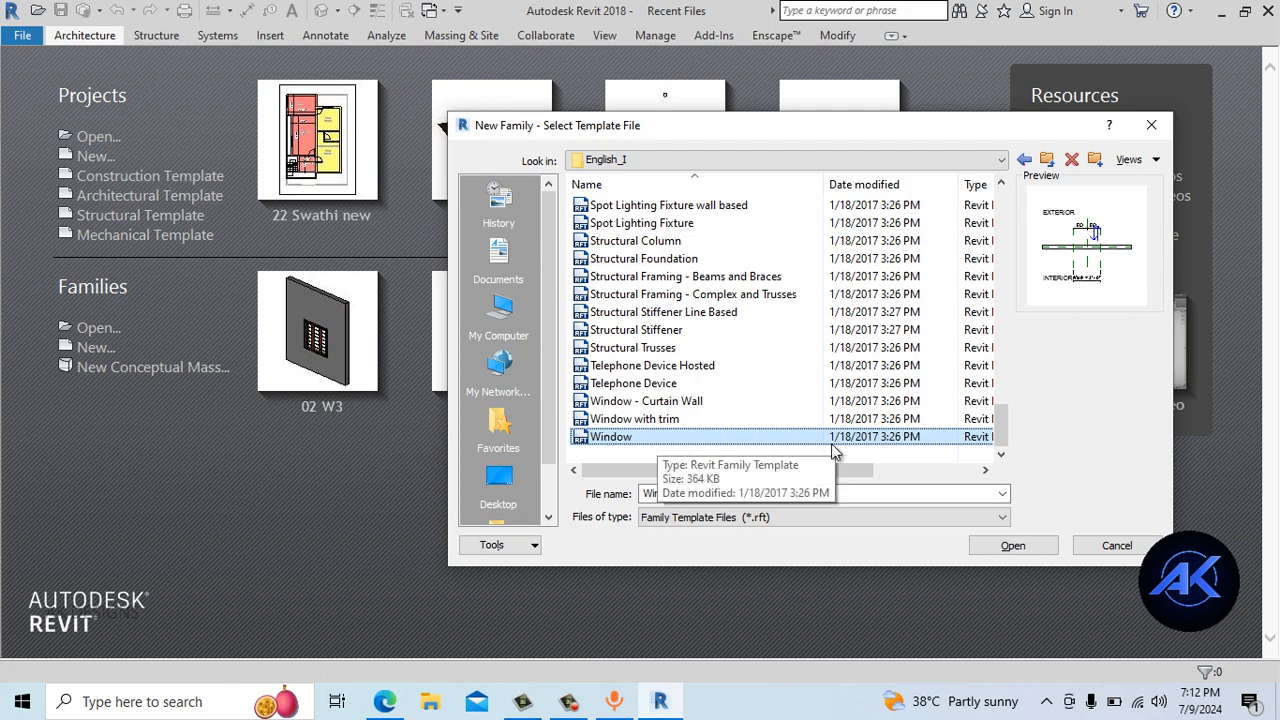
click(975, 547)
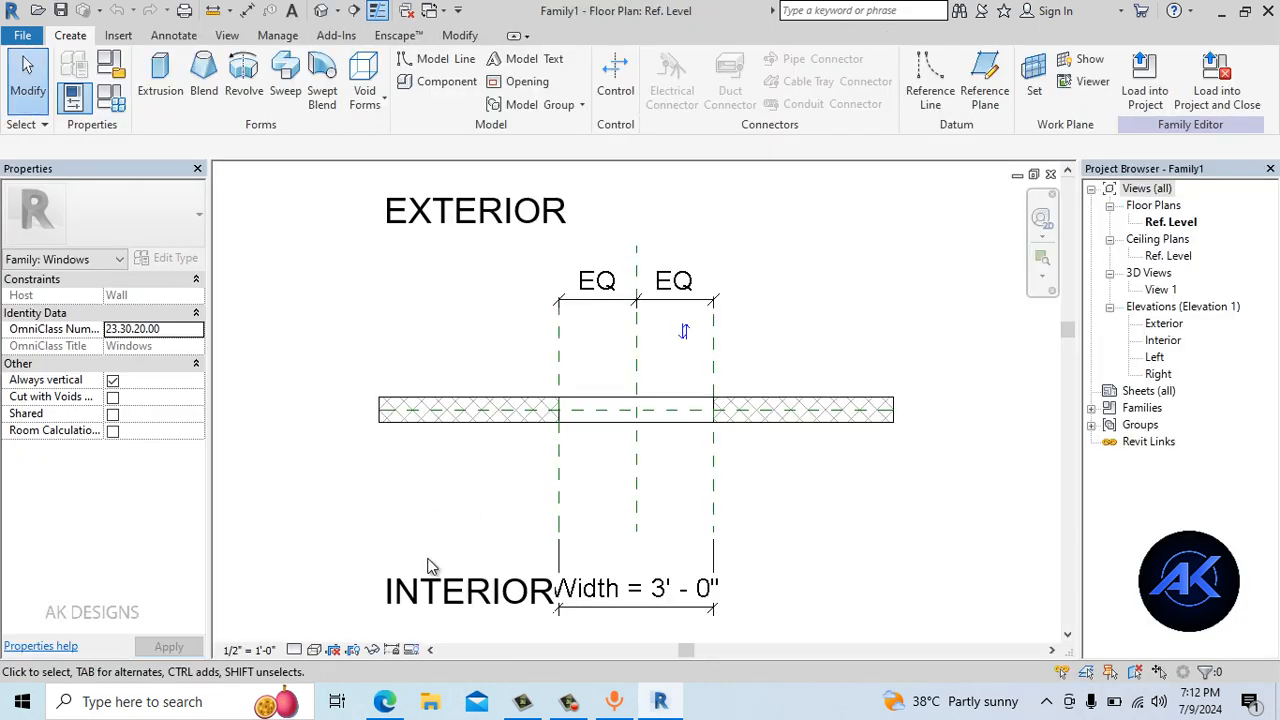
Set the Ref. Level plan's view scale to 3/4" = 1'-0"
click(249, 650)
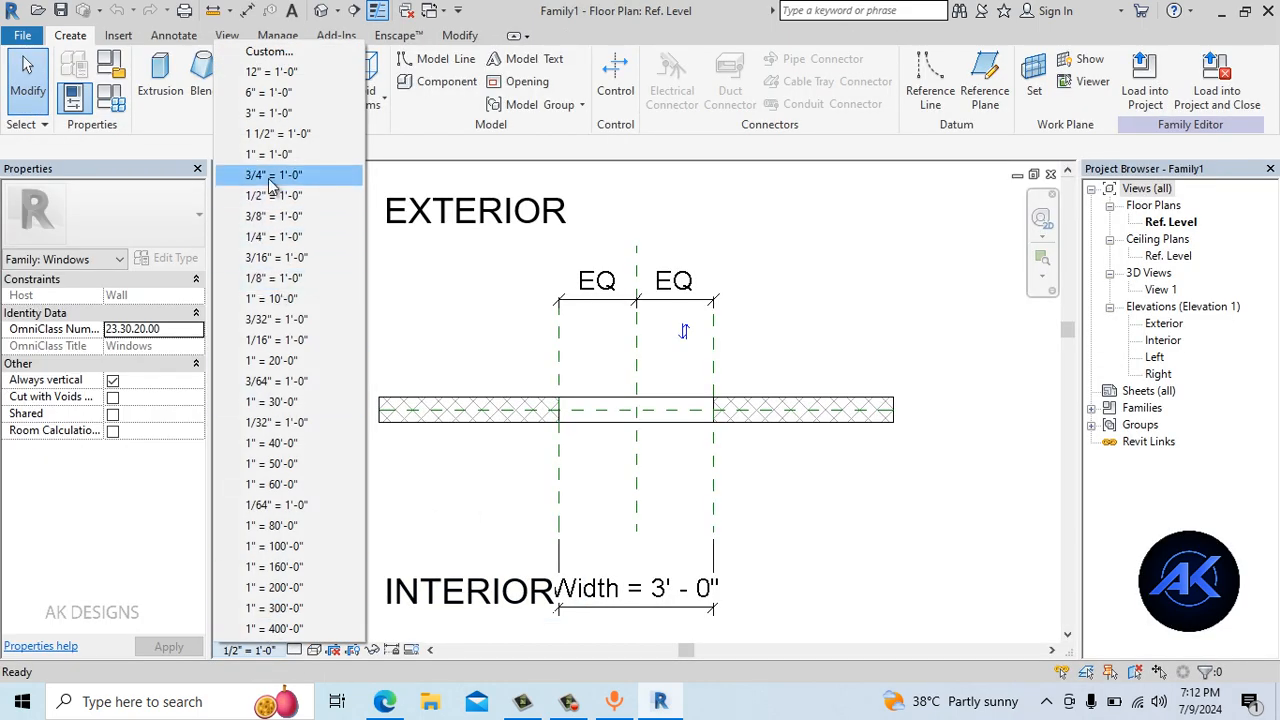
click(270, 175)
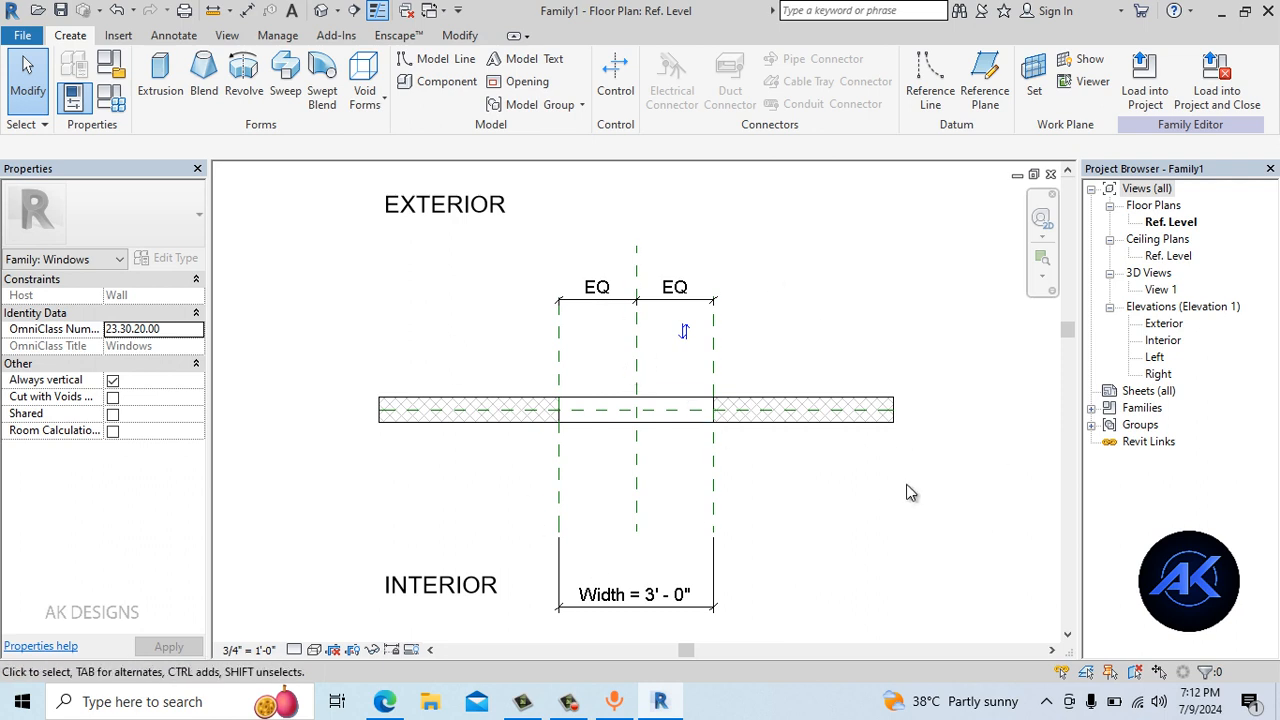
Inspect the host wall between the exterior and interior sides in the Ref. Level plan
click(452, 423)
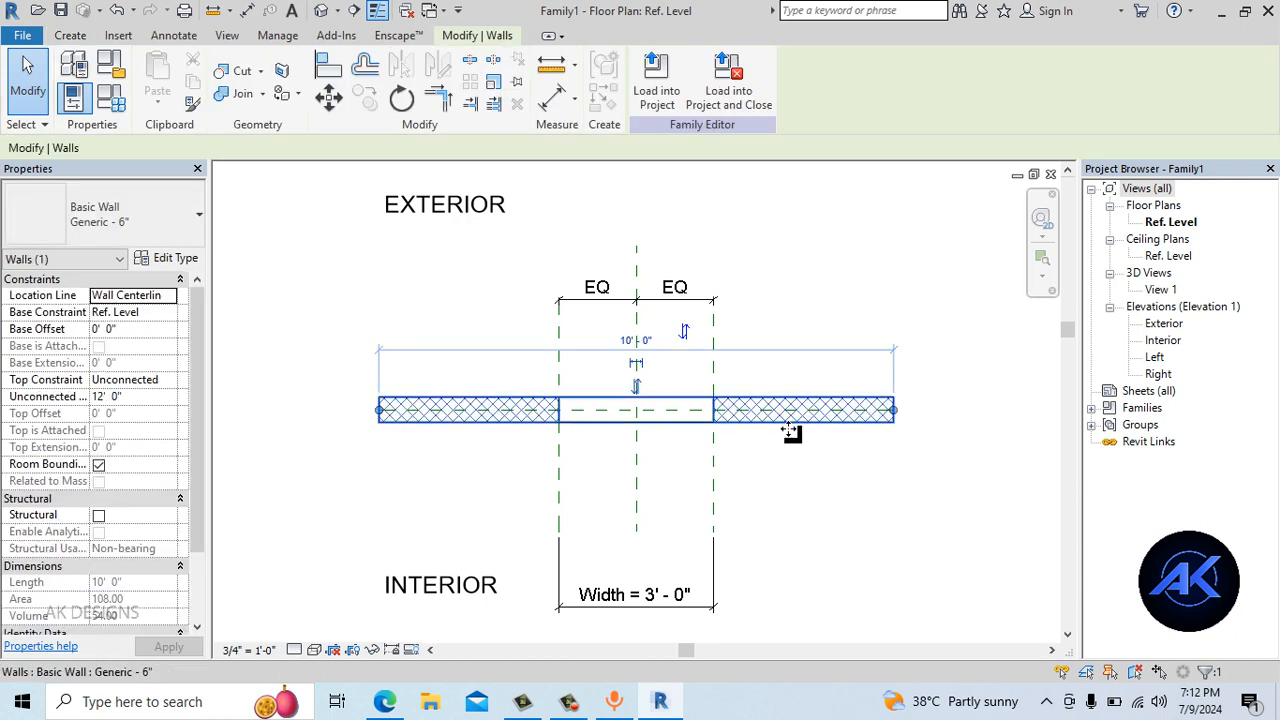
click(366, 457)
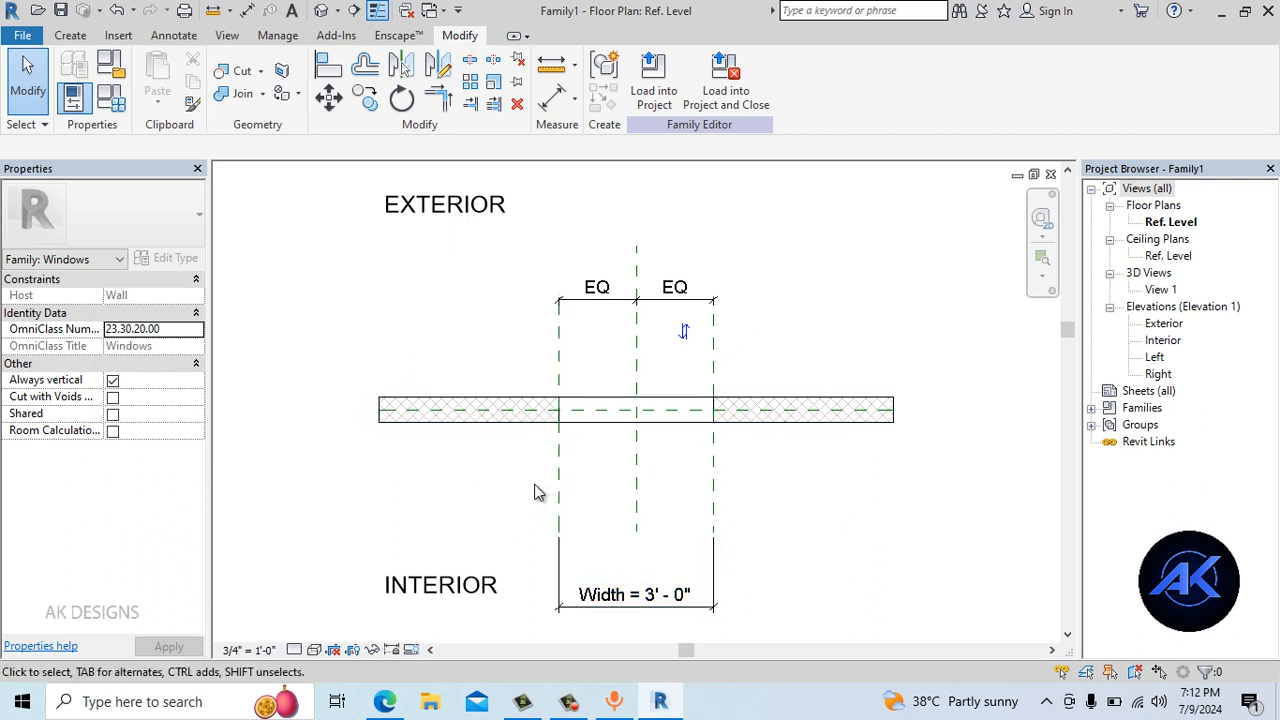
scroll(463, 453, up, 1)
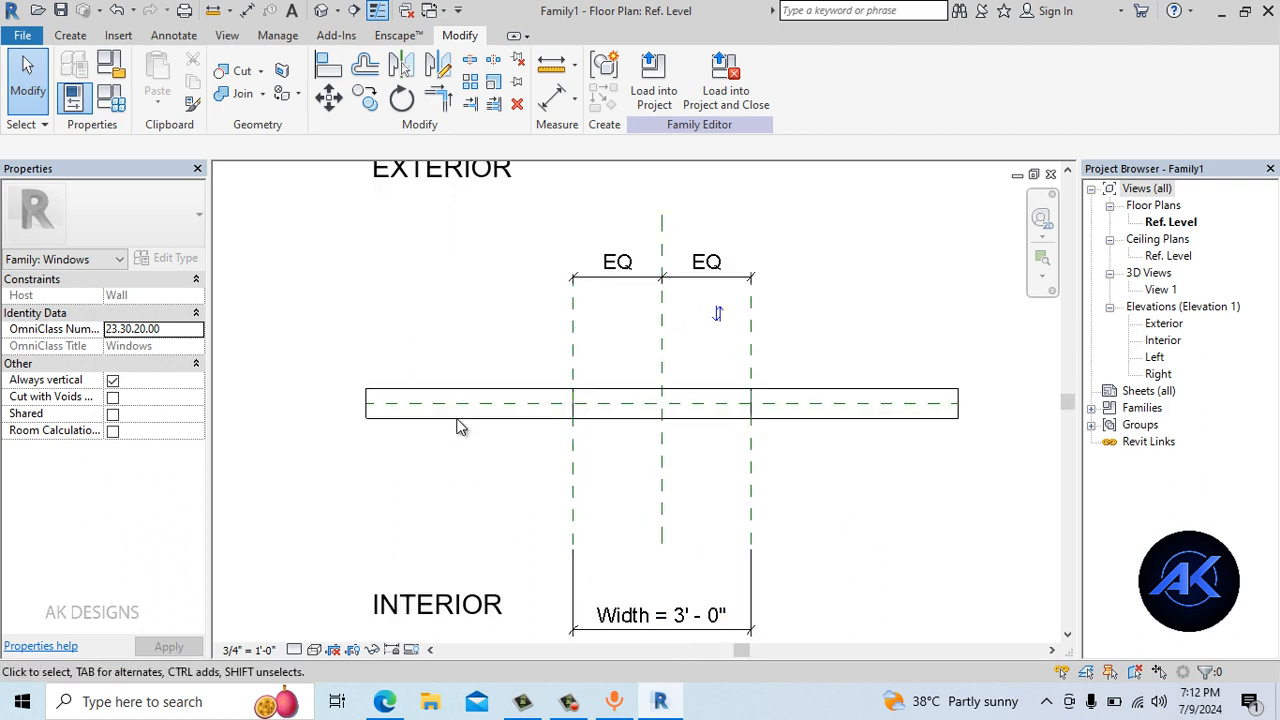
click(450, 420)
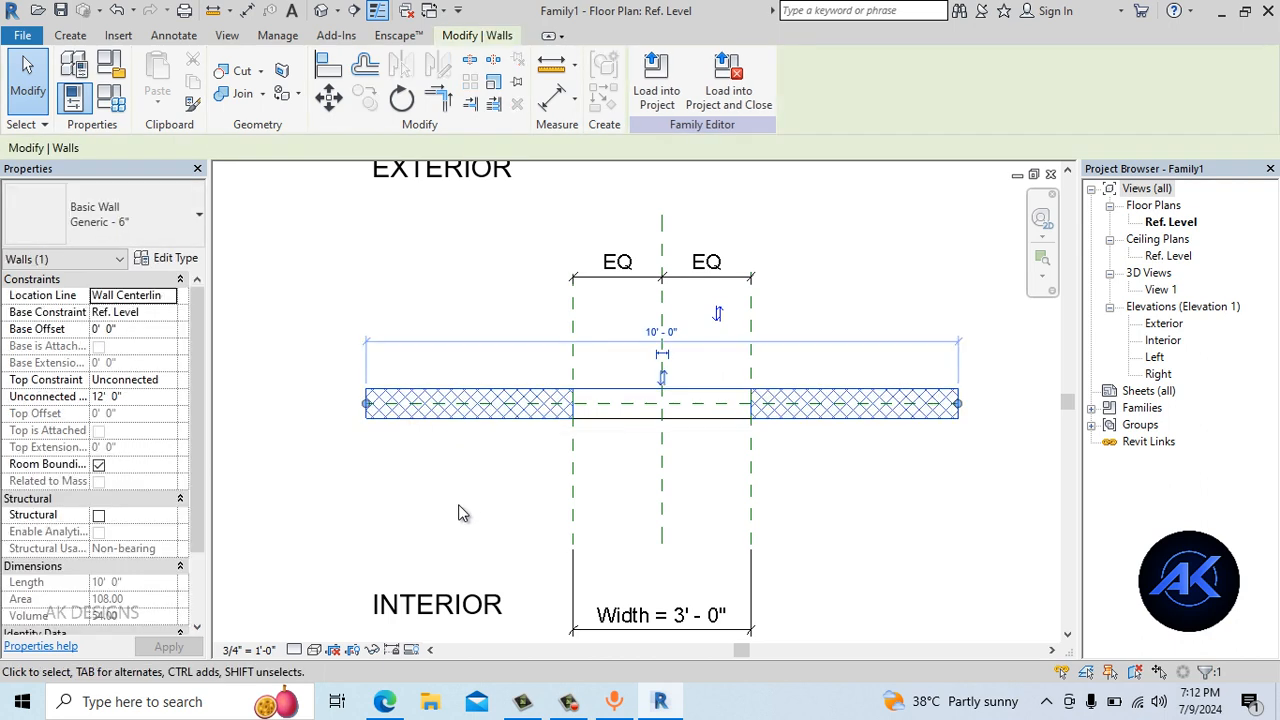
click(463, 513)
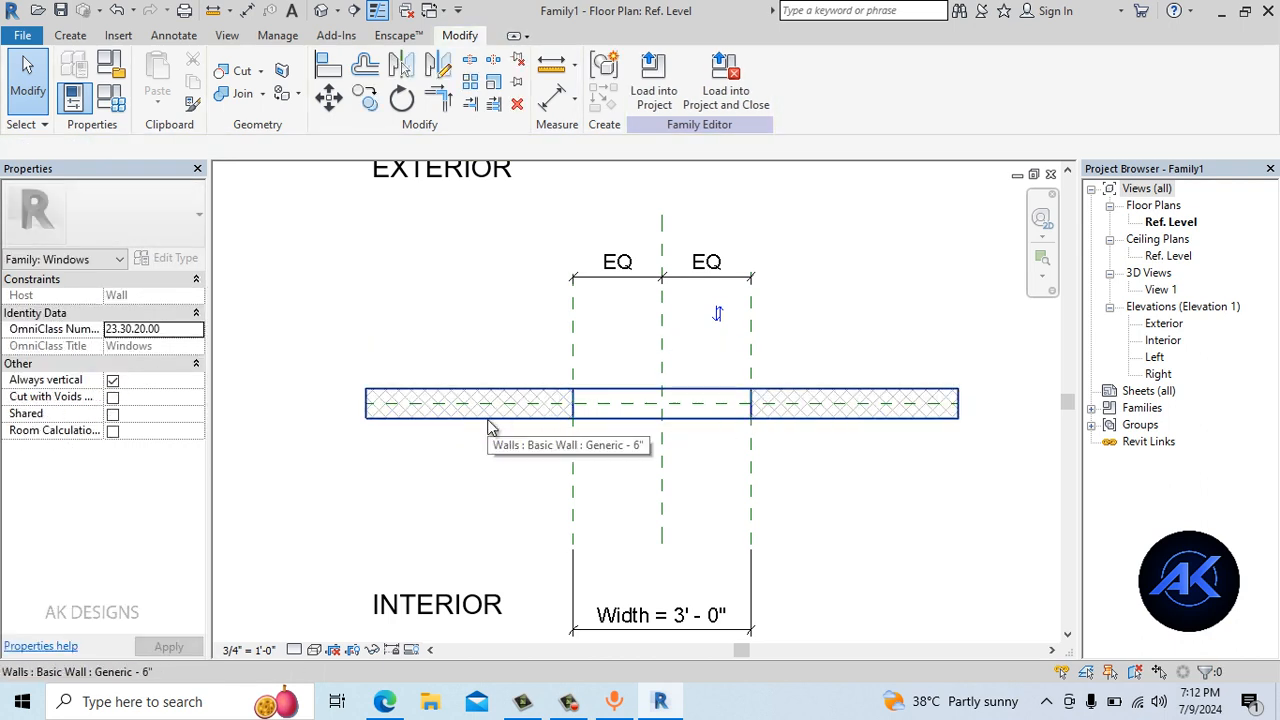
click(423, 406)
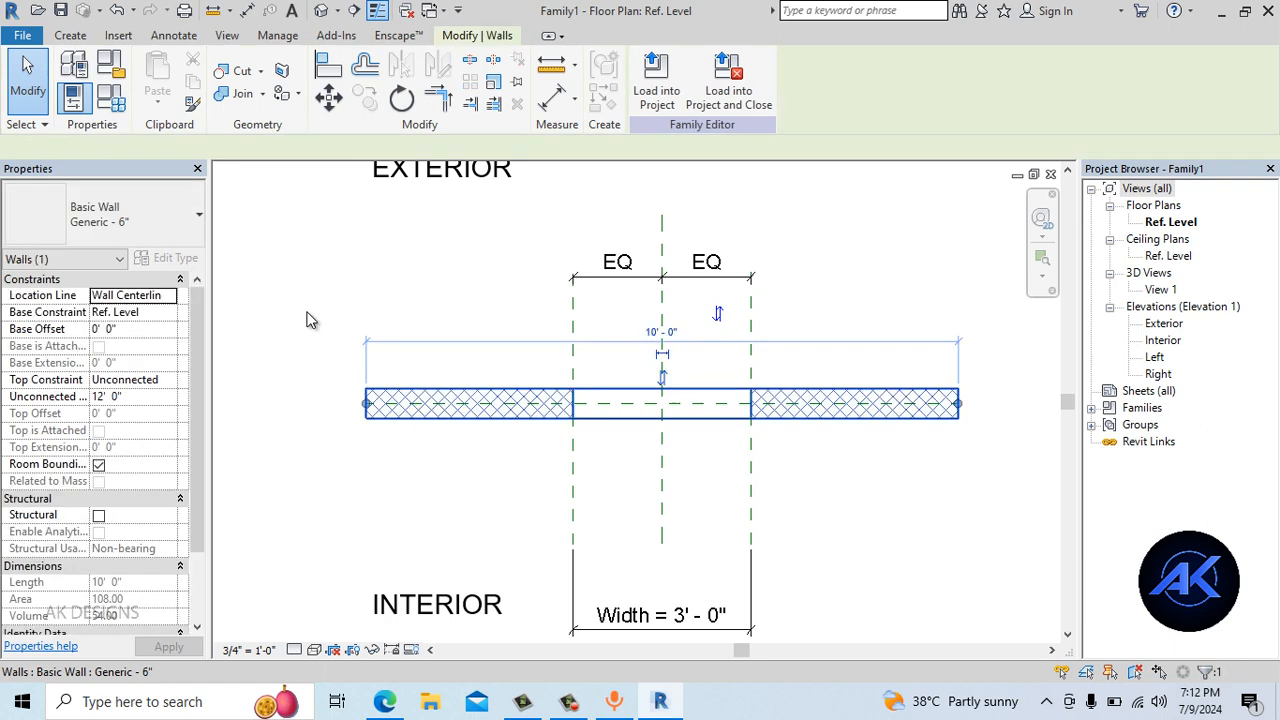
click(562, 500)
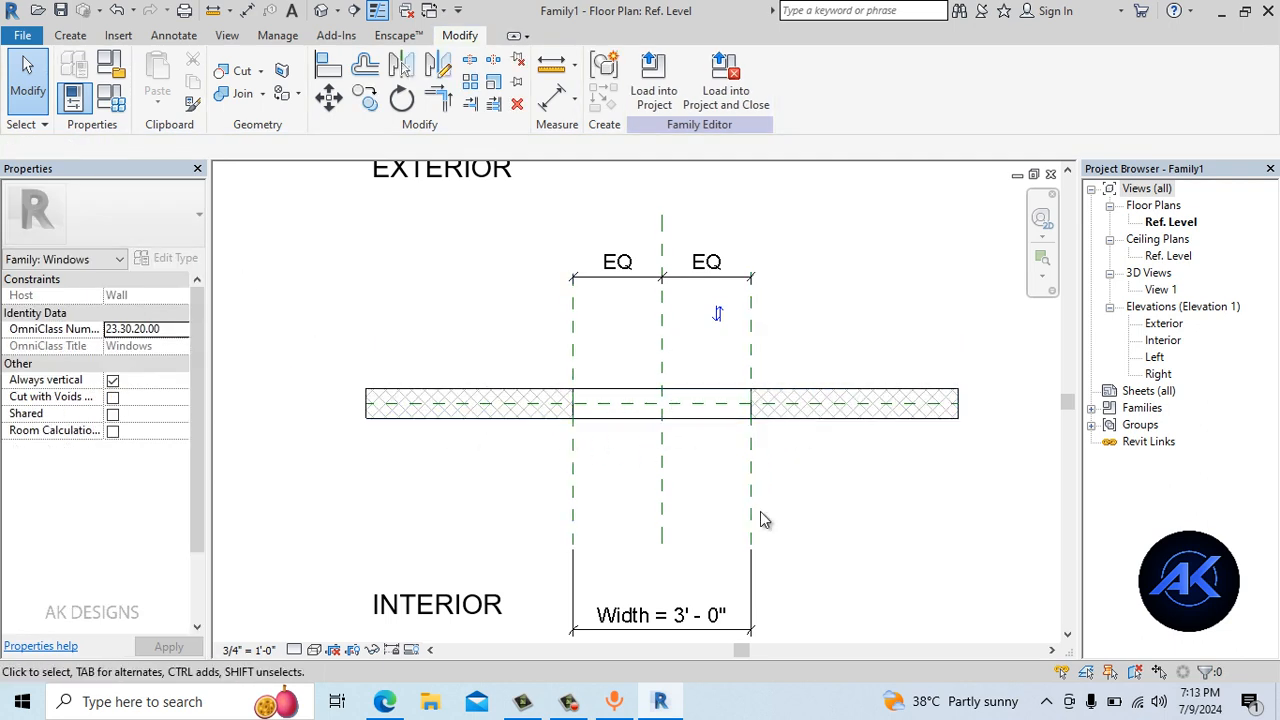
Examine the window opening in the wall and the reference planes that bound it in plan
scroll(866, 522, down, 1)
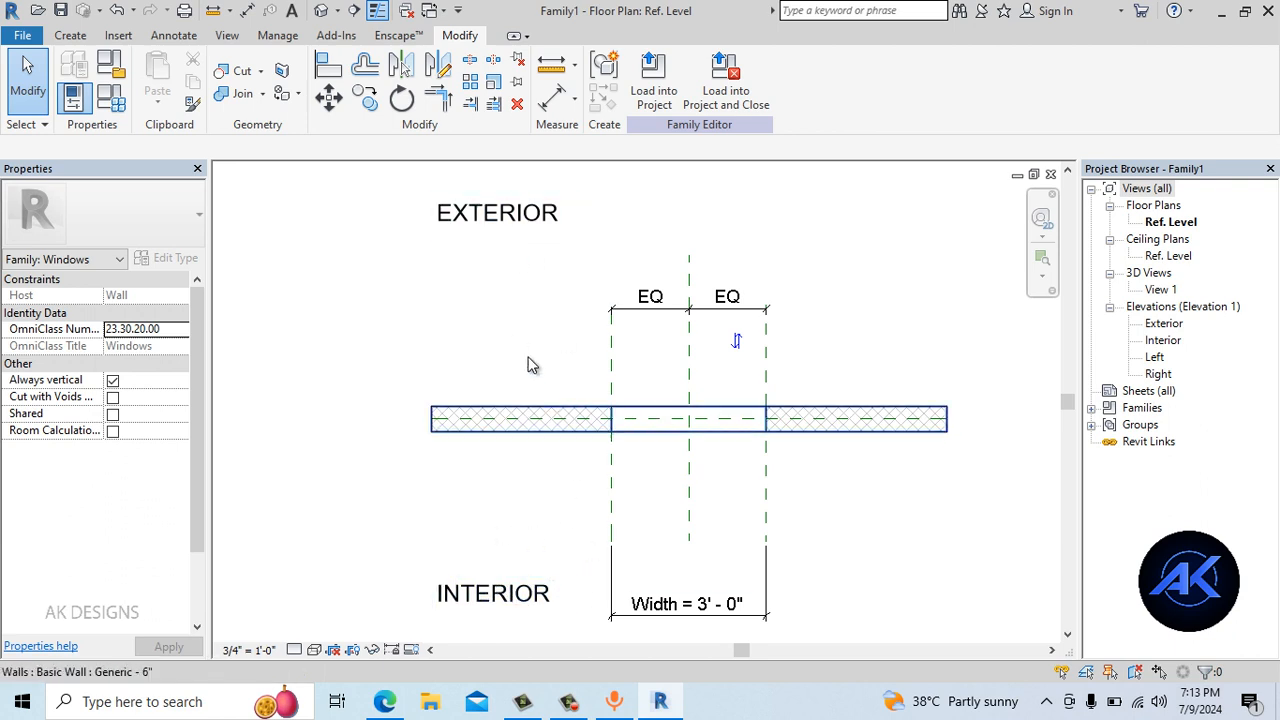
scroll(764, 456, up, 1)
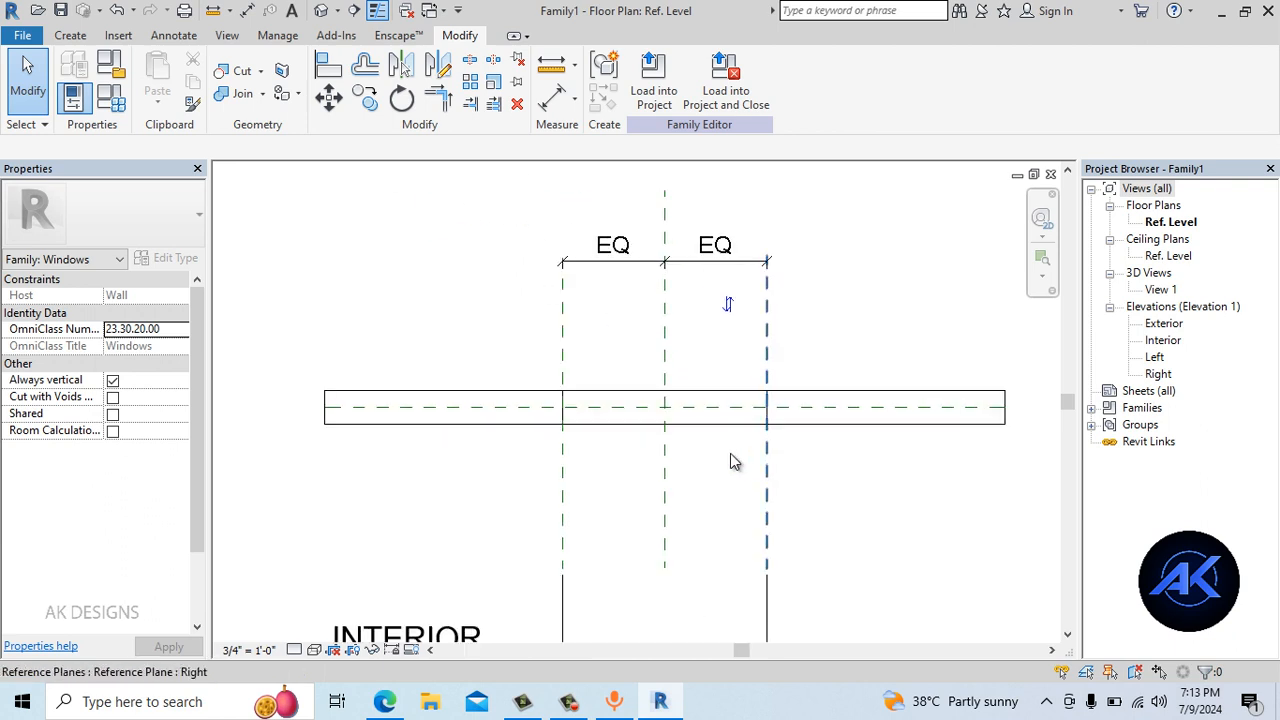
scroll(517, 457, down, 2)
scroll(523, 490, up, 2)
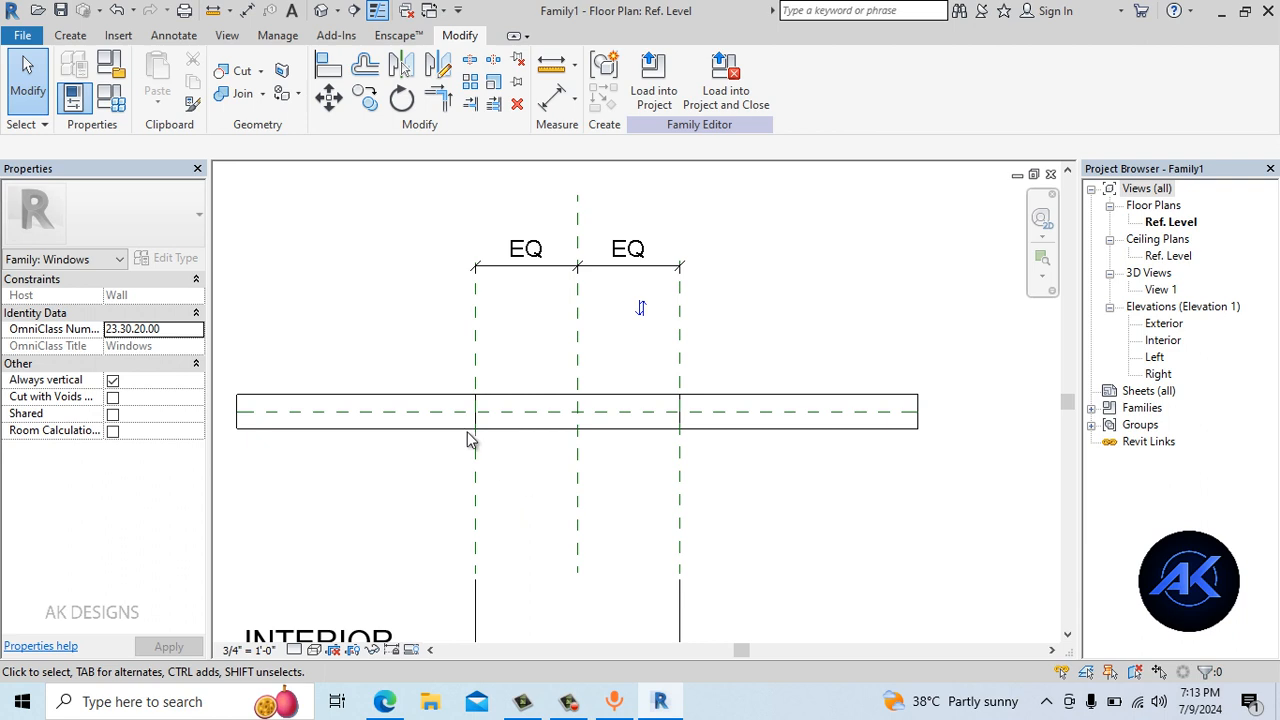
mouse_move(462, 452)
mouse_down()
mouse_move(532, 429)
mouse_move(723, 421)
mouse_move(700, 414)
mouse_up()
drag(441, 331, 716, 414)
drag(430, 462, 699, 425)
key(Escape)
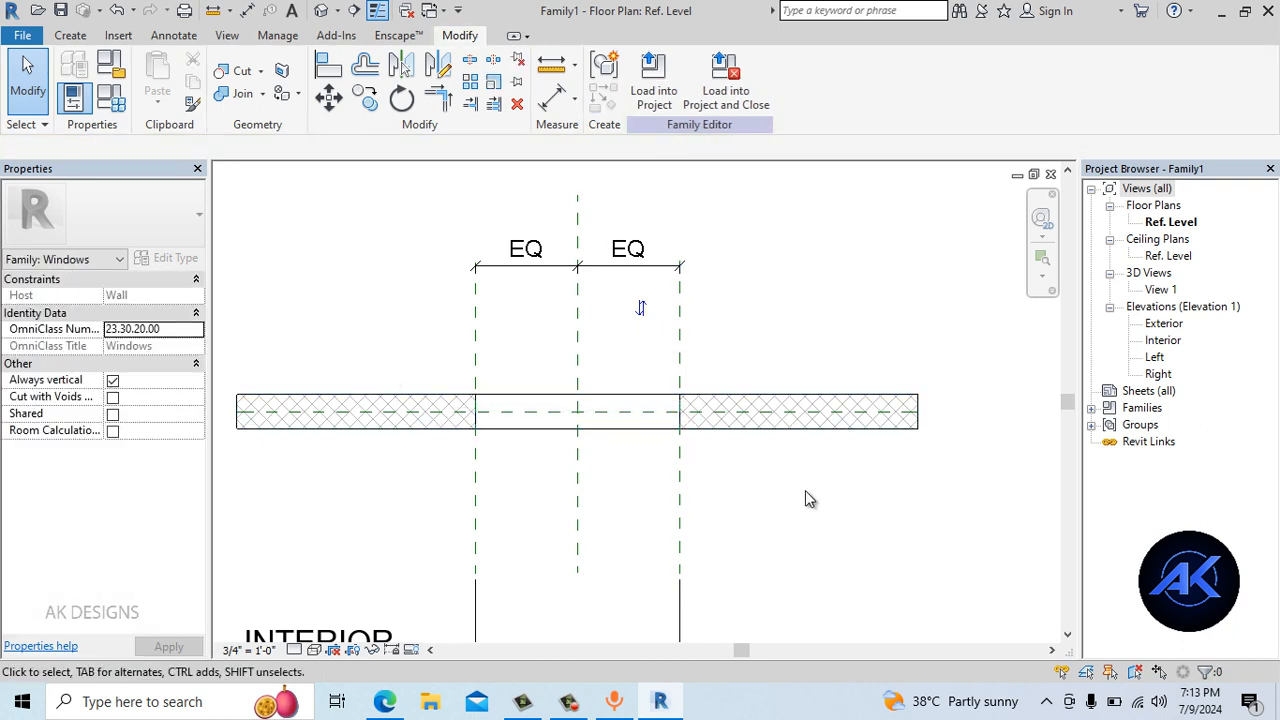
scroll(801, 489, down, 2)
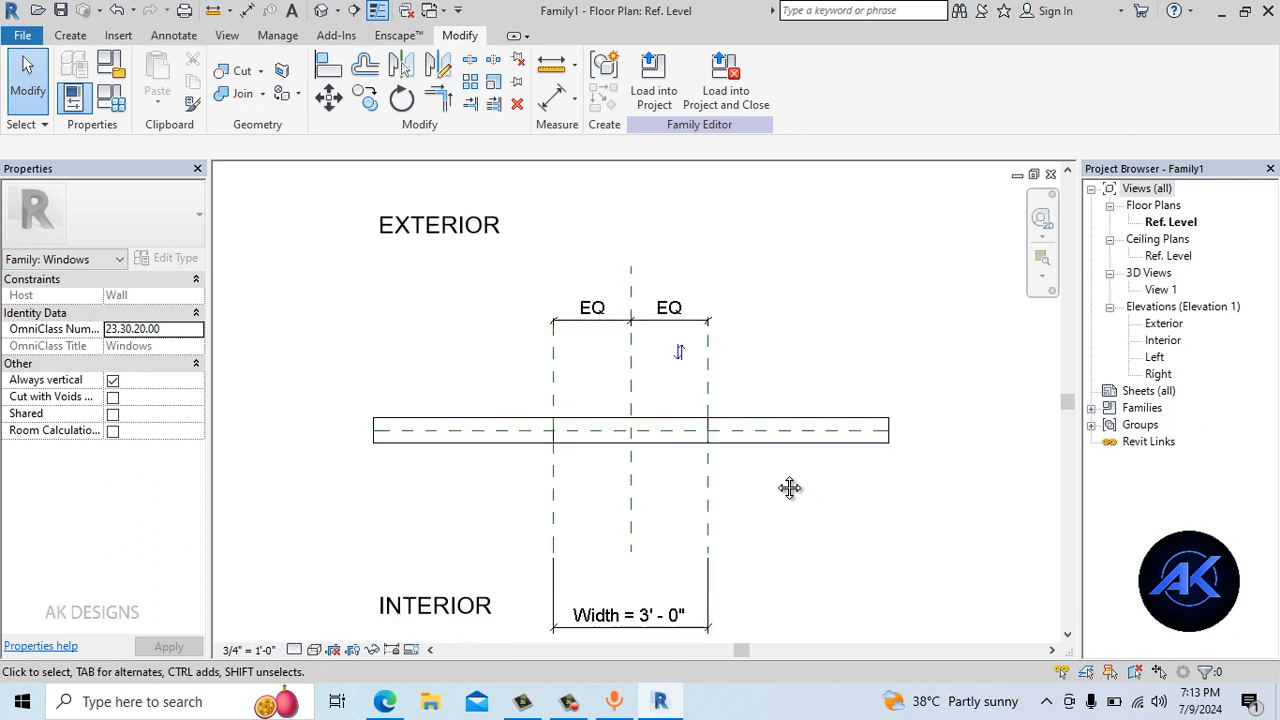
middle_drag(789, 486, 707, 450)
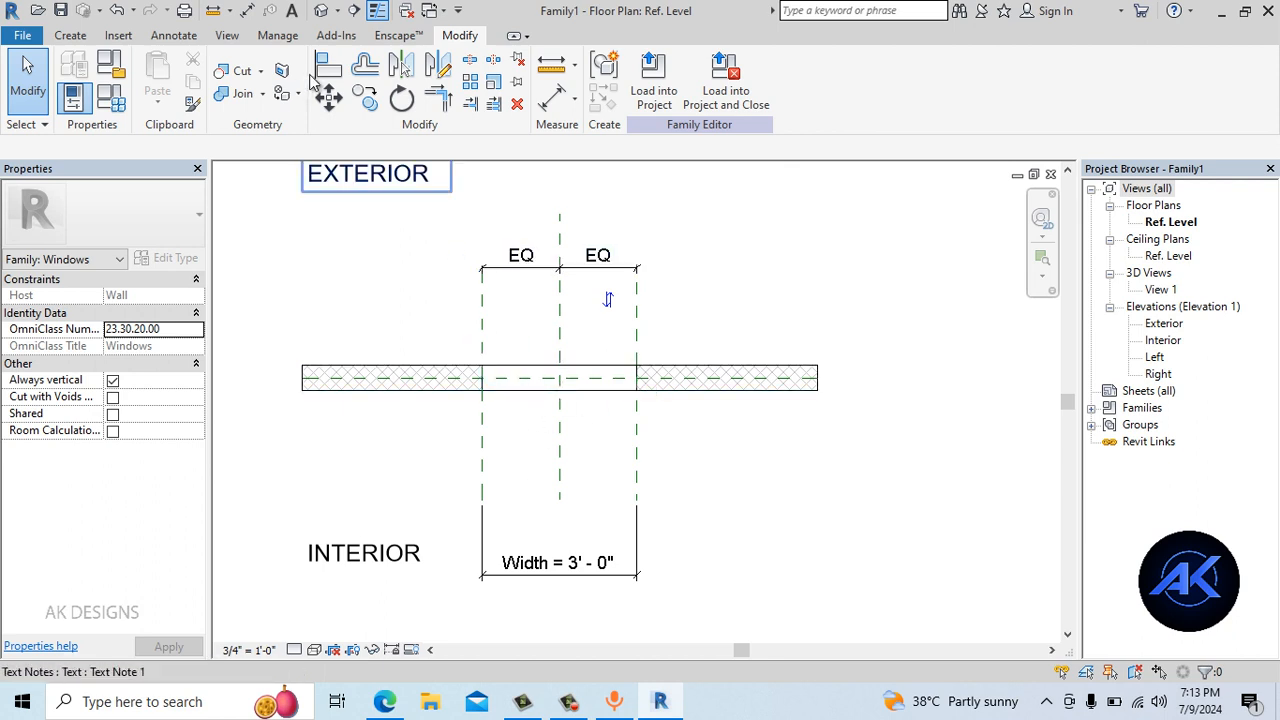
Open the default 3D view, switch its visual style to show solid surfaces, and view the wall opening from another angle
click(321, 10)
scroll(675, 431, up, 2)
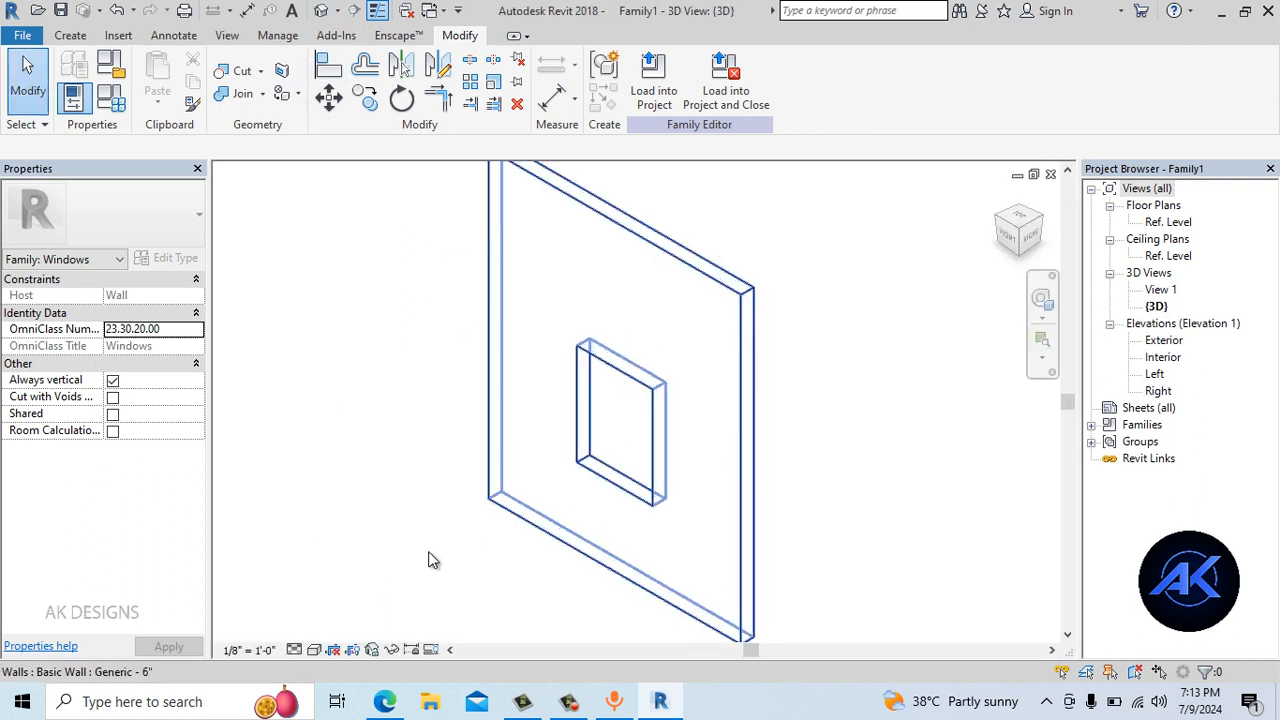
click(313, 649)
click(350, 611)
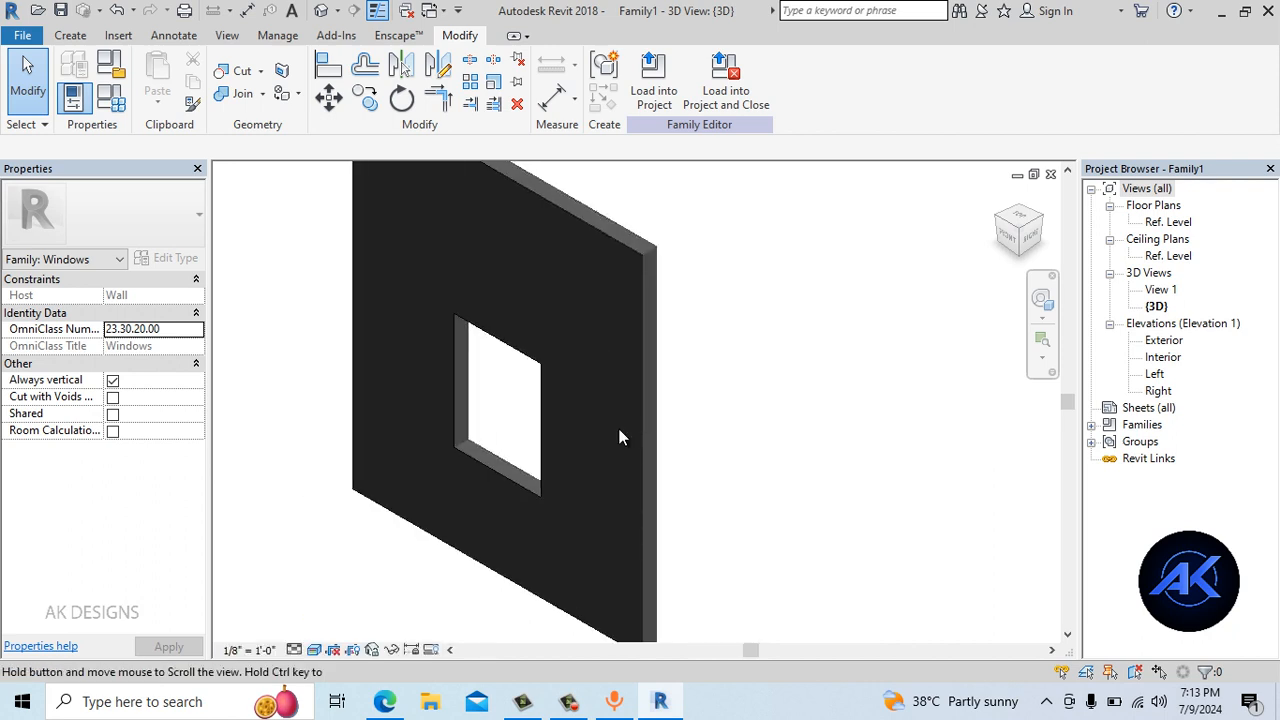
shift+middle_drag(617, 434, 775, 403)
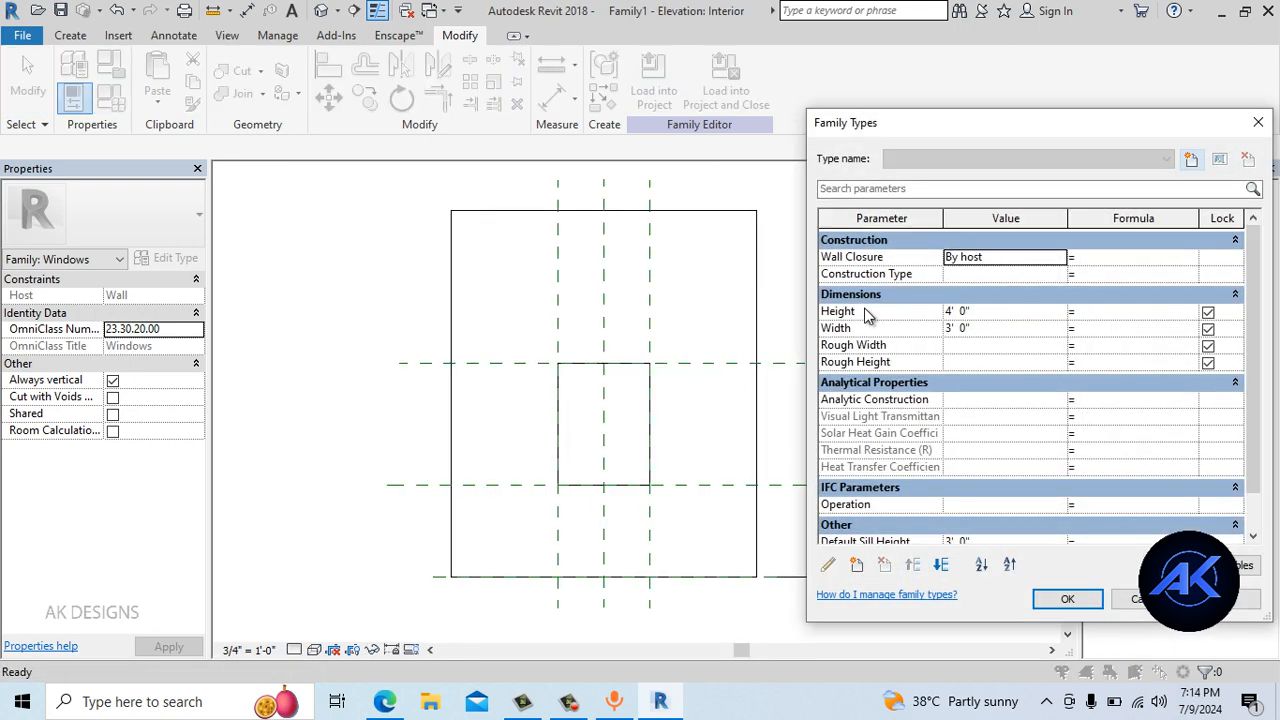
Review the window's dimension parameters in Family Types and set Height to 5' 0"
click(868, 315)
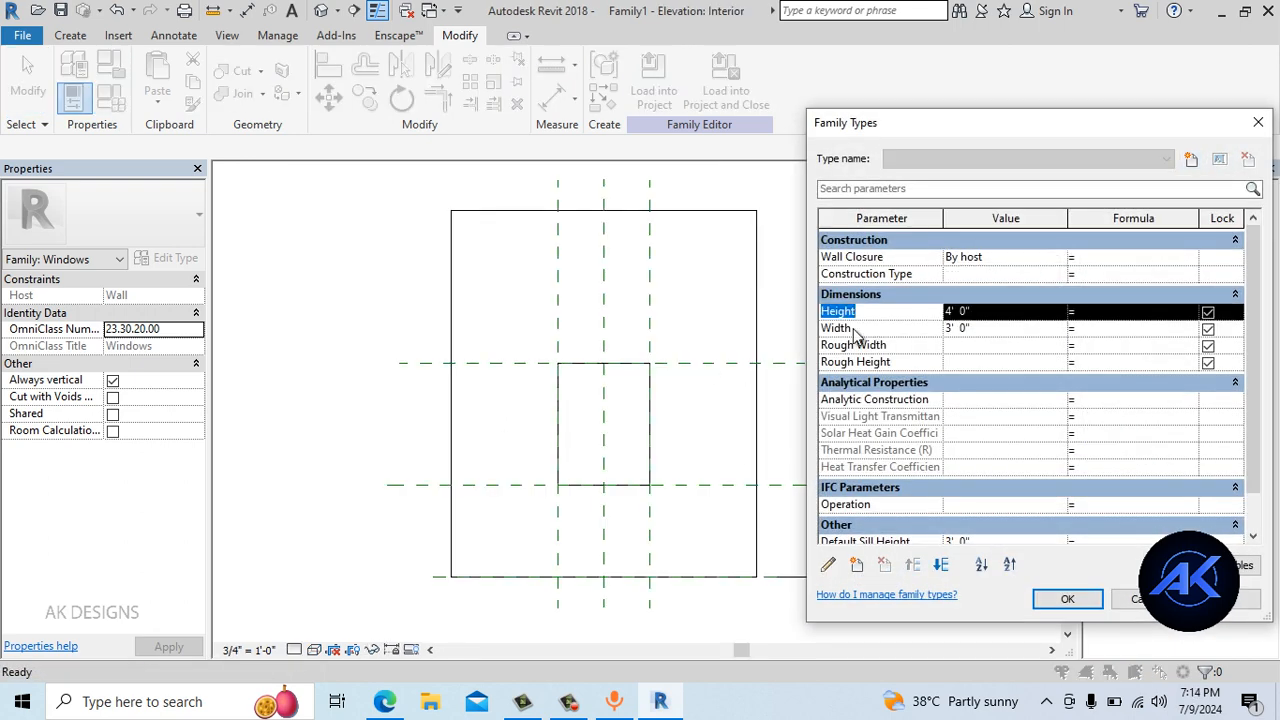
click(856, 329)
scroll(1255, 405, down, 2)
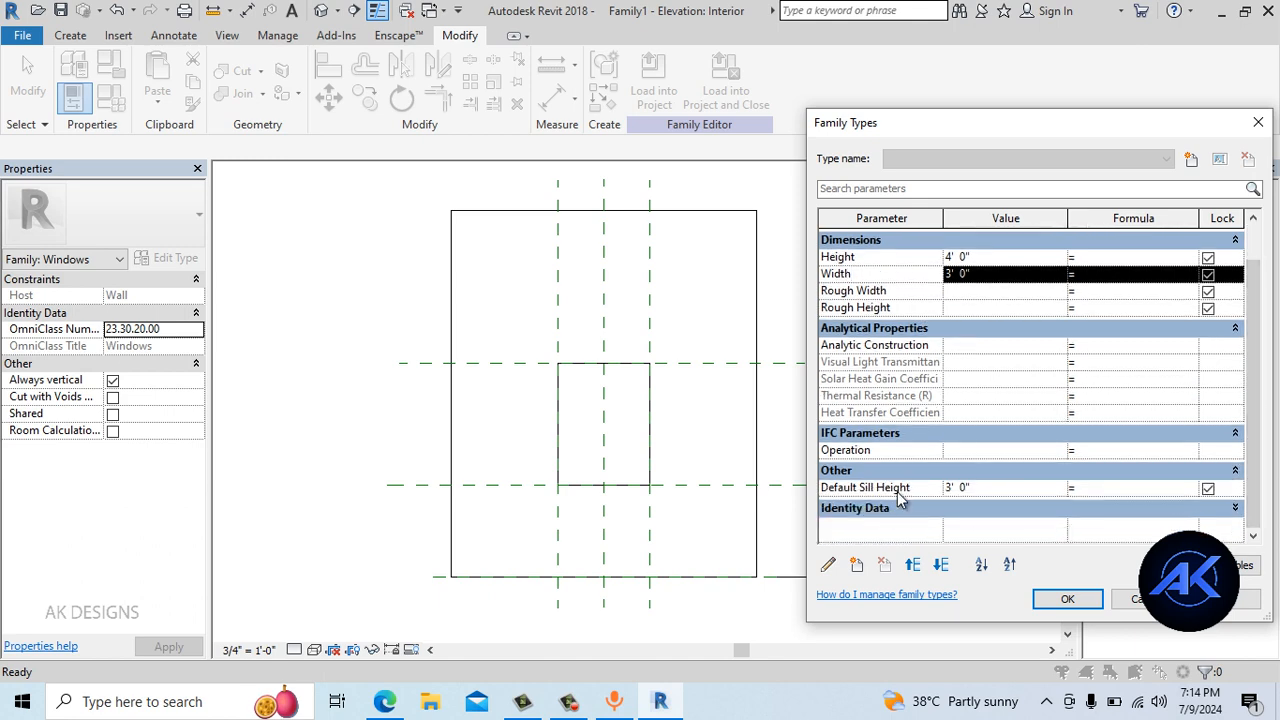
click(983, 258)
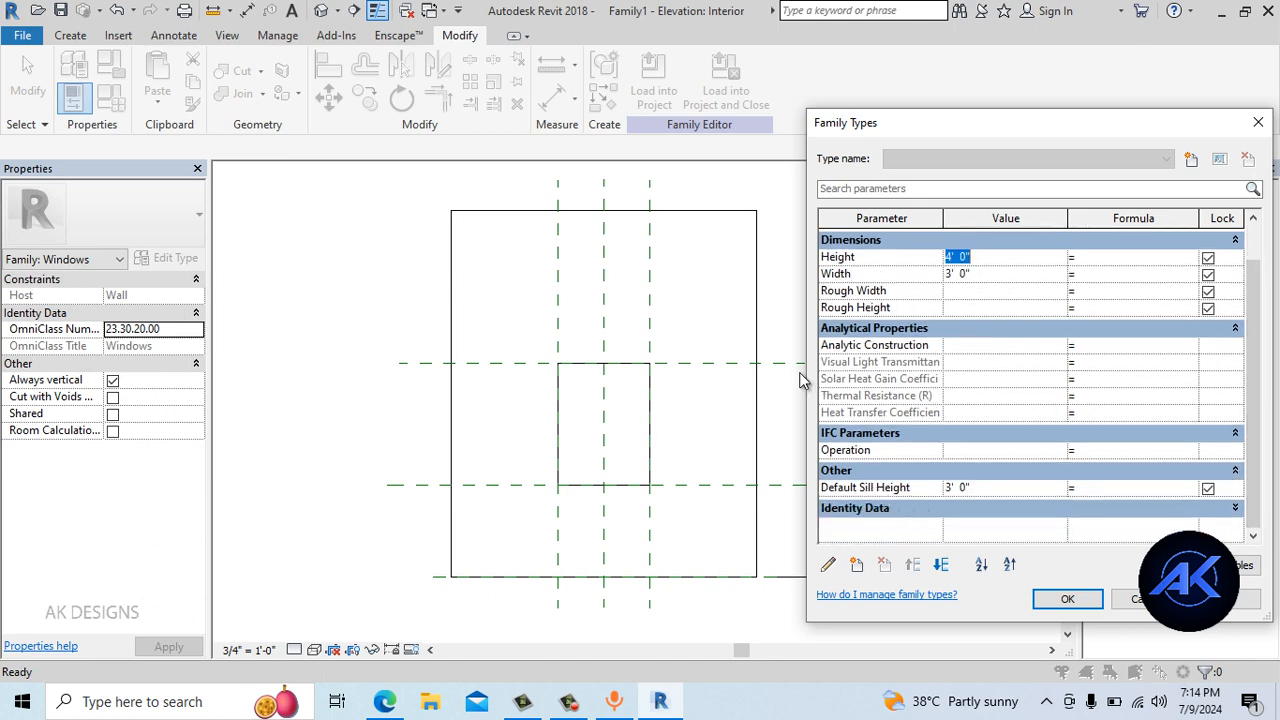
text(5)
key(Tab)
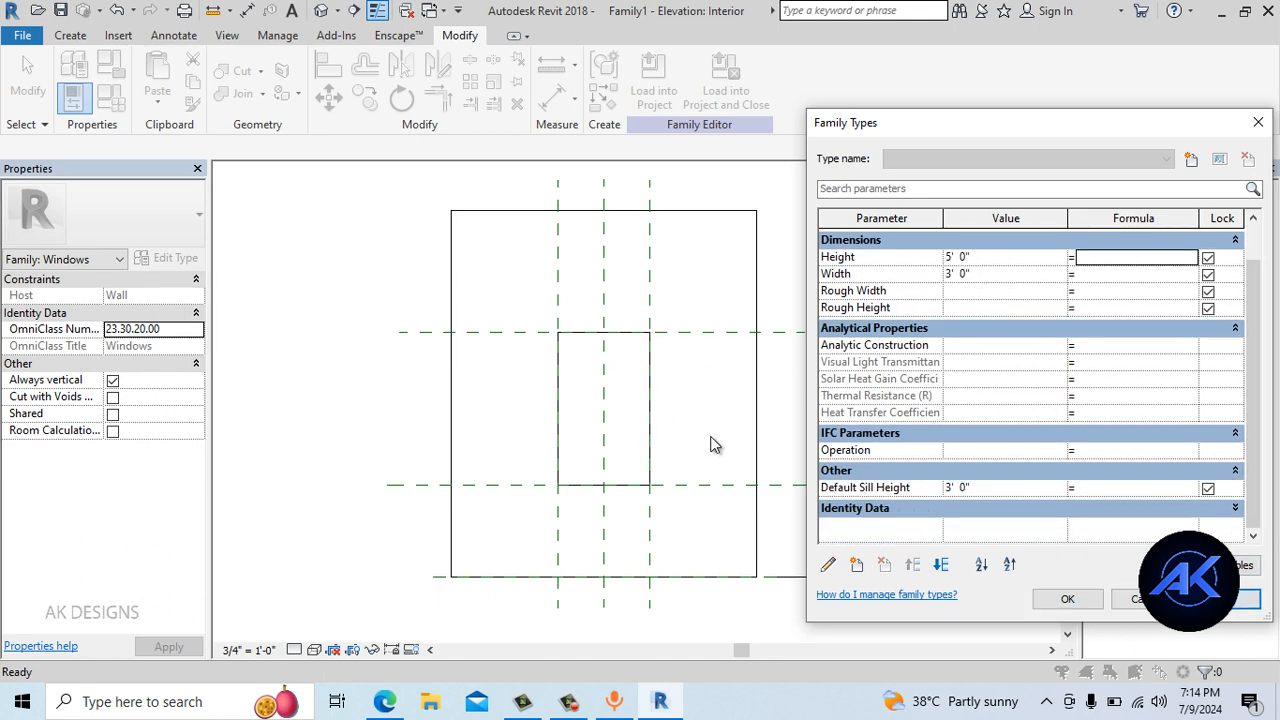
Move the Family Types dialog off the elevation, then set Height to 3' 0" and apply it
drag(443, 230, 329, 153)
click(236, 285)
text(3)
key(Tab)
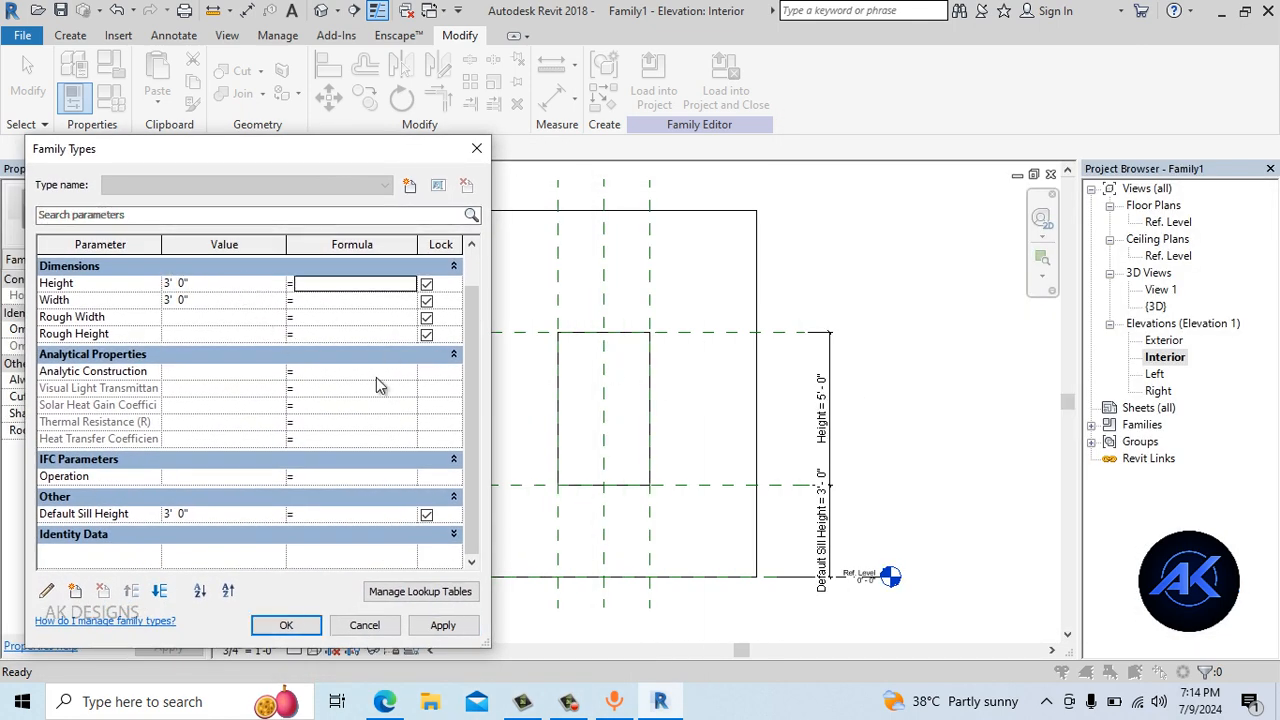
click(443, 625)
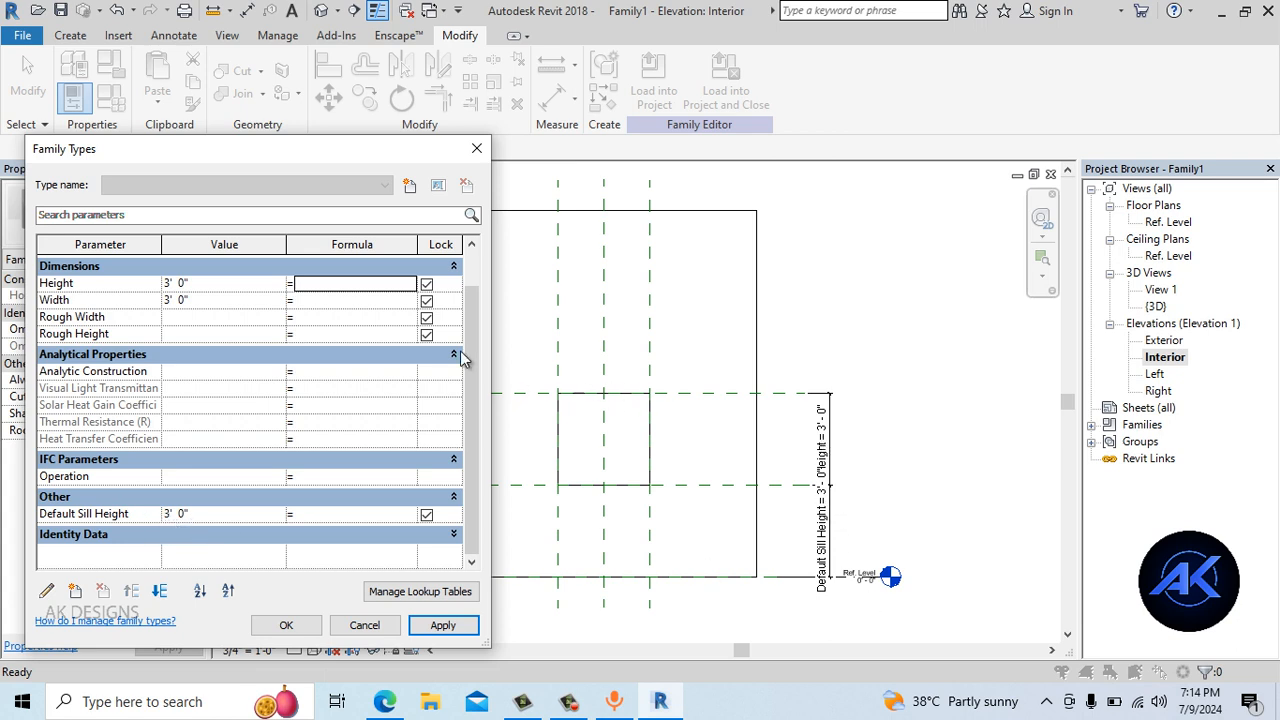
Set the window's Height parameter to 4' 0" and apply it
click(210, 285)
text(4)
key(Tab)
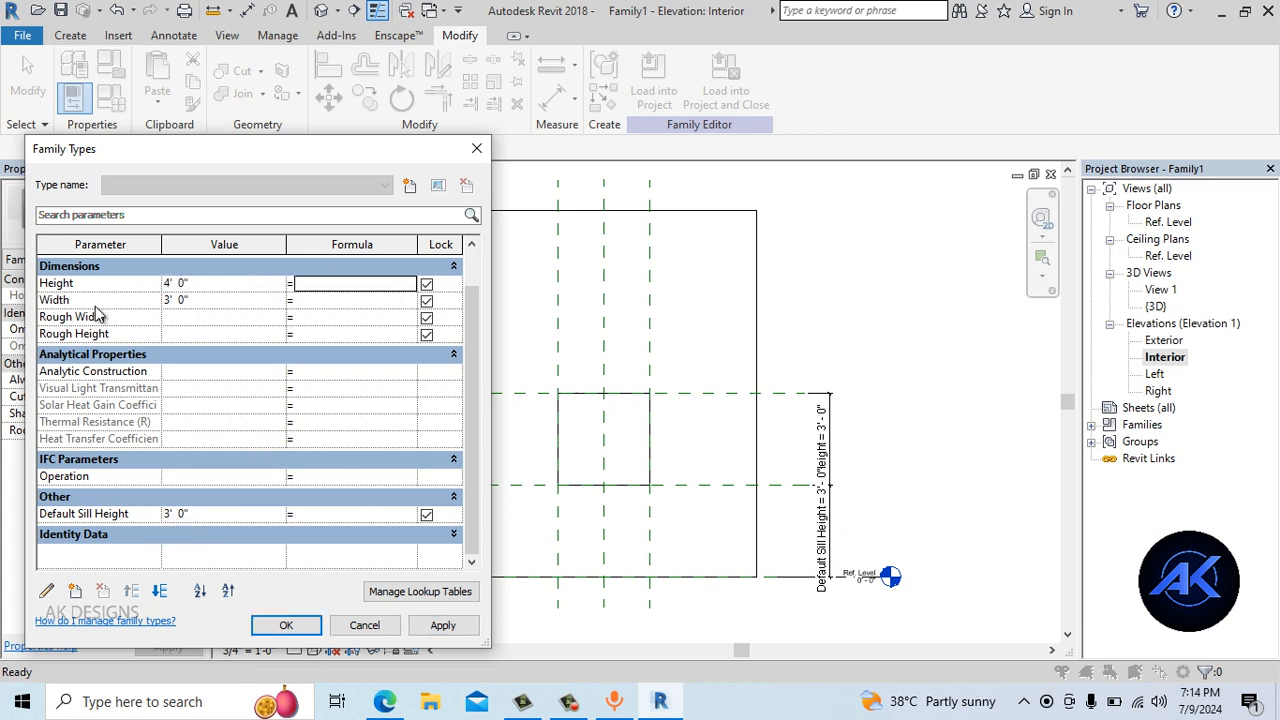
click(443, 625)
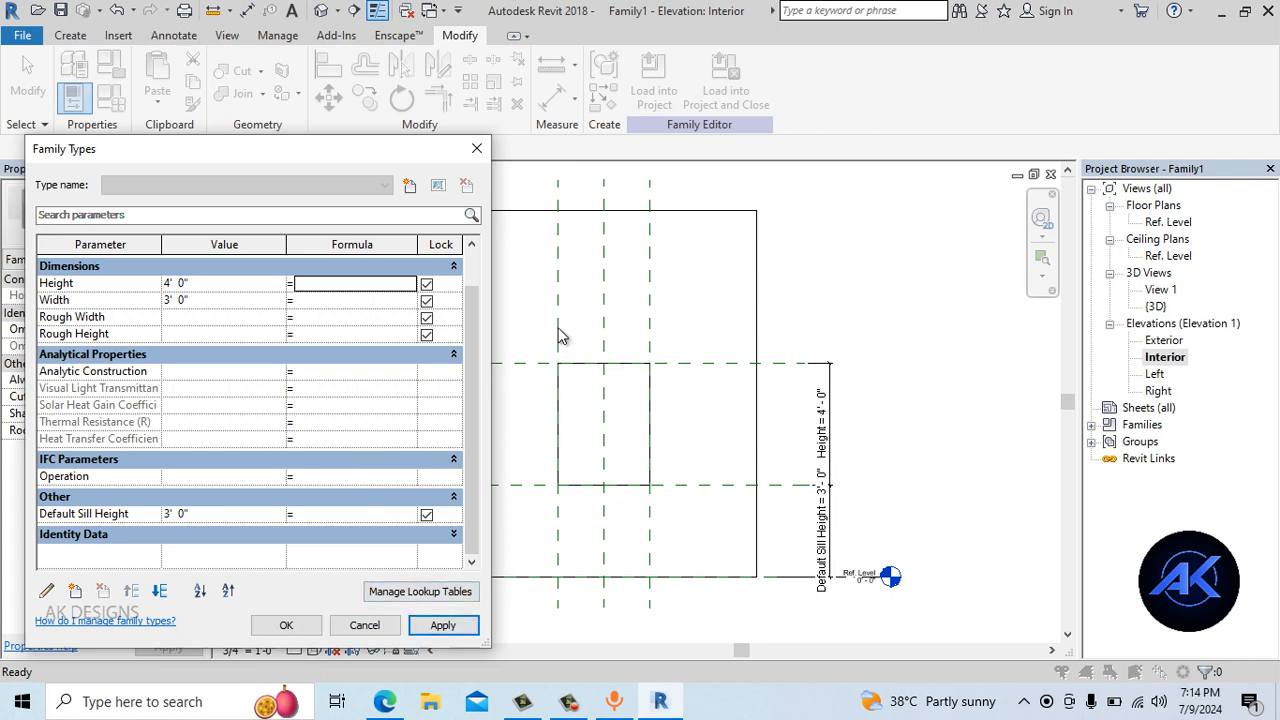
Set the window's Width parameter to 5' 0" and apply it
click(212, 300)
text(5)
key(Tab)
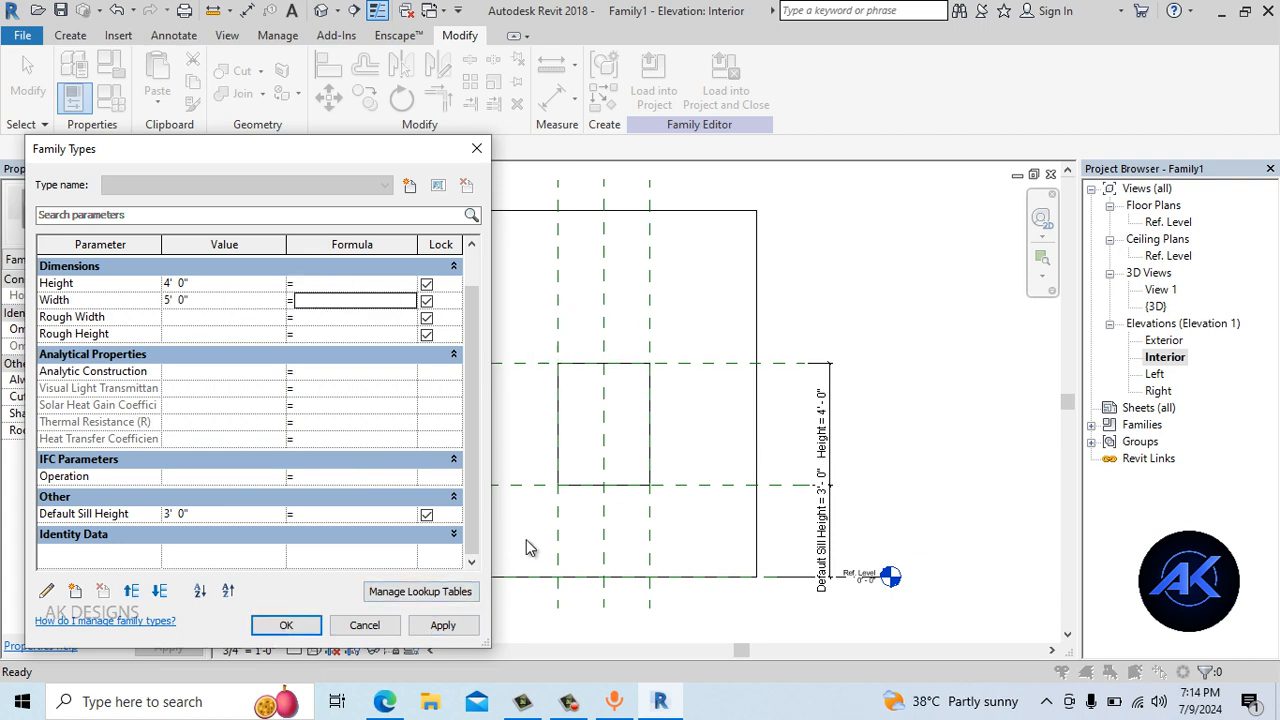
click(221, 300)
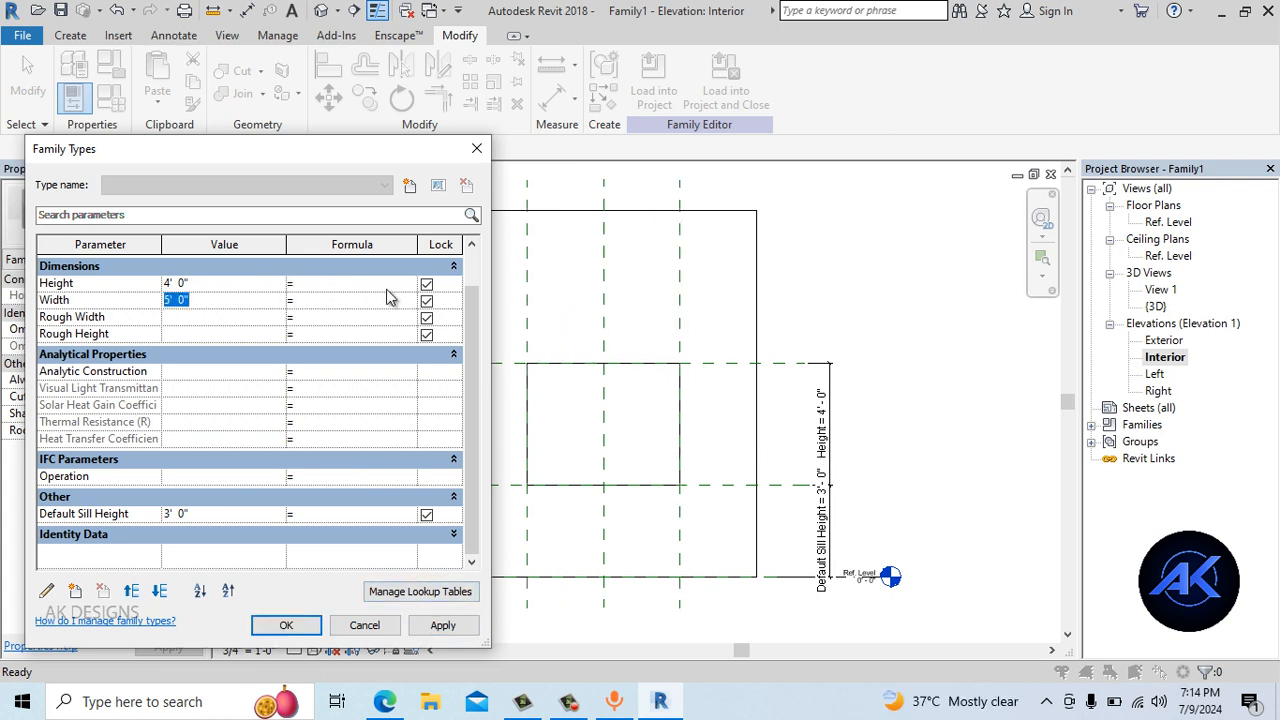
Set the window's Width parameter to 3' 0" and its Default Sill Height to 6' 0", accepting the family types
text(3)
key(Tab)
click(205, 514)
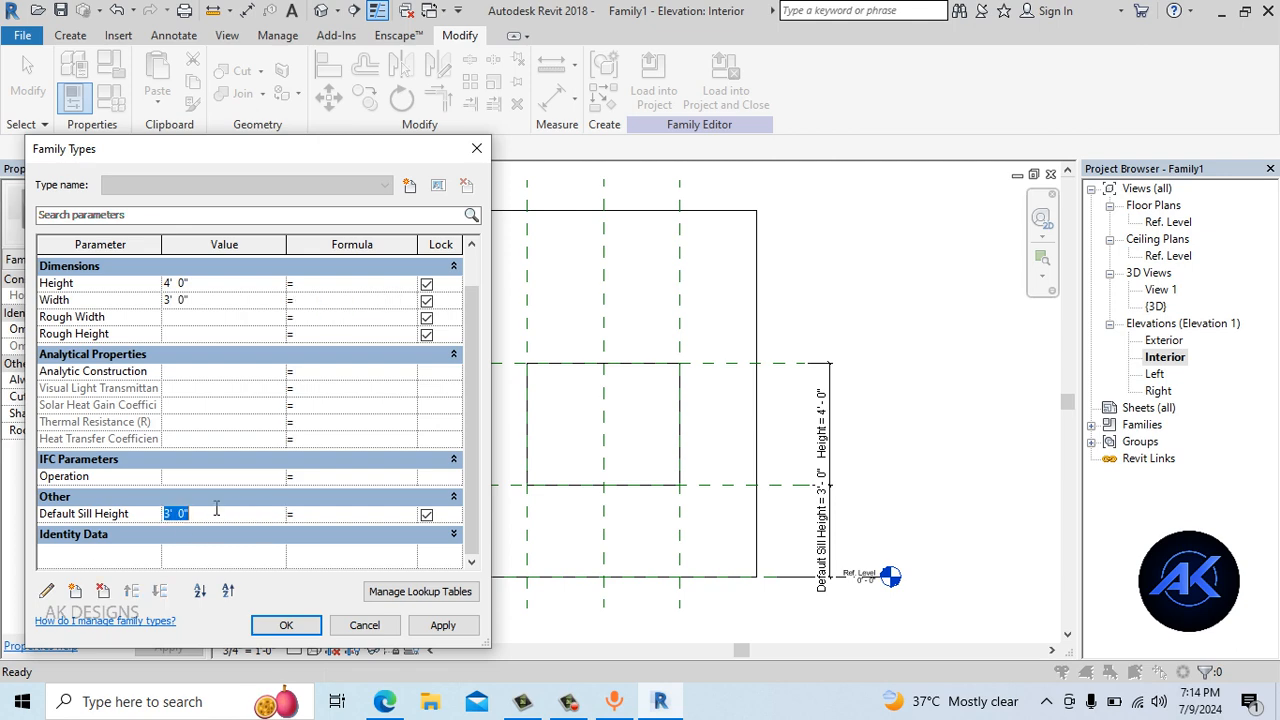
text(6)
key(Tab)
click(286, 624)
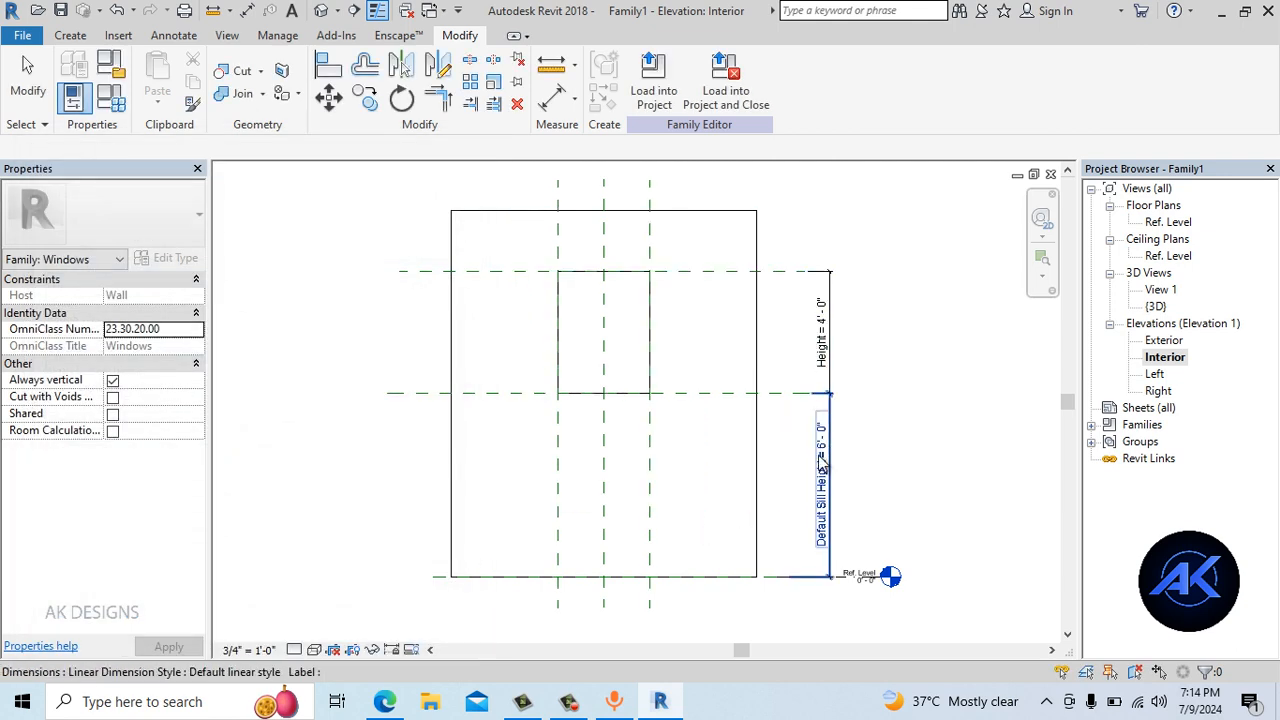
Reopen the family types and set the Default Sill Height parameter to 3' 0"
click(111, 97)
scroll(460, 420, down, 1)
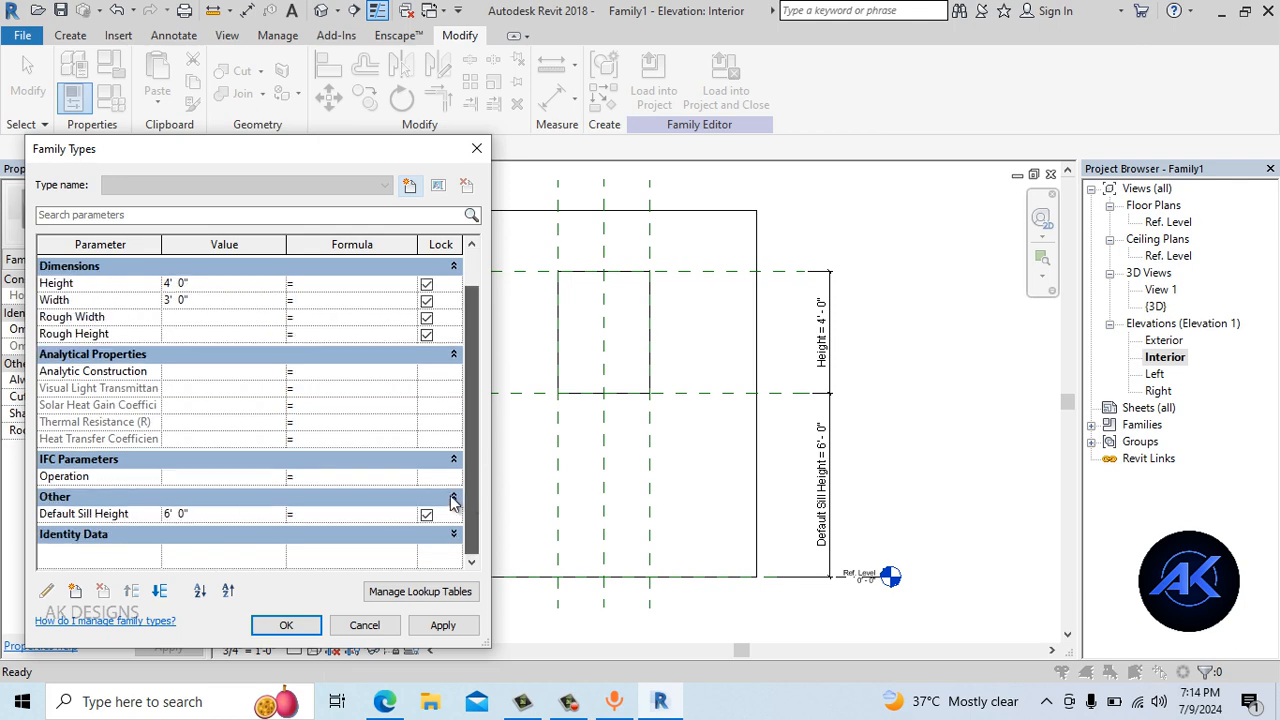
click(231, 517)
text(3)
key(Tab)
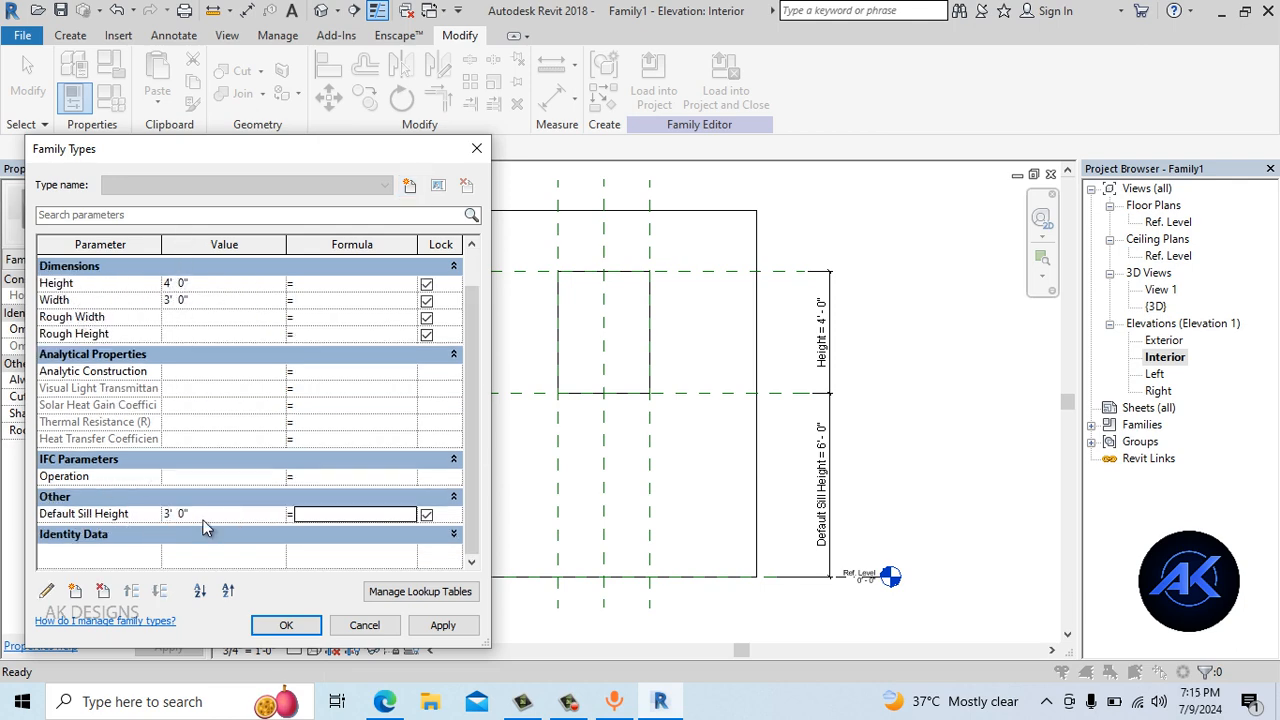
click(286, 625)
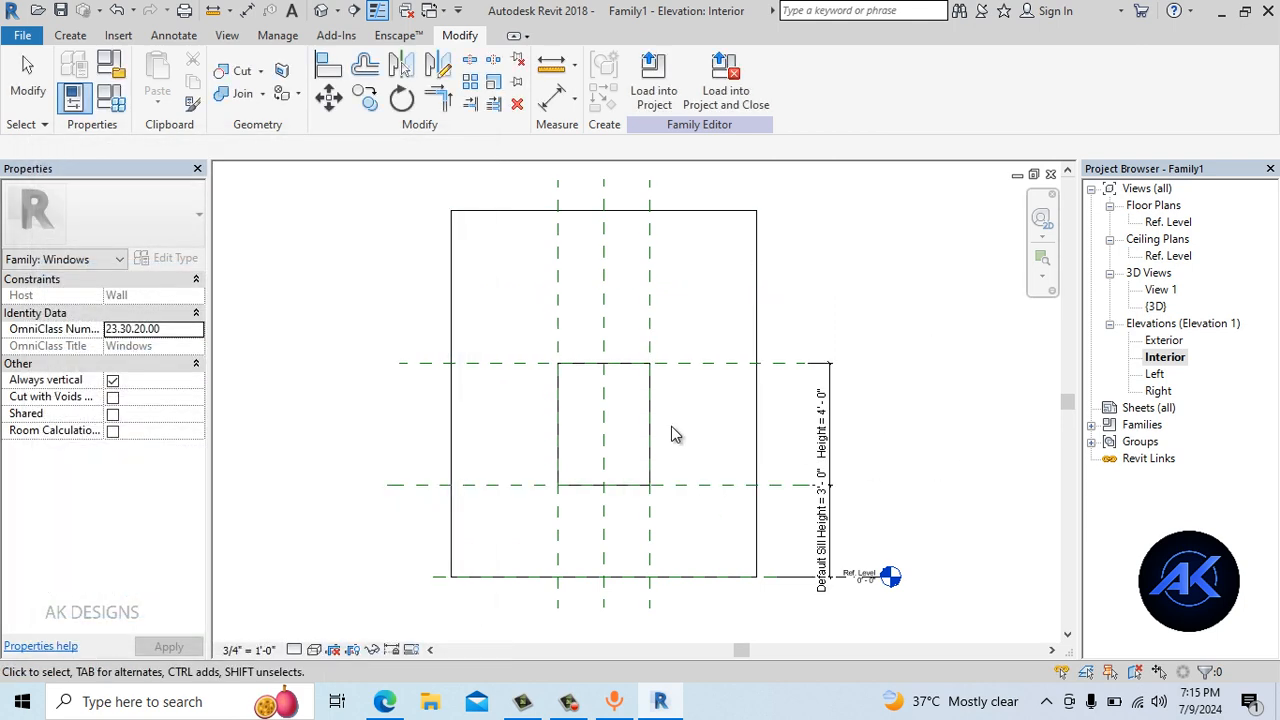
Save the family as 01 W1 in the folder D:\00 Revit\02 Floor Plans\03 Windows
scroll(683, 374, up, 1)
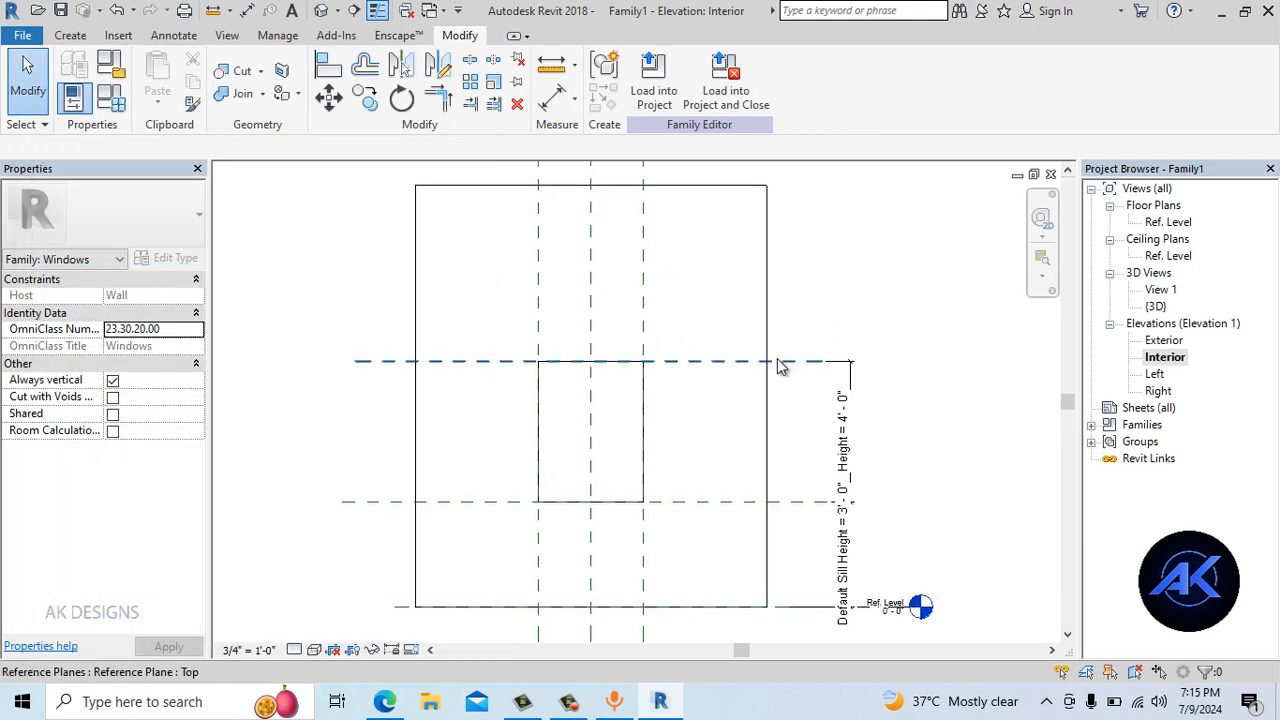
key(ctrl+s)
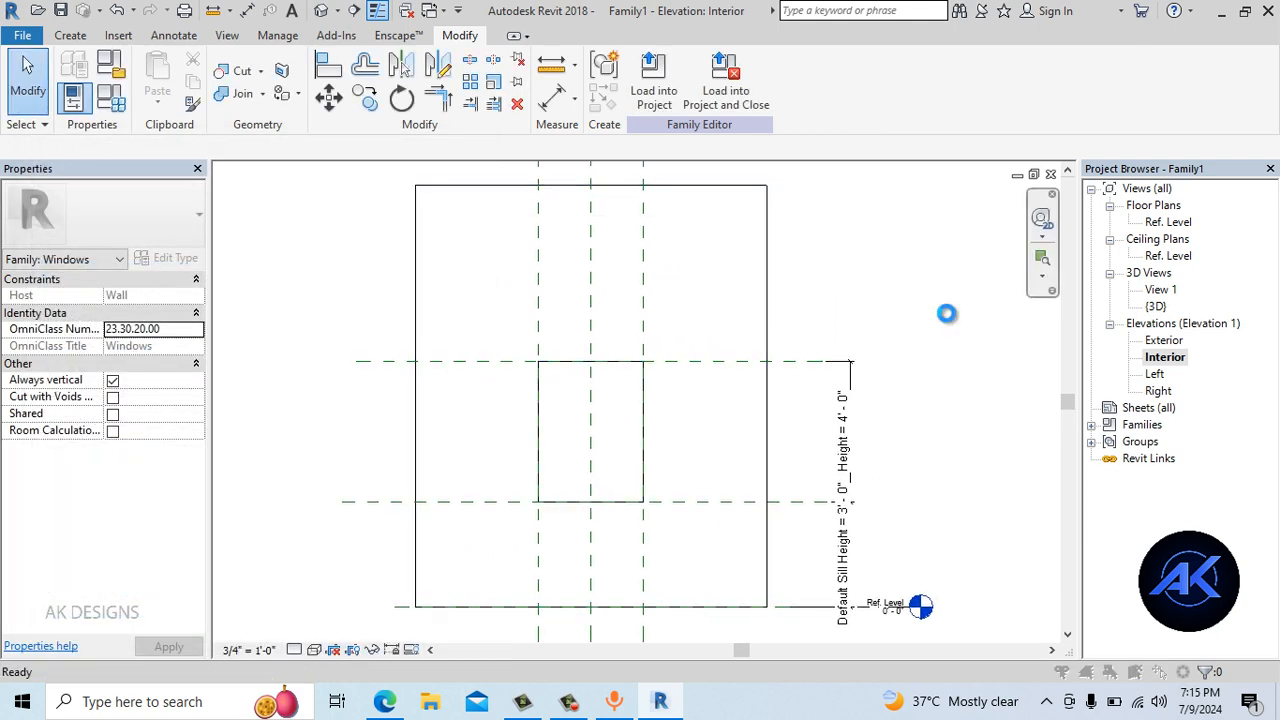
text(D:\00 Revit\02 Floor Plans\03 Windows)
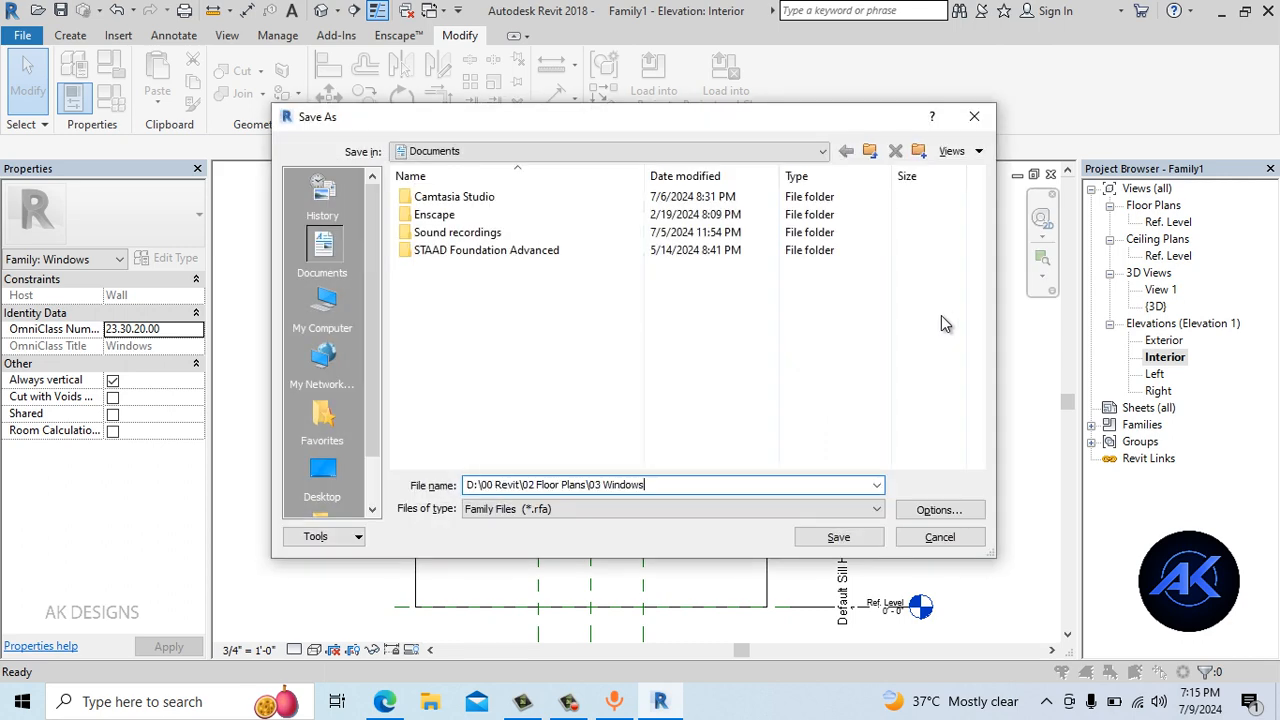
click(858, 536)
drag(692, 120, 1040, 205)
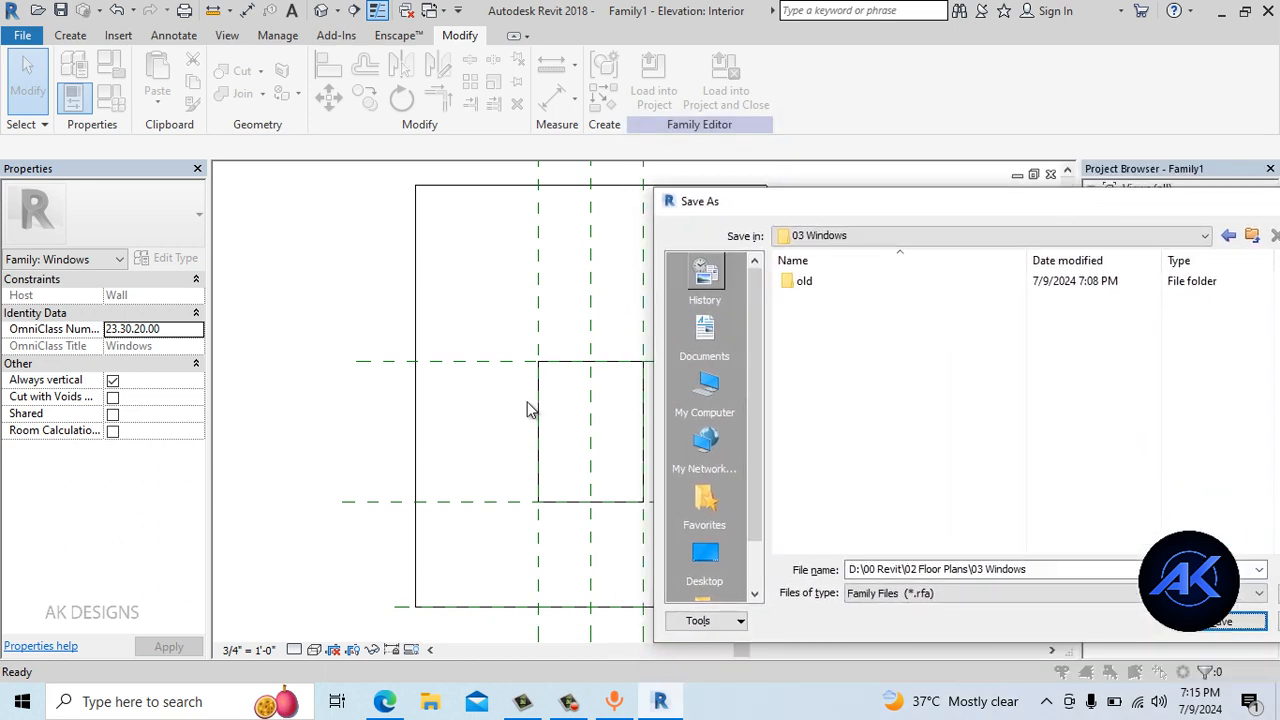
triple_click(1057, 568)
text(01 W)
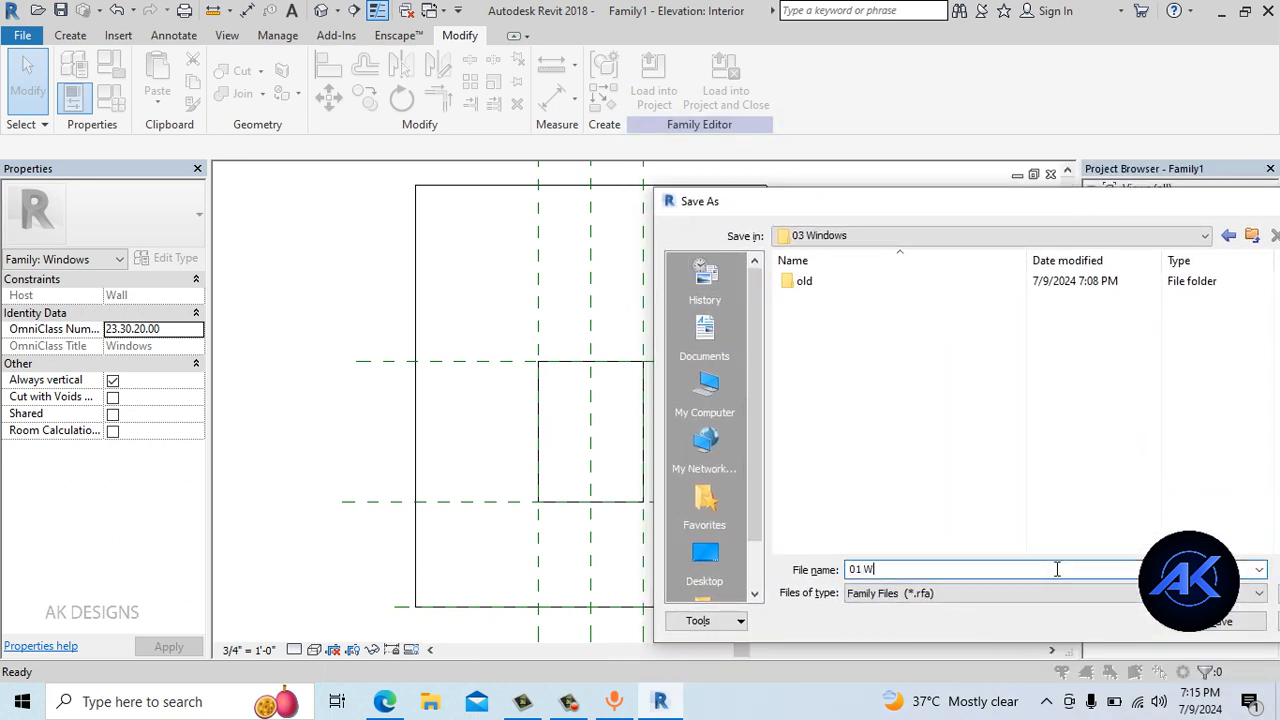
text(1)
drag(1028, 209, 763, 170)
click(958, 584)
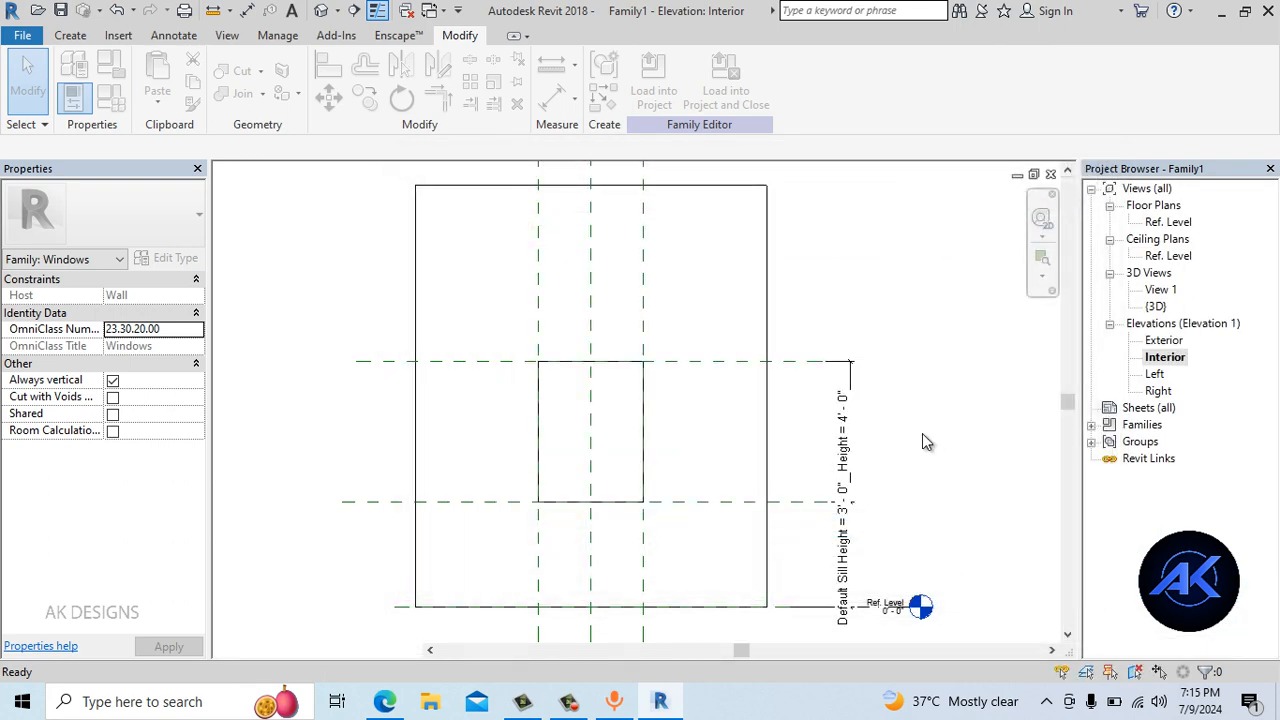
middle_drag(695, 361, 660, 392)
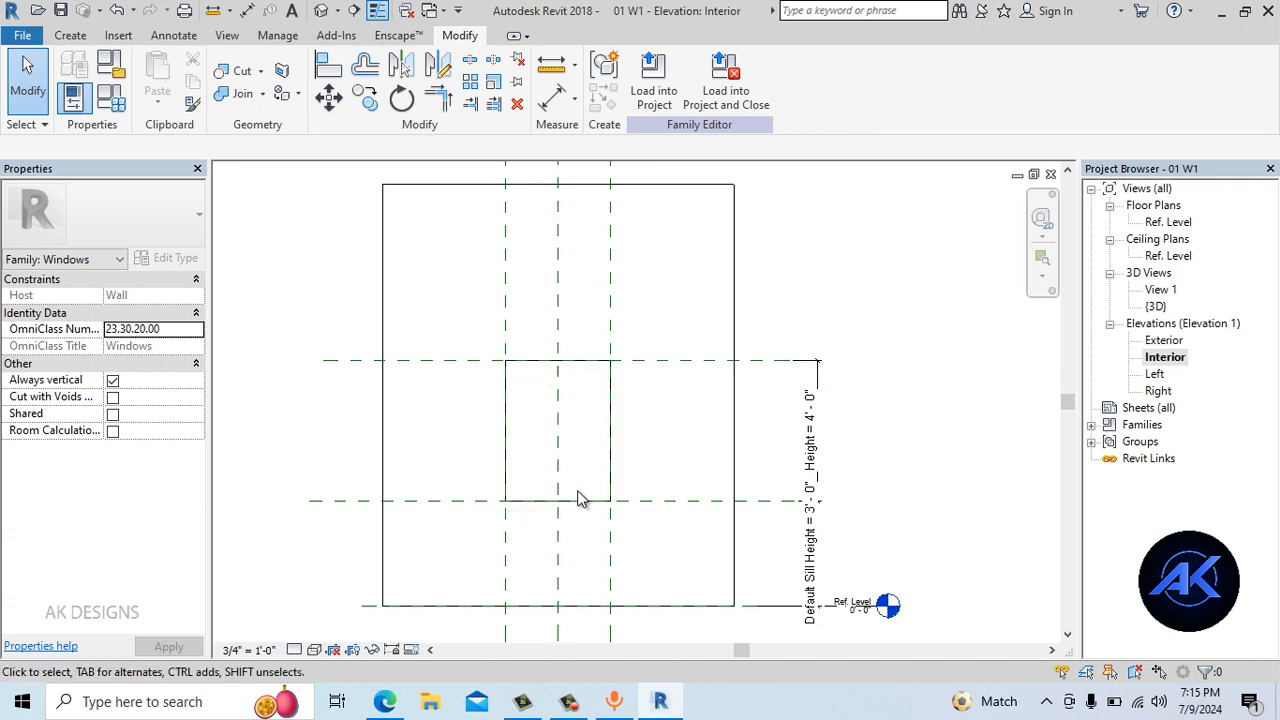
scroll(557, 460, up, 1)
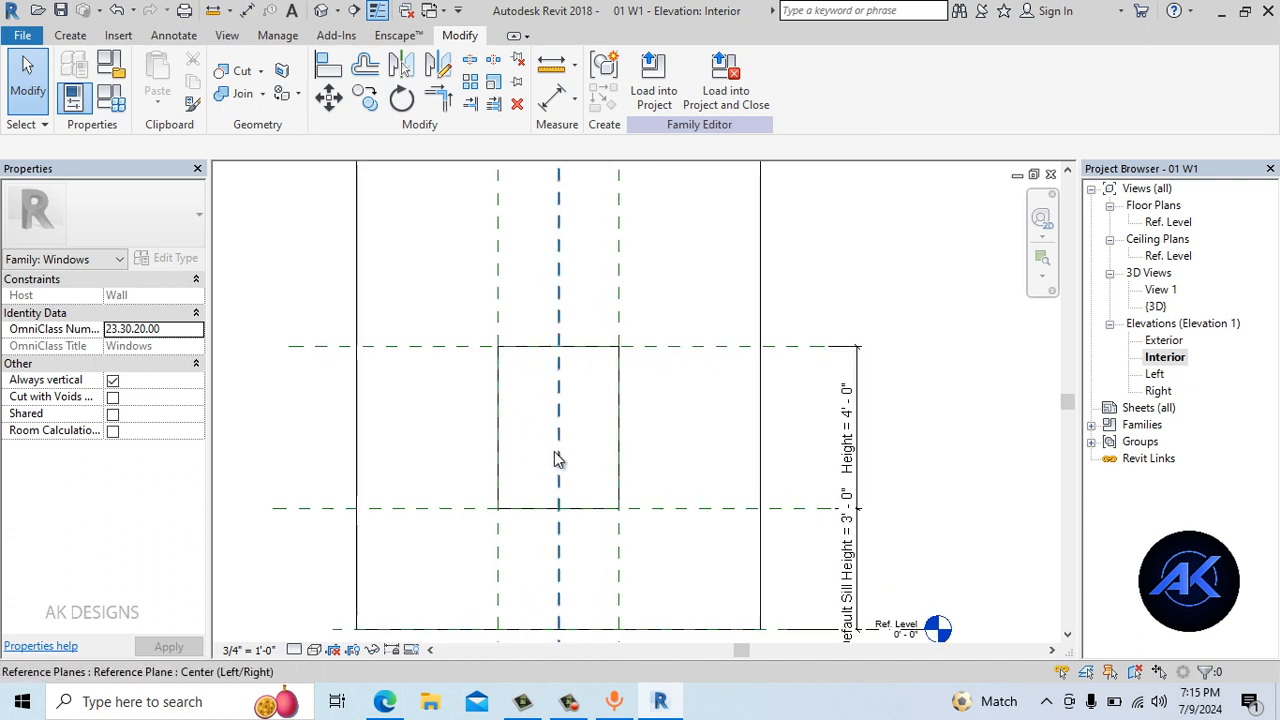
scroll(557, 460, up, 1)
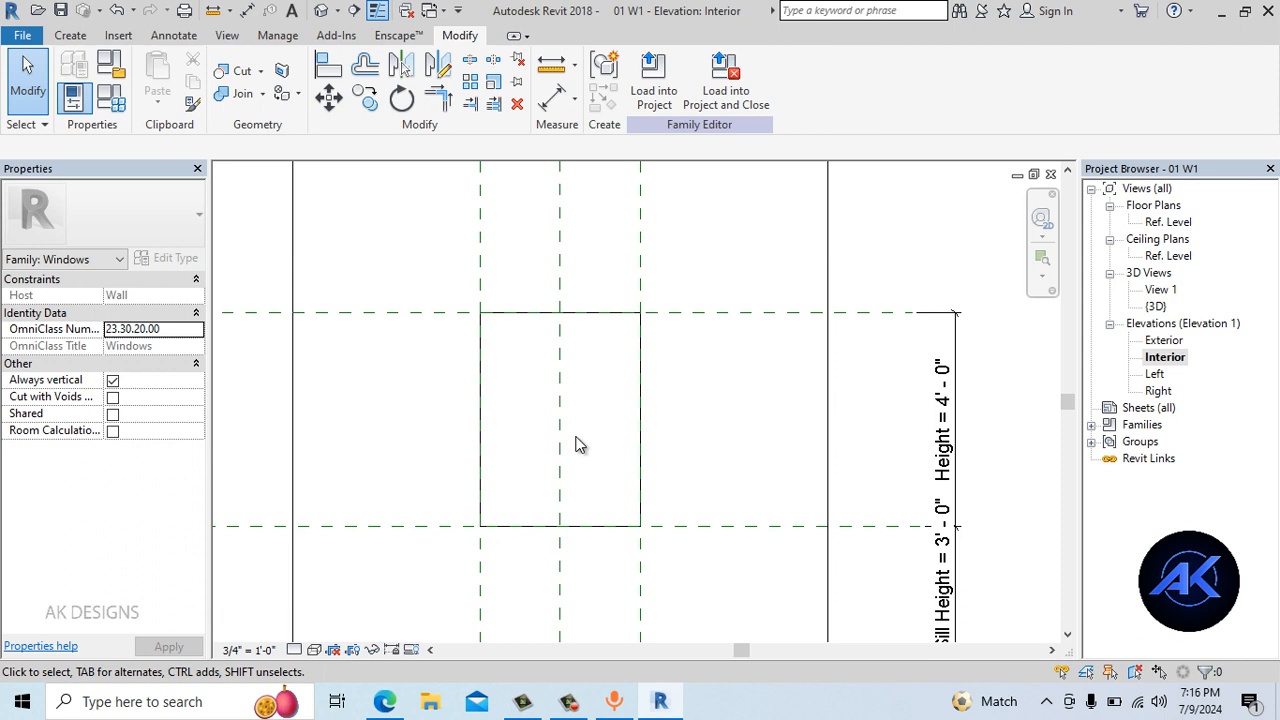
scroll(577, 445, down, 1)
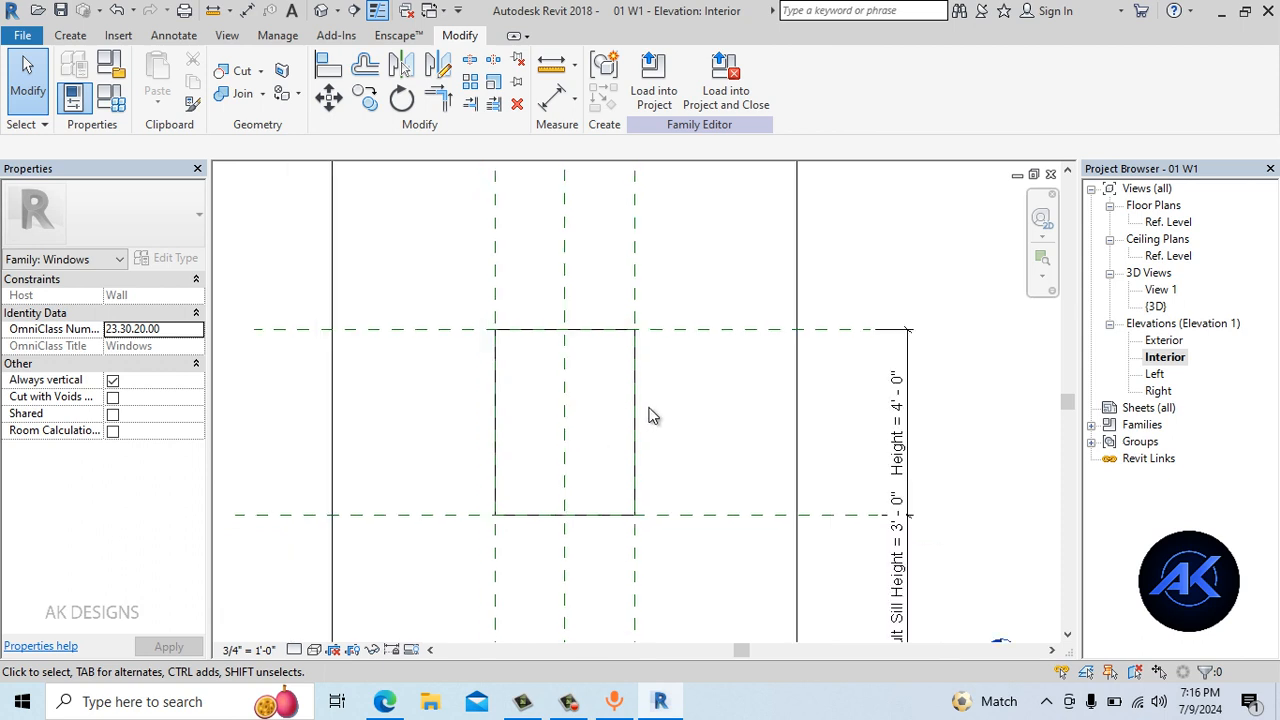
scroll(666, 428, down, 2)
mouse_move(668, 416)
middle_down()
mouse_move(691, 405)
mouse_move(650, 410)
mouse_move(686, 420)
mouse_move(691, 405)
middle_up()
scroll(571, 486, up, 3)
scroll(590, 439, down, 1)
scroll(655, 414, up, 1)
scroll(665, 432, down, 3)
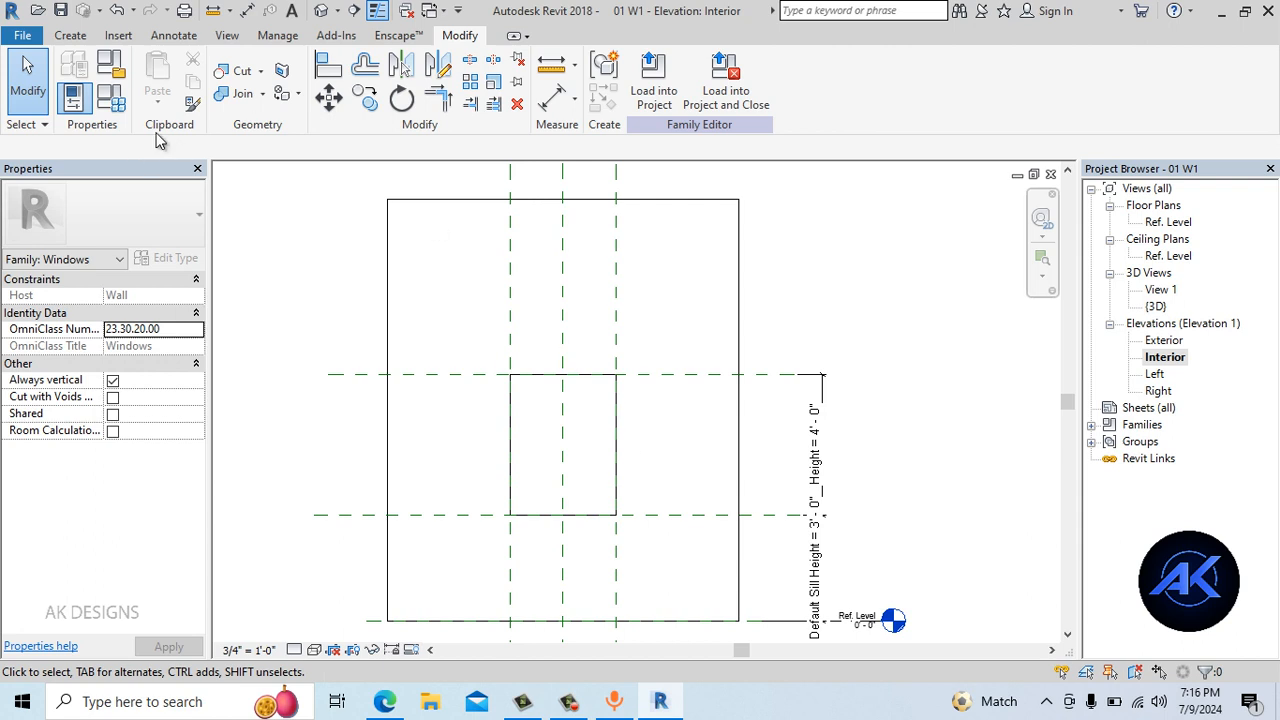
Start a Sweep and set its work plane by picking the face of the host wall
click(72, 36)
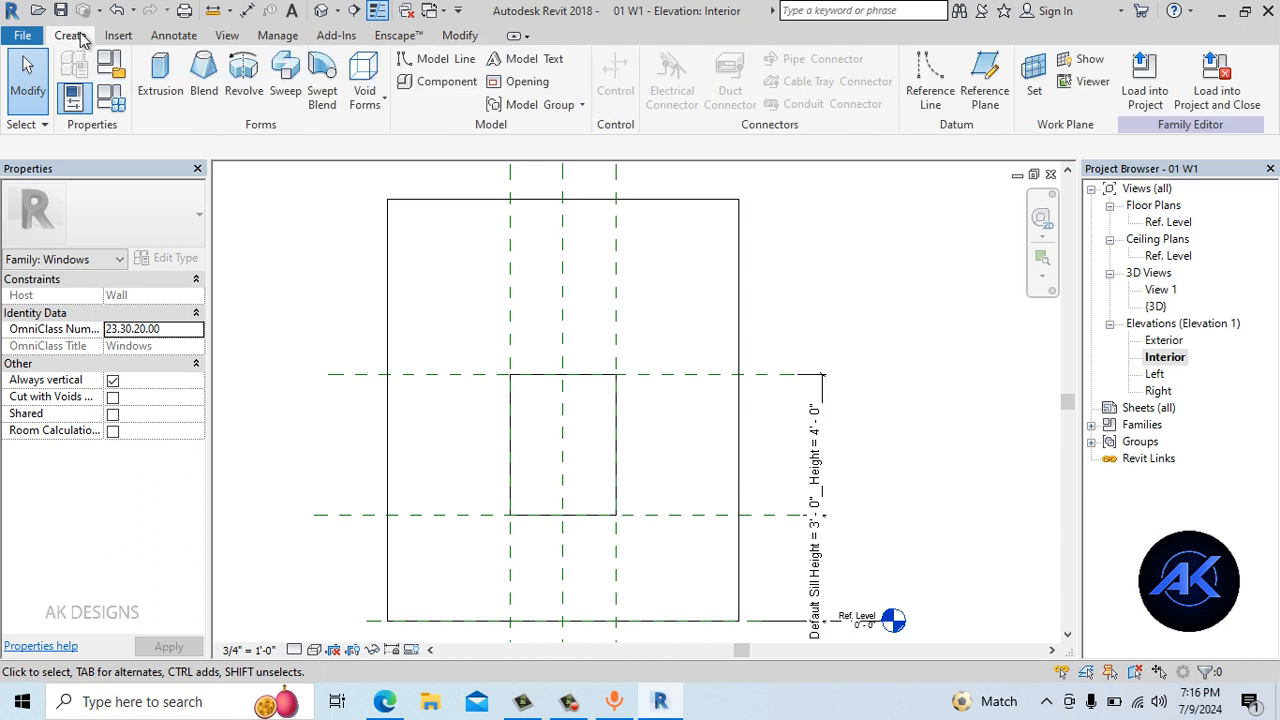
click(286, 74)
middle_drag(887, 396, 920, 397)
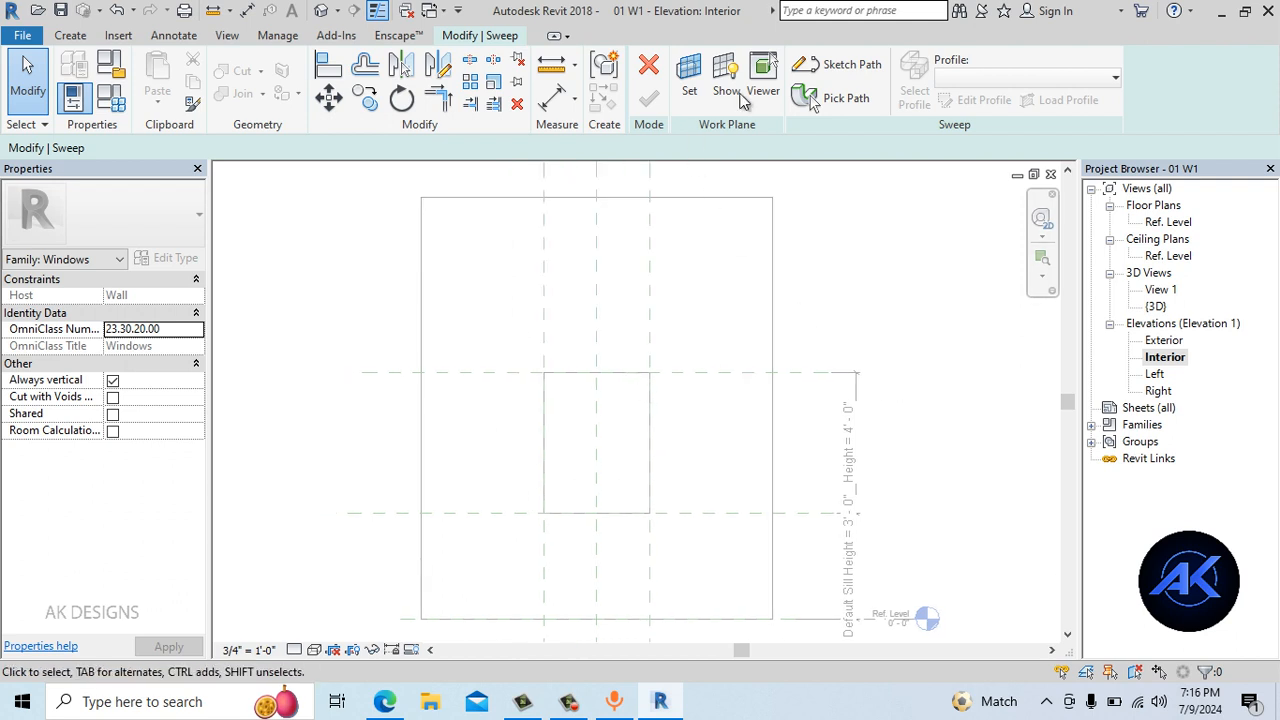
click(689, 78)
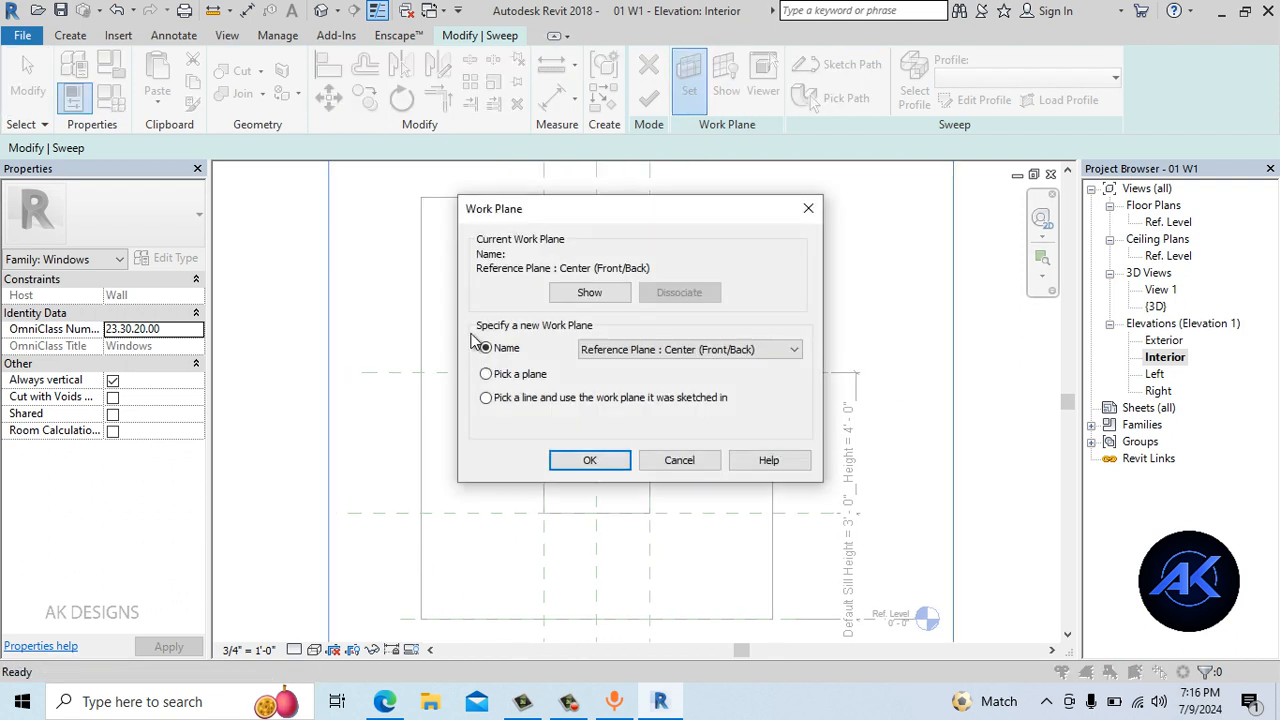
click(590, 461)
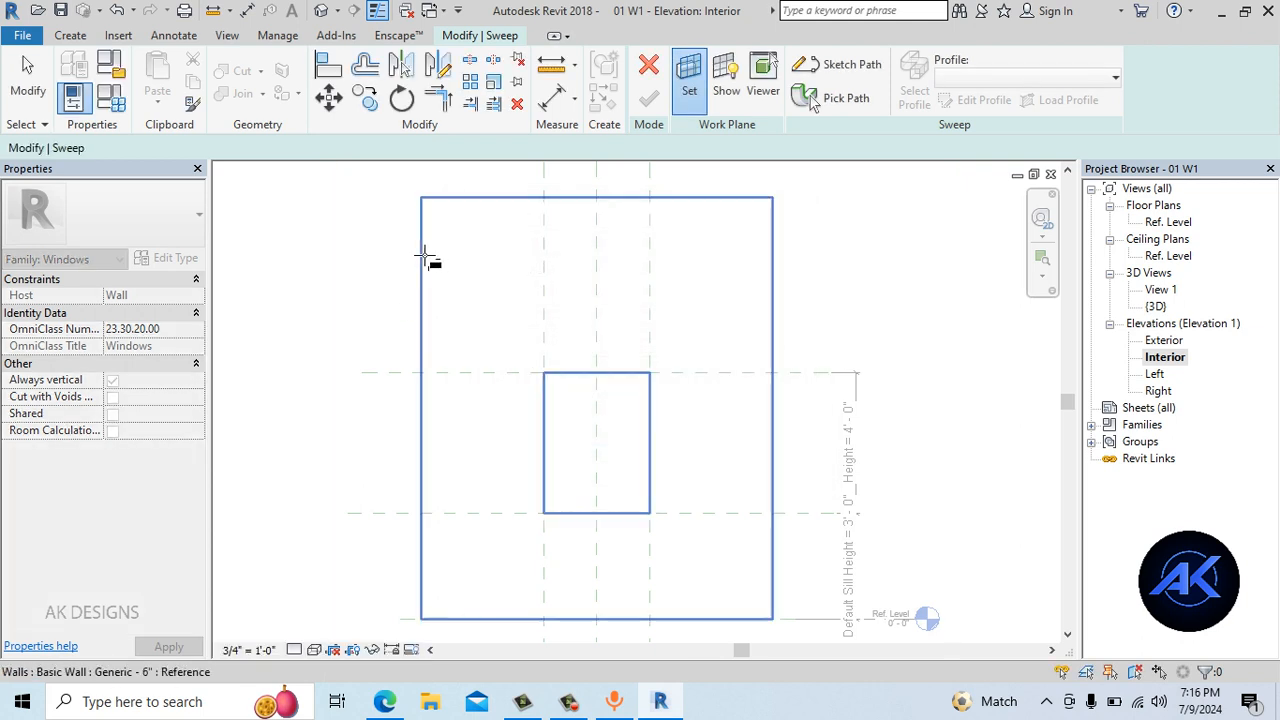
click(426, 260)
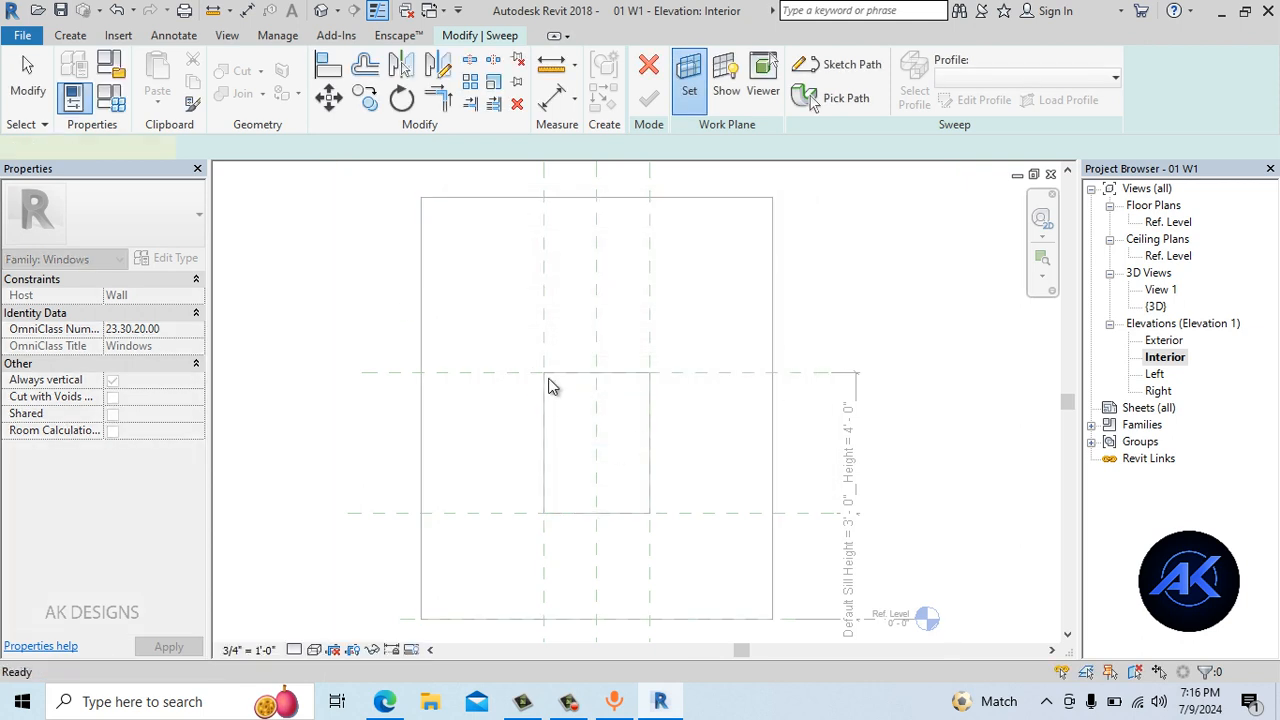
key(l)
key(i)
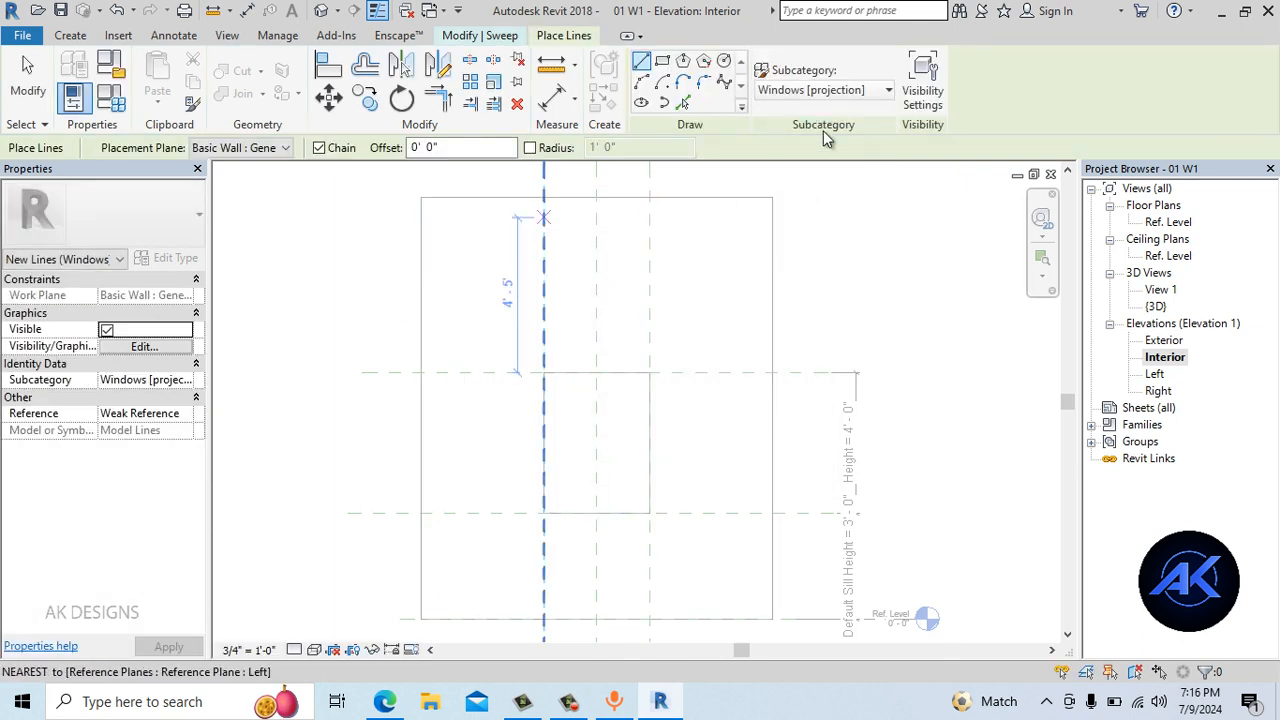
click(490, 36)
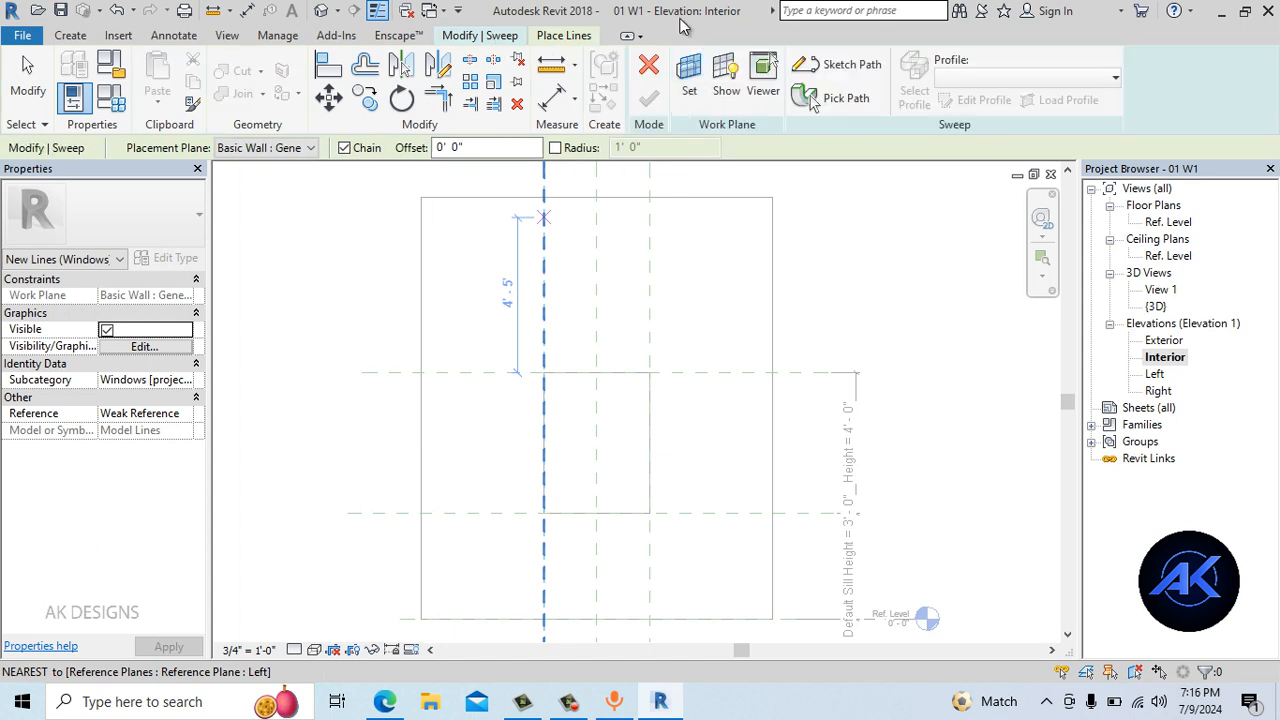
Sketch the sweep path as a 3' 0" by 4' 0" rectangle on the corners of the window opening
click(870, 62)
click(703, 61)
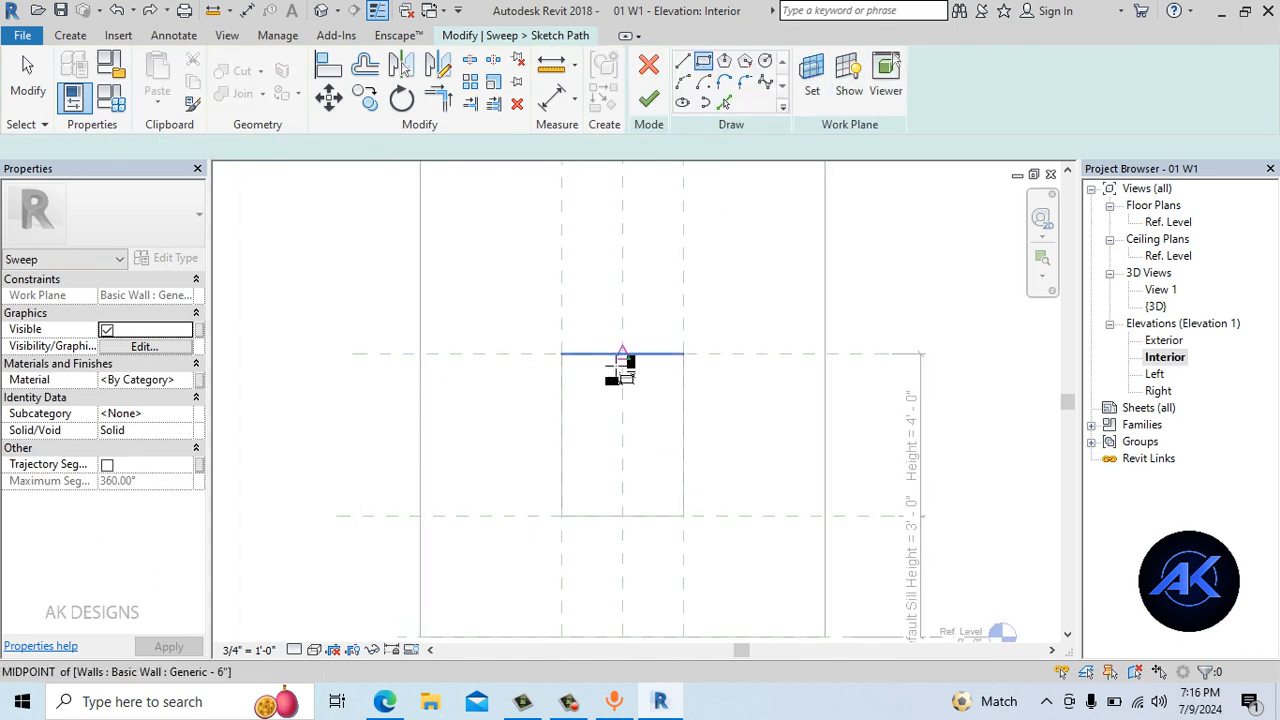
scroll(572, 365, up, 2)
click(545, 350)
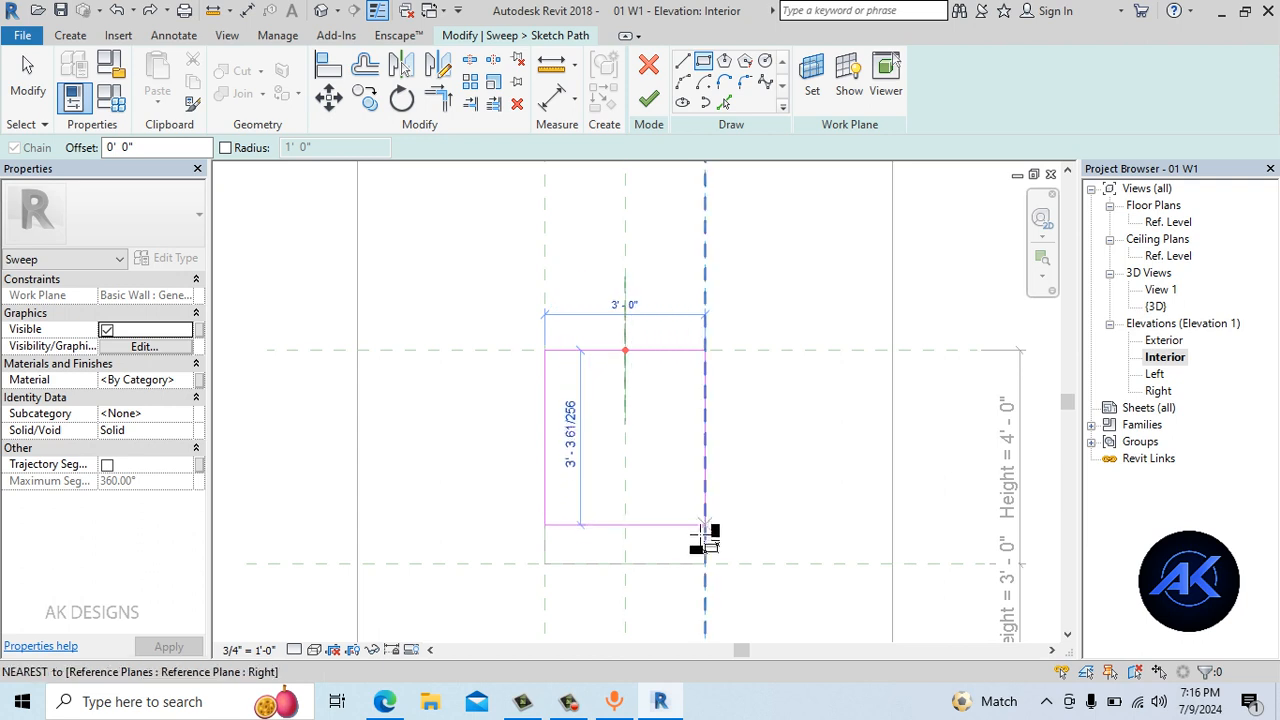
click(707, 566)
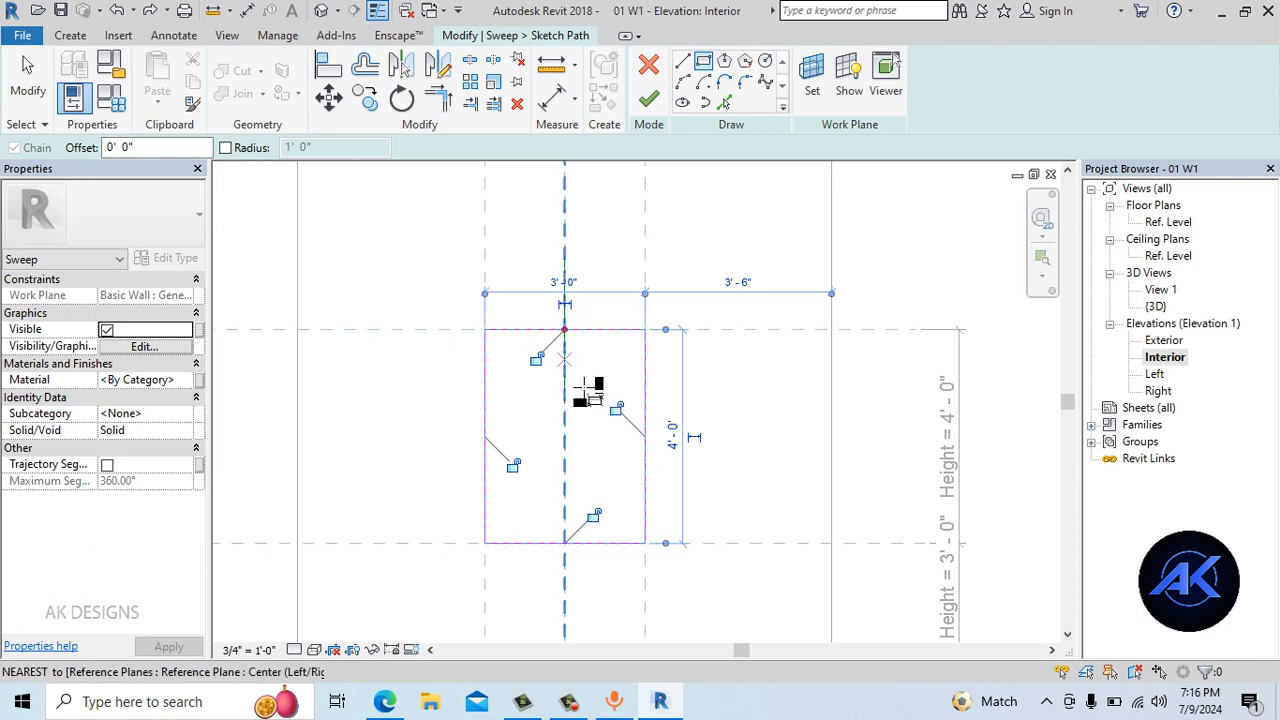
key(Escape)
key(Escape)
Align the path's left and right lines to the Left and Right reference planes and lock both alignments
scroll(500, 547, down, 2)
click(328, 64)
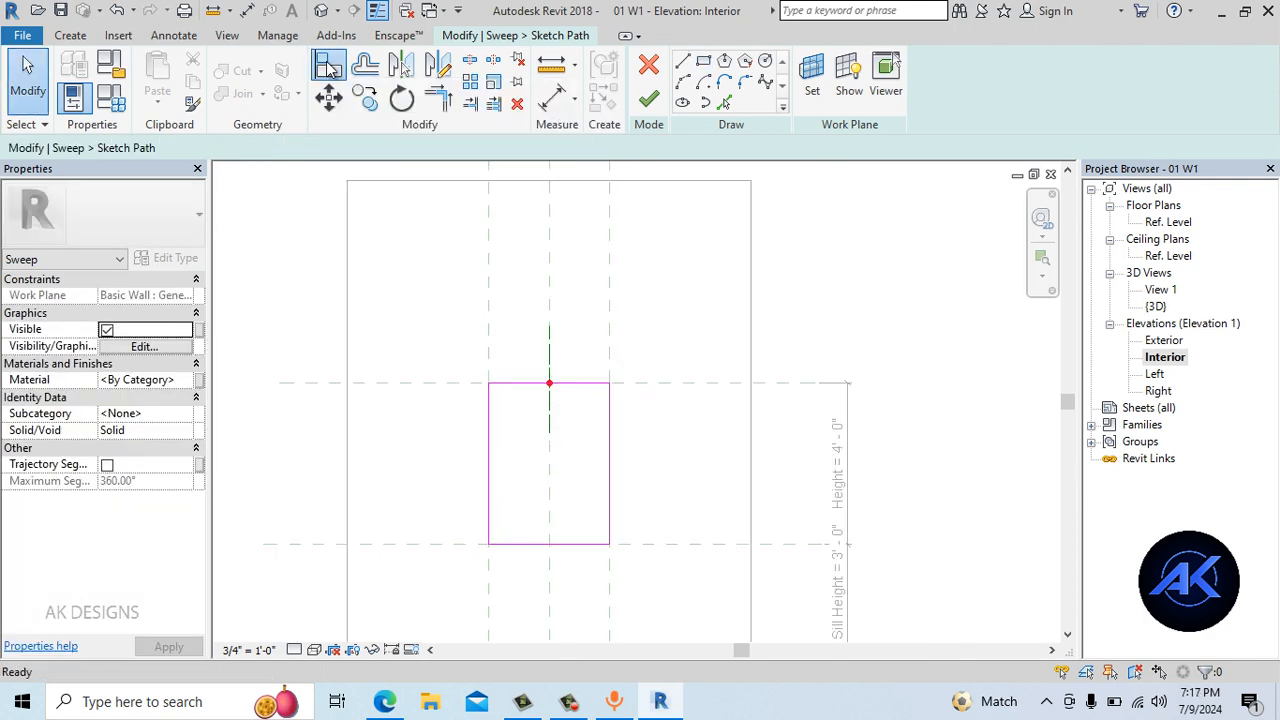
click(489, 270)
click(490, 424)
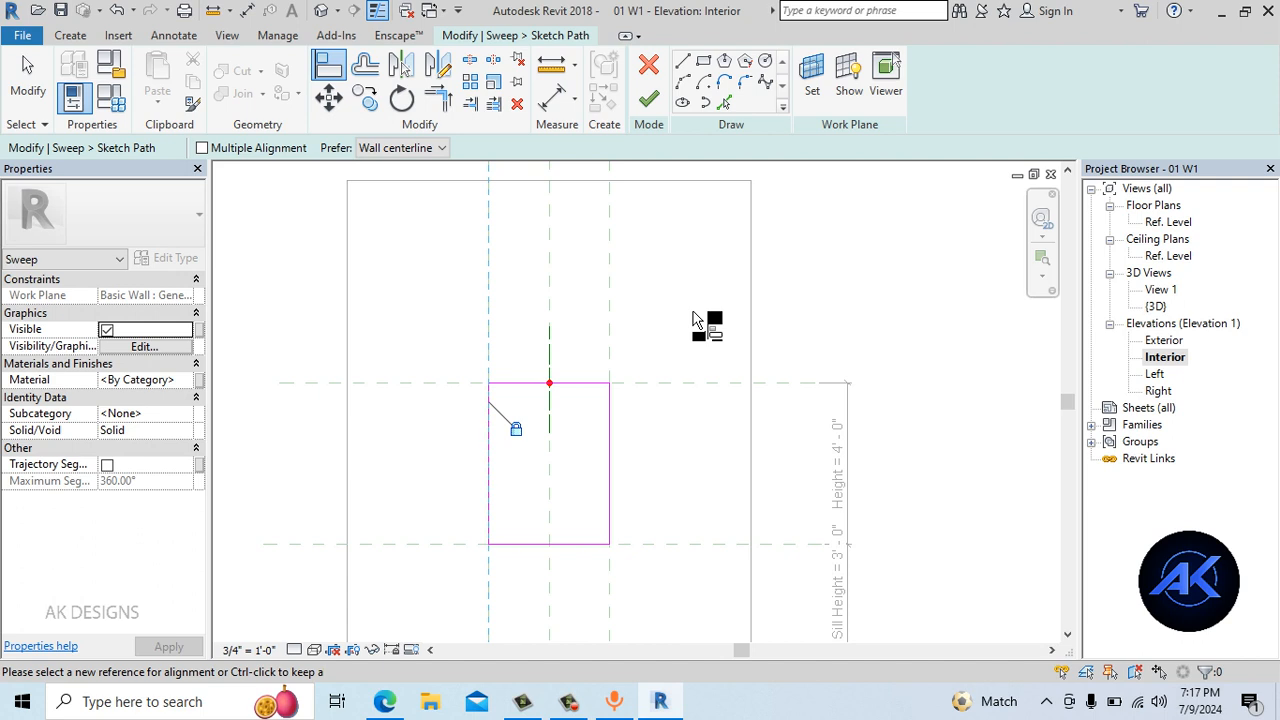
click(612, 262)
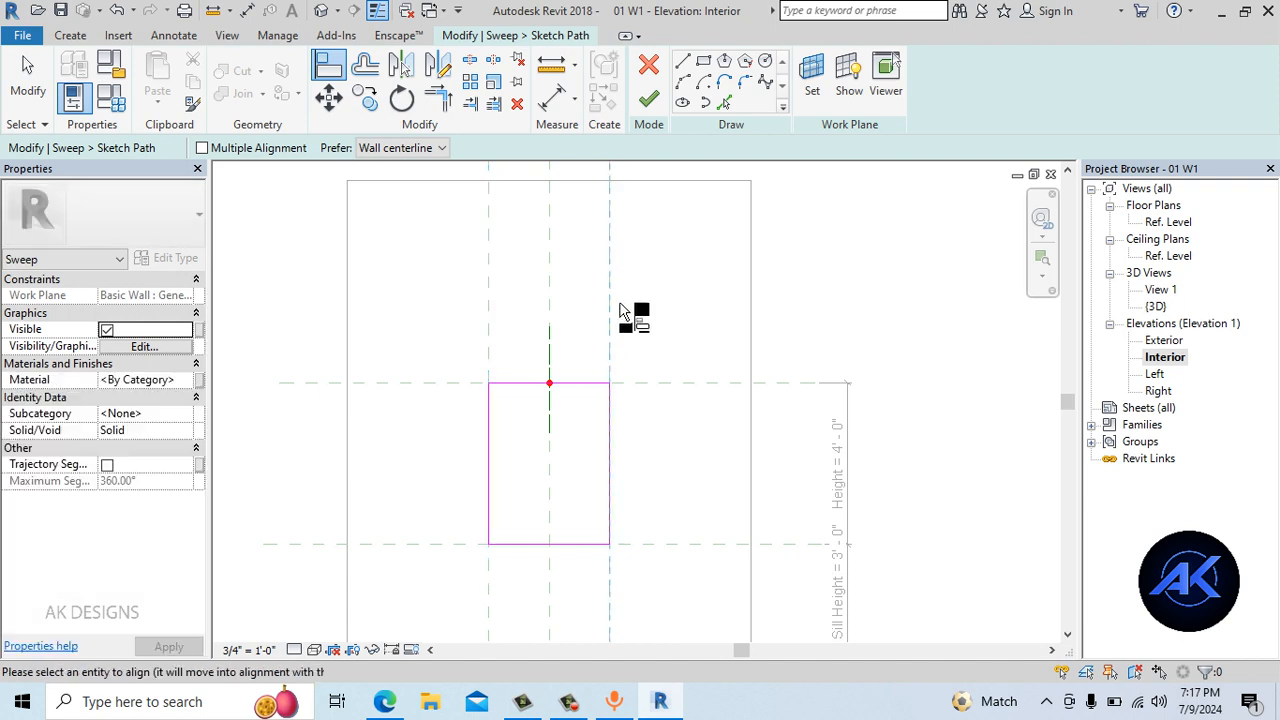
click(610, 428)
click(584, 377)
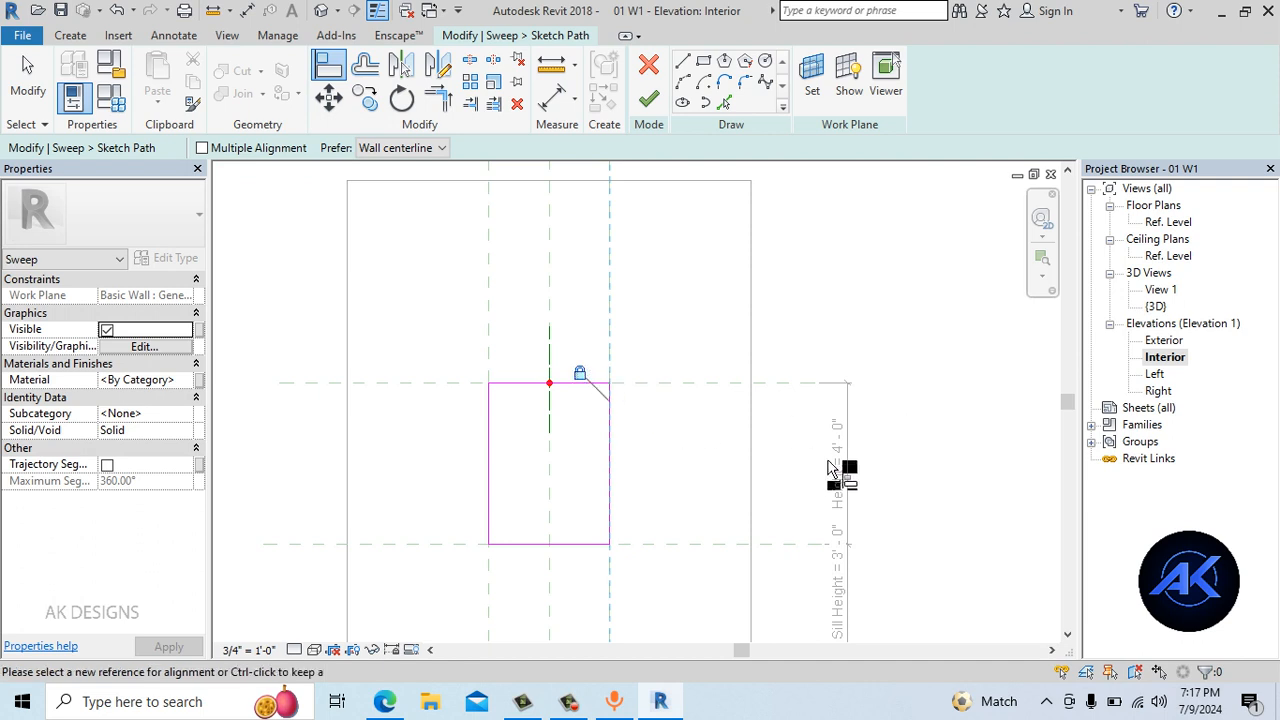
Align and lock the path's top and bottom lines to the opening's horizontal reference planes, and finish the path sketch
click(738, 385)
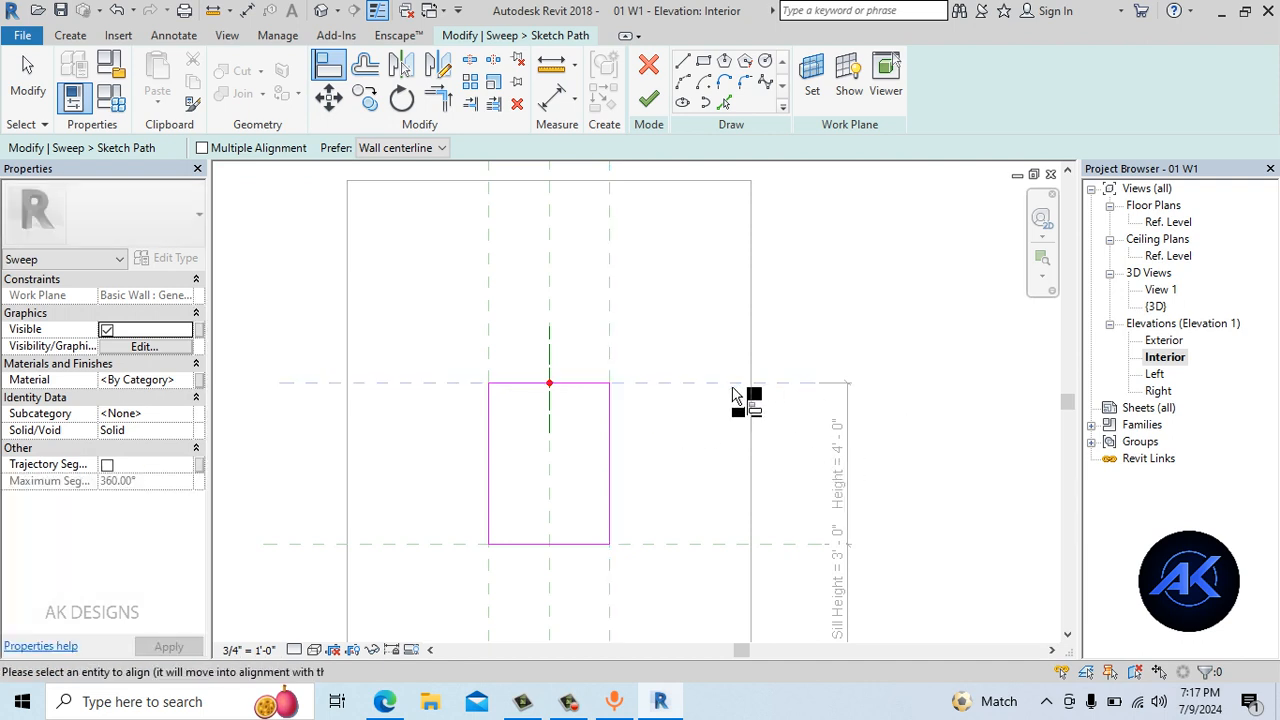
click(573, 386)
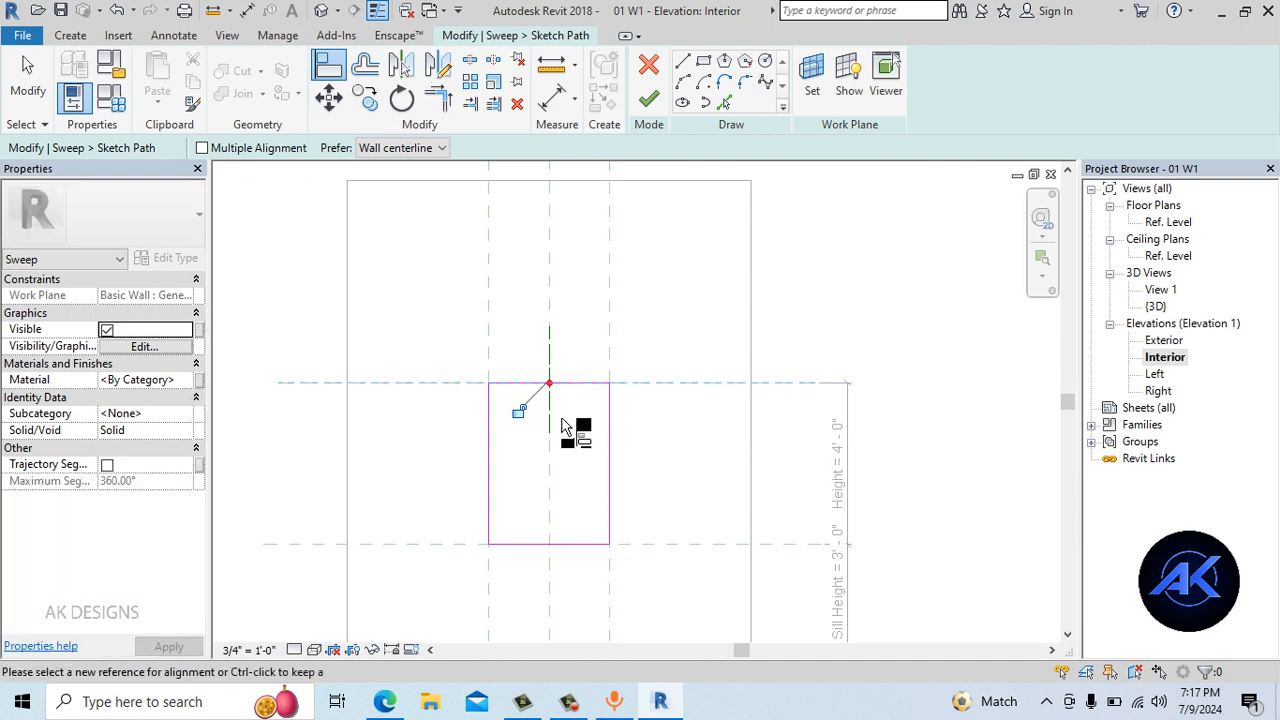
click(804, 548)
click(586, 545)
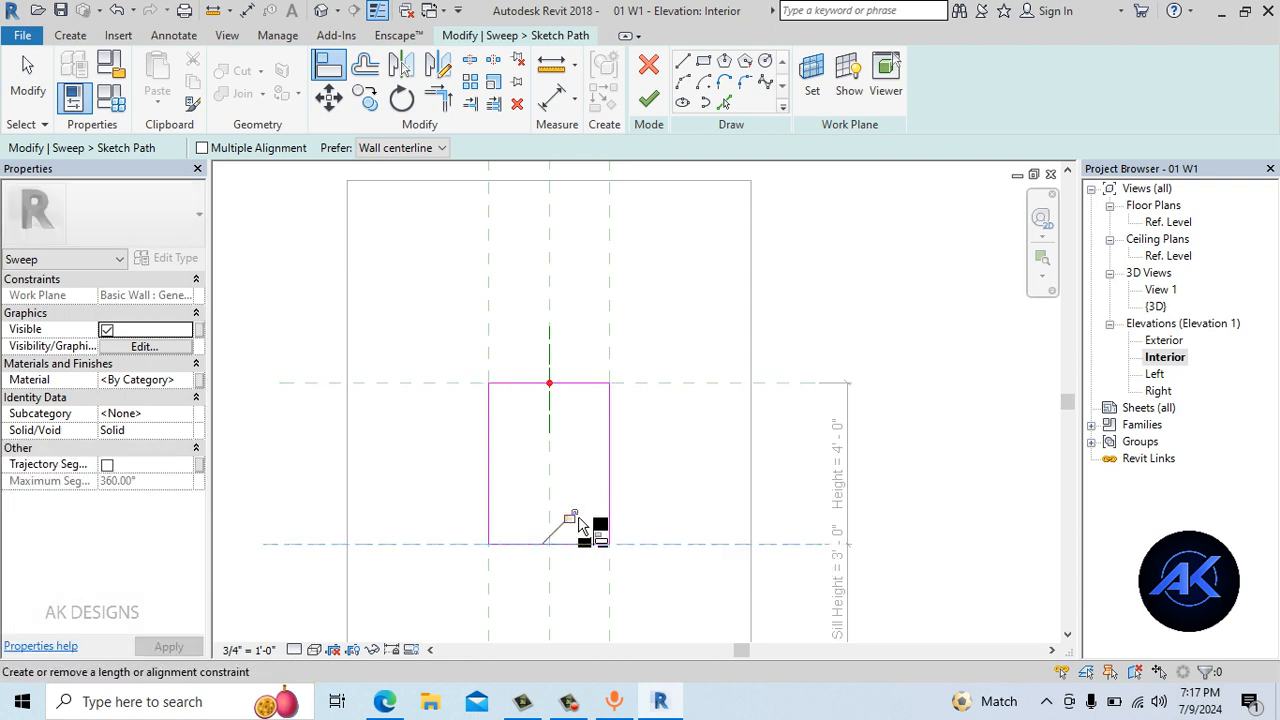
scroll(706, 404, down, 2)
middle_drag(725, 386, 710, 326)
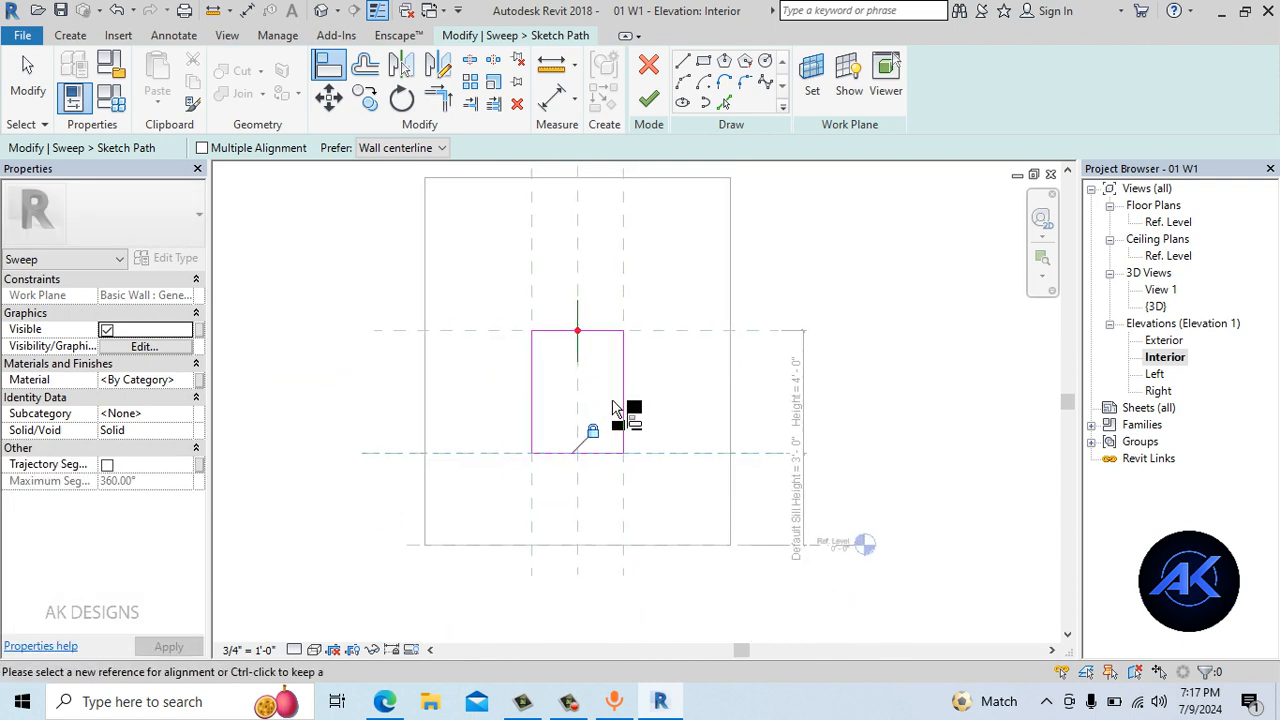
scroll(614, 398, up, 1)
click(648, 100)
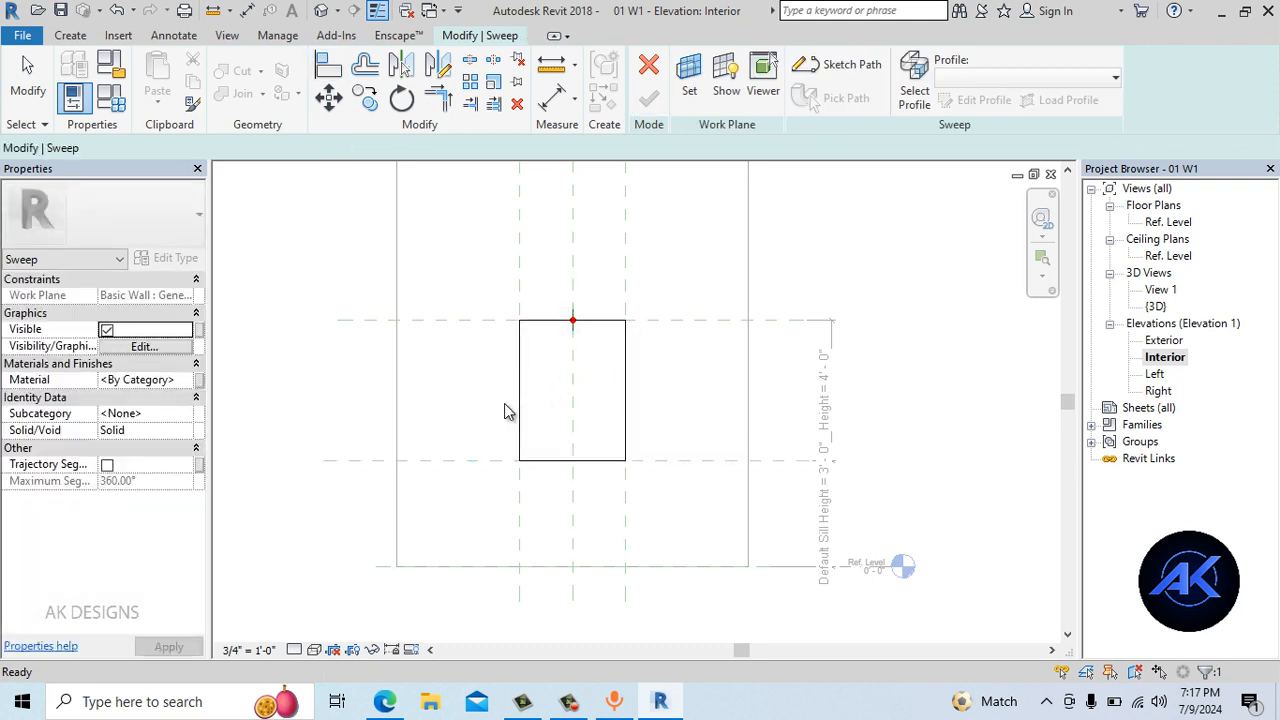
Open the sweep's profile sketch for editing in the Left elevation view
middle_drag(792, 340, 766, 383)
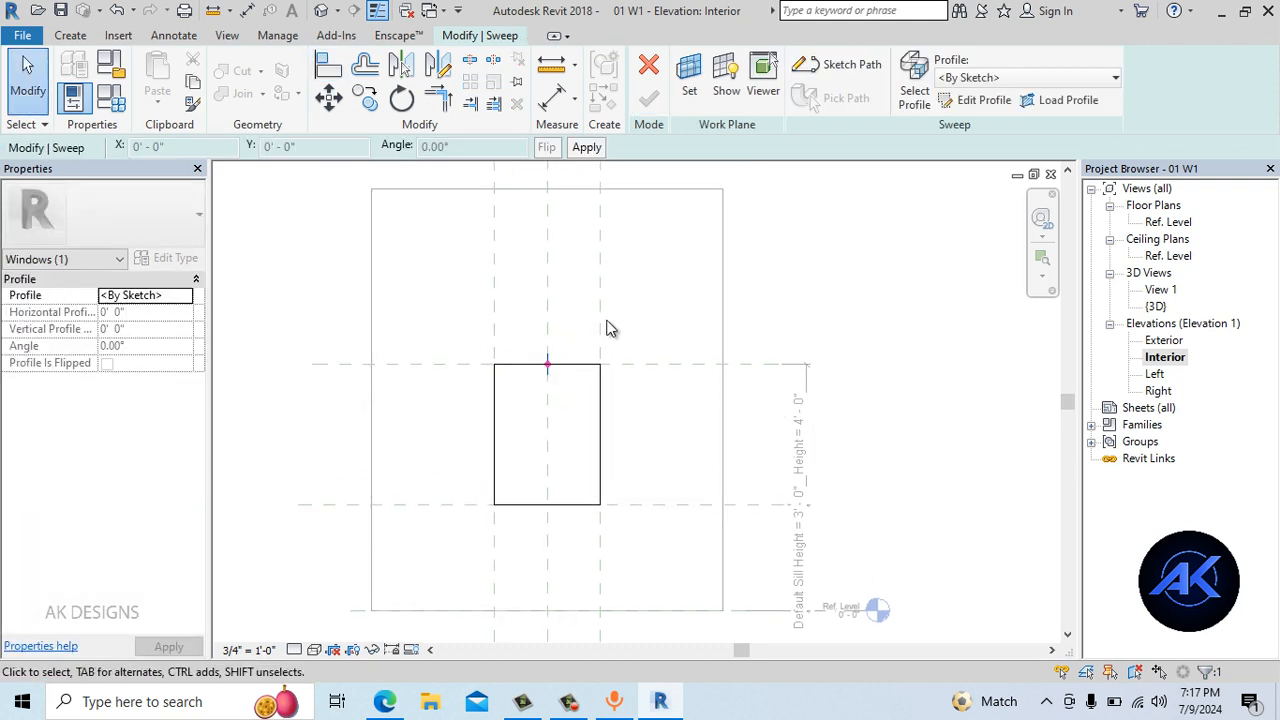
click(978, 101)
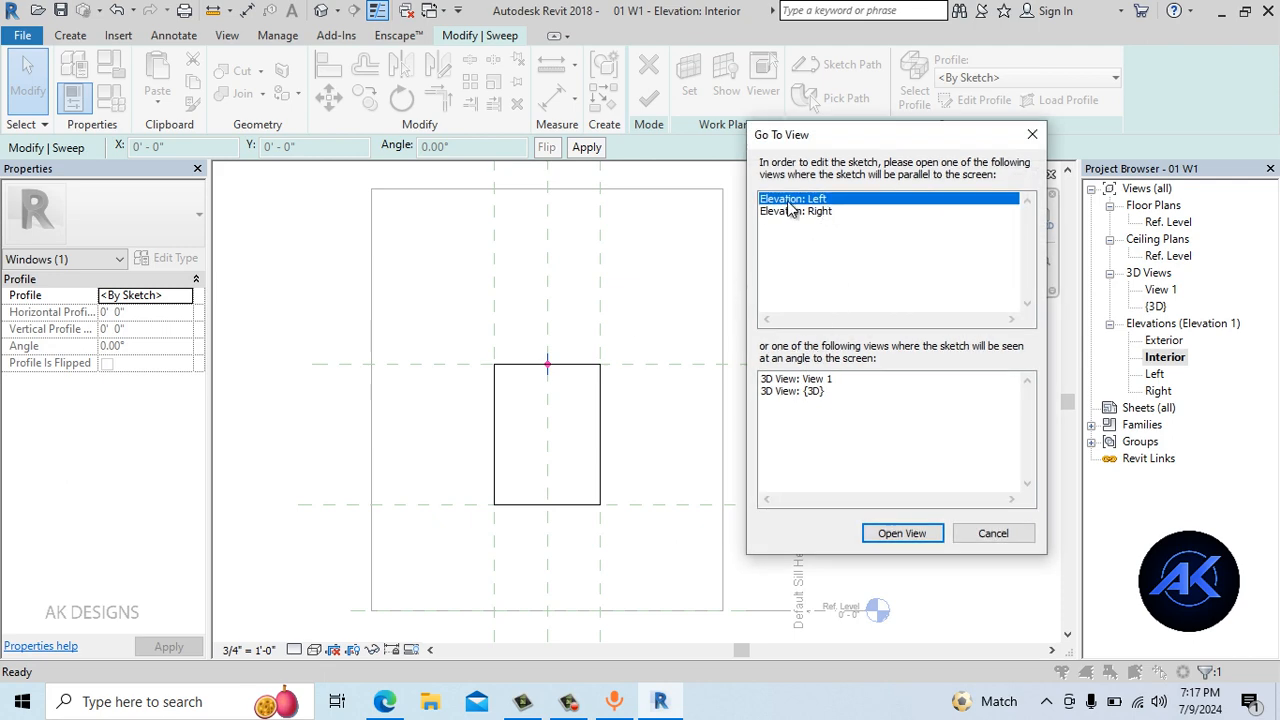
click(900, 540)
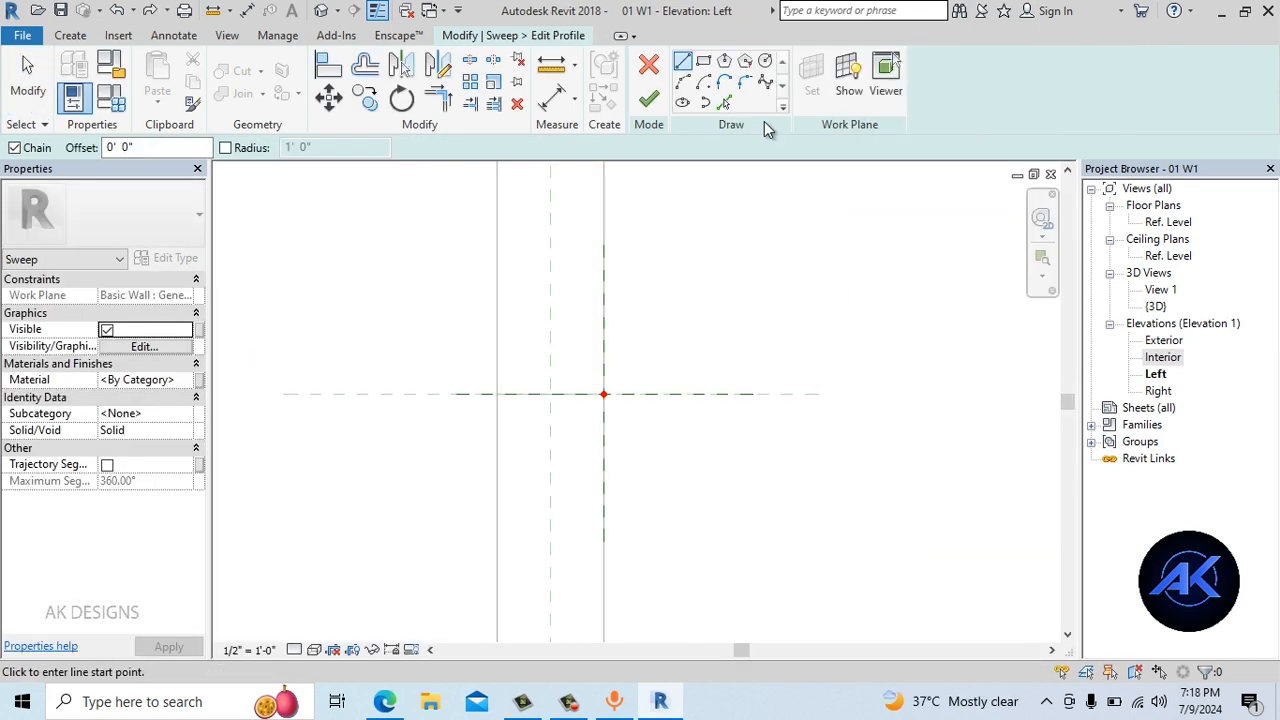
Sketch three sides of the frame profile from the path point: 3" toward the wall centre, 2" down, and 3" back to the wall face
scroll(600, 396, up, 2)
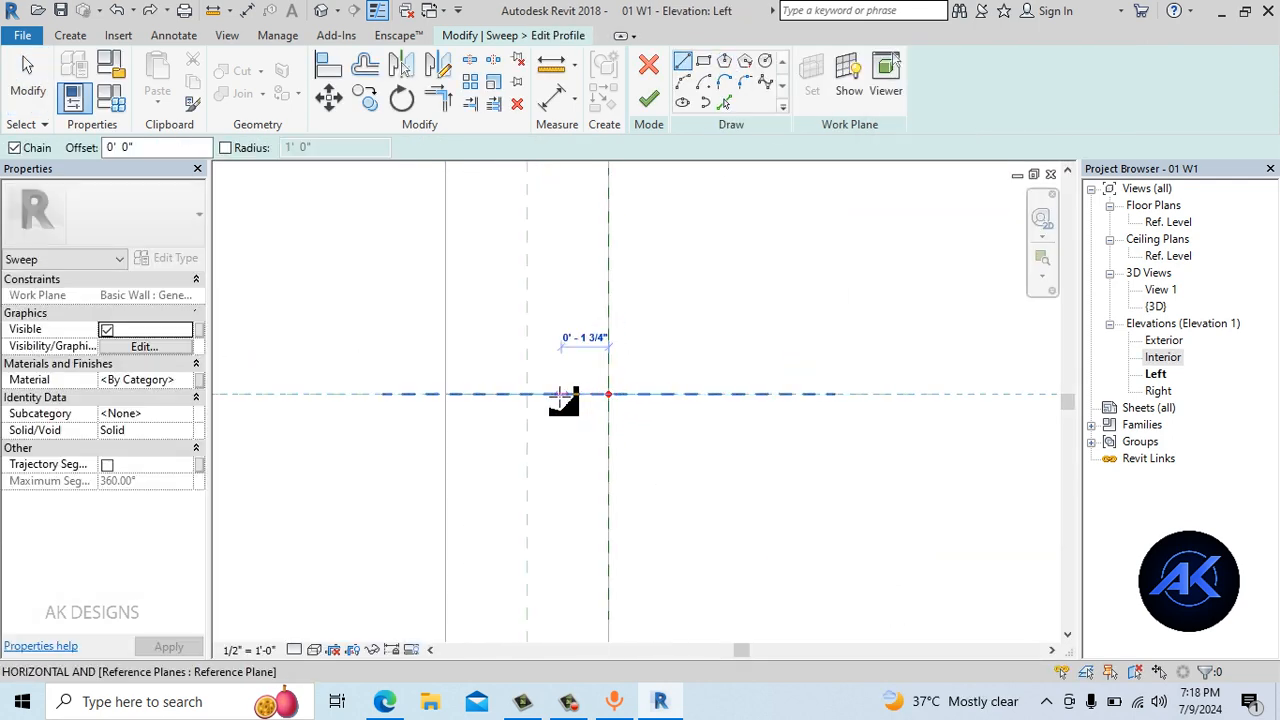
text(3")
key(Return)
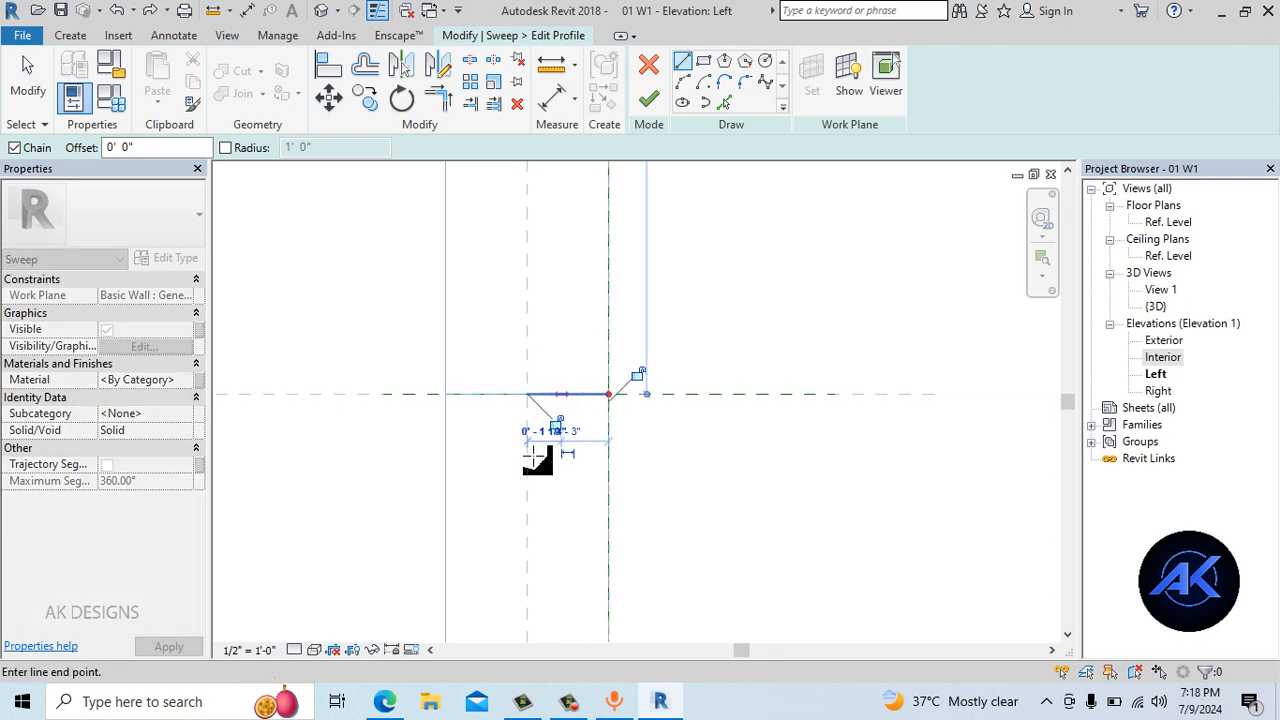
text(2")
key(Return)
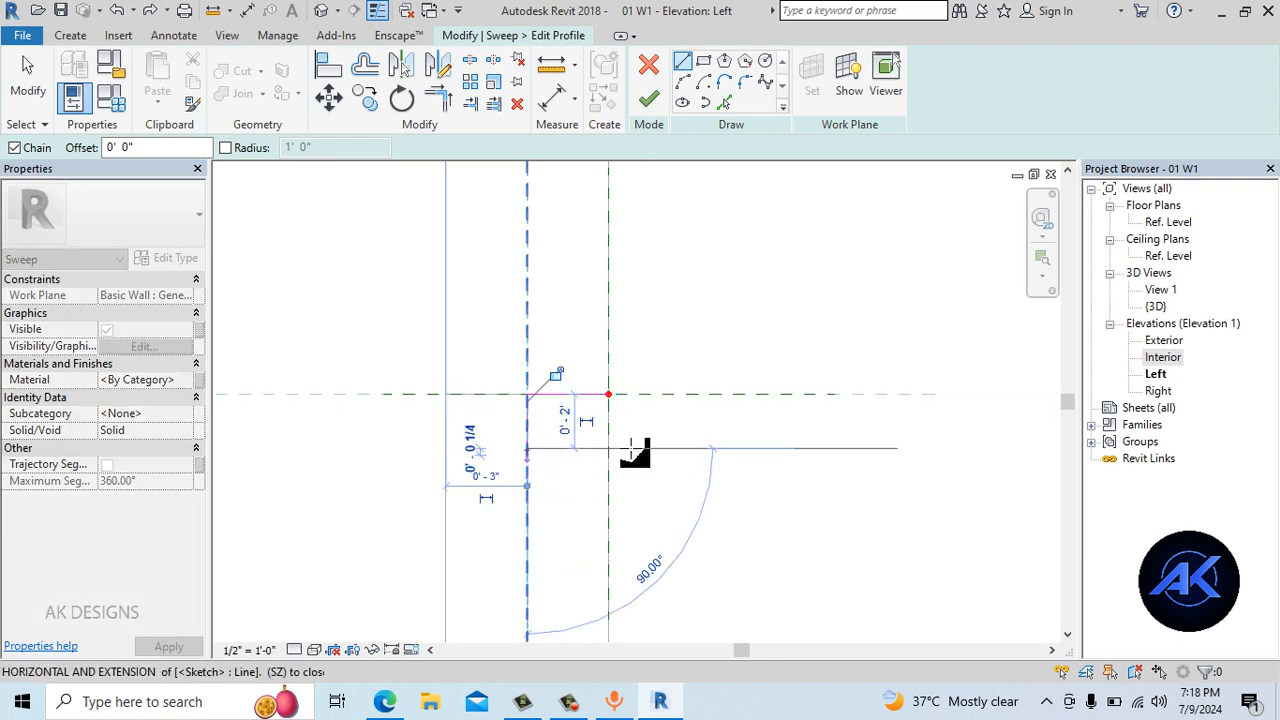
text(3")
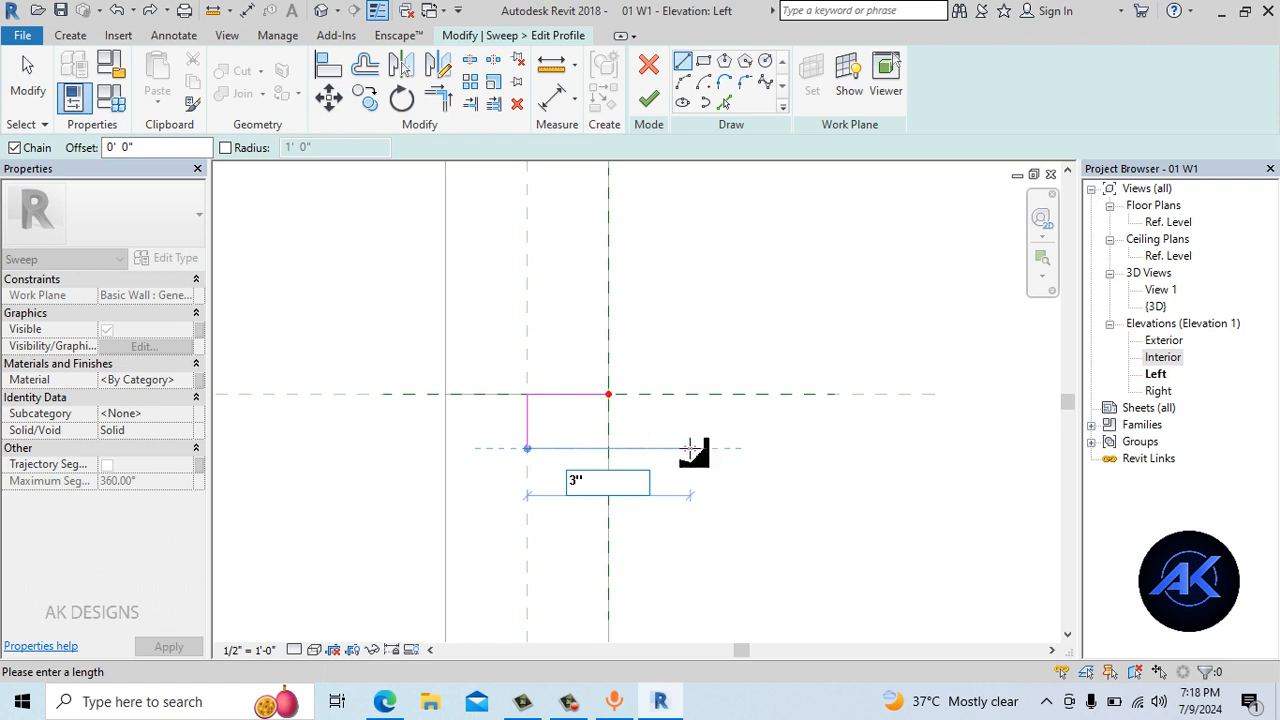
key(Return)
key(Escape)
key(Escape)
scroll(621, 405, up, 2)
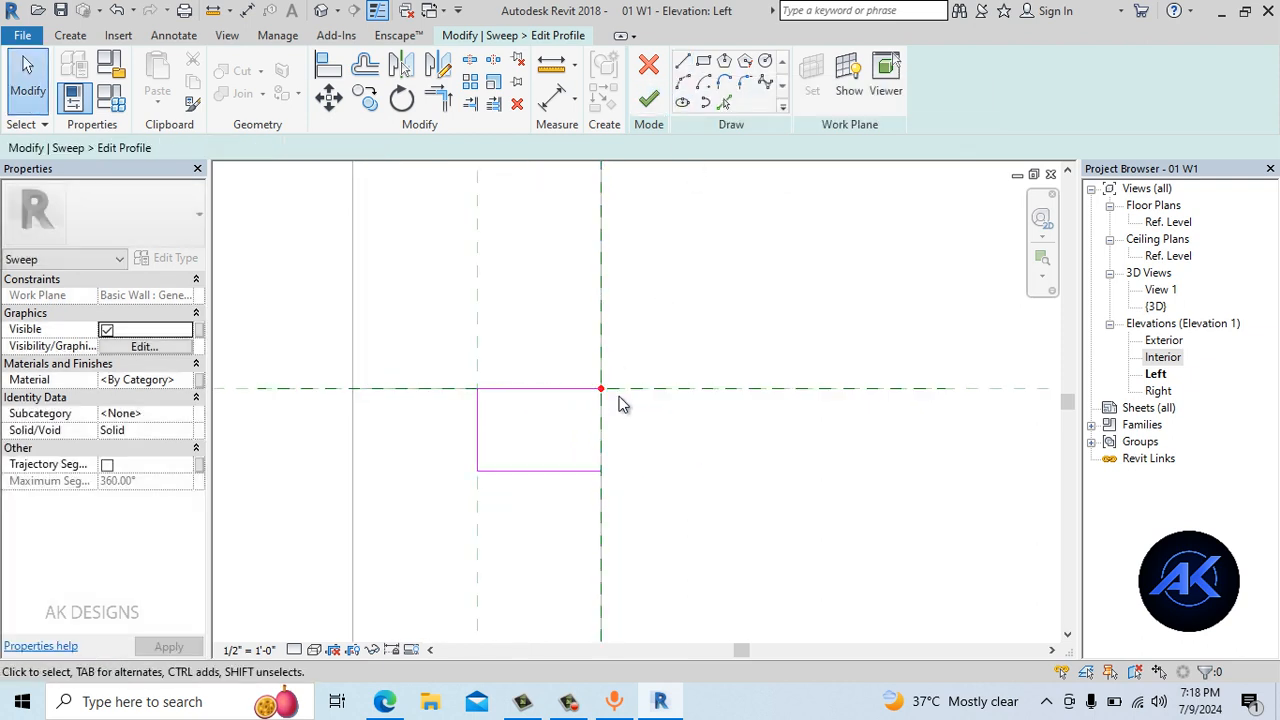
Draw the flange outline from the path point: 1" up, 0.125" outward, and straight down past the profile's bottom line
click(683, 61)
scroll(605, 397, up, 1)
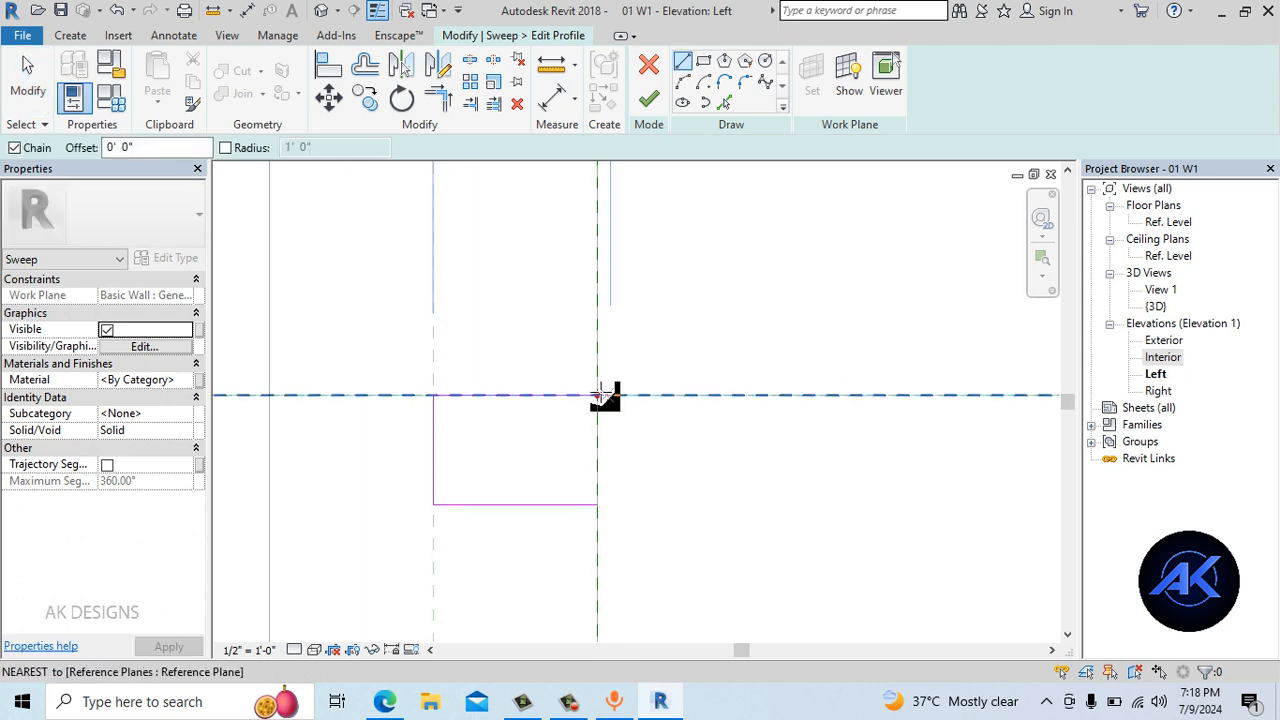
click(599, 396)
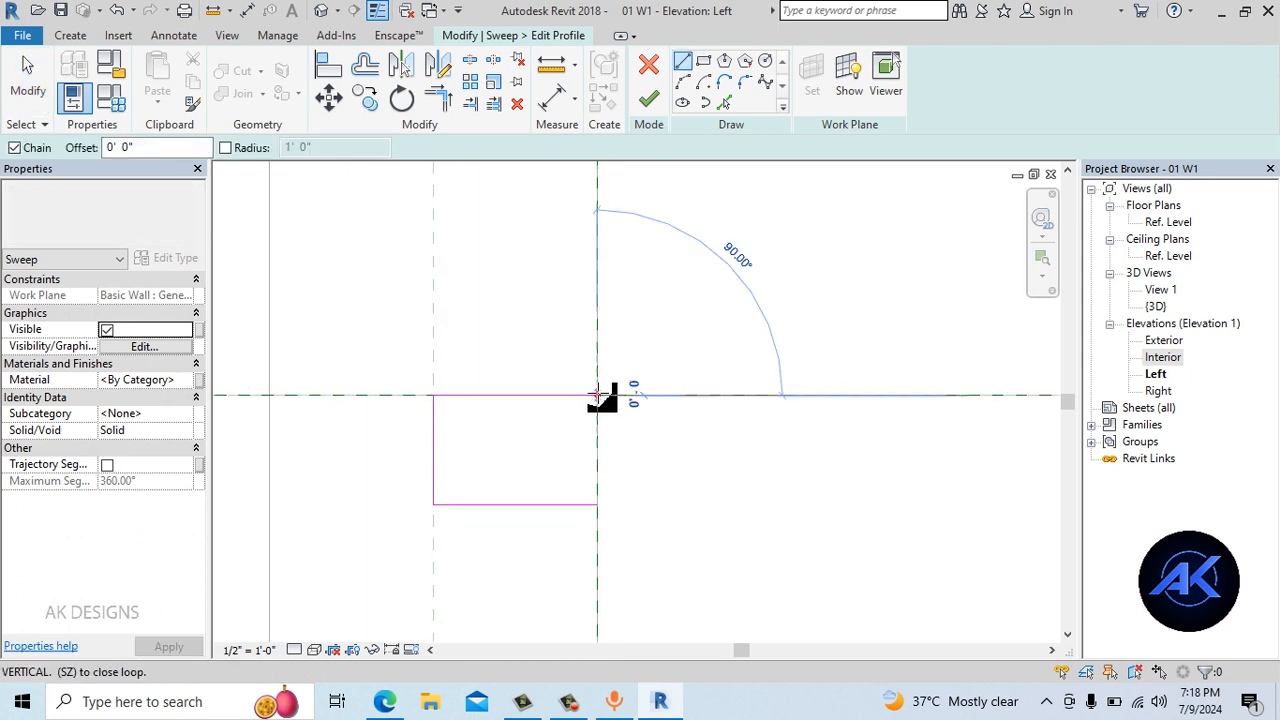
click(596, 339)
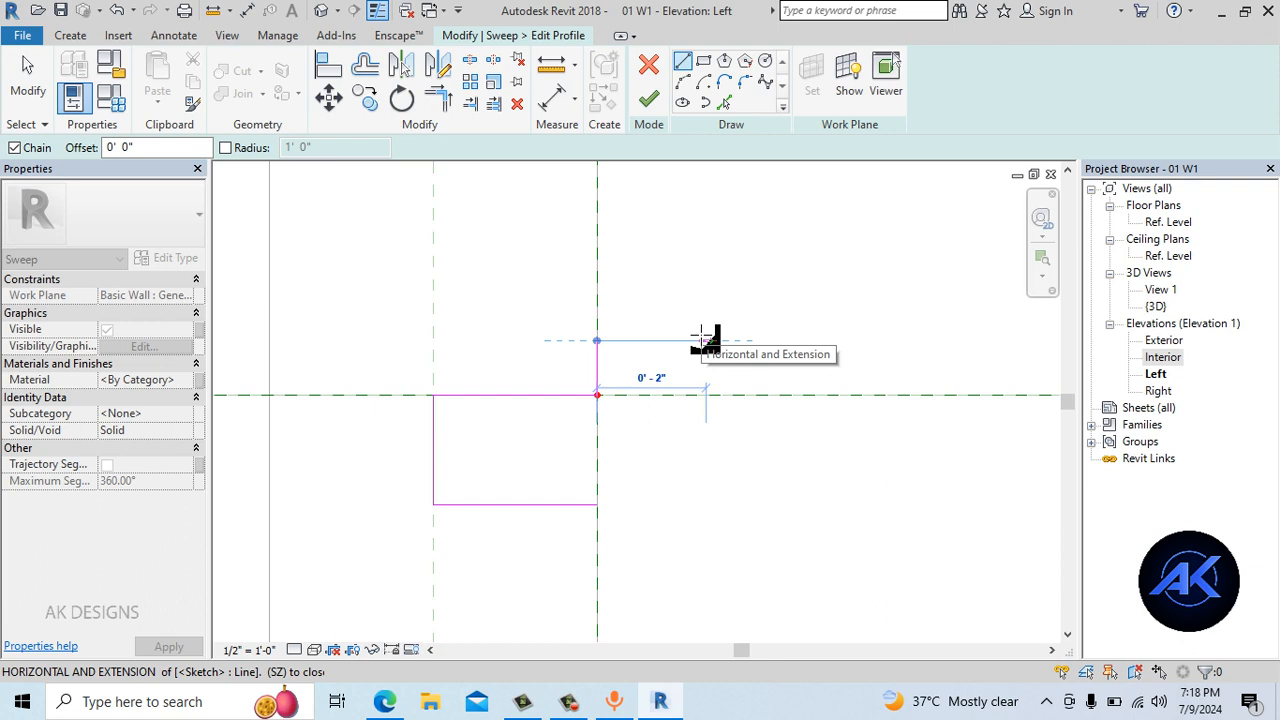
text(0.125")
key(Return)
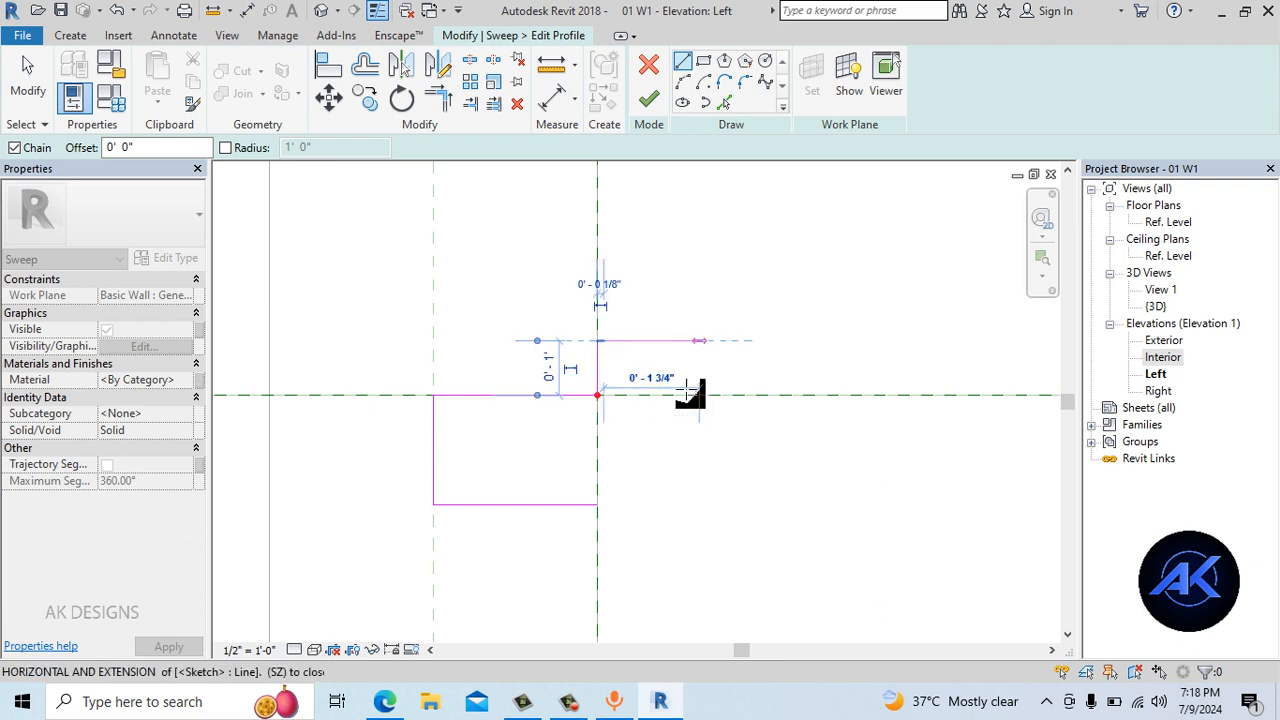
click(604, 518)
key(Escape)
key(Escape)
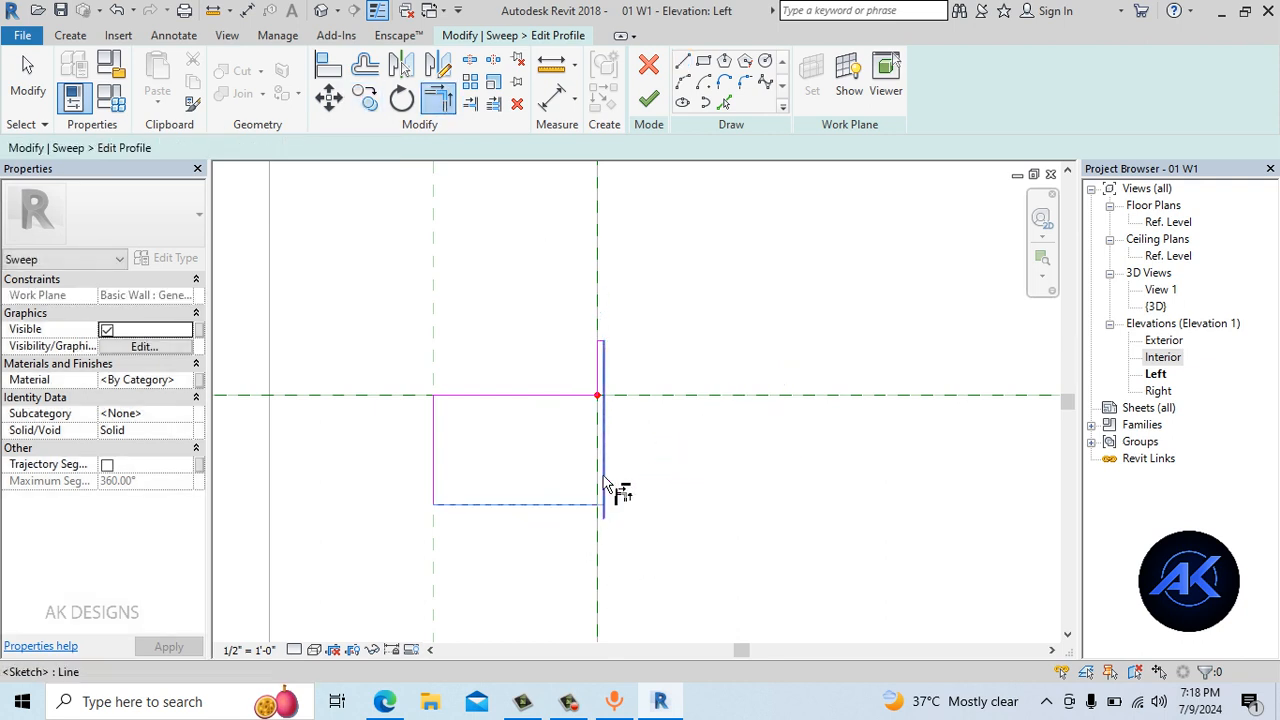
Trim the profile's bottom line and the outer flange line to a closed corner, and finish the profile sketch
click(603, 477)
scroll(625, 453, down, 1)
middle_drag(627, 454, 614, 430)
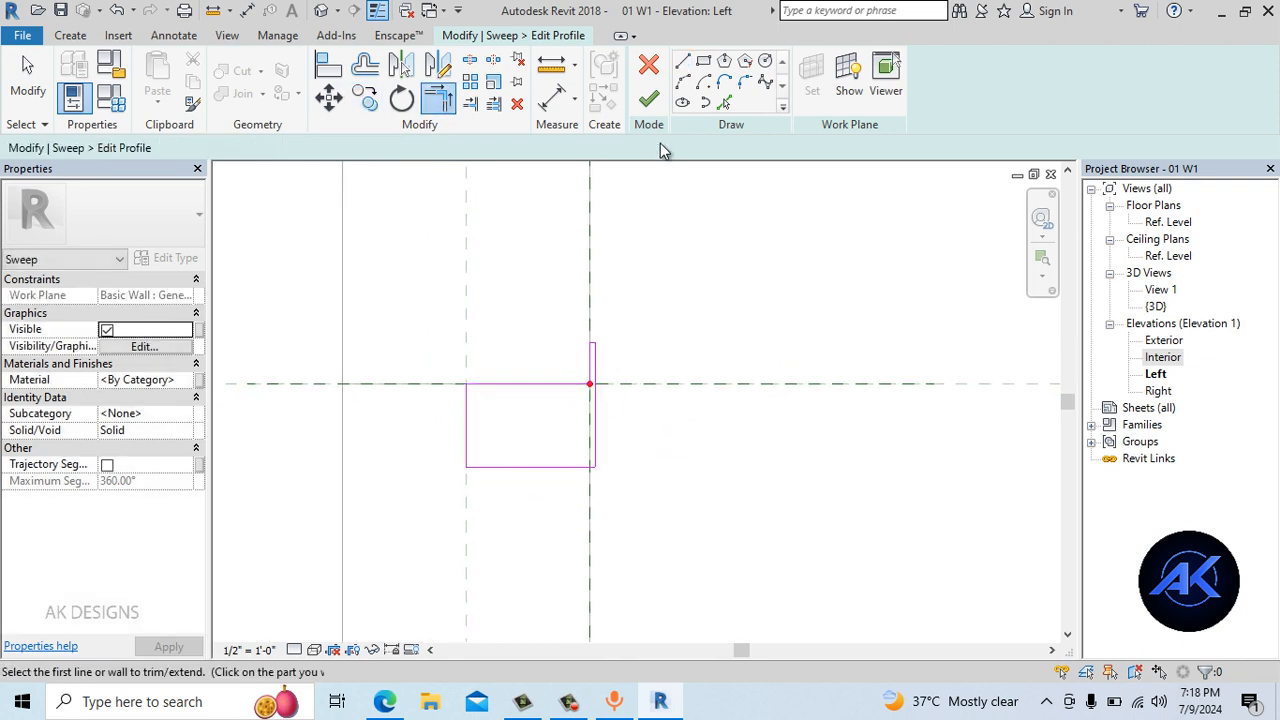
click(648, 99)
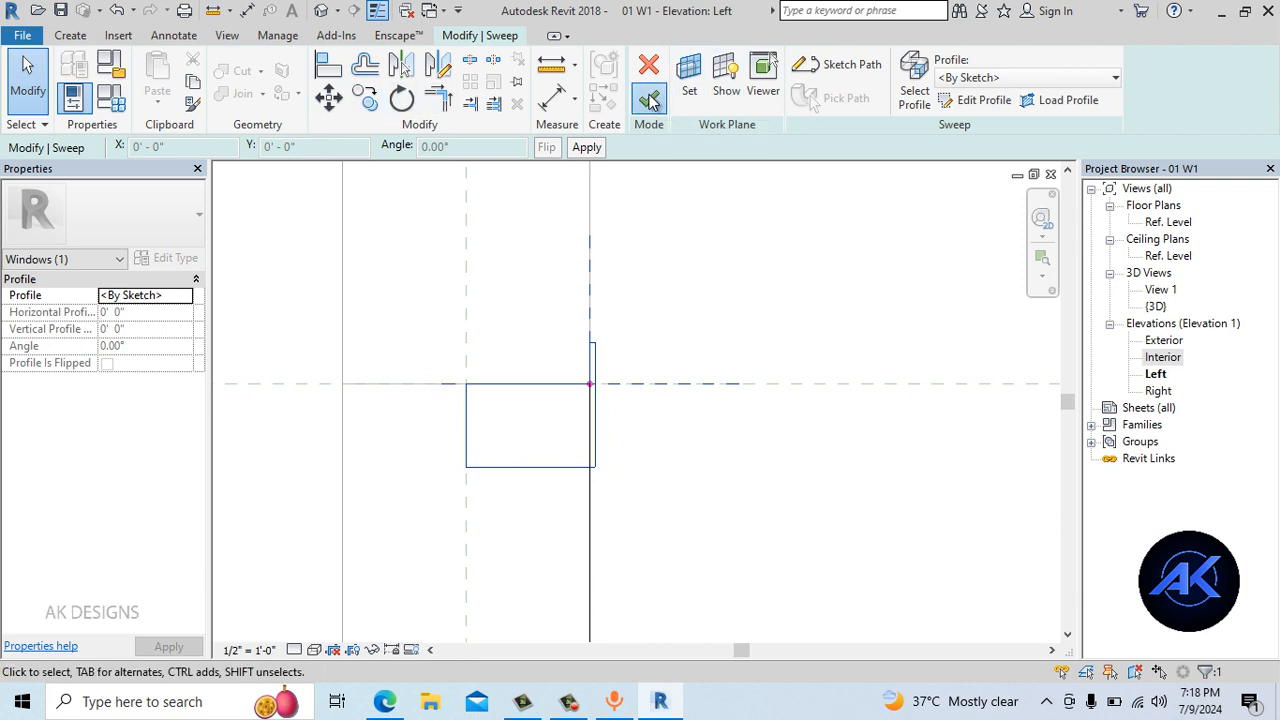
Finish the sweep and inspect the resulting window frame in the 3D view
click(648, 99)
click(322, 10)
shift+middle_drag(729, 417, 563, 560)
scroll(926, 594, up, 3)
shift+middle_drag(926, 594, 586, 414)
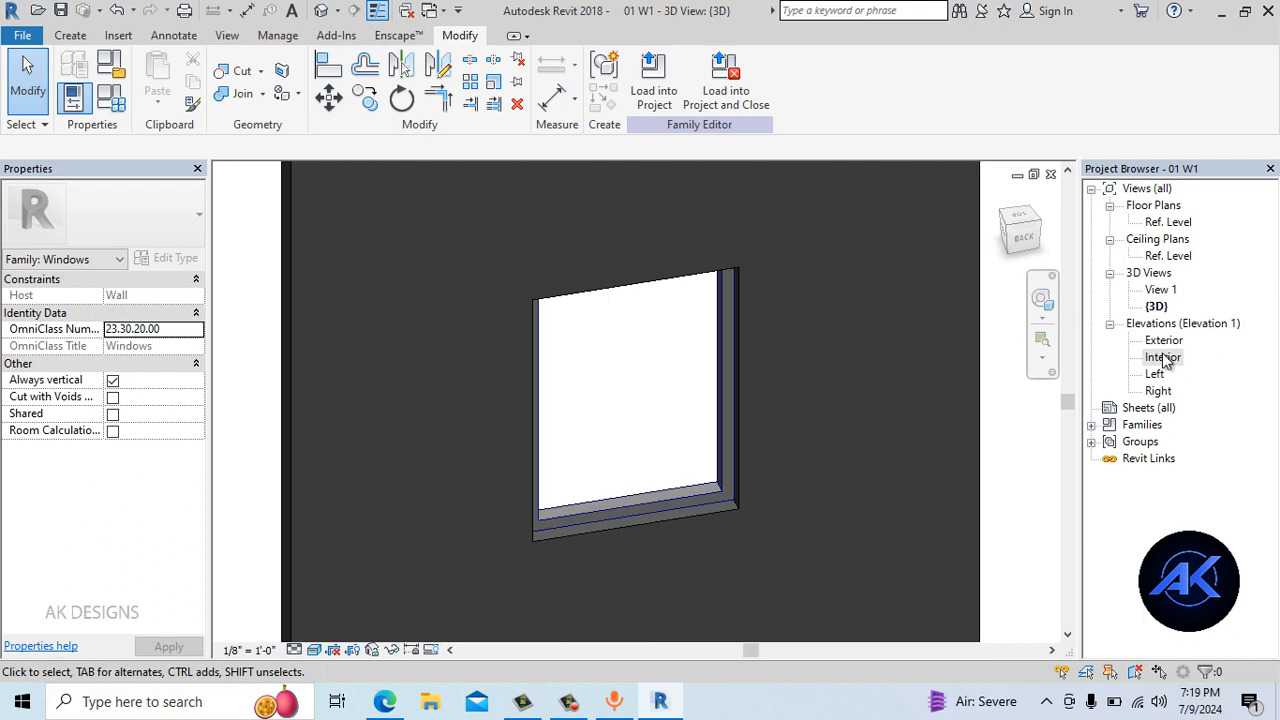
In the Interior elevation, set the family's Width parameter to 5' 0" to test the frame
double_click(1163, 357)
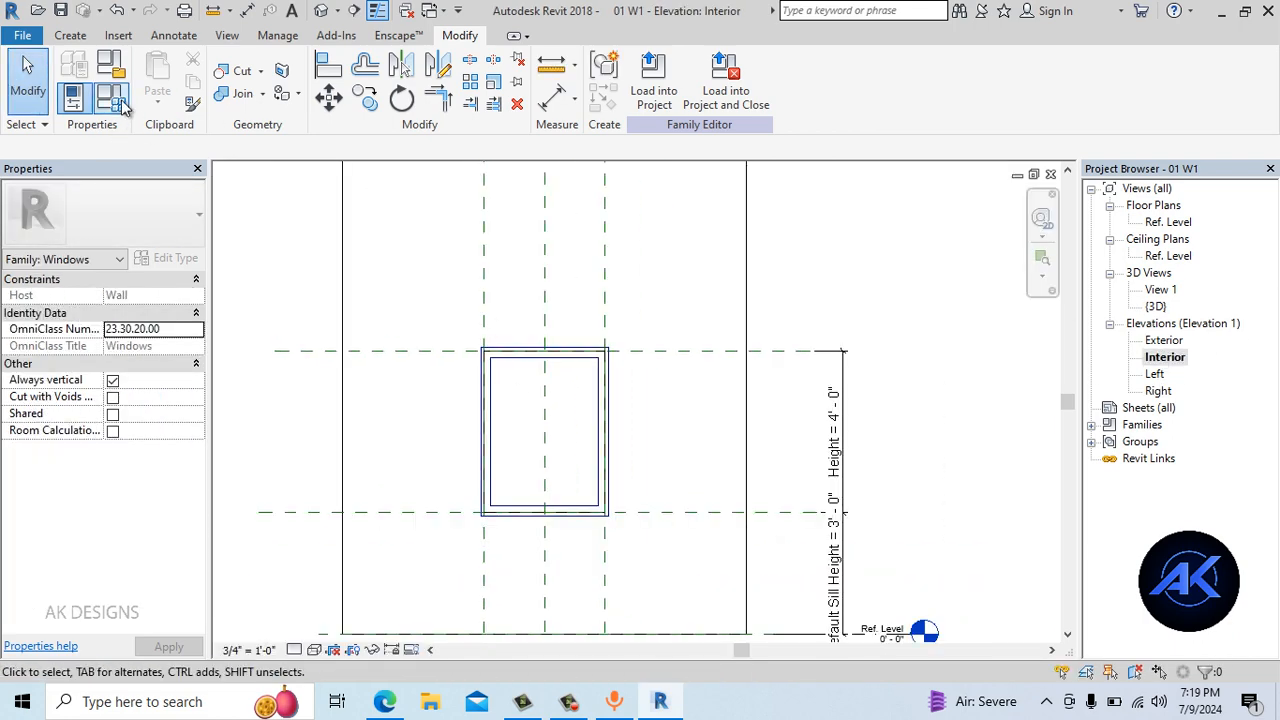
click(121, 99)
drag(344, 139, 1178, 173)
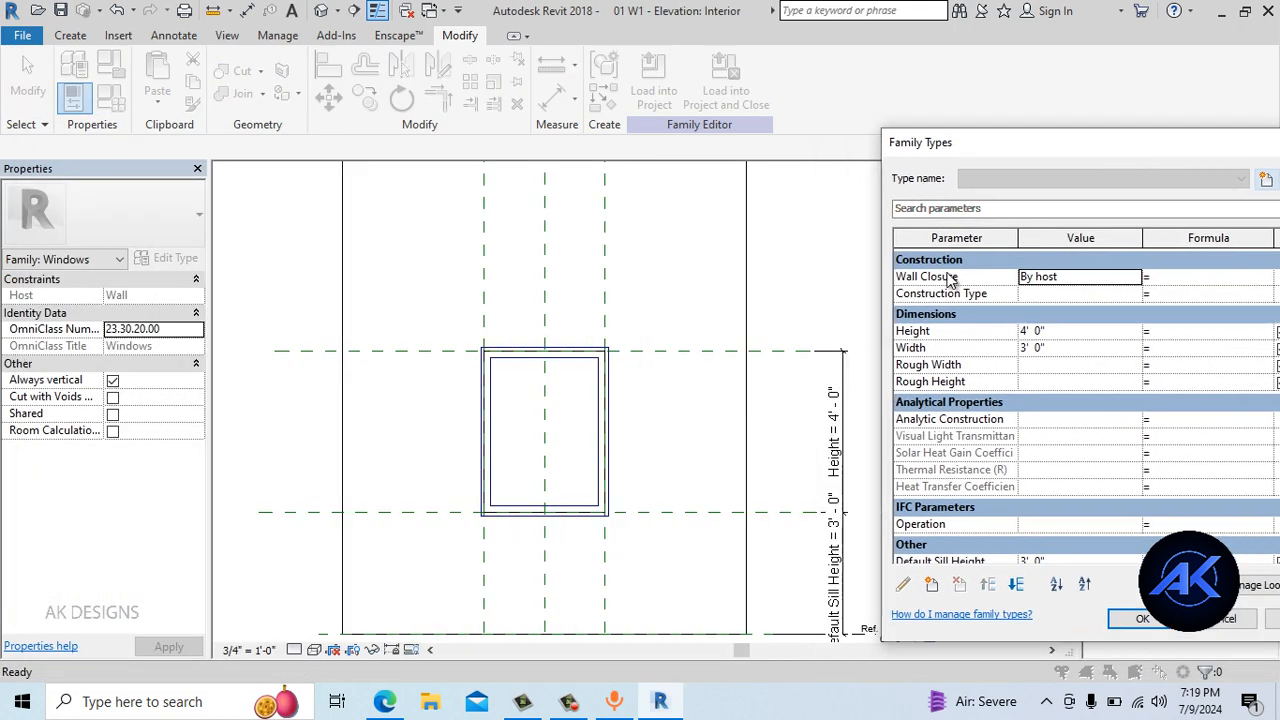
click(1084, 347)
click(1157, 624)
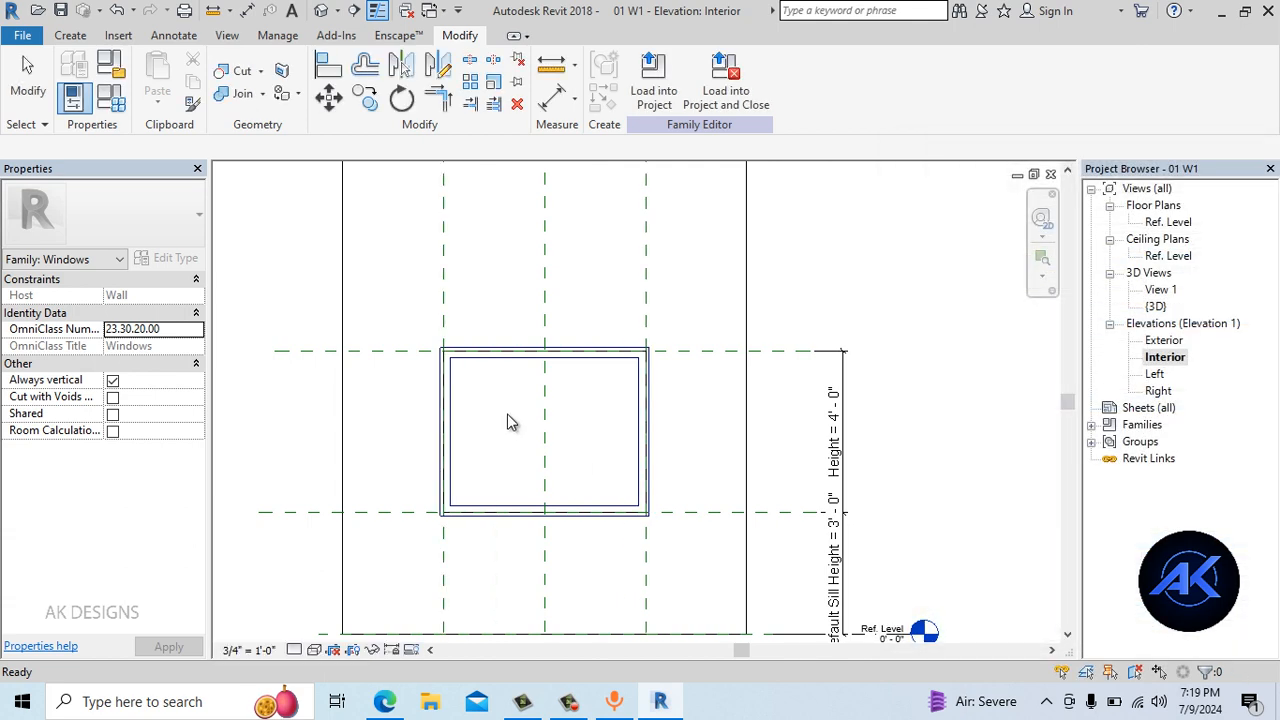
Check the width value in Family Types and undo the last width change
click(111, 99)
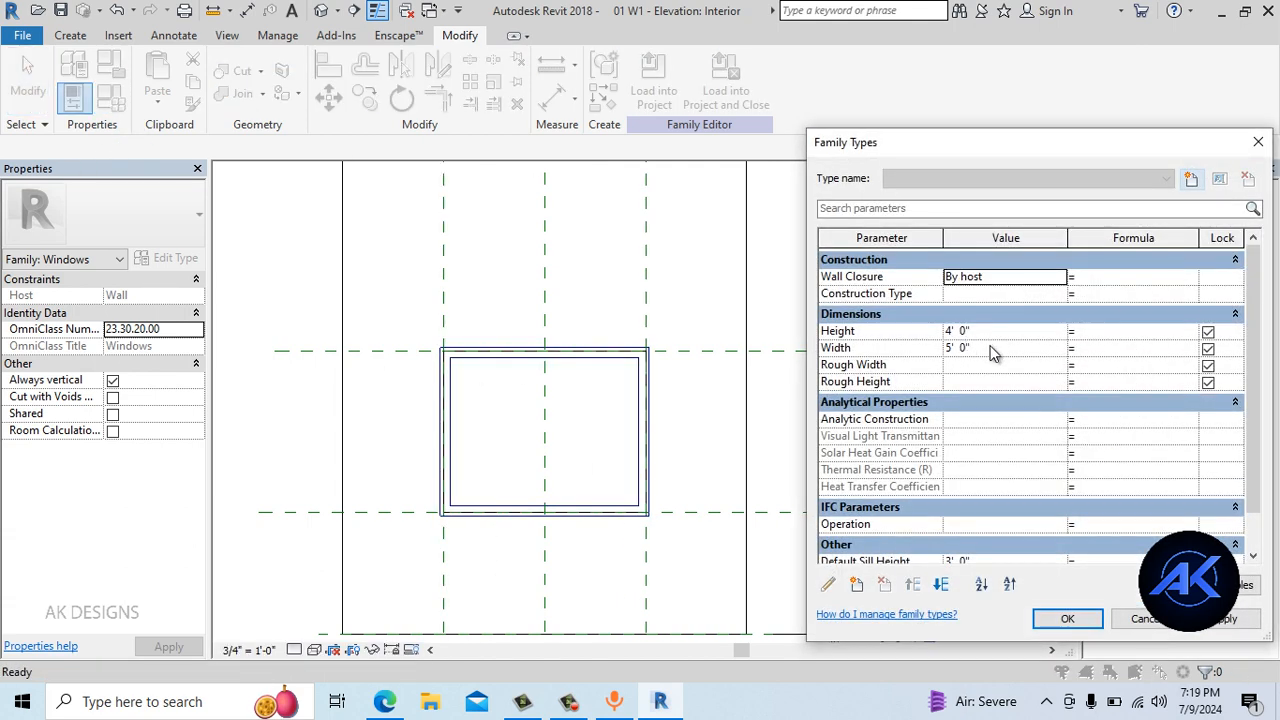
click(1257, 143)
key(ctrl+z)
Test the frame with a larger Height parameter in Family Types, and set the height back to 4' 0"
click(111, 99)
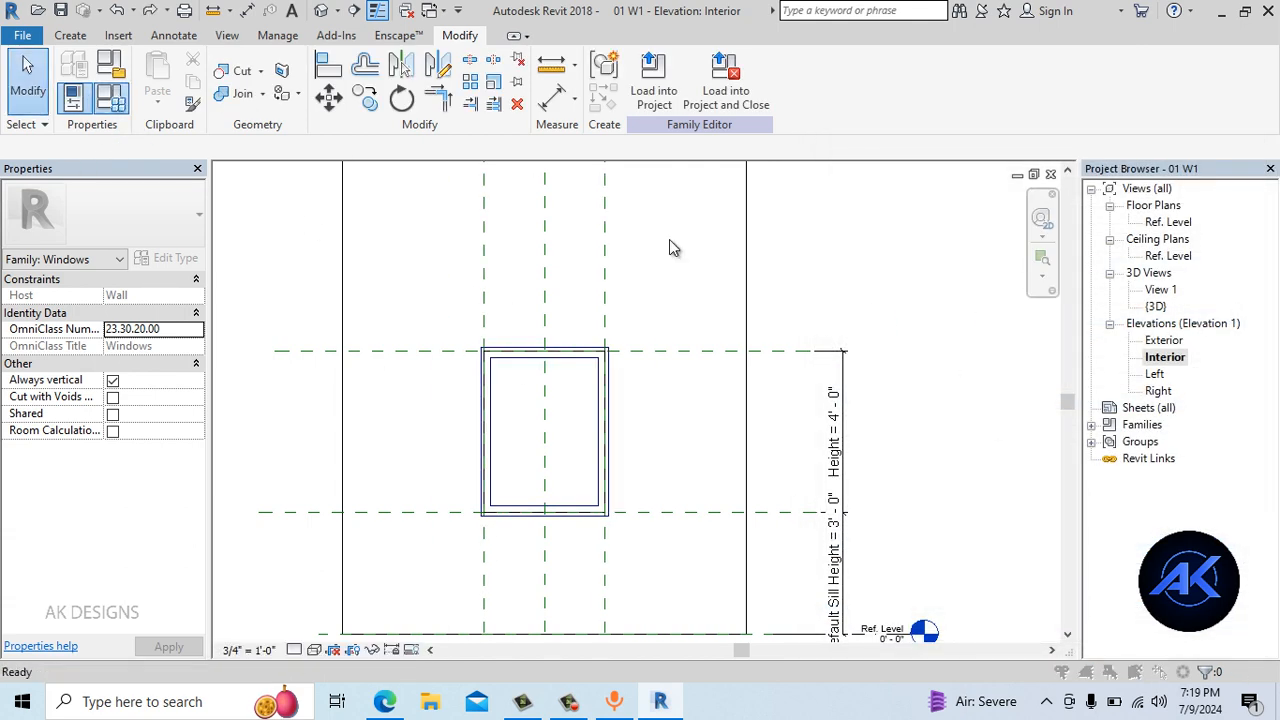
click(991, 331)
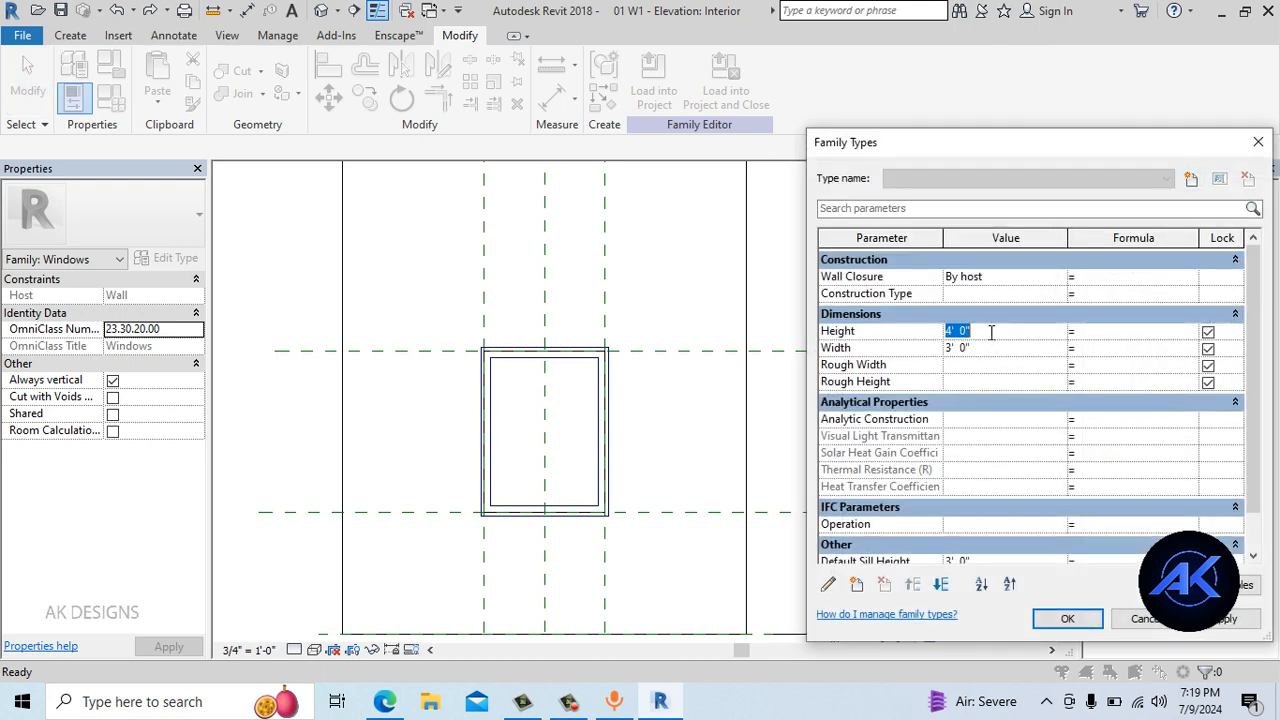
click(1224, 620)
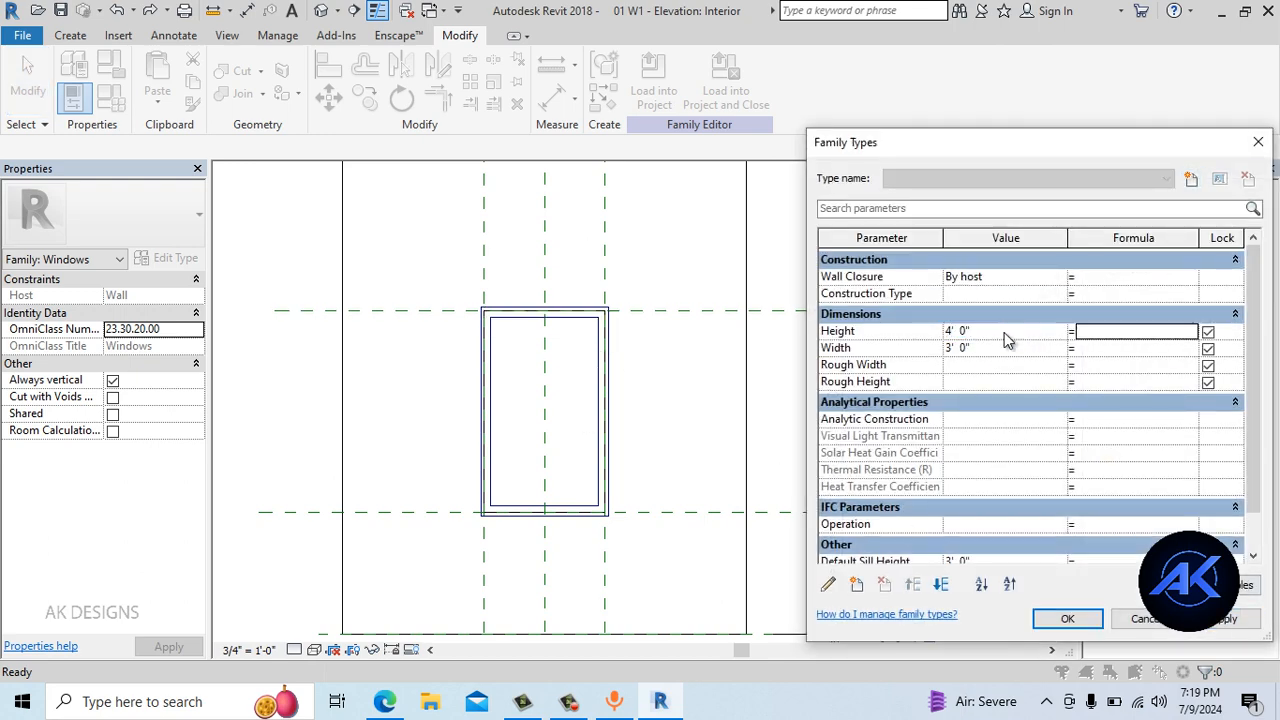
click(1067, 618)
Edit the frame sweep and reopen its profile sketch in the Left elevation view
scroll(596, 415, up, 2)
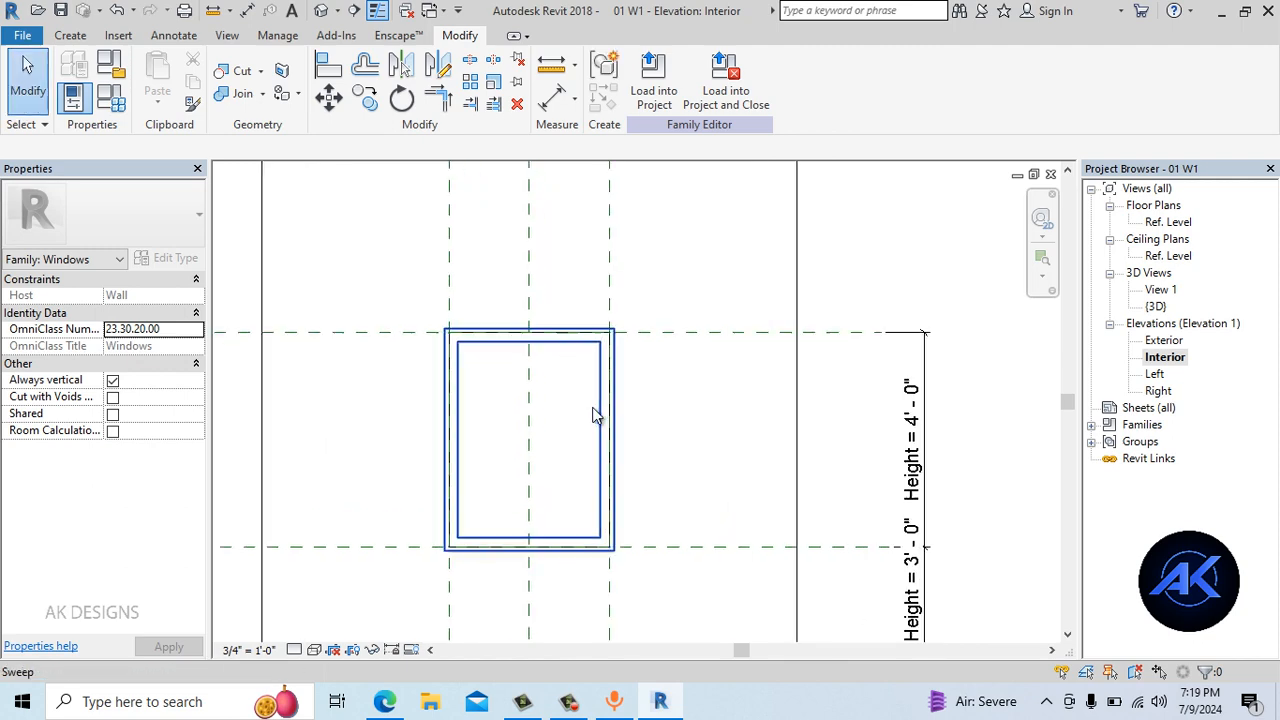
click(578, 360)
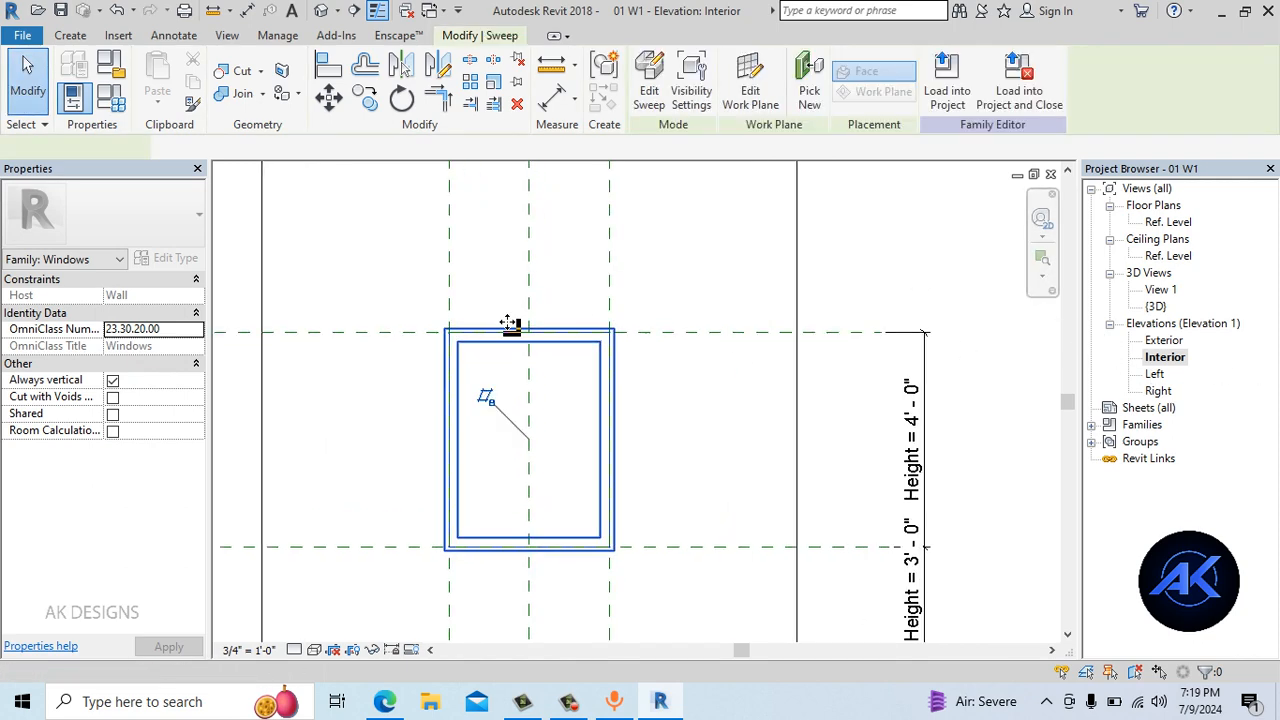
click(649, 66)
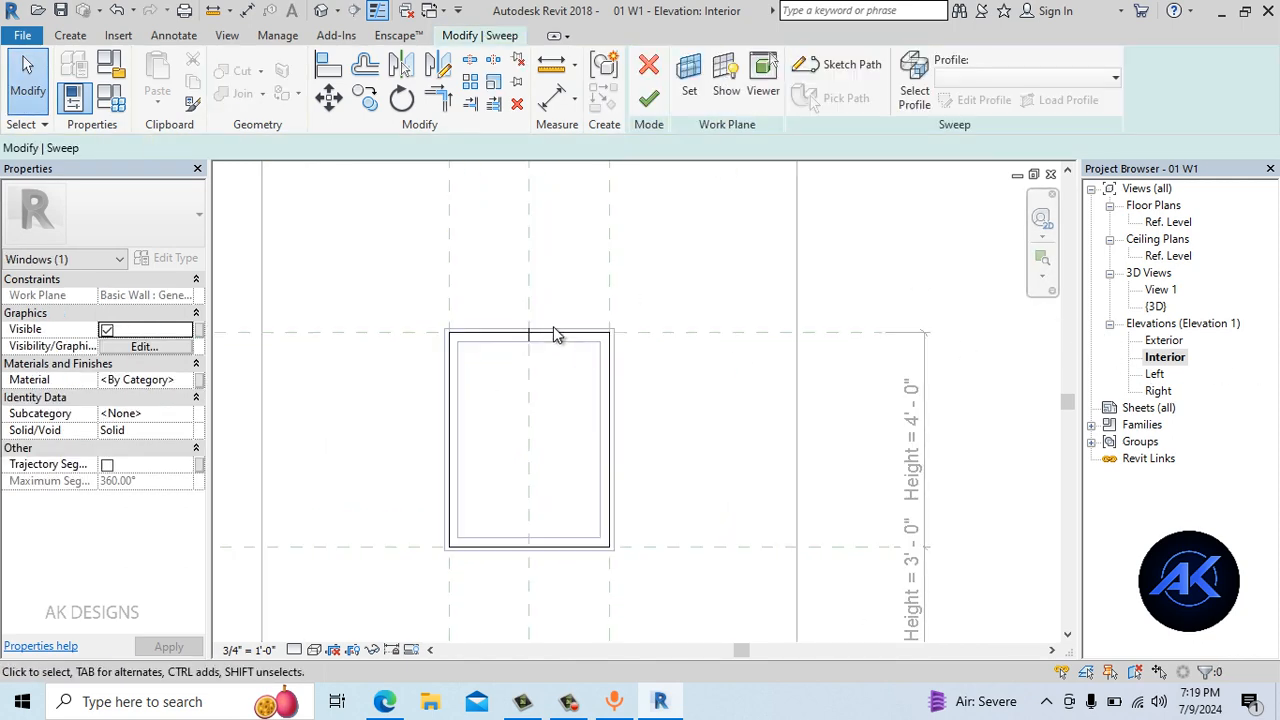
click(985, 100)
click(900, 533)
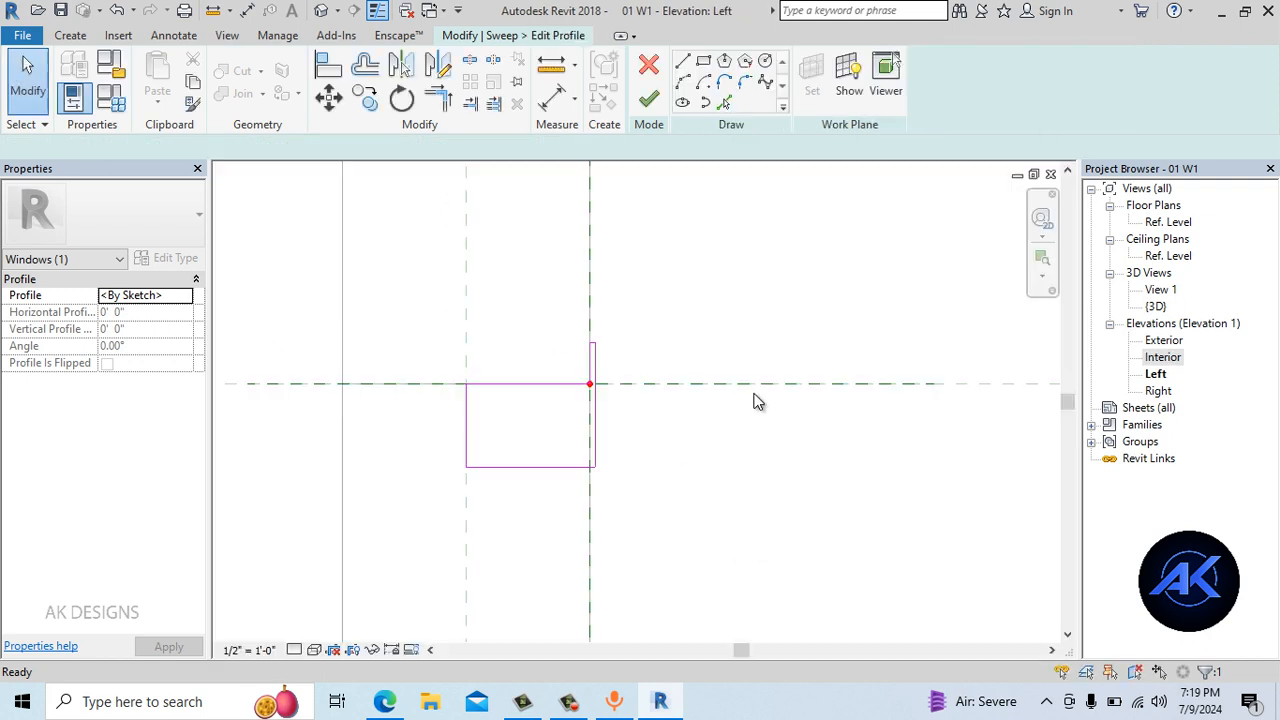
Fillet the two wall-centre corners and the outer bottom corner of the frame profile with a 1/16" radius
scroll(597, 394, up, 5)
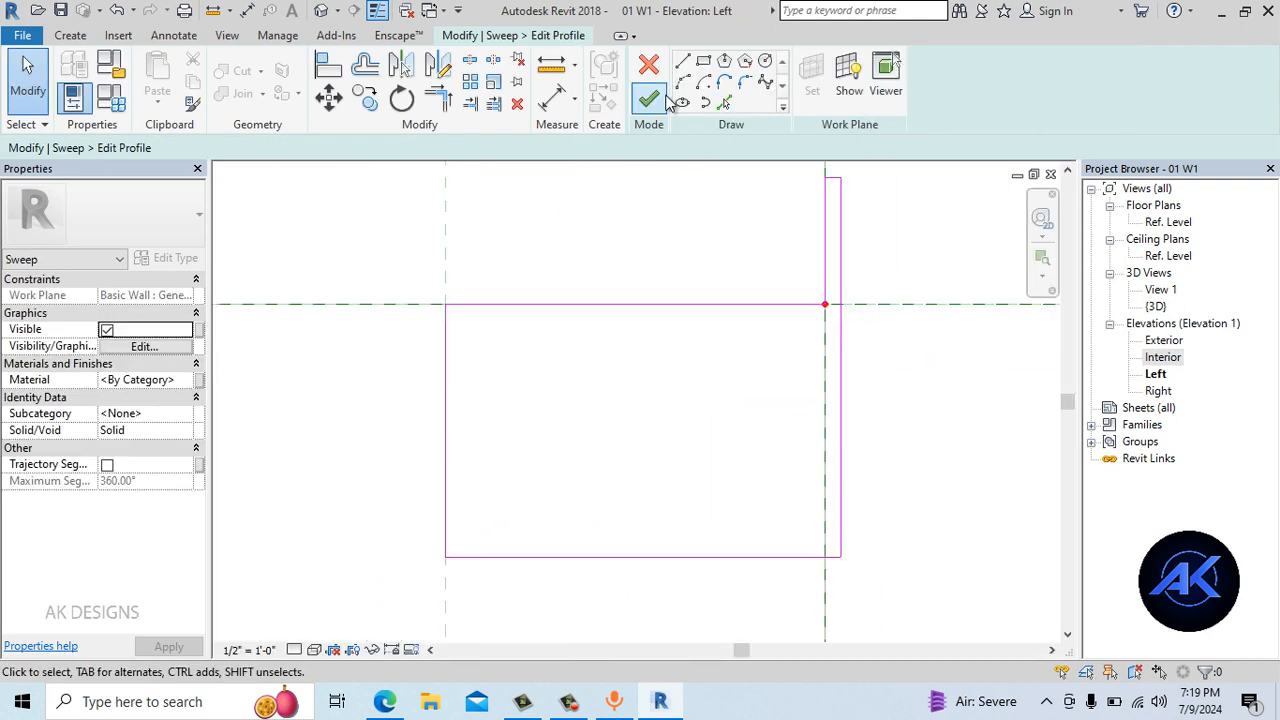
click(744, 83)
click(67, 148)
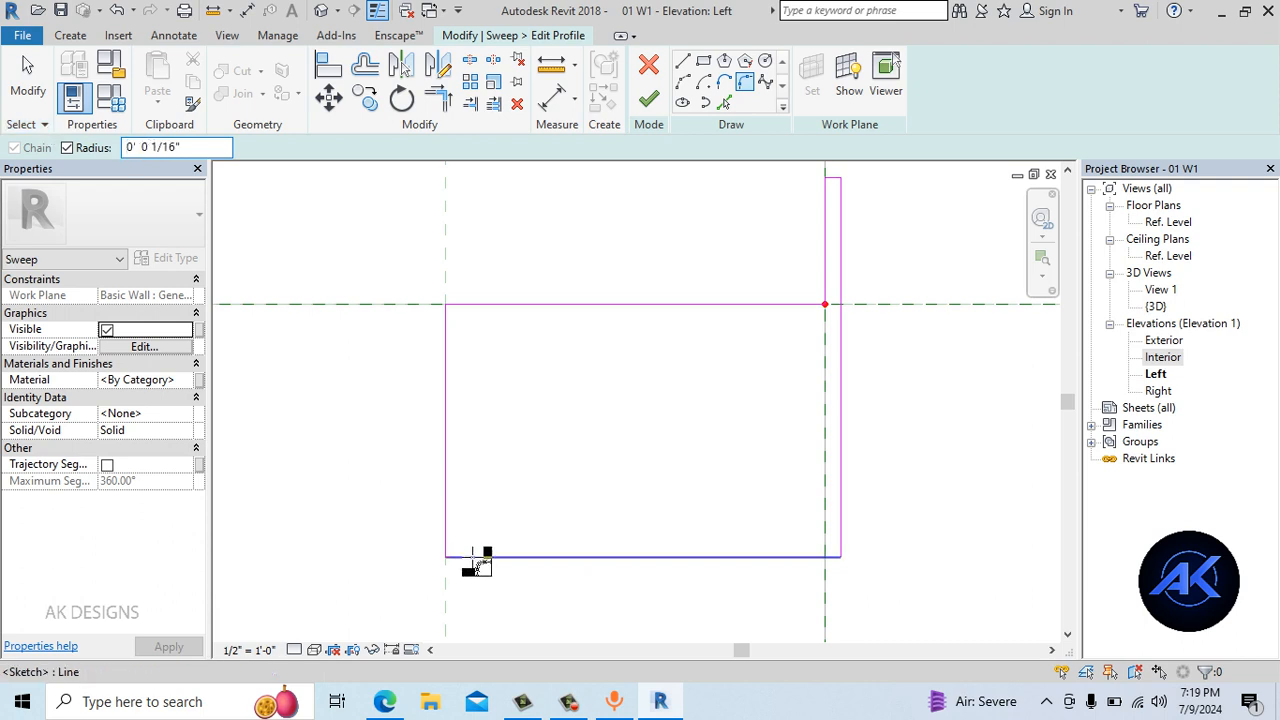
click(446, 470)
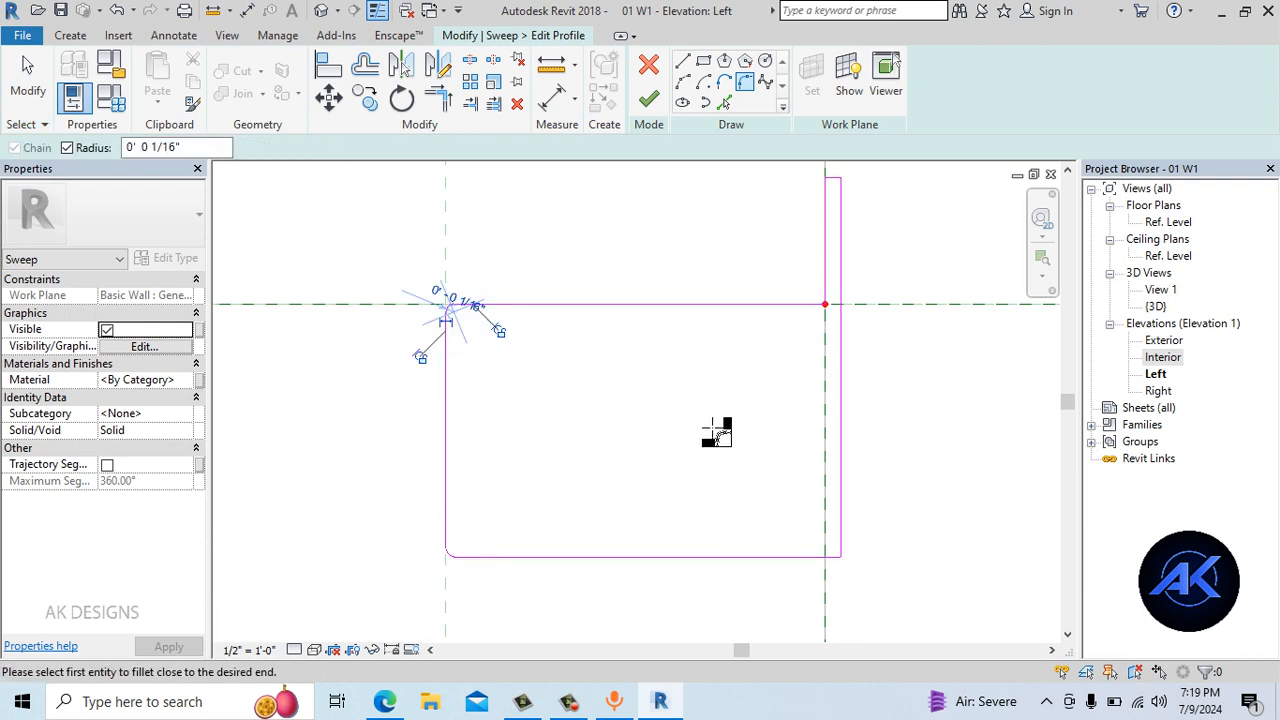
scroll(690, 500, up, 2)
click(708, 540)
click(664, 573)
Round the top end of the thin flange with the 1/16" fillet, and finish the profile and the sweep
scroll(690, 545, down, 2)
middle_drag(688, 380, 645, 520)
scroll(654, 350, up, 3)
click(654, 350)
click(646, 337)
scroll(713, 297, down, 3)
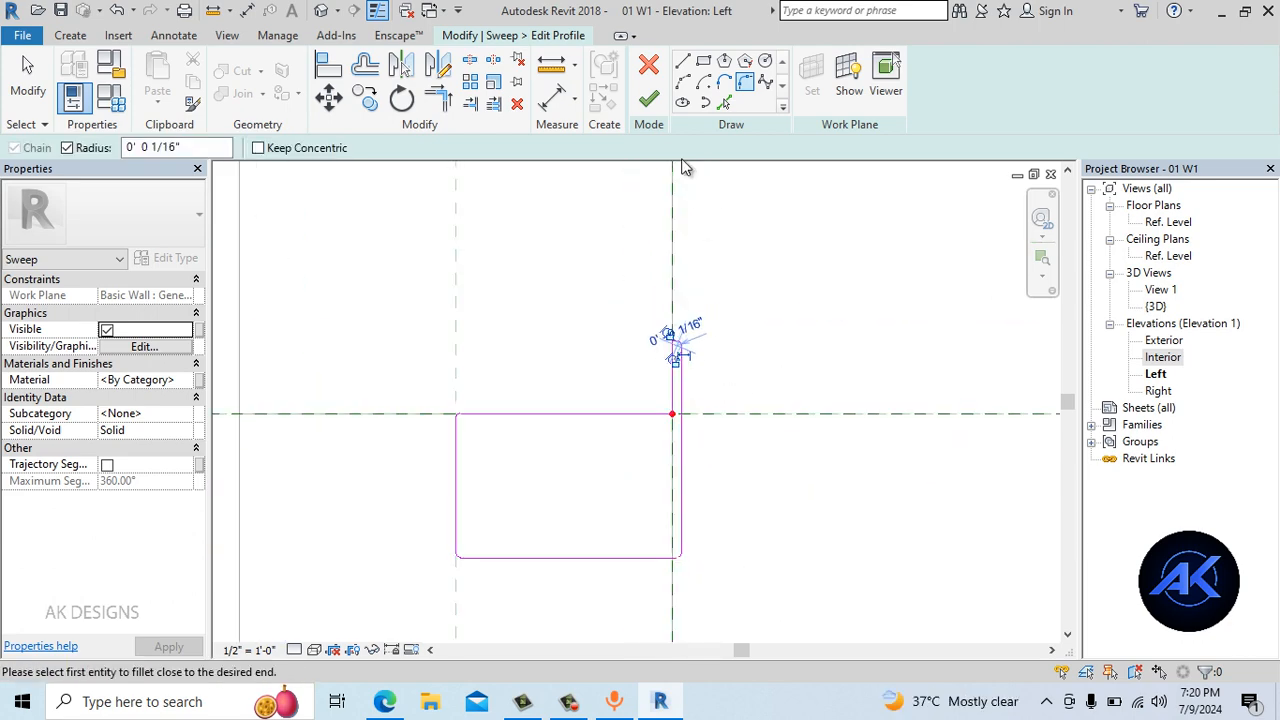
click(648, 98)
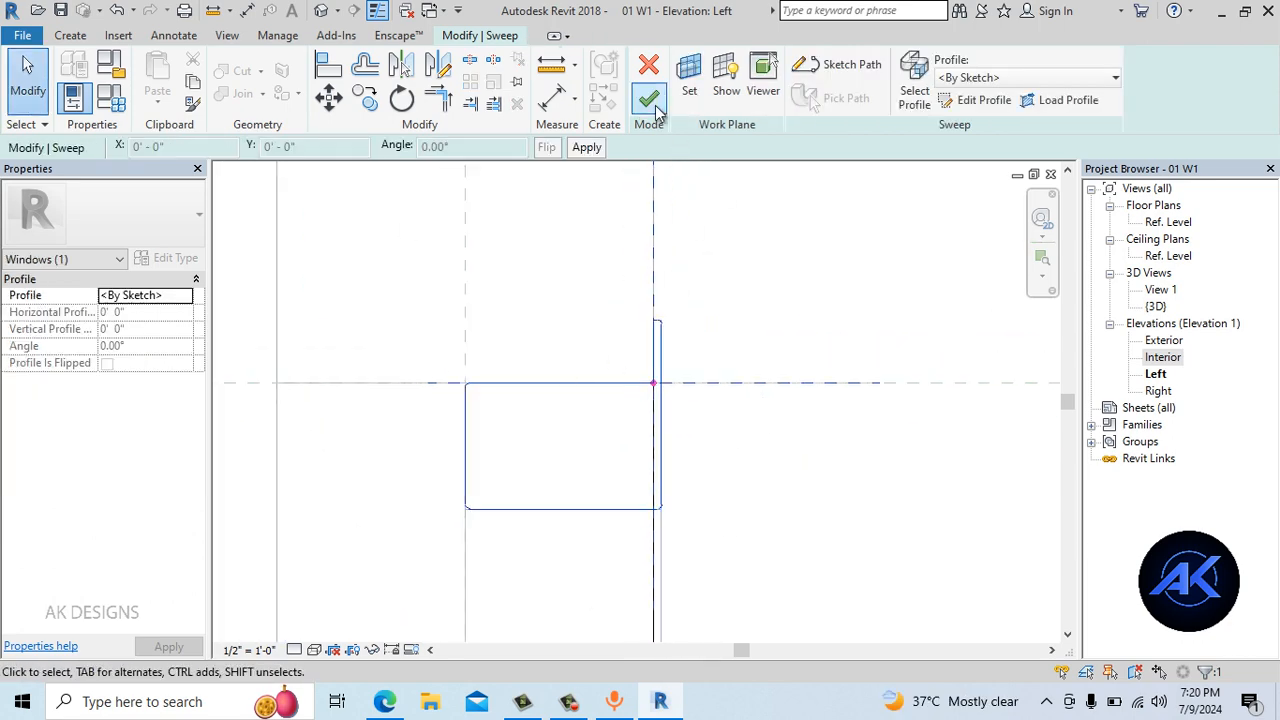
click(648, 98)
Associate the frame sweep's material with a new type parameter named 01 Window Frame, grouped under Materials and Finishes
click(326, 10)
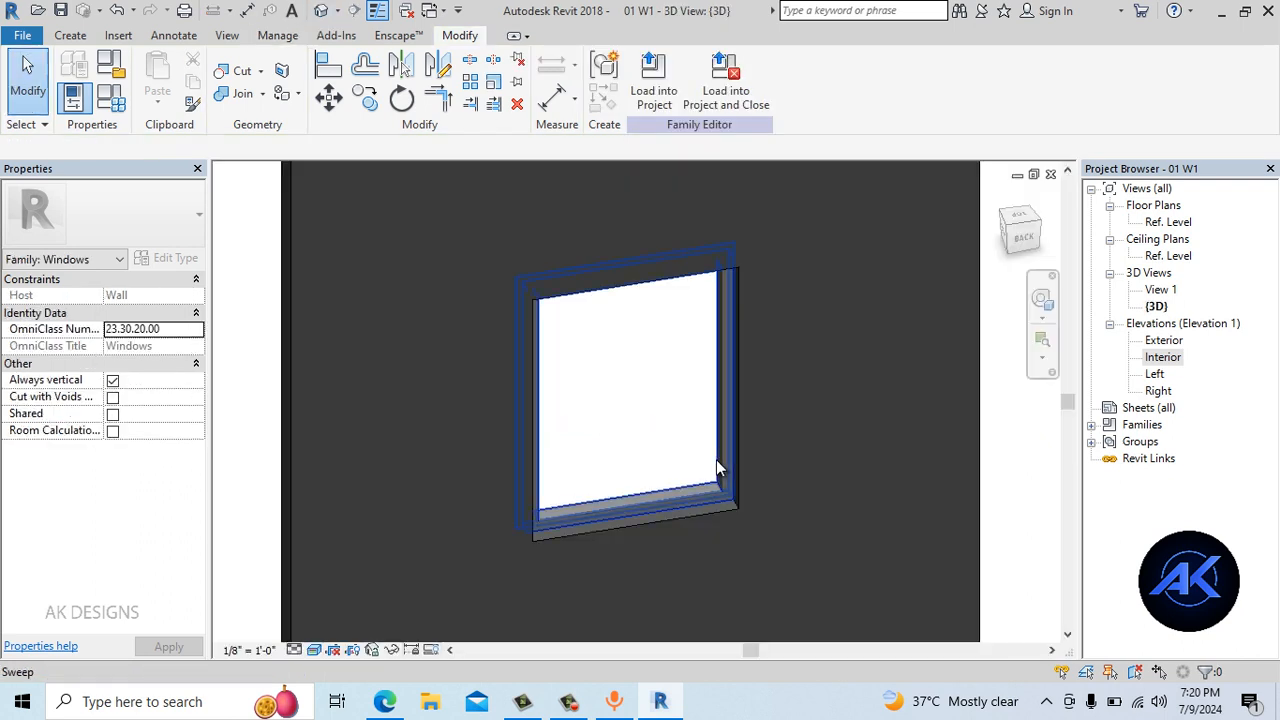
shift+middle_drag(710, 487, 494, 572)
scroll(552, 503, up, 2)
middle_drag(618, 541, 598, 590)
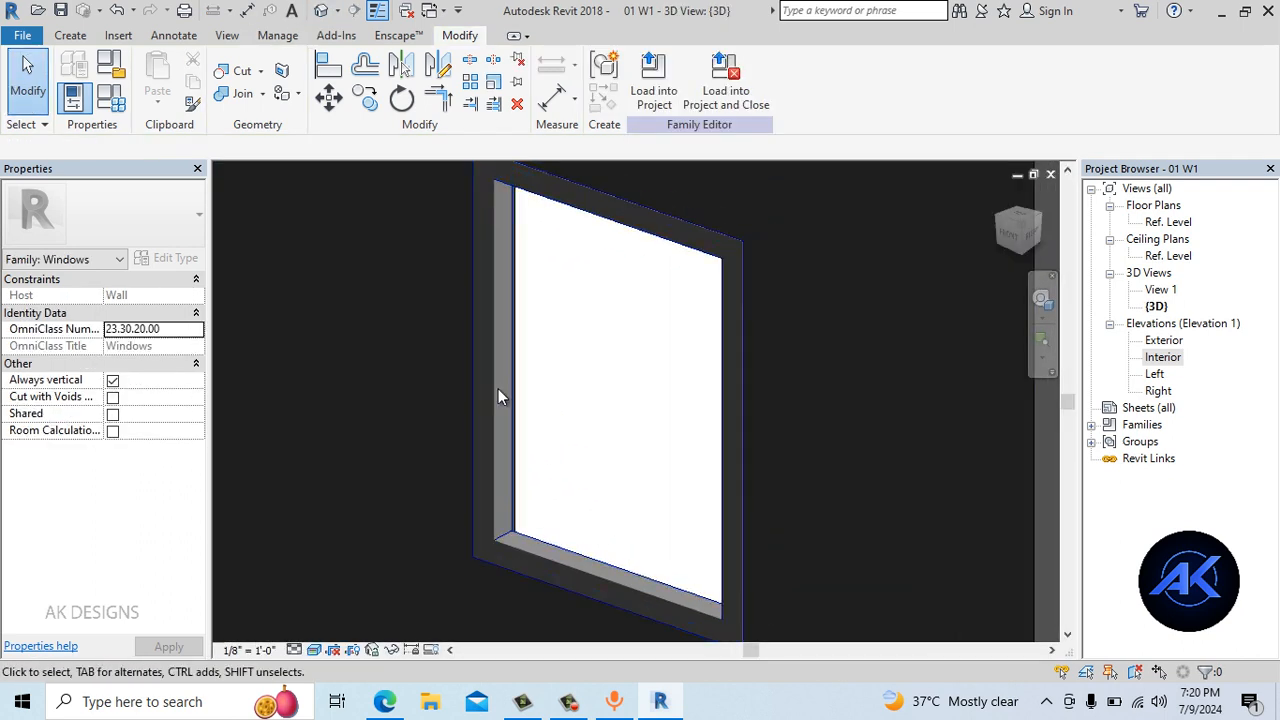
click(664, 248)
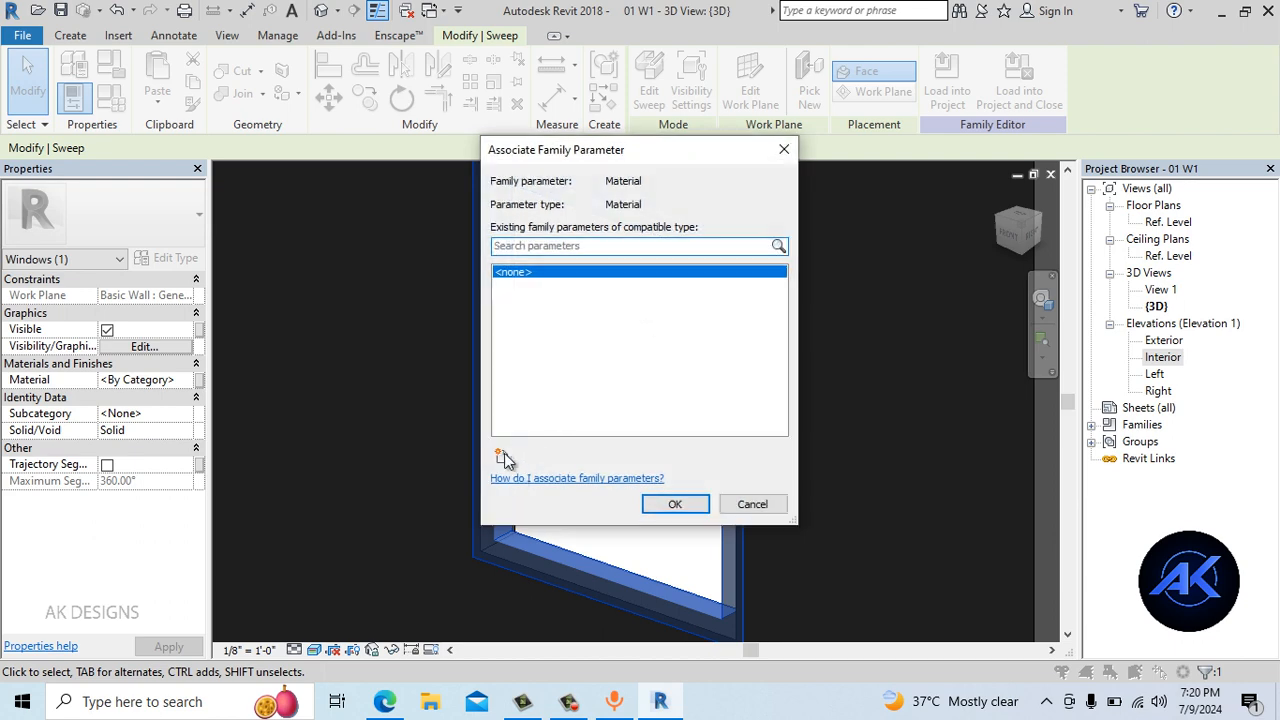
click(503, 455)
text(01 Window Frame)
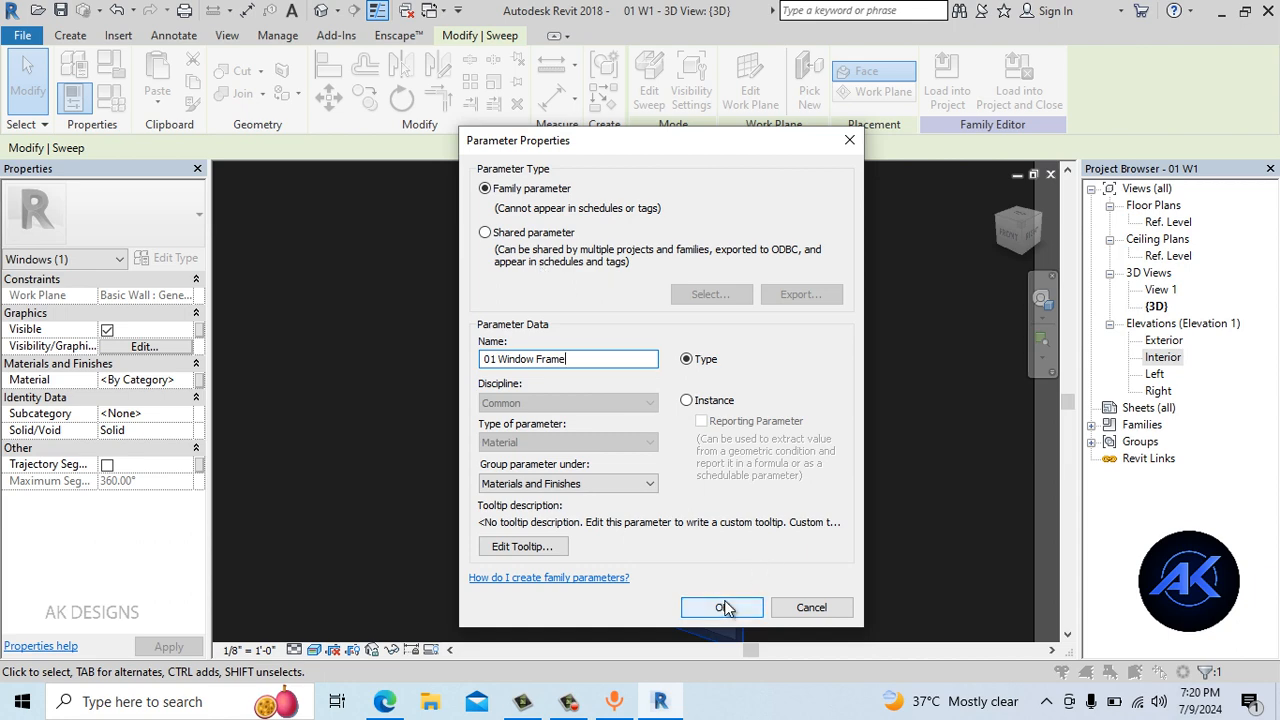
click(722, 607)
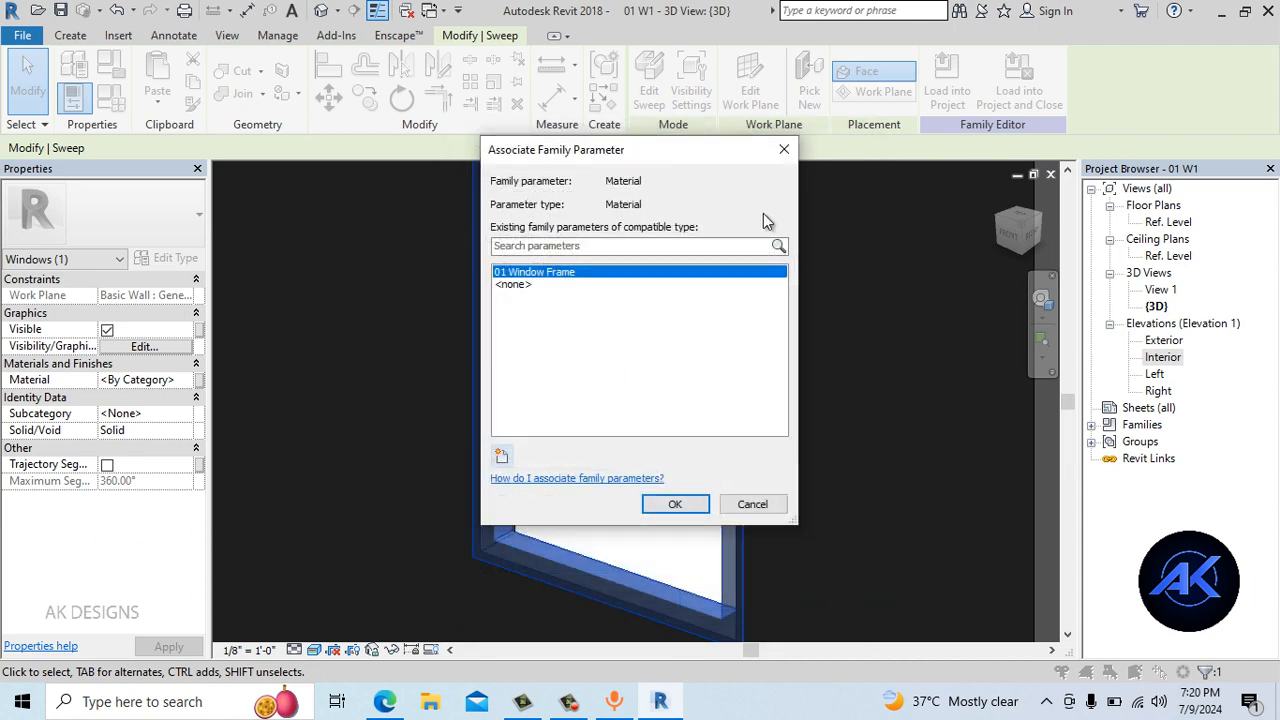
click(675, 504)
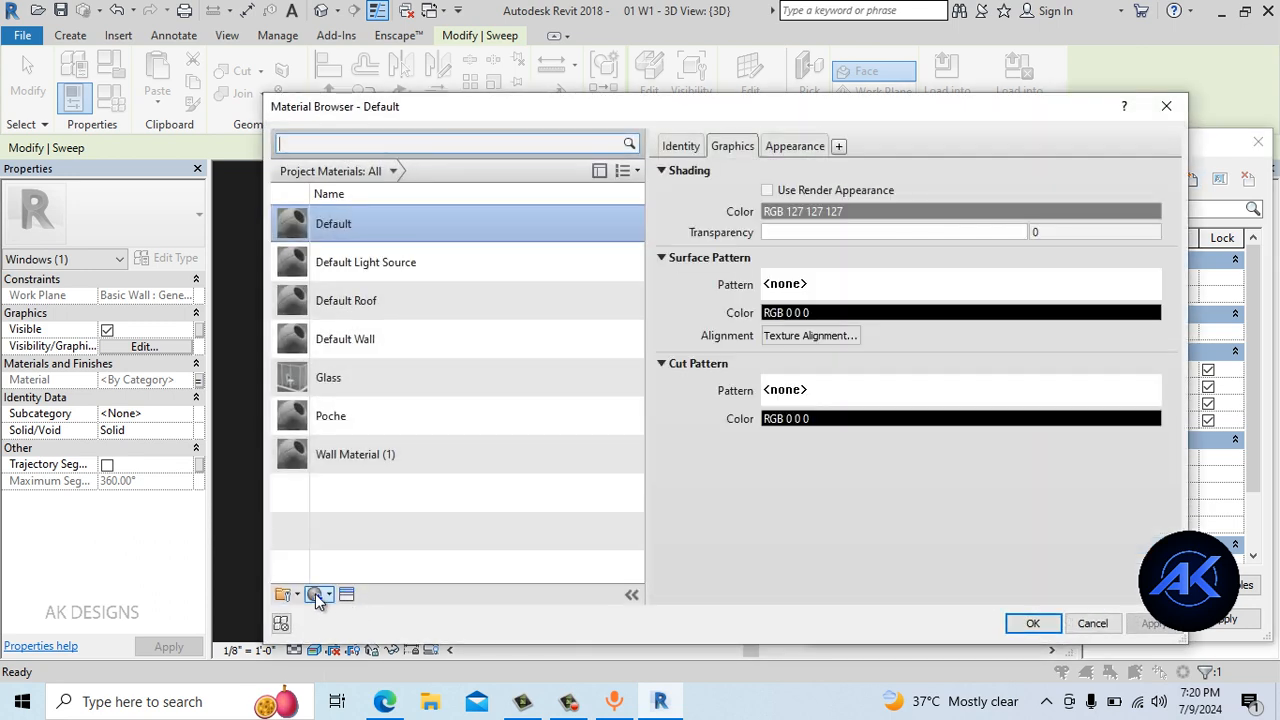
Create a new material named 01 Window Material and make its shading use the render appearance
click(315, 594)
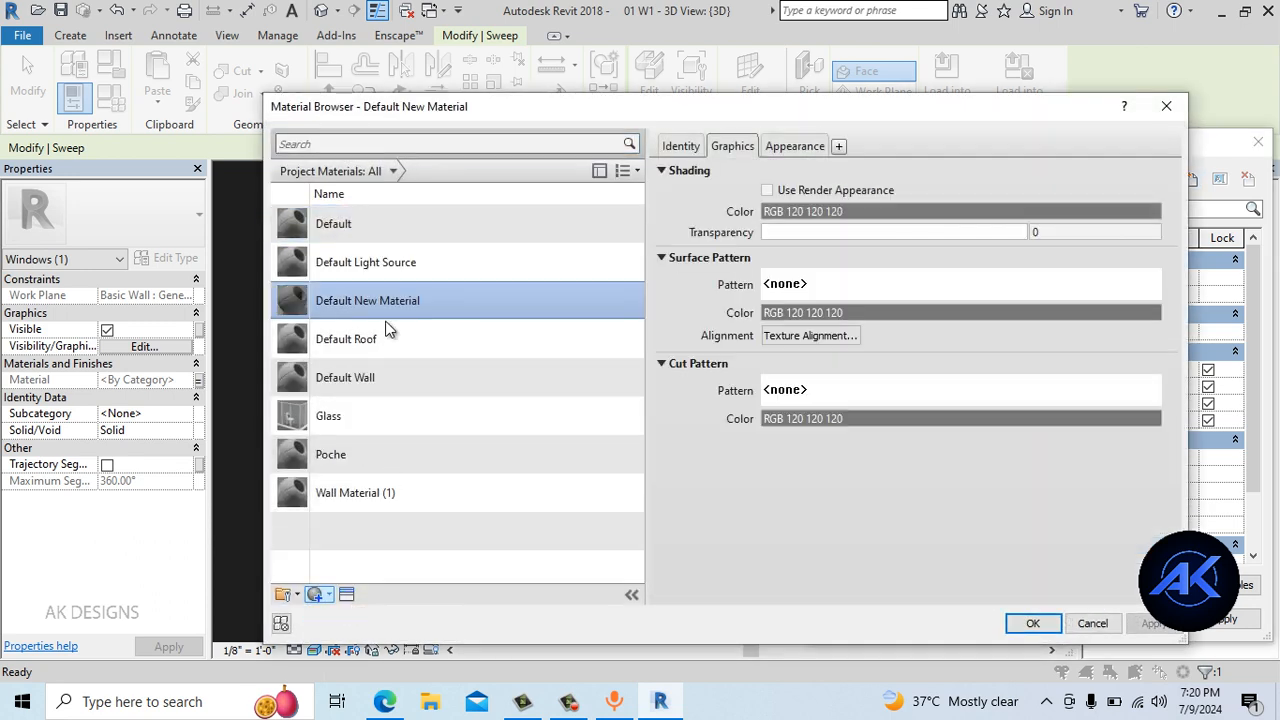
click(458, 359)
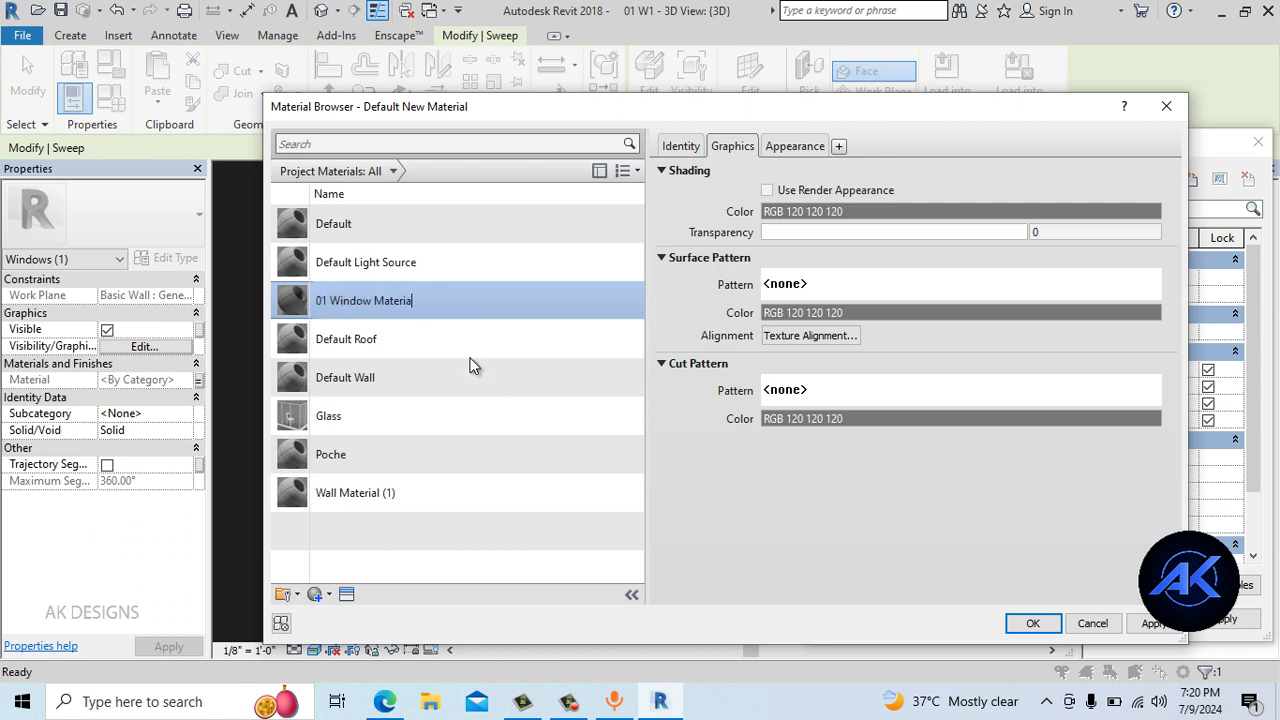
text(01 Window Material)
key(Return)
click(768, 190)
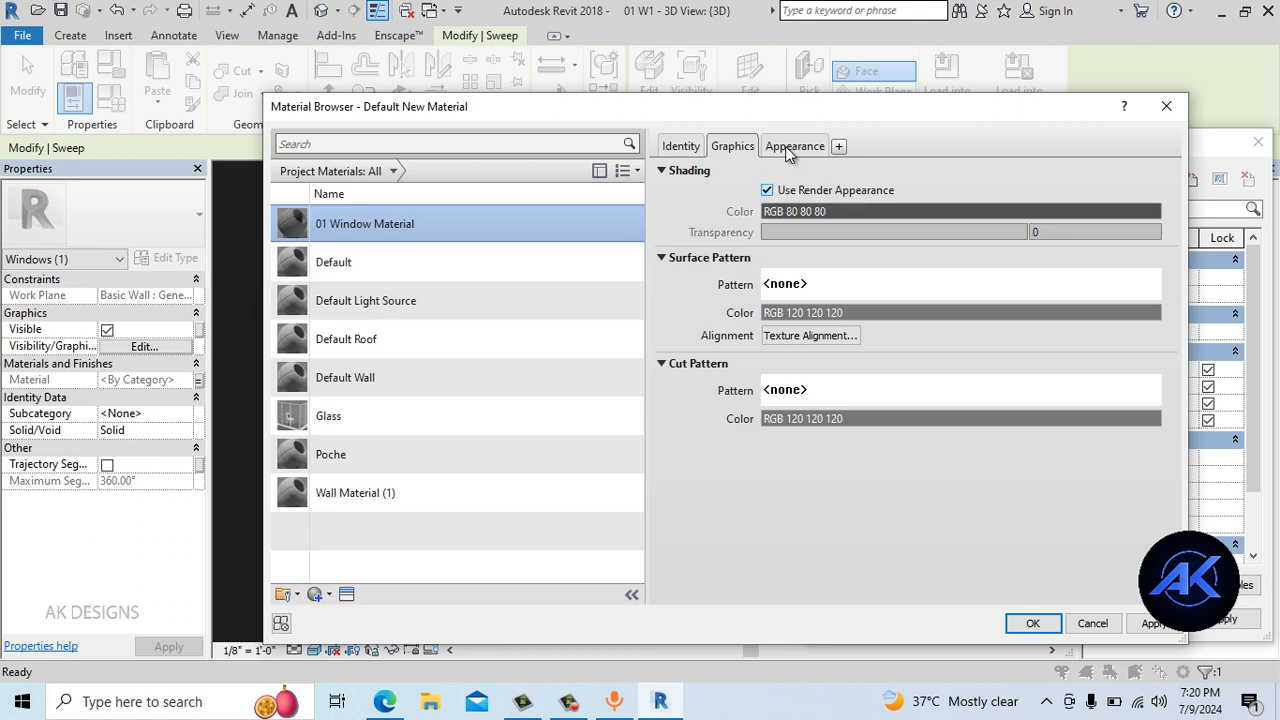
Give 01 Window Material the Reflective - White metallic paint appearance, and assign the material to the 01 Window Frame parameter
click(785, 146)
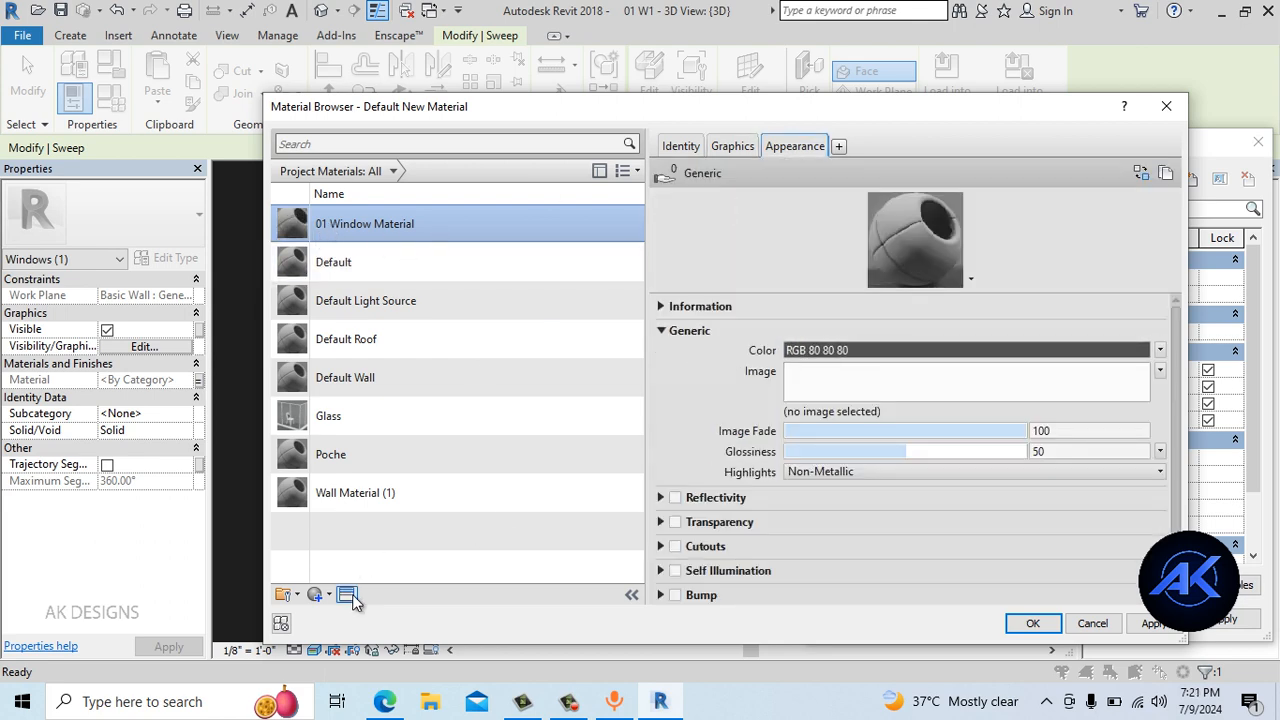
click(347, 595)
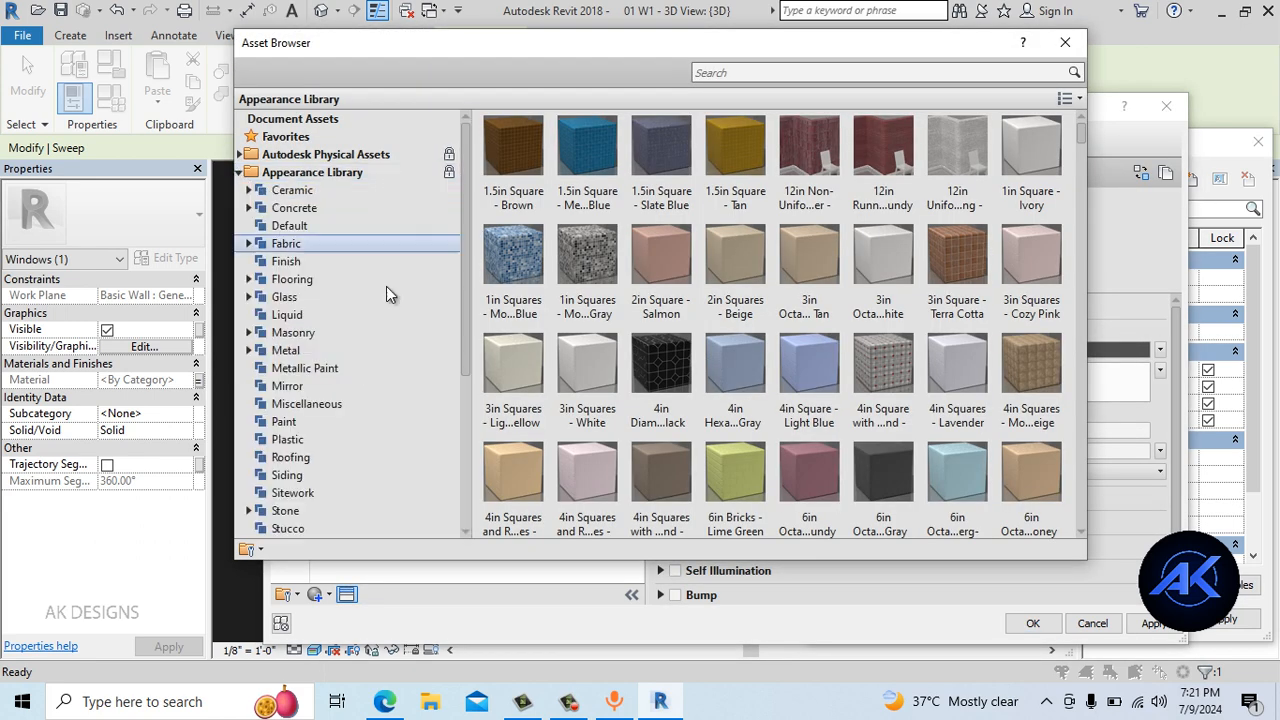
scroll(390, 293, down, 3)
click(305, 261)
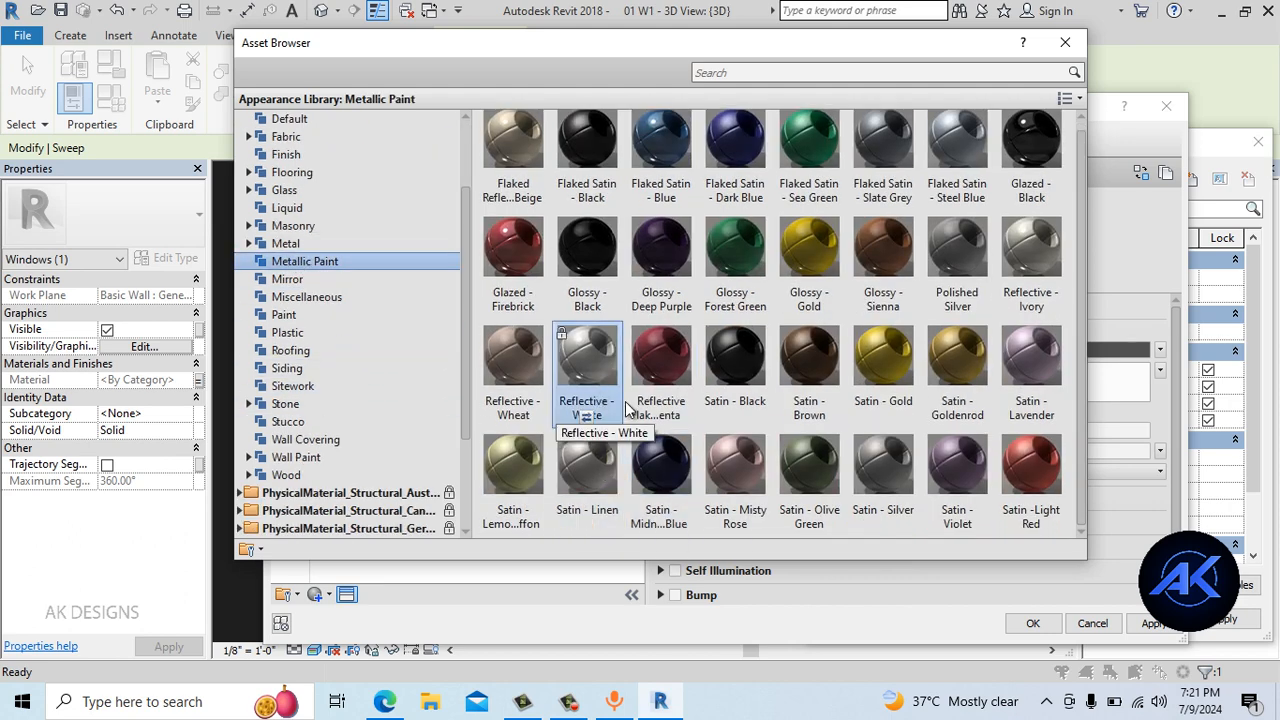
double_click(591, 346)
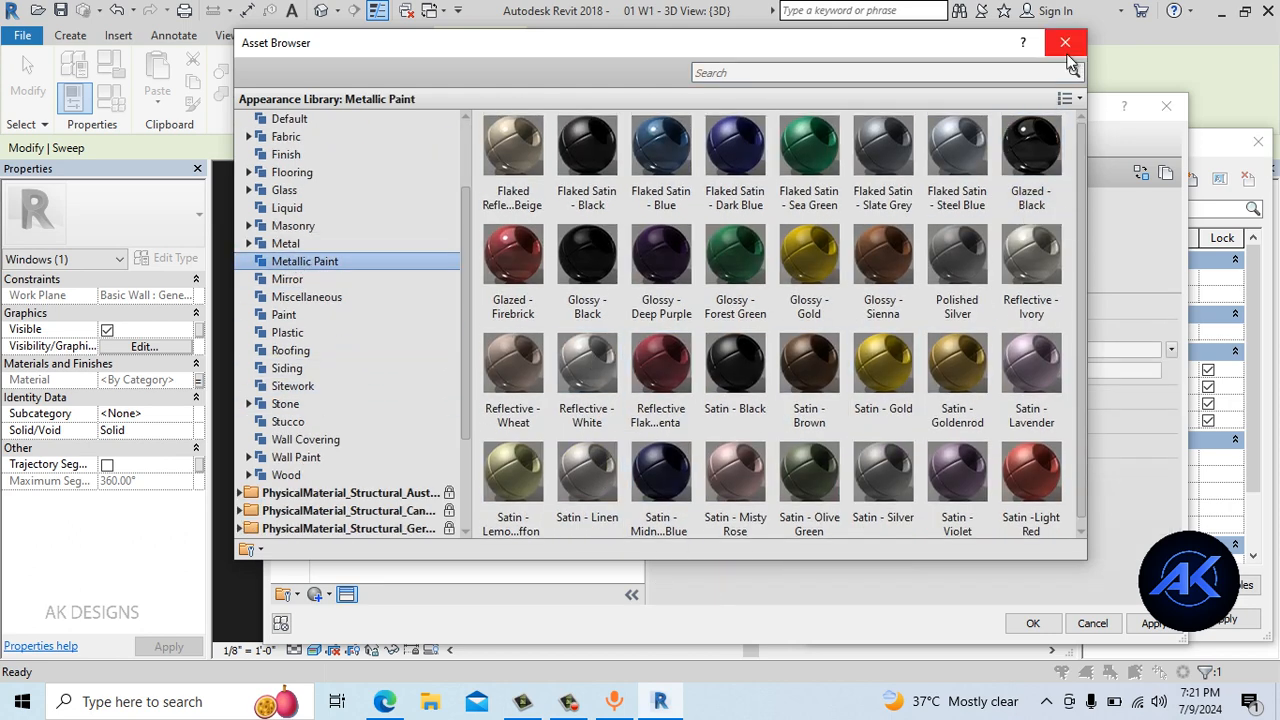
click(1065, 42)
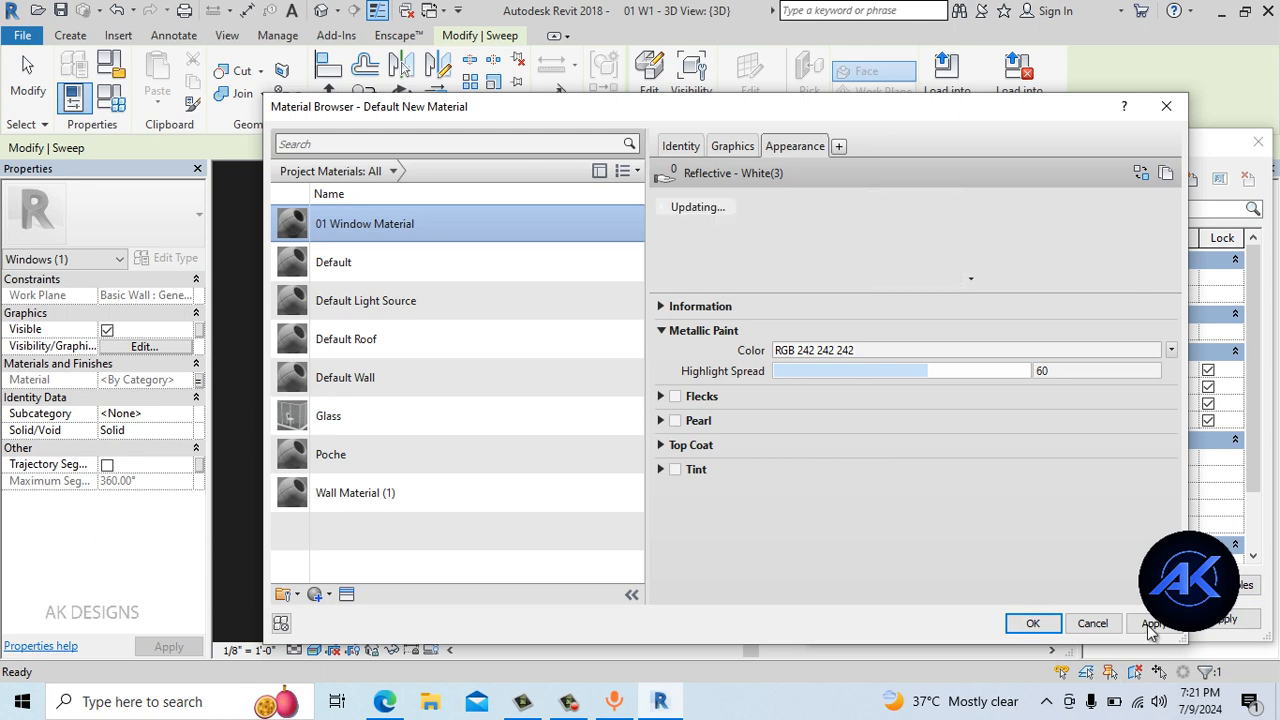
click(1033, 623)
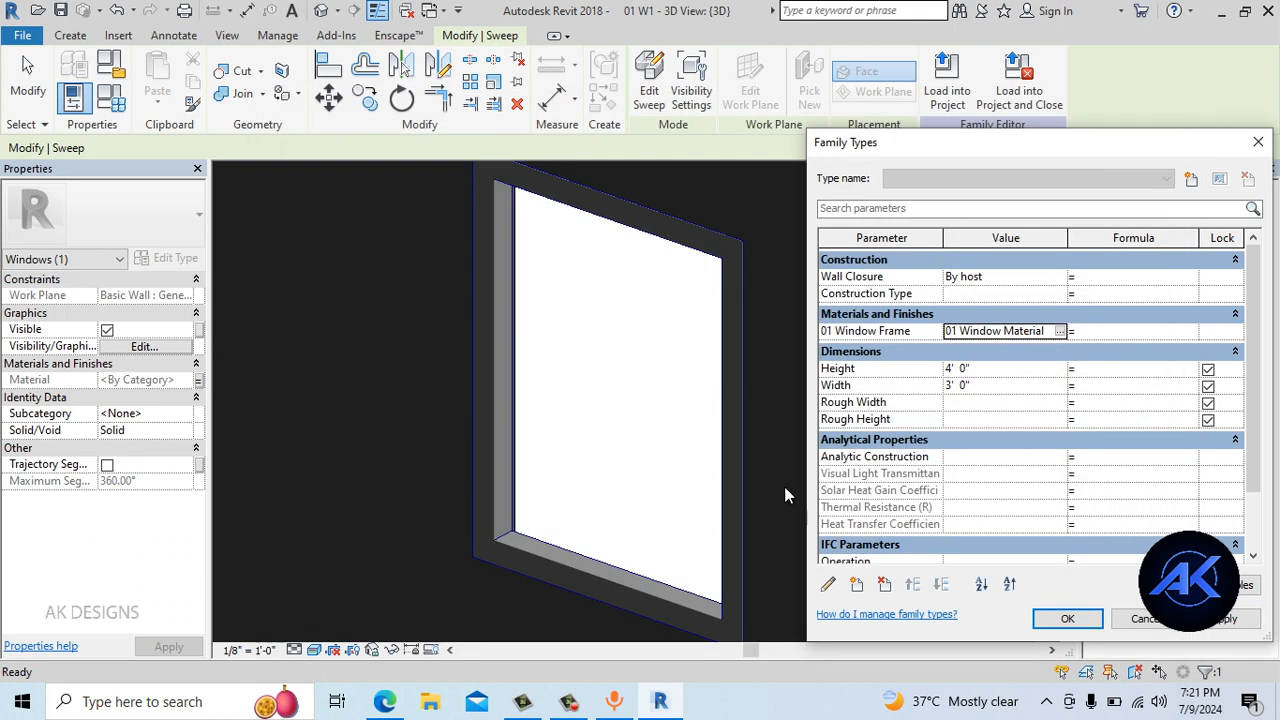
click(1232, 619)
click(1055, 618)
Set the 3D view's visual style to Realistic and inspect the frame from the other side of the wall
shift+middle_drag(721, 531, 515, 604)
click(314, 650)
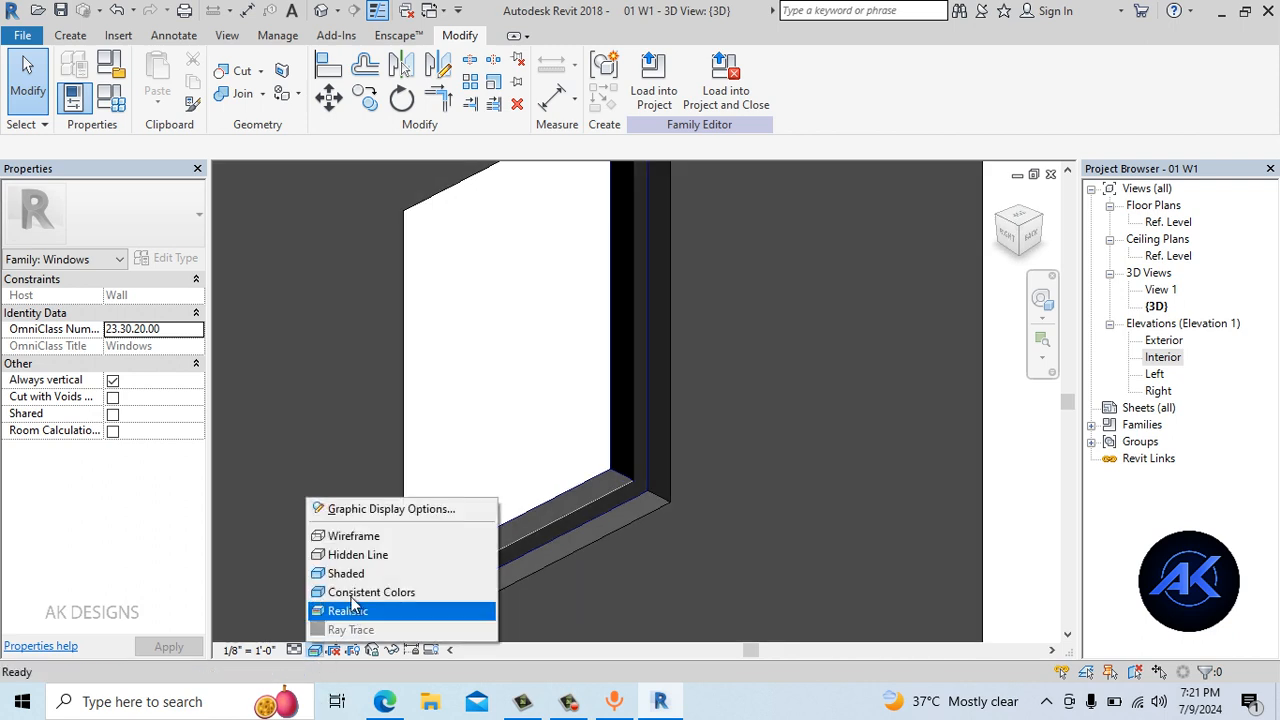
click(350, 610)
shift+middle_drag(820, 466, 860, 509)
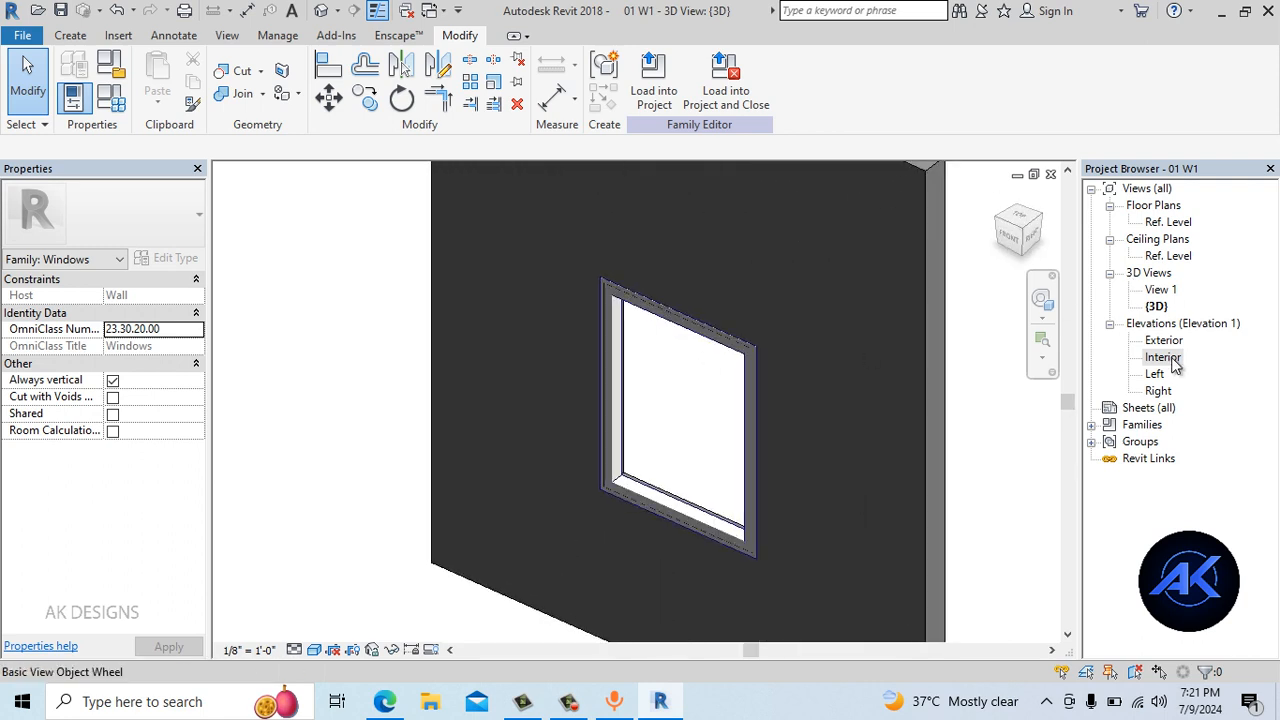
Start a new sweep in the Interior elevation view, choosing to pick a plane as its work plane
double_click(1165, 358)
scroll(590, 375, up, 3)
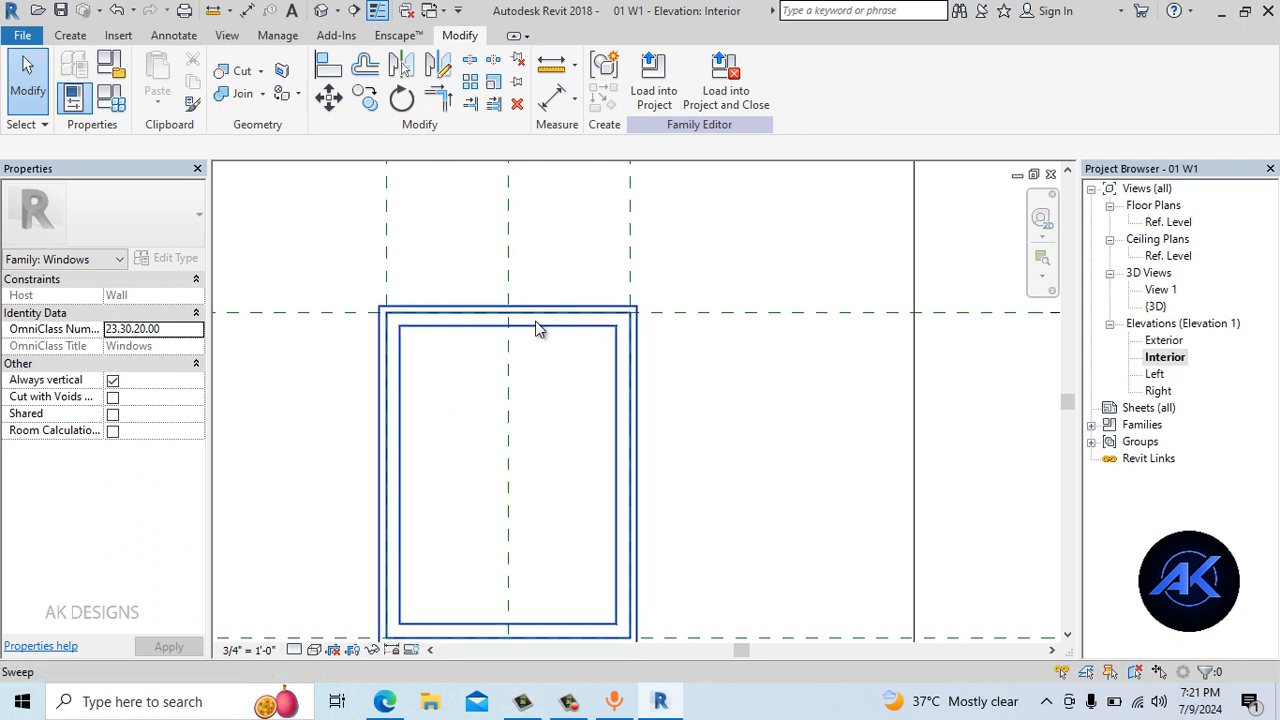
click(70, 35)
click(285, 80)
scroll(497, 339, down, 4)
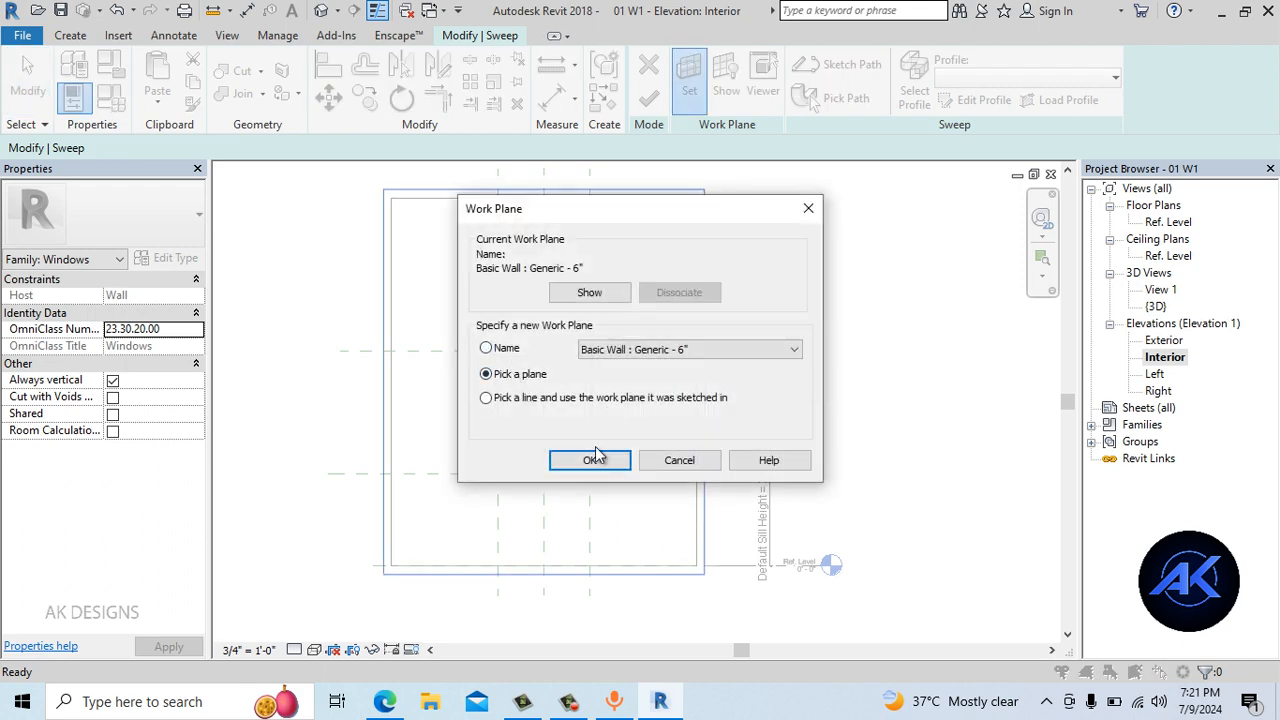
click(593, 459)
Sketch a vertical 4' 0" sweep path on the window's centre line from the opening's top to its bottom, and finish the path
click(830, 64)
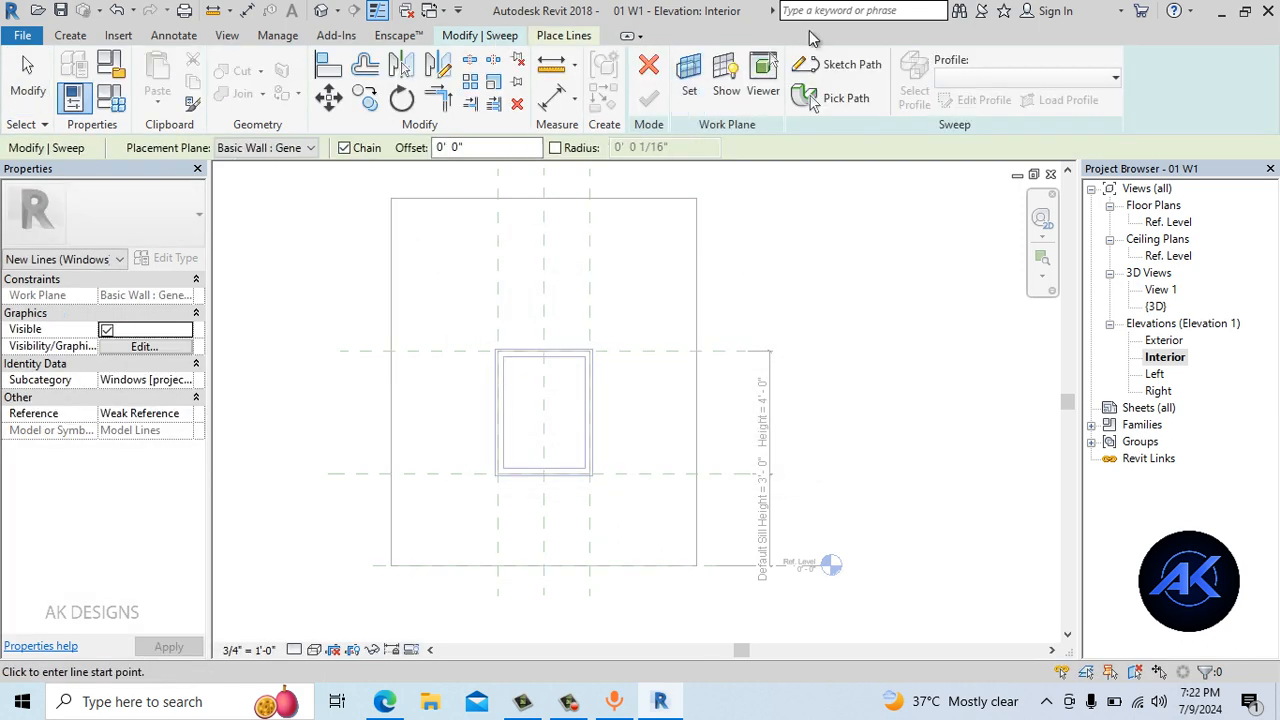
click(835, 72)
scroll(541, 439, up, 3)
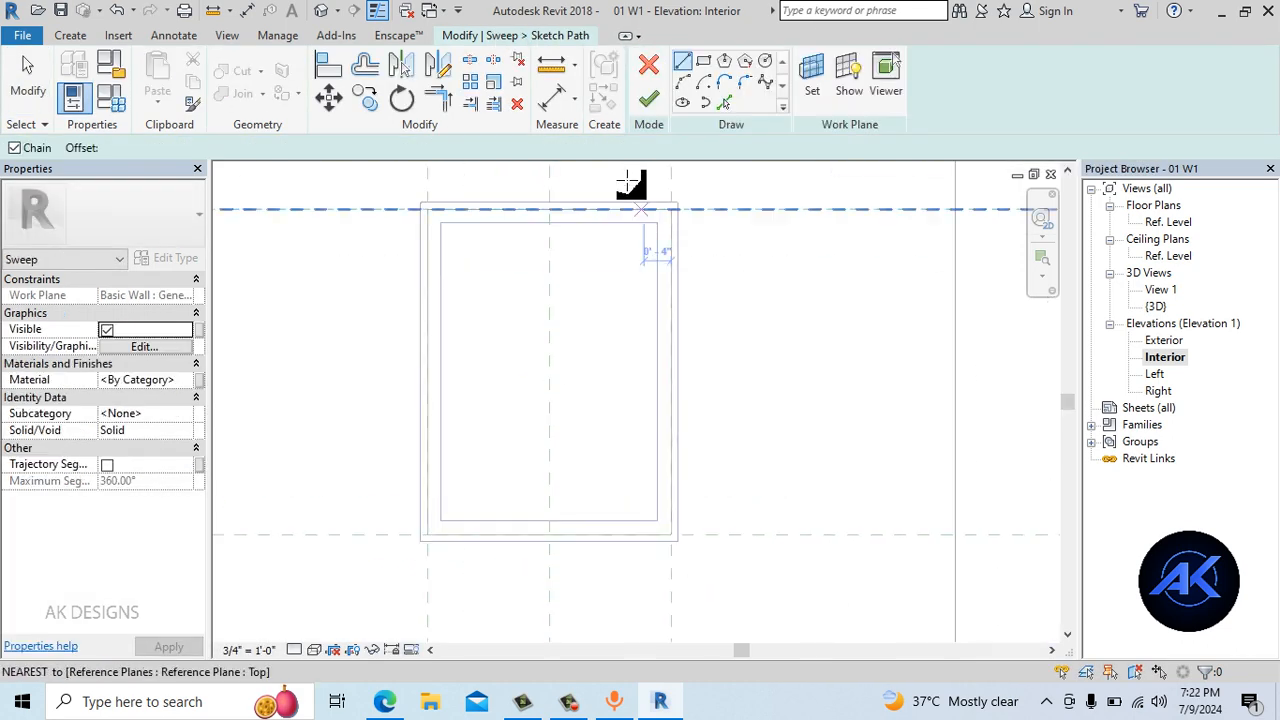
click(556, 208)
click(552, 534)
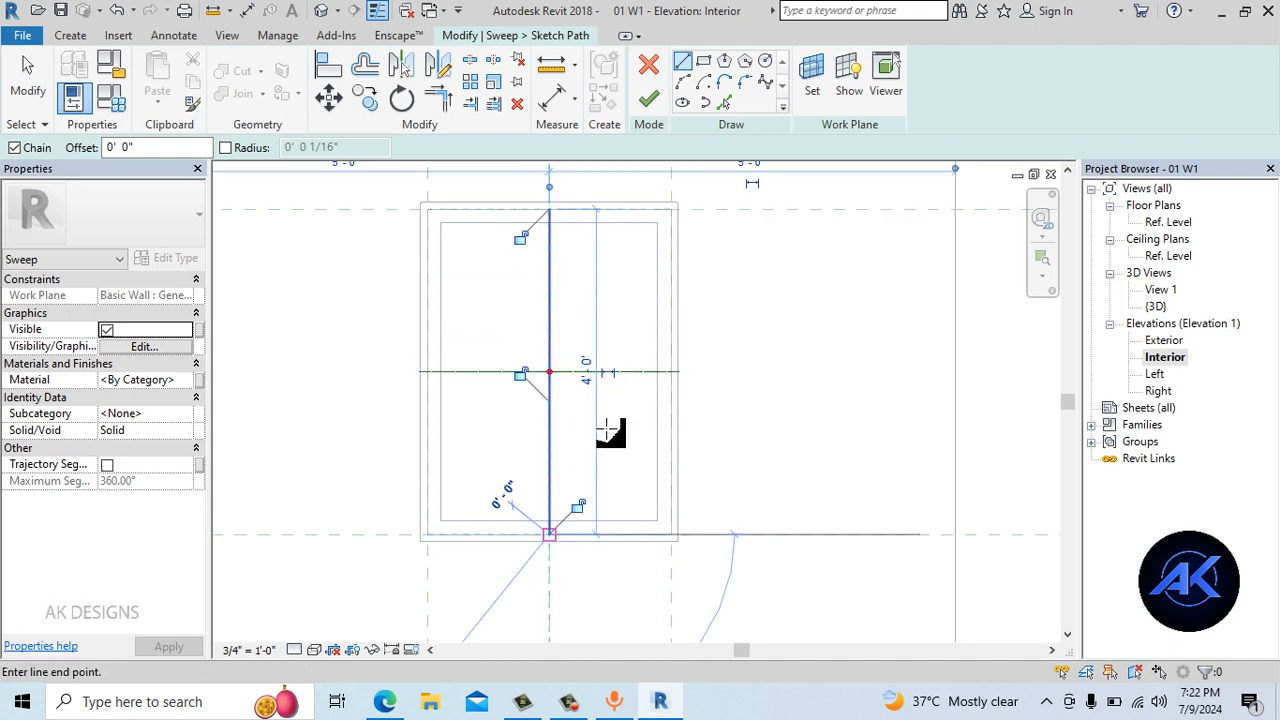
scroll(610, 396, up, 1)
middle_drag(610, 396, 668, 477)
key(Escape)
scroll(600, 455, up, 1)
scroll(580, 453, down, 2)
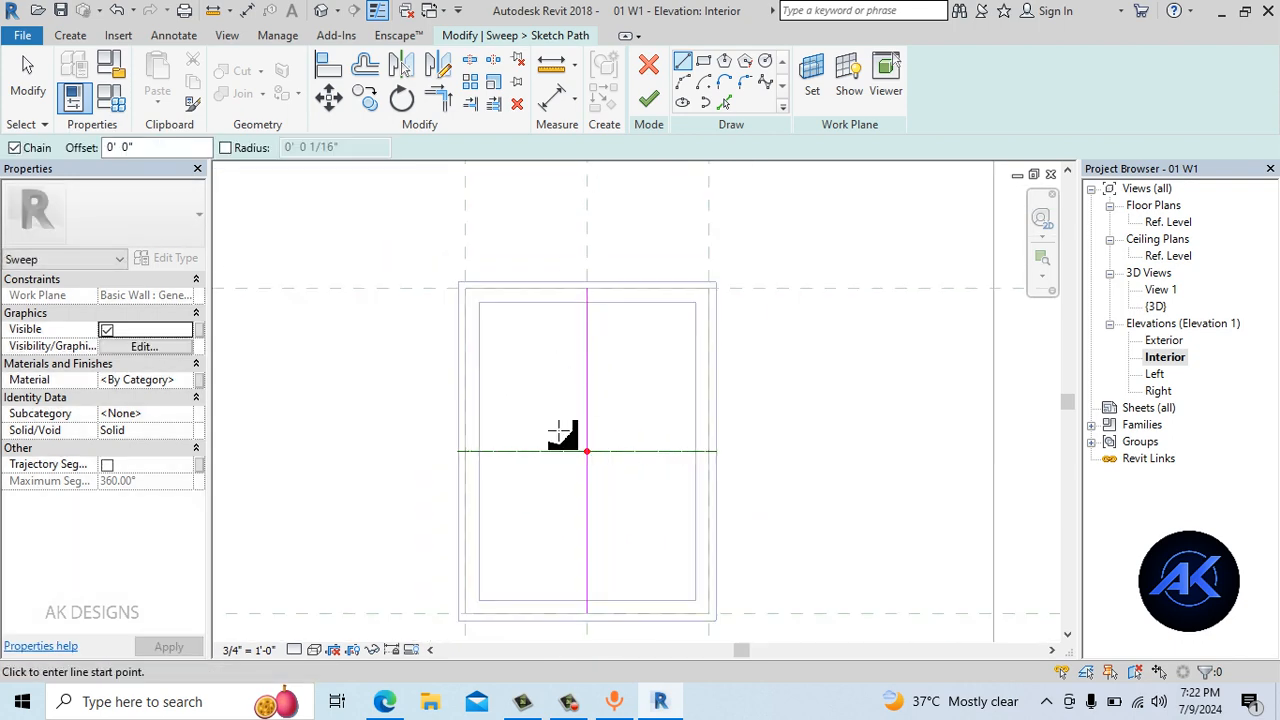
click(652, 102)
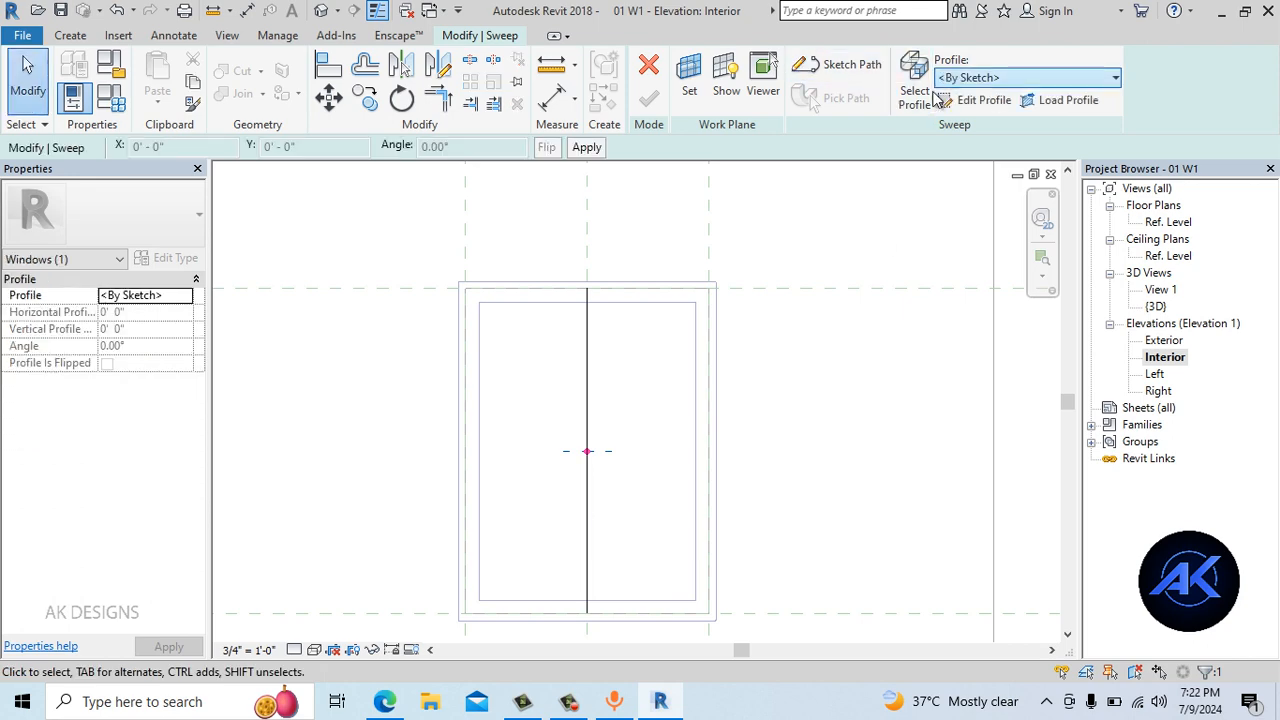
Edit the sweep profile in the Ref. Level floor plan and sketch a rectangle about 1 3/4" deep beside the path point
click(975, 100)
click(901, 533)
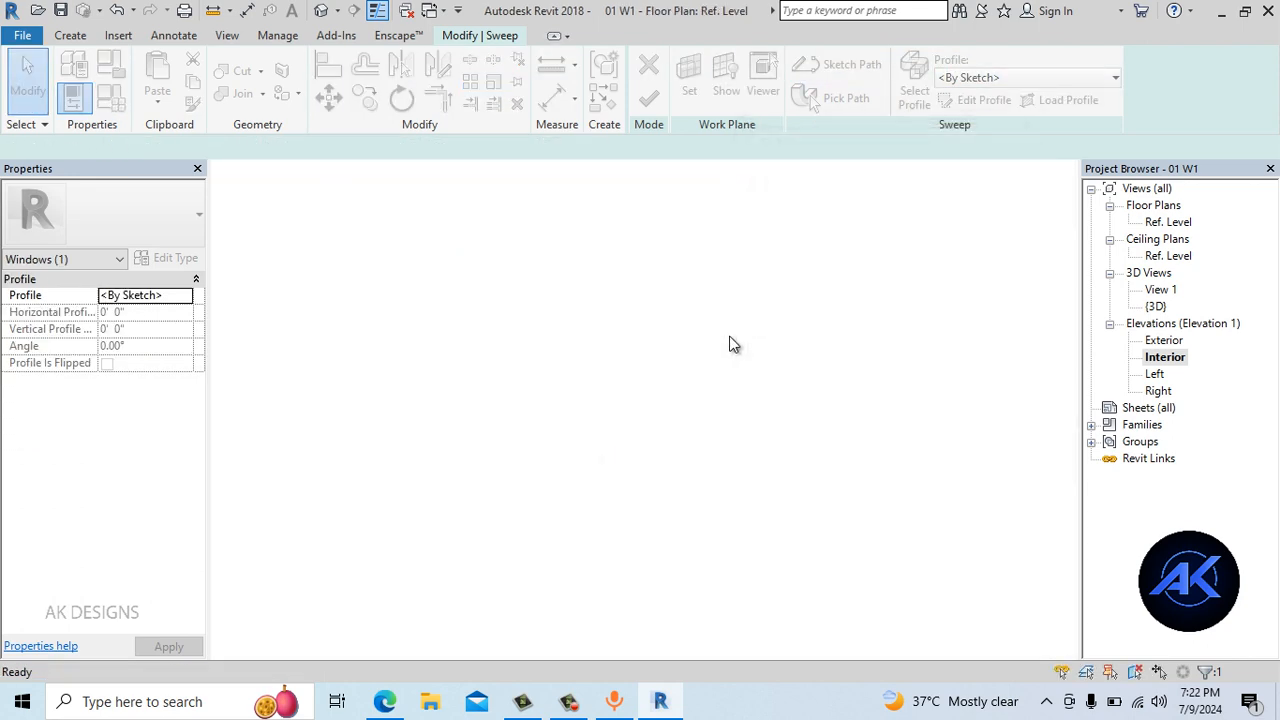
scroll(565, 393, up, 4)
scroll(565, 393, up, 2)
middle_drag(641, 351, 643, 390)
click(685, 65)
scroll(505, 426, up, 2)
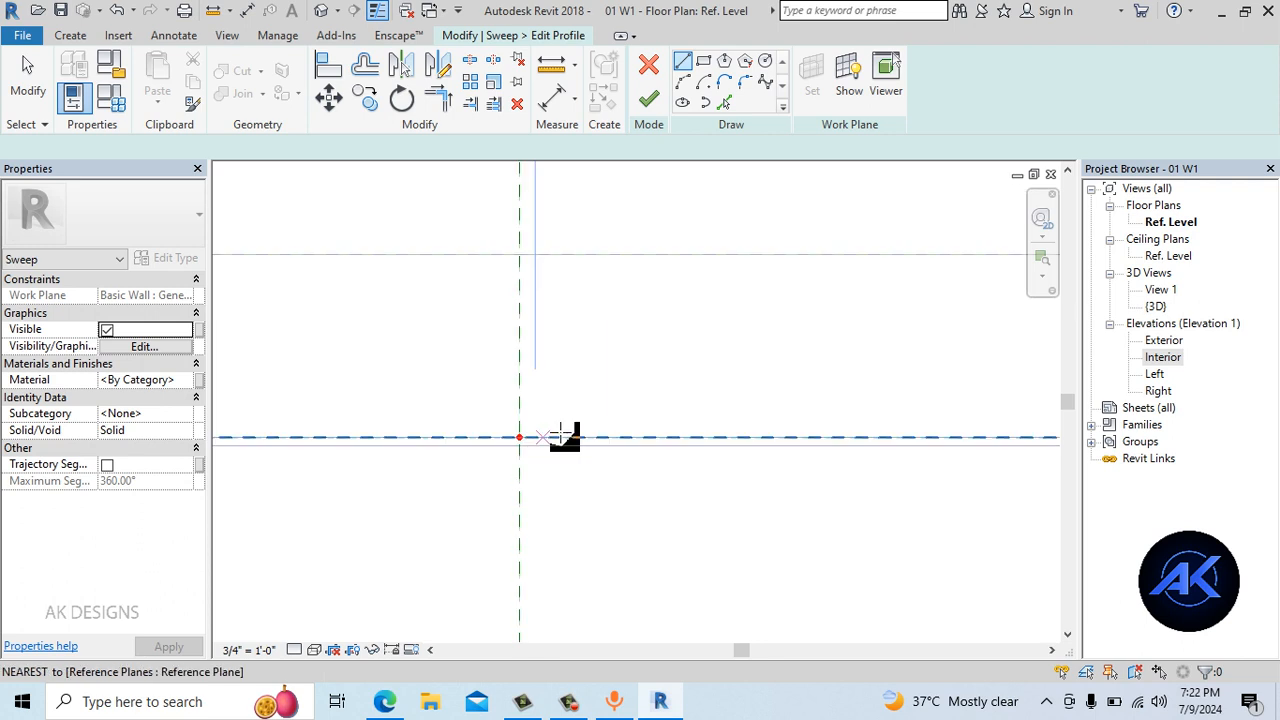
click(705, 63)
click(637, 277)
scroll(651, 329, down, 1)
click(618, 362)
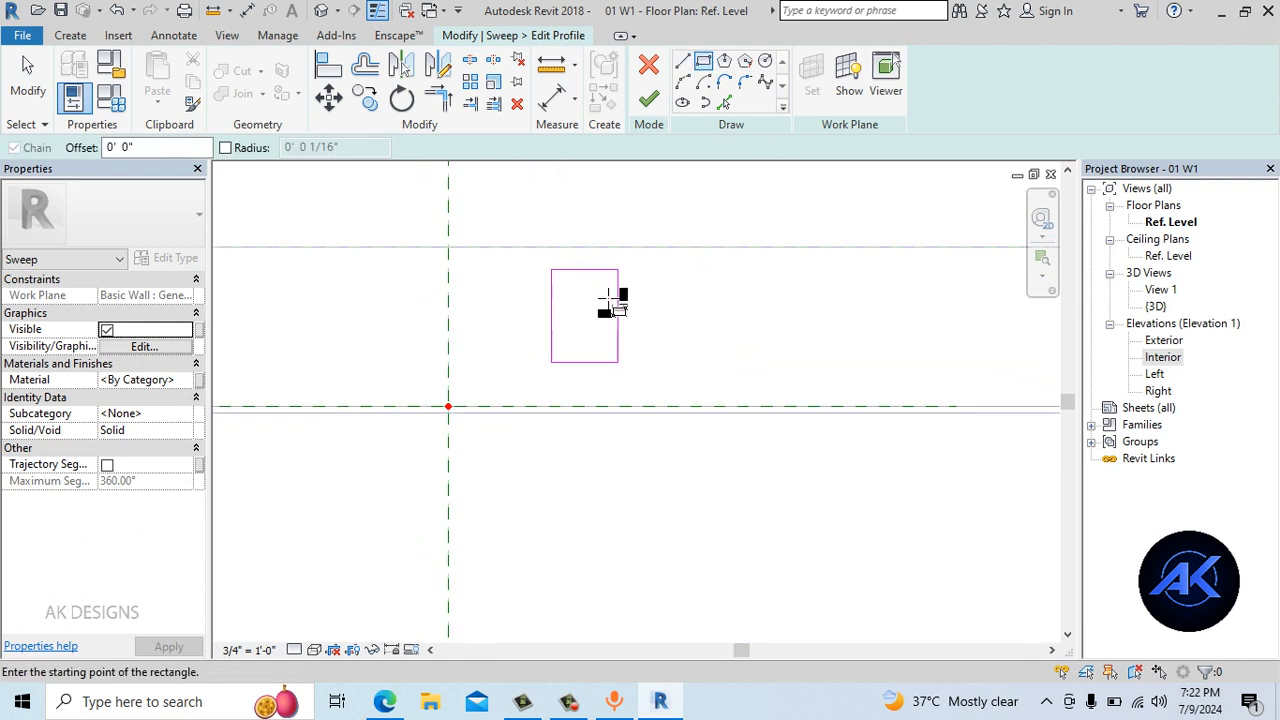
Set the profile rectangle's width to 2" and its depth to 3"
scroll(612, 300, up, 1)
key(Escape)
key(Escape)
click(619, 300)
click(595, 214)
text(2)
key(Return)
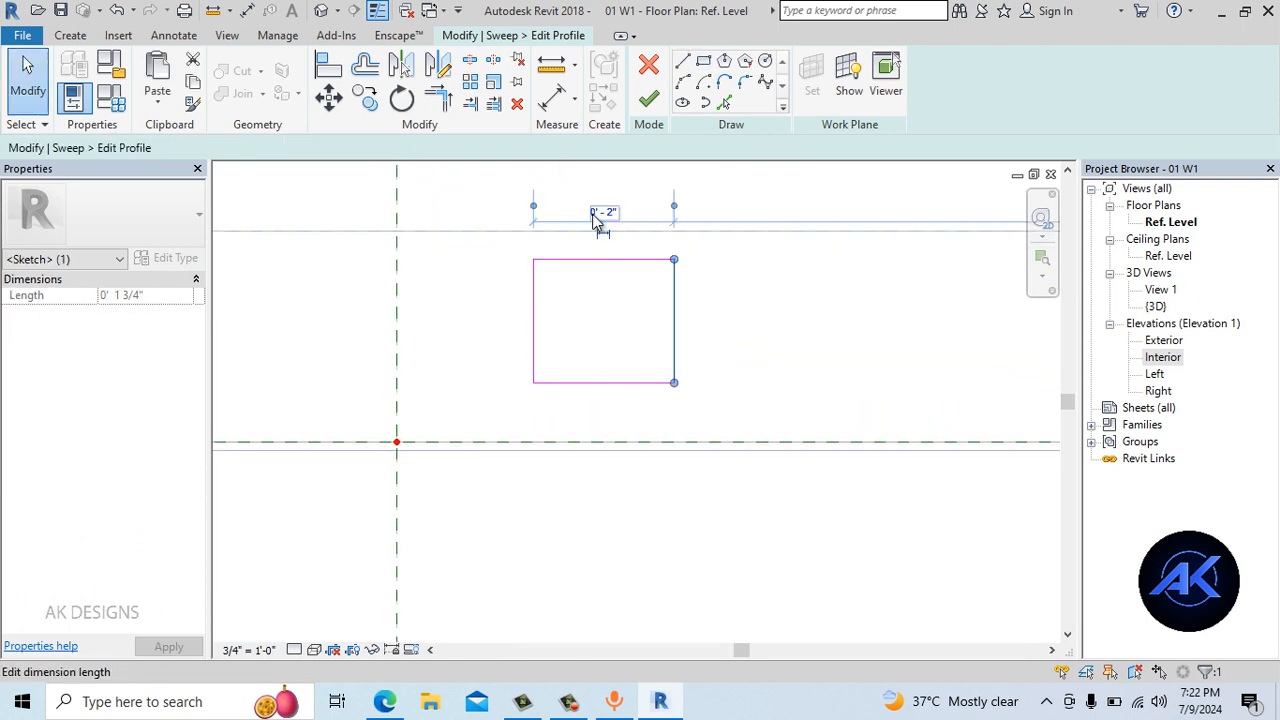
click(661, 326)
click(606, 259)
click(487, 320)
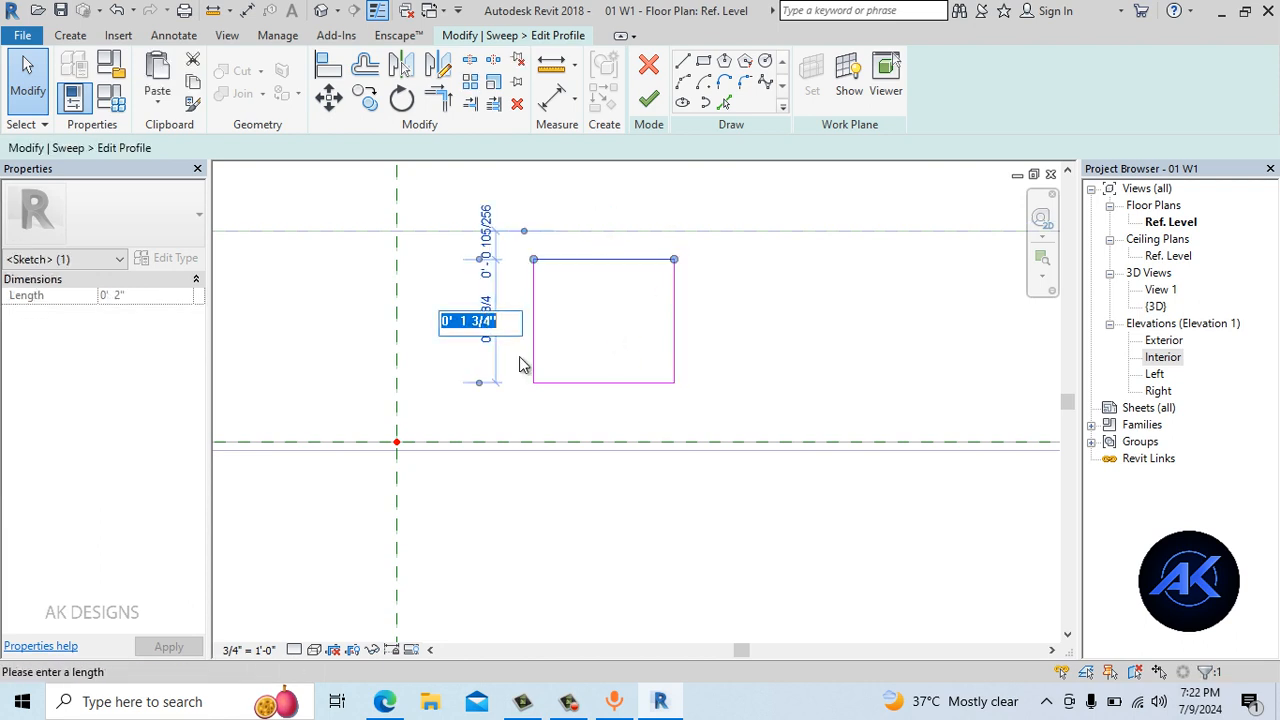
text(3")
key(Return)
Move the whole rectangle so the midpoint of its lower edge sits on the sweep path point
scroll(640, 442, down, 1)
drag(808, 460, 530, 184)
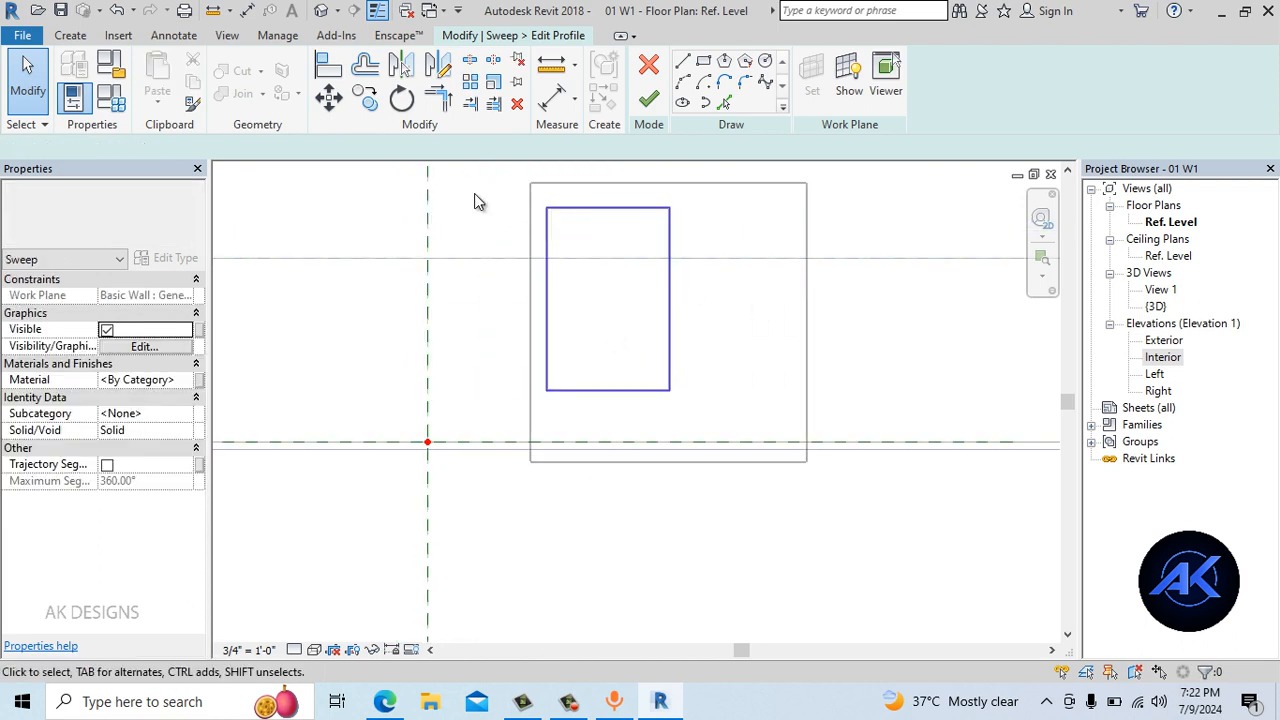
click(608, 389)
click(428, 442)
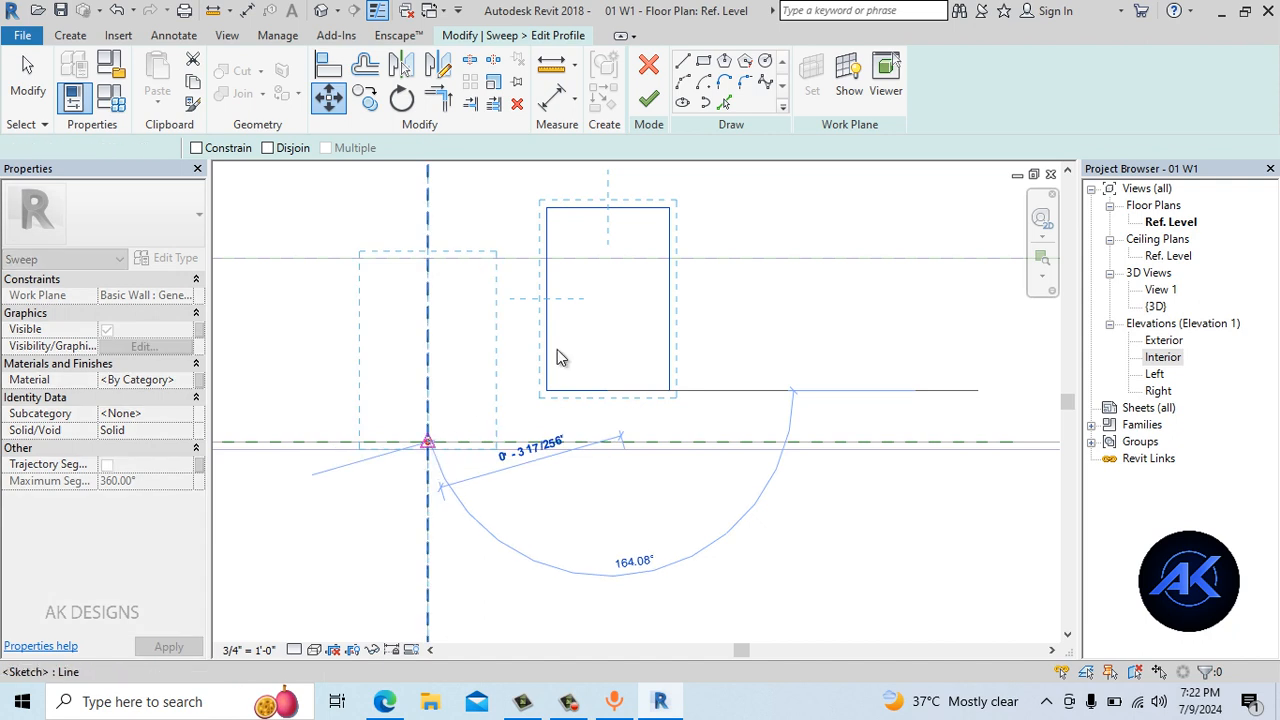
middle_drag(557, 309, 665, 328)
scroll(665, 328, down, 1)
scroll(665, 328, up, 1)
key(Escape)
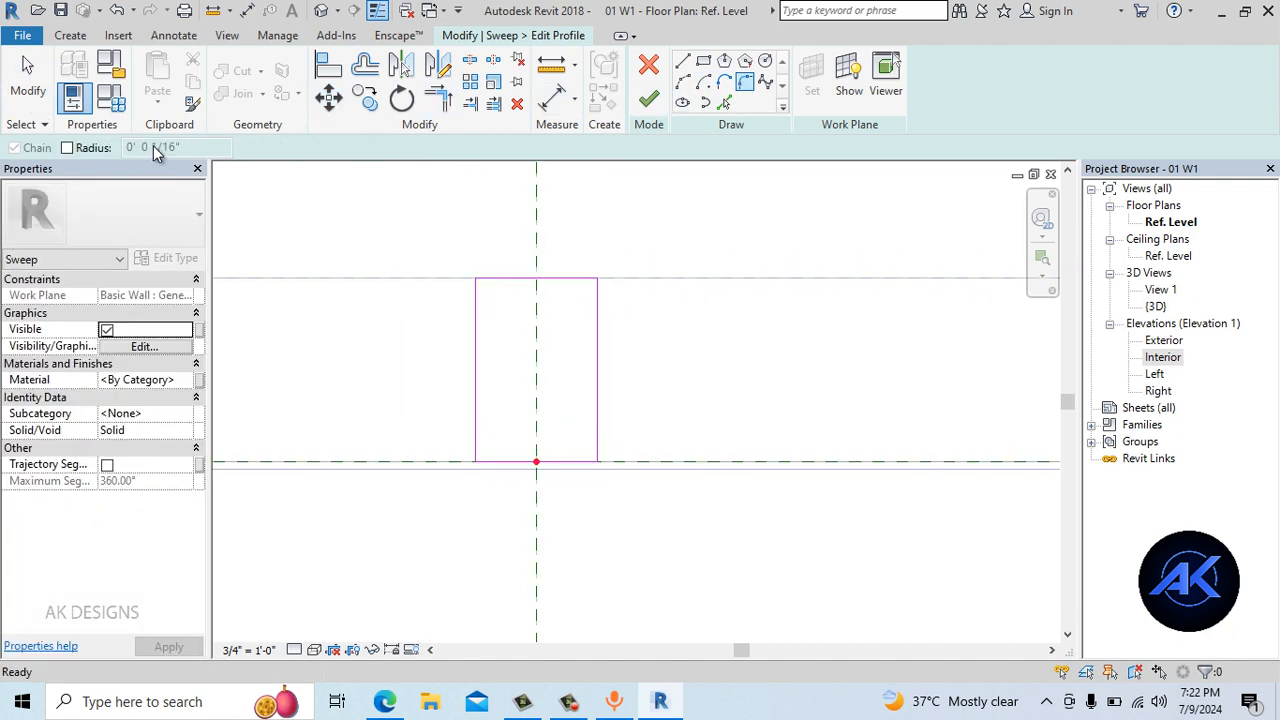
Fillet the four corners of the profile rectangle with a 1/16" radius
click(476, 302)
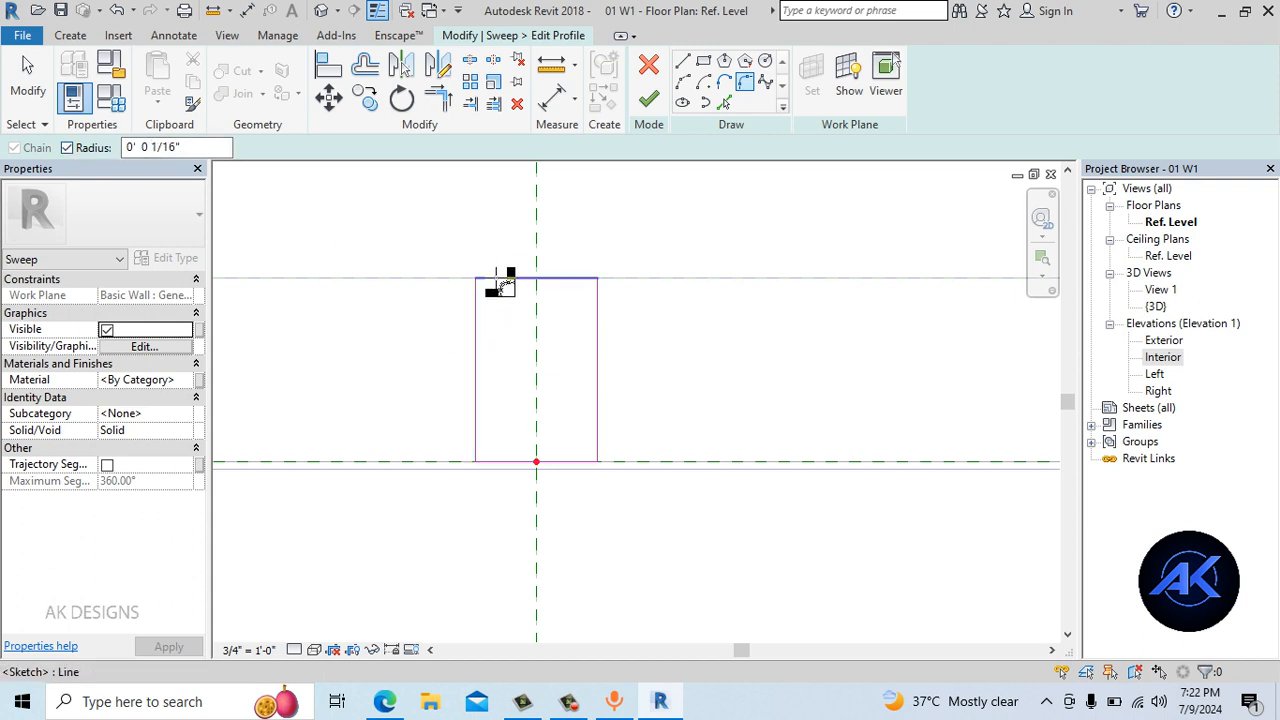
click(500, 279)
scroll(595, 280, up, 2)
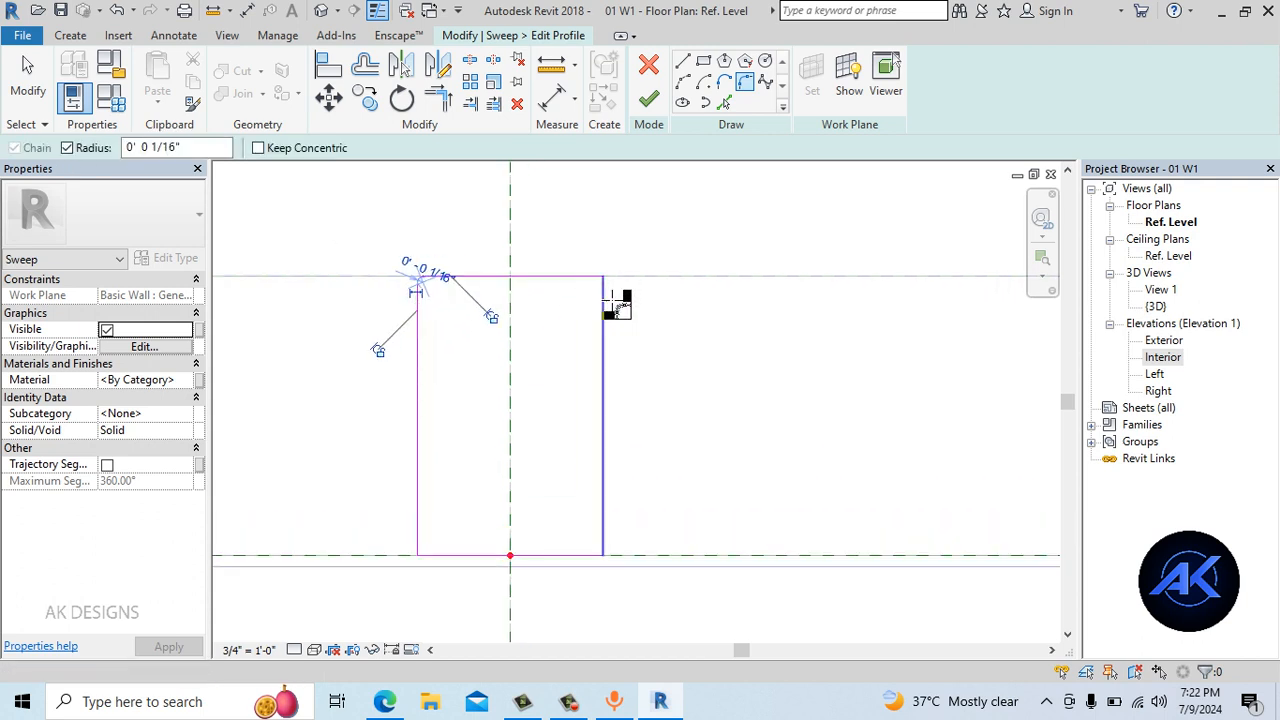
click(601, 525)
click(480, 556)
click(476, 556)
click(419, 540)
scroll(577, 457, down, 2)
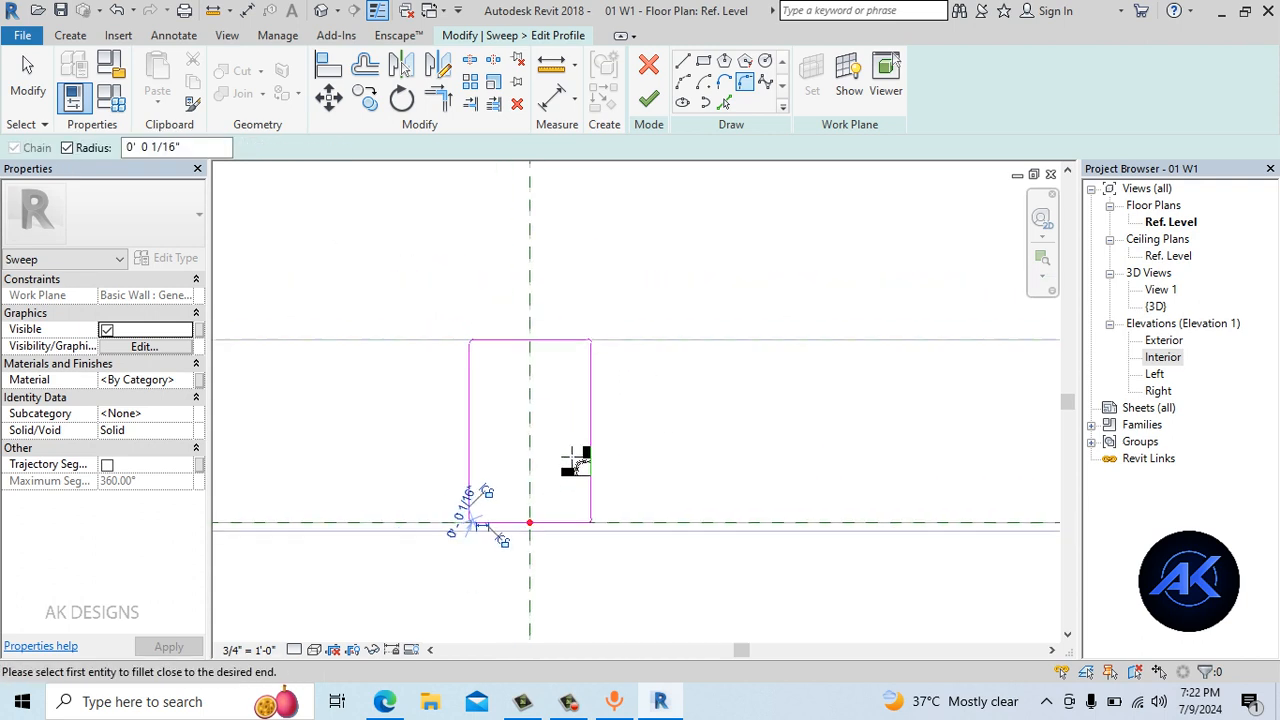
Finish the filleted profile and the vertical mullion sweep, and show the result in the 3D view
click(648, 98)
click(648, 98)
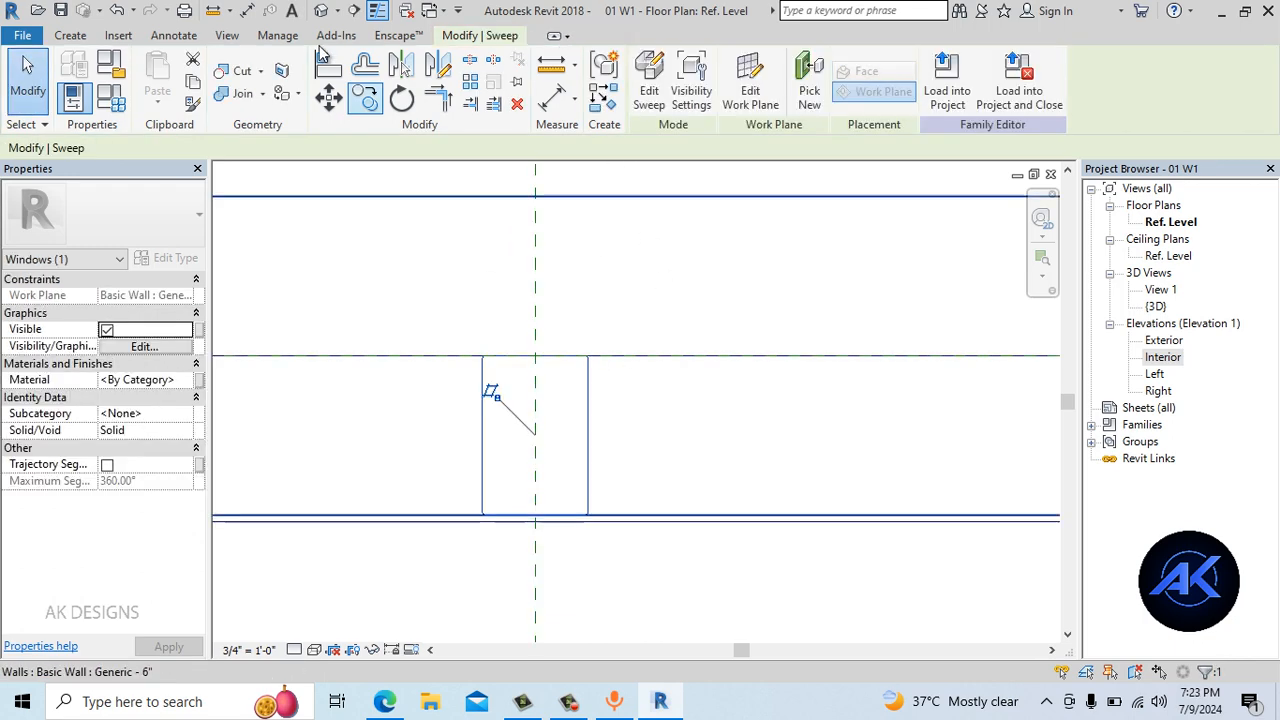
click(321, 10)
shift+middle_drag(743, 472, 651, 420)
scroll(714, 506, up, 6)
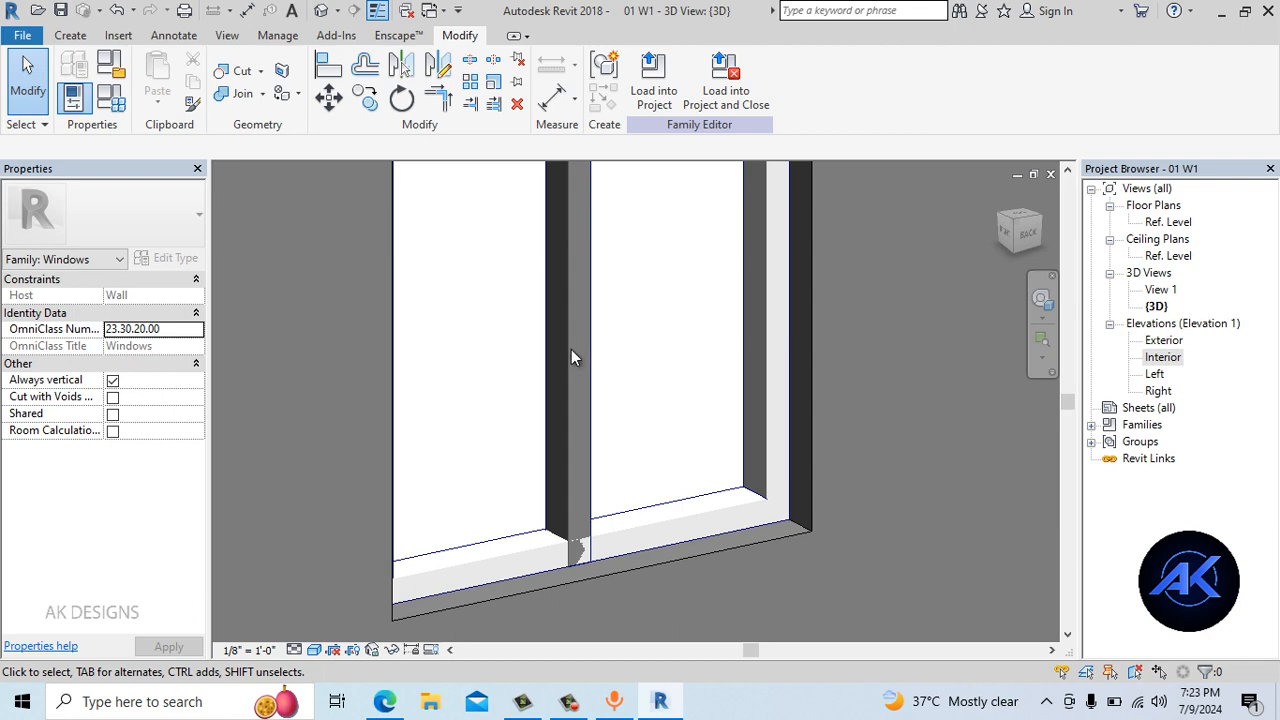
Associate the centre mullion's material with the existing 01 Window Frame family parameter
scroll(680, 375, down, 2)
click(625, 343)
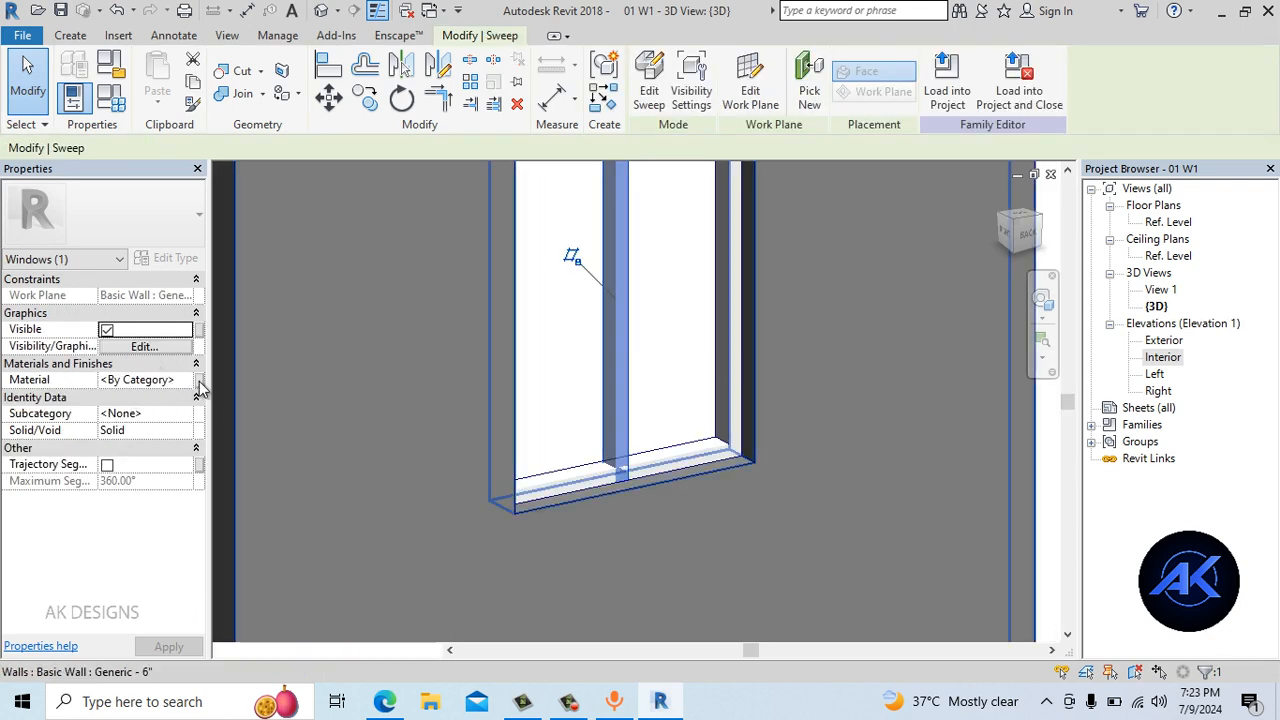
click(199, 381)
click(566, 272)
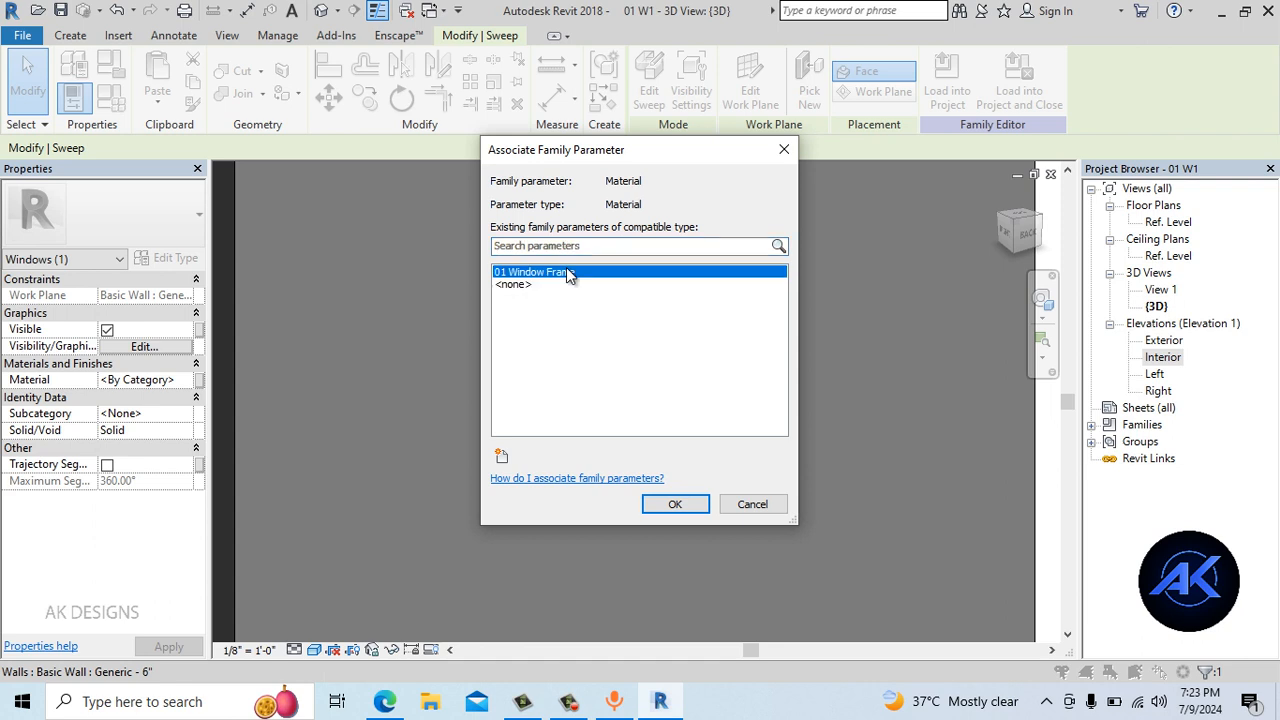
click(675, 504)
key(Escape)
scroll(827, 504, down, 2)
shift+middle_drag(827, 504, 931, 537)
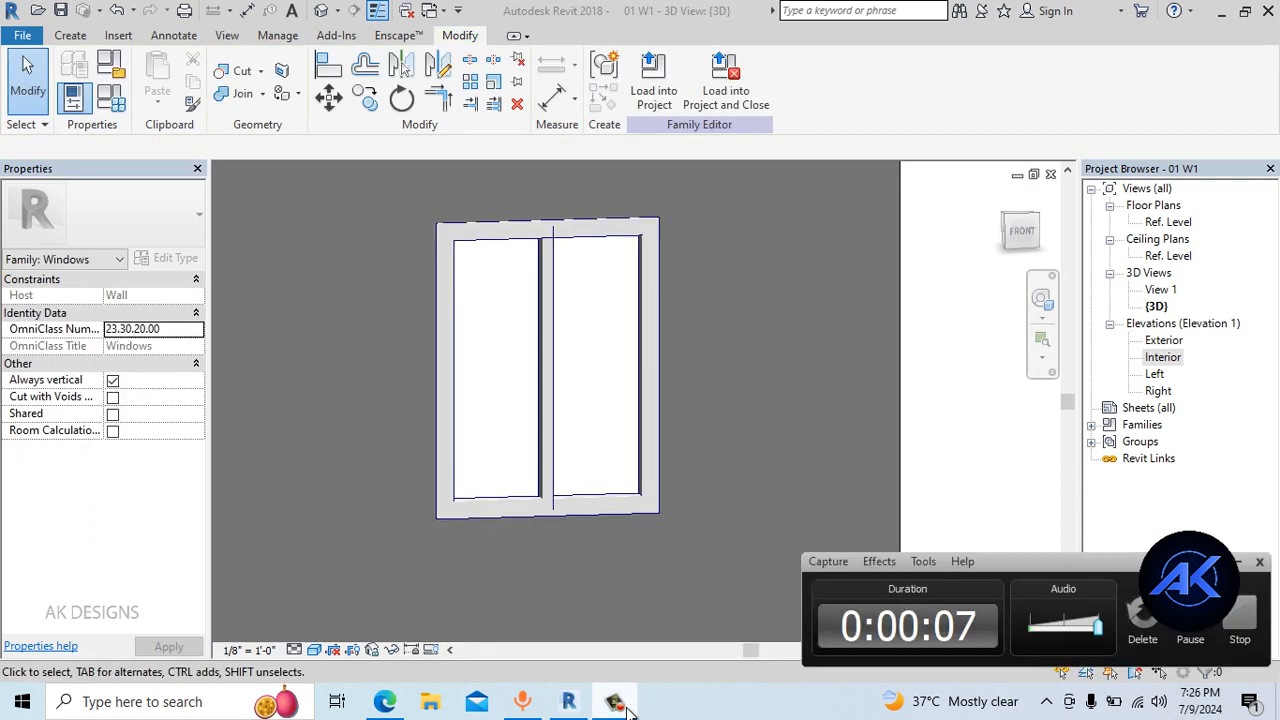
click(627, 707)
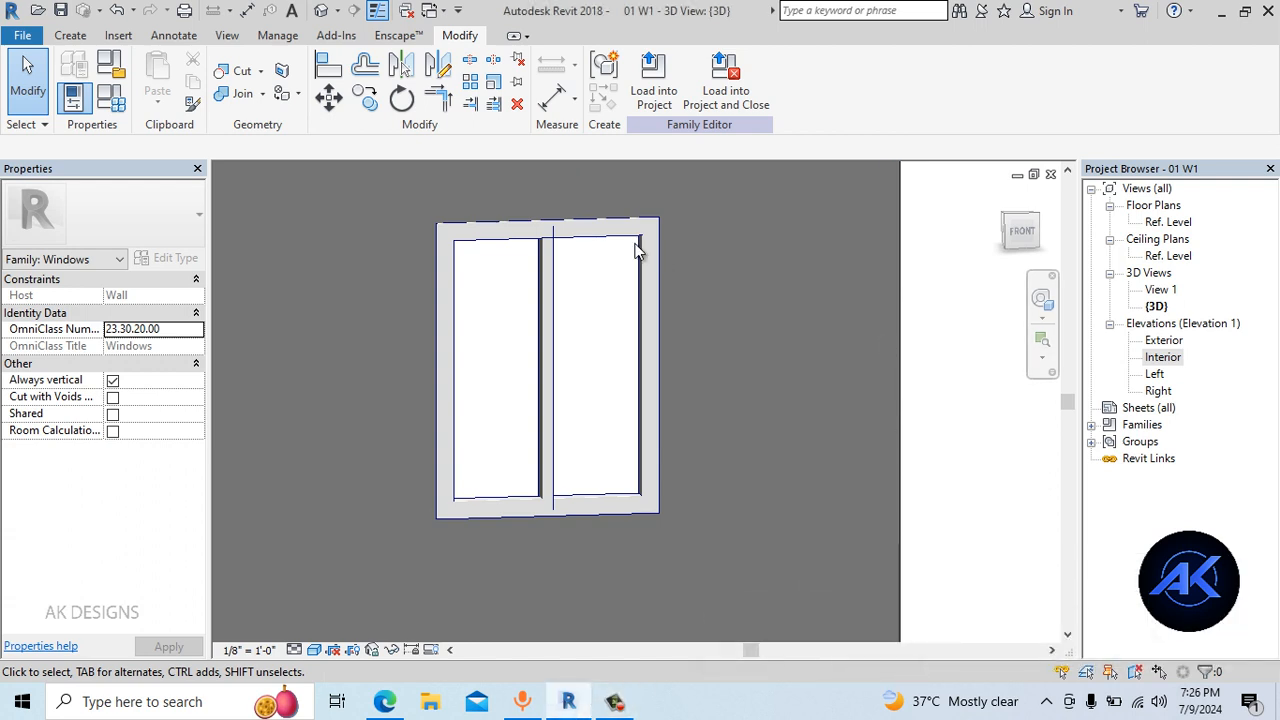
shift+middle_drag(796, 334, 911, 470)
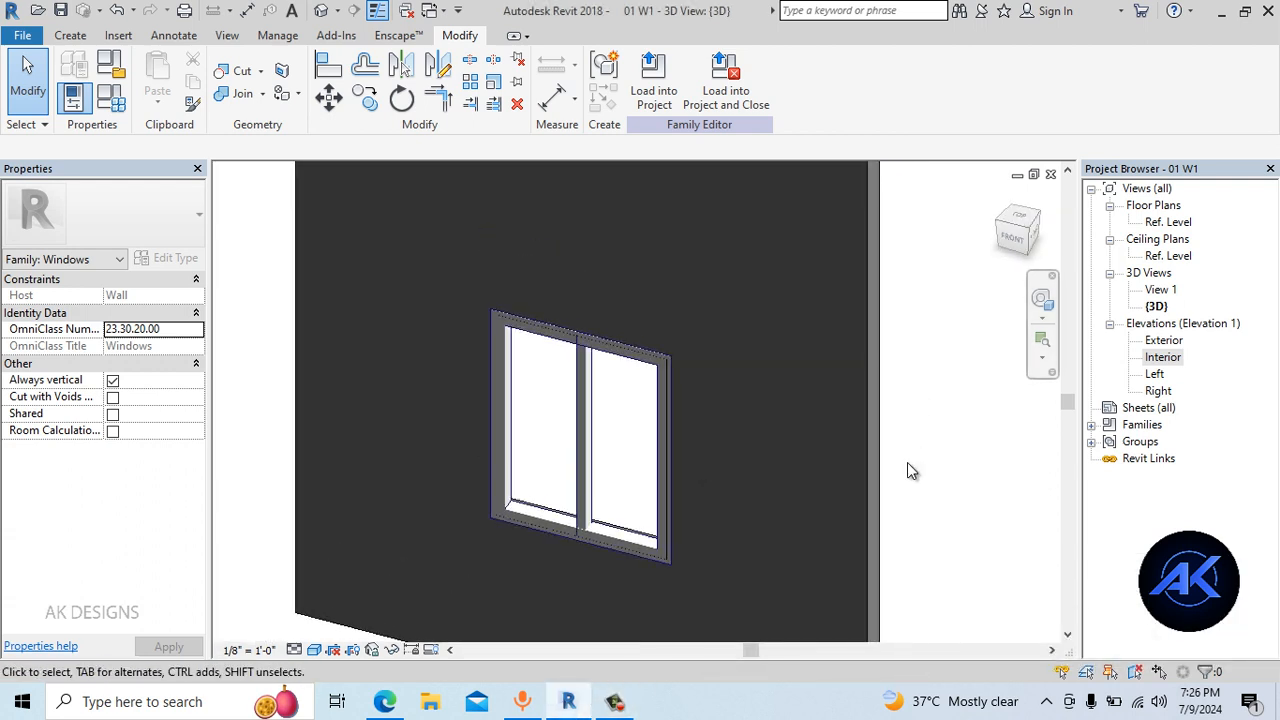
Start an extrusion in the Interior elevation and sketch a rectangle about 2' 11 7/8" by 3' 11 7/8" over the window opening
double_click(1165, 358)
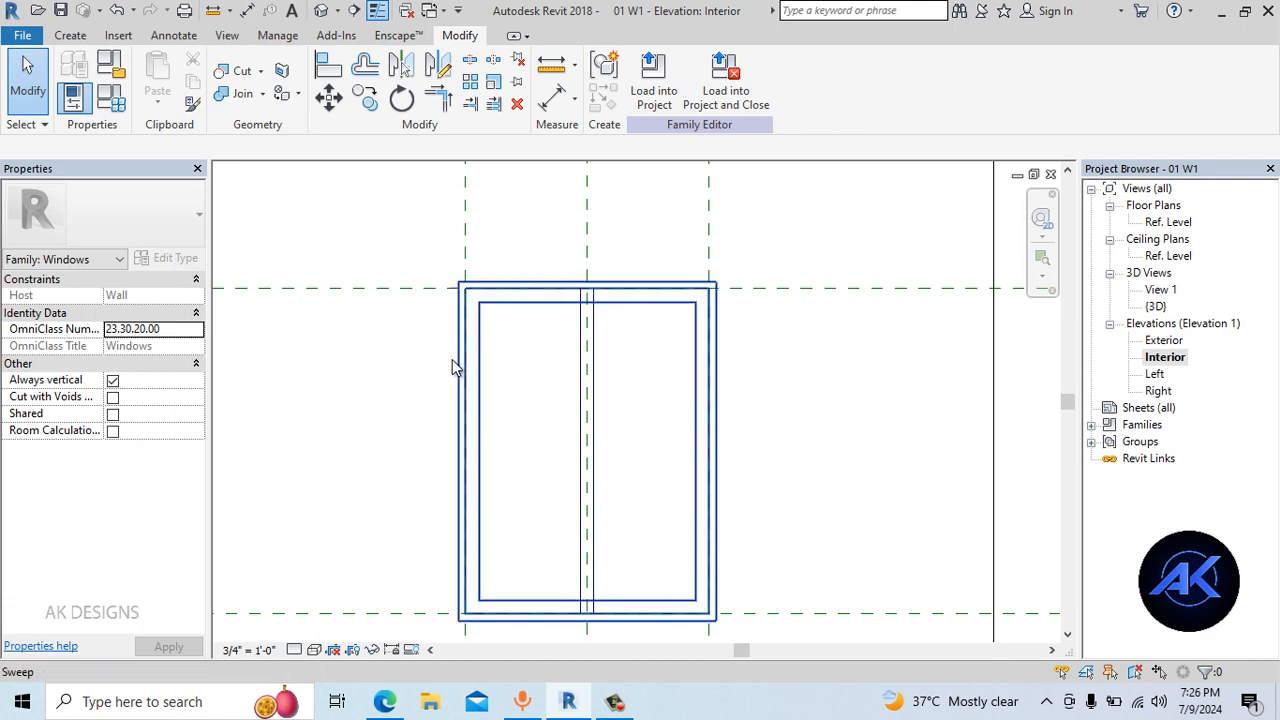
click(72, 36)
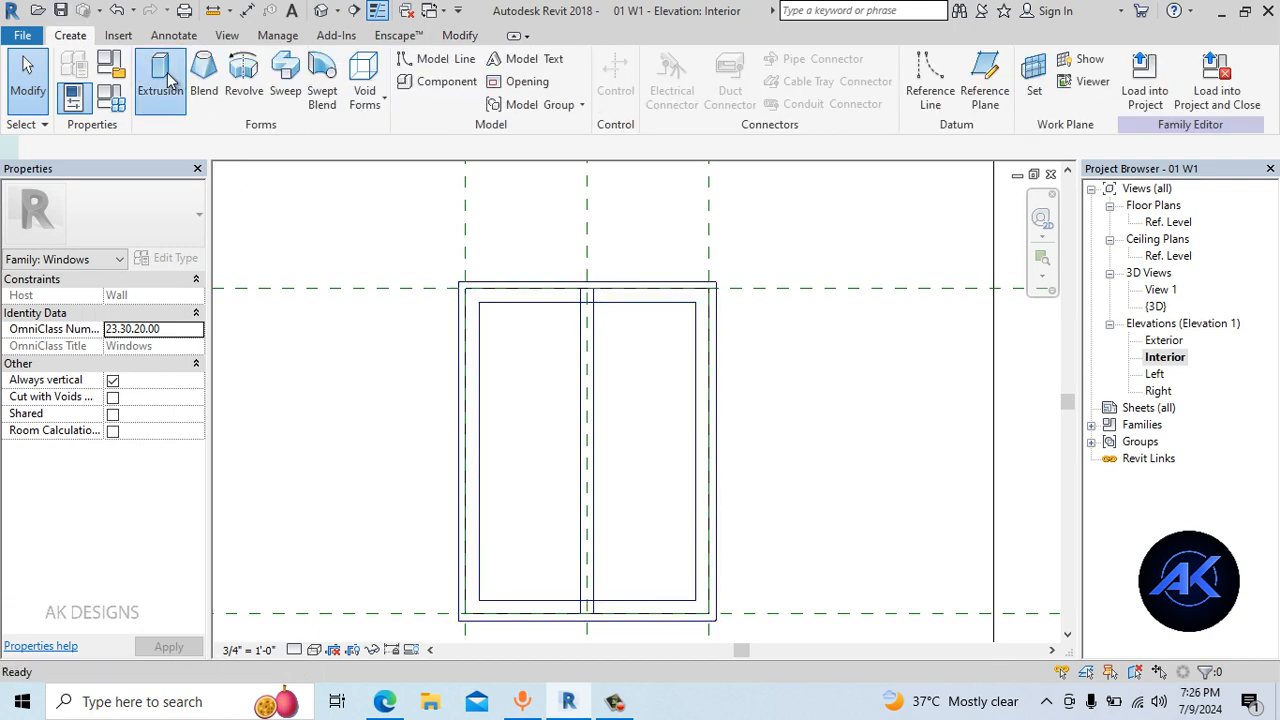
click(160, 82)
click(704, 63)
middle_drag(588, 336, 578, 254)
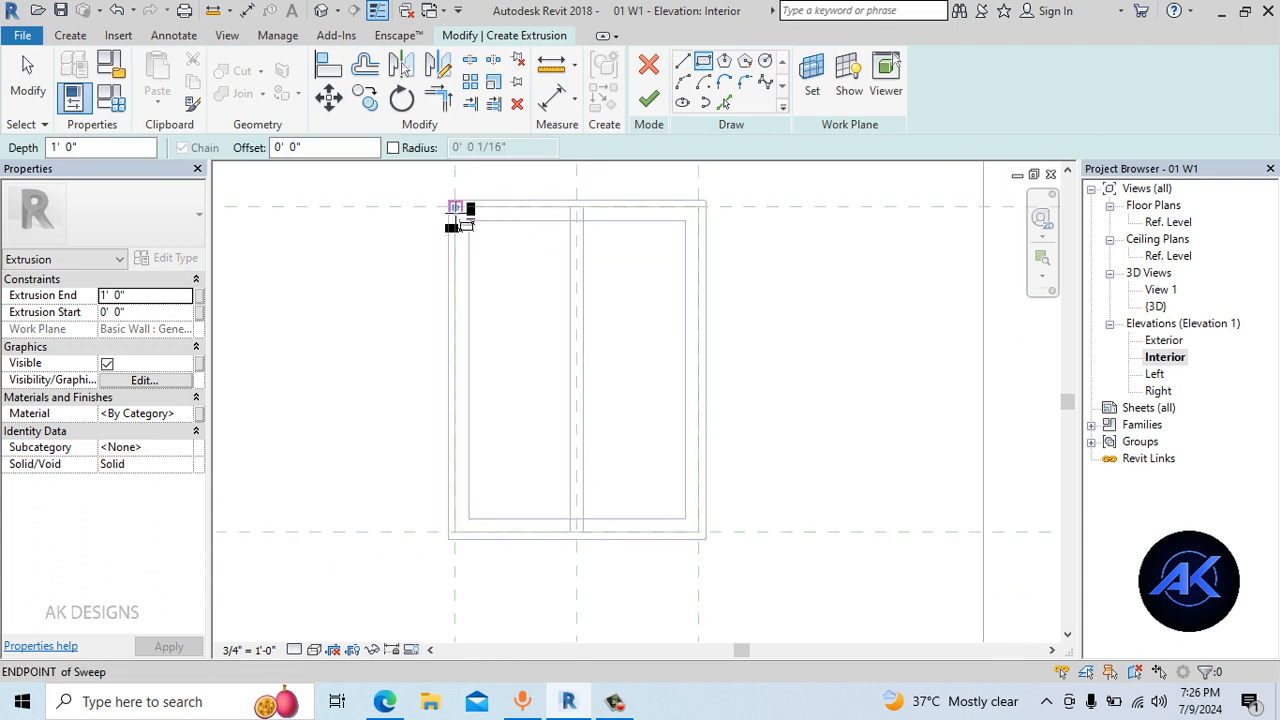
click(455, 207)
click(704, 532)
scroll(560, 600, down, 2)
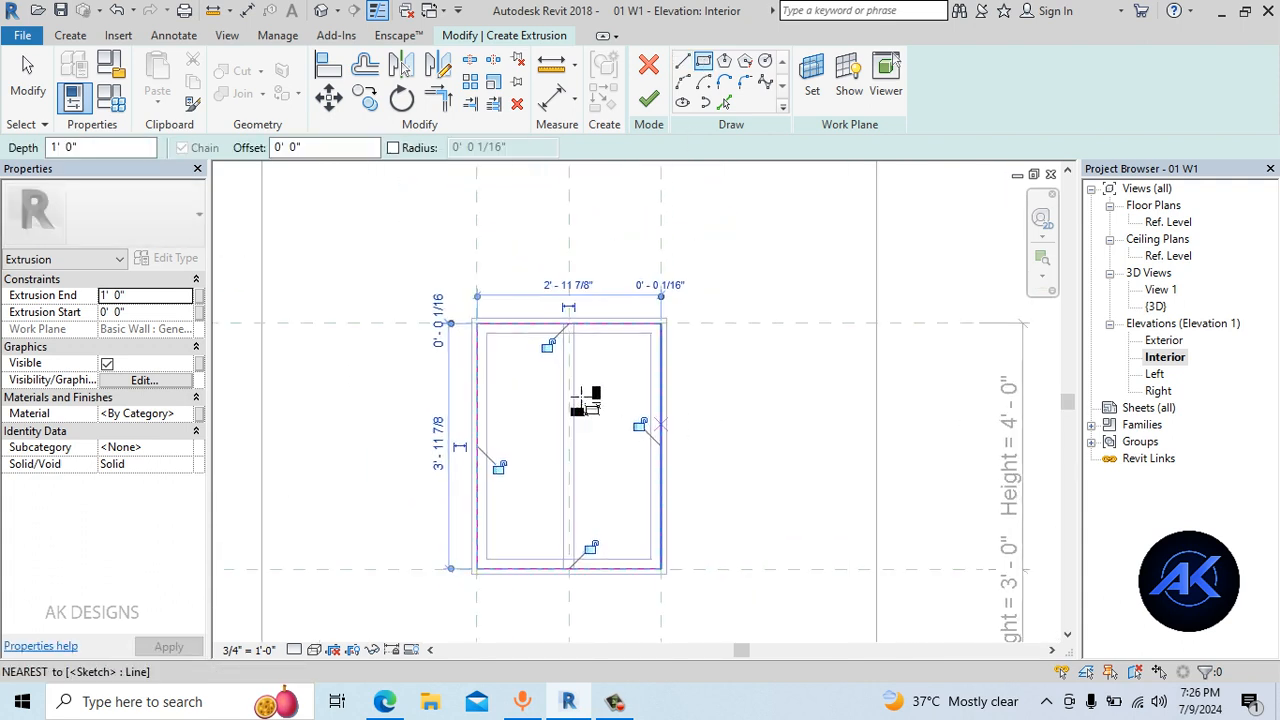
scroll(735, 382, up, 1)
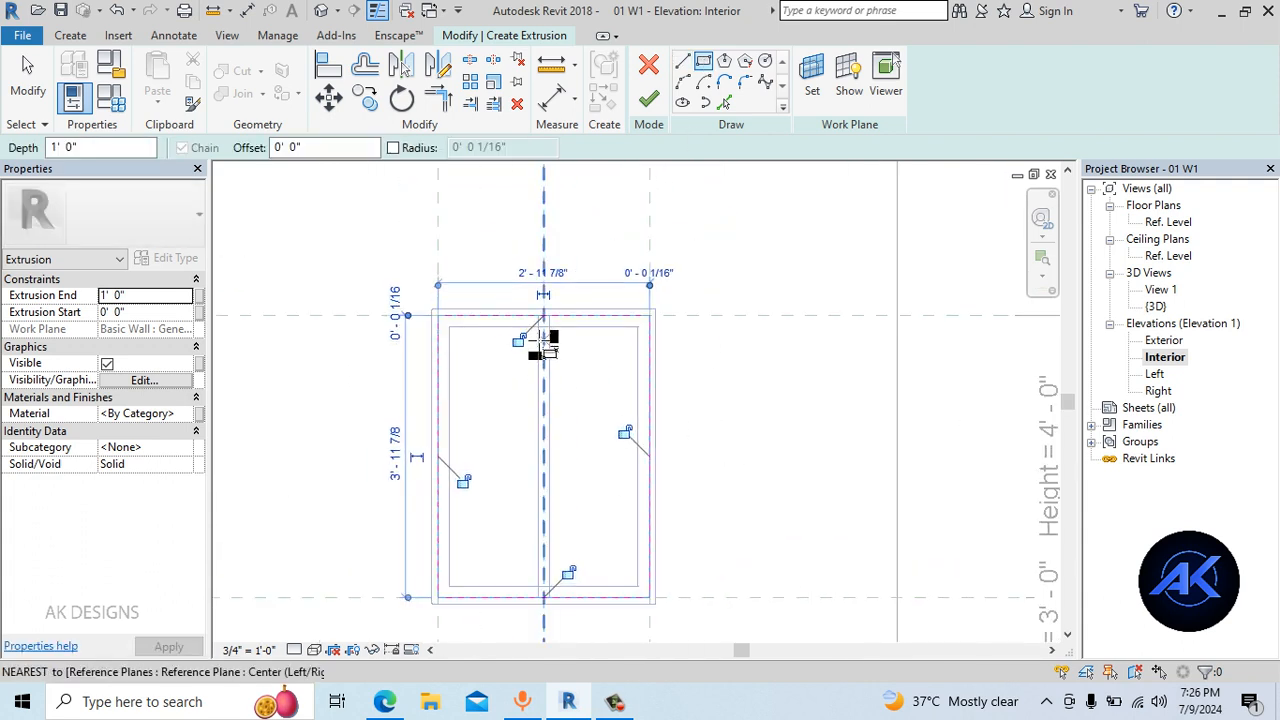
key(Escape)
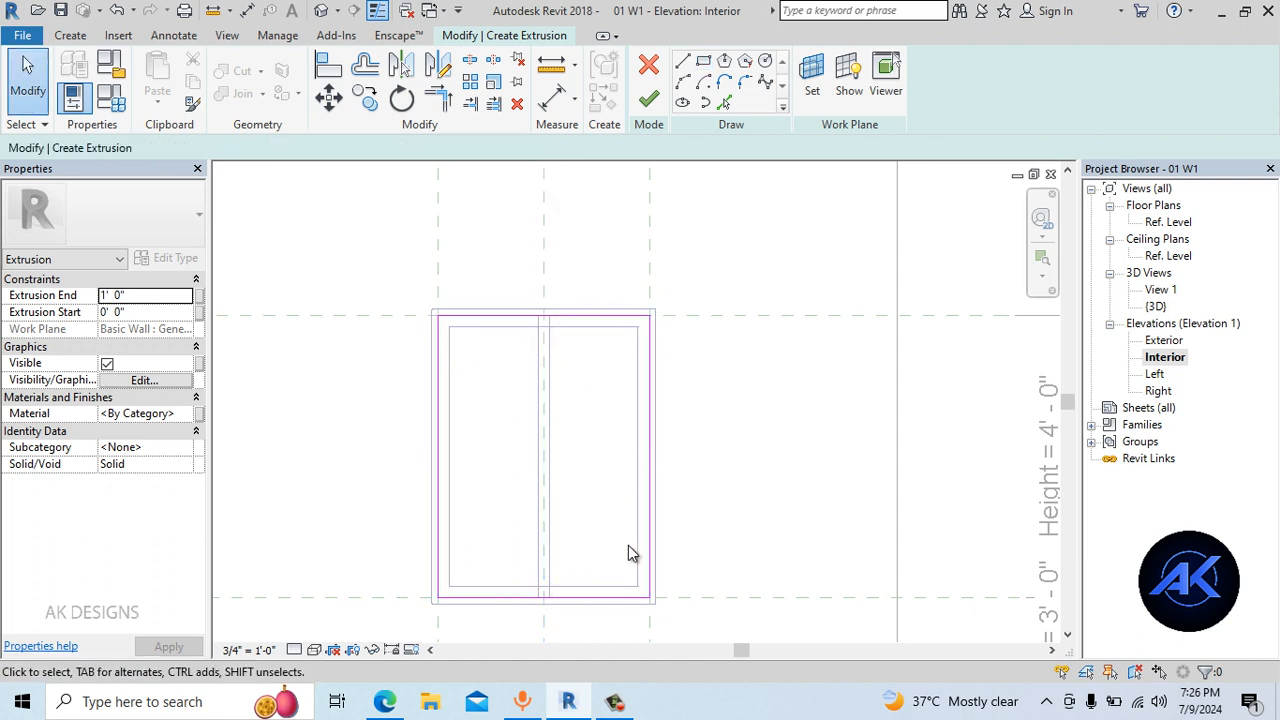
Align the rectangle's four edges with the reference planes around the opening and lock the alignments
click(331, 63)
click(440, 225)
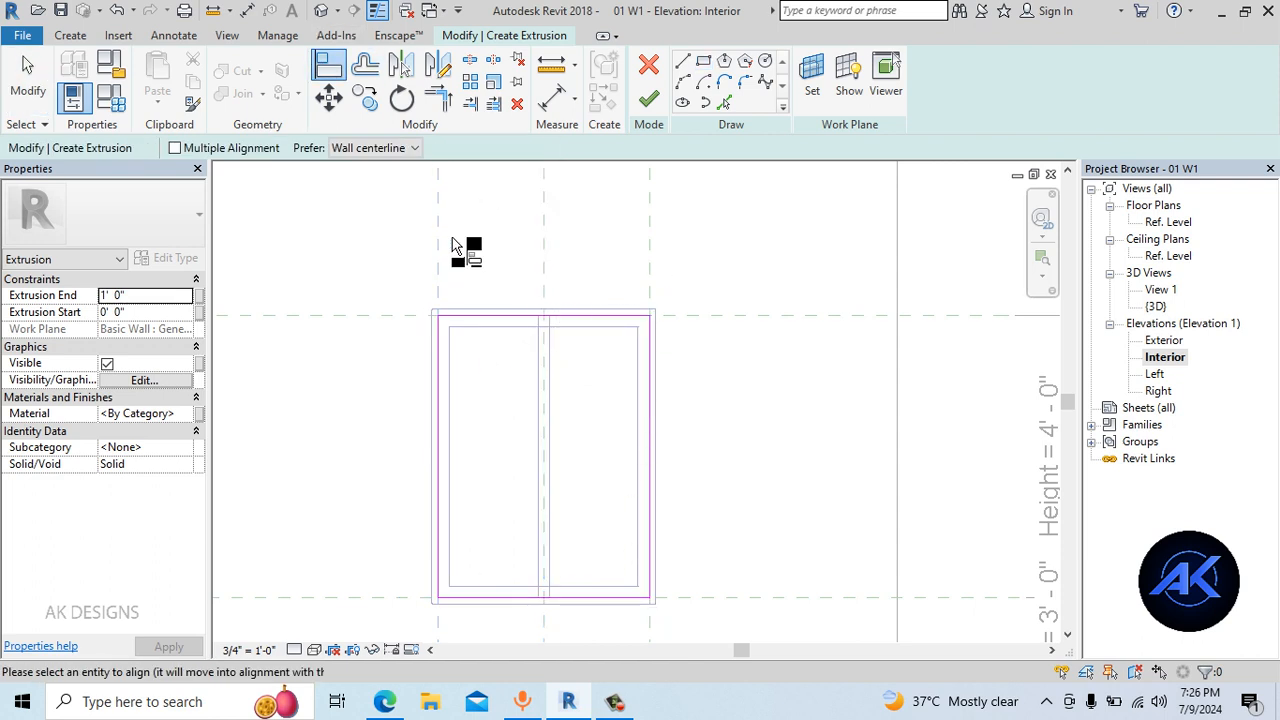
click(440, 375)
click(650, 245)
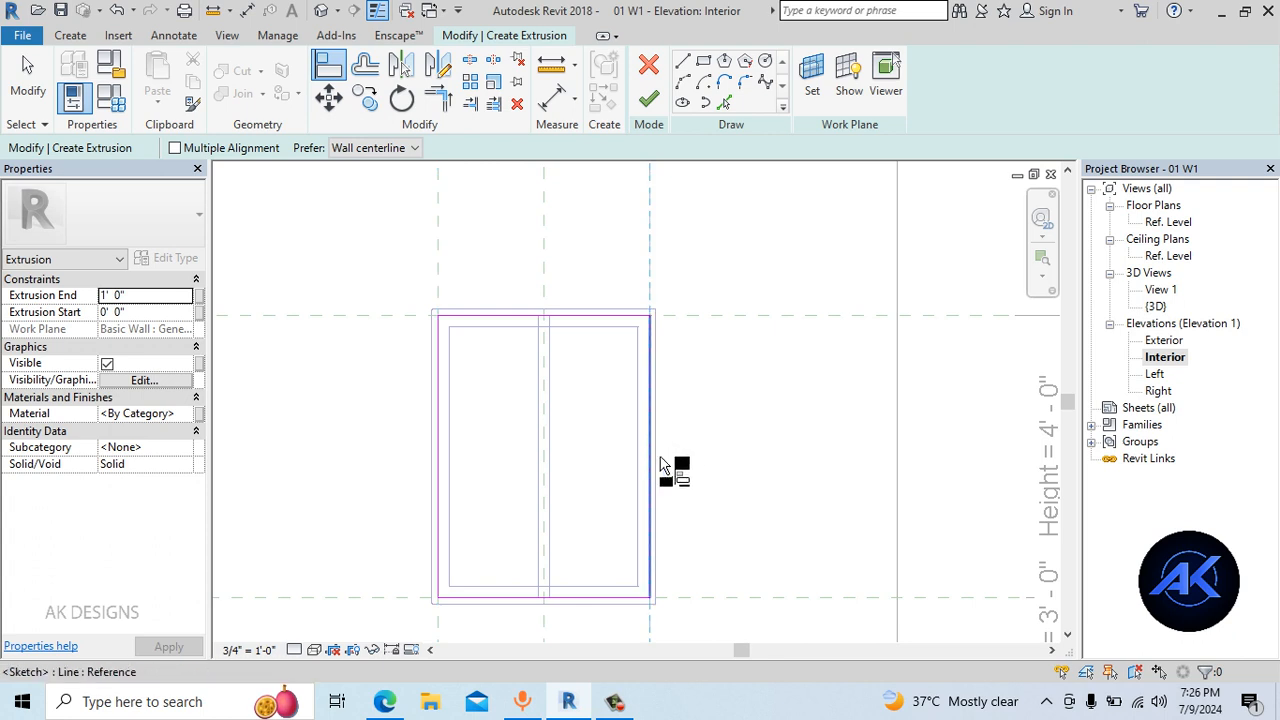
click(737, 316)
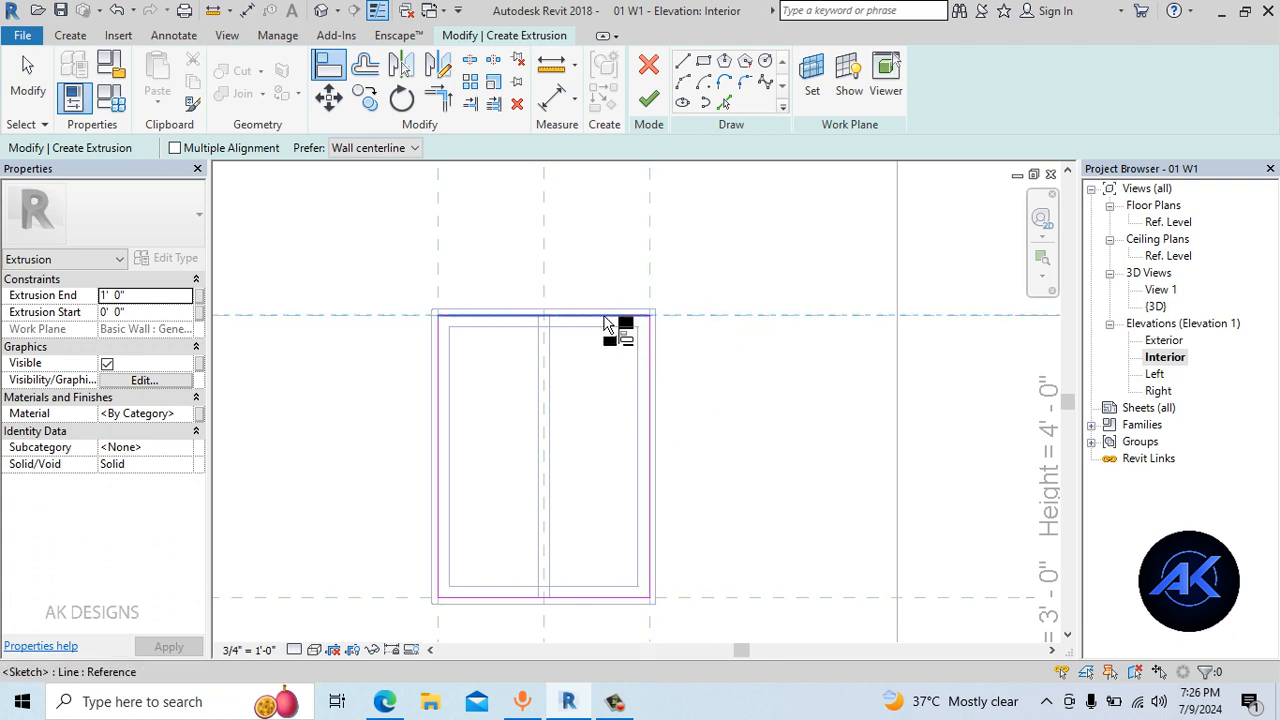
click(608, 318)
click(743, 599)
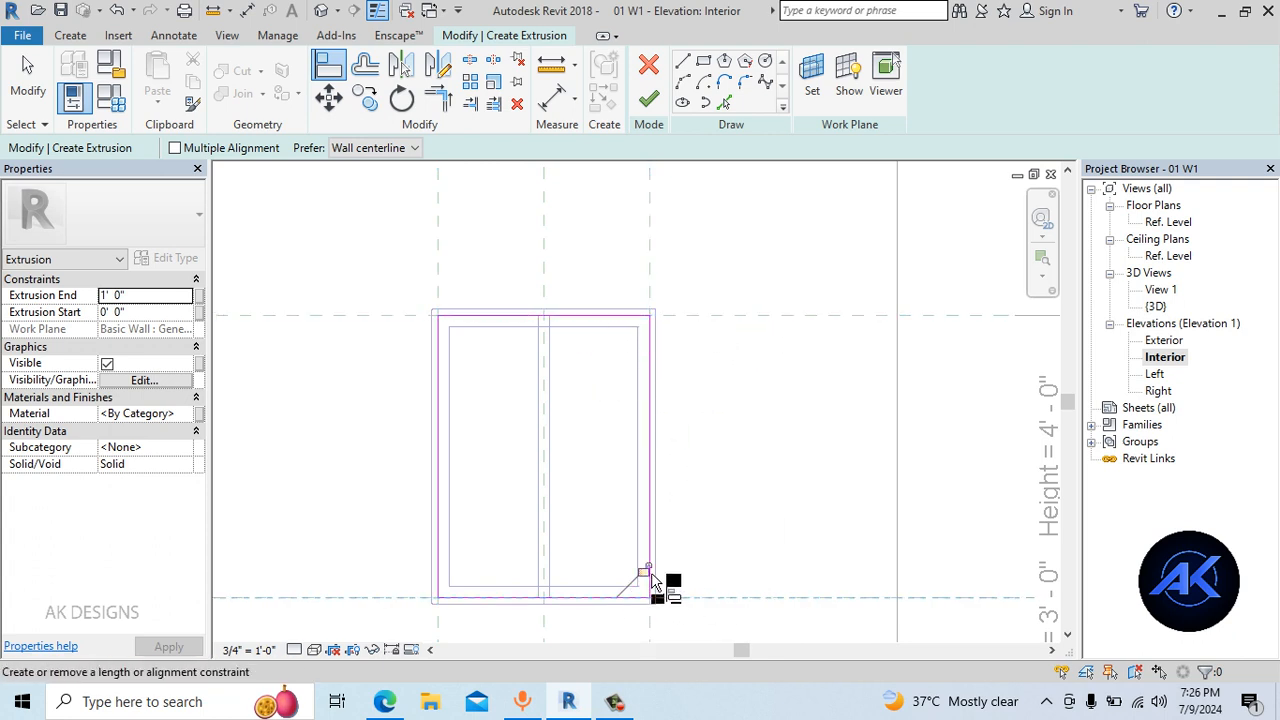
click(655, 586)
scroll(781, 272, down, 1)
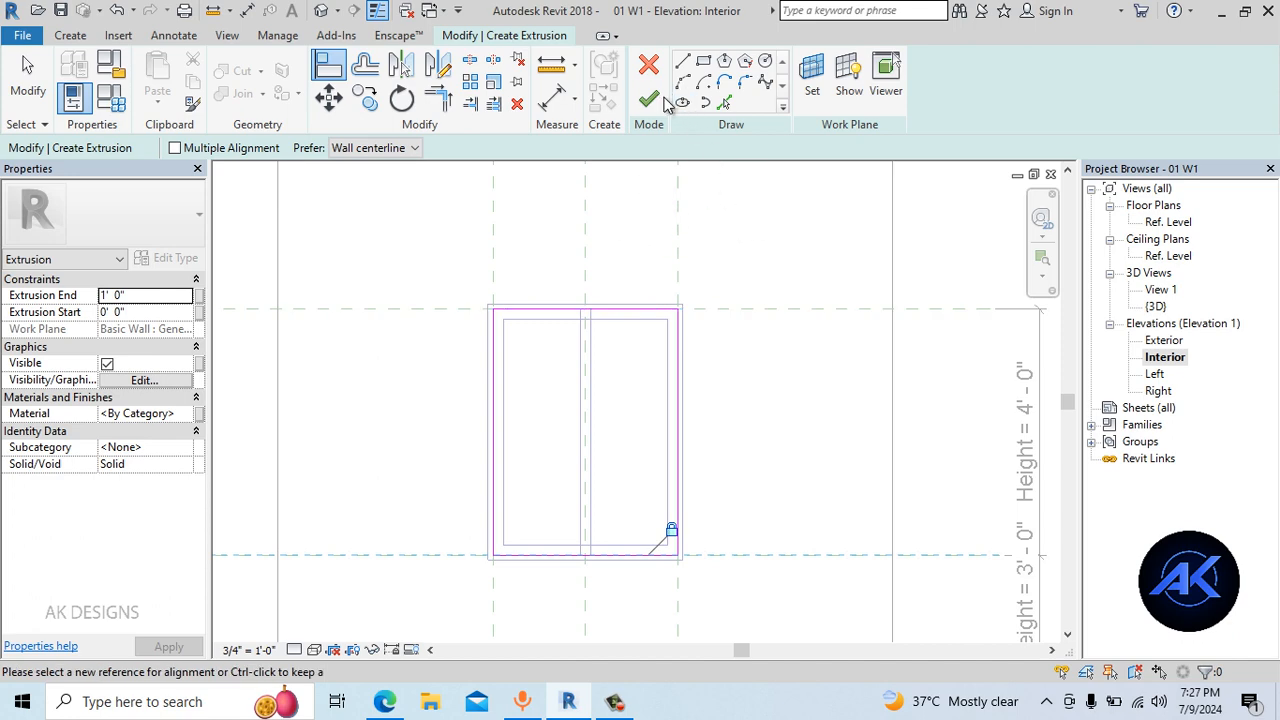
Finish the rectangular extrusion, select it in 3D and show it in the Ref. Level floor plan
click(650, 100)
click(322, 12)
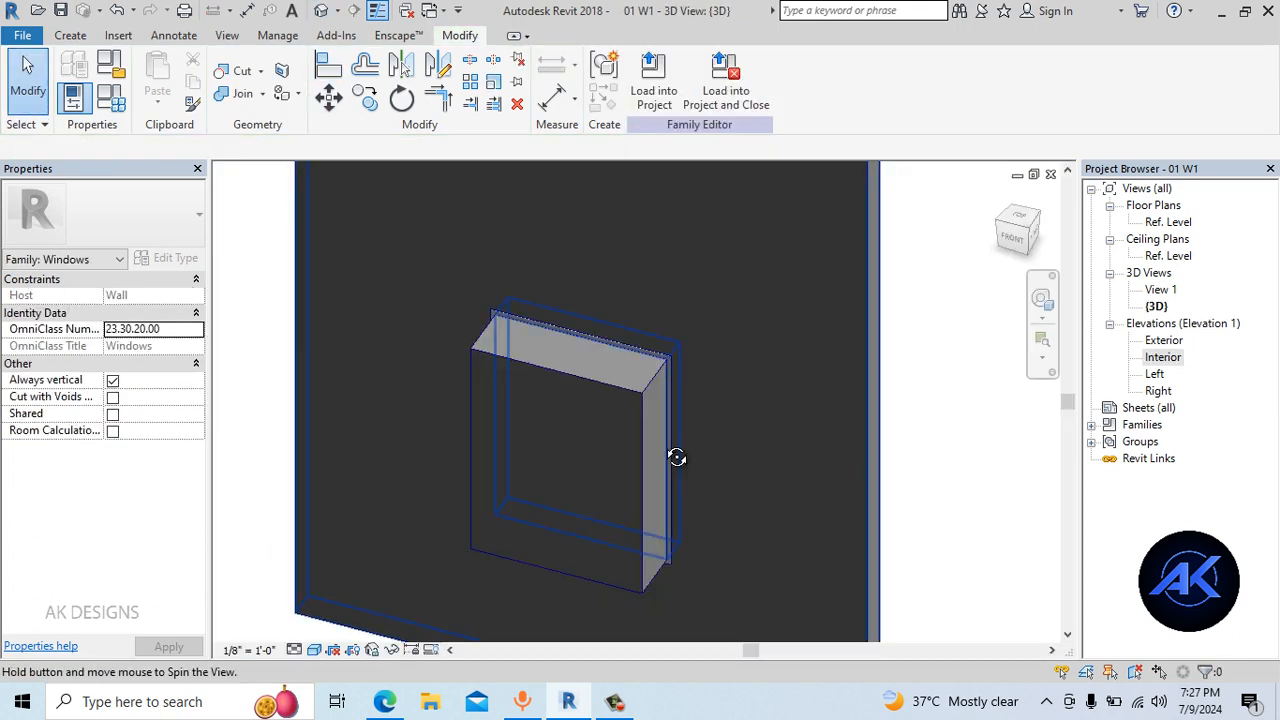
shift+middle_drag(677, 457, 648, 396)
click(648, 396)
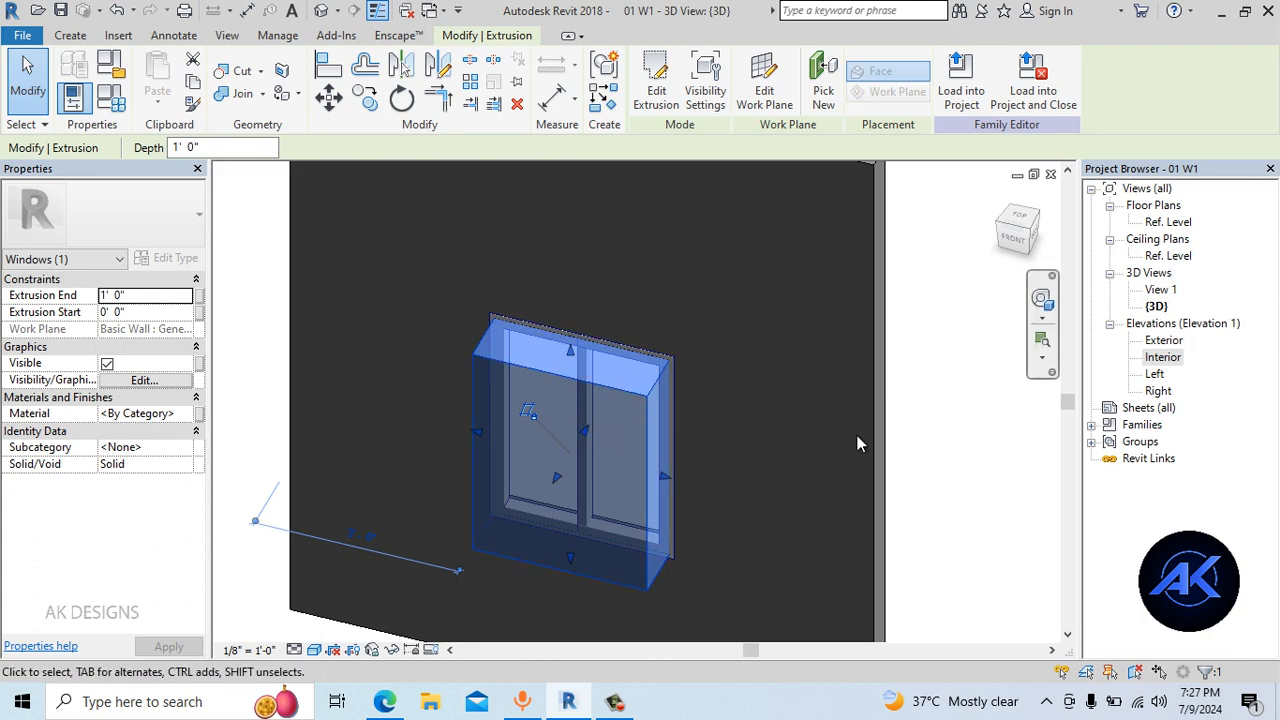
double_click(1172, 224)
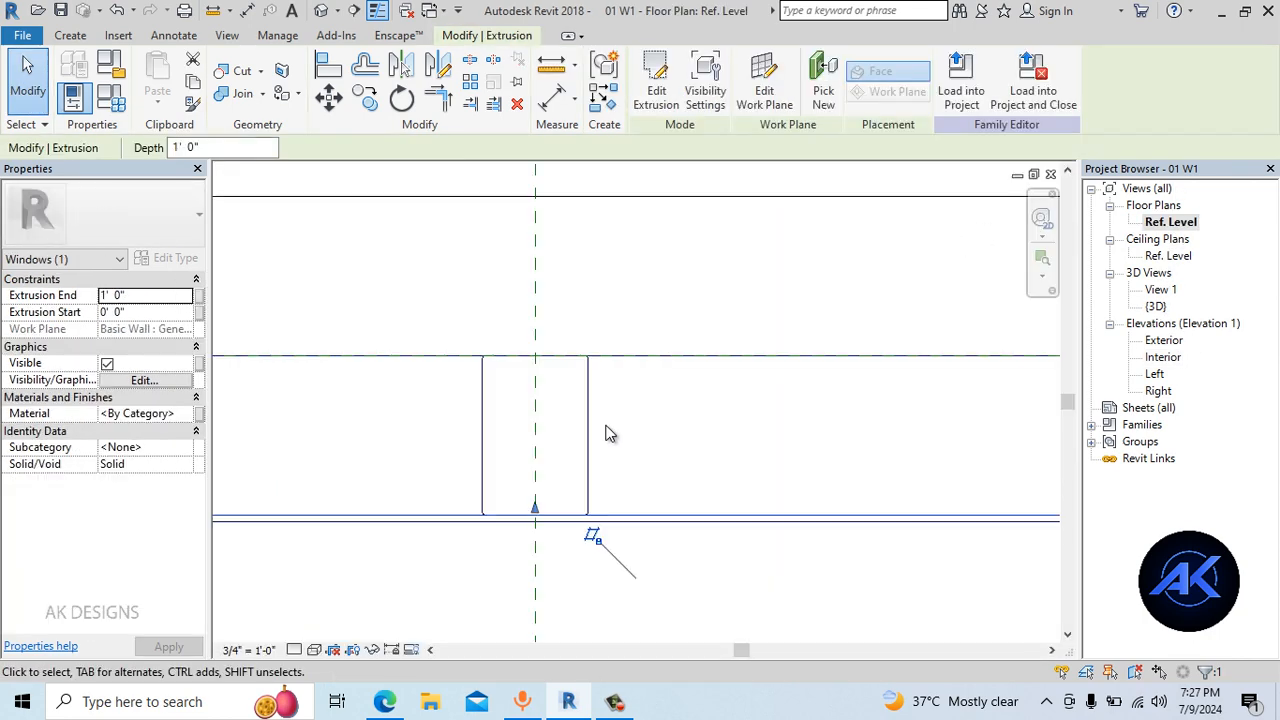
scroll(730, 473, up, 2)
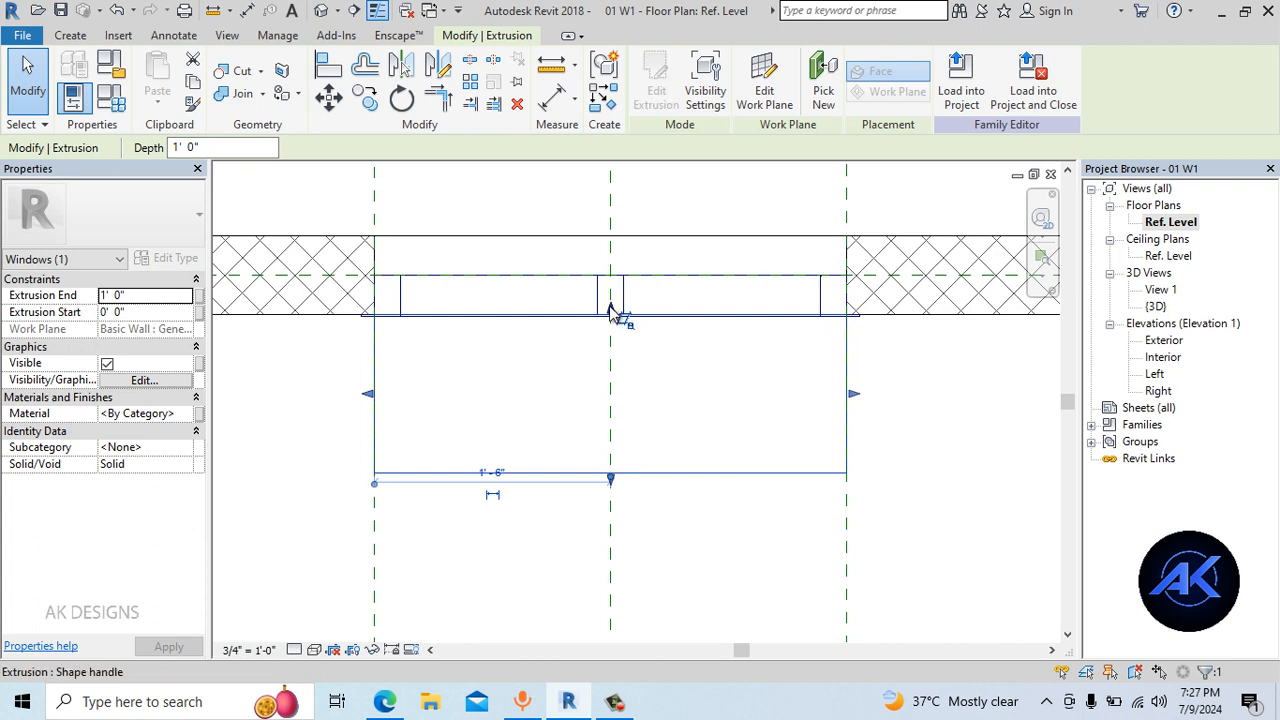
Pull the extrusion's front and back faces toward the frame with its shape handles, reducing its depth to about 4 5/8"
drag(616, 313, 611, 292)
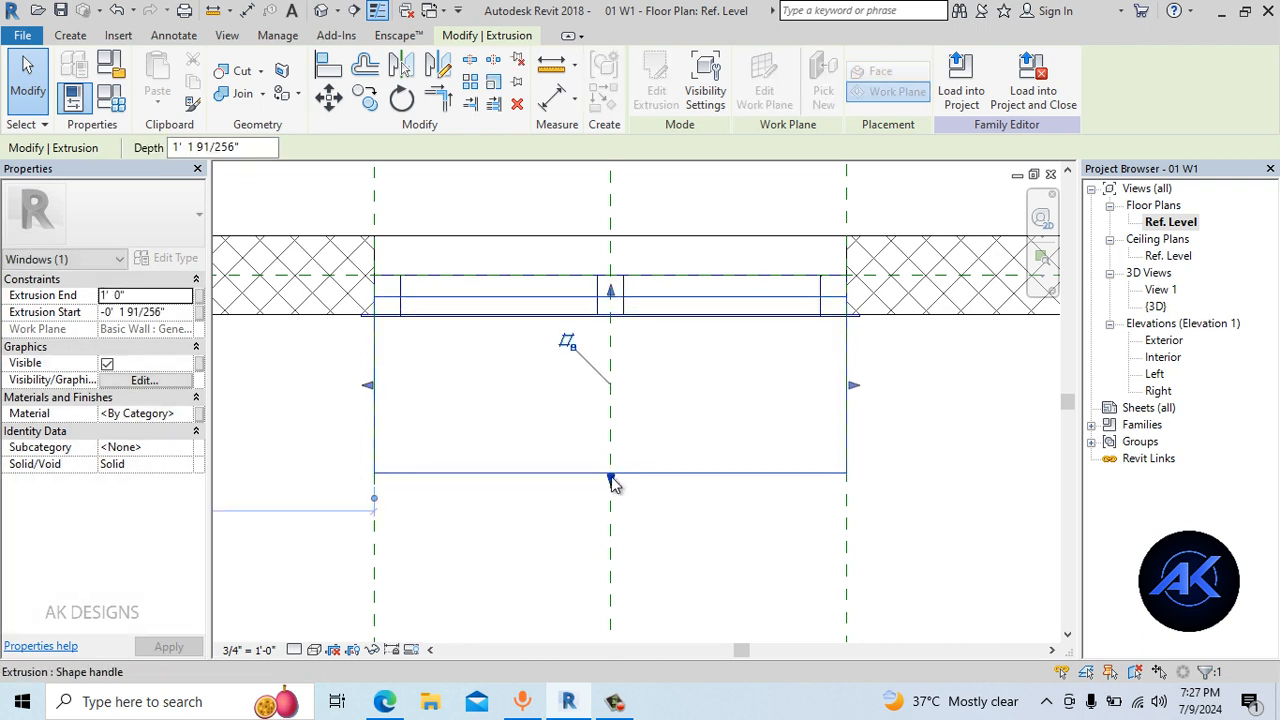
drag(613, 480, 613, 360)
drag(610, 293, 617, 293)
scroll(251, 275, up, 1)
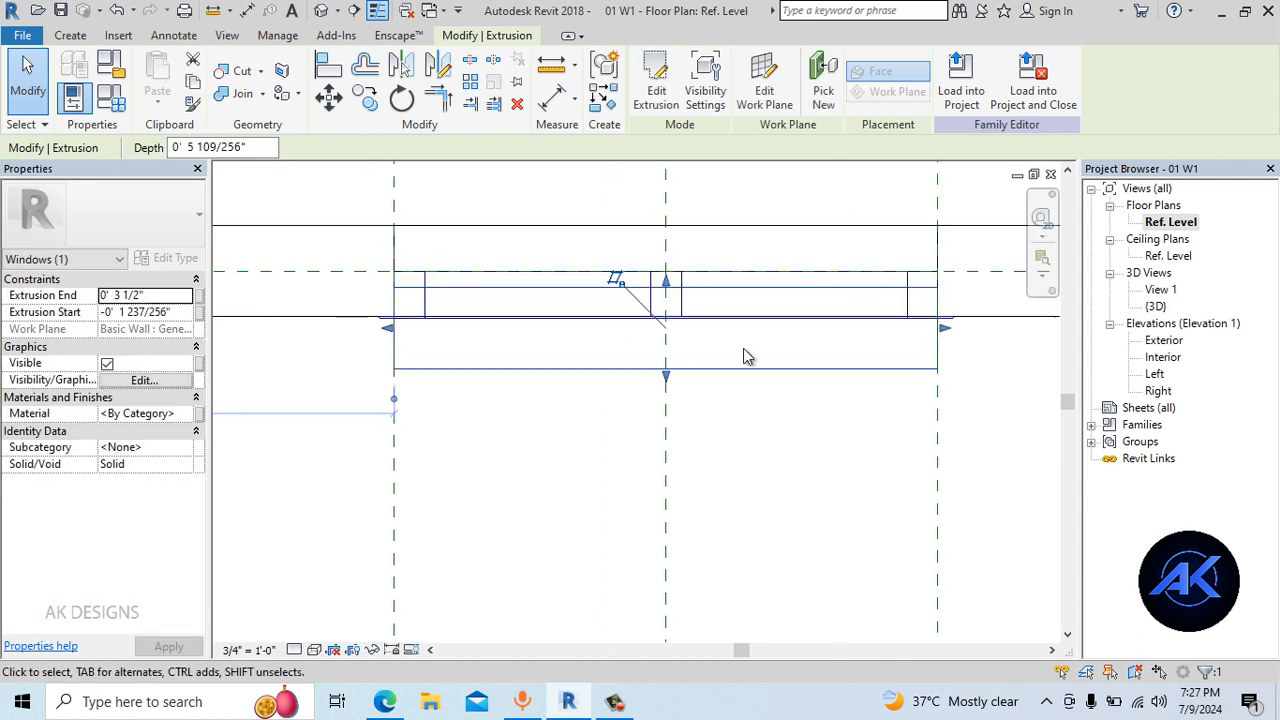
drag(669, 382, 667, 290)
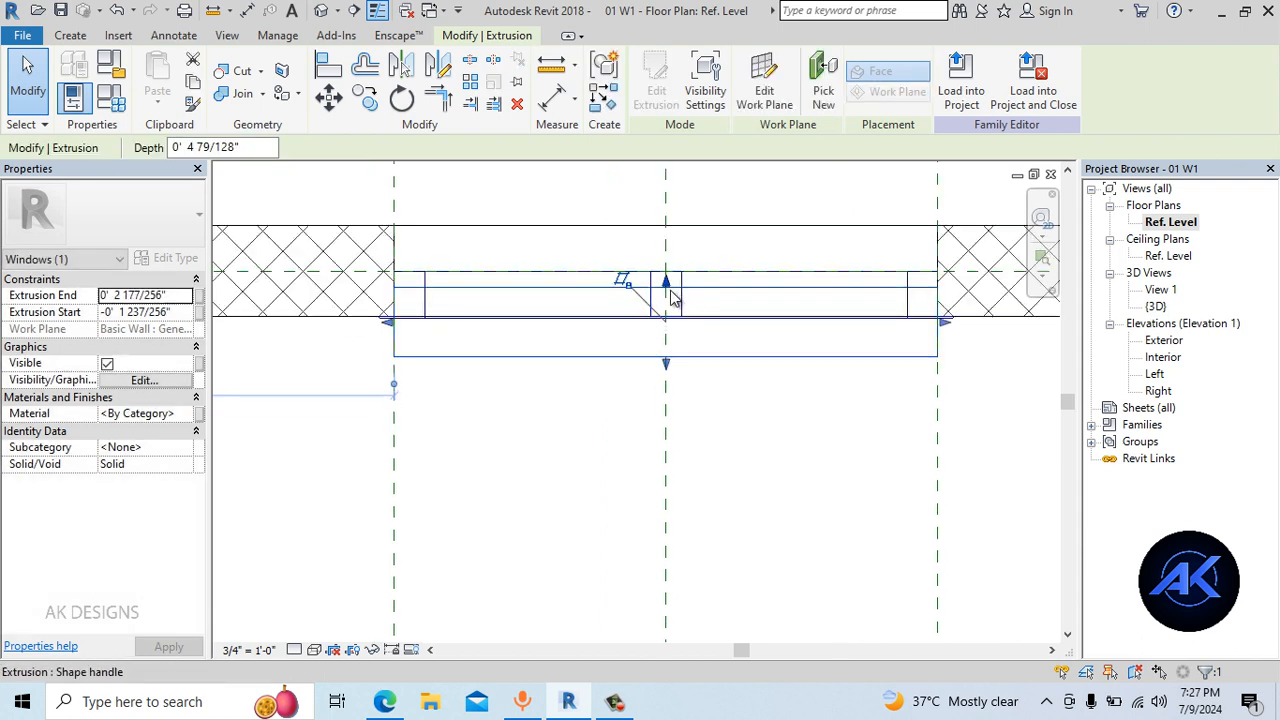
Set the pane's Extrusion Start to -0' 1" and Extrusion End to -0' 1 1/4", and check it in the 3D view
click(97, 311)
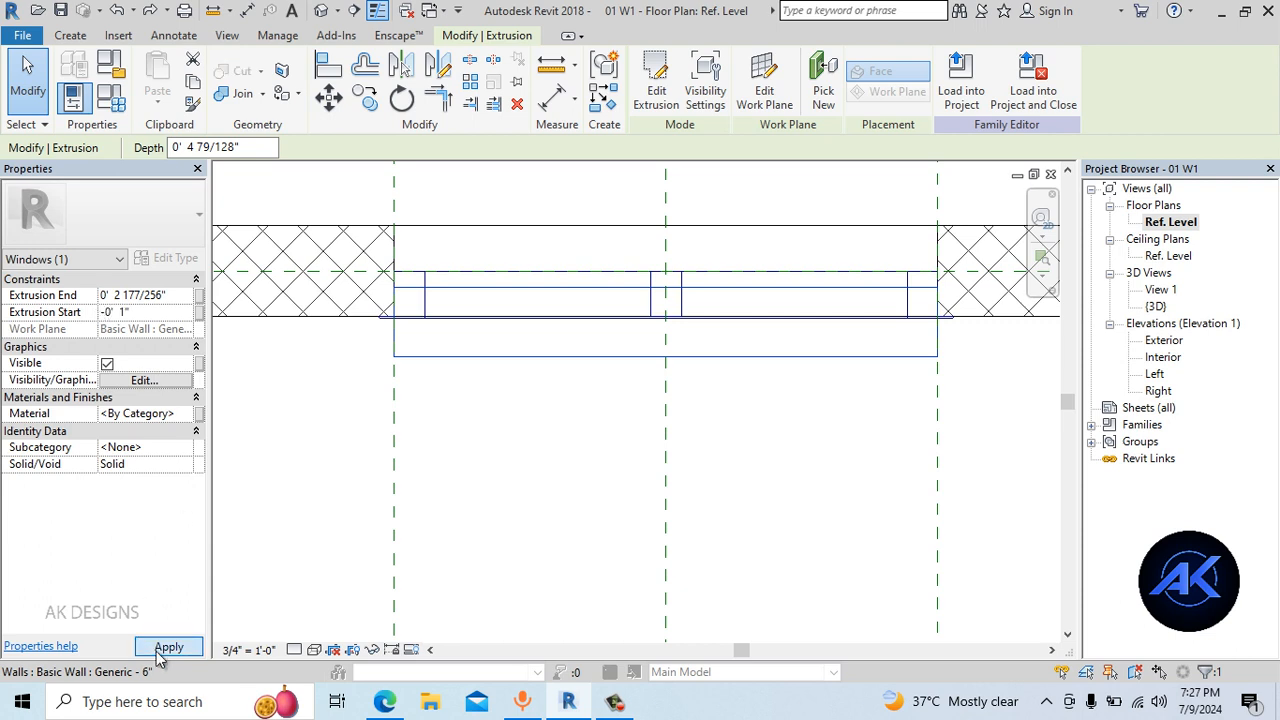
click(162, 649)
click(178, 294)
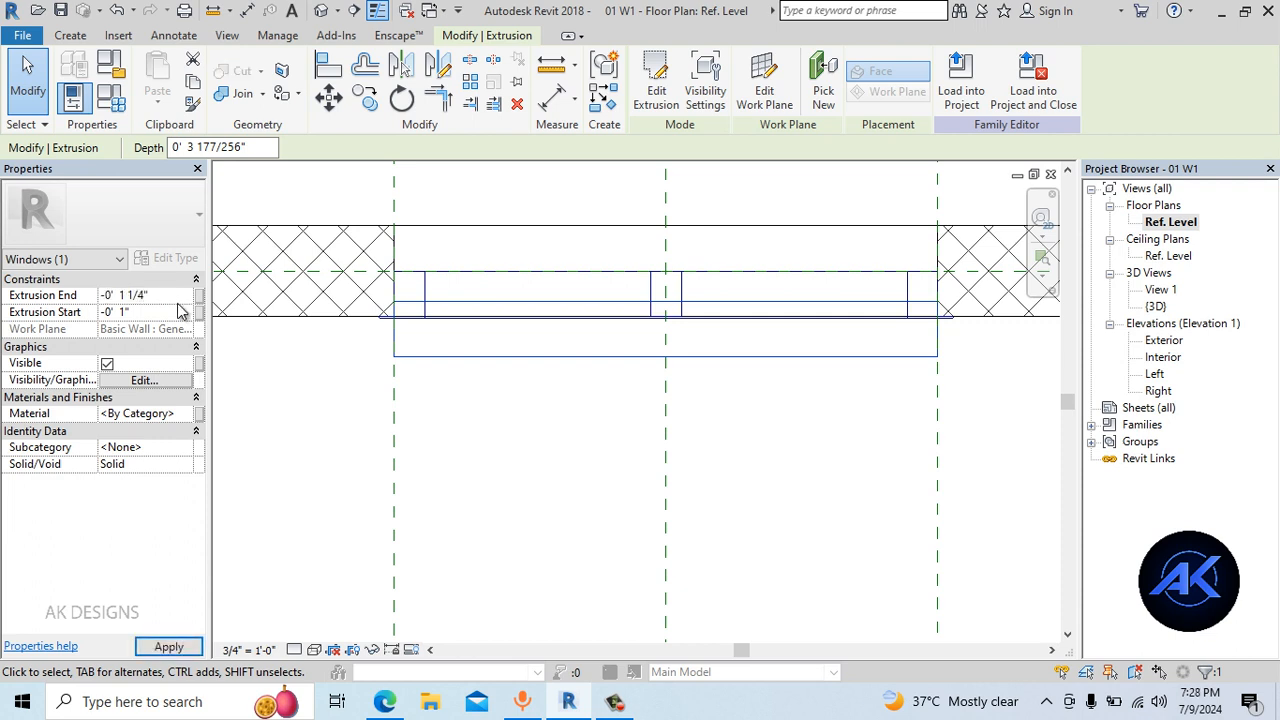
scroll(664, 300, up, 4)
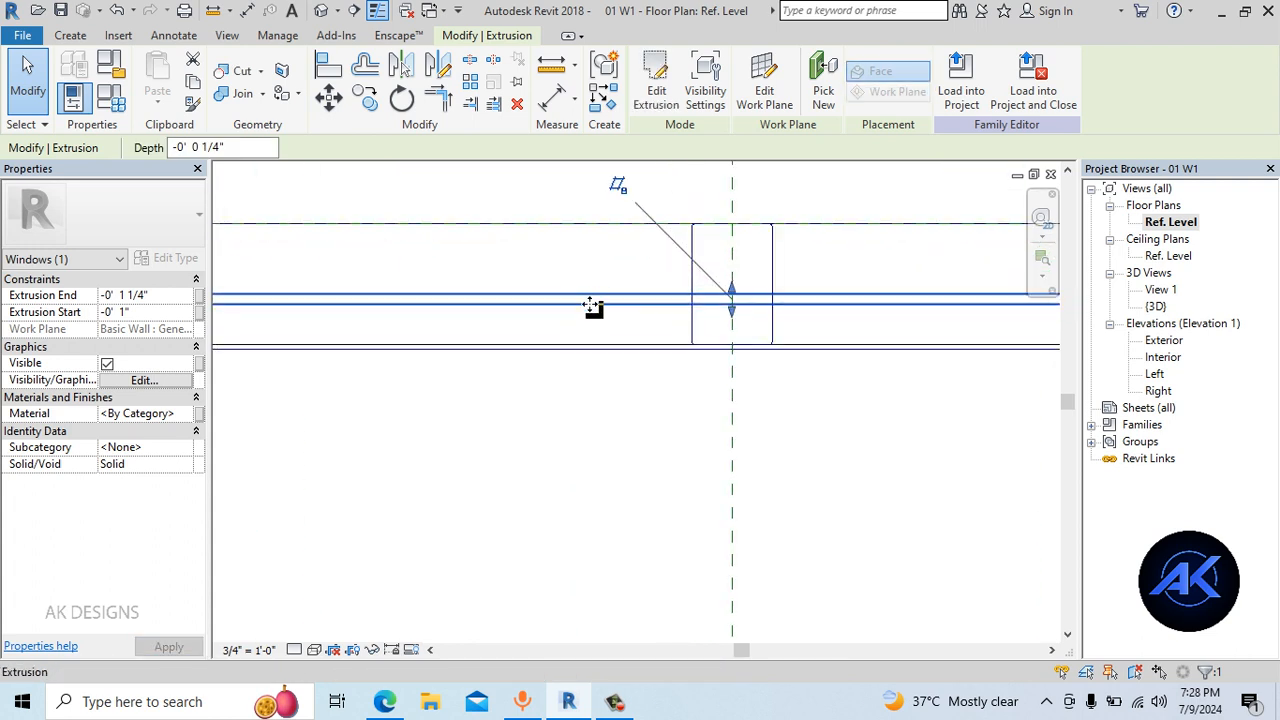
scroll(595, 304, down, 2)
click(593, 343)
click(322, 13)
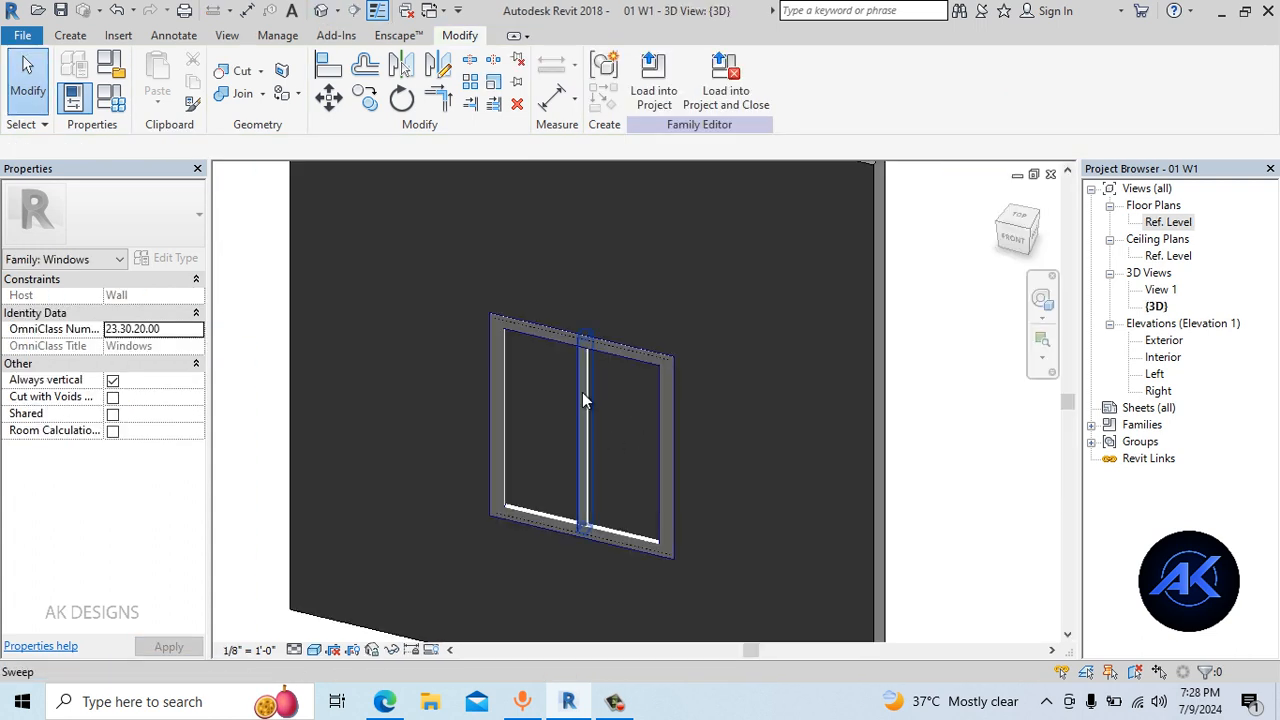
shift+middle_drag(618, 488, 350, 483)
scroll(694, 563, up, 2)
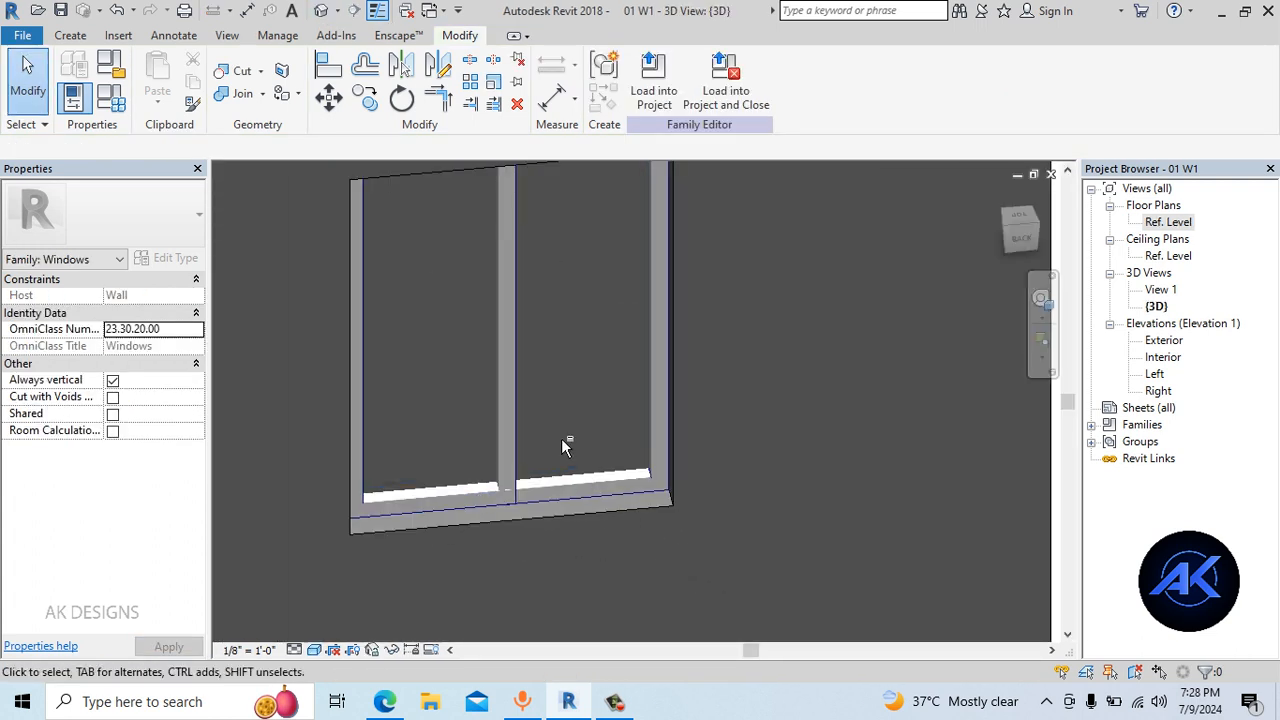
shift+middle_drag(561, 444, 908, 506)
Associate the pane's material with a new type parameter named 02 Glass Material, grouped under Materials and Finishes
double_click(1168, 222)
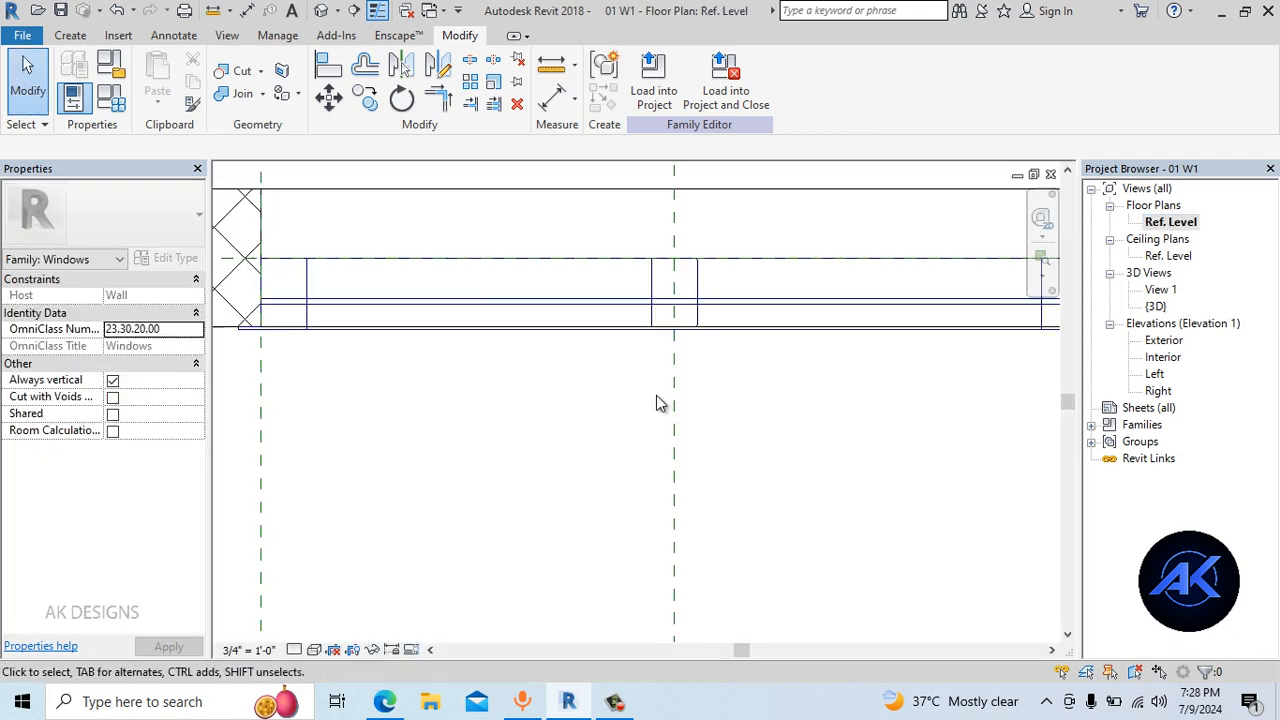
click(566, 310)
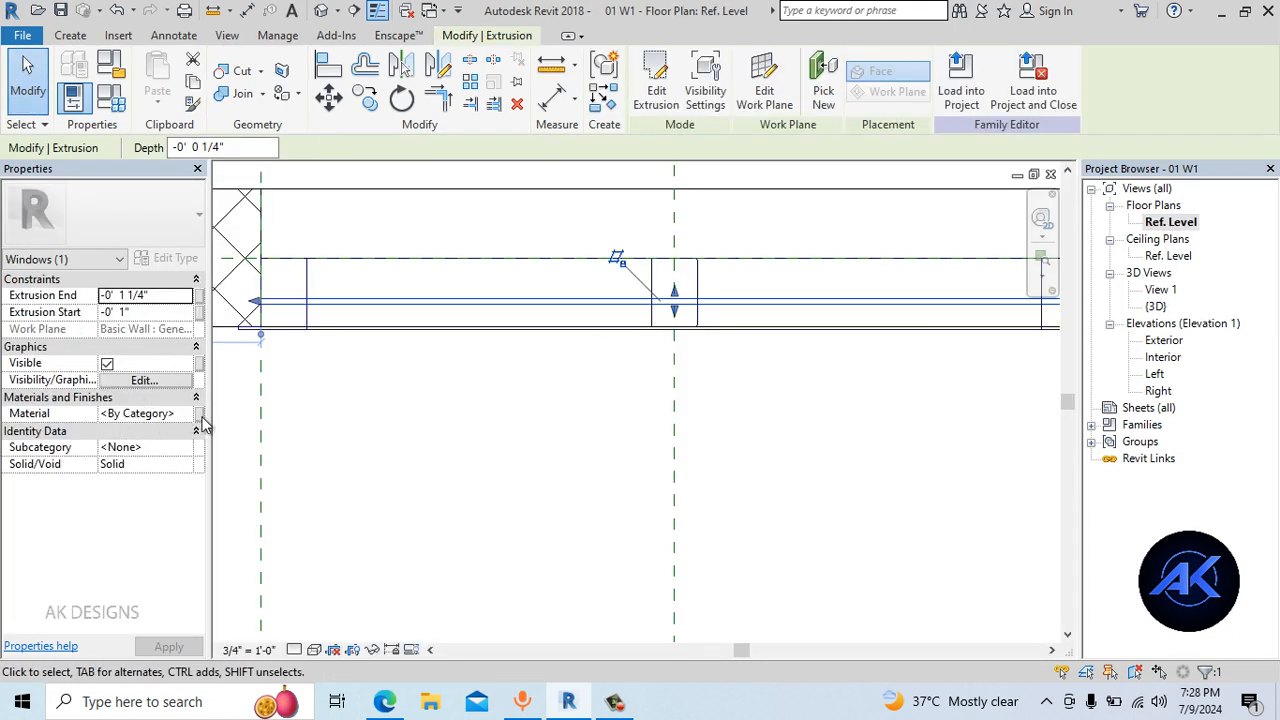
click(200, 414)
click(500, 456)
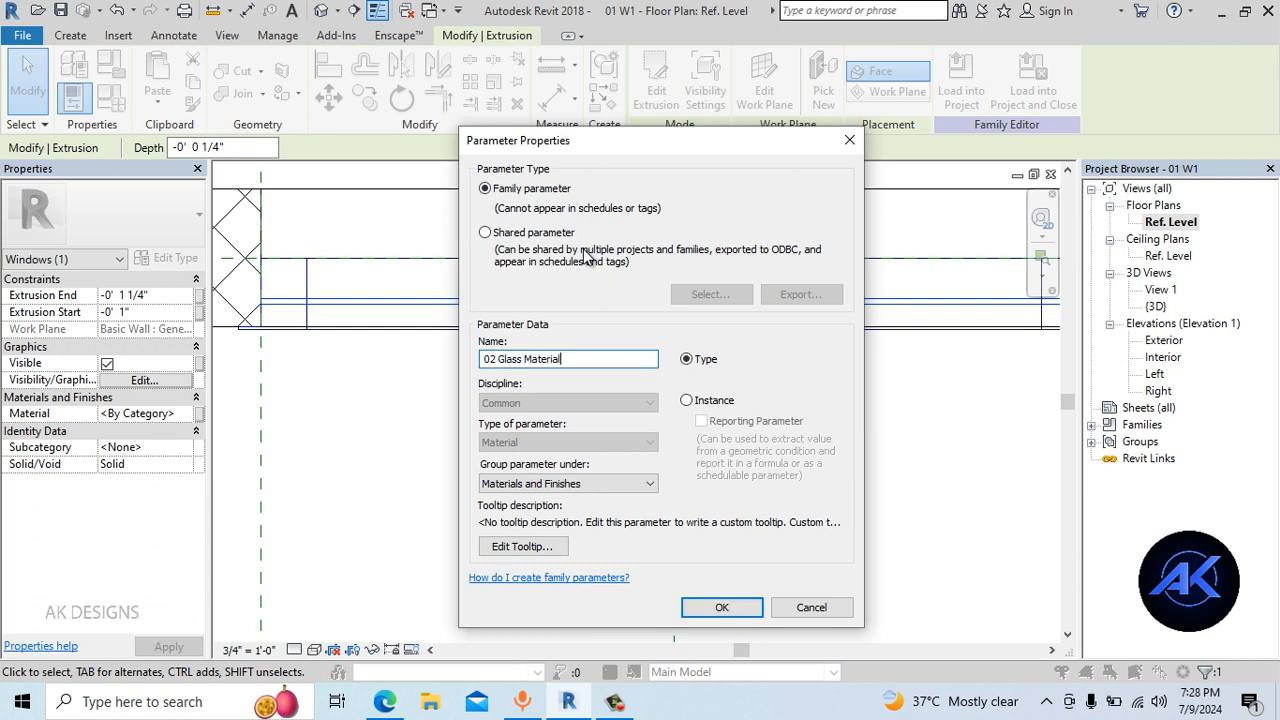
key(Return)
click(675, 504)
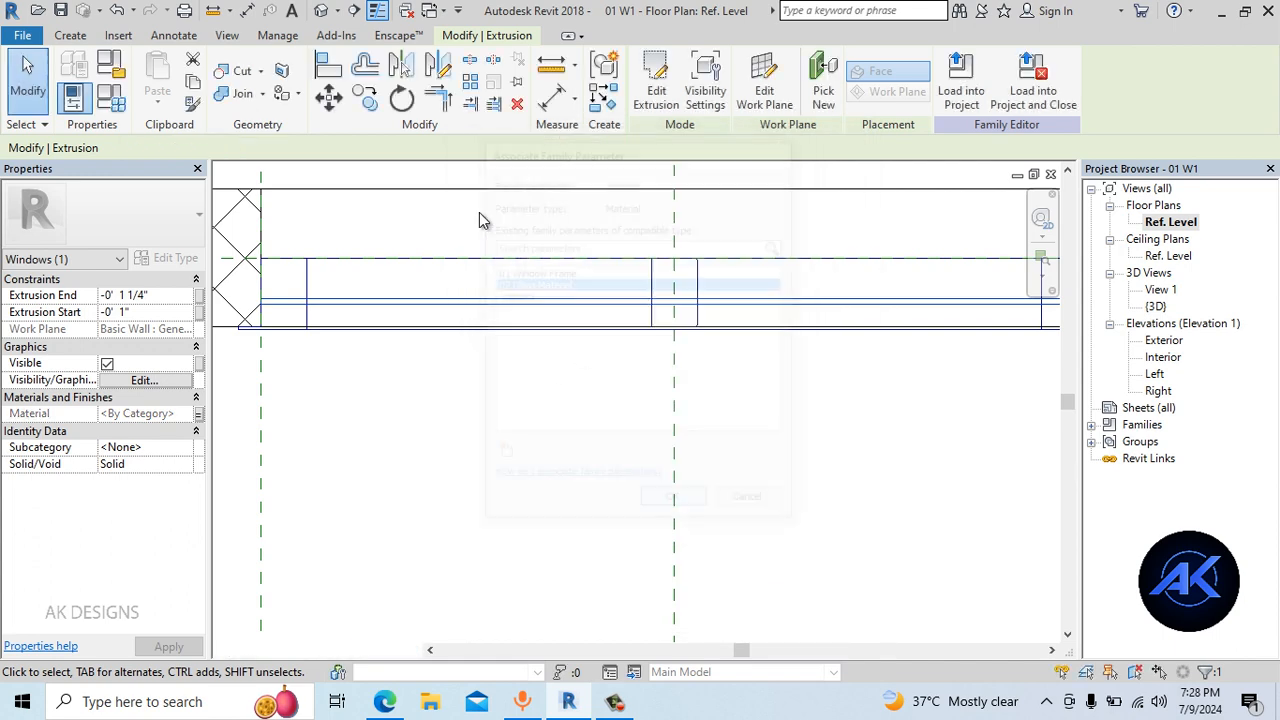
In the family types, create a new material named 02 Glass Material for the 02 Glass Material parameter
click(111, 97)
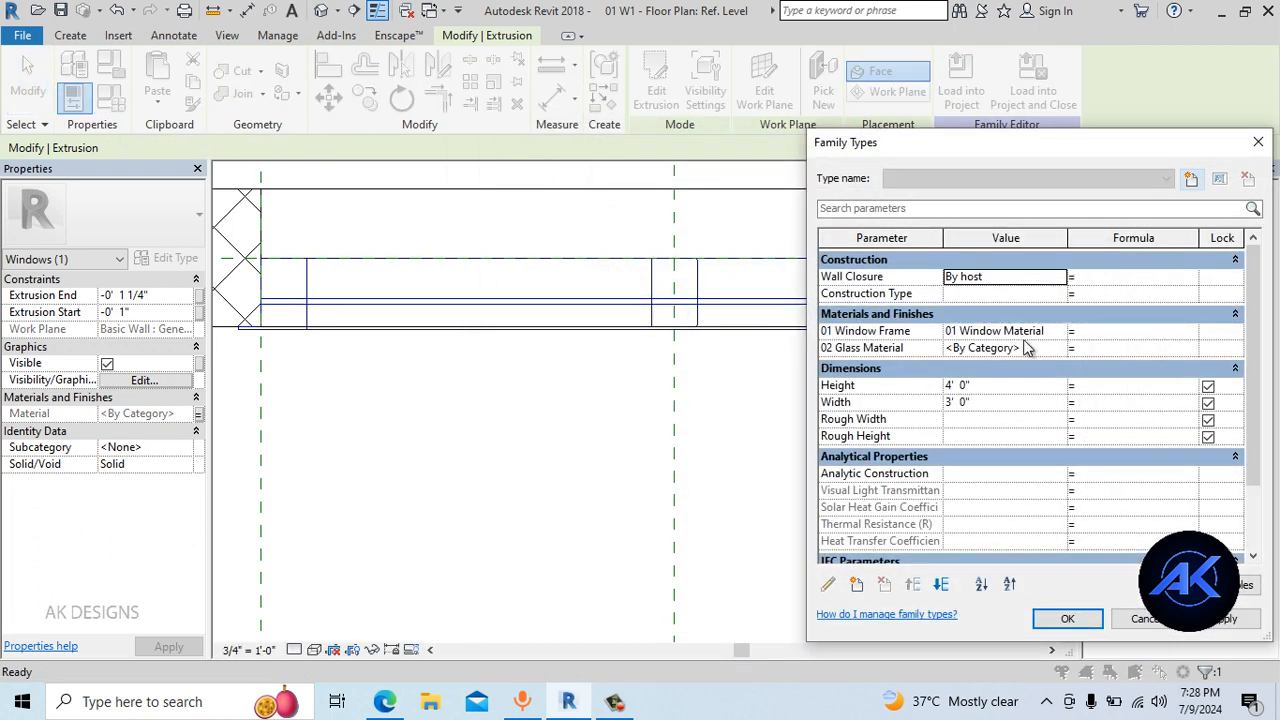
click(1059, 348)
click(292, 594)
click(360, 613)
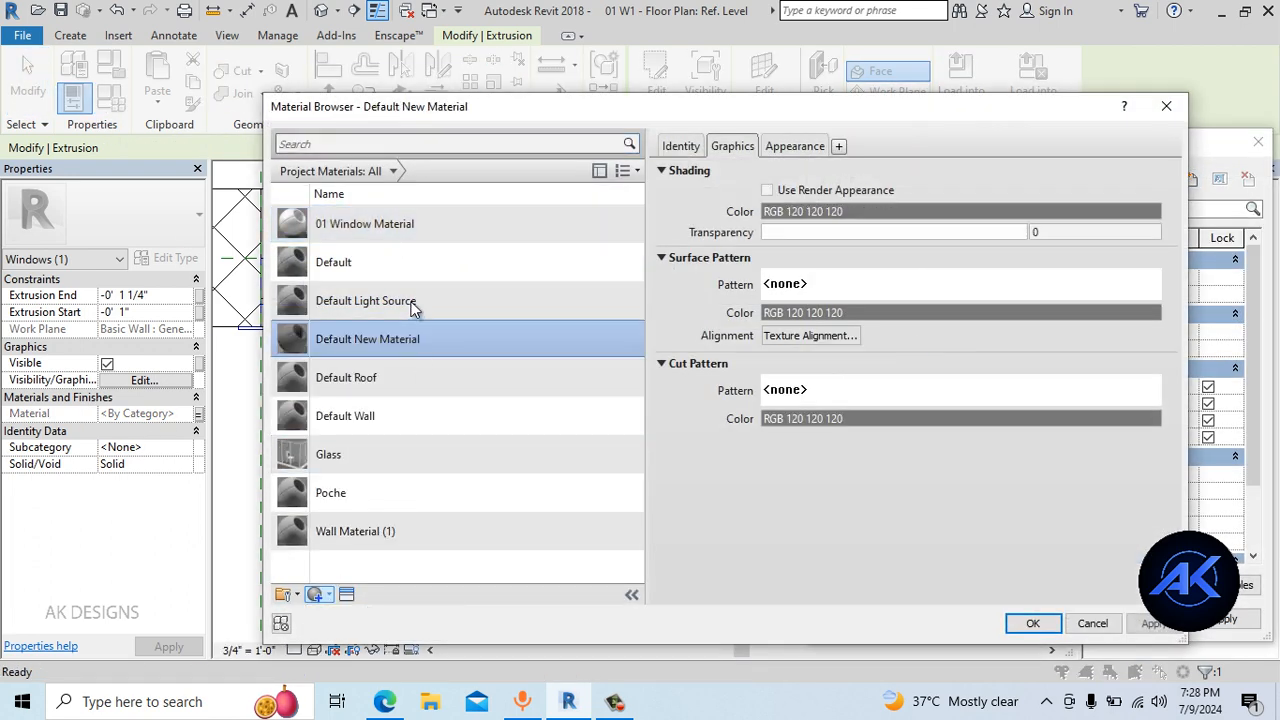
right_click(412, 346)
click(479, 395)
text(02 G)
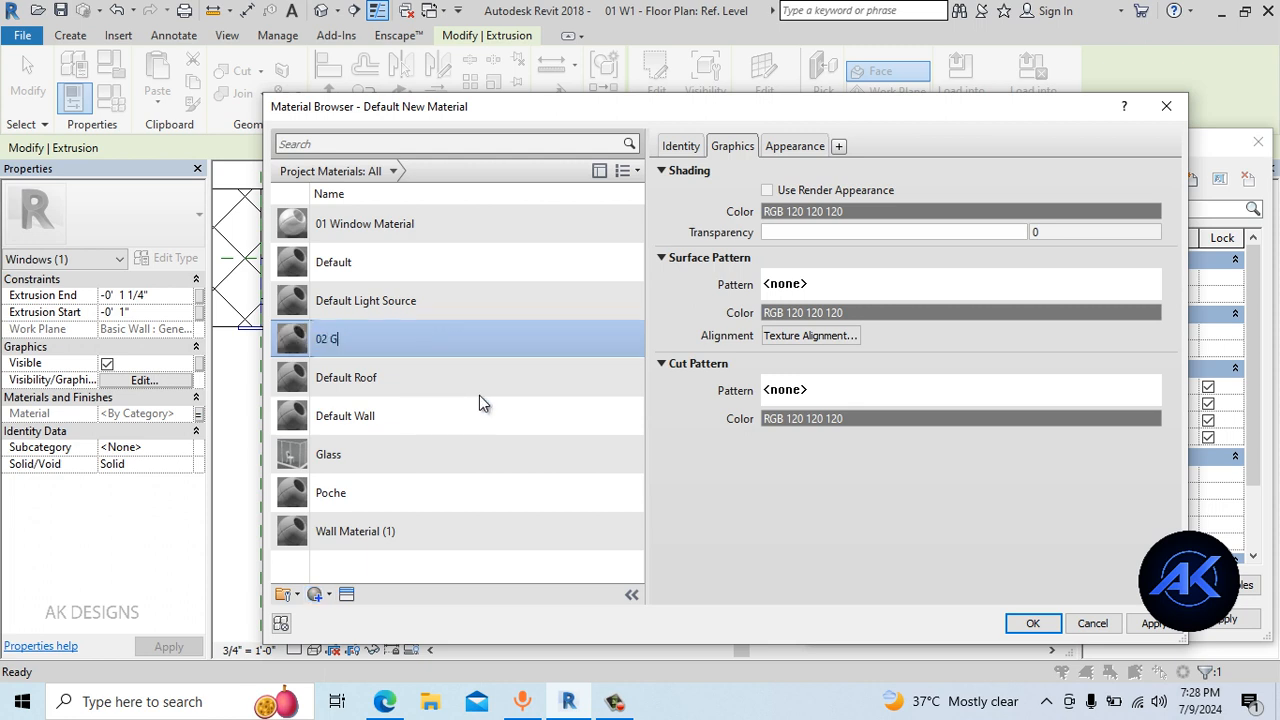
text(lass Material)
key(Return)
click(434, 258)
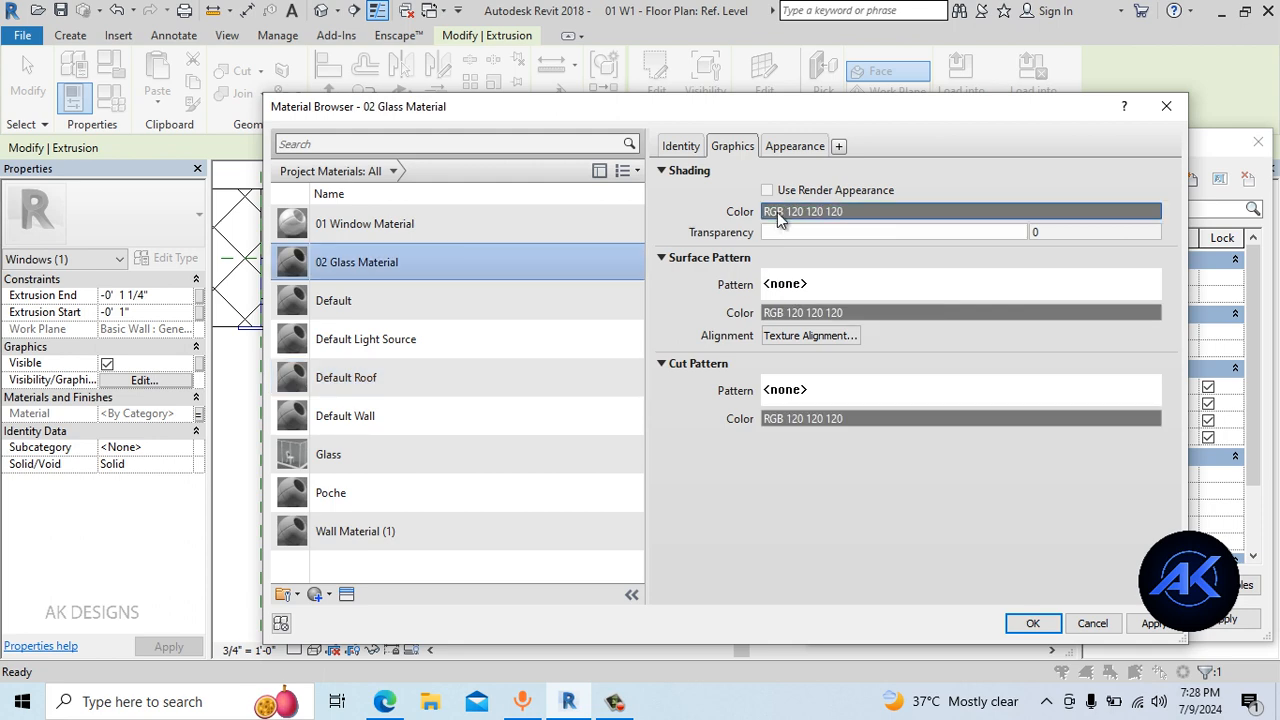
Use the render appearance for 02 Glass Material's shading, give it the Clear - Green glass asset, and apply the family type changes
click(805, 190)
click(795, 146)
click(346, 594)
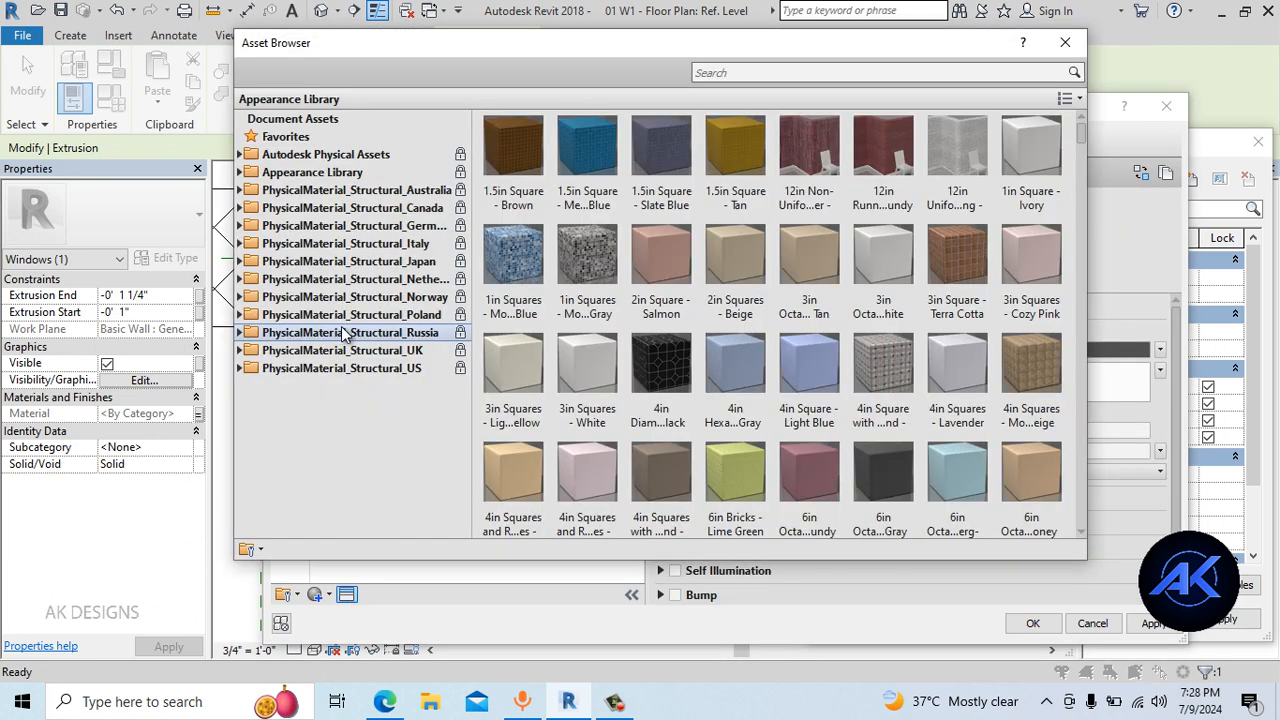
click(244, 173)
click(284, 297)
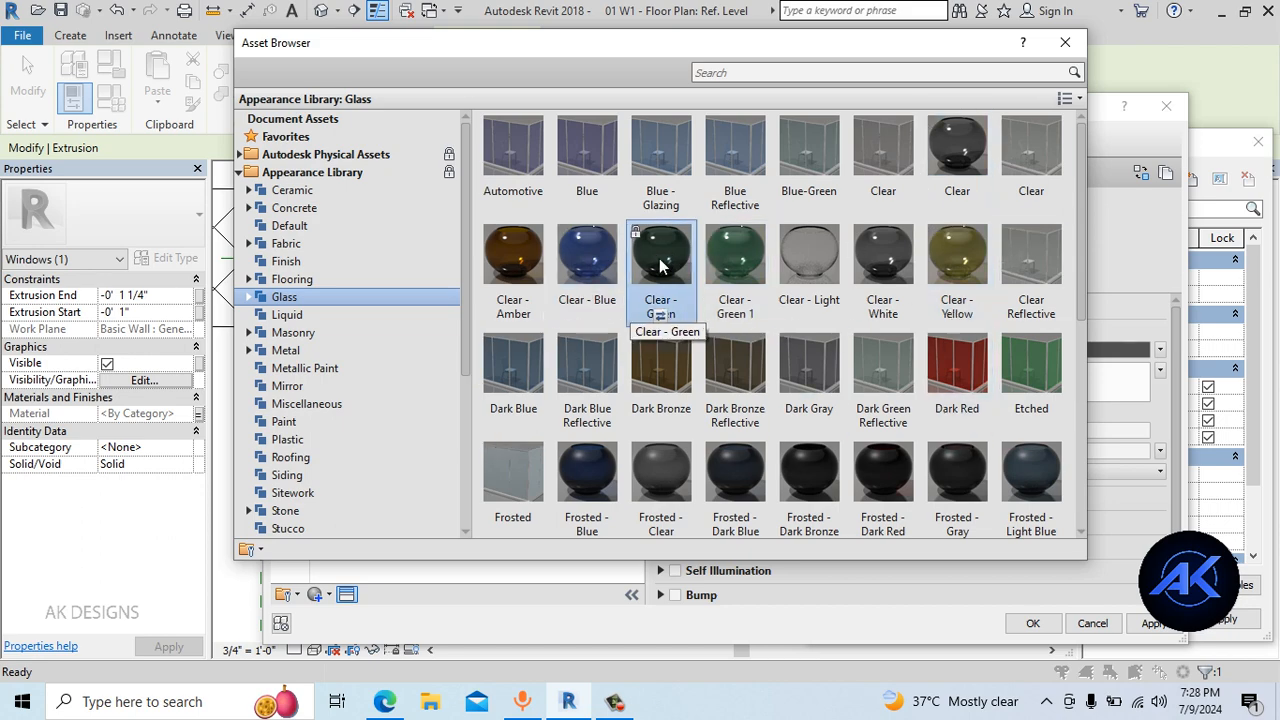
click(1066, 44)
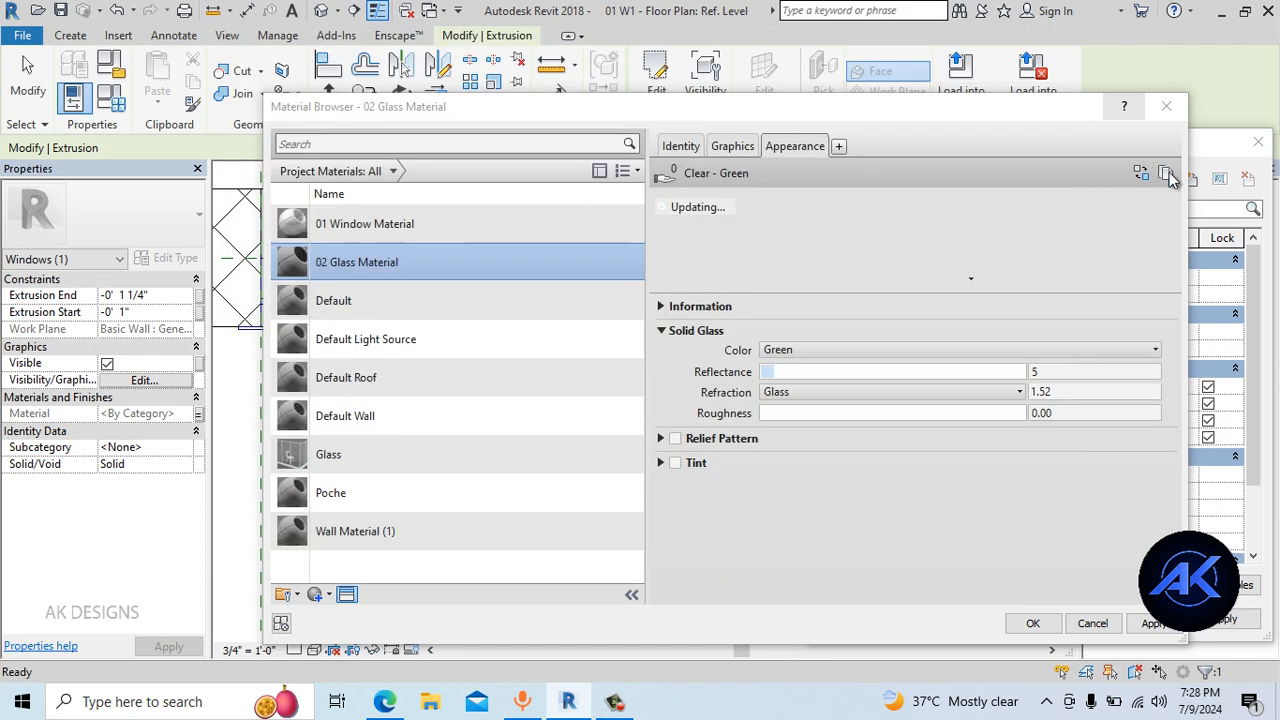
click(1153, 628)
click(1034, 624)
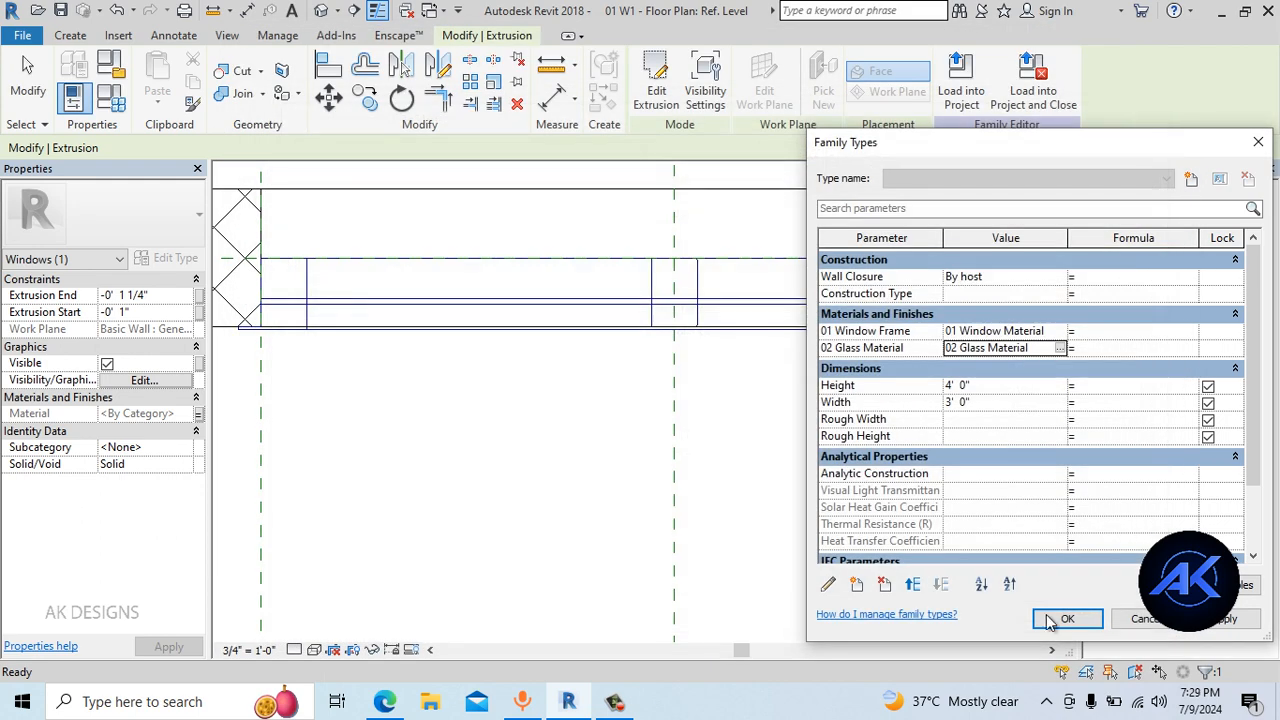
click(1068, 619)
Examine the window's frame, mullion and glass pane in the 3D view from several angles
click(757, 437)
click(321, 10)
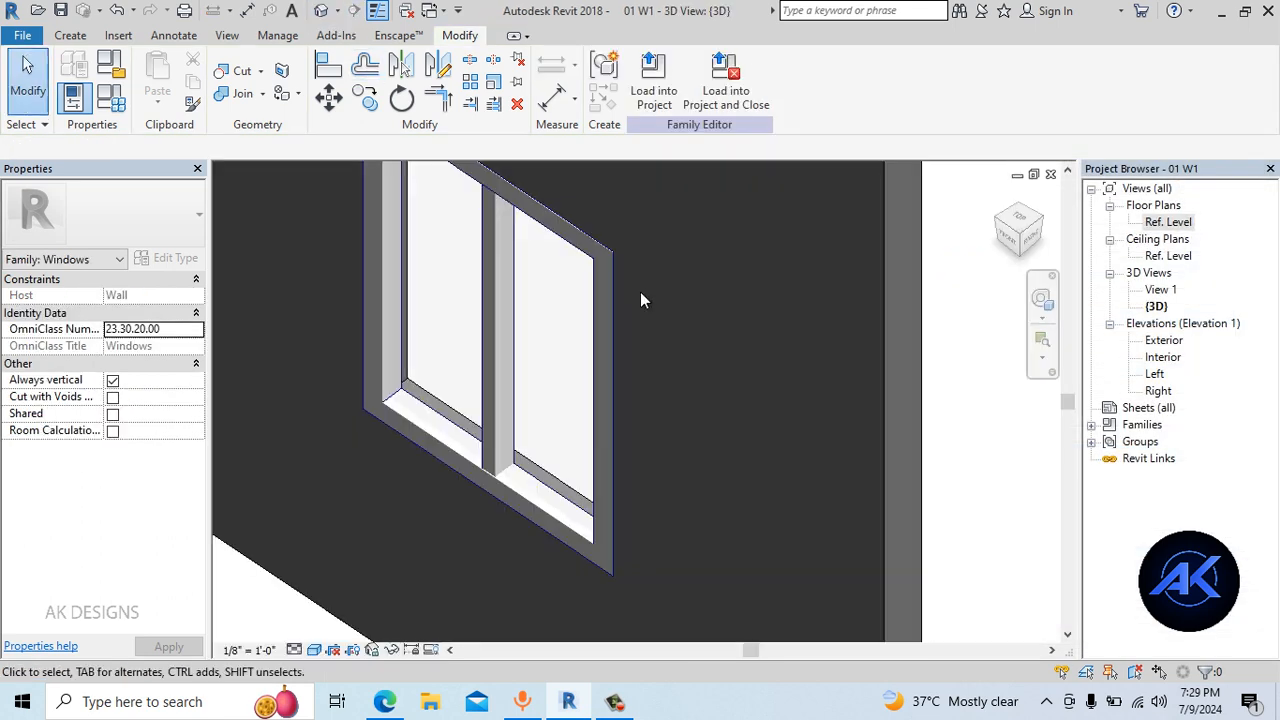
shift+middle_drag(648, 470, 700, 488)
scroll(498, 436, down, 2)
scroll(566, 470, down, 2)
scroll(506, 490, up, 4)
scroll(514, 329, up, 6)
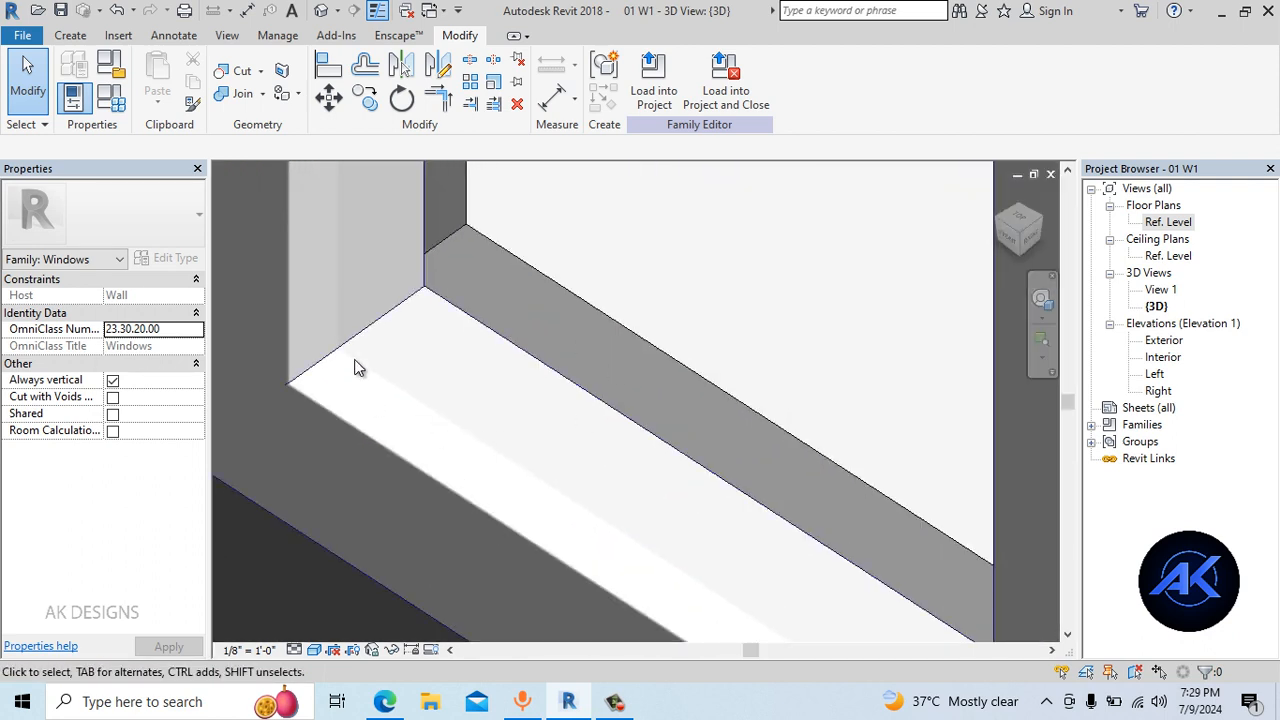
scroll(448, 357, down, 5)
shift+middle_drag(534, 371, 666, 417)
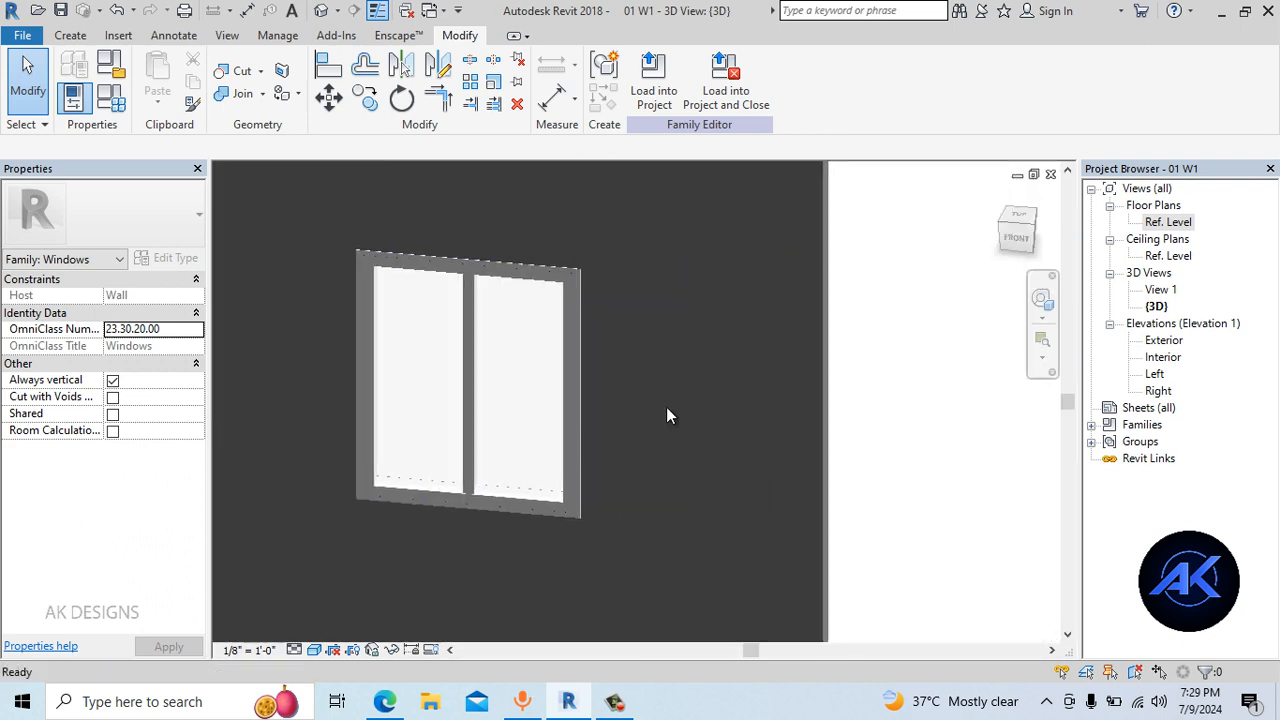
scroll(600, 360, up, 2)
shift+middle_drag(386, 486, 558, 392)
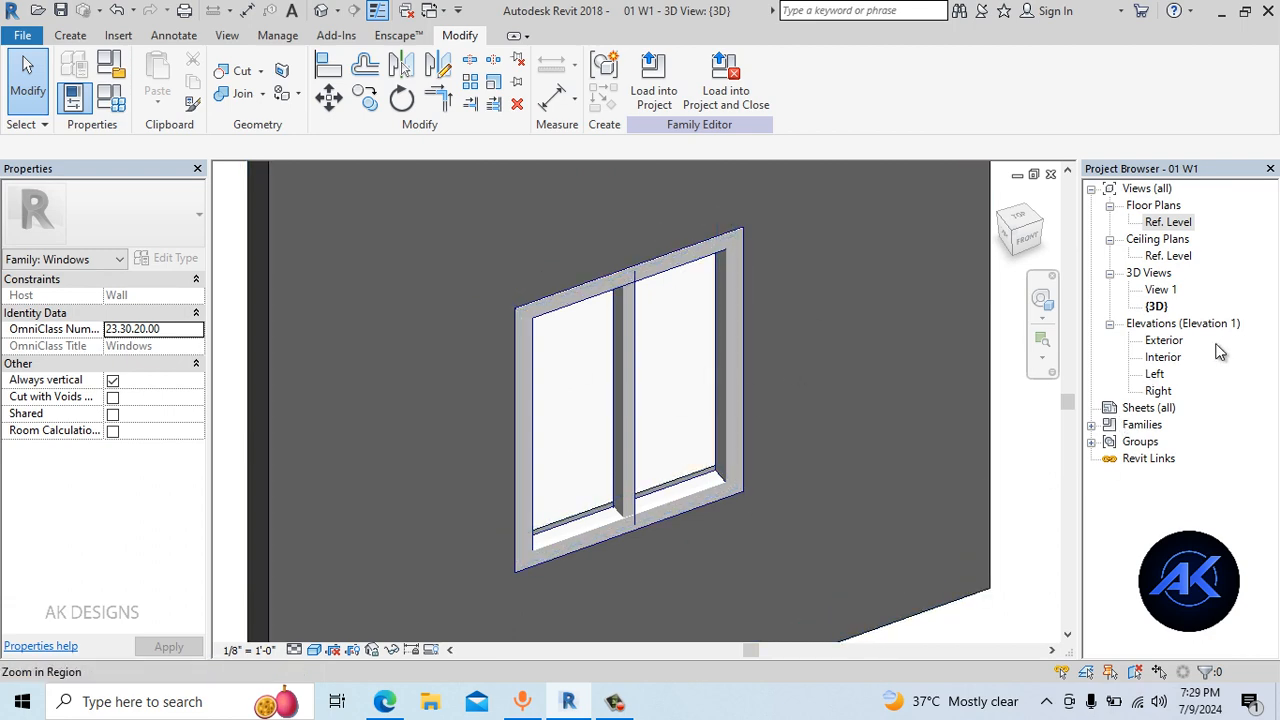
Start a sweep in the Interior elevation and set its work plane by picking the host wall
double_click(1165, 357)
click(72, 36)
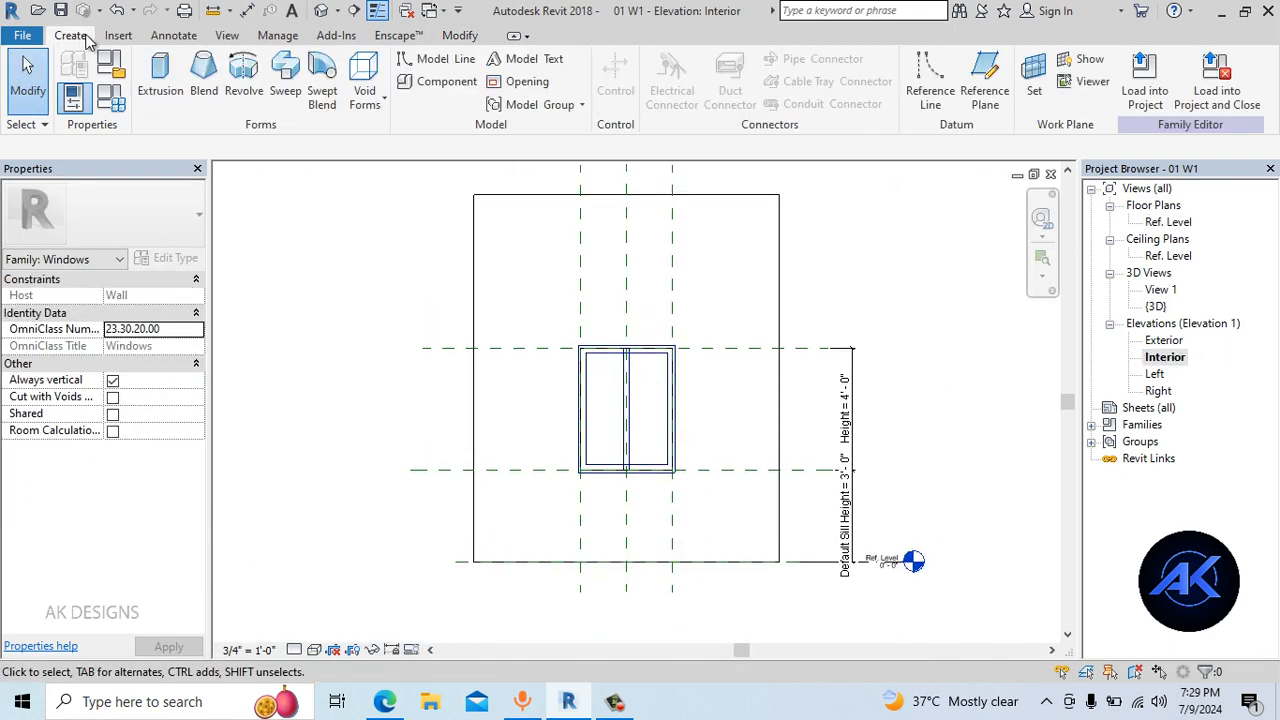
click(285, 85)
scroll(626, 409, up, 5)
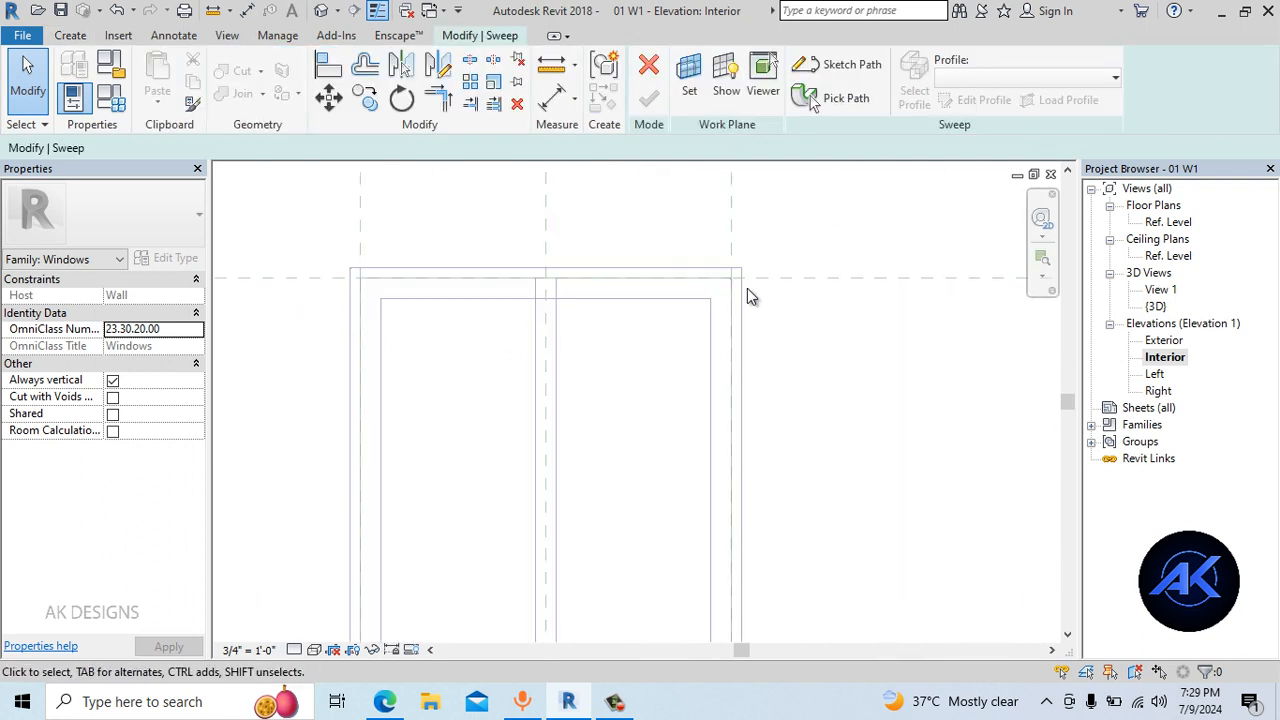
click(689, 78)
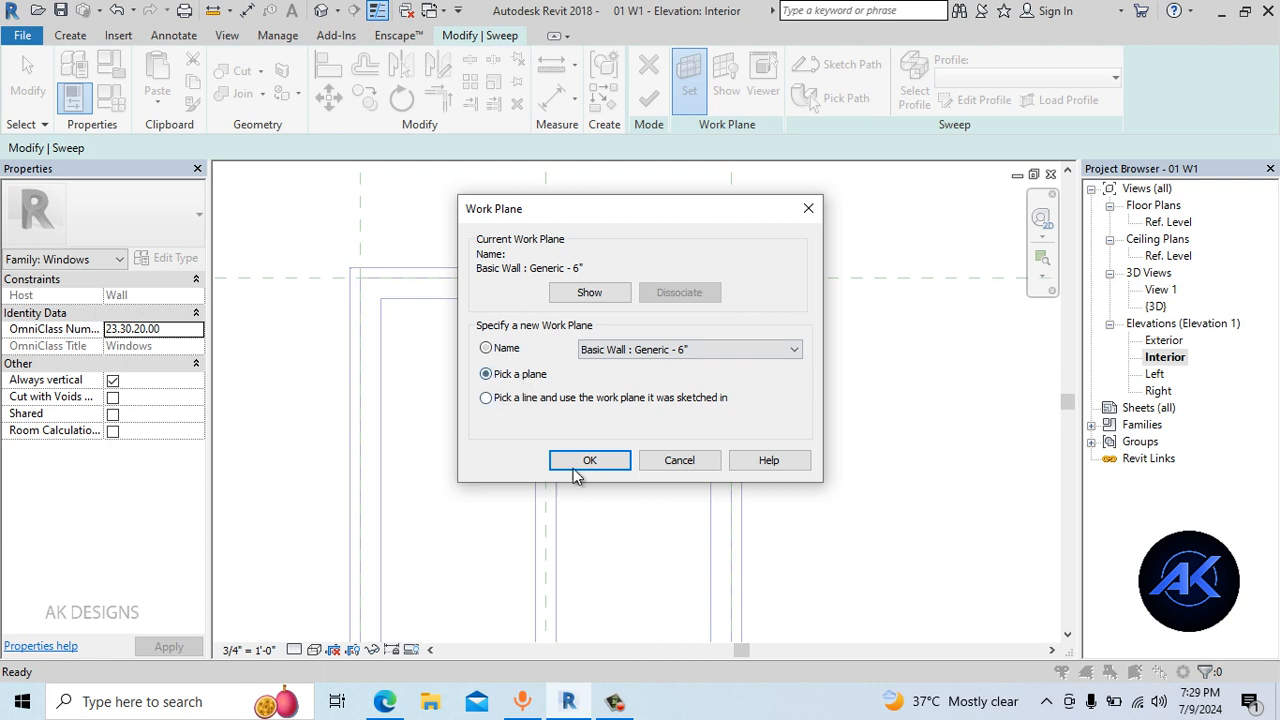
click(578, 462)
scroll(583, 451, down, 2)
click(366, 337)
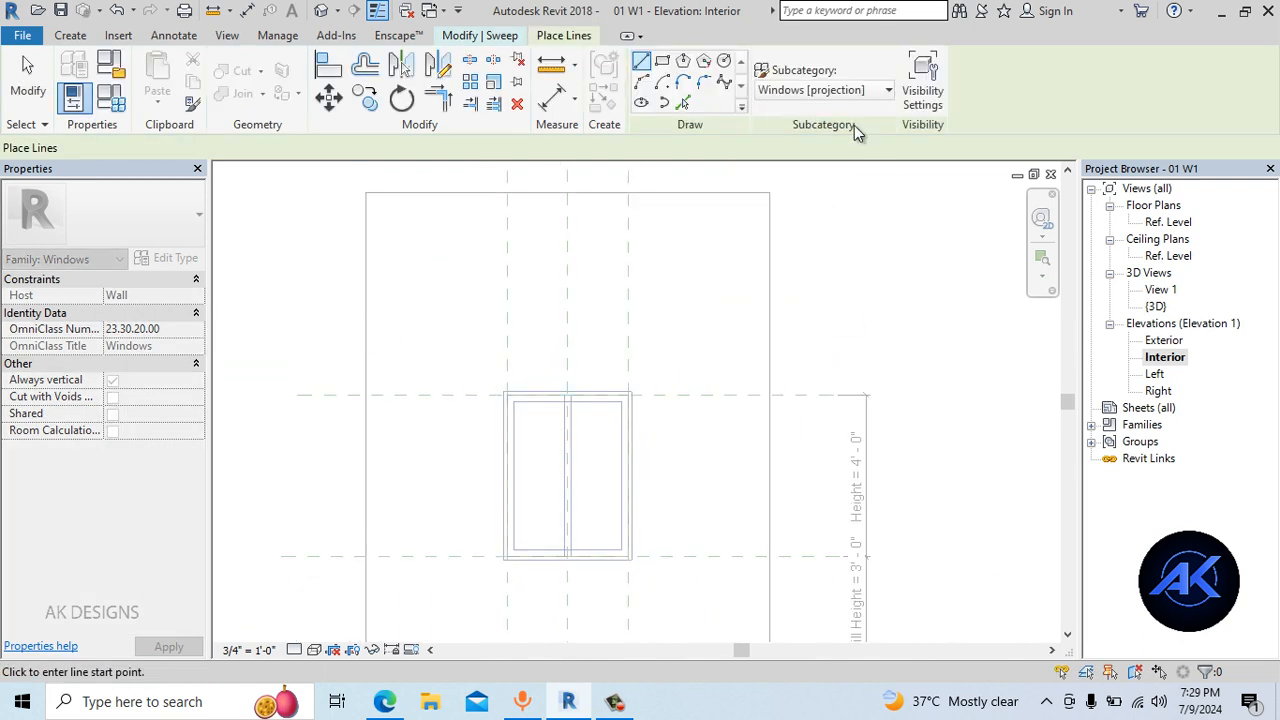
Sketch a straight horizontal sweep path between the two width reference planes, just below the frame's head, and finish the path
click(499, 37)
click(818, 66)
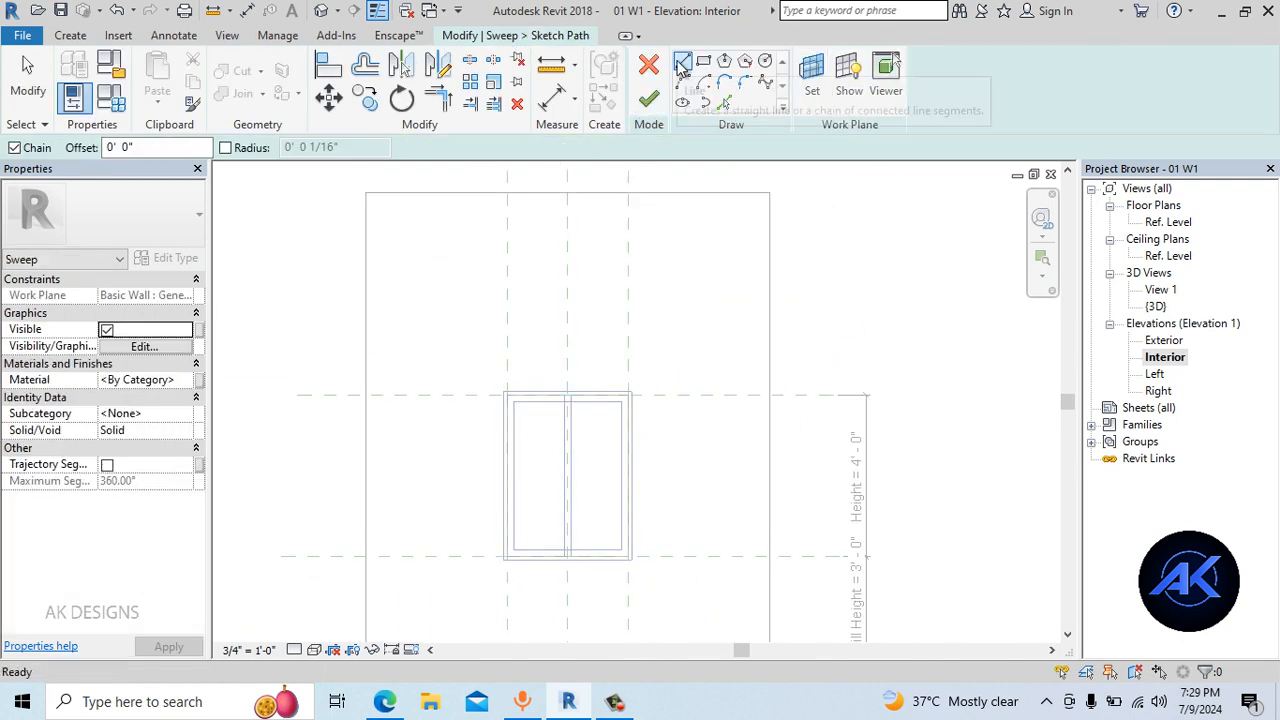
click(681, 64)
scroll(500, 430, up, 3)
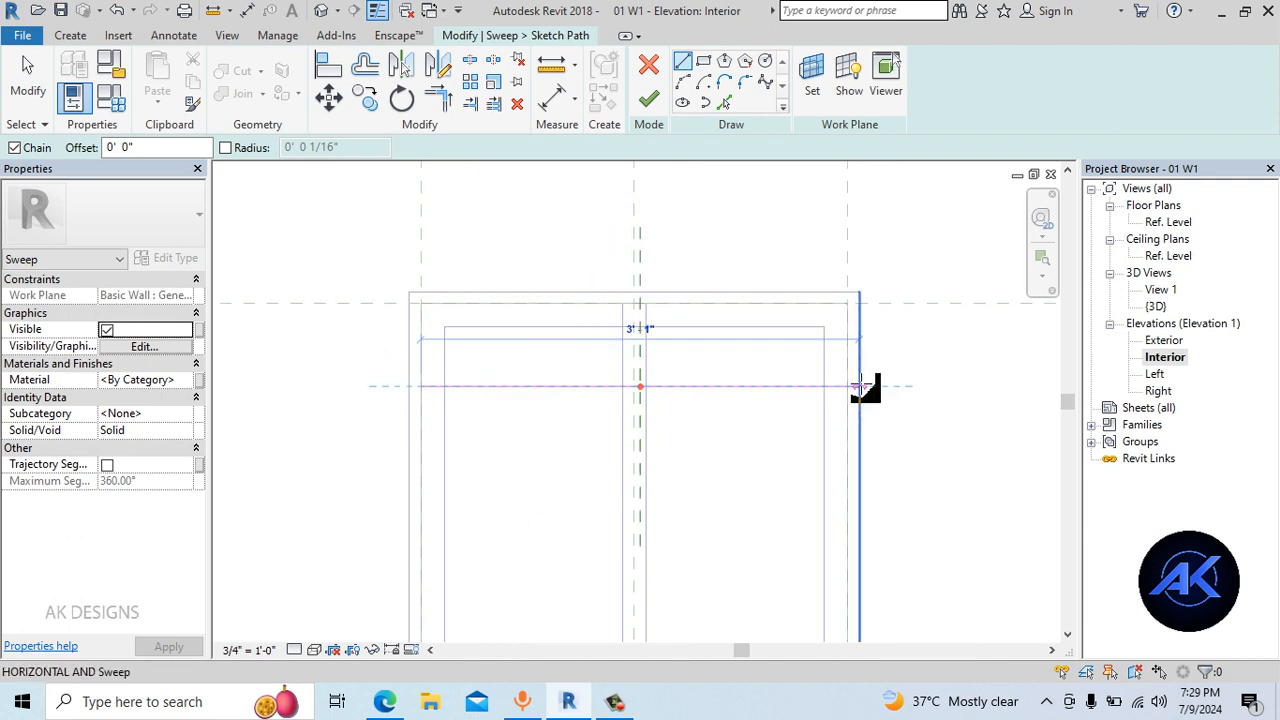
click(848, 386)
key(Escape)
key(Escape)
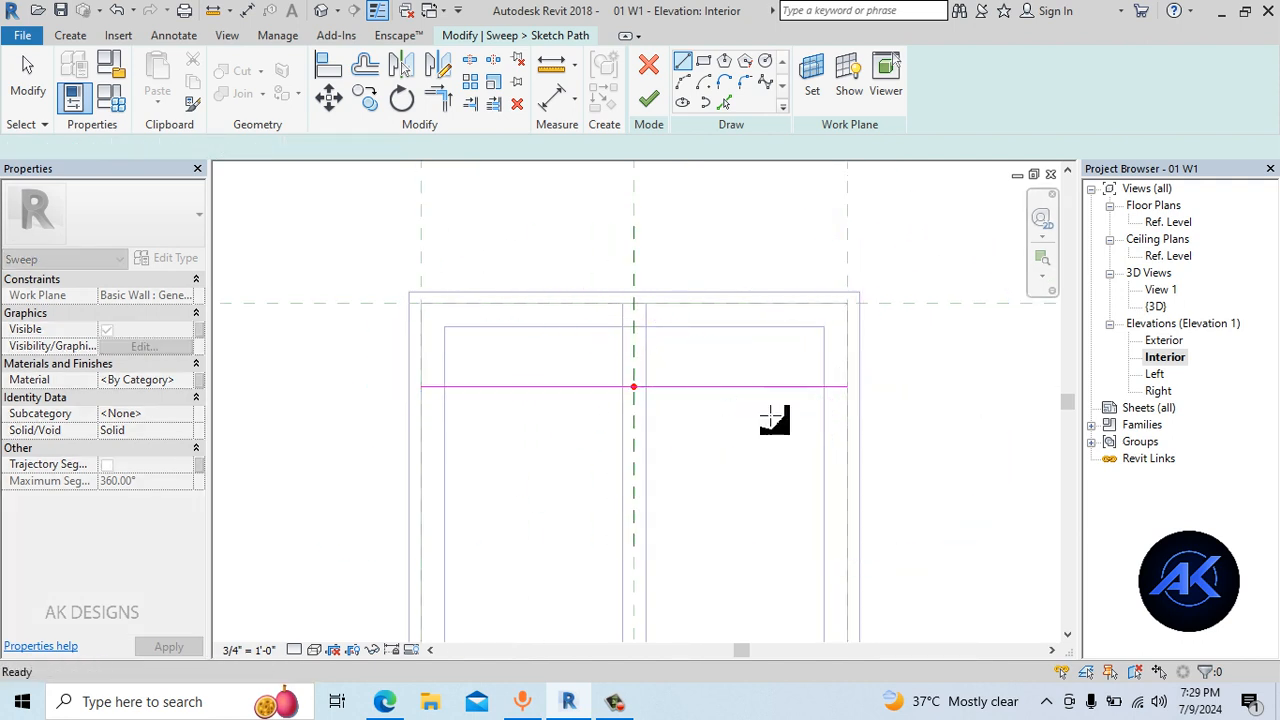
mouse_move(556, 400)
middle_down()
mouse_move(507, 361)
mouse_move(452, 409)
mouse_move(514, 412)
middle_up()
scroll(460, 408, up, 2)
click(591, 216)
click(649, 103)
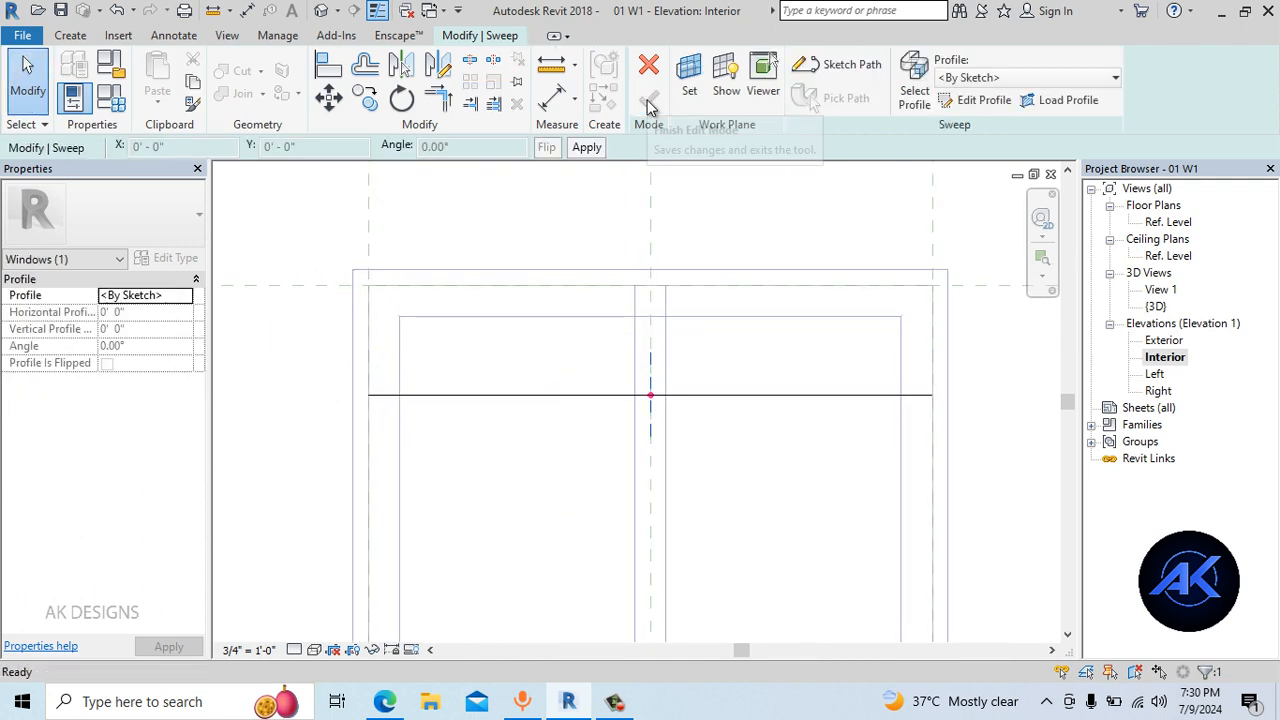
Edit the sweep profile in Elevation: Left and draw a square about 1/4" wide beside the glass, just above the path's level
click(975, 100)
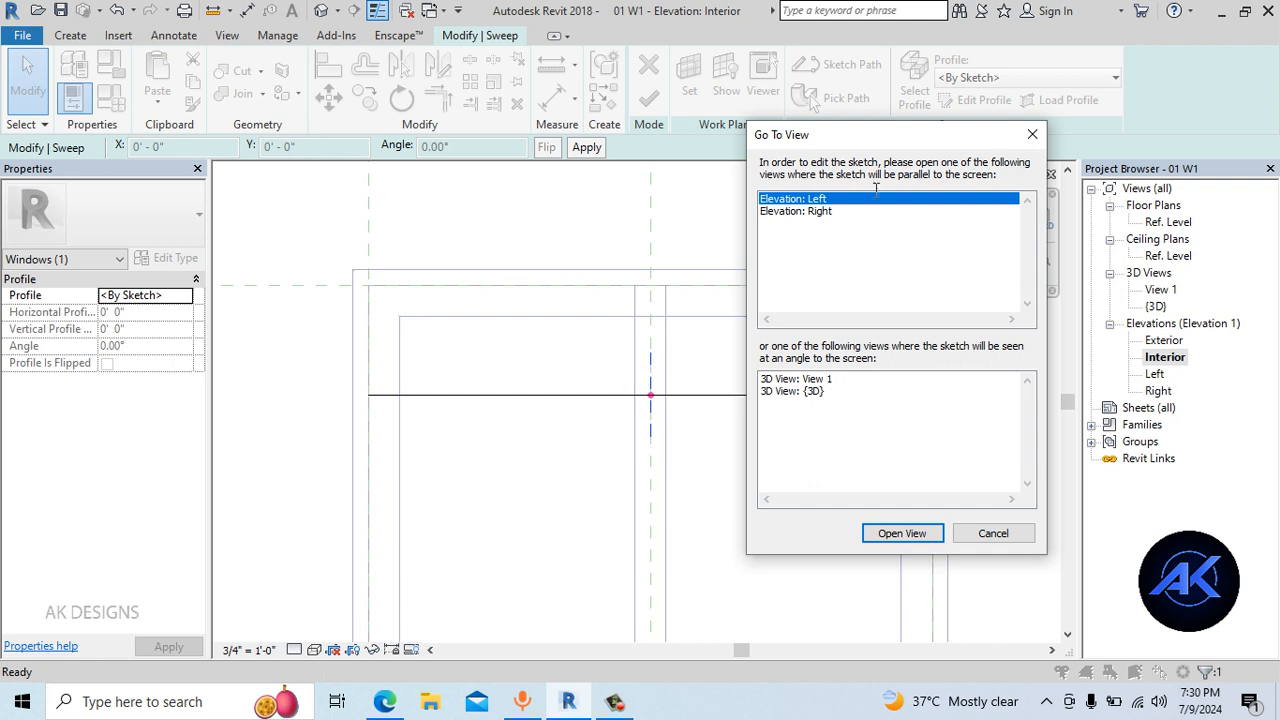
click(886, 536)
middle_drag(663, 400, 544, 394)
scroll(583, 508, up, 3)
scroll(493, 394, up, 2)
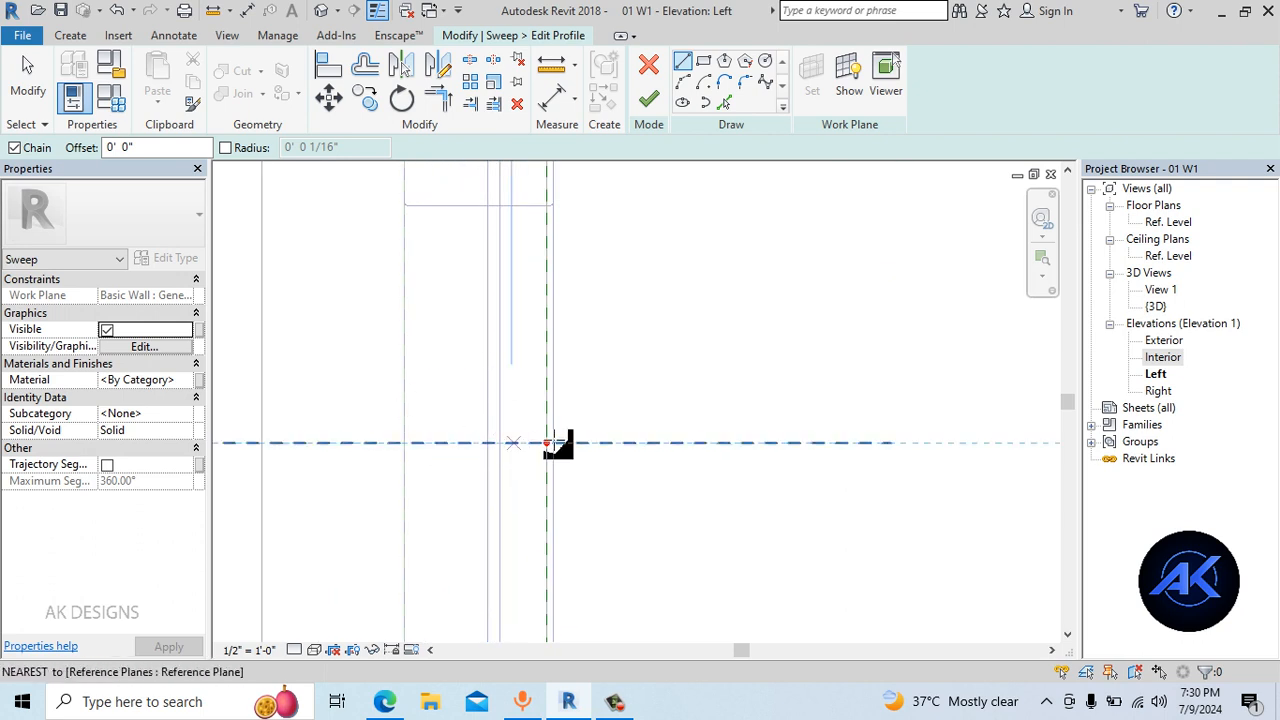
scroll(505, 443, up, 2)
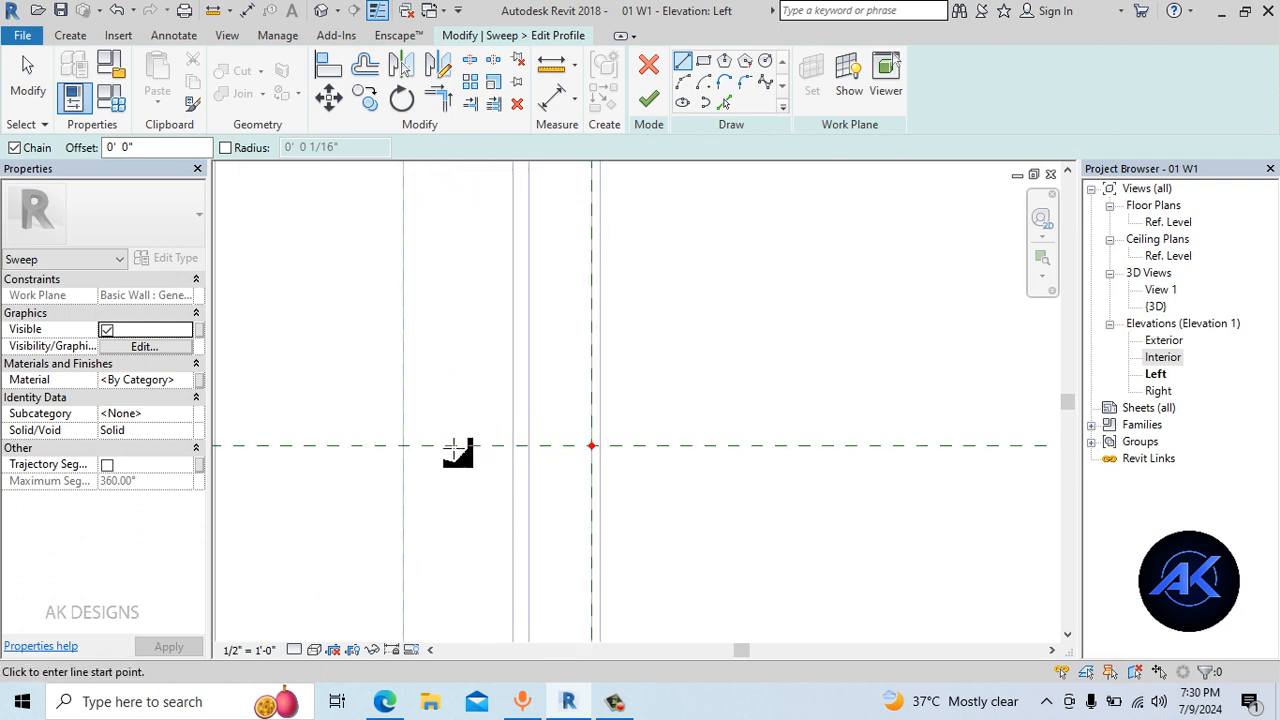
click(705, 62)
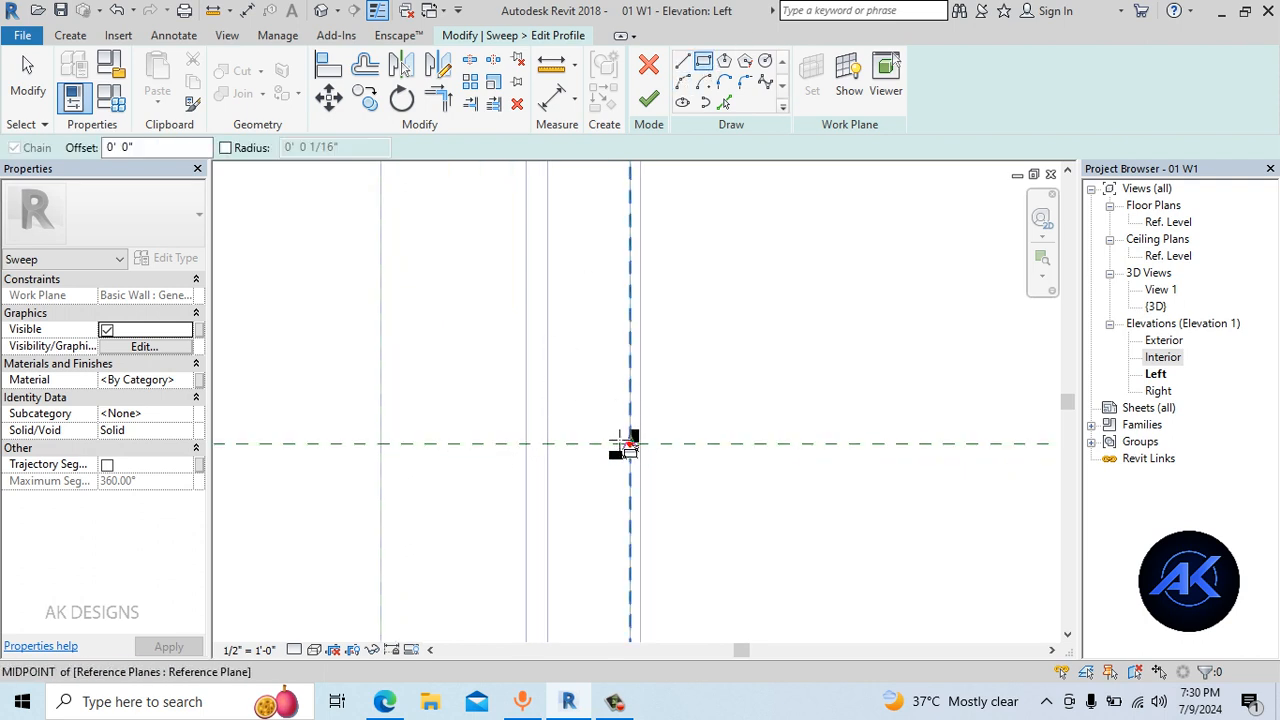
click(454, 410)
click(474, 430)
scroll(476, 424, up, 1)
key(Escape)
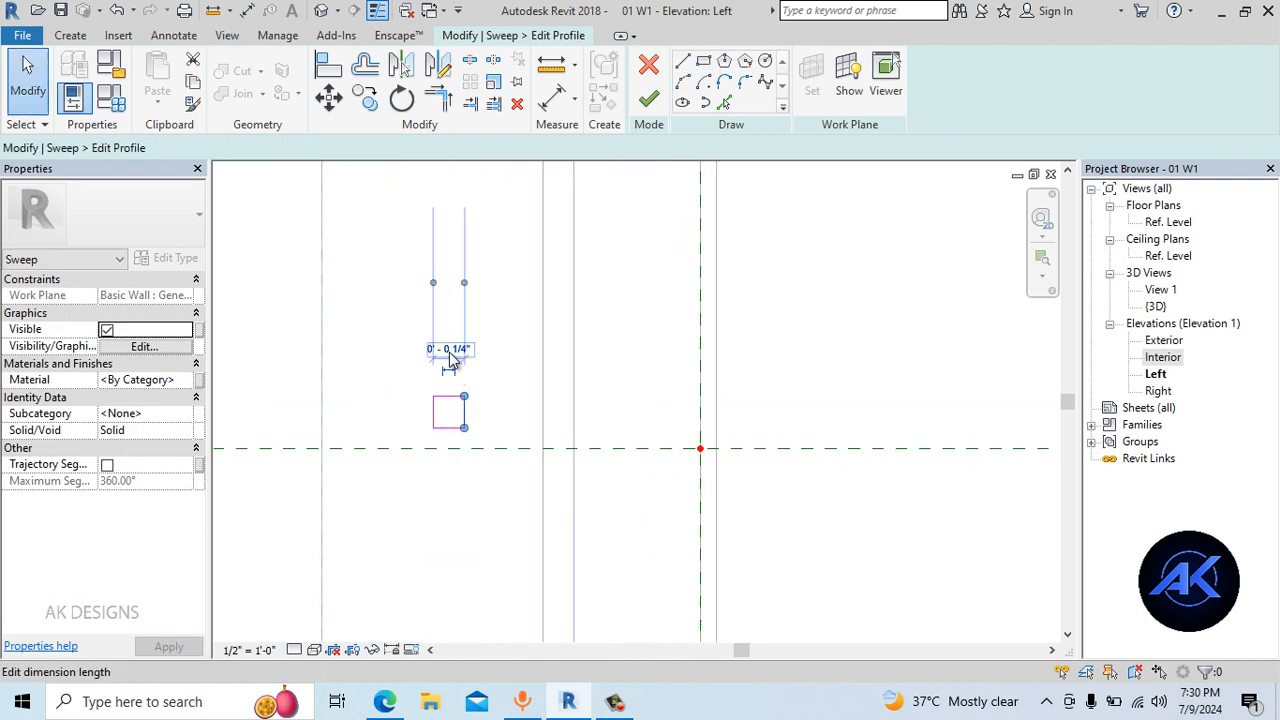
Set the square profile's width to 0' 0 1/4" and check its height dimension
click(448, 351)
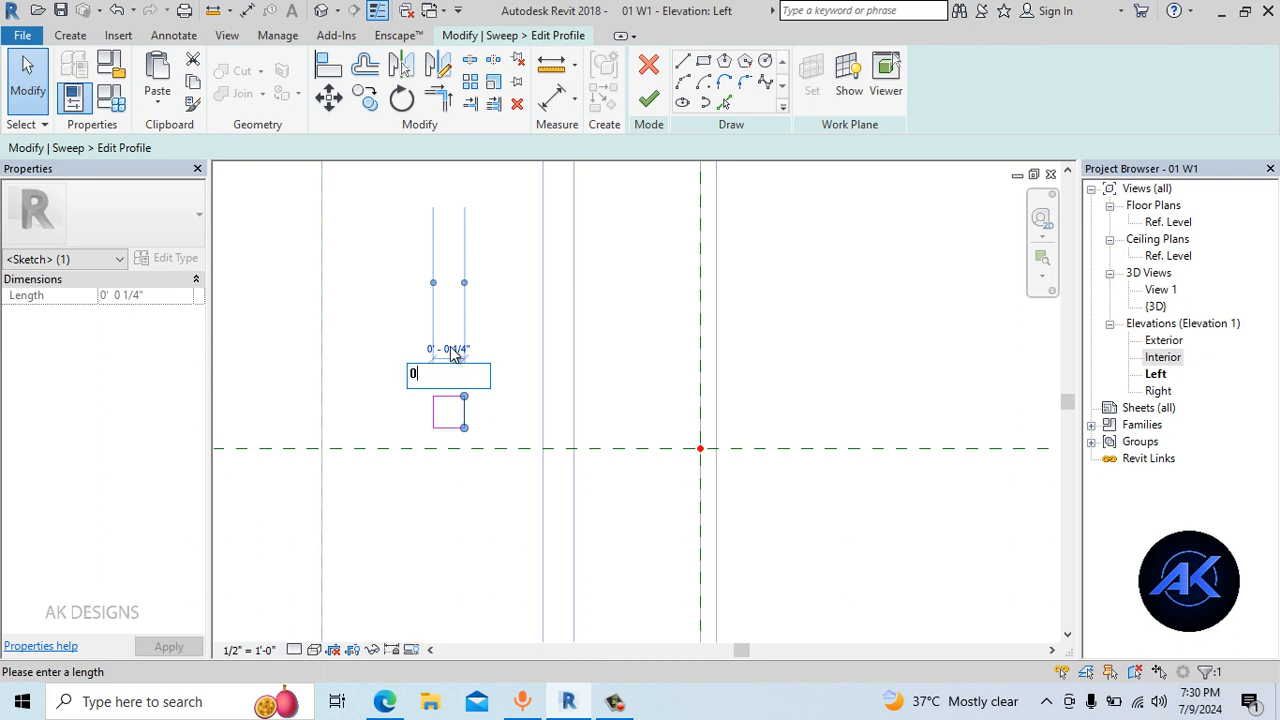
scroll(489, 452, up, 1)
click(435, 378)
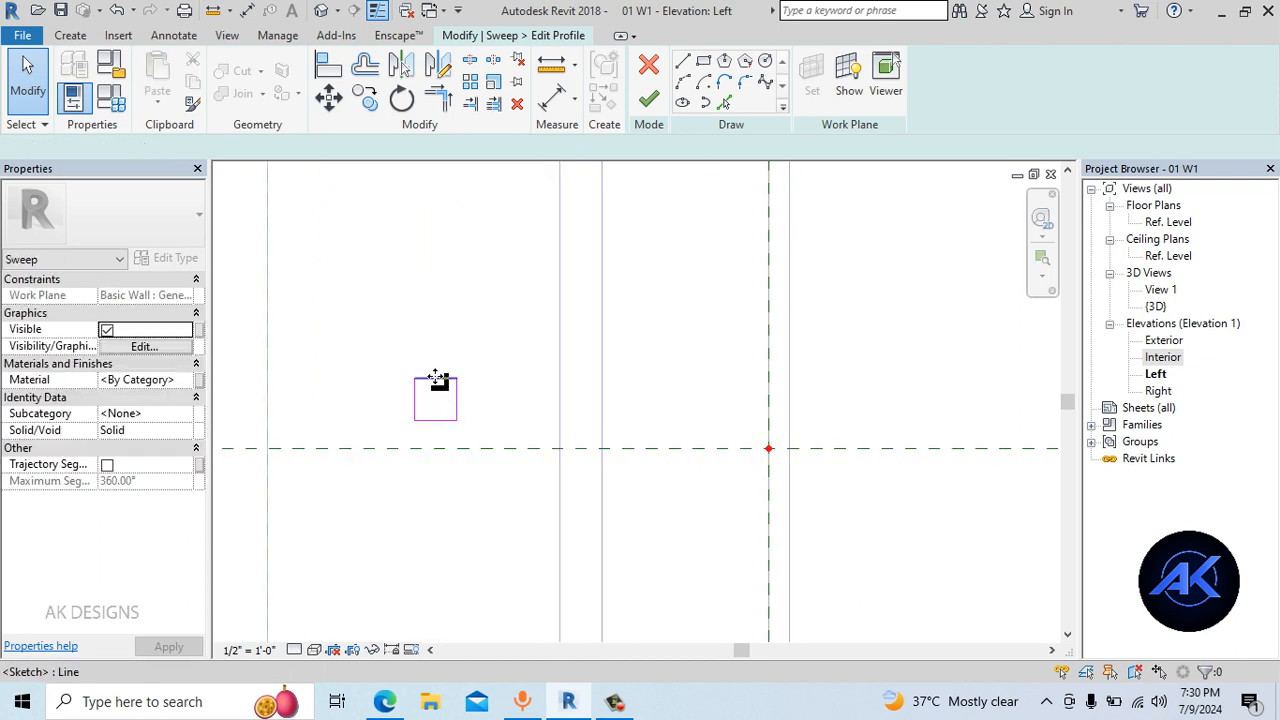
click(371, 397)
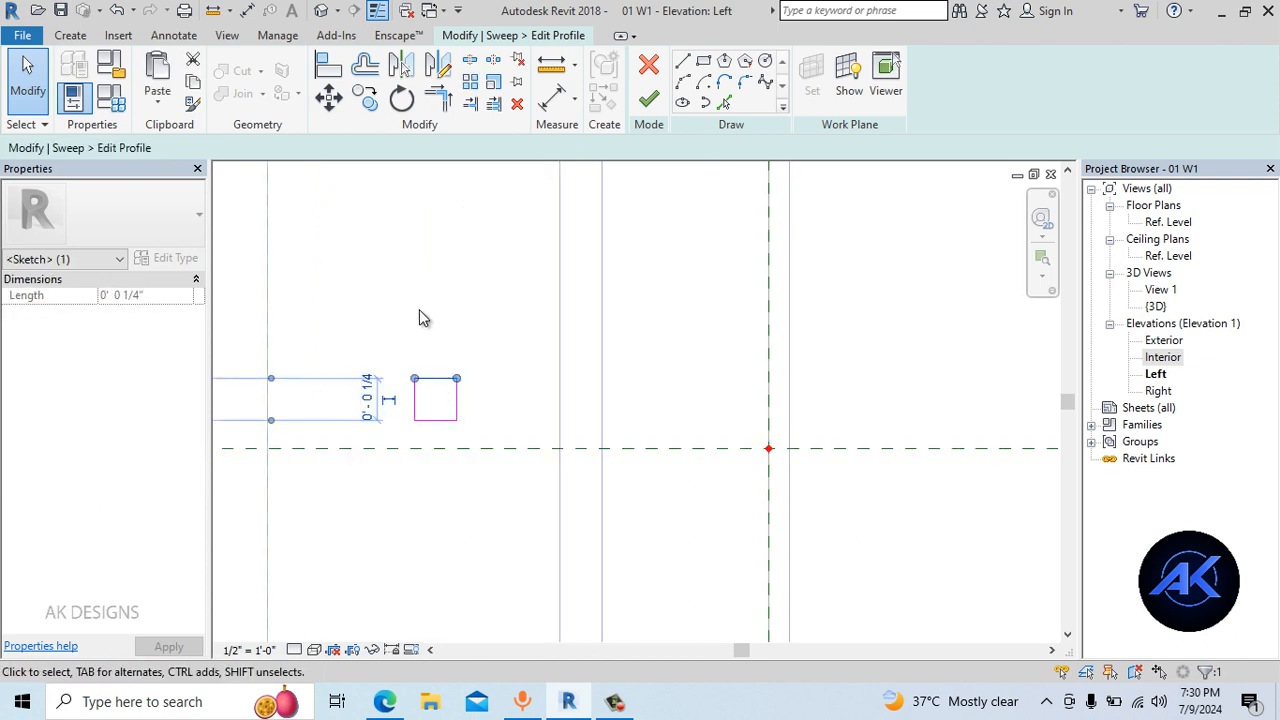
Move the square profile so it is centred on the path's level and touches the glass pane's outer face
drag(354, 314, 491, 451)
click(329, 97)
click(456, 399)
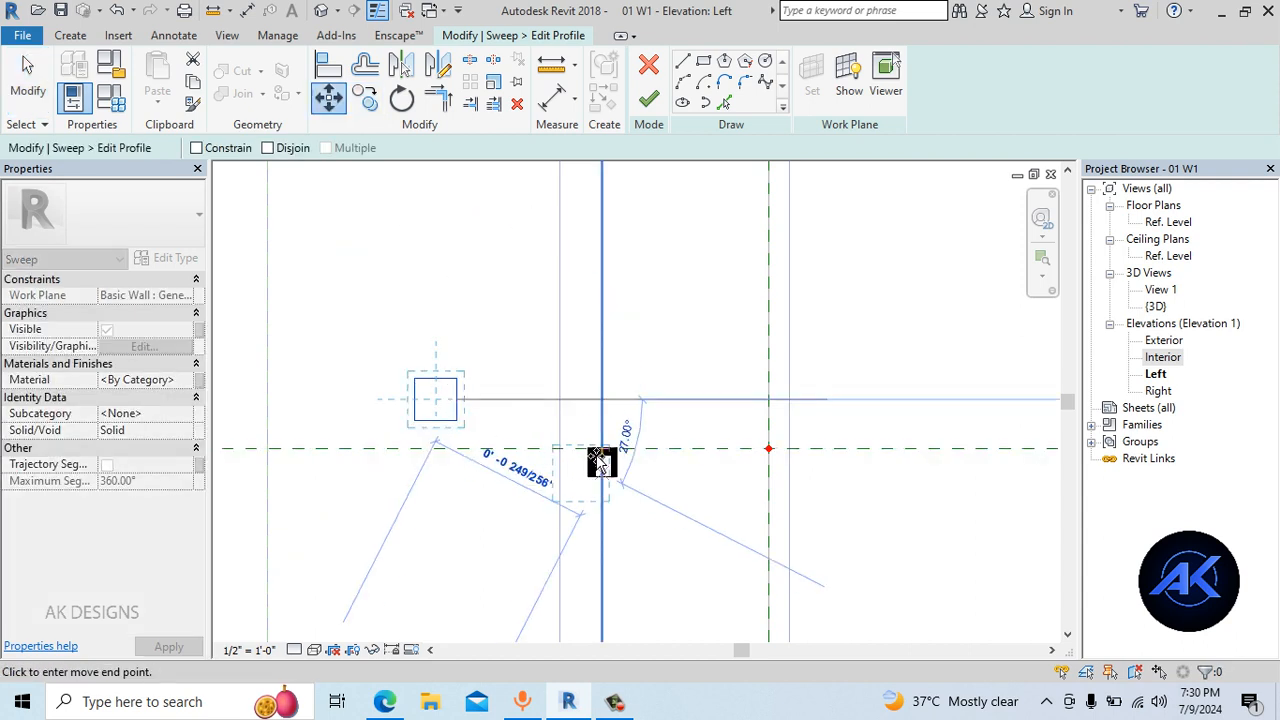
click(601, 449)
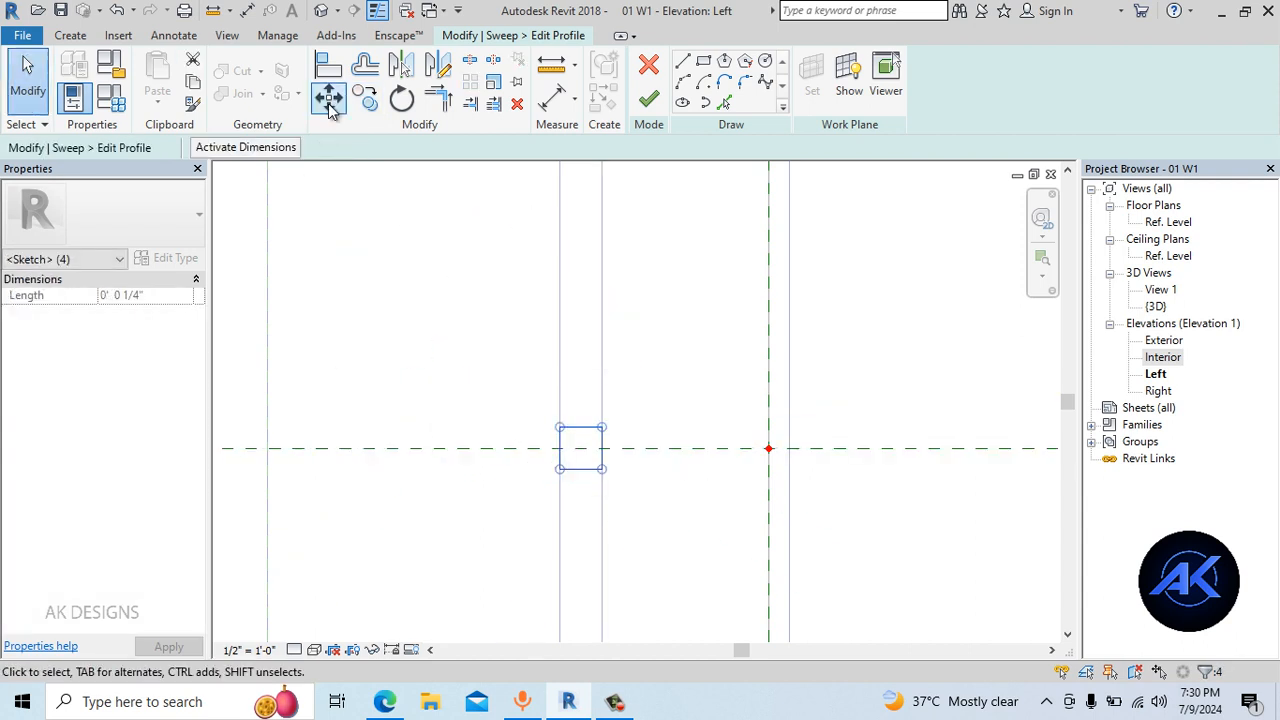
click(329, 97)
click(603, 449)
click(561, 449)
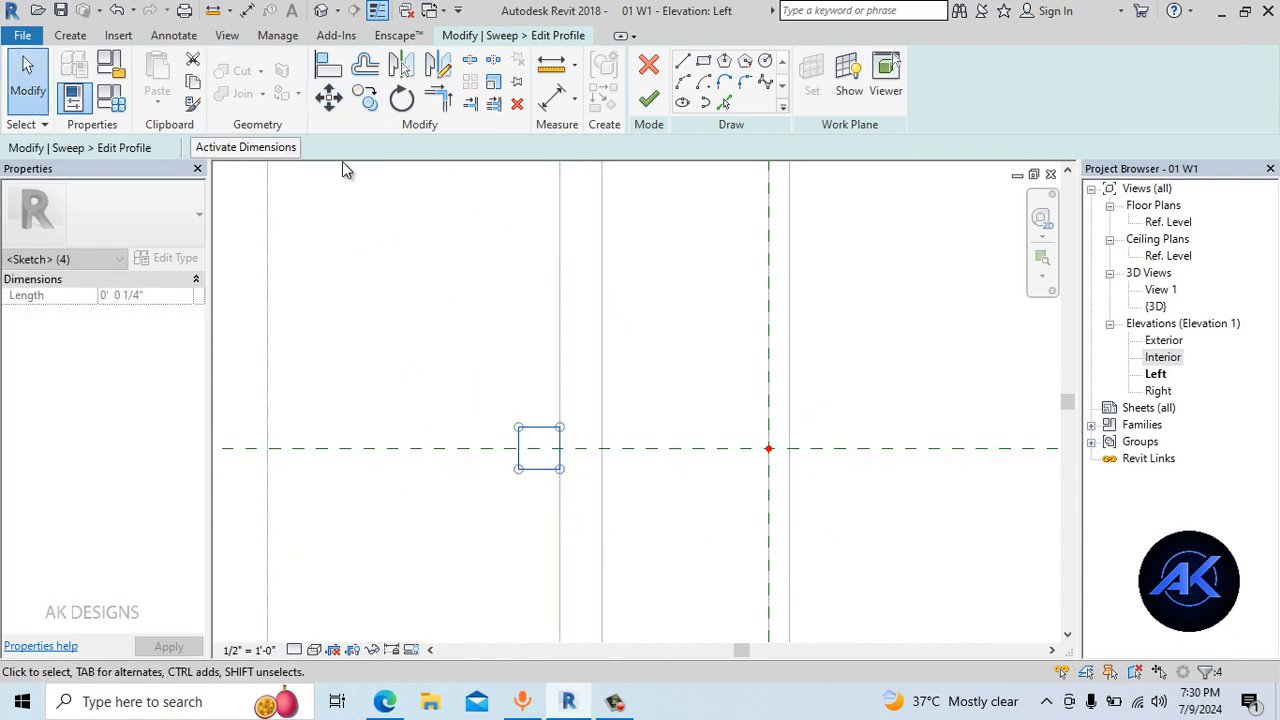
Move the square profile 1" horizontally away from the glass pane
click(329, 97)
click(560, 288)
text(1")
key(Return)
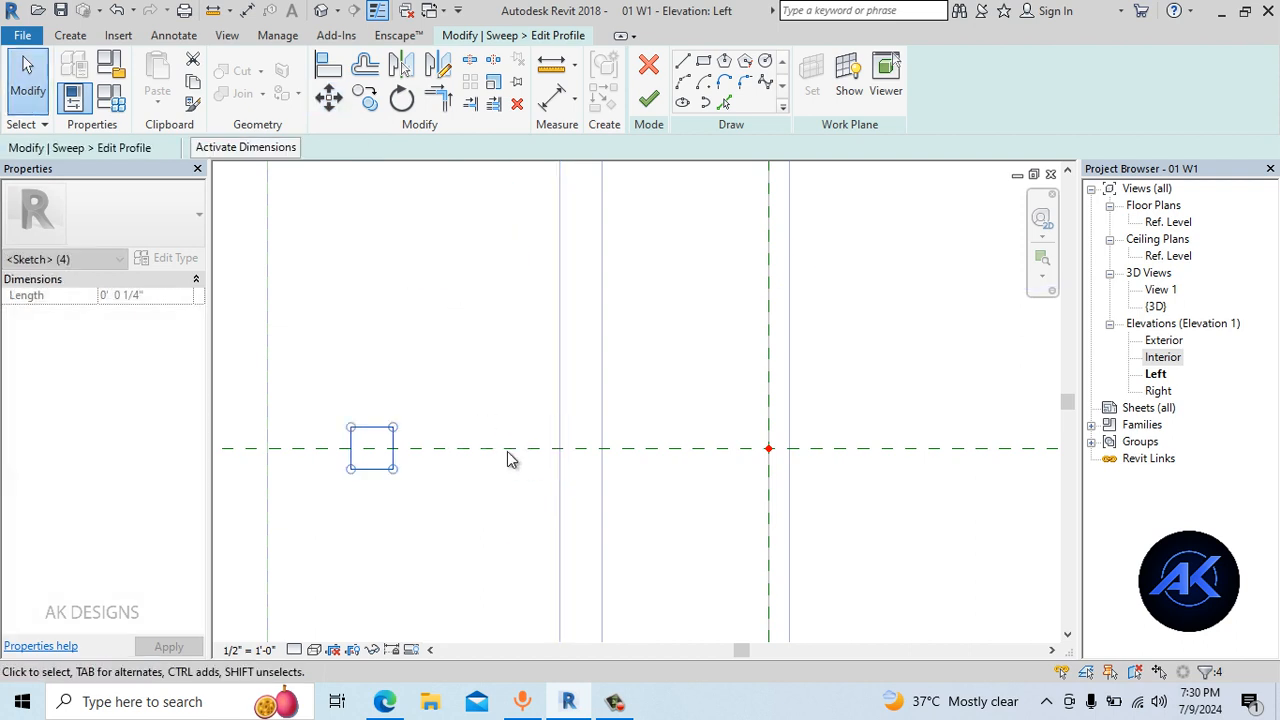
click(472, 480)
scroll(469, 482, down, 5)
middle_drag(474, 463, 478, 420)
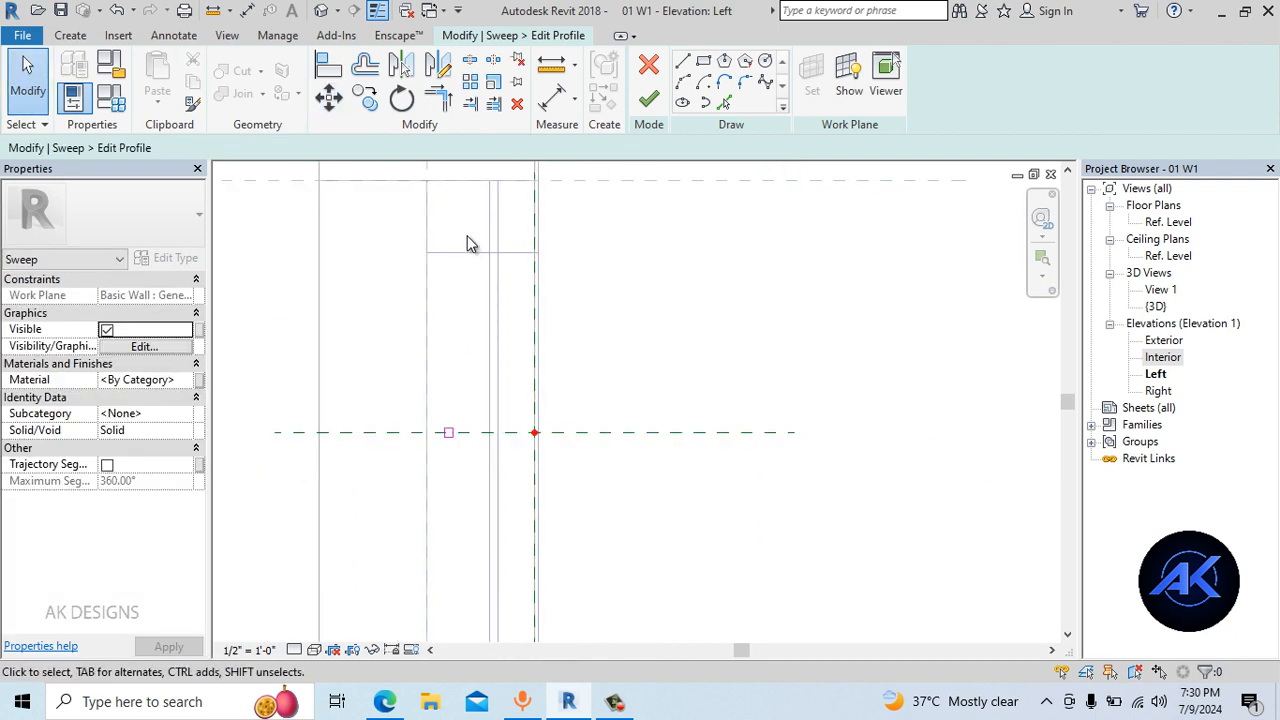
Finish the profile and the sweep, and check the horizontal bar in the 3D view
click(649, 107)
click(649, 107)
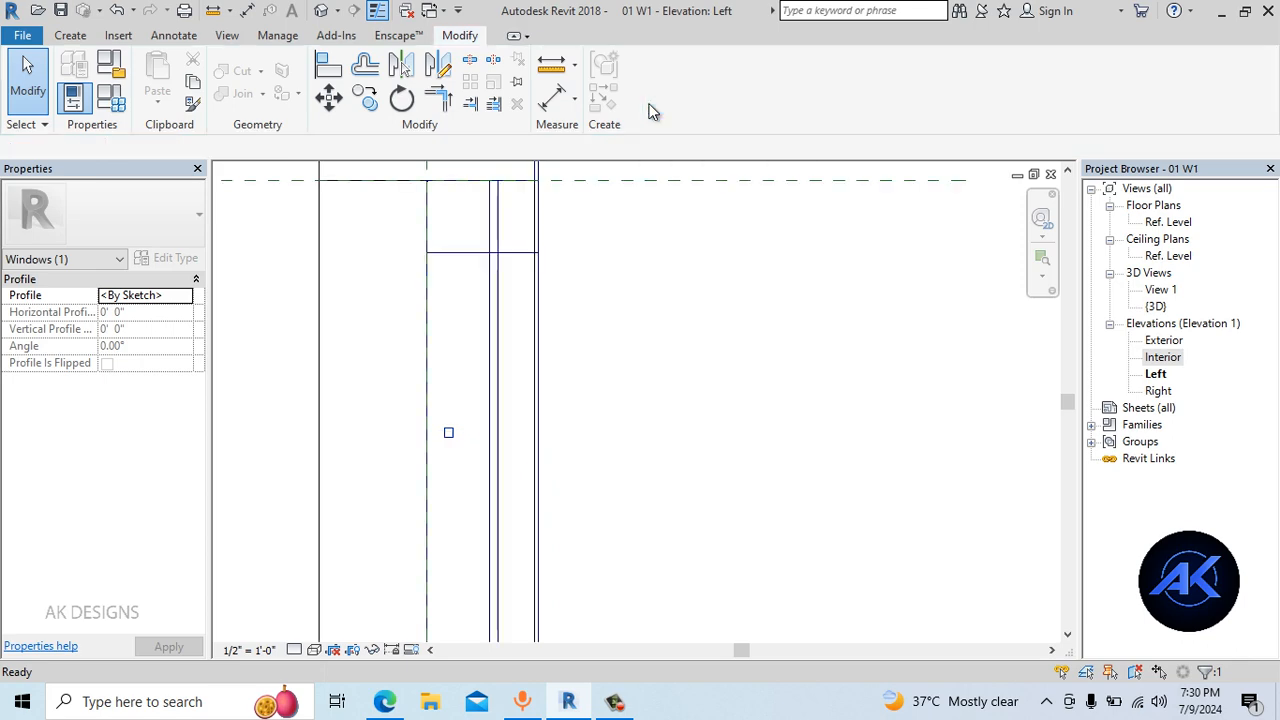
click(320, 11)
scroll(571, 314, up, 6)
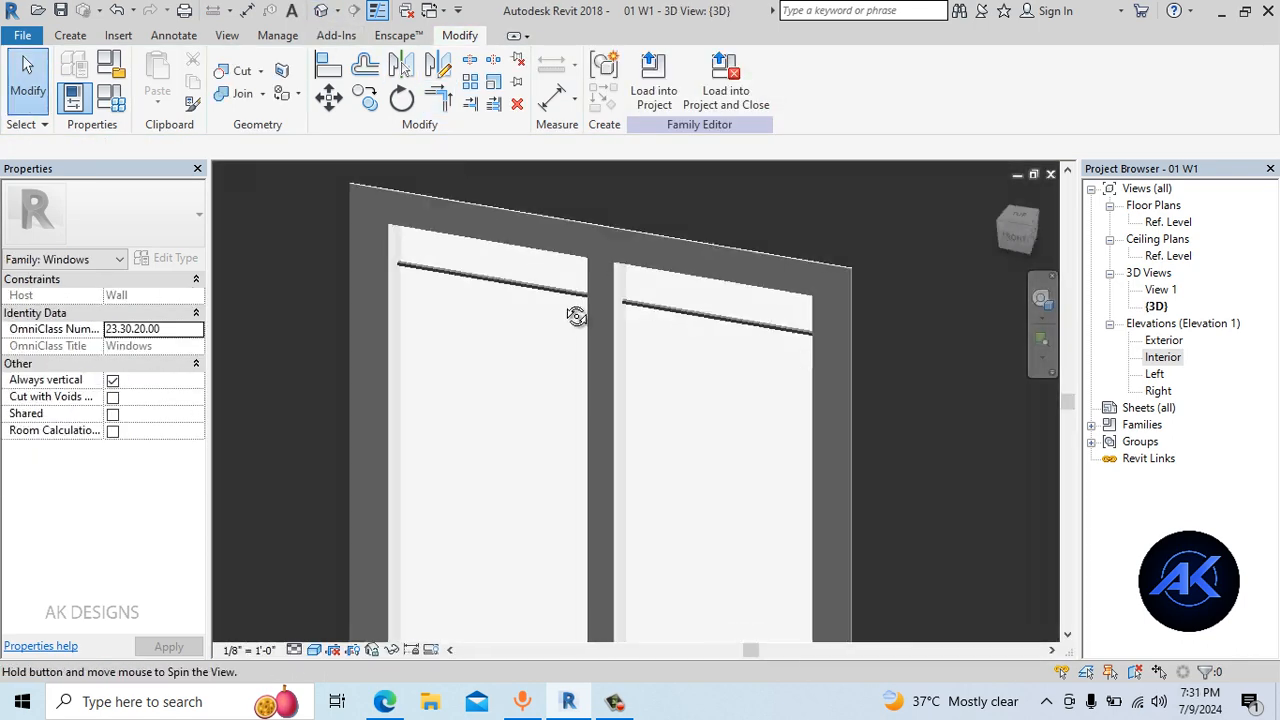
Link the horizontal bar's material to a new type parameter named 03 Grill Material, grouped under Materials and Finishes
scroll(611, 335, down, 4)
shift+middle_drag(537, 413, 1110, 385)
scroll(615, 300, up, 3)
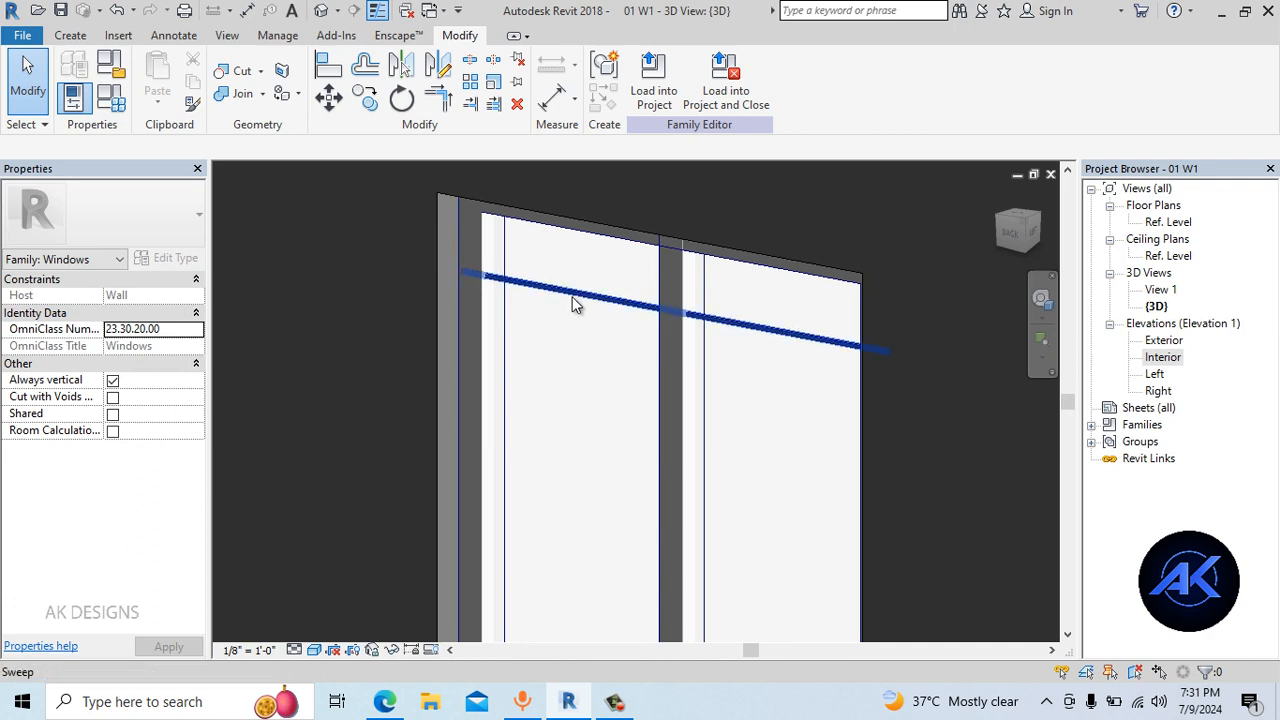
click(575, 304)
click(199, 381)
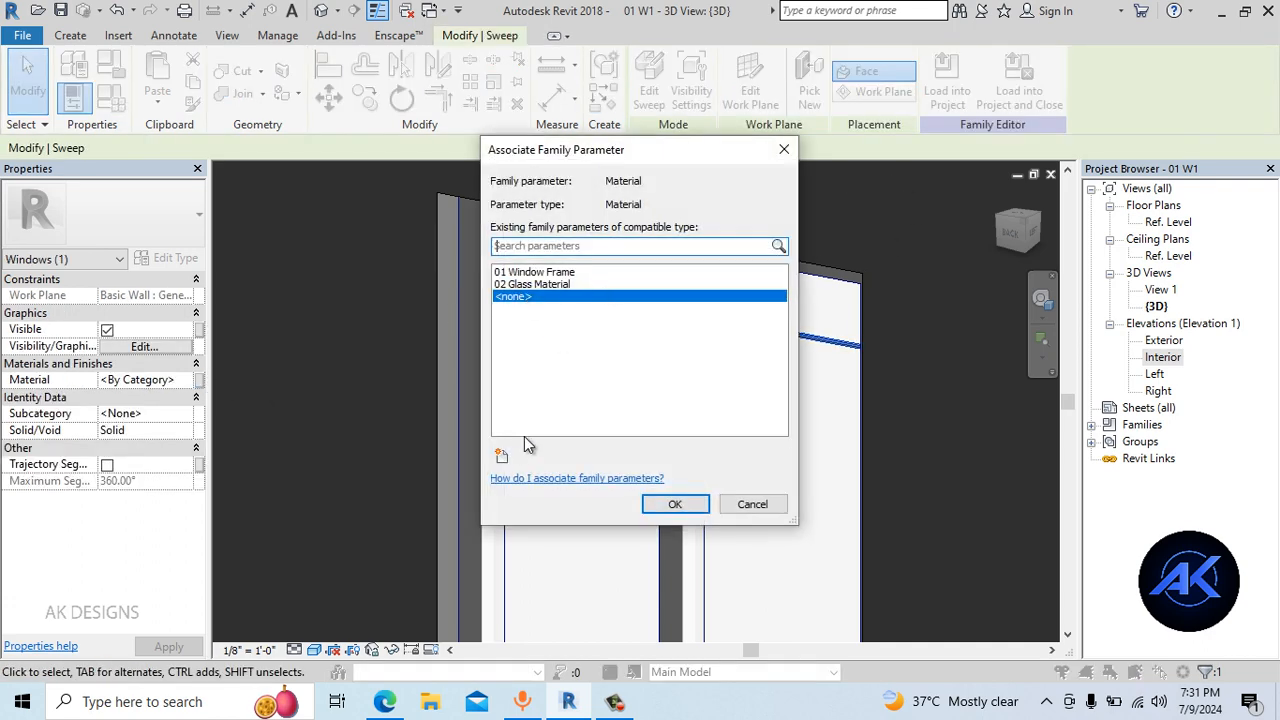
click(503, 458)
text(03 Gri)
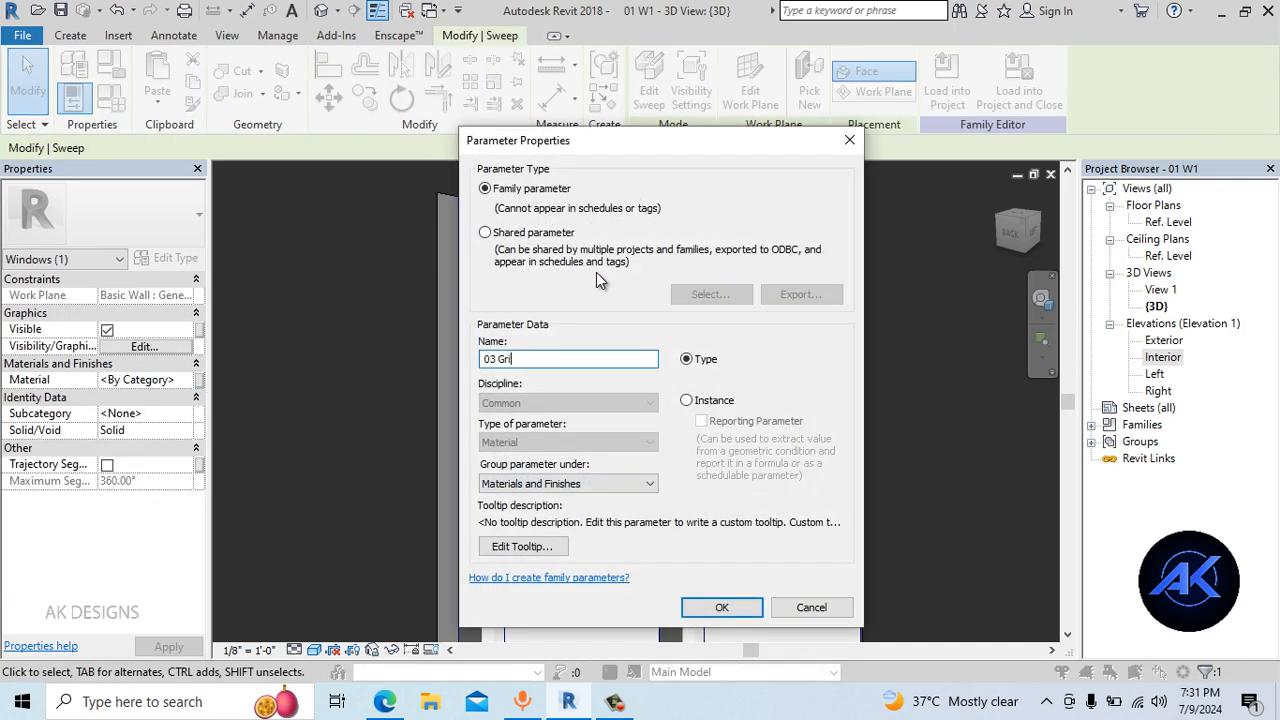
text(ll Material)
click(720, 607)
click(668, 504)
Create a new material named 03 Grill Material for the 03 Grill Material parameter in the family types
click(74, 97)
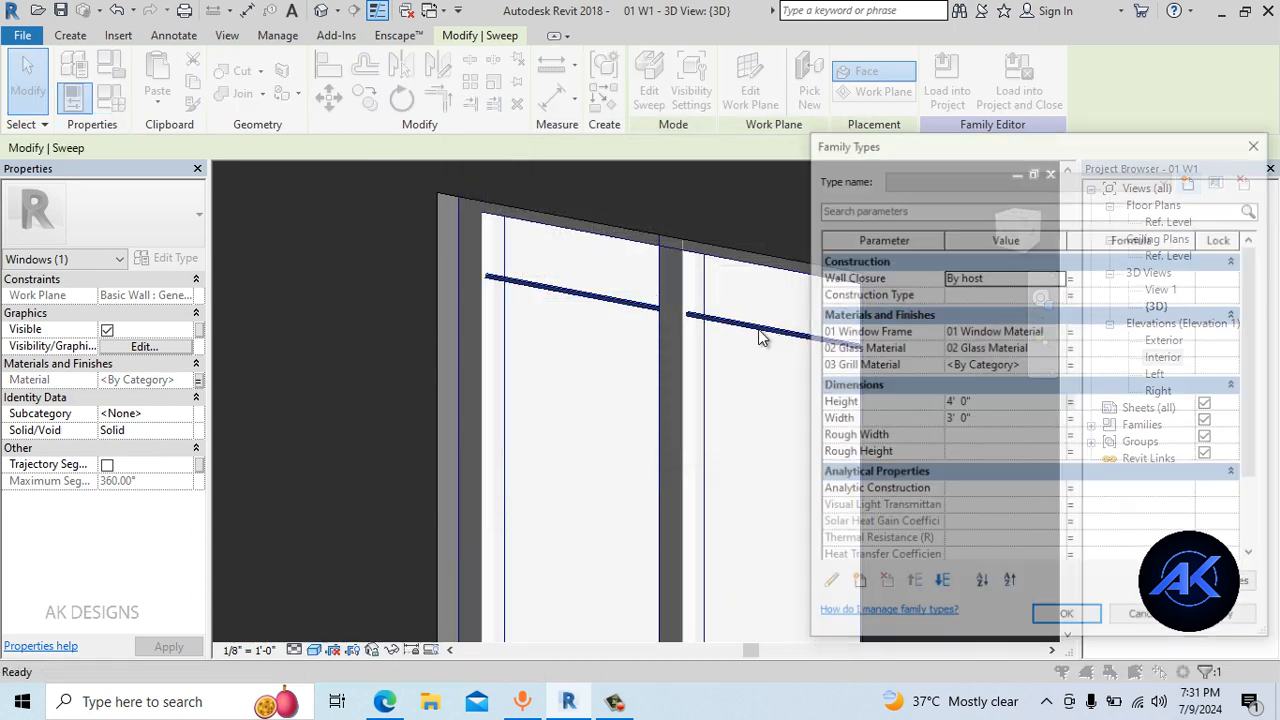
click(1059, 364)
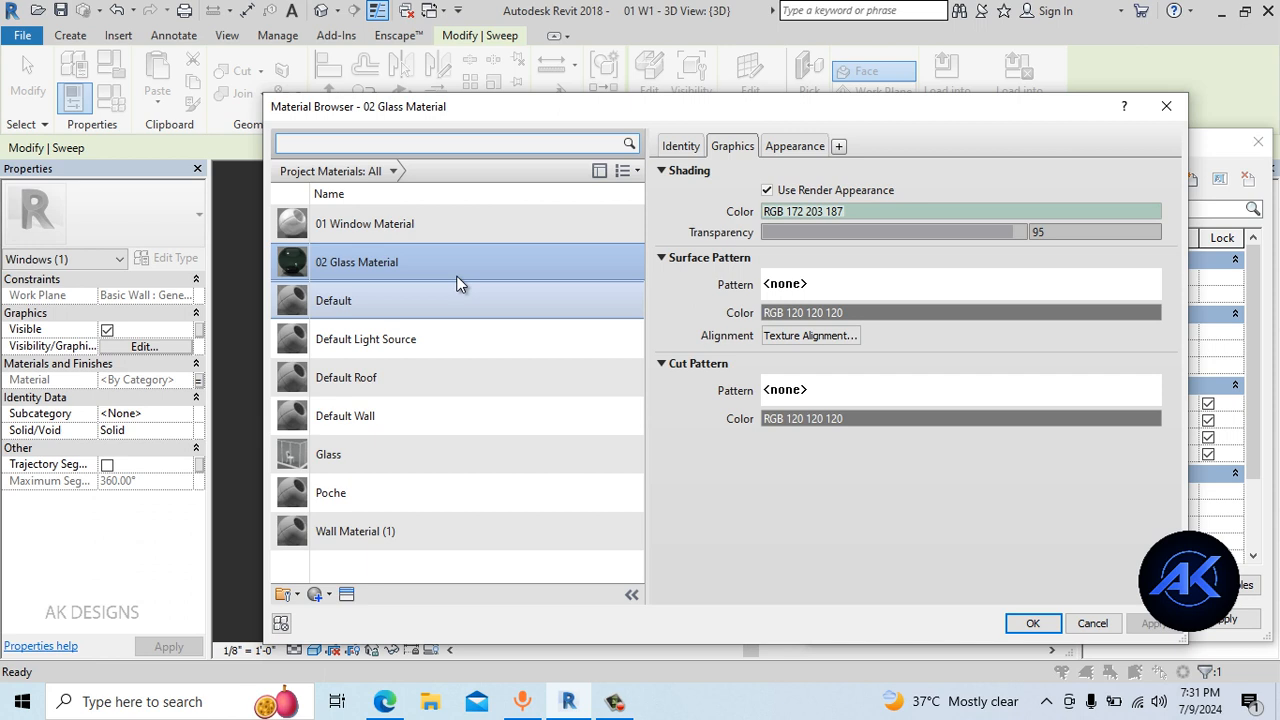
click(287, 594)
right_click(404, 378)
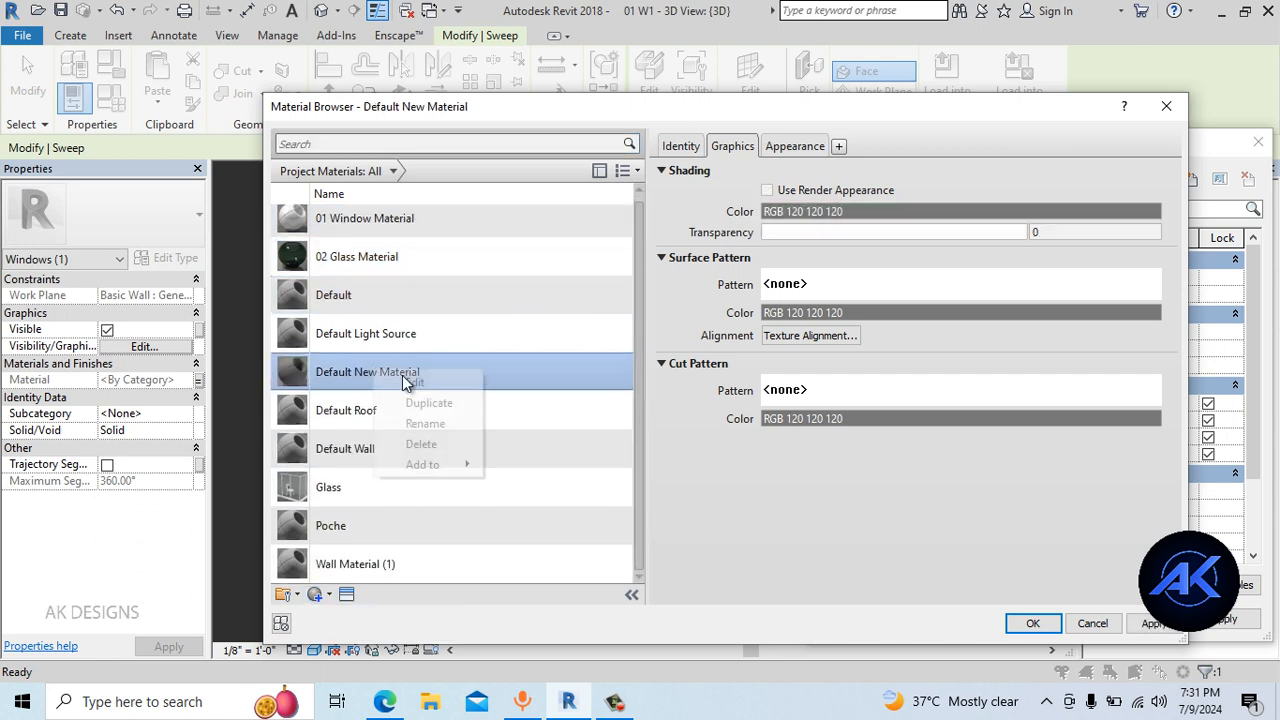
click(436, 423)
text(03 )
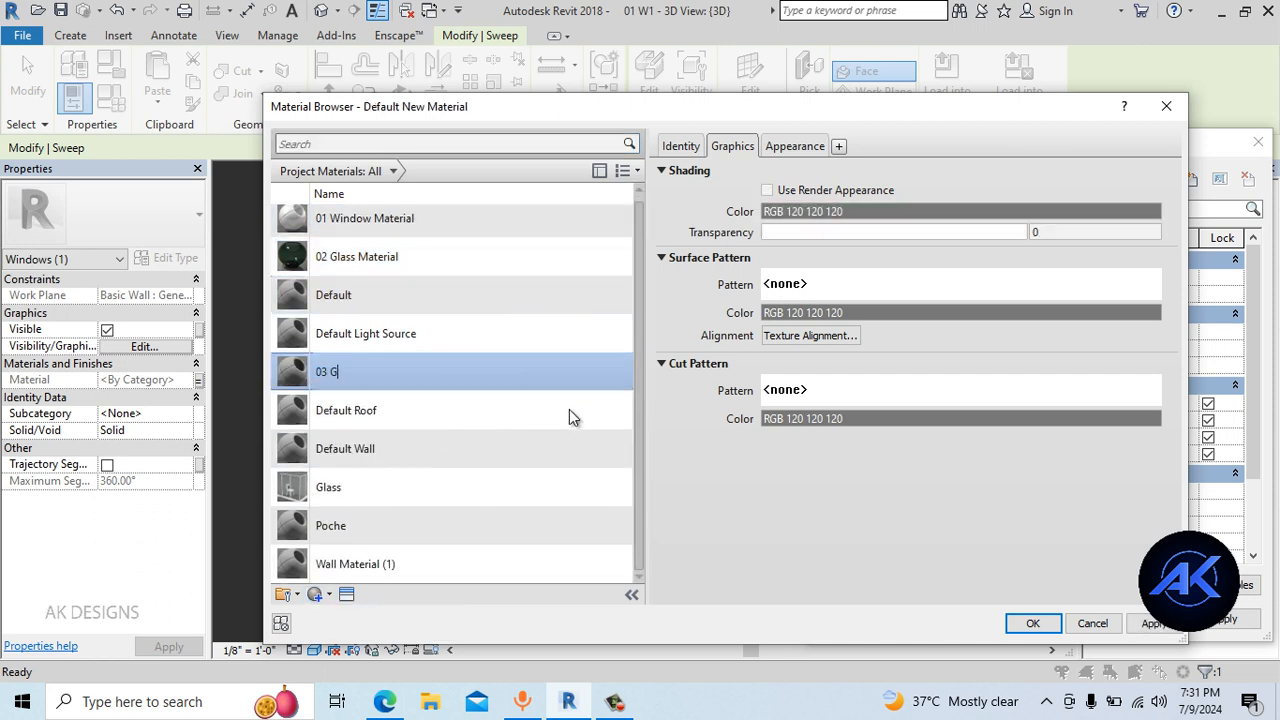
text(Grill Material)
key(Return)
Make the 03 Grill Material use its render appearance, assign the Satin - Black metallic paint asset, and apply it to the family
click(767, 190)
click(795, 146)
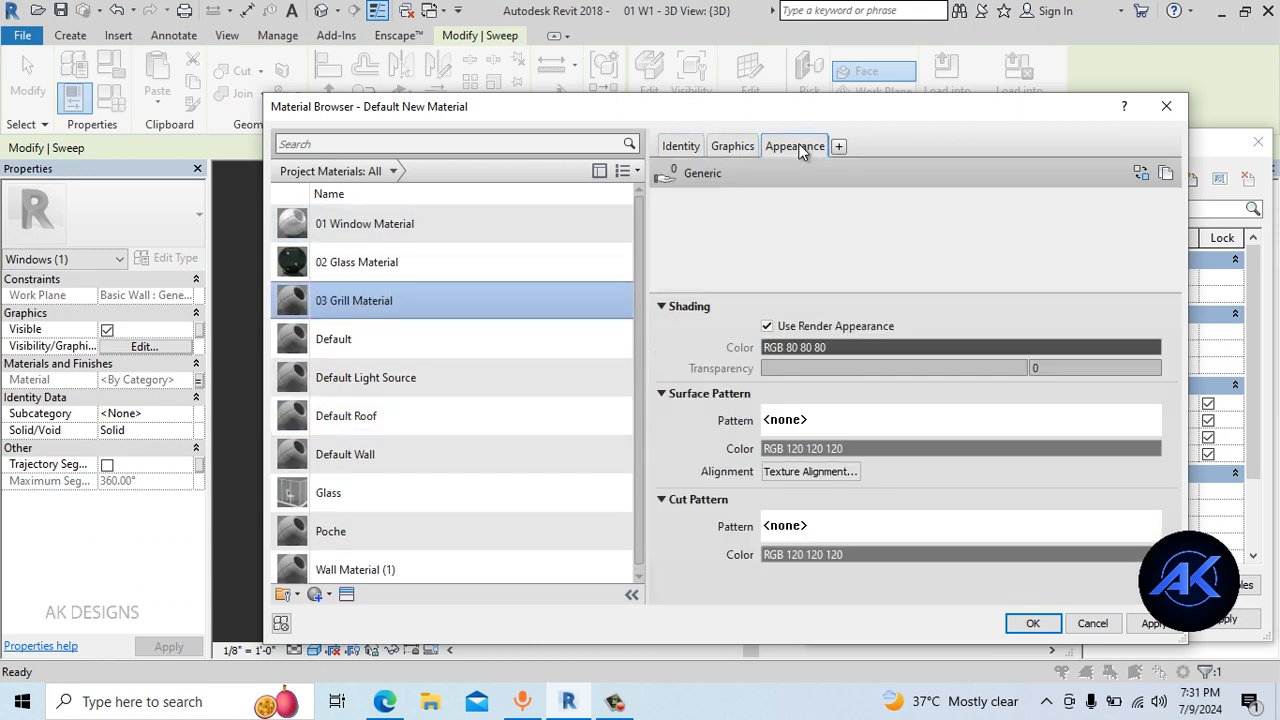
click(346, 594)
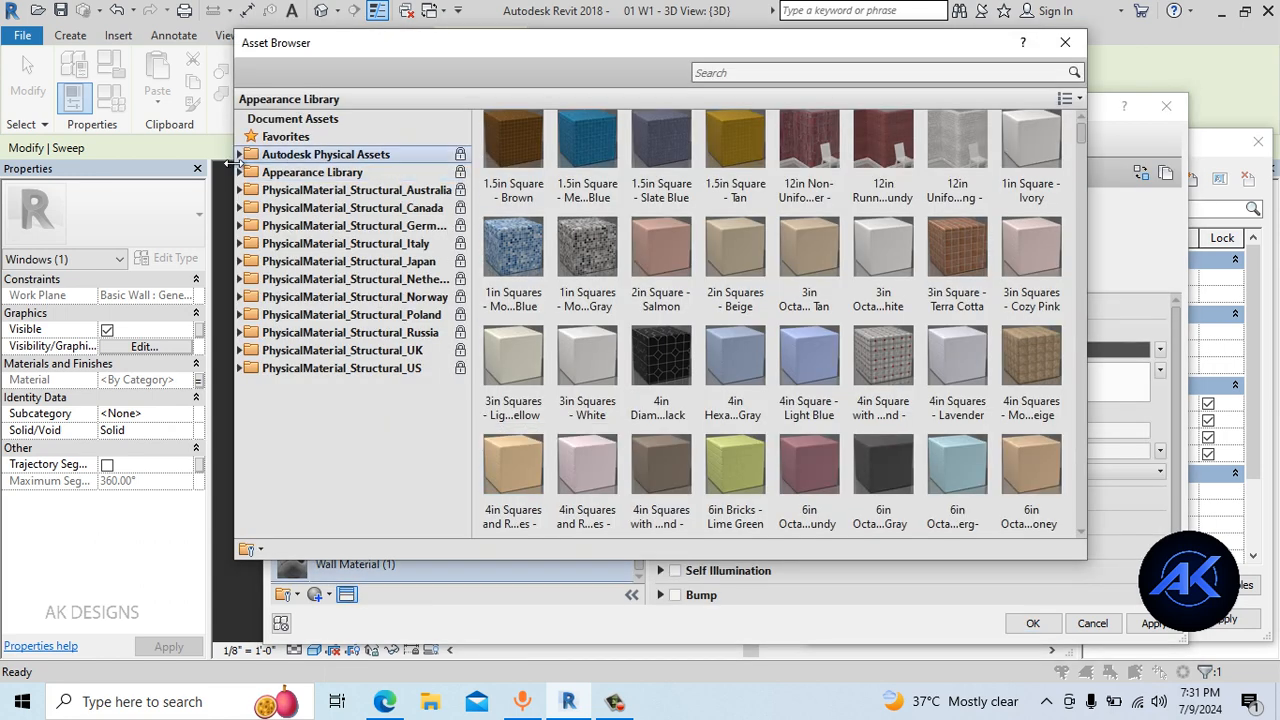
click(307, 370)
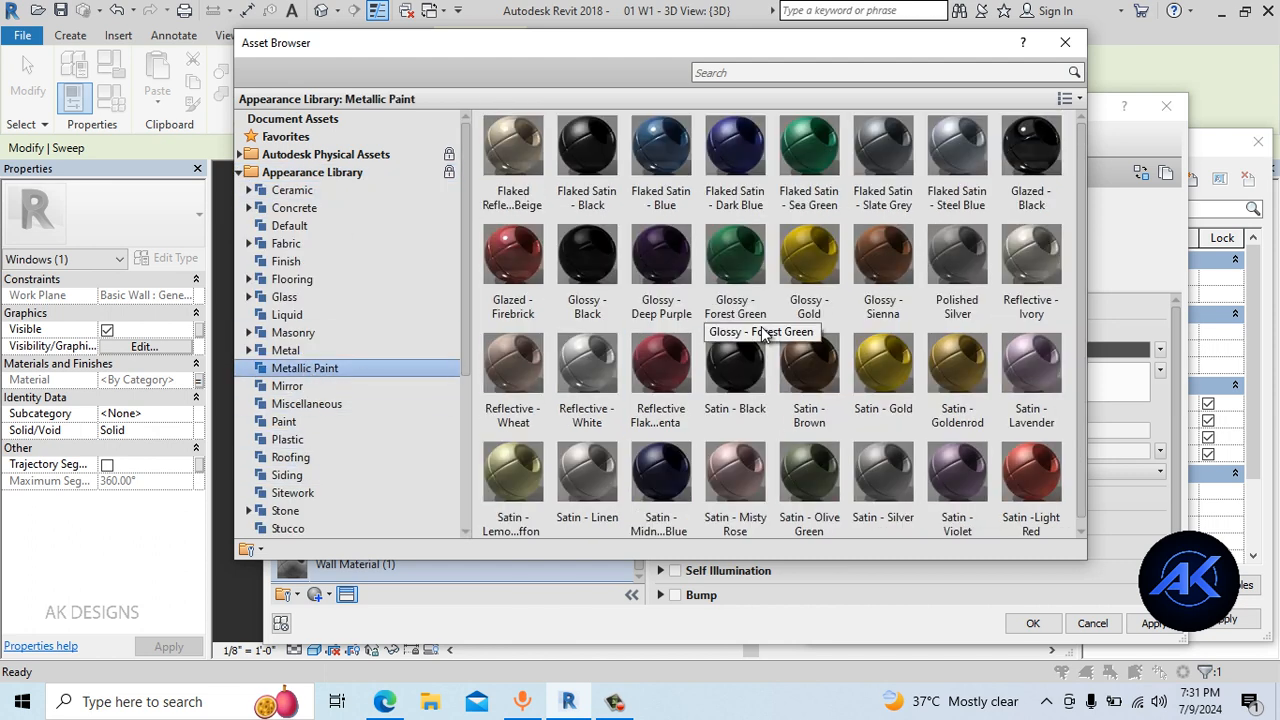
scroll(1046, 512, down, 1)
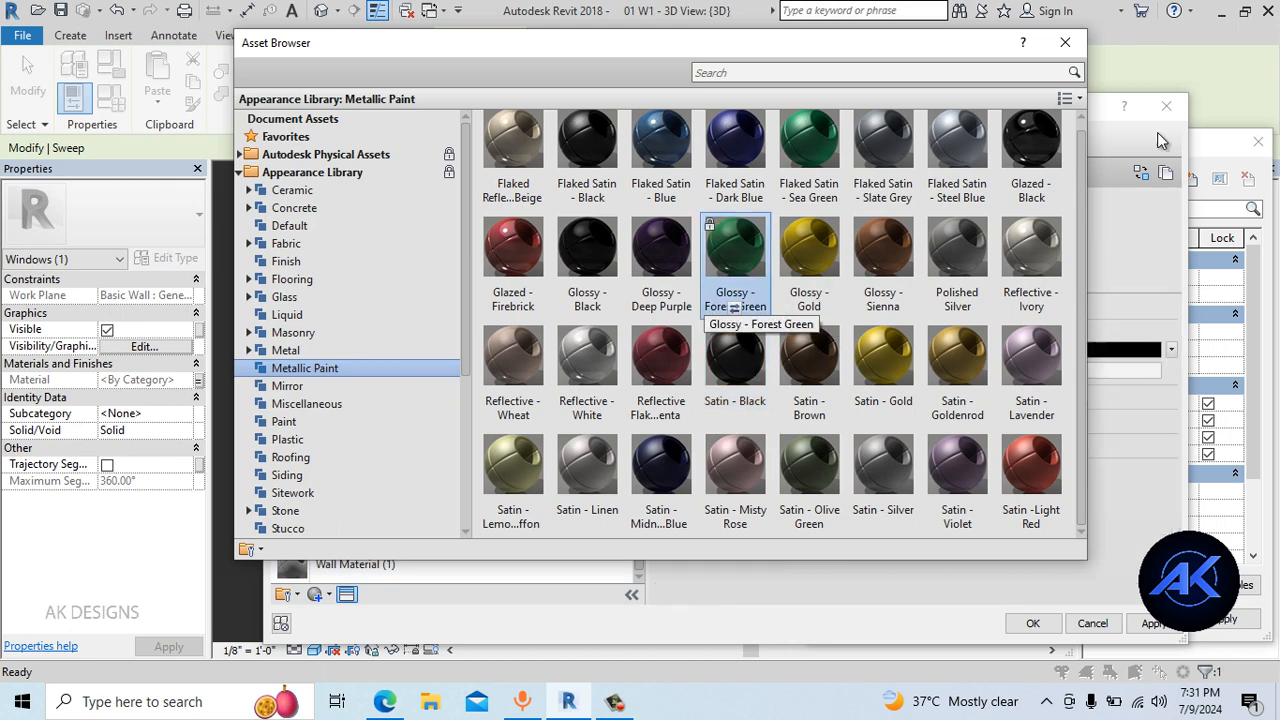
click(1067, 43)
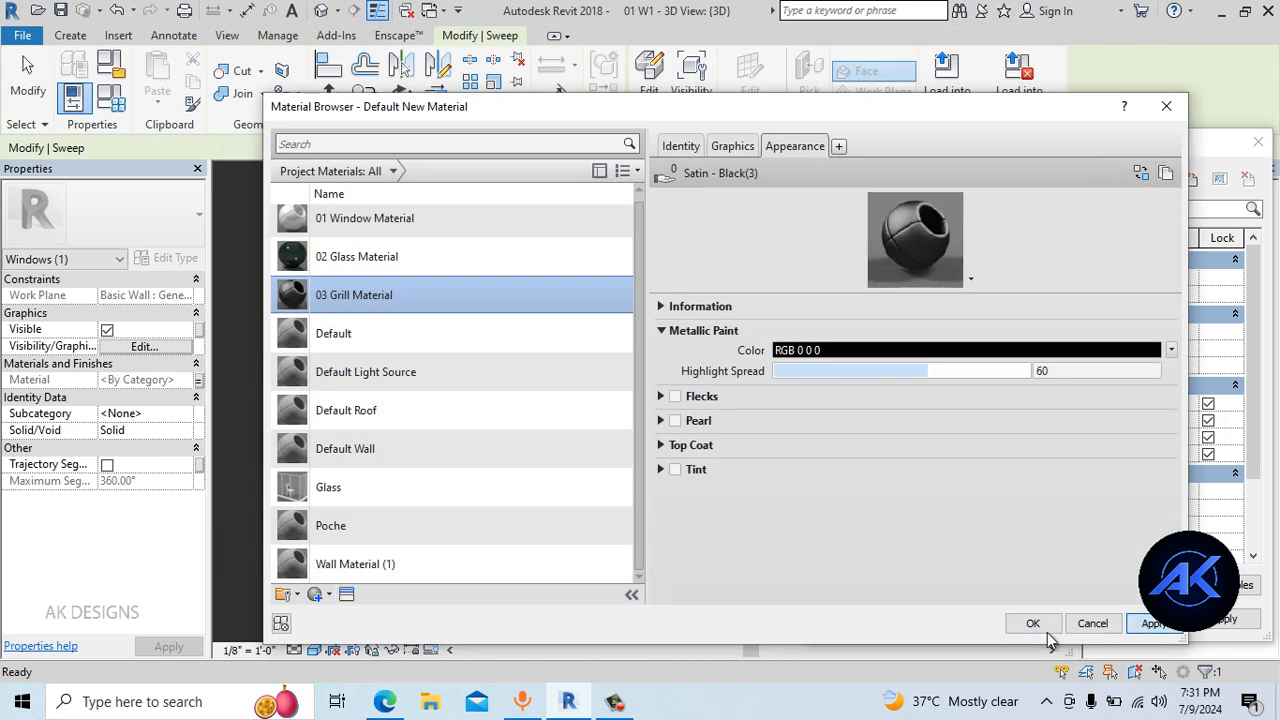
click(1033, 623)
click(1058, 617)
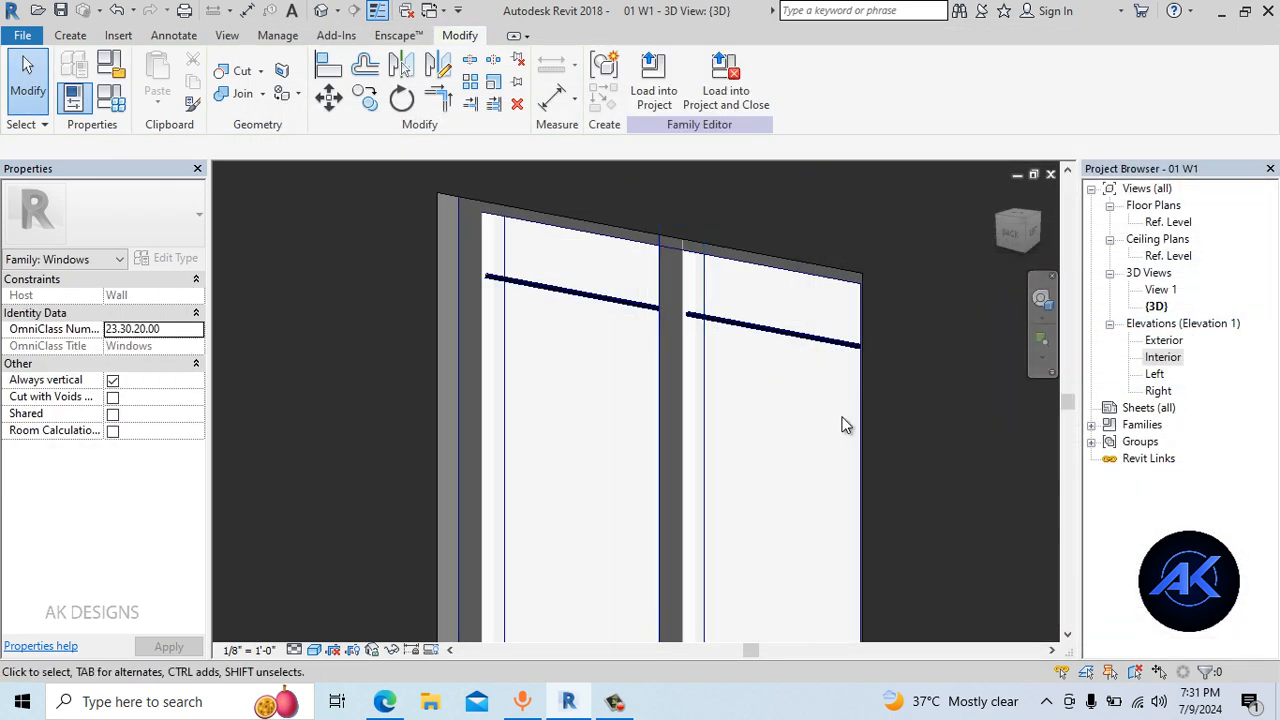
Check the bar's material in 3D and nudge the horizontal bar upwards in the Interior elevation
scroll(842, 412, down, 2)
shift+middle_drag(842, 412, 480, 436)
scroll(716, 412, up, 3)
shift+middle_drag(716, 412, 591, 297)
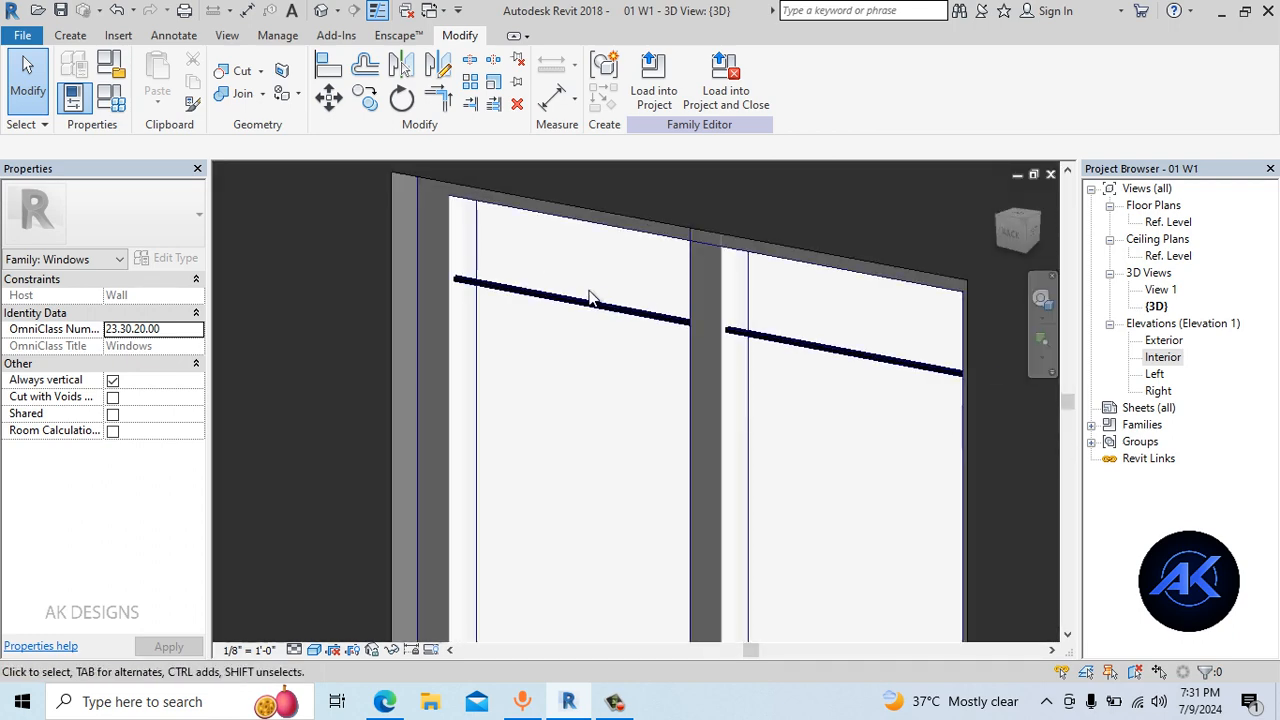
double_click(1163, 357)
scroll(575, 426, up, 2)
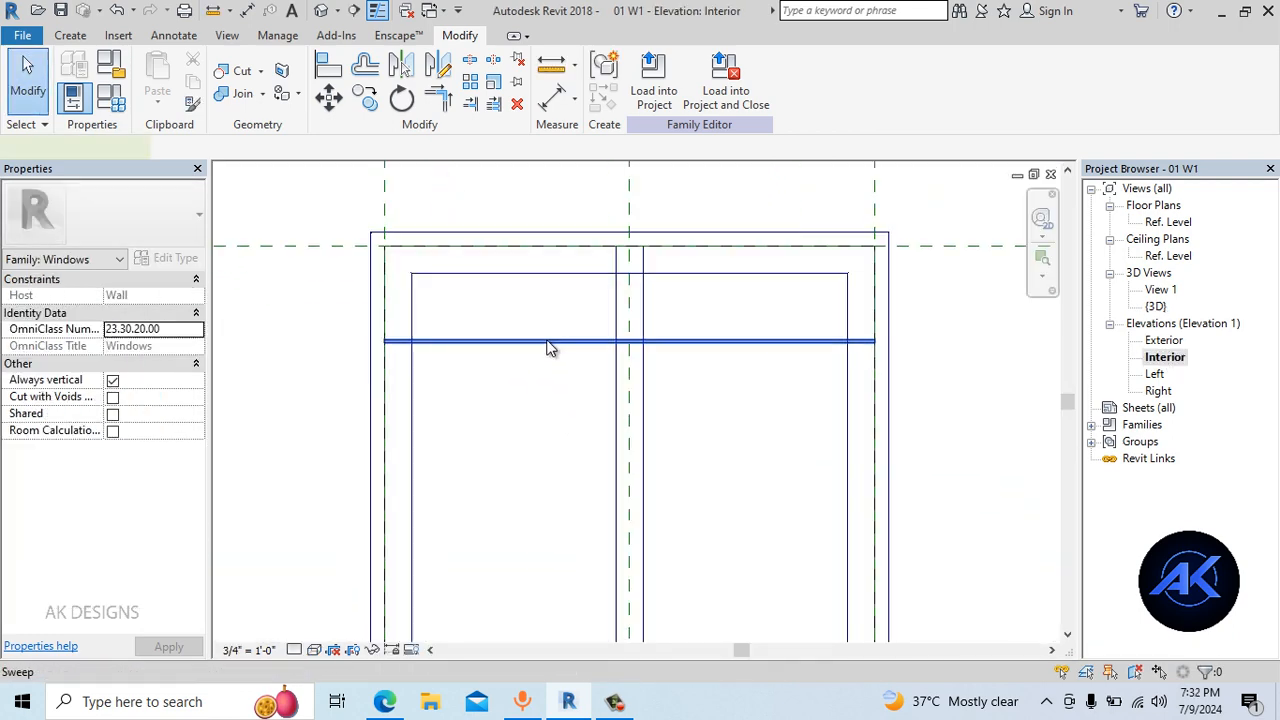
click(551, 346)
scroll(730, 376, down, 1)
key(Up)
key(Up)
key(Up)
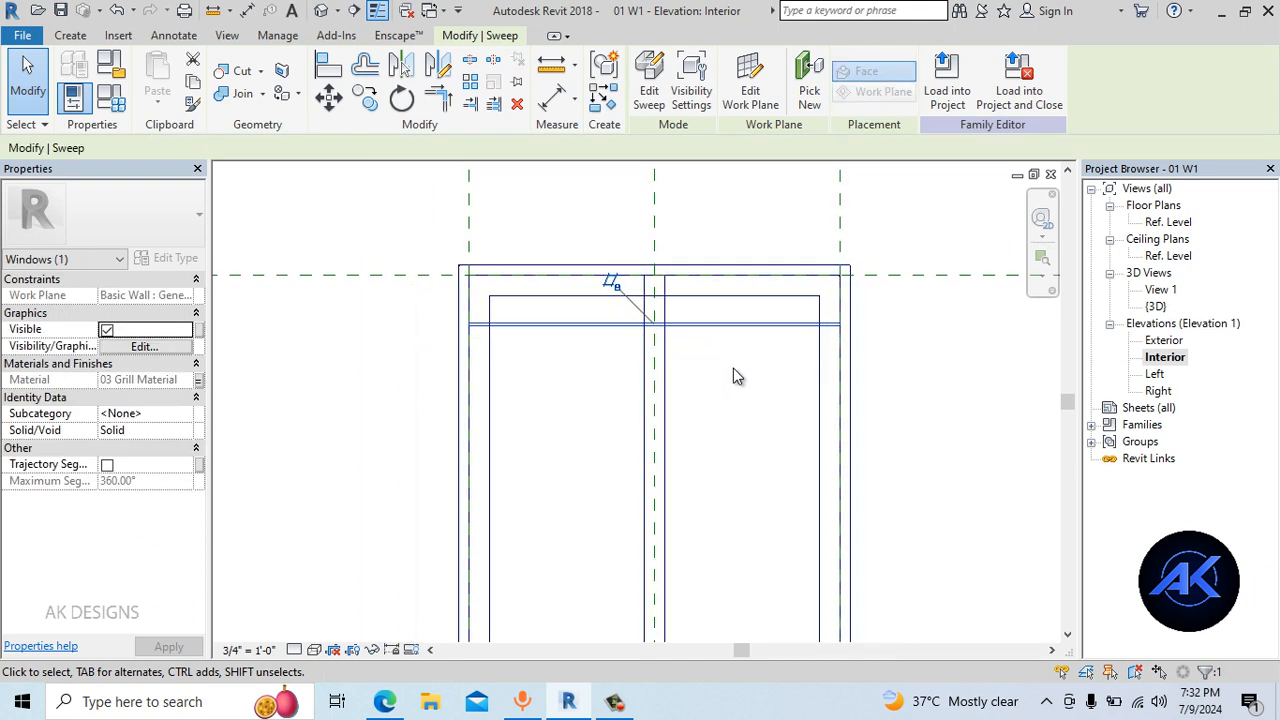
scroll(722, 340, down, 1)
scroll(778, 378, up, 1)
middle_drag(781, 379, 664, 337)
scroll(640, 290, up, 1)
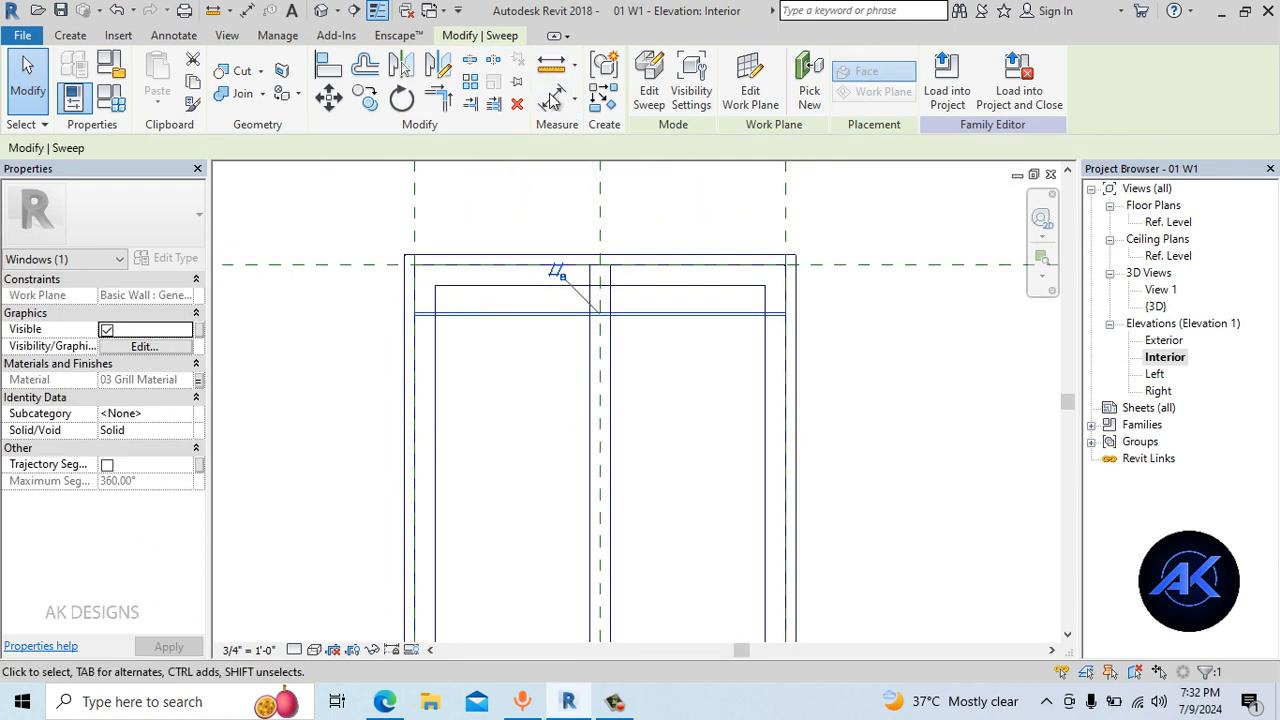
Dimension the distance from the window's top reference plane to the horizontal bar
click(556, 99)
click(493, 250)
scroll(516, 286, down, 1)
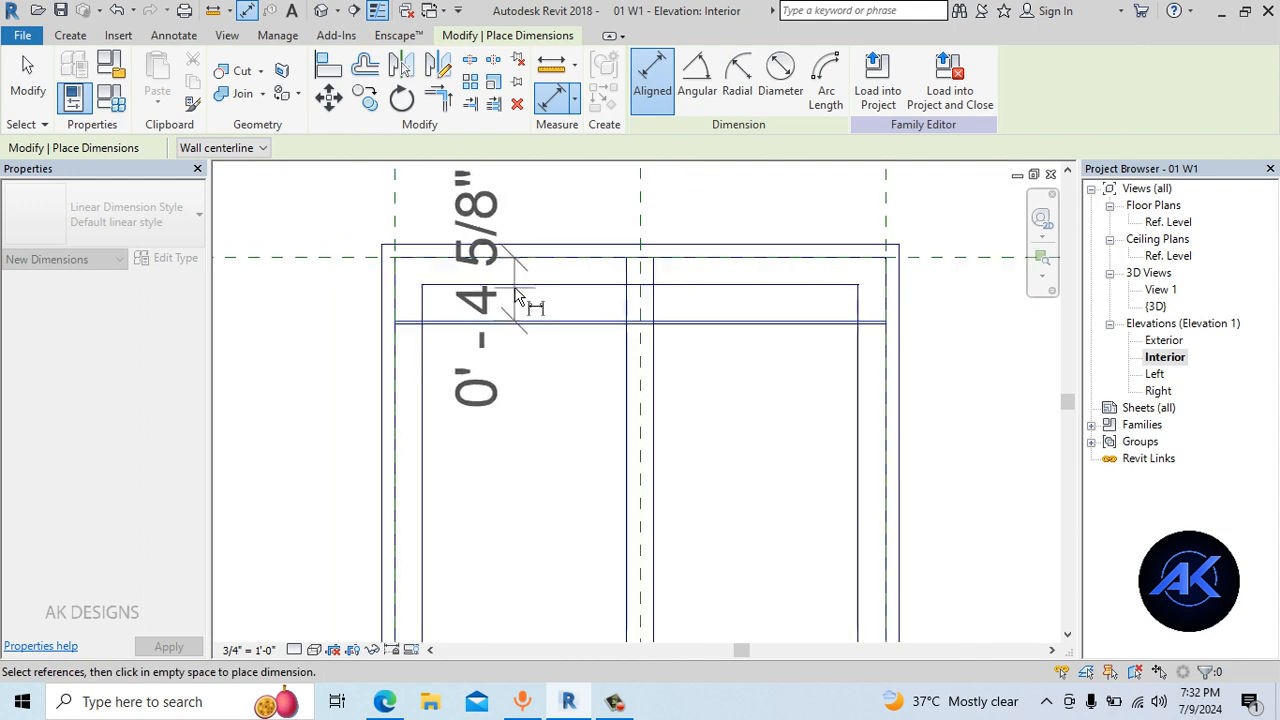
click(341, 300)
key(Escape)
key(Escape)
Set the bar's distance from the top reference plane to 4" and delete the dimension
click(528, 323)
click(324, 298)
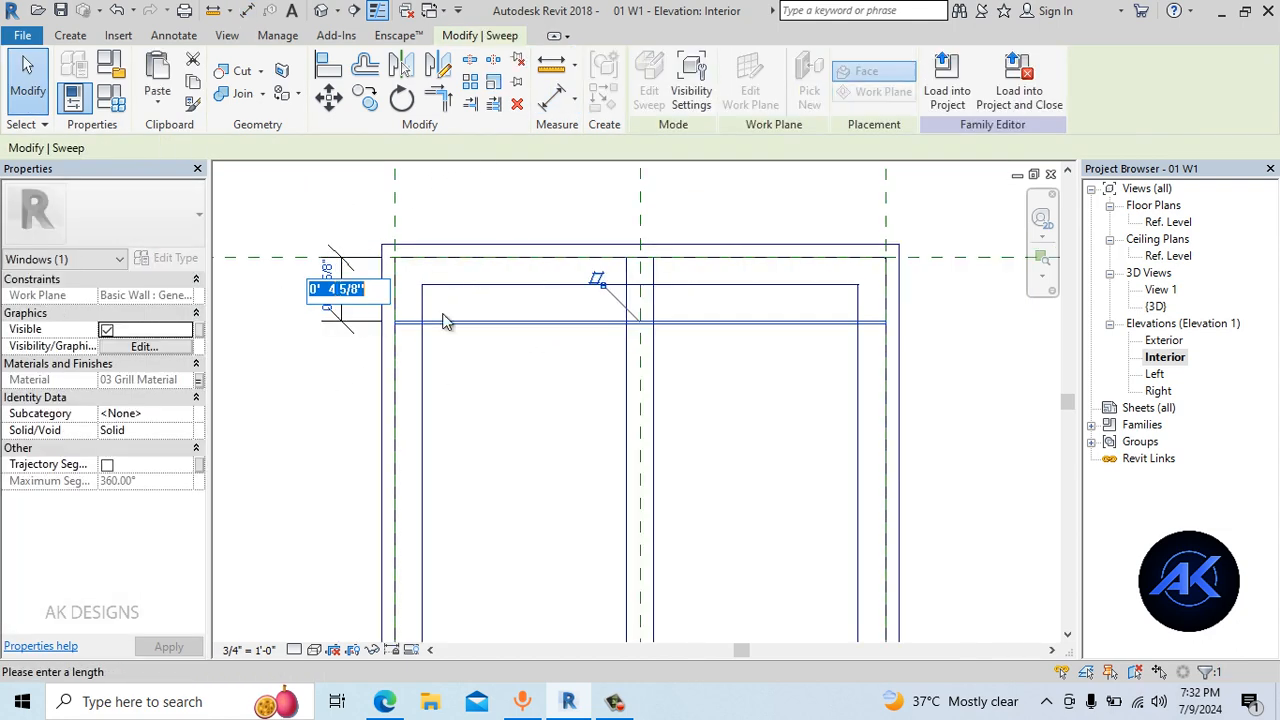
key(Return)
click(526, 377)
scroll(530, 355, down, 1)
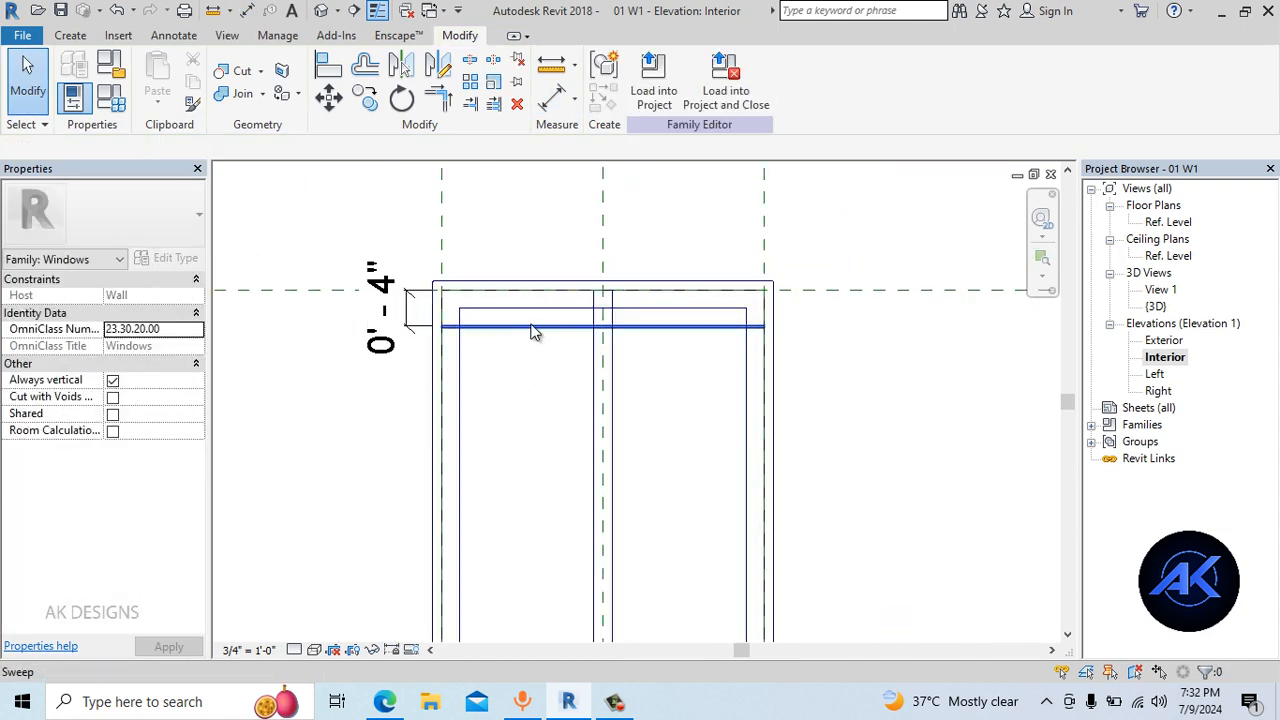
click(531, 328)
click(399, 316)
key(Delete)
Mirror a copy of the horizontal bar to the window's lower end about a horizontal axis at mid-height
click(599, 327)
scroll(599, 327, down, 1)
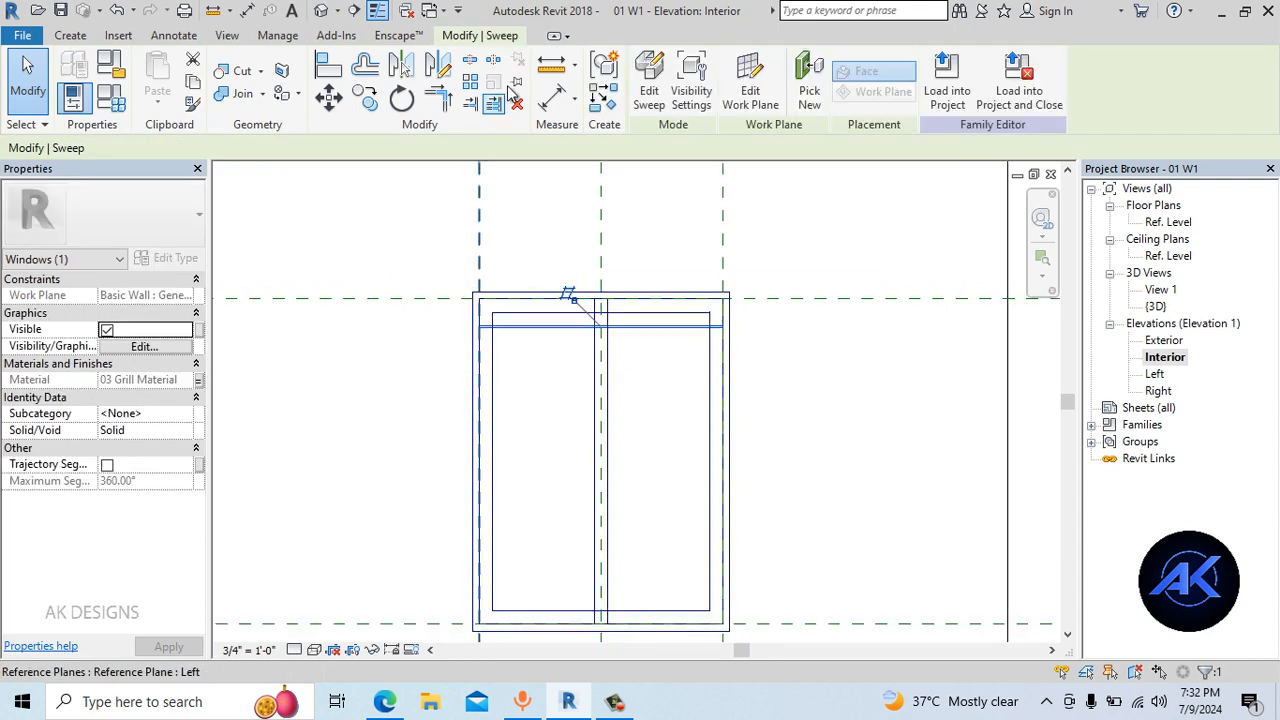
click(437, 65)
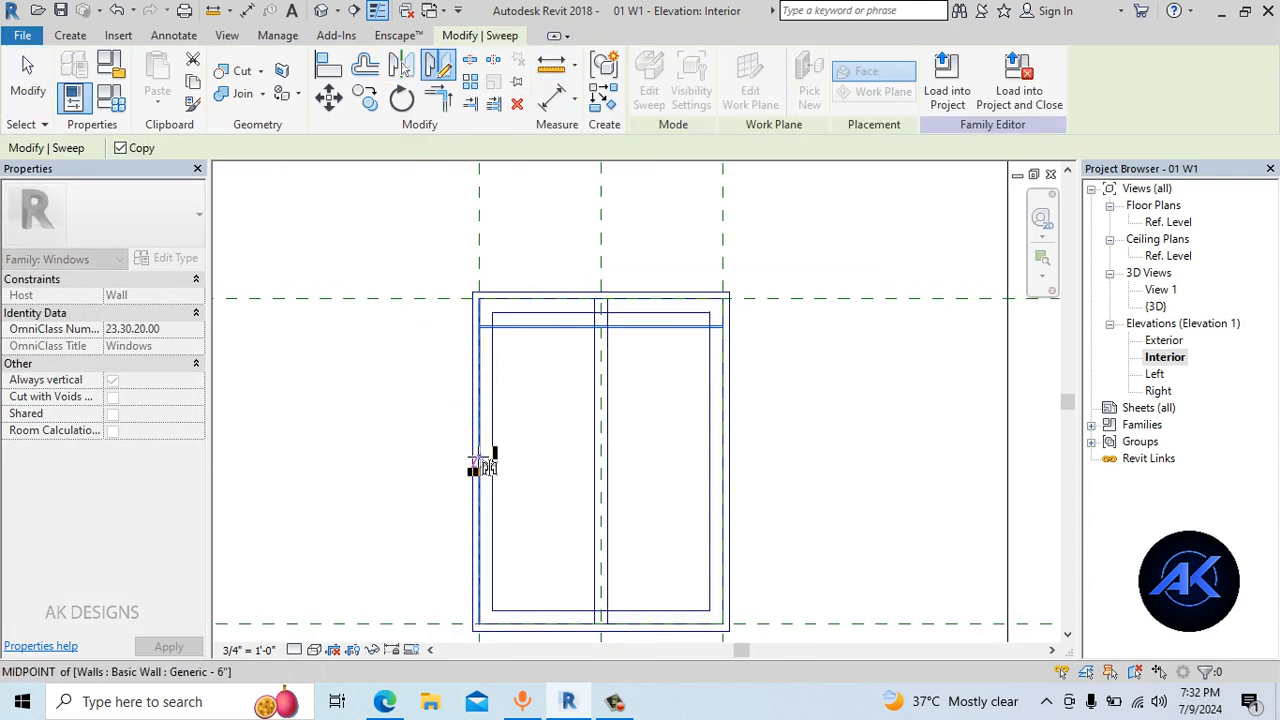
click(895, 416)
scroll(672, 540, down, 1)
mouse_move(619, 384)
middle_down()
mouse_move(651, 280)
mouse_move(649, 307)
mouse_move(474, 280)
middle_up()
scroll(645, 304, up, 1)
Create a similar sweep with a vertical path through the left pane, from the top to the bottom reference plane
click(581, 278)
right_click(582, 280)
click(598, 396)
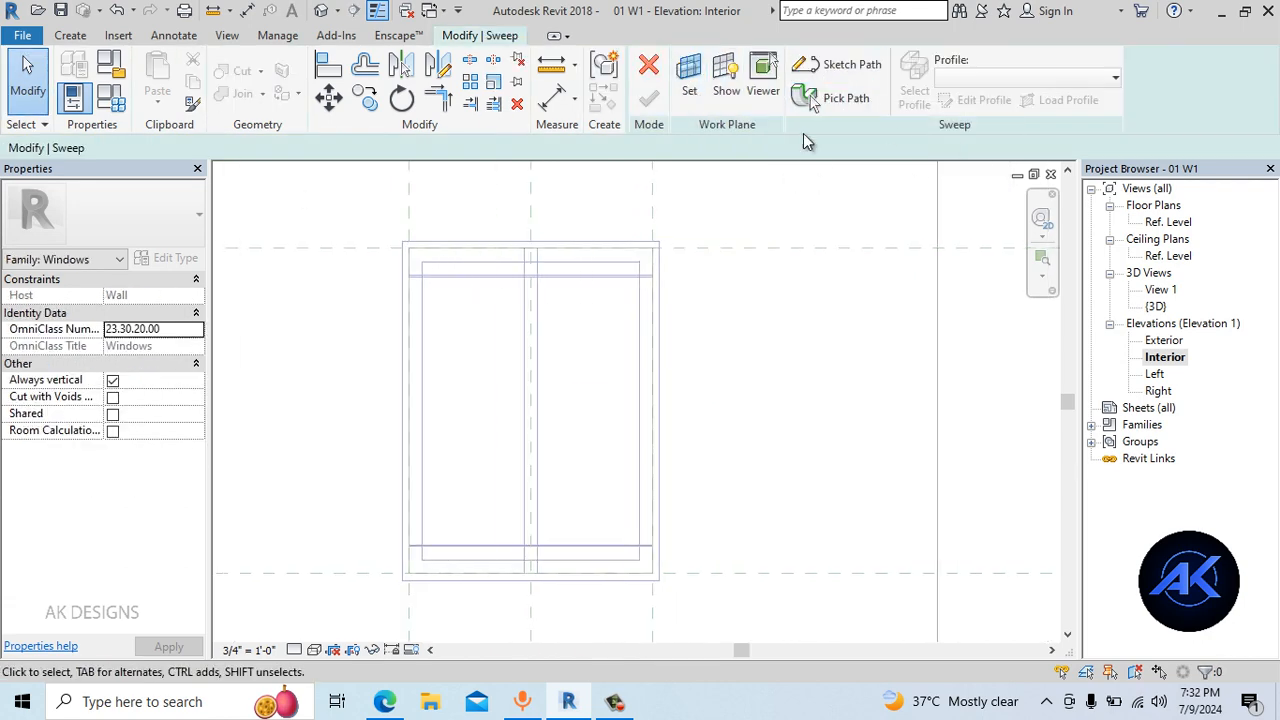
click(838, 64)
scroll(640, 263, up, 1)
middle_drag(390, 263, 640, 263)
click(637, 251)
middle_drag(637, 519, 658, 331)
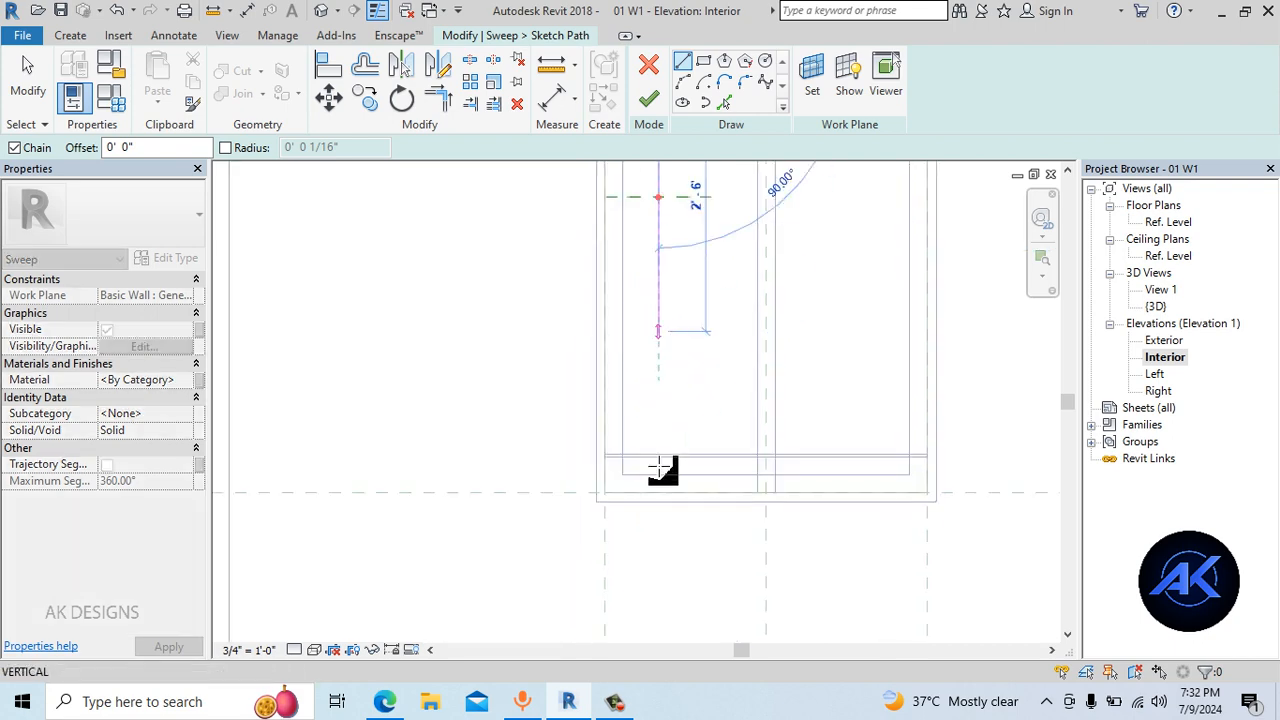
click(658, 497)
scroll(729, 371, down, 2)
click(649, 98)
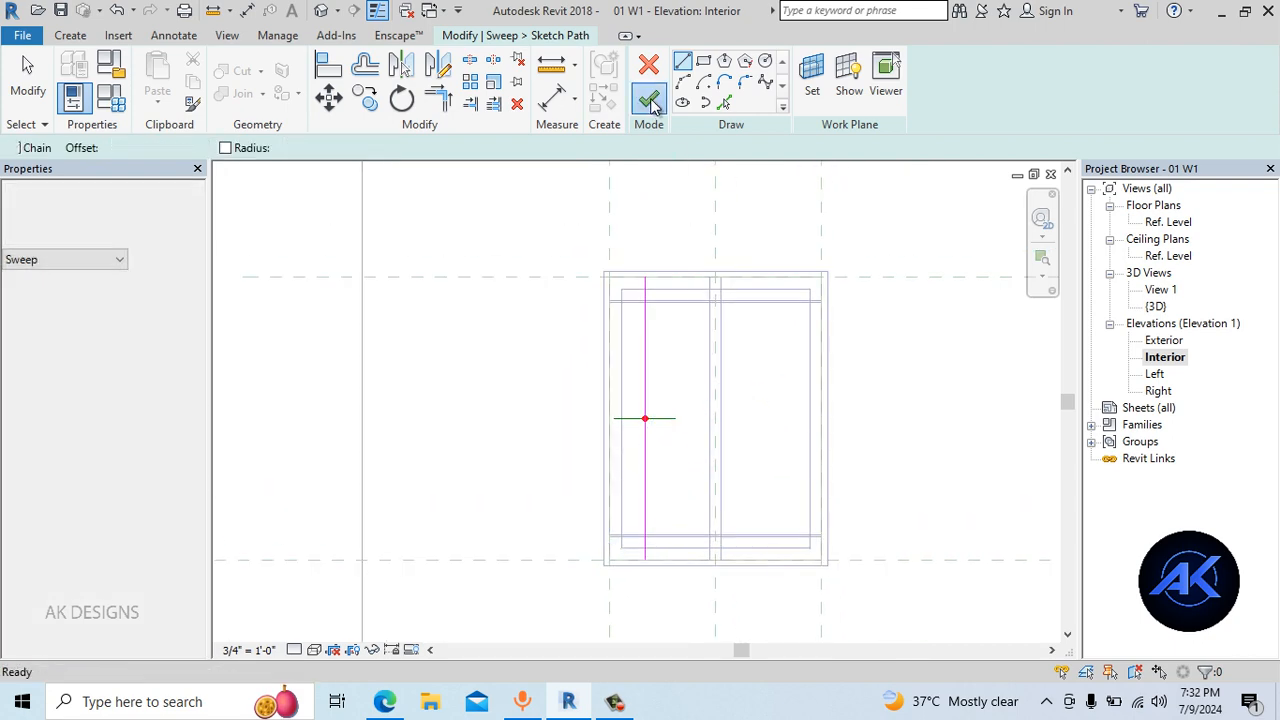
Open the sweep's profile sketch in the Ref. Level floor plan and draw a rectangle 1/4" deep between the horizontal bar's edges
click(980, 99)
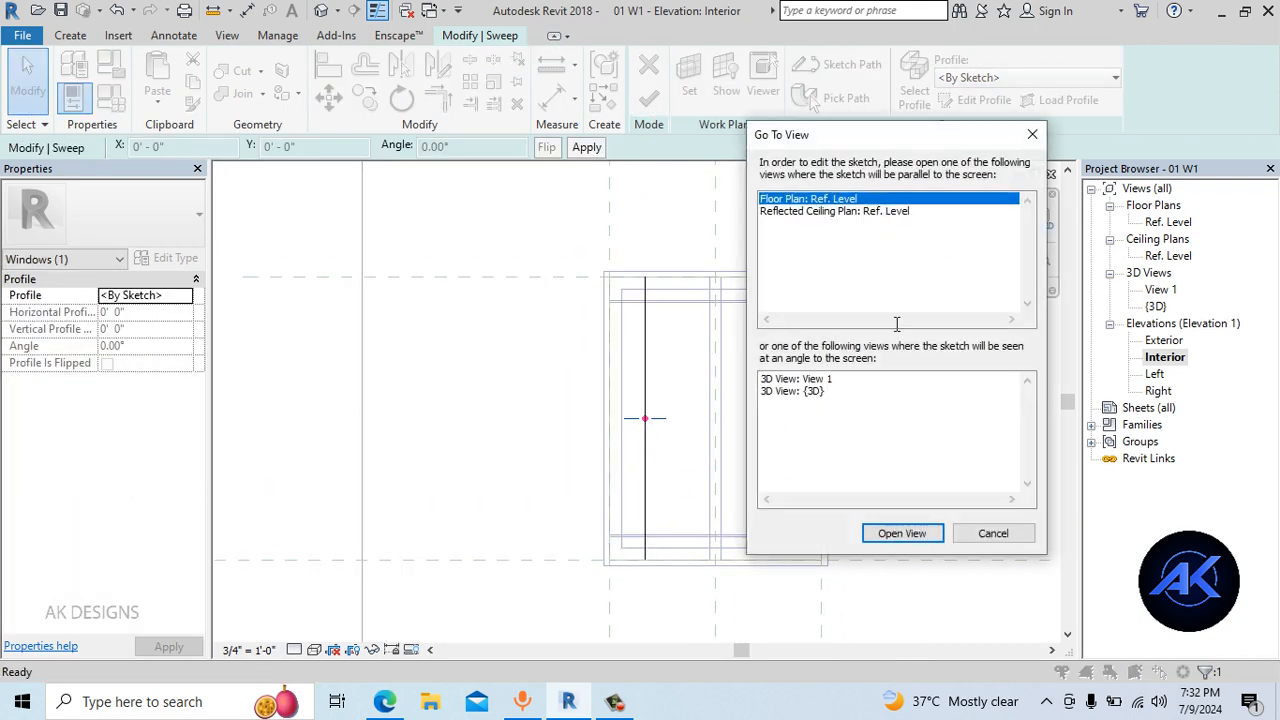
click(902, 533)
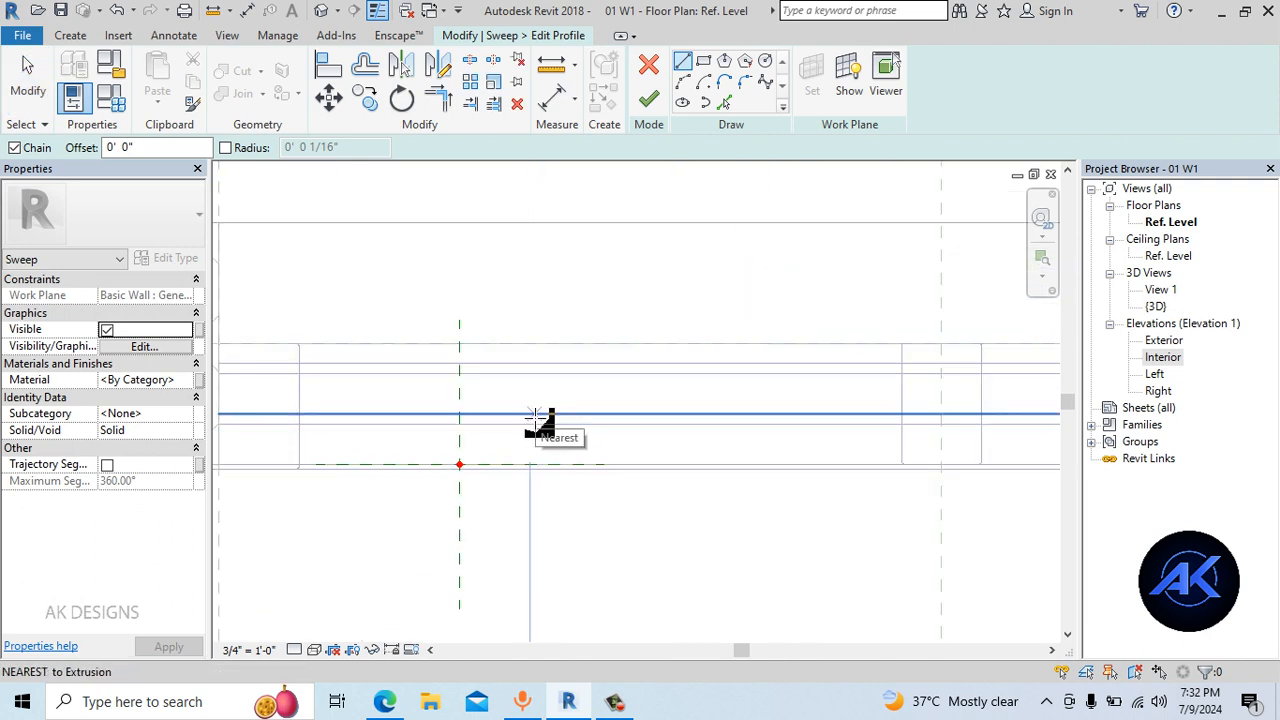
scroll(475, 371, up, 2)
click(518, 357)
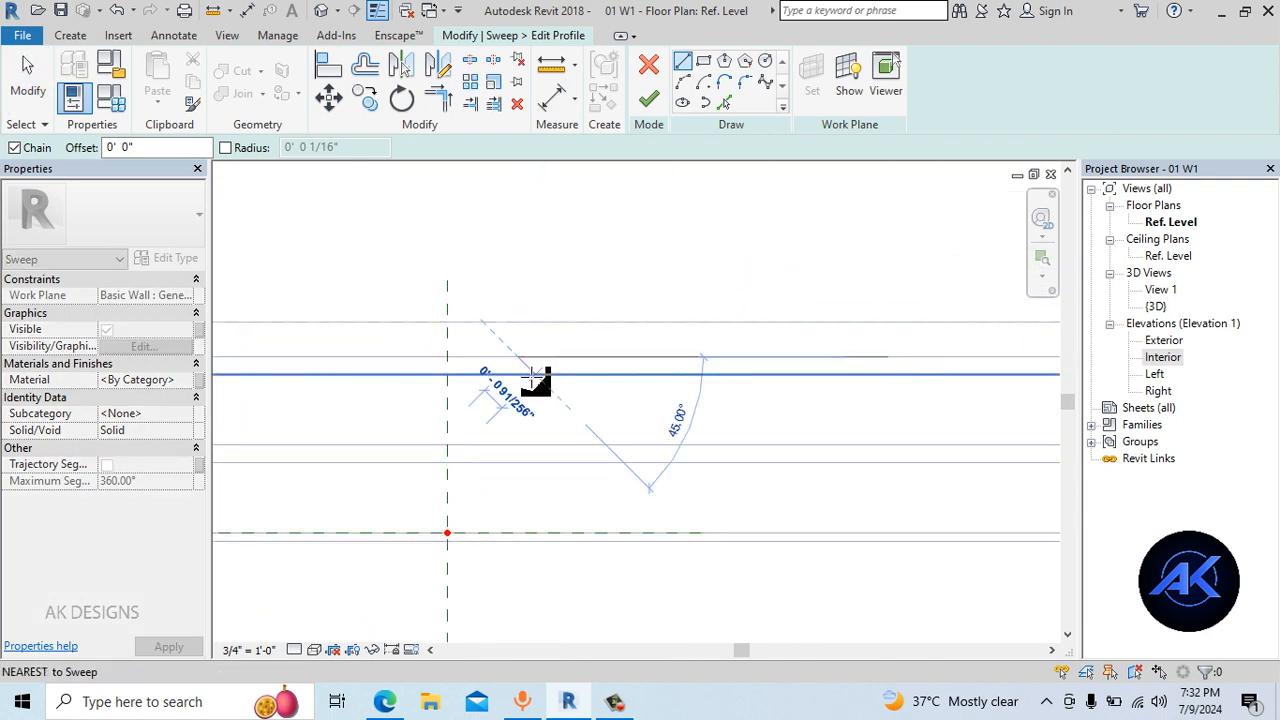
click(684, 83)
click(484, 357)
click(502, 374)
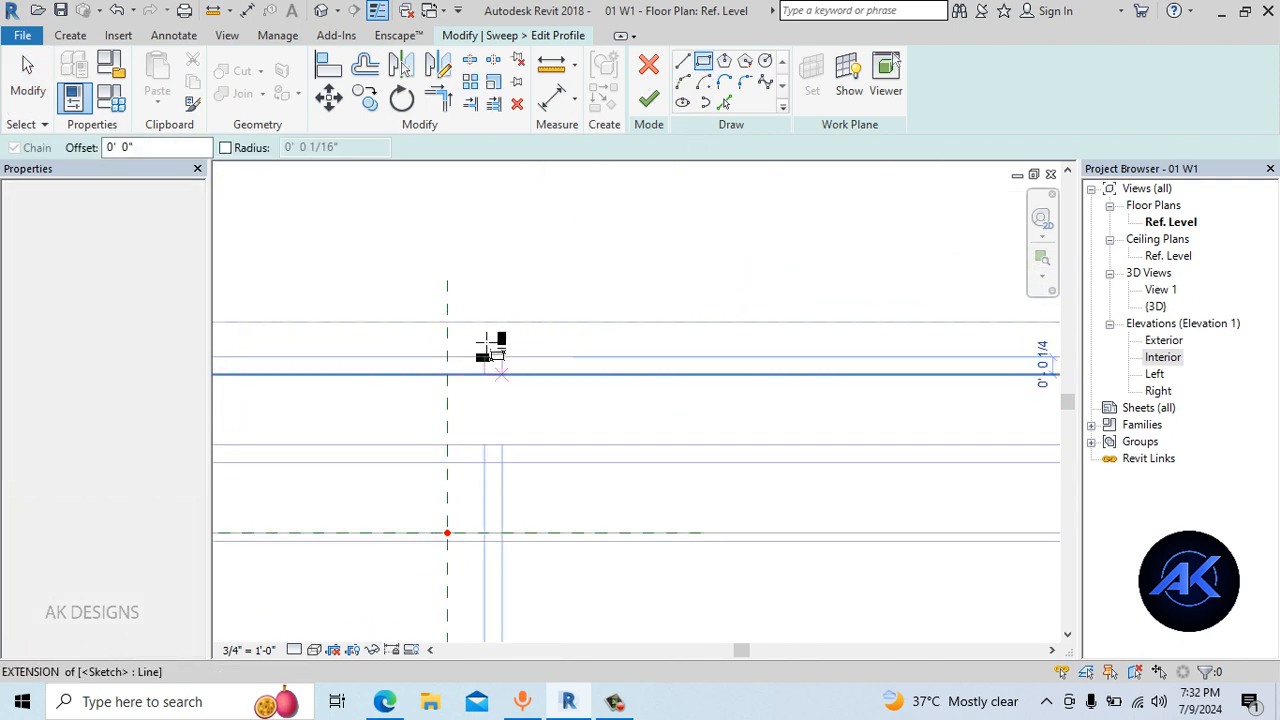
Set the profile rectangle's width to 0.25"
scroll(485, 341, up, 2)
key(Escape)
key(Escape)
click(514, 384)
text(0.25)
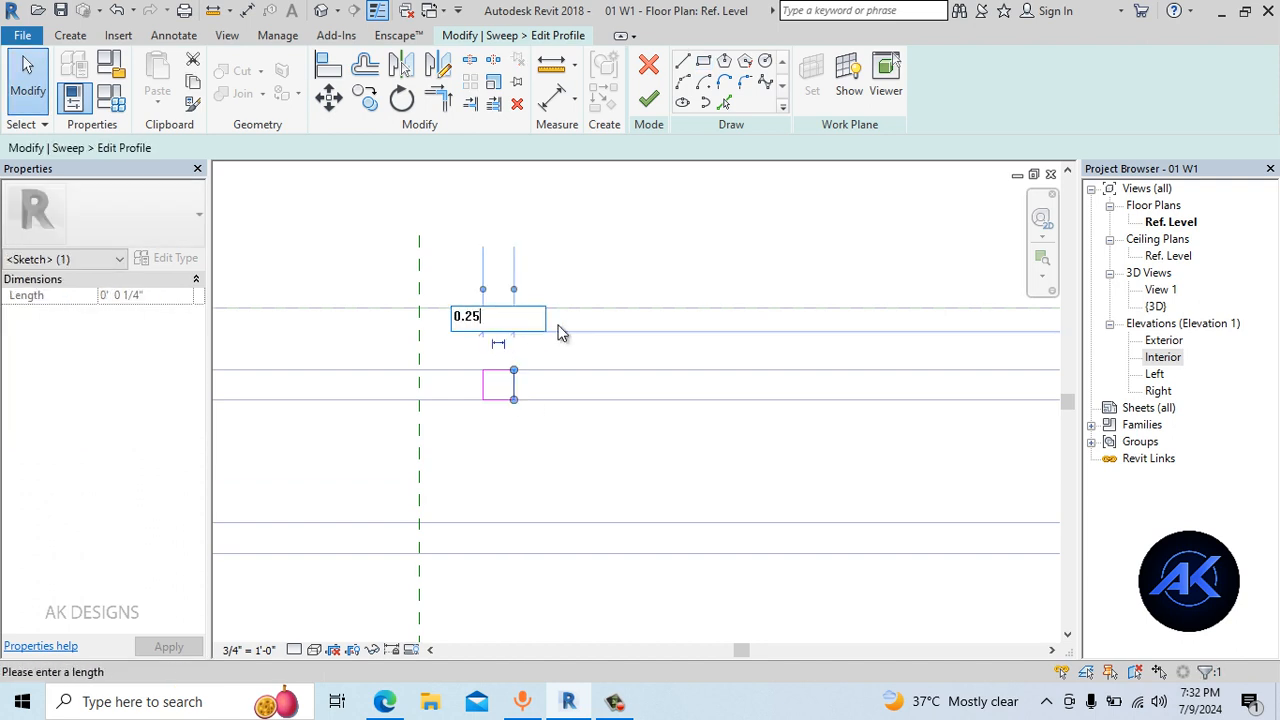
text(")
key(Return)
Move the square profile so it is centred on the path's vertical plane, and finish the profile and the sweep
drag(459, 323, 557, 455)
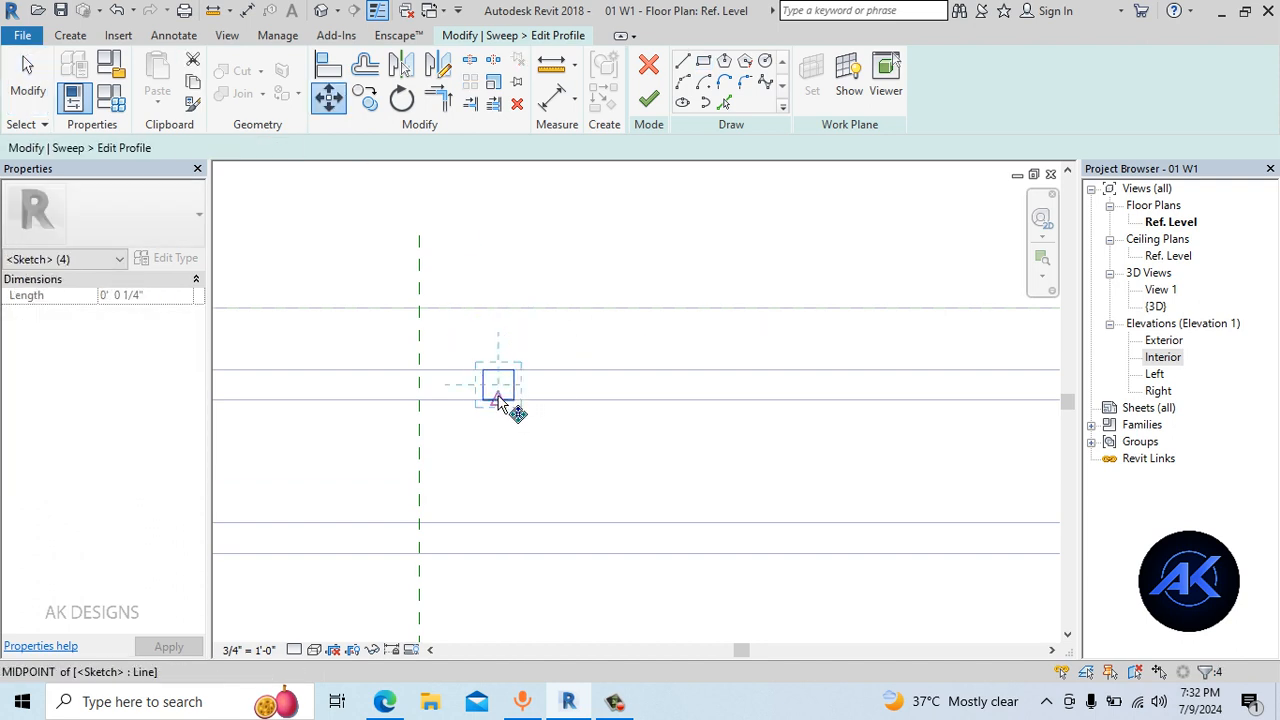
drag(498, 400, 419, 400)
click(649, 98)
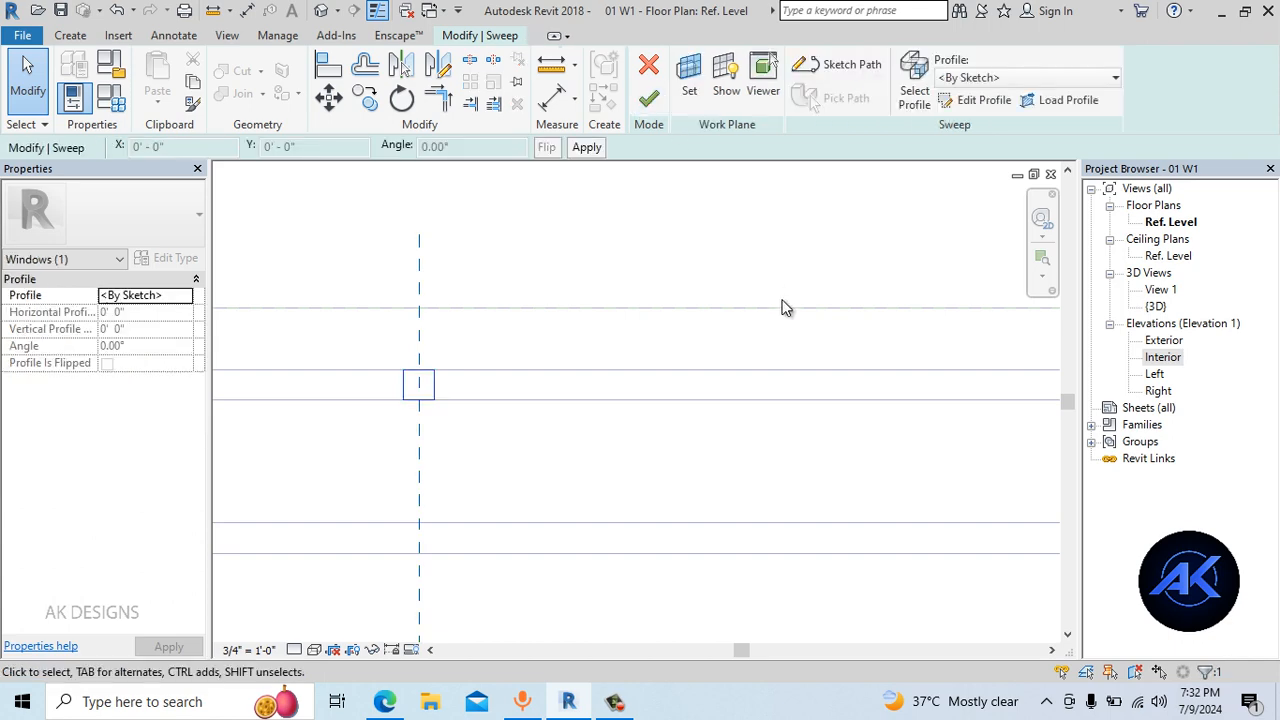
double_click(1163, 357)
click(649, 98)
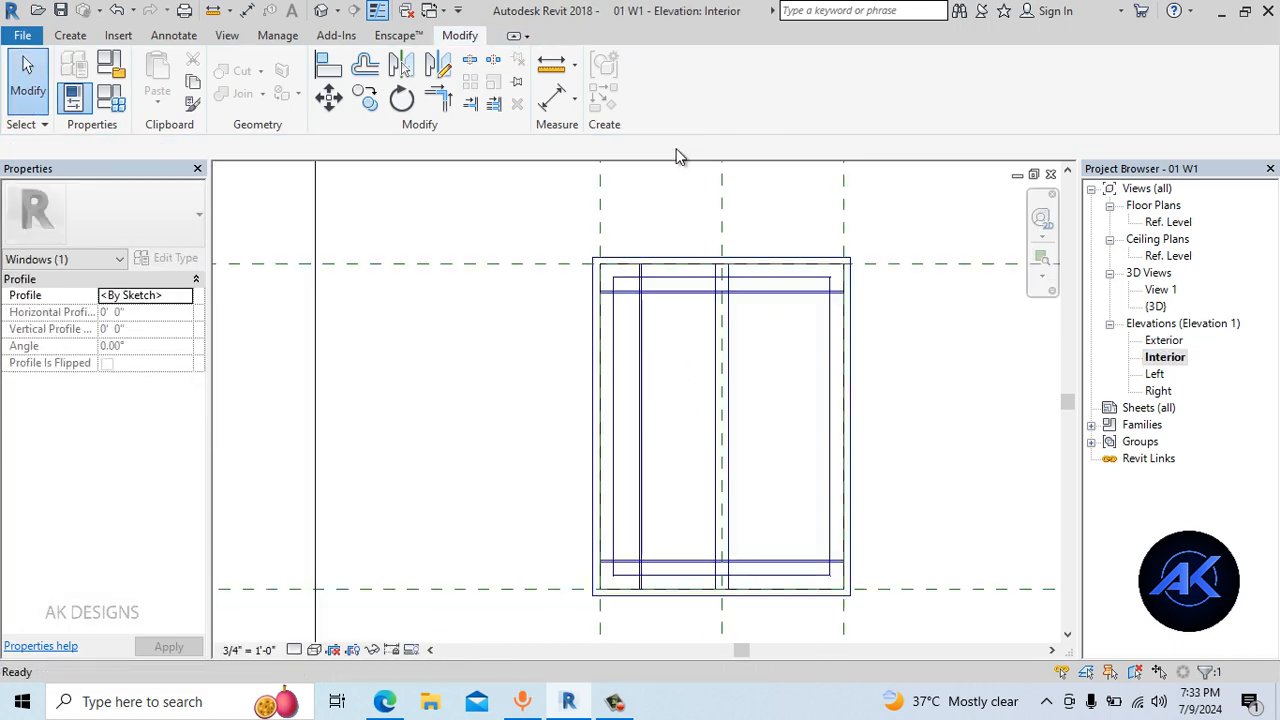
Dimension the distance from the left reference plane to the vertical bar in the Interior elevation
click(551, 97)
scroll(608, 300, up, 3)
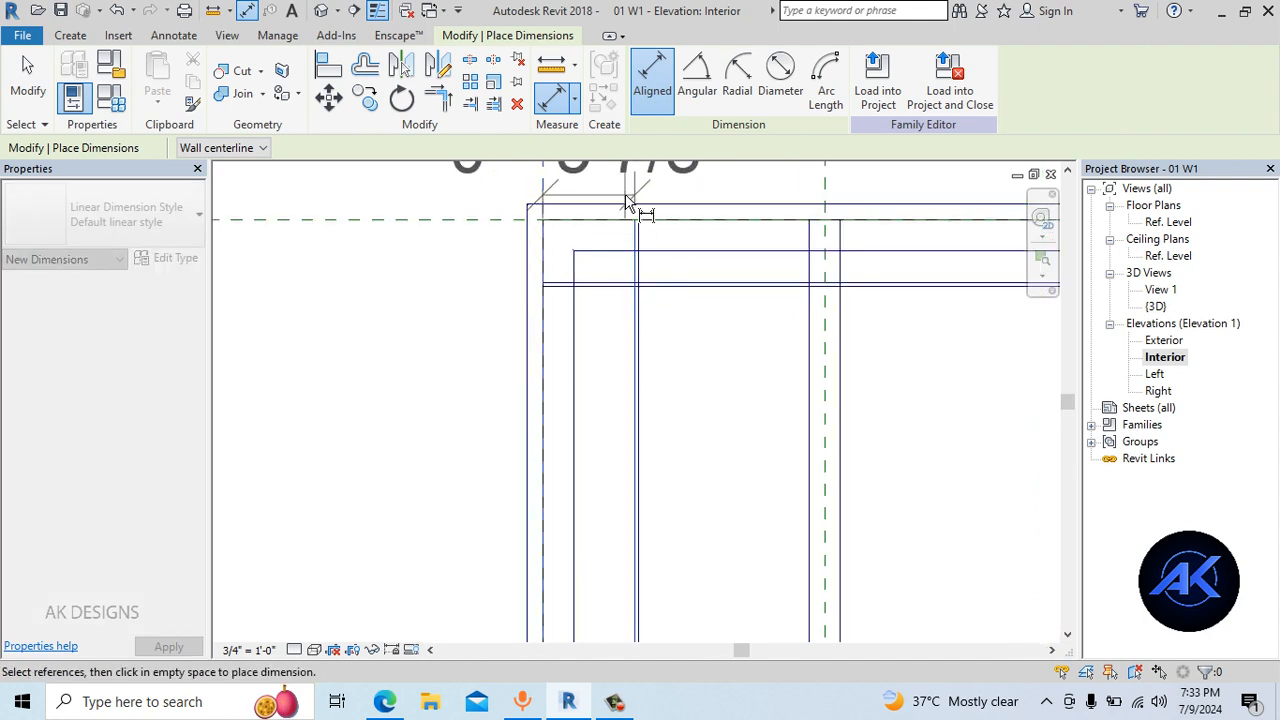
click(628, 192)
middle_drag(662, 331, 651, 423)
scroll(635, 437, down, 1)
key(Escape)
click(628, 437)
key(Escape)
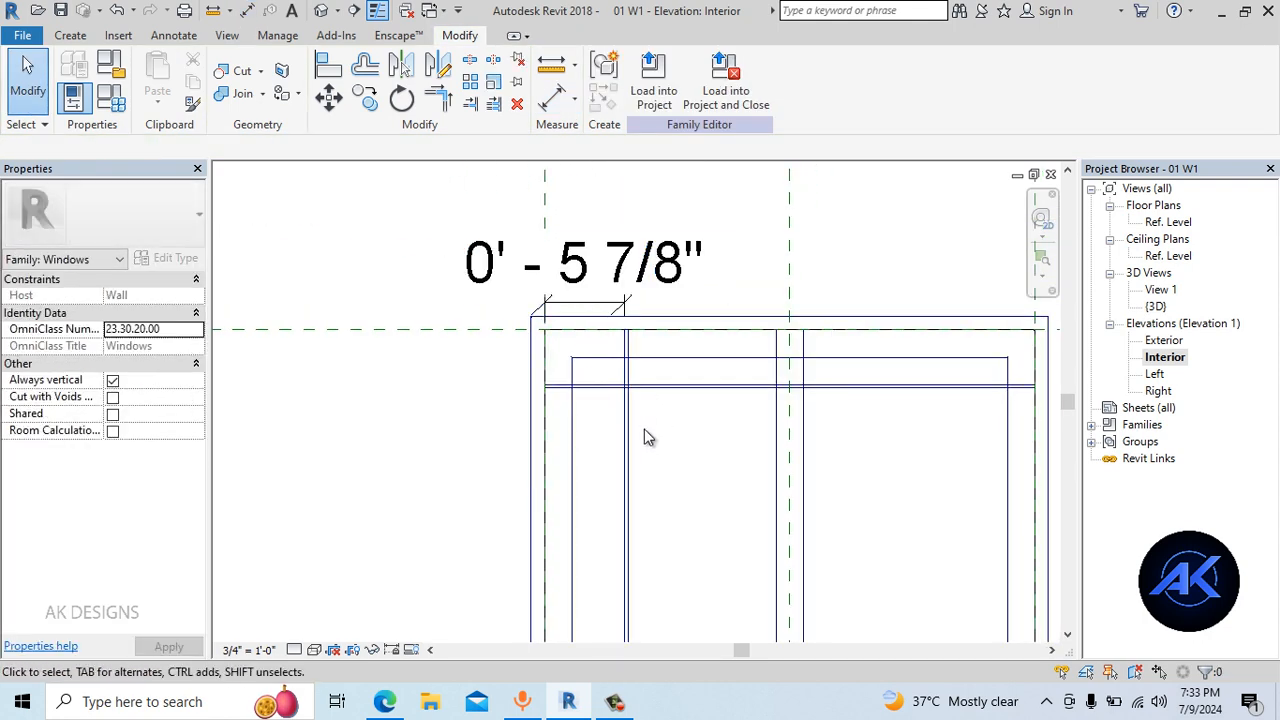
Set the distance from the left reference plane to the vertical bar to 4", and delete the dimension
click(644, 437)
click(583, 263)
text(4")
key(Return)
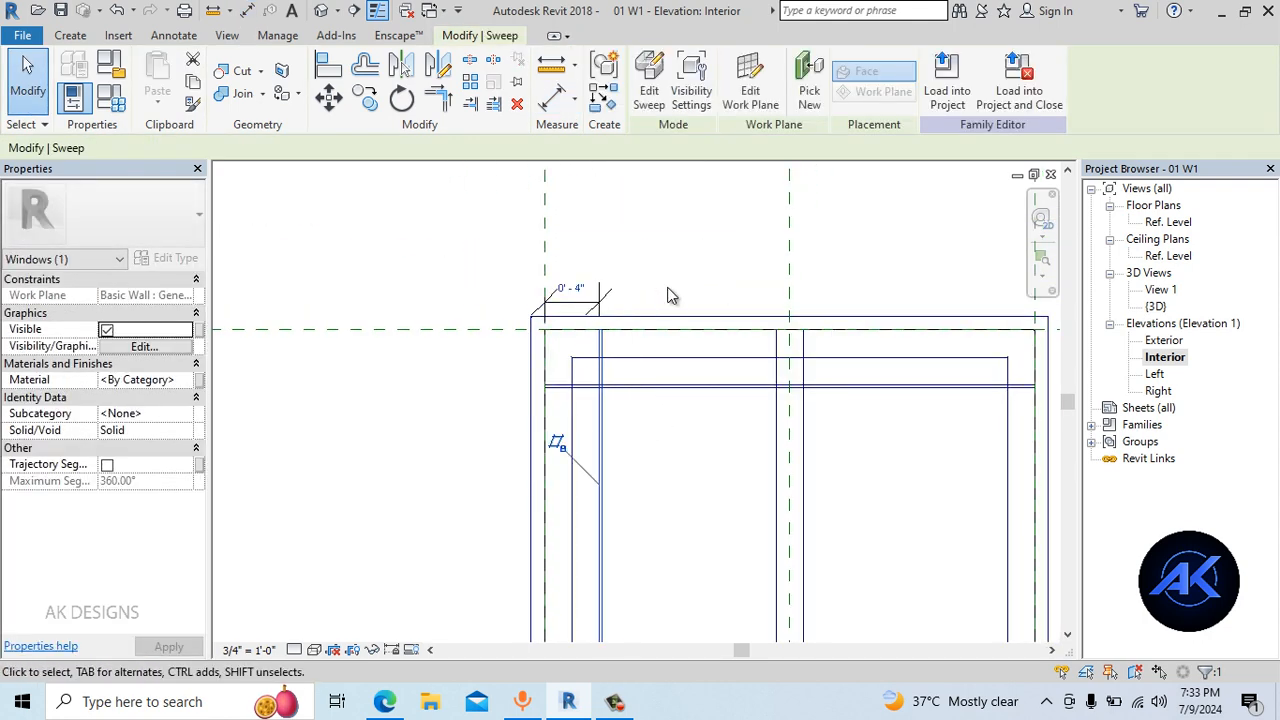
key(Escape)
click(580, 268)
key(Delete)
Mirror the left vertical bar about the window's centre reference plane
click(603, 451)
scroll(743, 449, down, 1)
middle_drag(743, 449, 680, 420)
click(404, 70)
click(560, 243)
click(601, 412)
Copy the left vertical bar towards the mullion, about 4 3/4" short of the centre reference plane
click(512, 392)
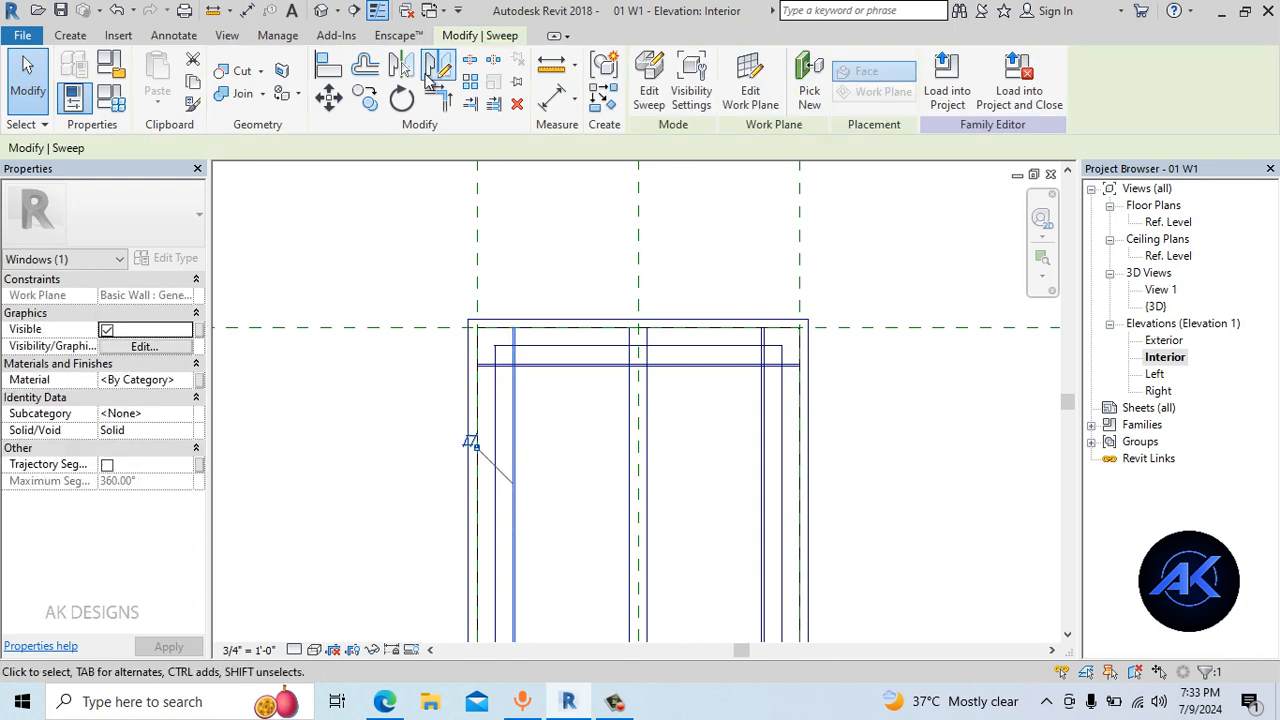
click(366, 98)
scroll(571, 215, up, 1)
click(511, 222)
click(608, 190)
Dimension the distance between the copied vertical bar and the centre reference plane
key(d)
key(i)
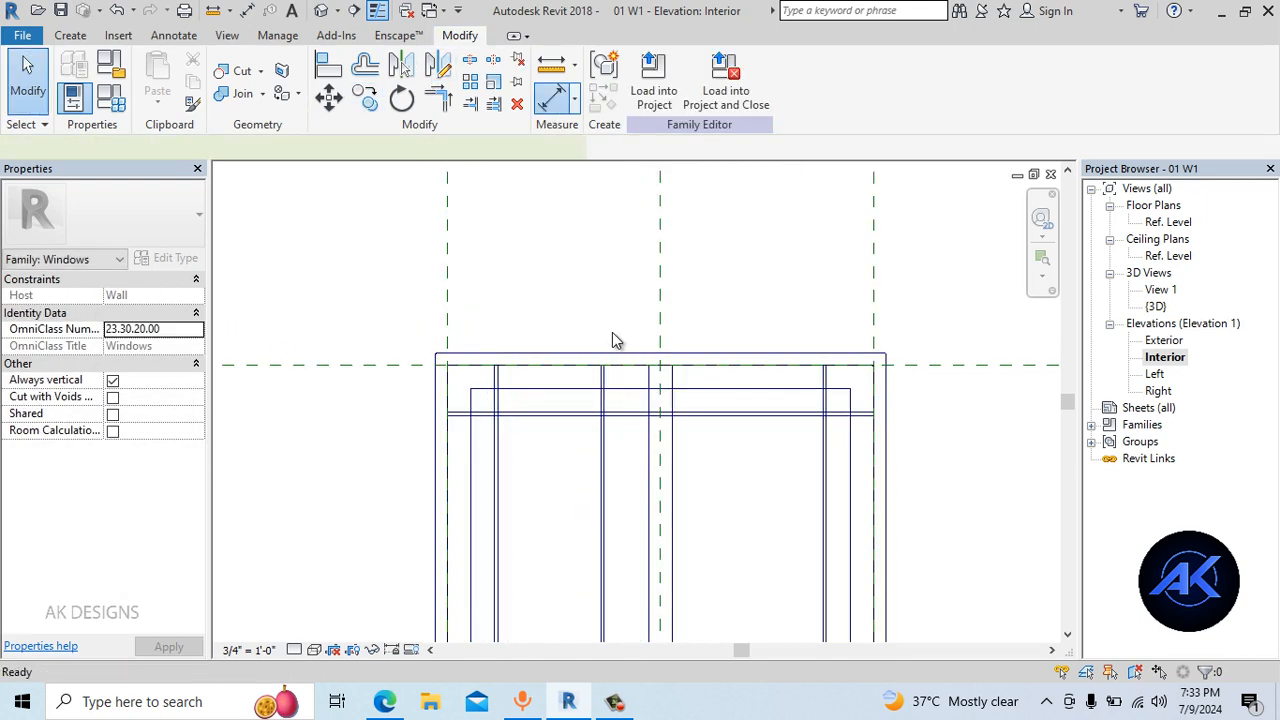
scroll(610, 407, up, 1)
click(602, 446)
click(685, 274)
click(661, 263)
key(Escape)
key(Escape)
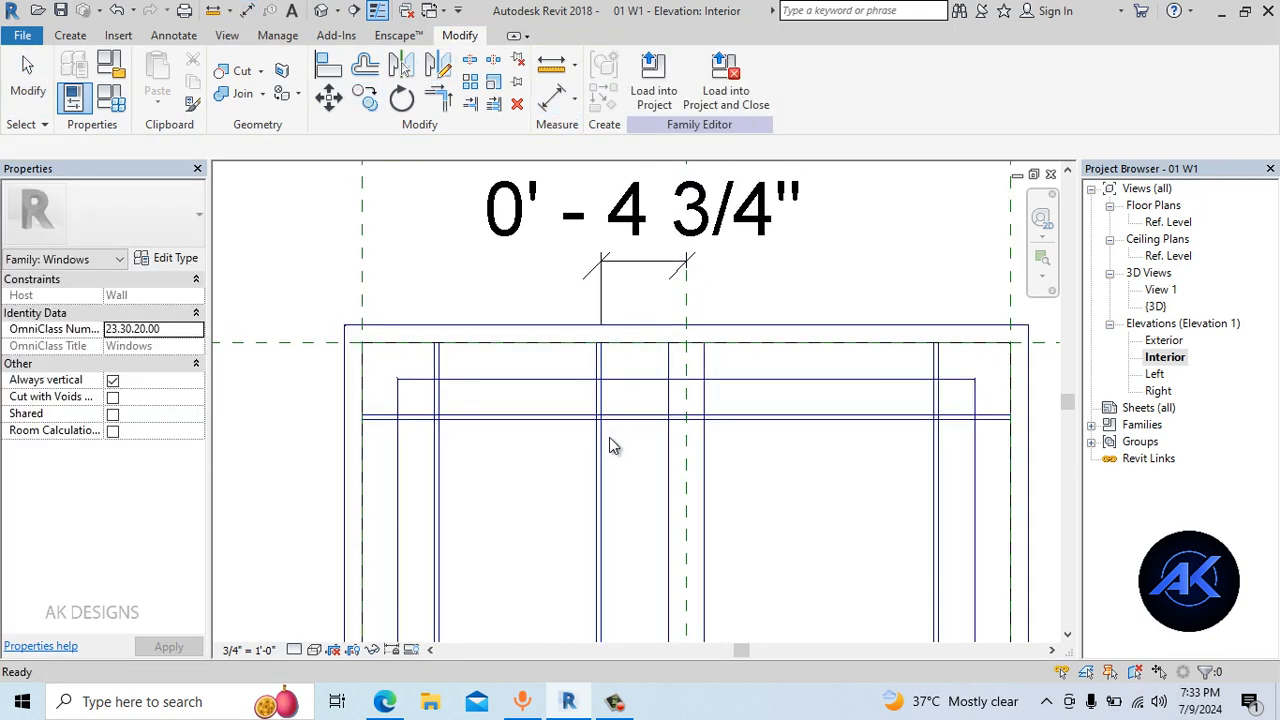
Set the copied bar's distance from the centre reference plane to 3", and delete the dimension
click(601, 437)
click(648, 245)
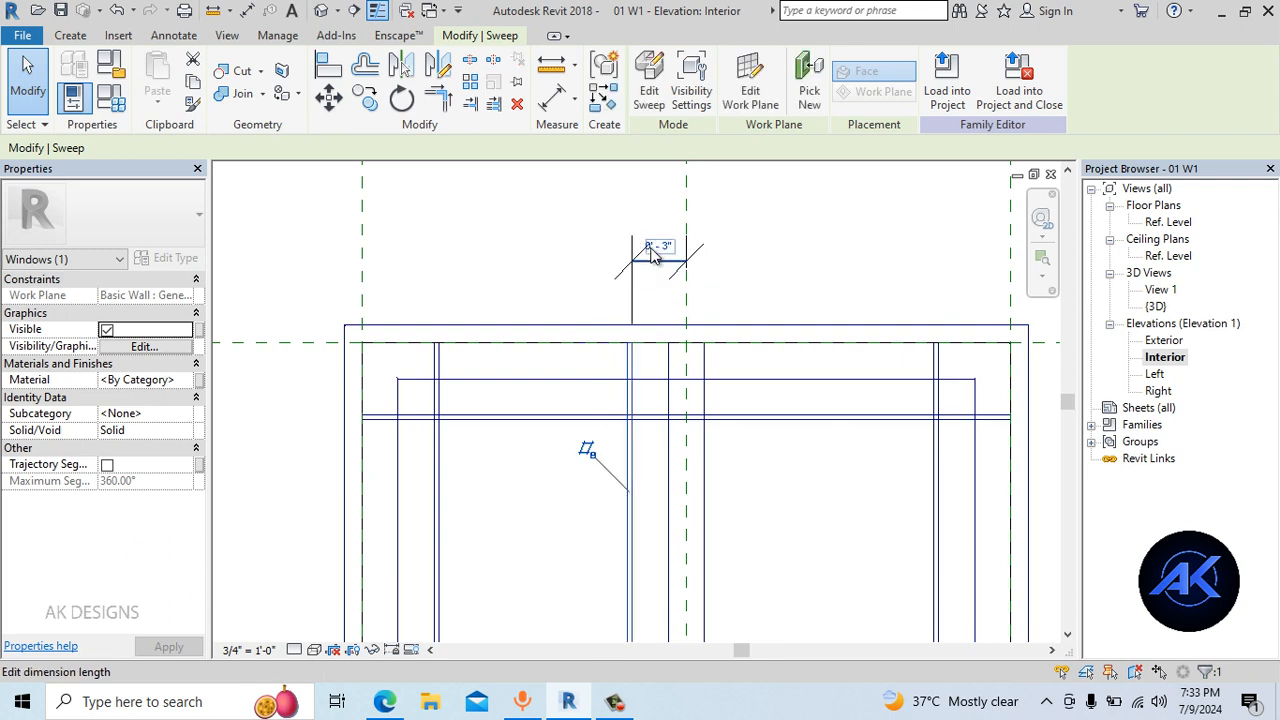
click(829, 243)
scroll(829, 243, down, 1)
middle_drag(829, 243, 630, 240)
click(480, 264)
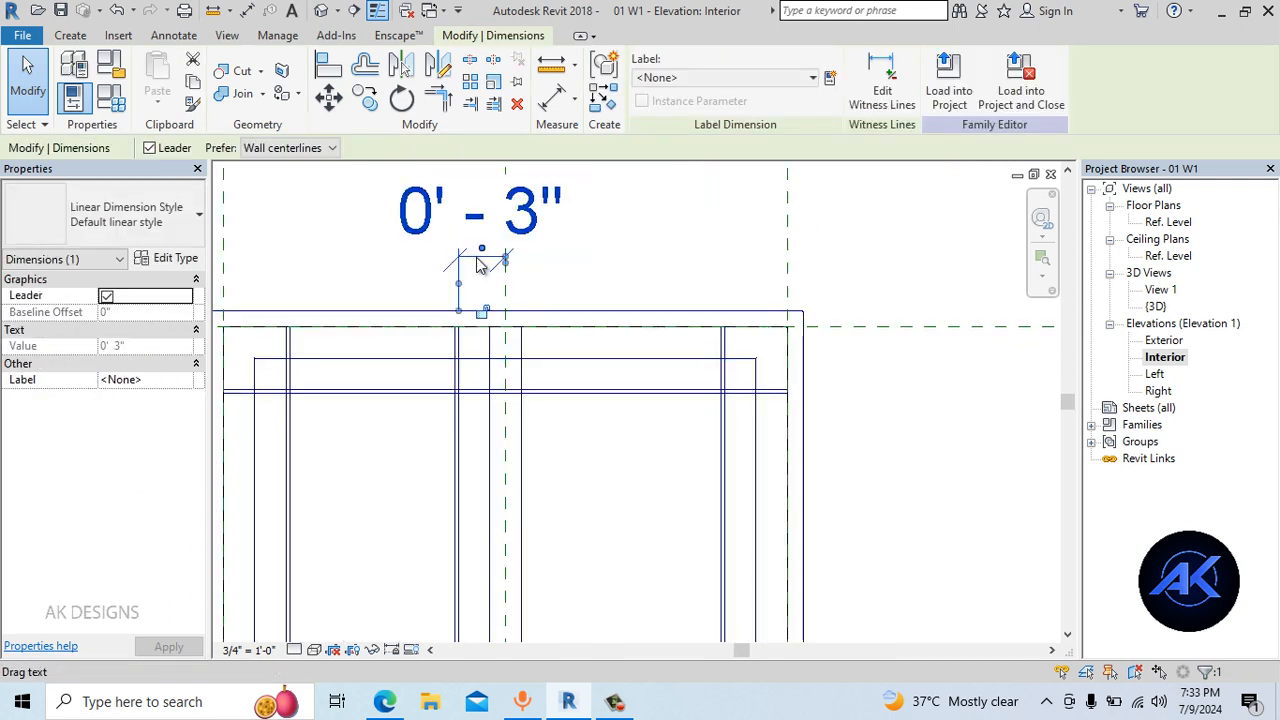
key(Delete)
Mirror the vertical bar beside the mullion about the centre reference plane, and check the grill in the 3D view
click(458, 445)
key(m)
key(m)
click(507, 241)
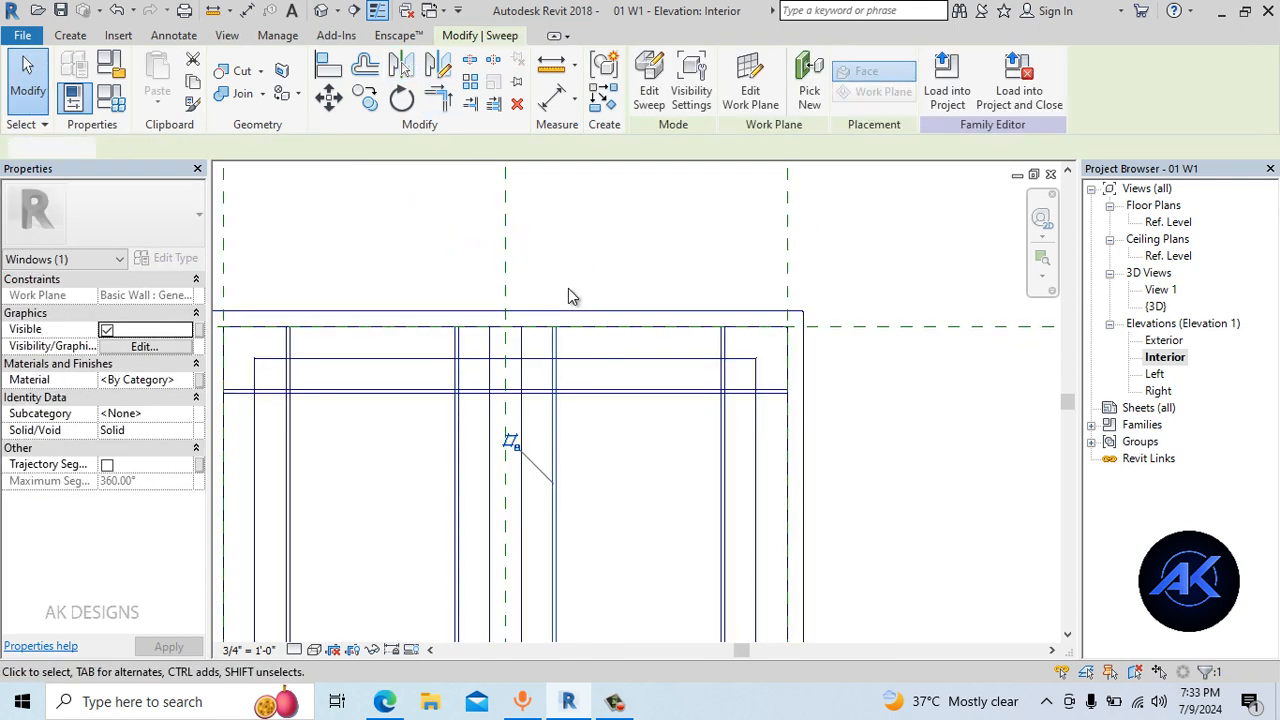
click(571, 290)
click(322, 12)
scroll(671, 363, down, 3)
shift+middle_drag(780, 486, 922, 506)
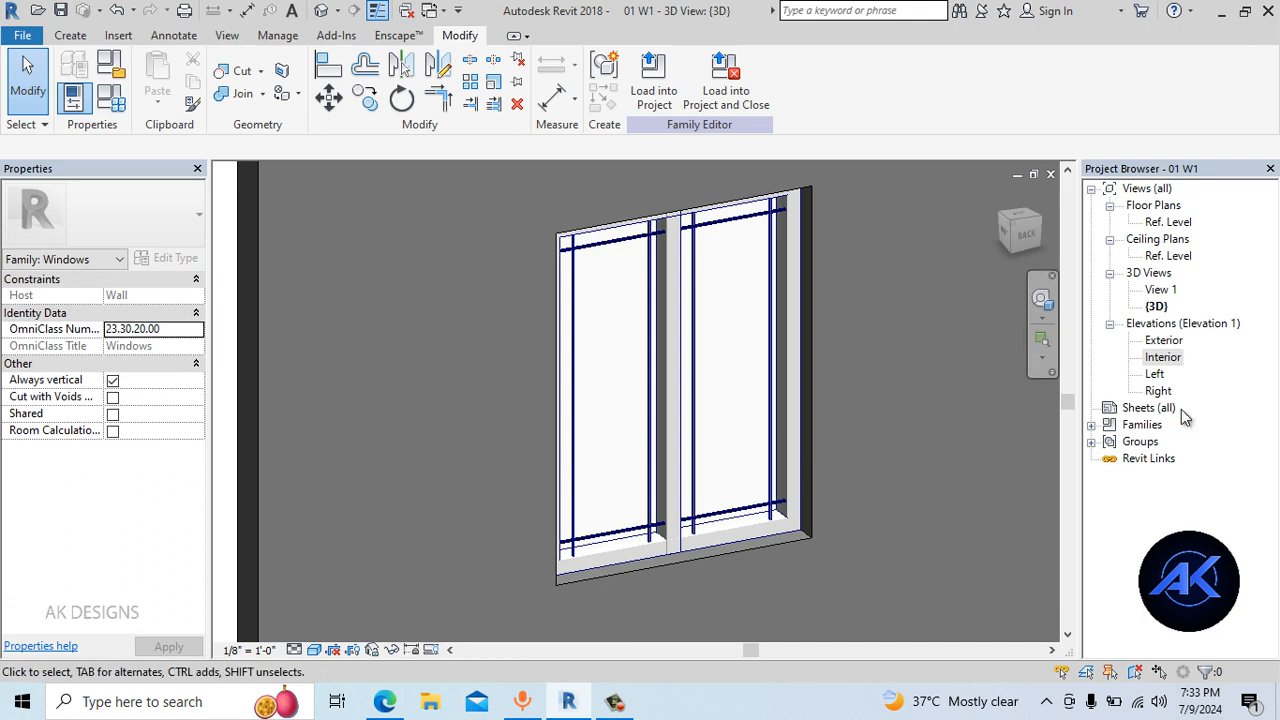
In the Interior elevation, copy the upper horizontal bar 5" downwards
double_click(1163, 357)
scroll(510, 370, down, 3)
scroll(520, 240, up, 3)
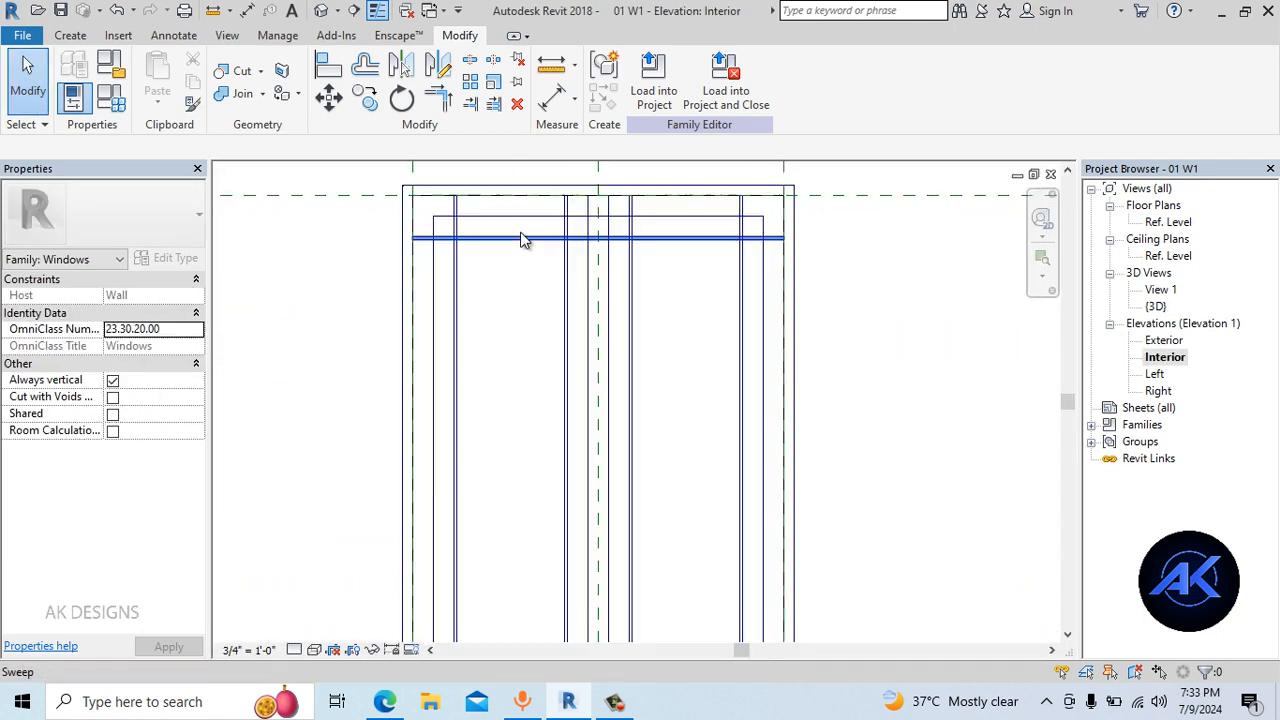
click(542, 248)
key(m)
key(v)
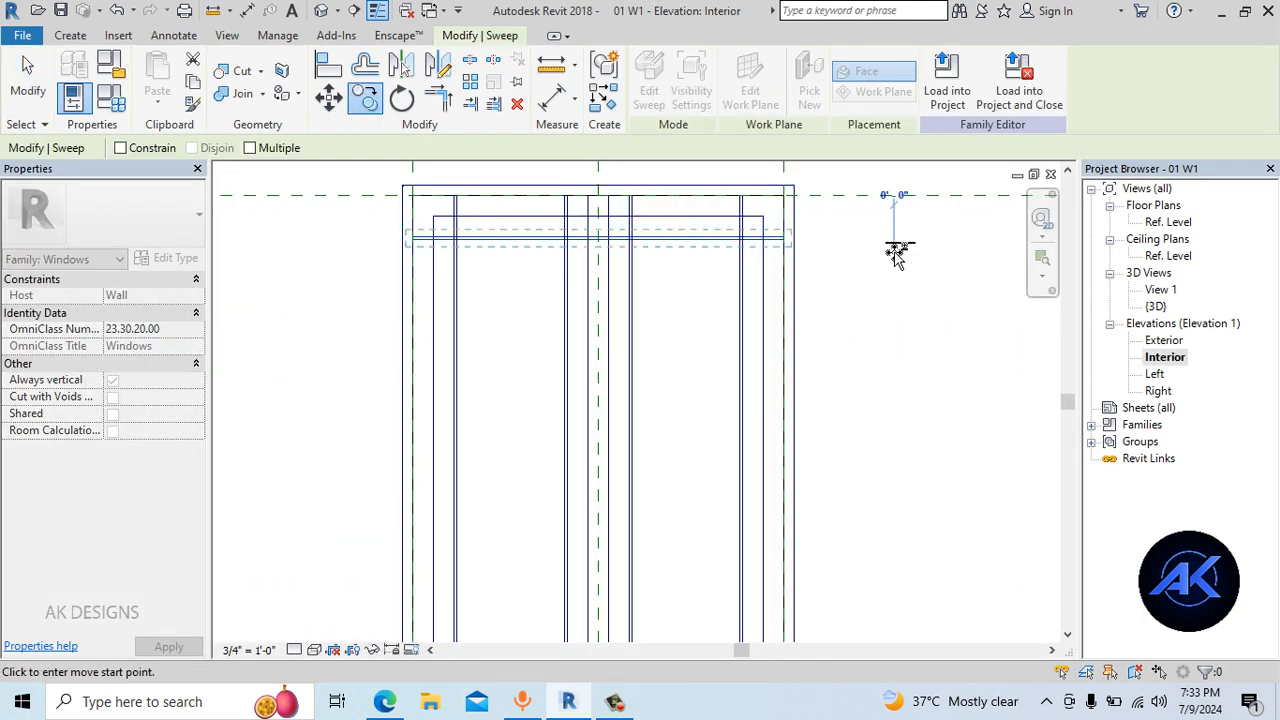
click(897, 253)
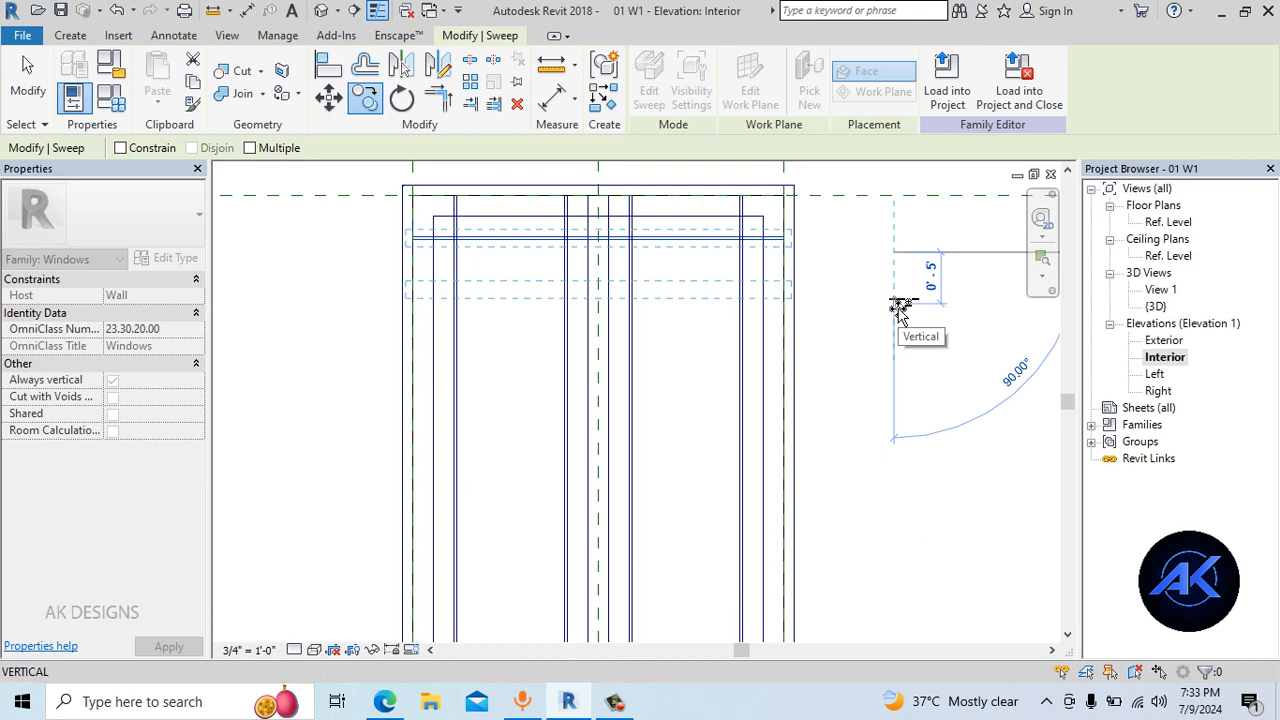
text(5")
key(Return)
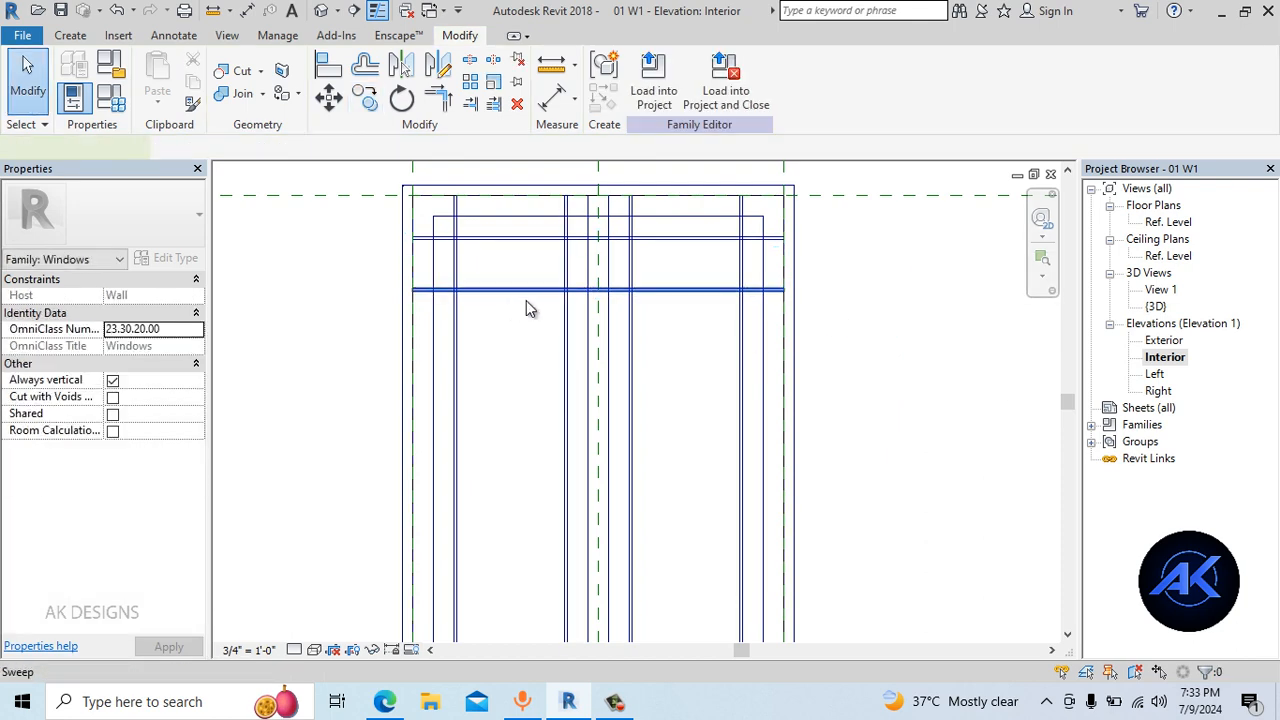
Edit the copied bar's sweep path and align its left end with the inner edge of the left vertical bar
click(526, 300)
click(649, 80)
click(815, 62)
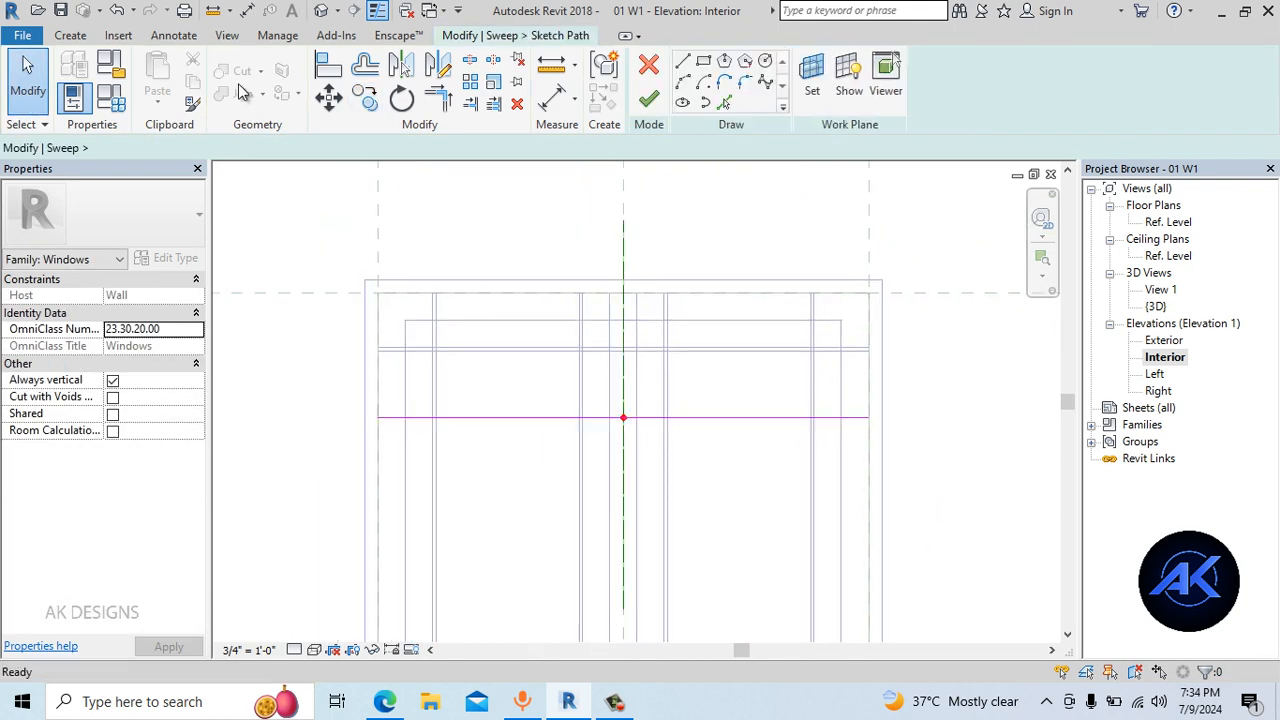
key(a)
key(l)
scroll(440, 390, up, 2)
click(394, 346)
click(293, 390)
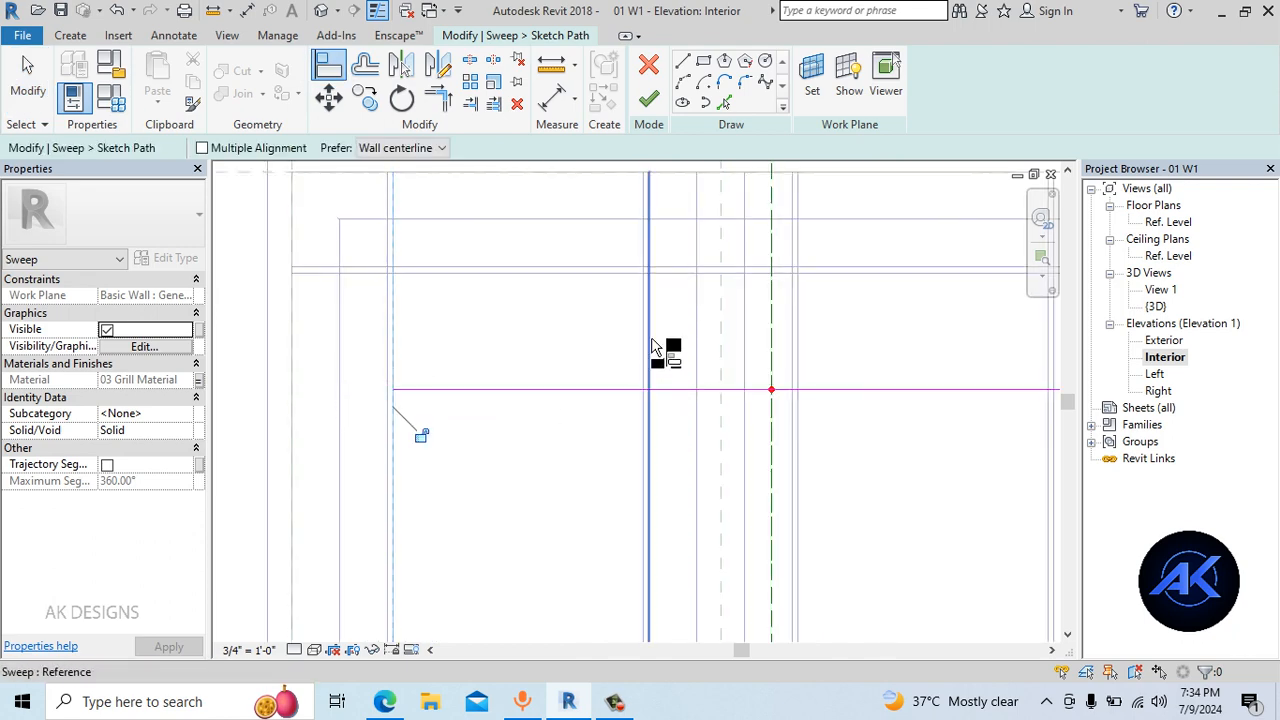
Align the path's right end with the vertical bar just left of the mullion, and finish the path and the sweep
click(648, 345)
scroll(735, 406, down, 3)
click(1008, 400)
click(648, 99)
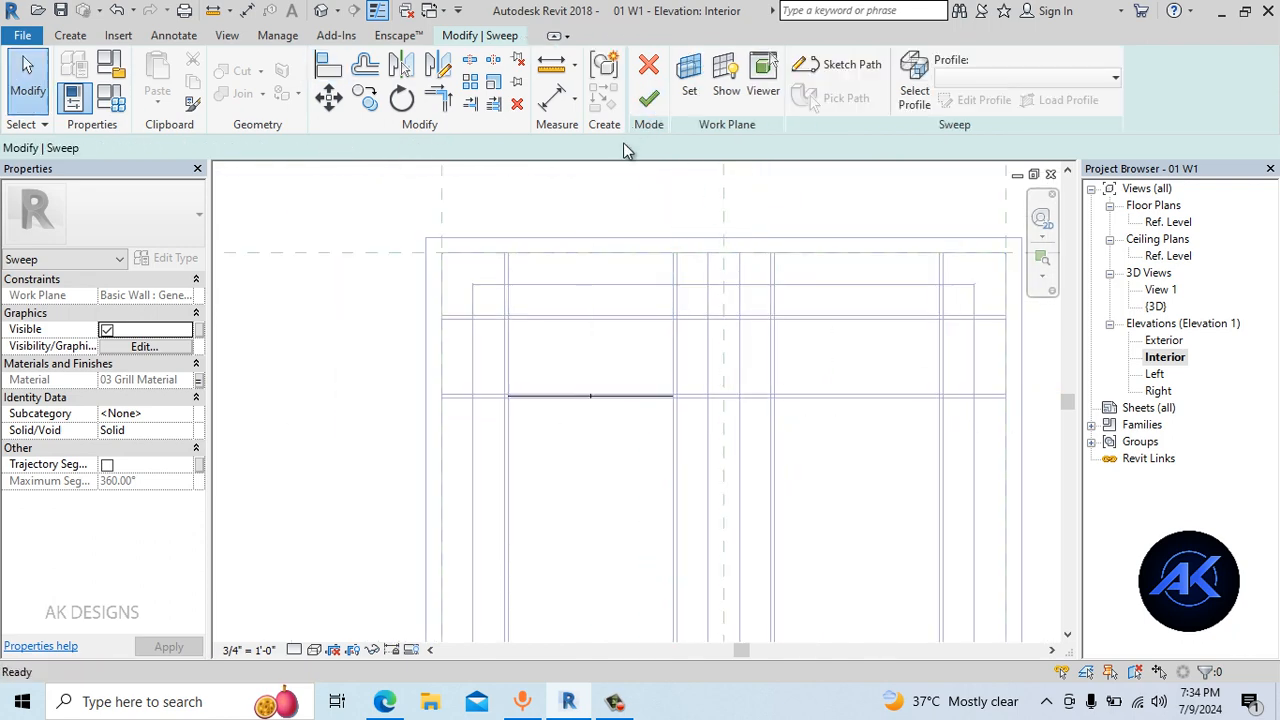
click(648, 99)
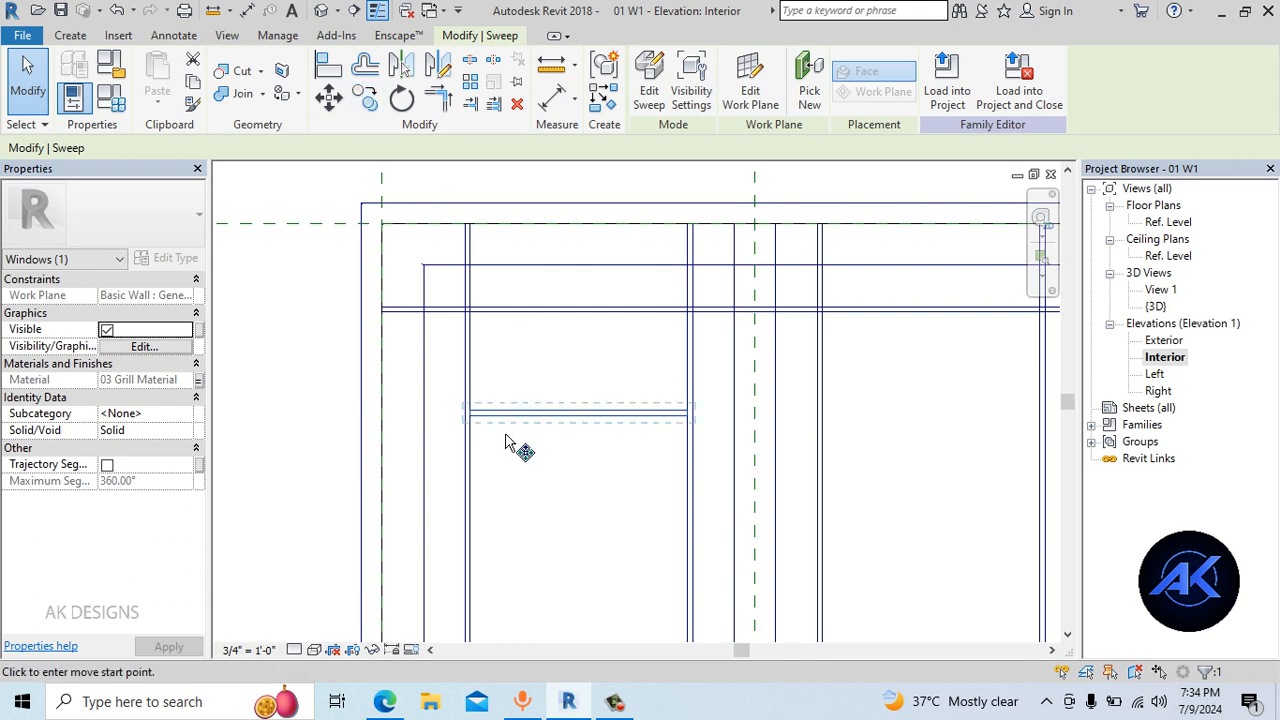
Copy the short horizontal bar across the mullion so it spans the right pane's two vertical bars
scroll(507, 435, up, 1)
click(464, 440)
click(869, 440)
scroll(828, 443, down, 3)
middle_drag(828, 443, 599, 404)
click(600, 406)
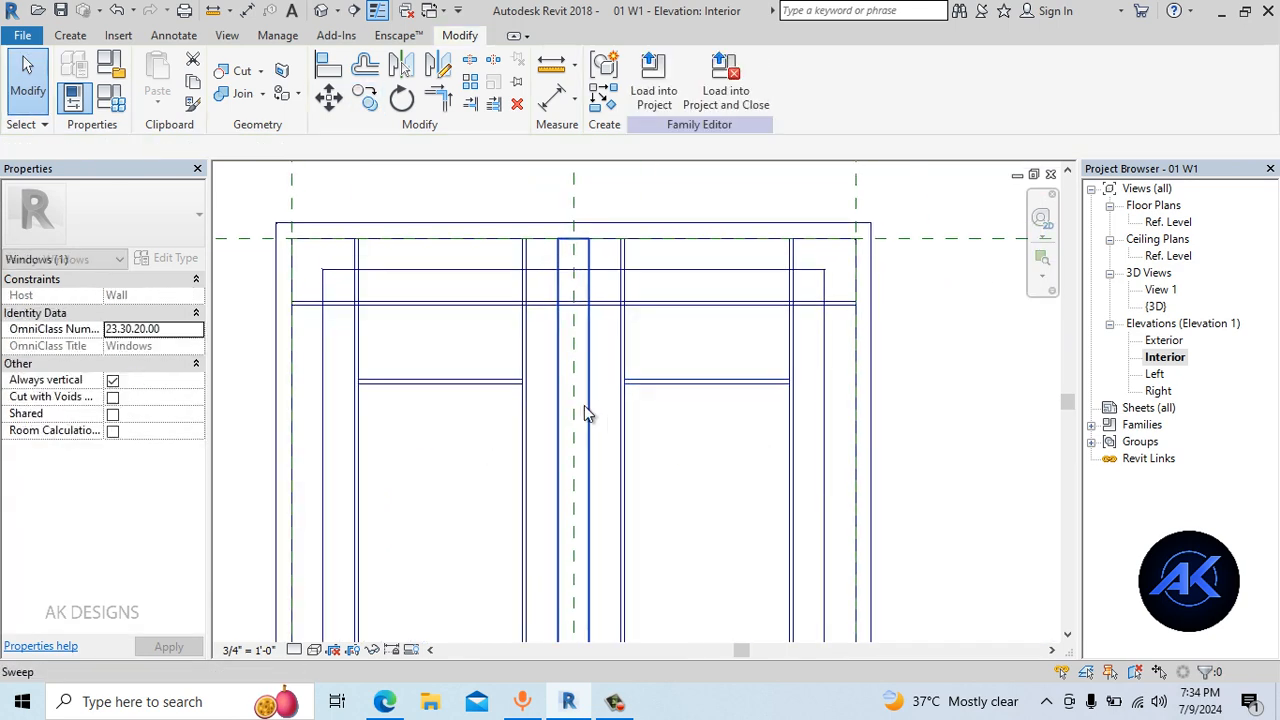
Copy both short horizontal bars down by the spacing between the full-width upper bar and the short bars
drag(233, 355, 1019, 400)
click(366, 96)
scroll(486, 284, up, 2)
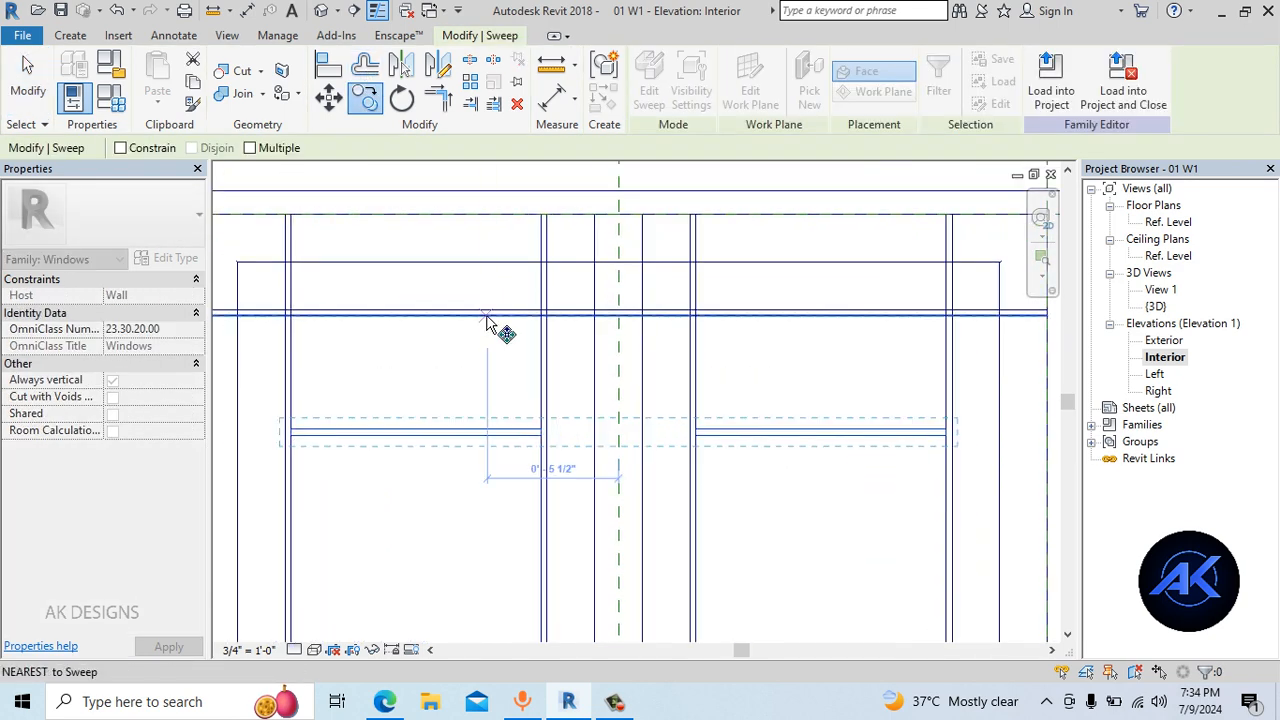
click(486, 318)
click(533, 441)
scroll(540, 430, down, 2)
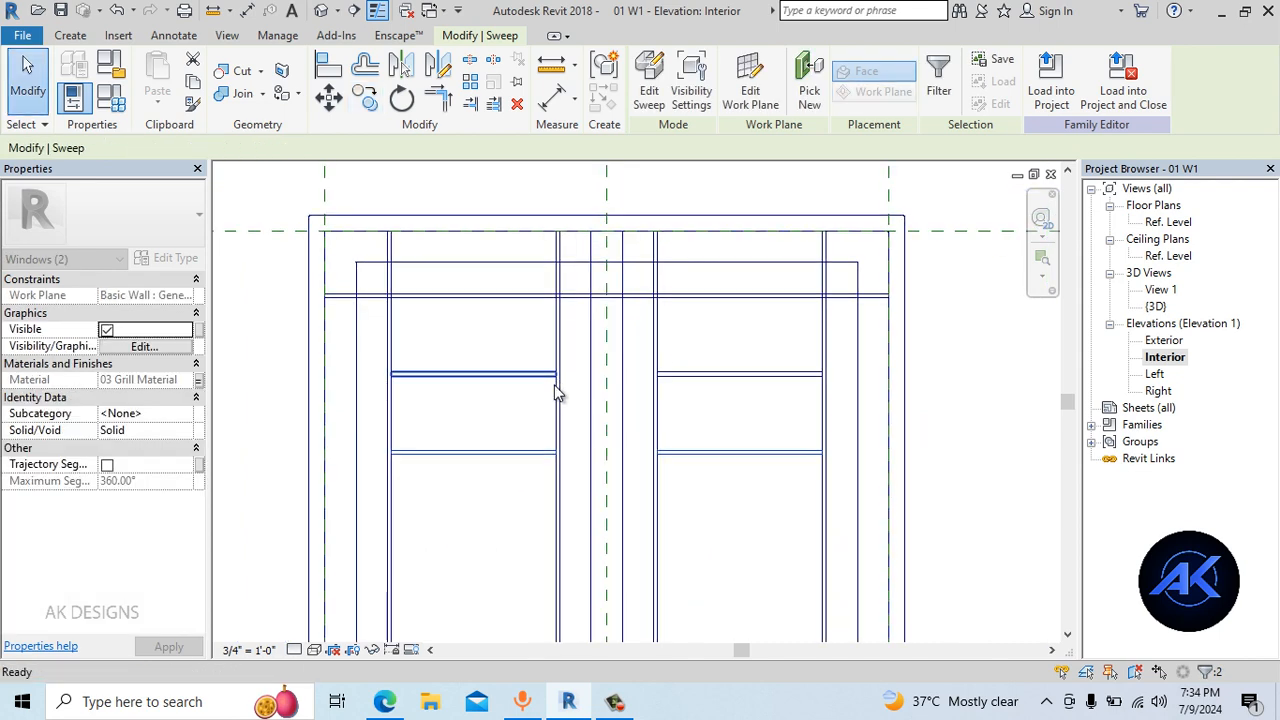
Copy the four short horizontal bars repeatedly down the window at 10" intervals with the Multiple option
drag(264, 336, 896, 502)
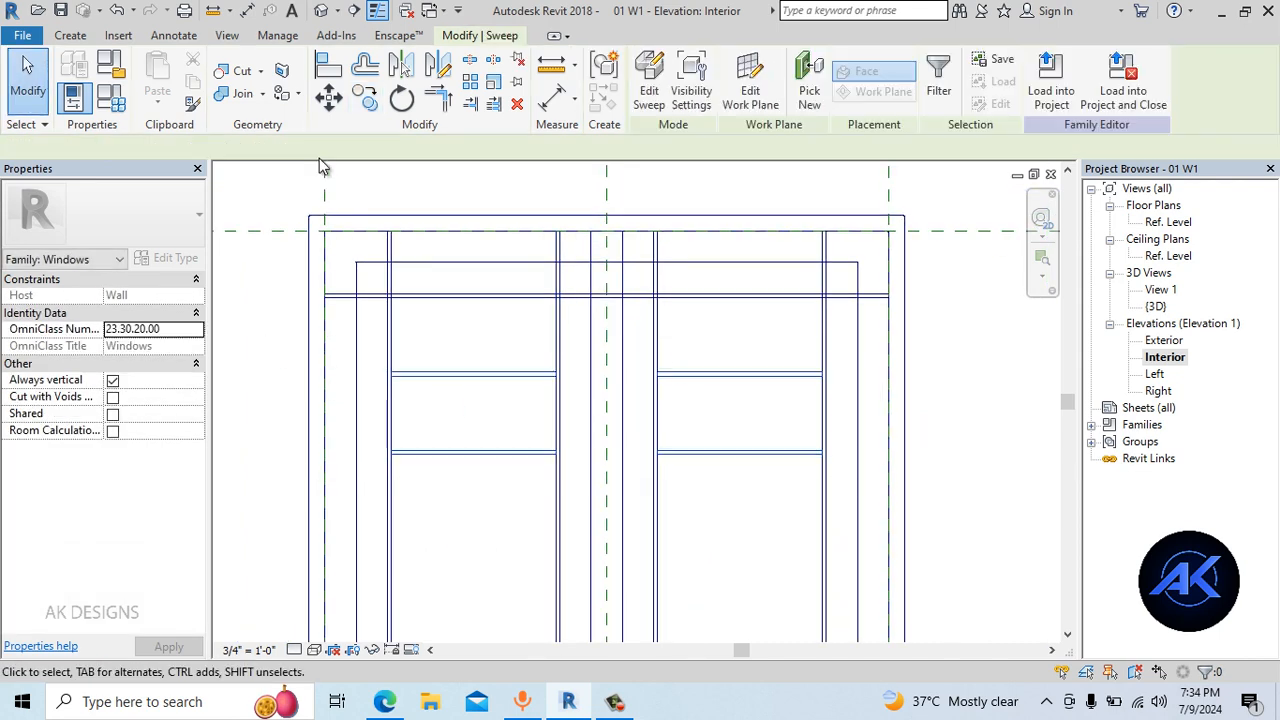
click(366, 96)
click(545, 298)
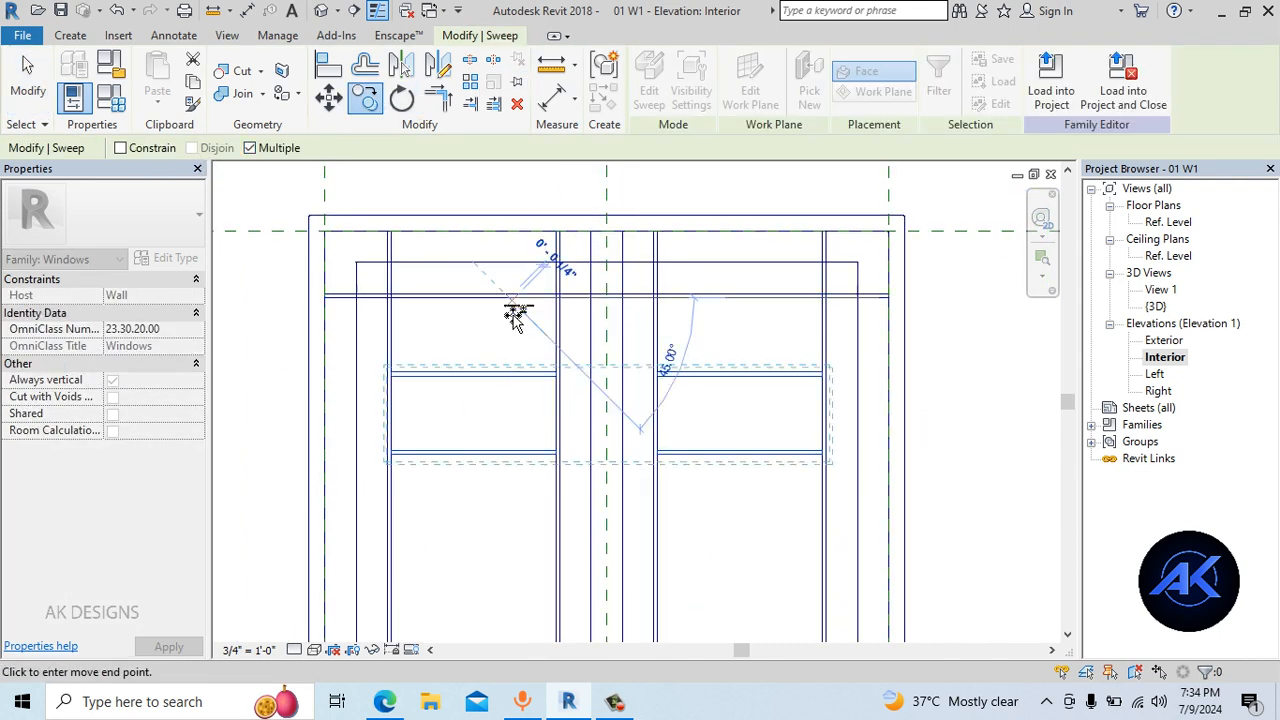
click(511, 466)
scroll(511, 466, down, 1)
middle_drag(511, 466, 577, 252)
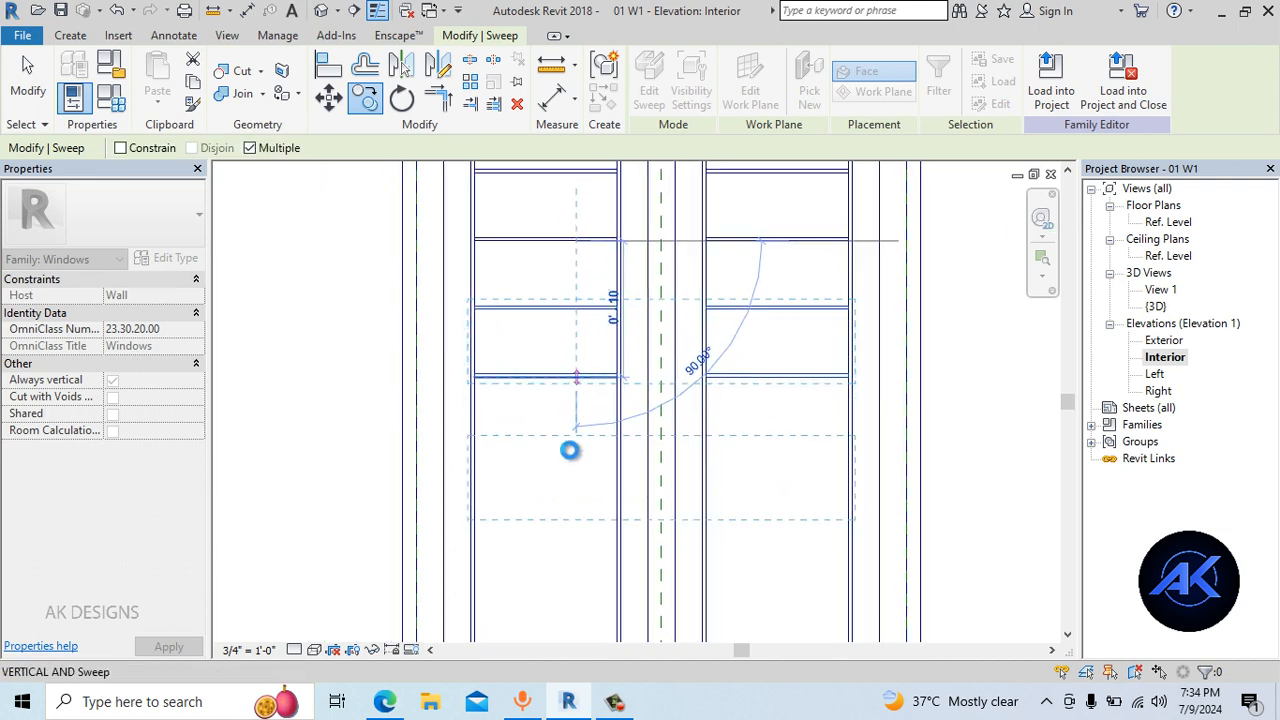
click(576, 378)
middle_drag(579, 440, 579, 315)
scroll(577, 325, up, 1)
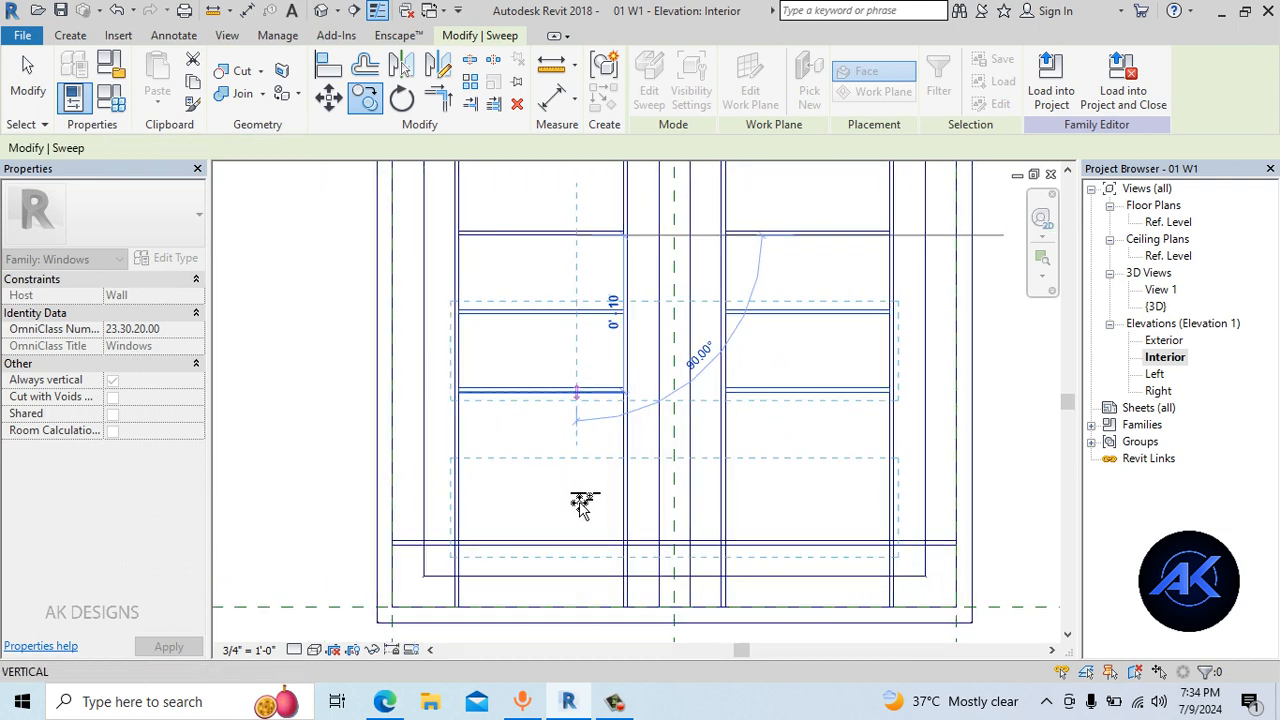
key(Escape)
Delete the surplus short bars that overlap the full-width bottom horizontal bar
click(491, 555)
key(Delete)
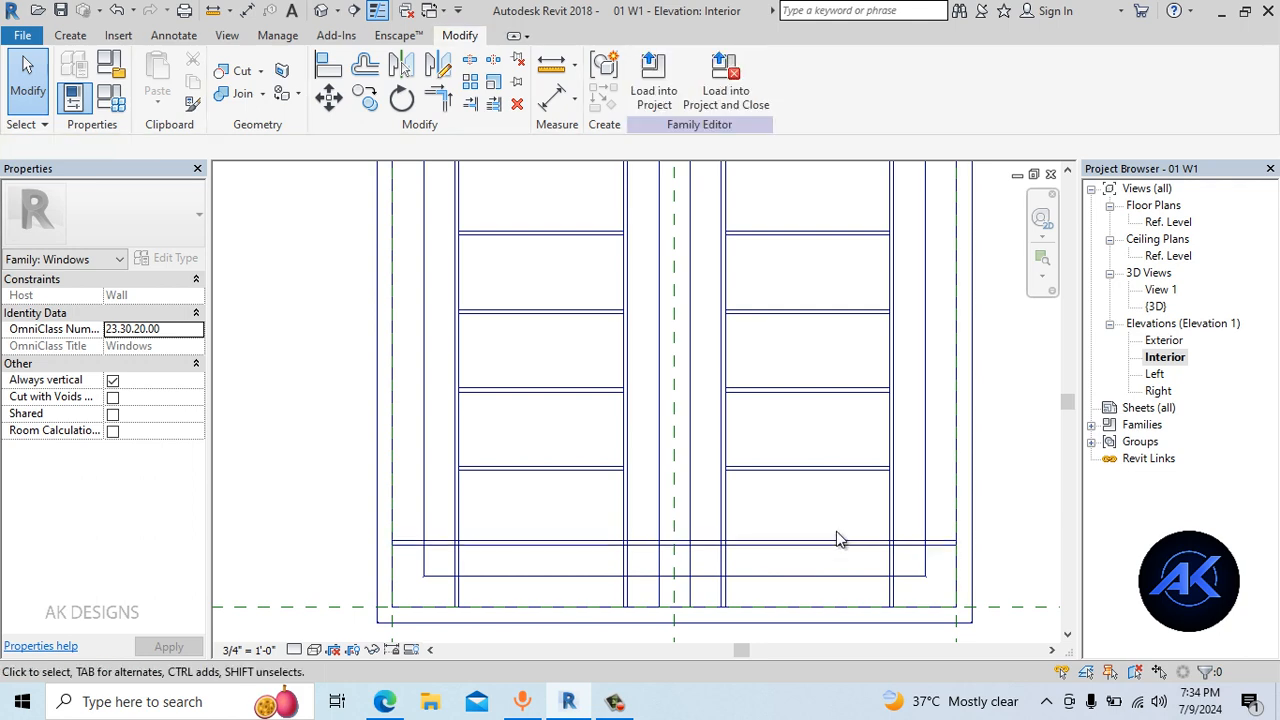
scroll(700, 350, down, 2)
middle_drag(660, 172, 580, 252)
scroll(578, 272, down, 1)
middle_drag(692, 278, 658, 380)
drag(508, 304, 492, 574)
key(Escape)
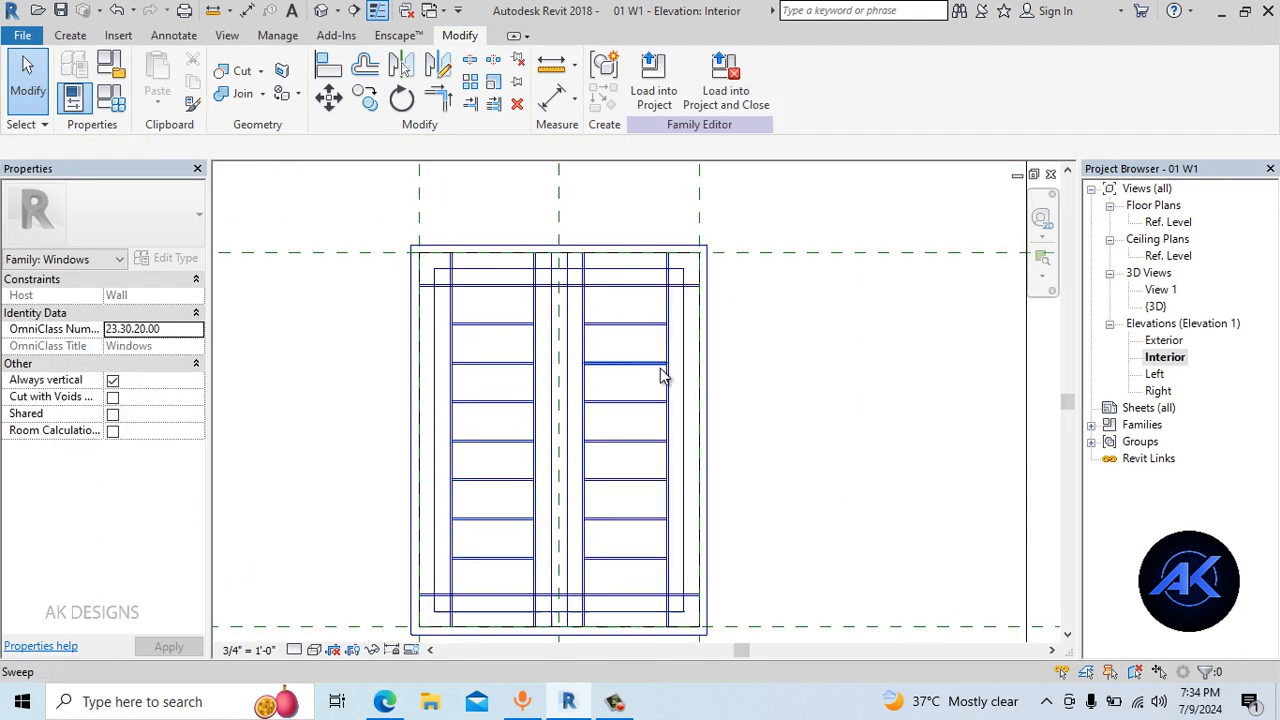
Inspect the completed grill from both sides in the 3D view
click(322, 10)
shift+middle_drag(786, 520, 764, 419)
shift+middle_drag(877, 473, 591, 491)
scroll(608, 300, up, 3)
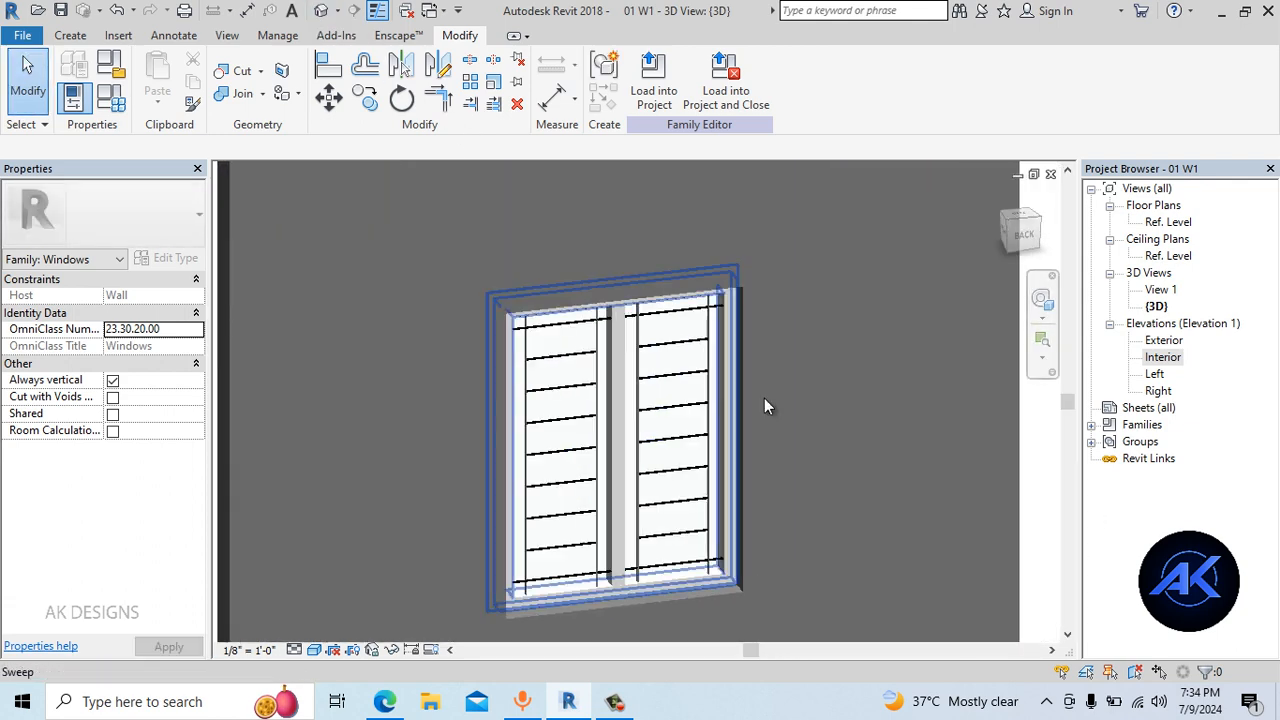
shift+middle_drag(764, 405, 753, 457)
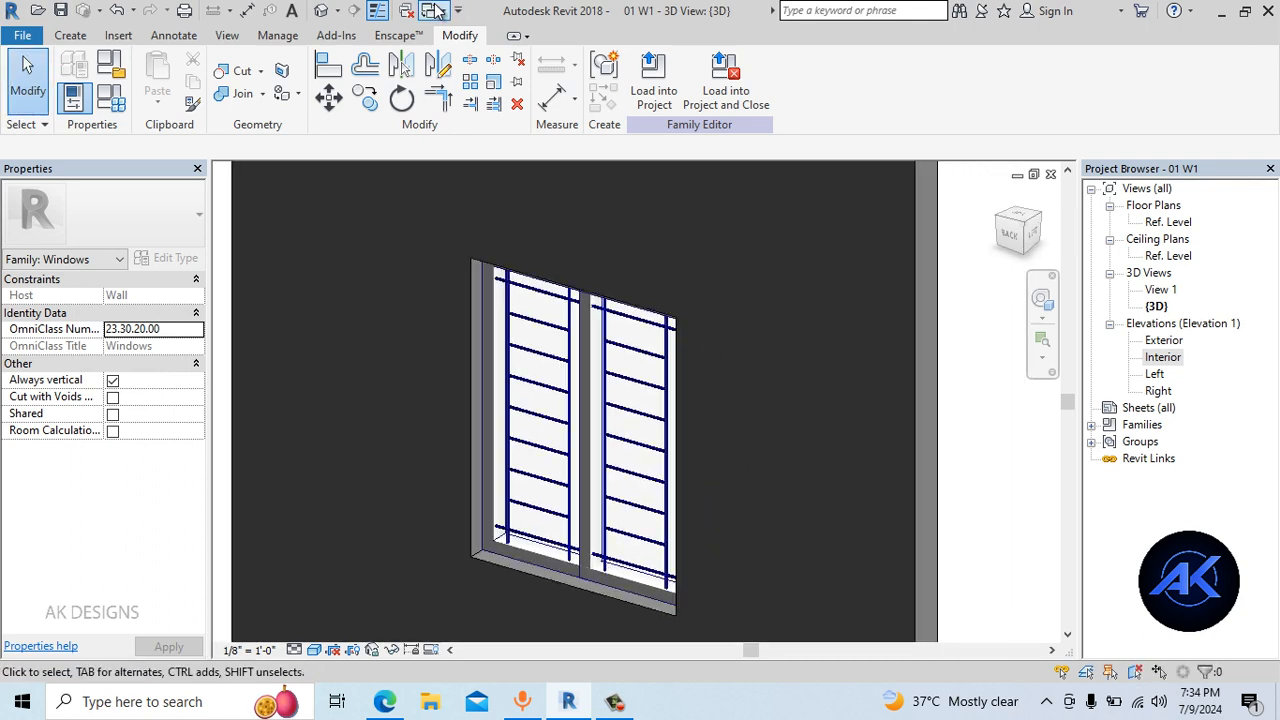
Start the Enscape render of the 3D view and fly closer to the window to examine the grill bars
click(407, 37)
click(24, 80)
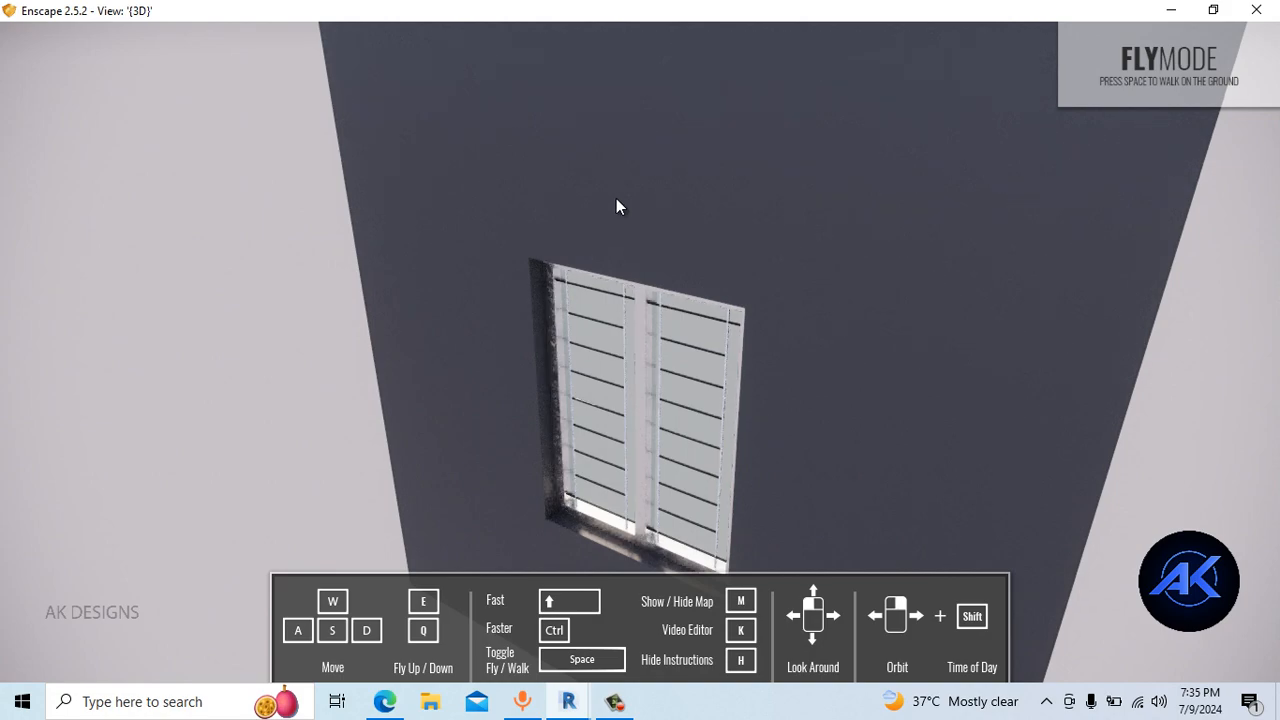
drag(728, 416, 566, 359)
key(w)
key(w)
key(s)
Switch back to Revit and associate the material of the four vertical bars with the 03 Grill Material parameter
mouse_move(568, 701)
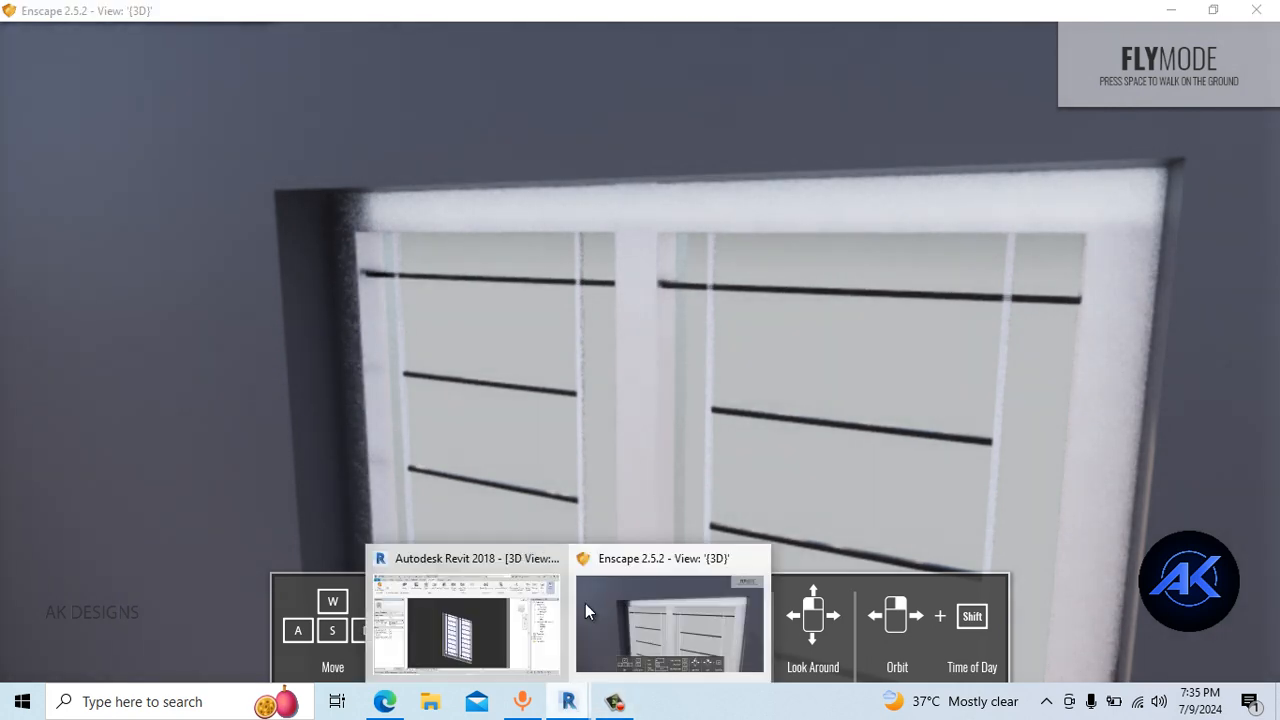
click(465, 615)
click(570, 352)
scroll(556, 362, up, 2)
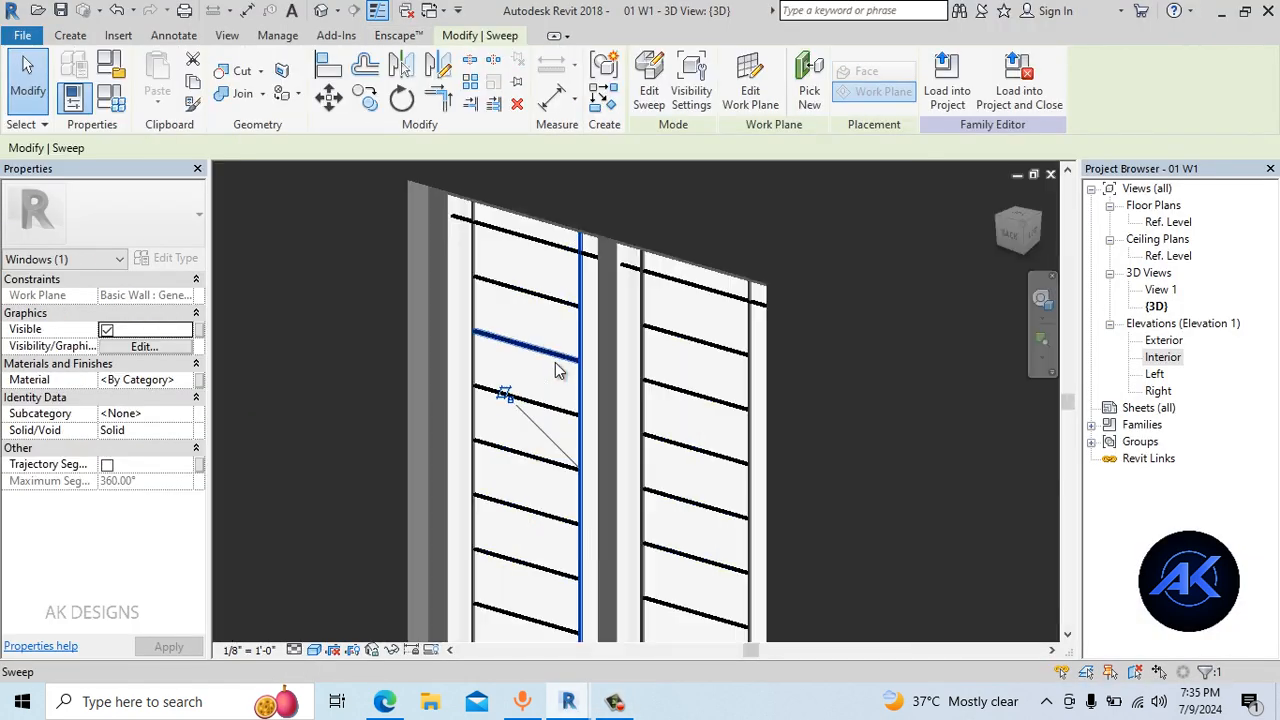
ctrl+click(476, 302)
ctrl+click(645, 347)
ctrl+click(750, 380)
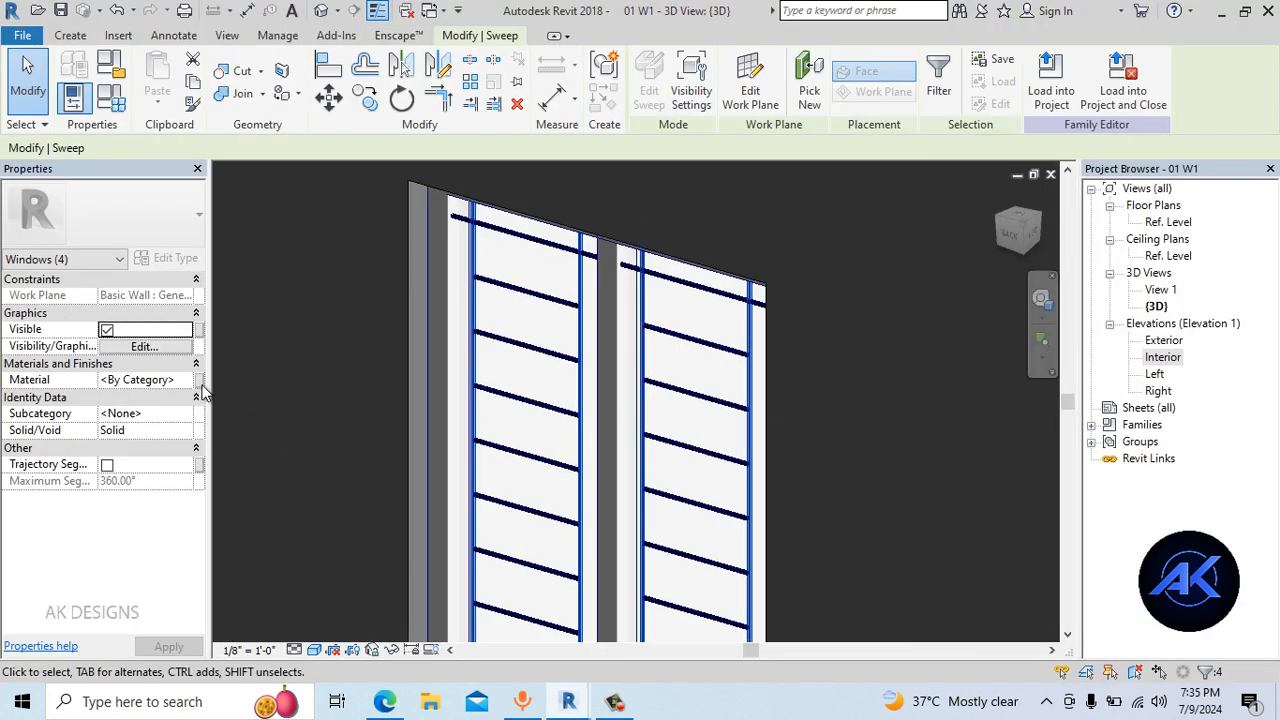
click(197, 380)
click(688, 506)
key(Escape)
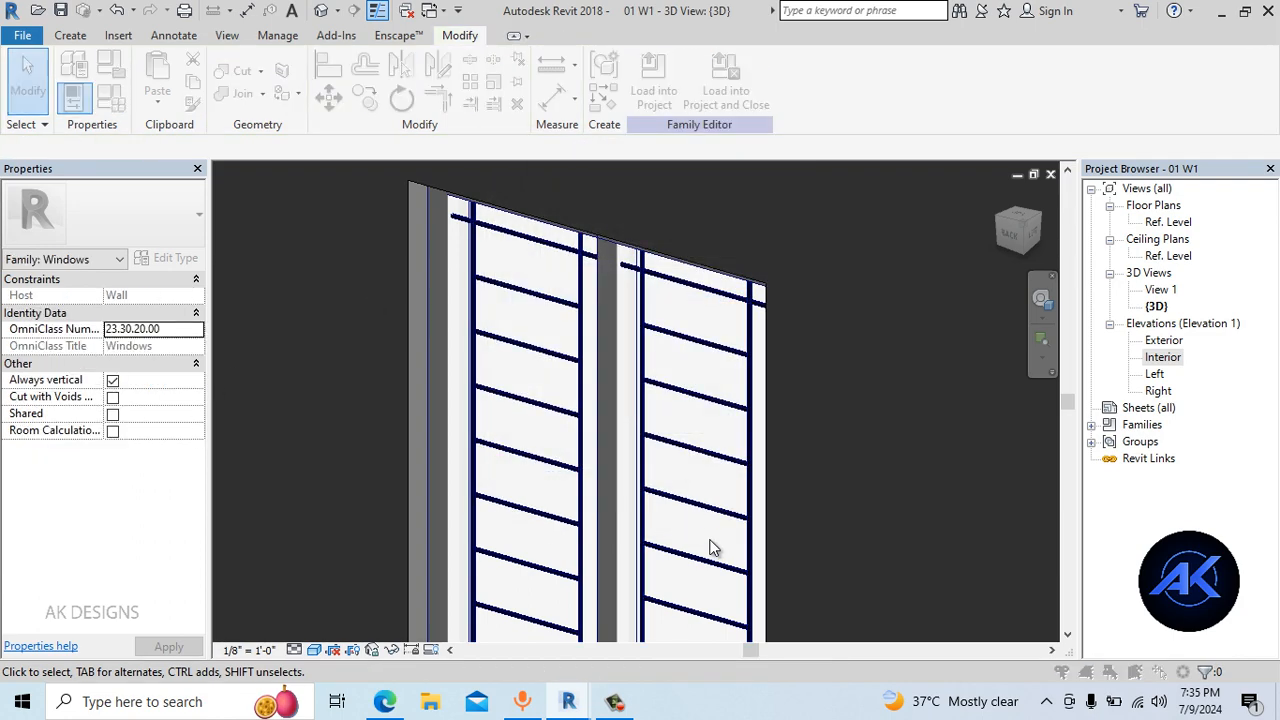
Switch to Enscape, examine the grill and glass in the updated render, and close the render window
mouse_move(580, 702)
click(670, 580)
right_drag(711, 432, 801, 437)
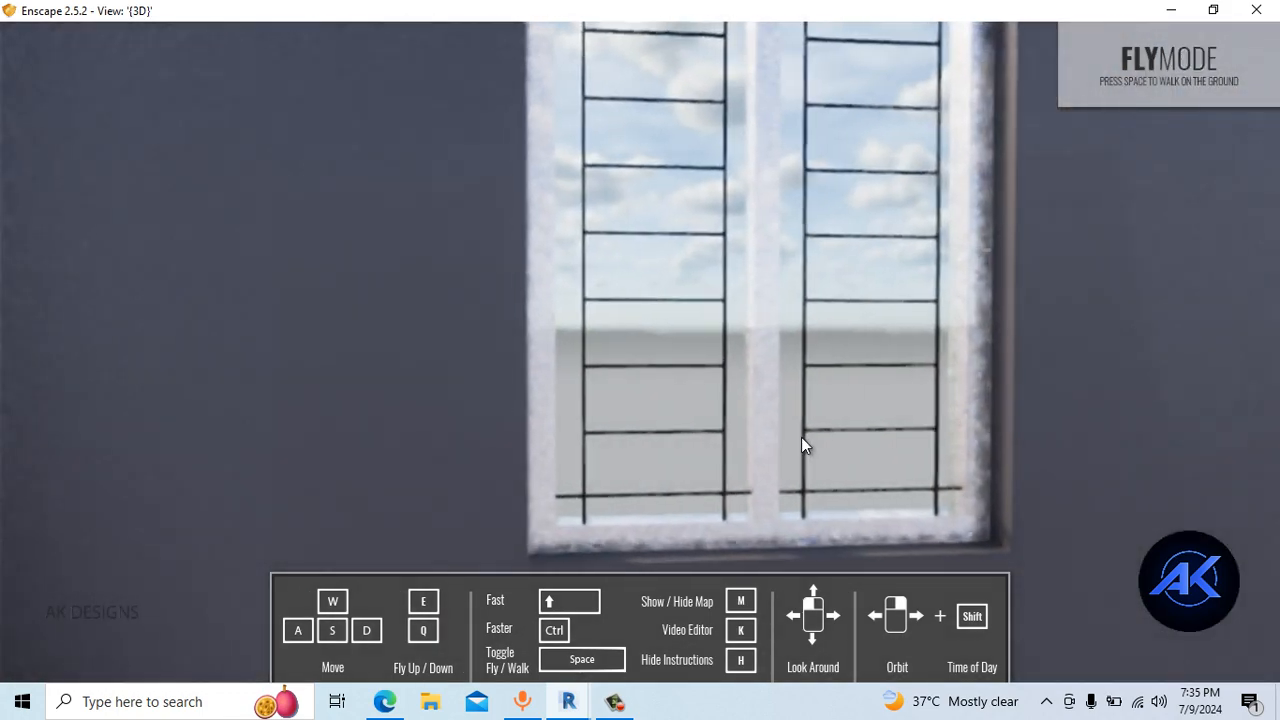
scroll(801, 437, down, 3)
click(572, 701)
click(617, 628)
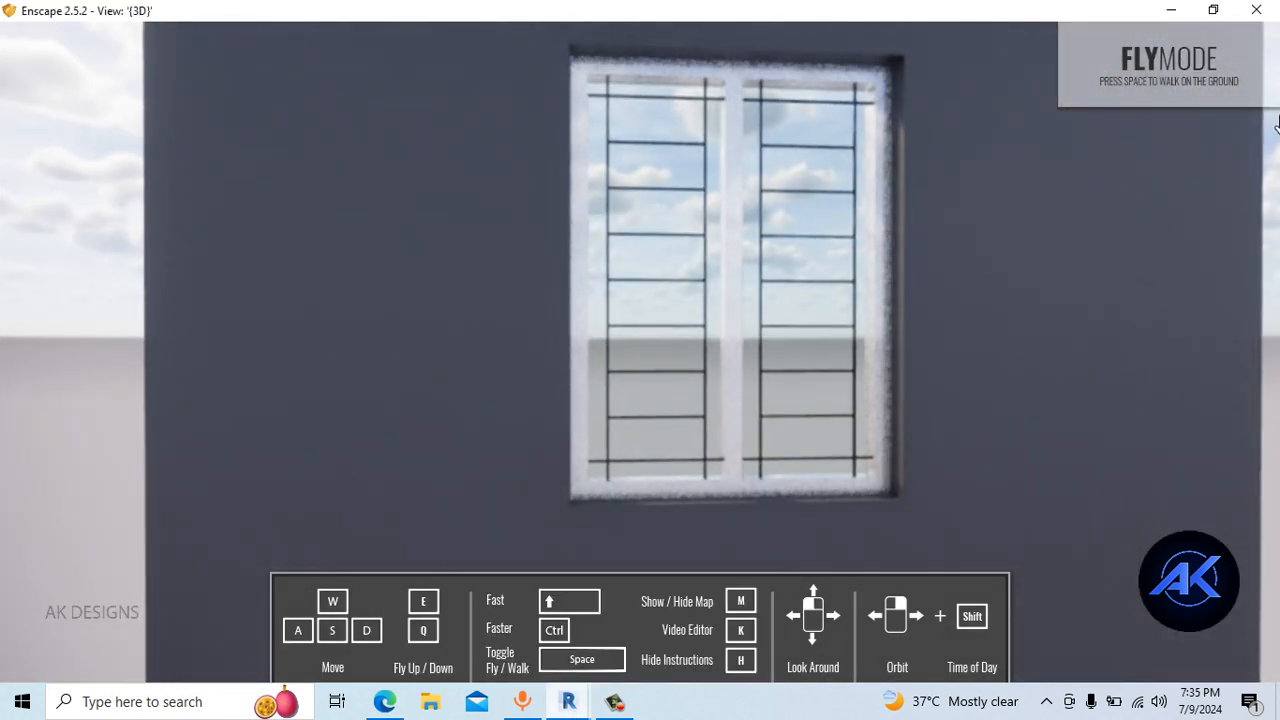
click(1258, 10)
scroll(650, 340, down, 4)
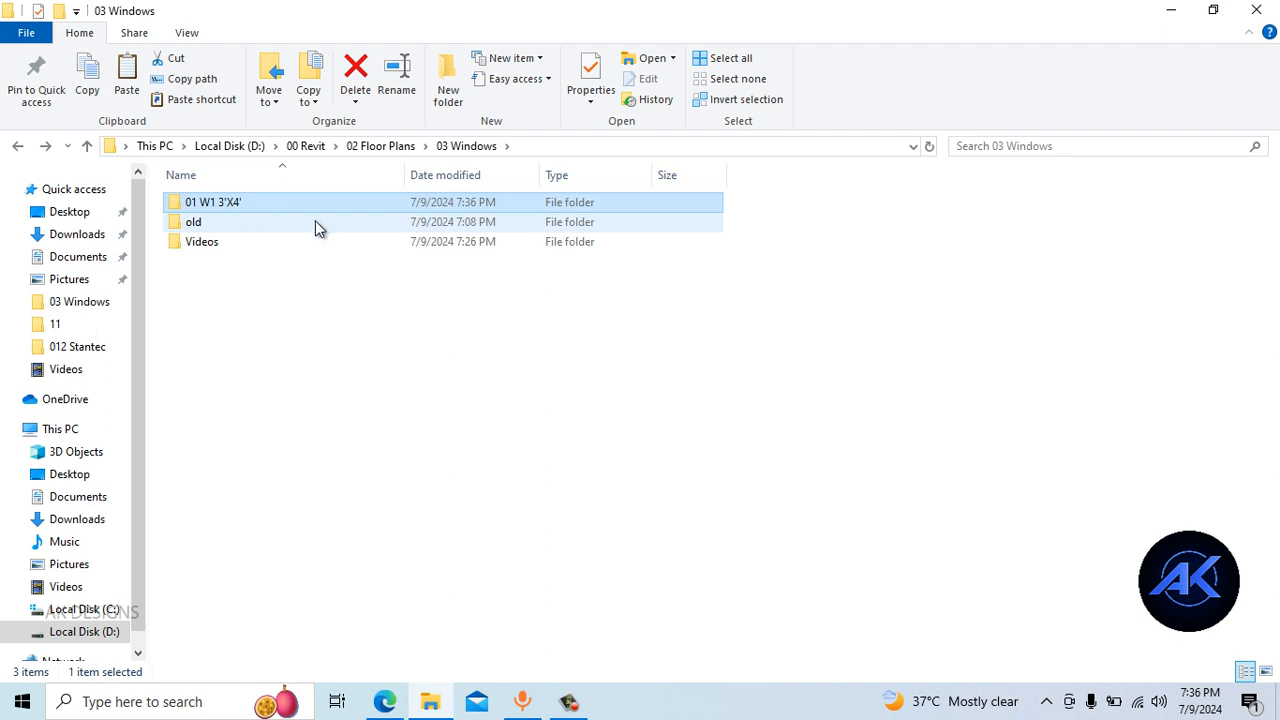
Duplicate the 01 W1 3'X4' folder within 03 Windows and rename the copy to 02 W2 4.5'X4'
key(ctrl+v)
key(F2)
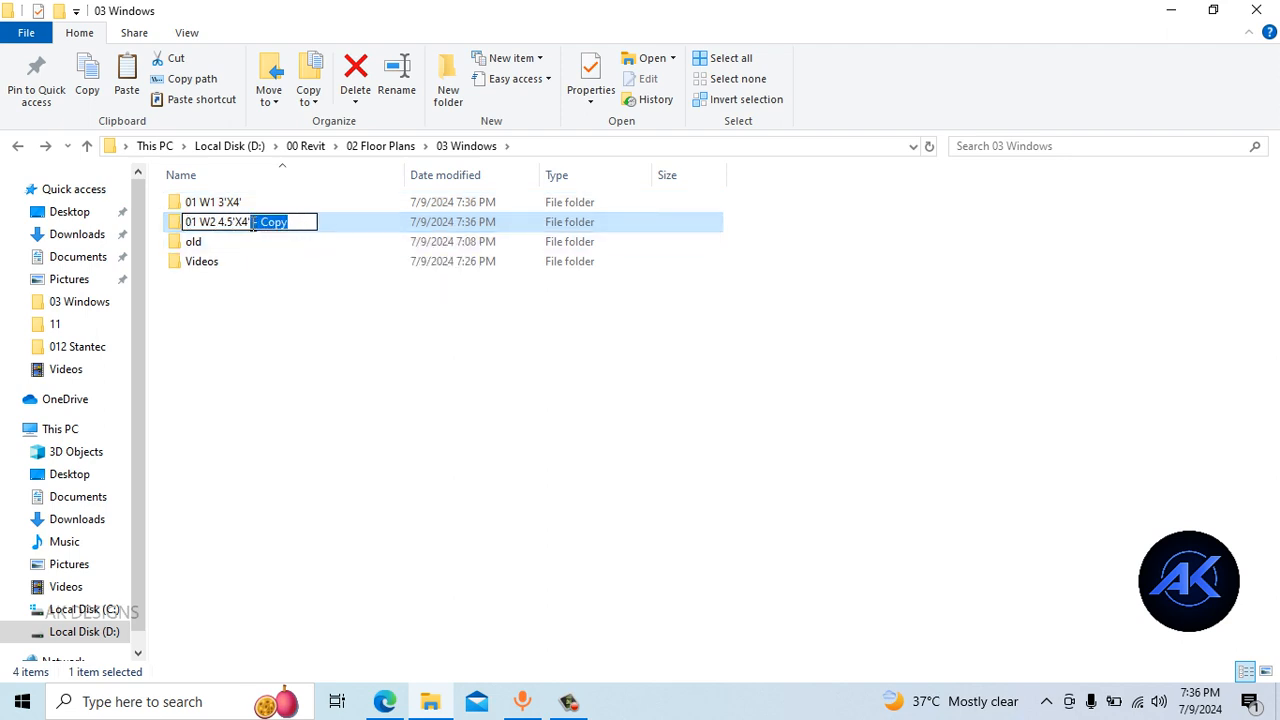
click(197, 224)
click(197, 224)
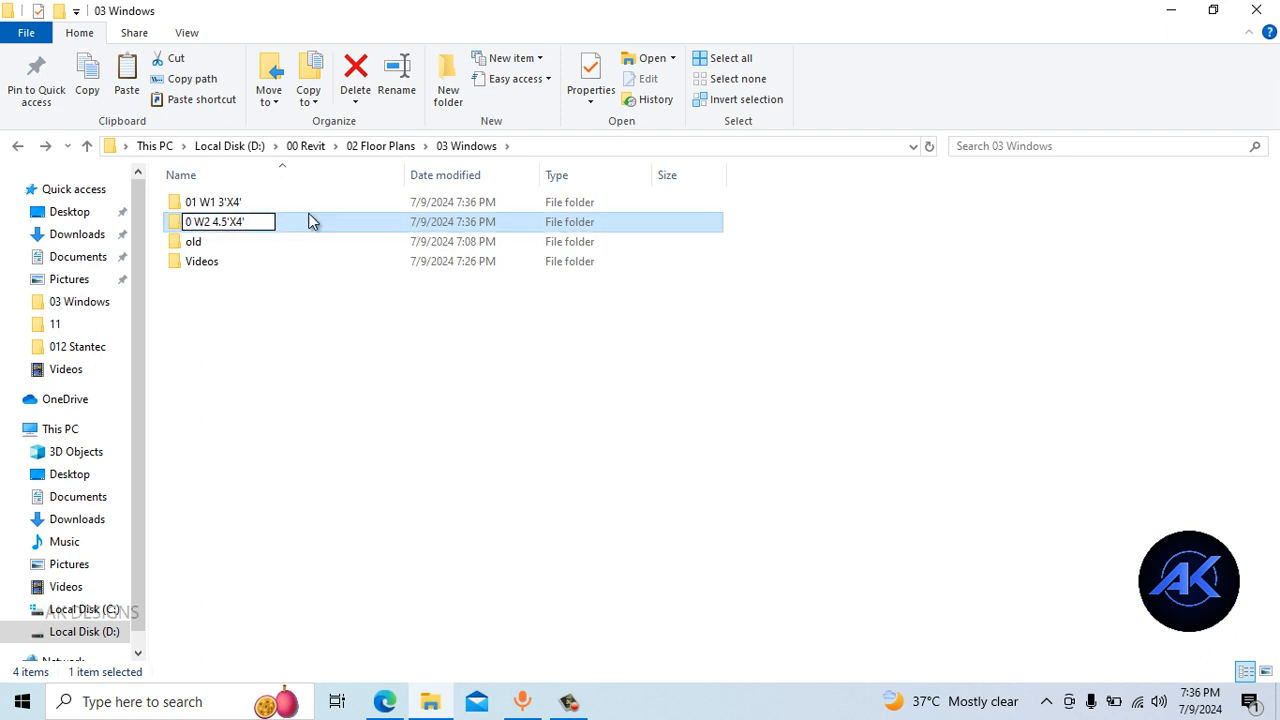
key(Return)
click(223, 221)
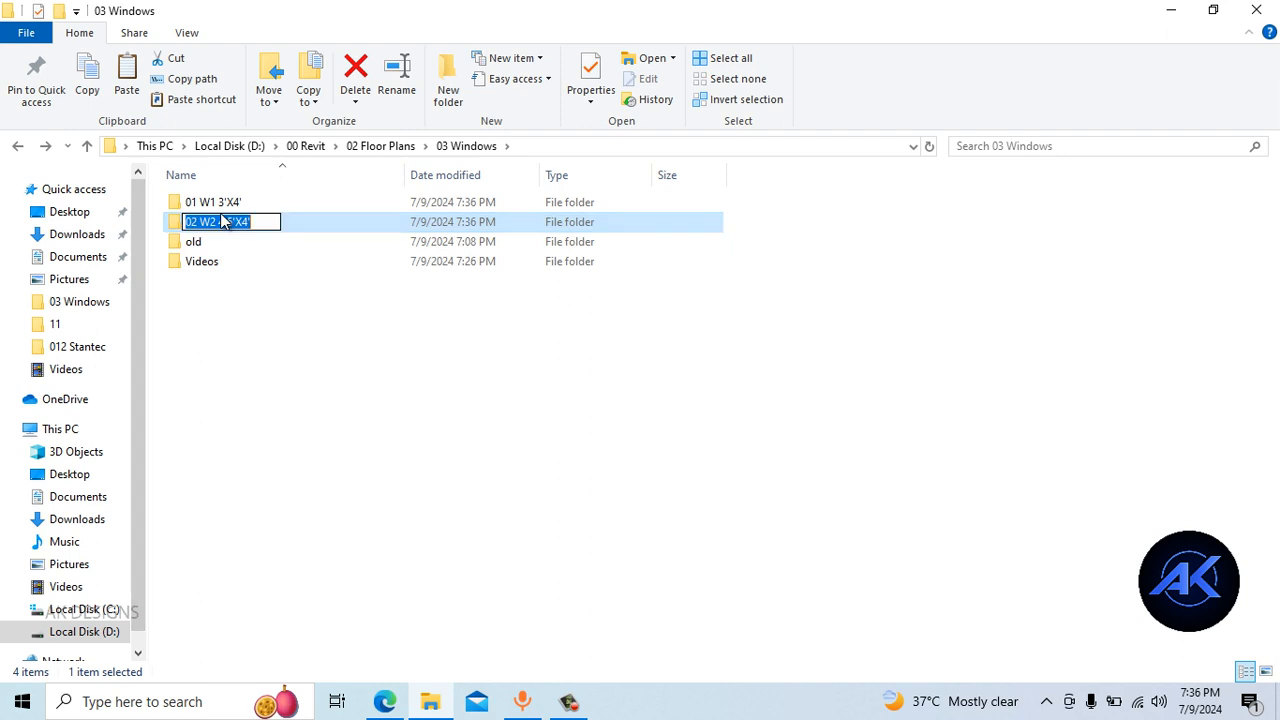
Open the 02 W2 4.5'X4' folder and permanently delete the backup families 01 W1.0001 through 01 W1.0003
double_click(305, 225)
click(258, 241)
shift+click(244, 204)
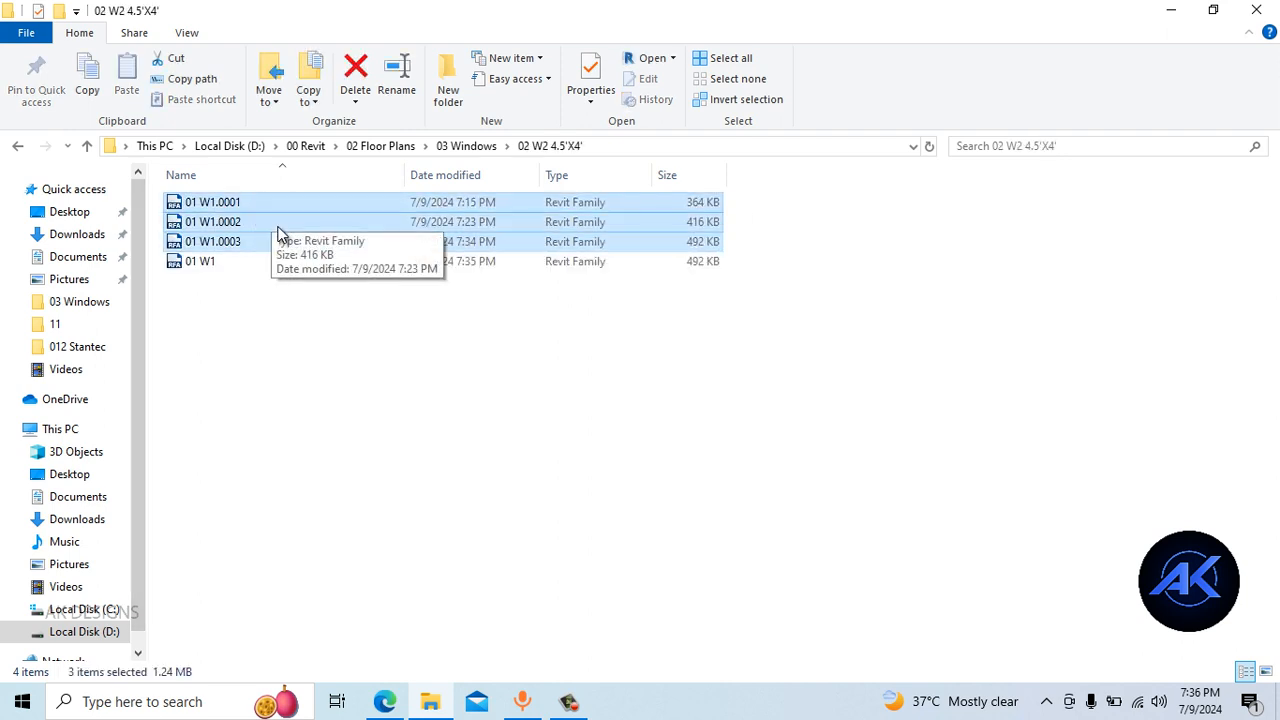
key(shift+Delete)
key(Return)
Rename the remaining 01 W1 family file to 02 W2 and open it in Revit at the Interior elevation
click(207, 216)
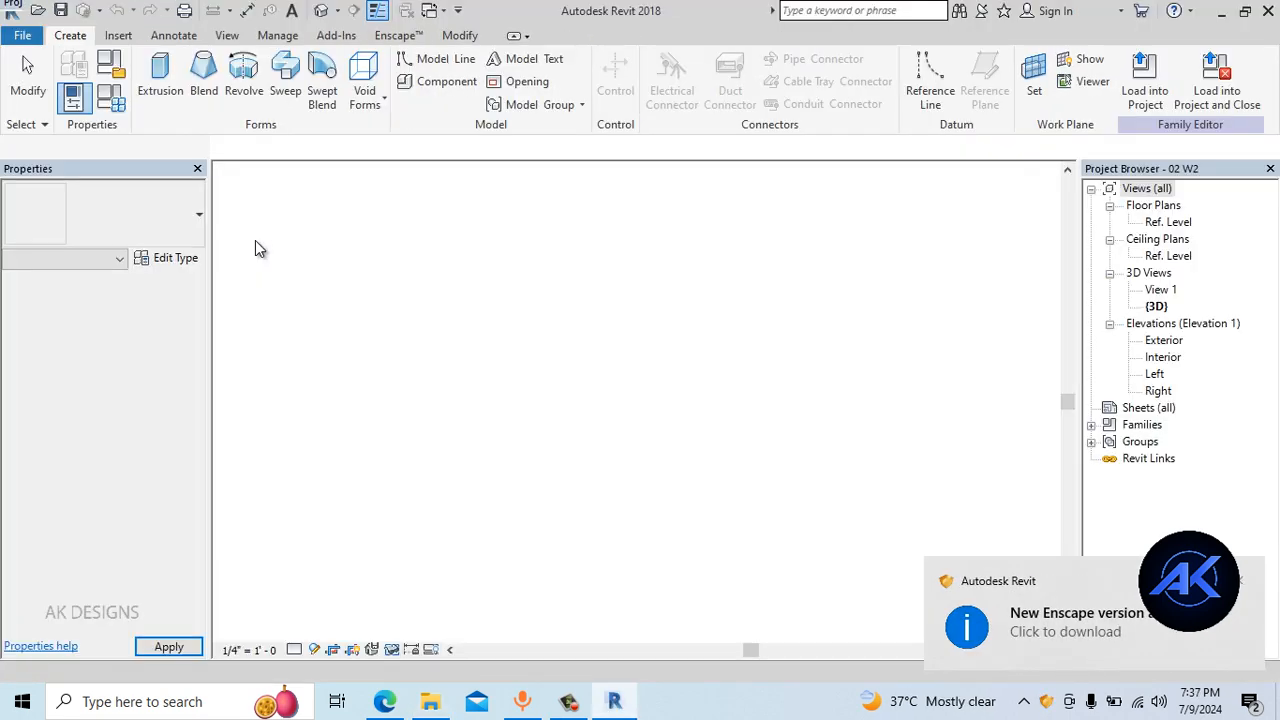
double_click(1165, 357)
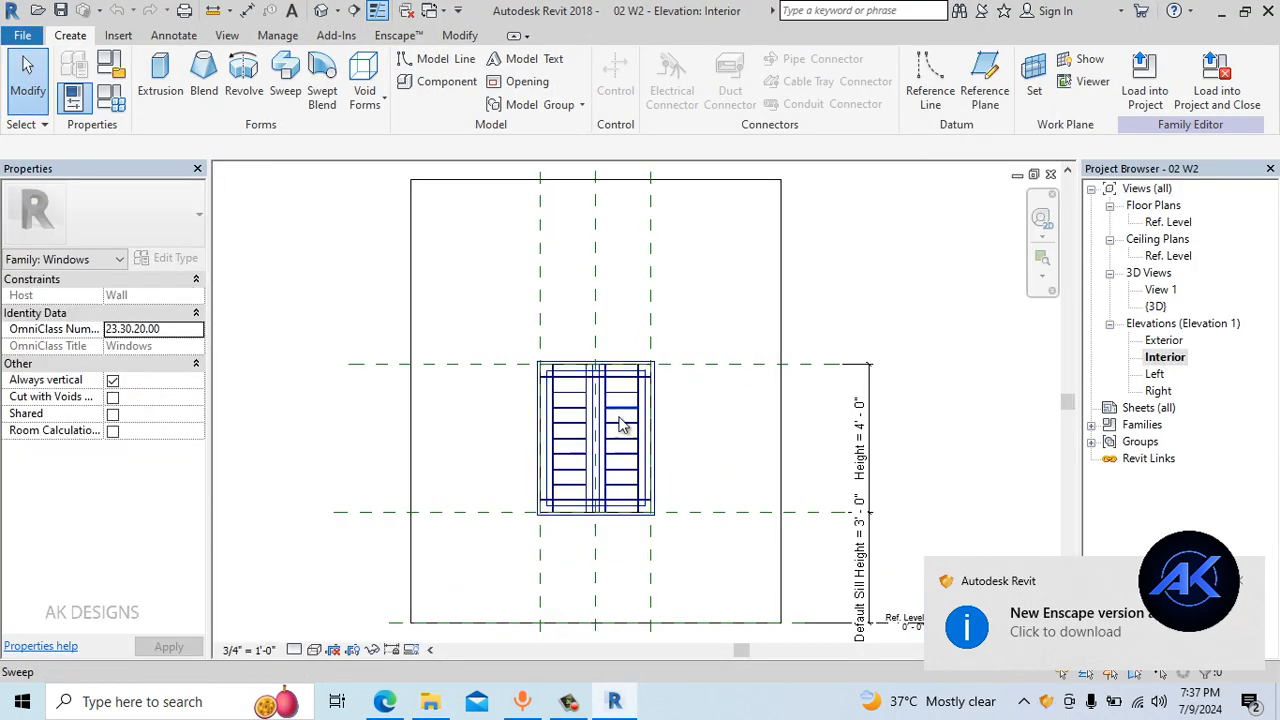
Measure the window's width between the two outer vertical reference planes in the Interior elevation
scroll(638, 422, up, 2)
scroll(720, 325, down, 2)
middle_drag(747, 297, 729, 414)
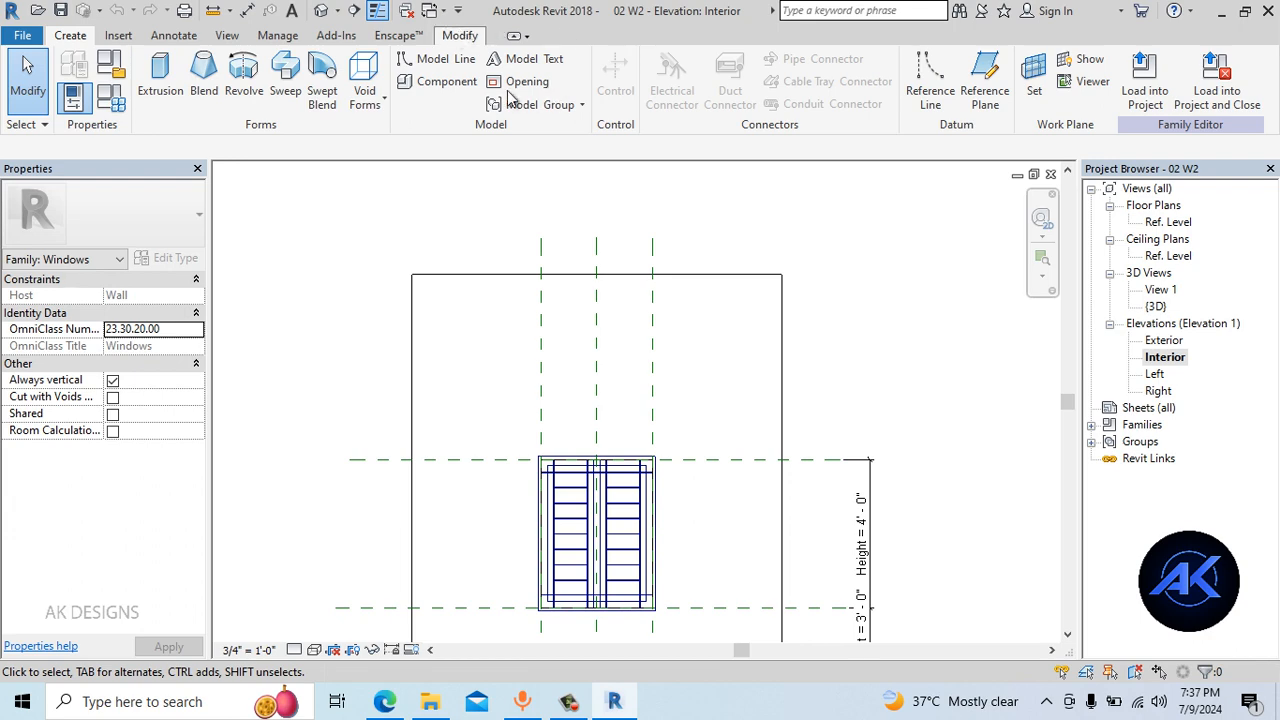
click(460, 35)
click(551, 65)
click(542, 343)
click(655, 343)
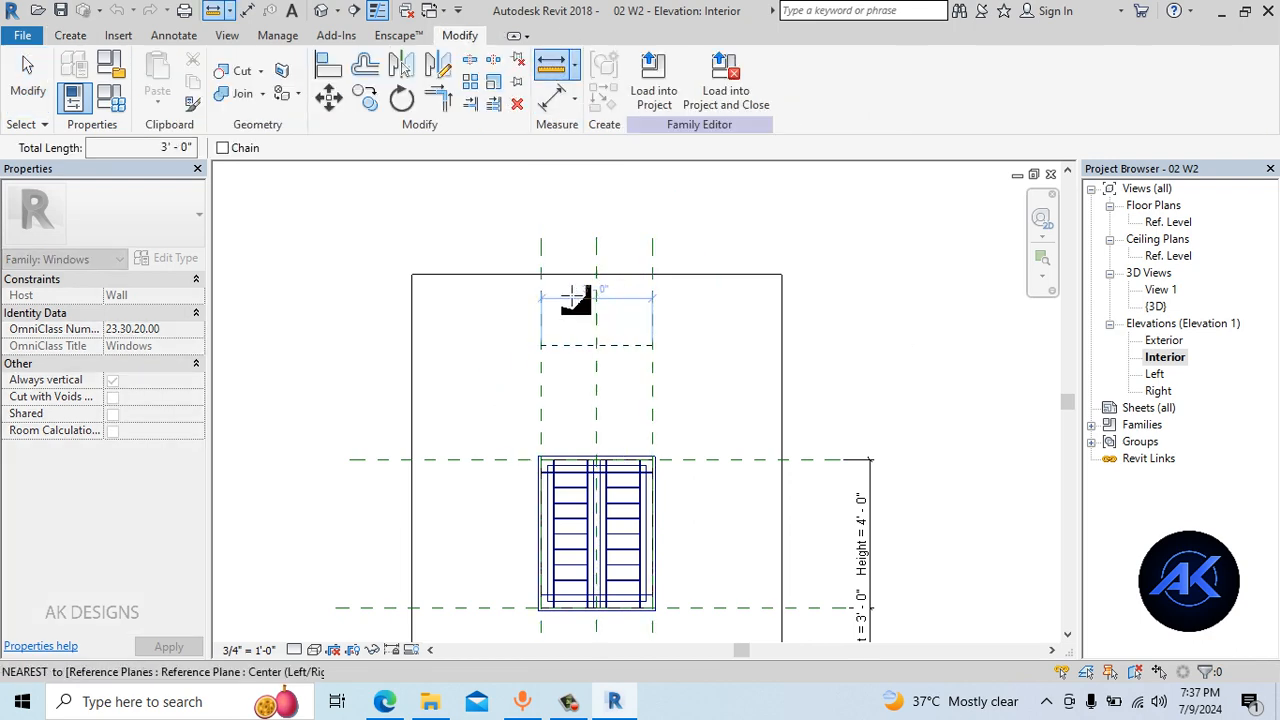
Set the window family's Width parameter to 4' 6" and apply it to the model
key(Escape)
middle_drag(874, 632, 889, 543)
scroll(891, 566, up, 1)
click(111, 97)
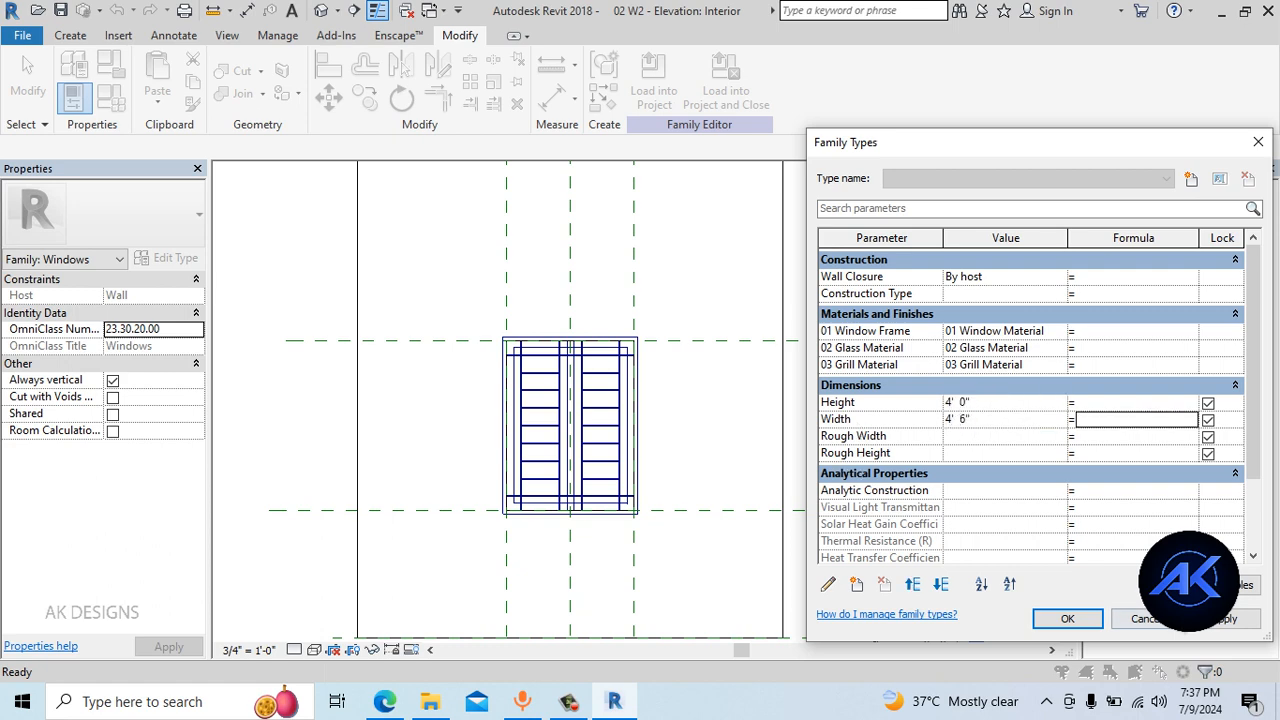
click(1068, 619)
scroll(520, 371, up, 2)
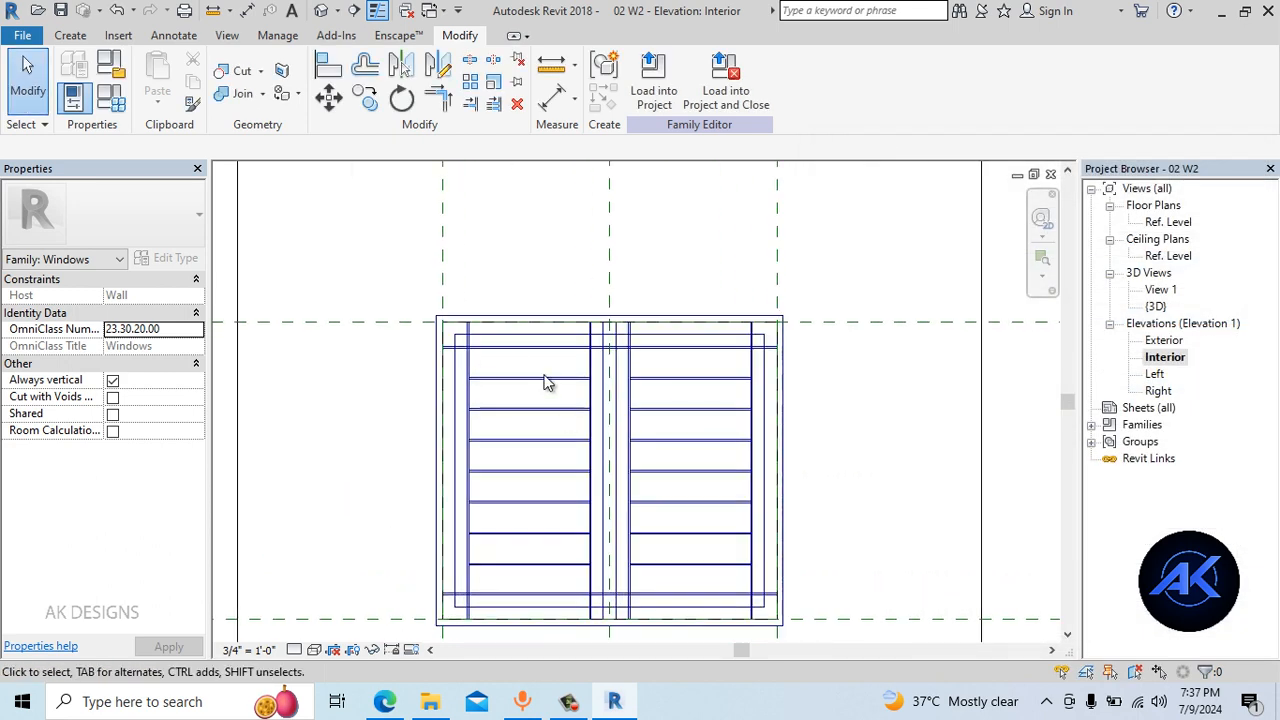
Examine the widened window's frame, centre mullion and grill bars in the 3D view and the Interior elevation
scroll(535, 338, up, 1)
middle_drag(739, 390, 637, 220)
middle_drag(594, 337, 643, 449)
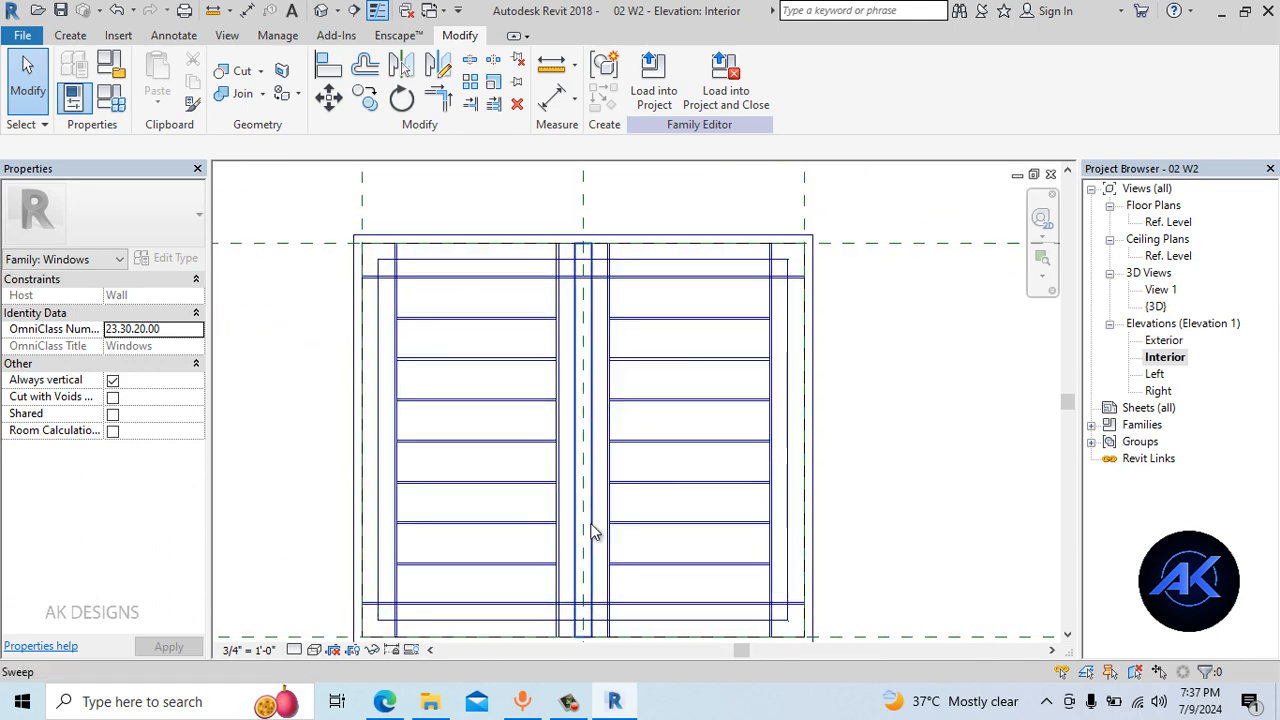
scroll(672, 412, down, 1)
scroll(438, 212, up, 1)
click(322, 11)
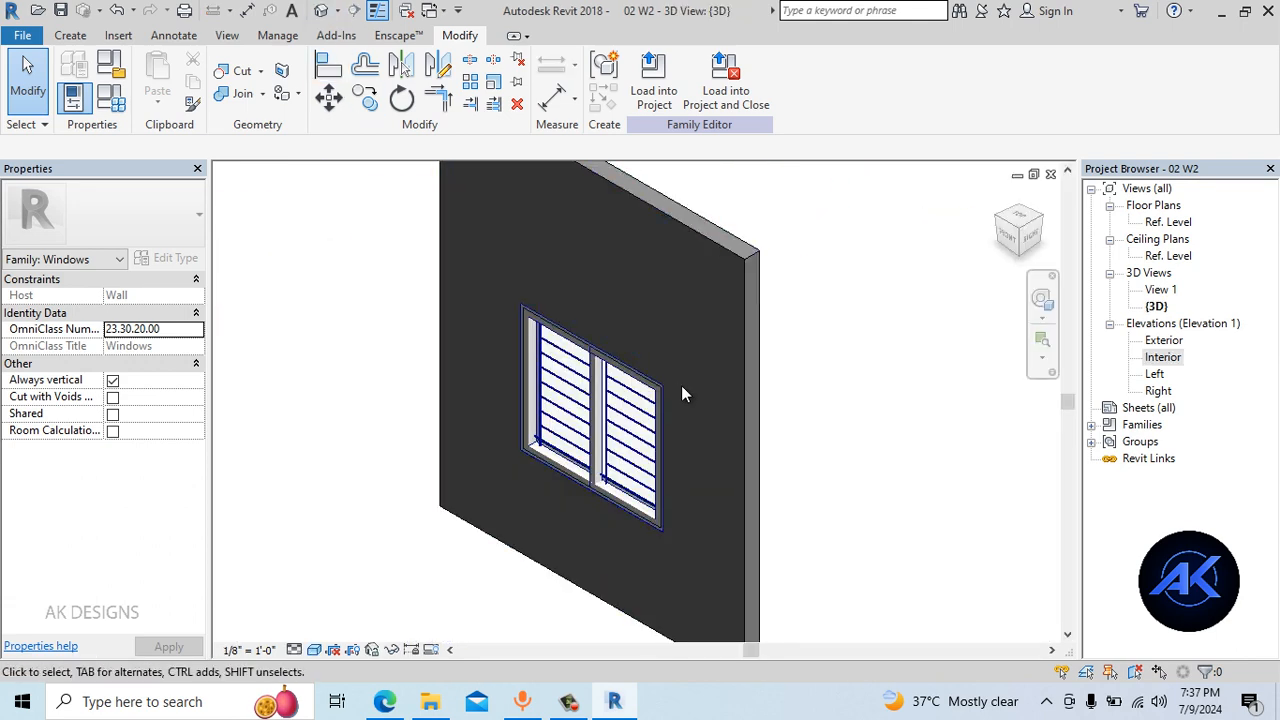
shift+middle_drag(681, 387, 720, 410)
double_click(1163, 358)
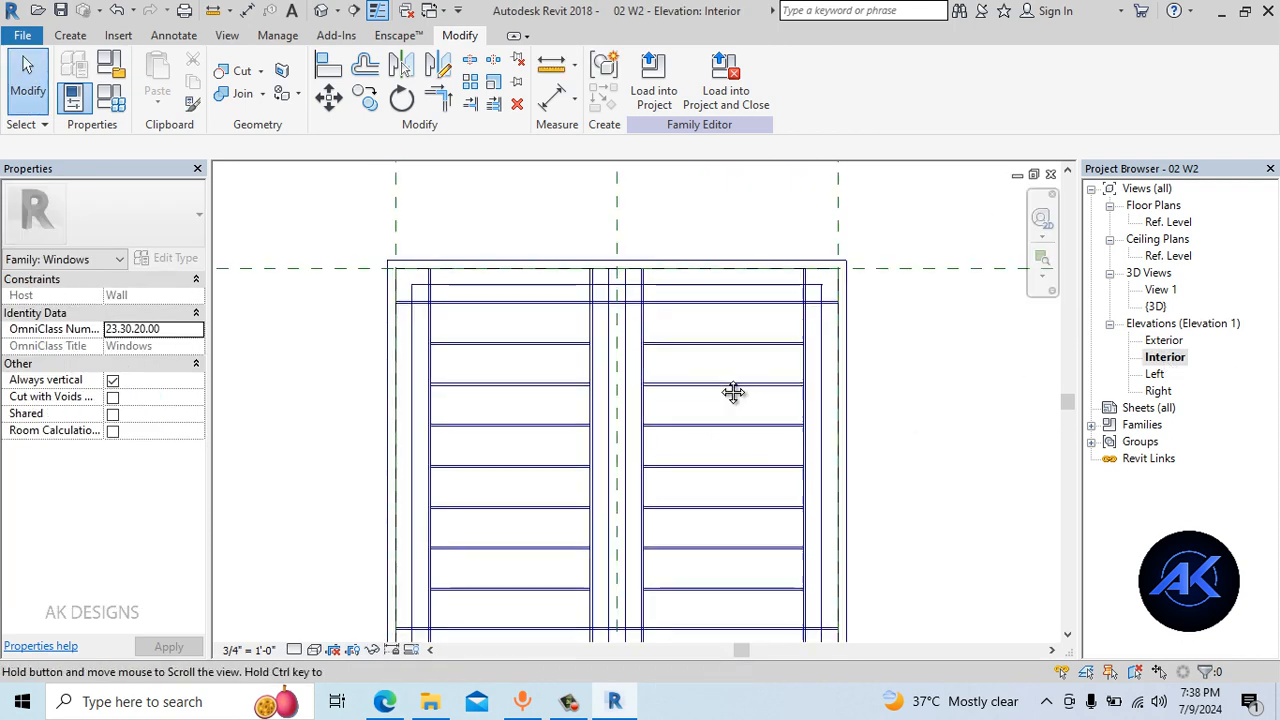
scroll(670, 340, down, 2)
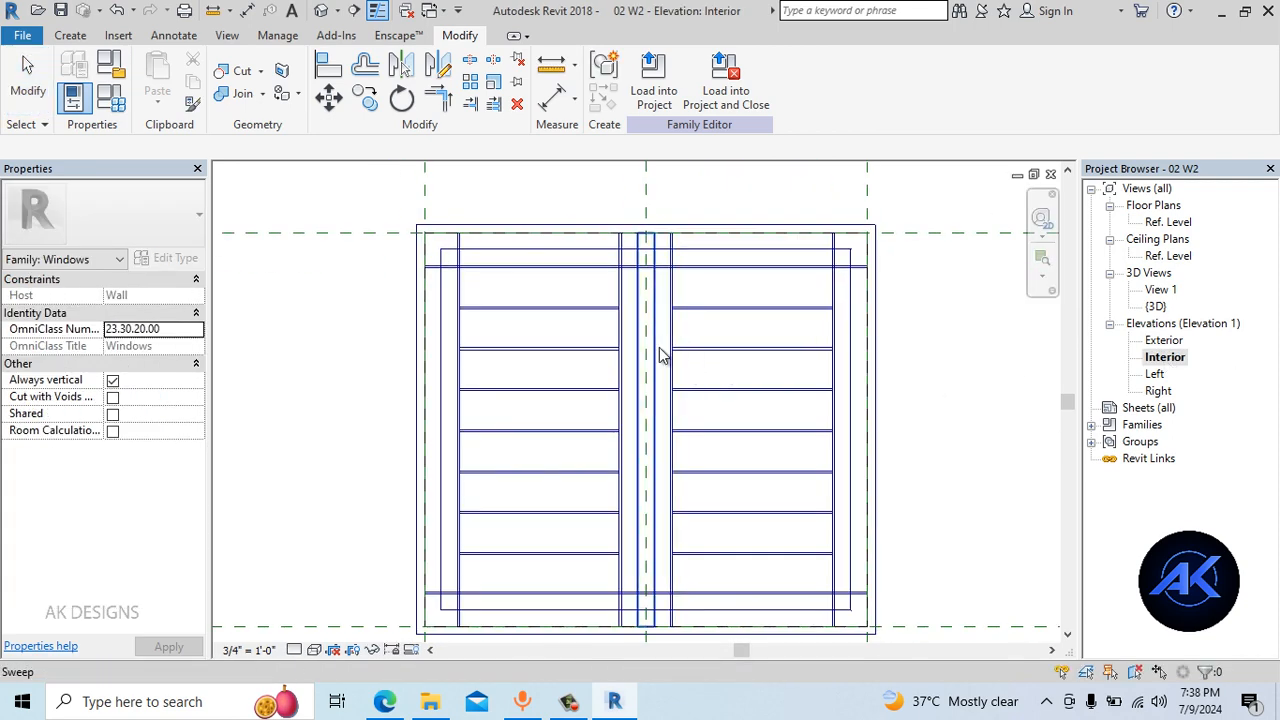
scroll(719, 314, down, 1)
middle_drag(720, 308, 690, 384)
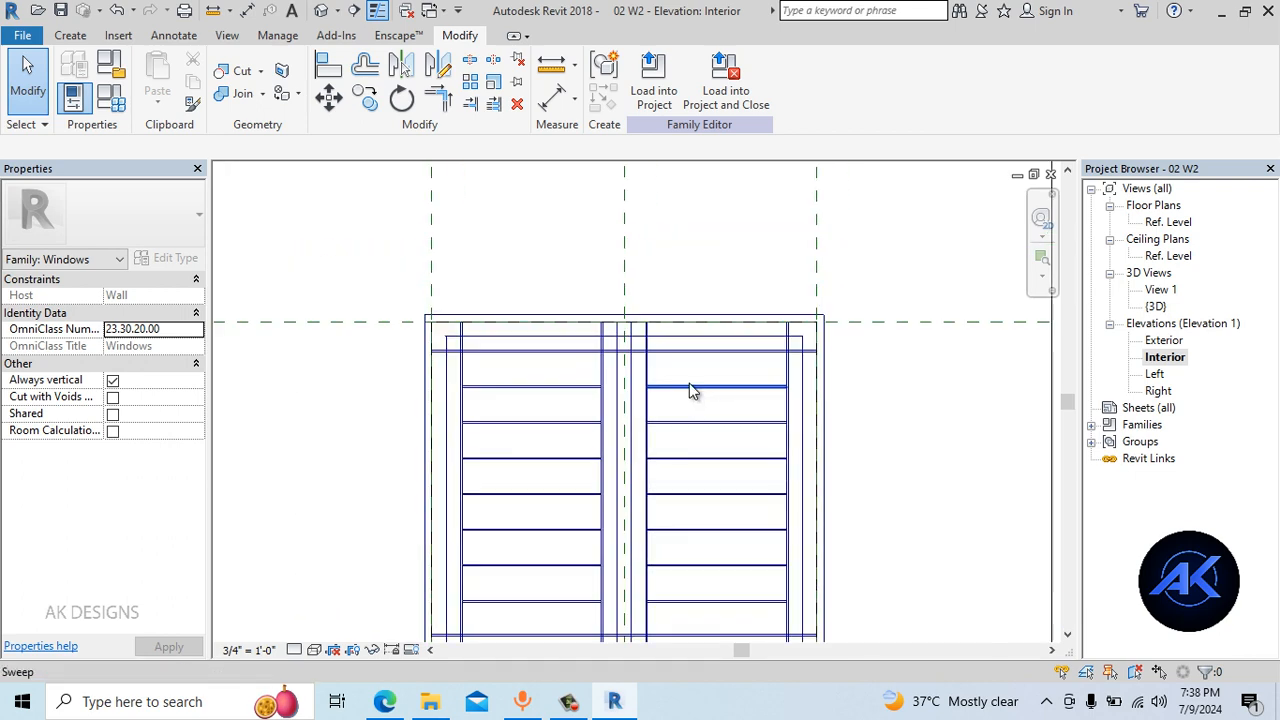
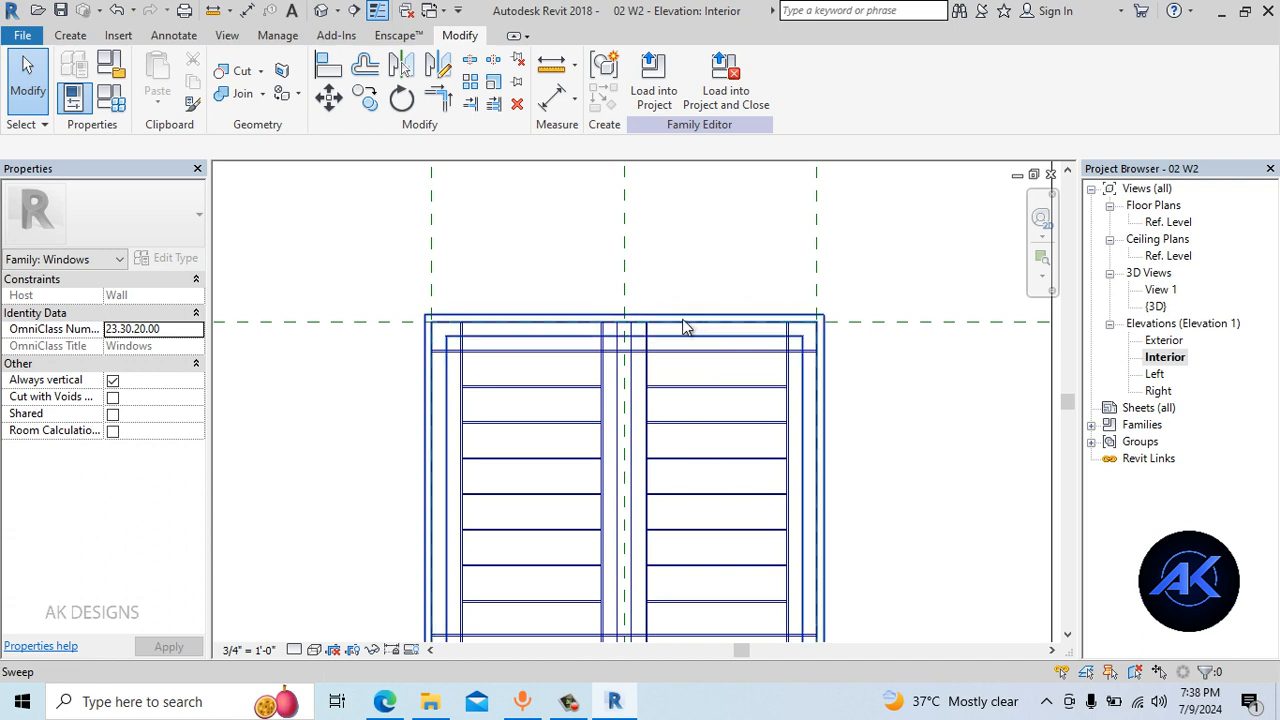
Copy the window's left and right edge reference planes inward, placing one copy on each side of the centre plane
middle_drag(641, 257, 635, 300)
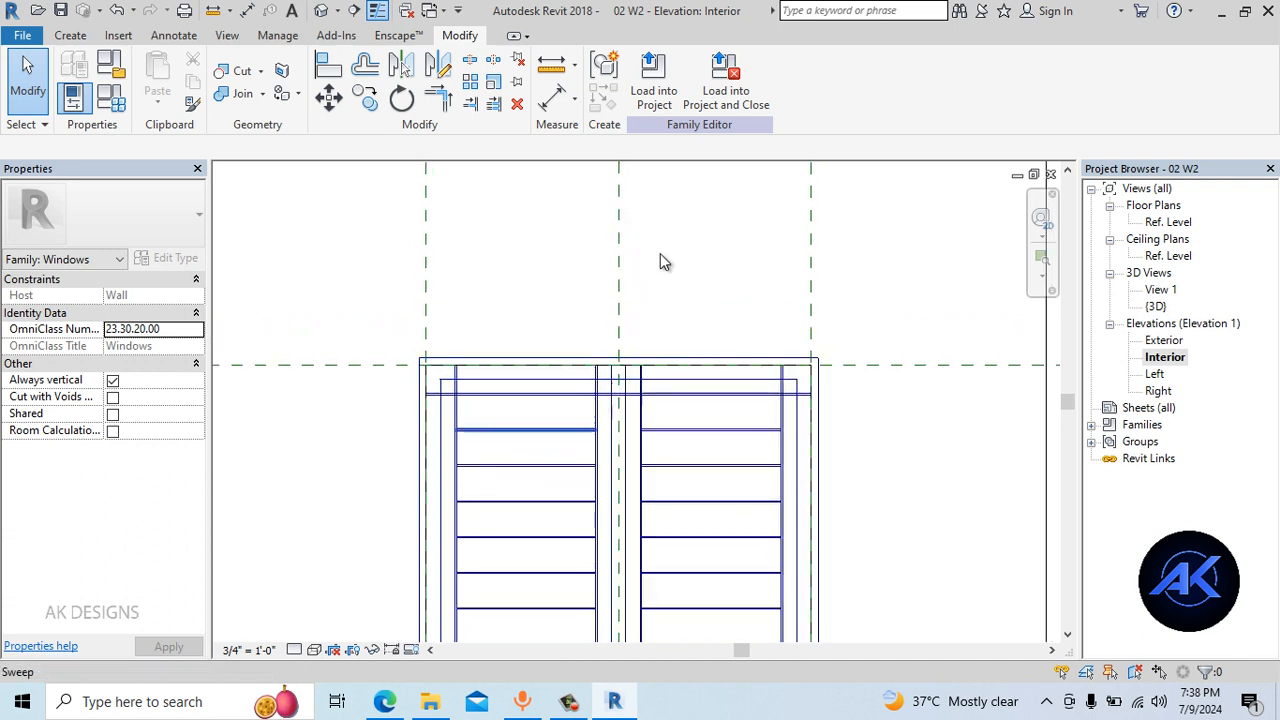
click(427, 216)
click(366, 102)
click(491, 239)
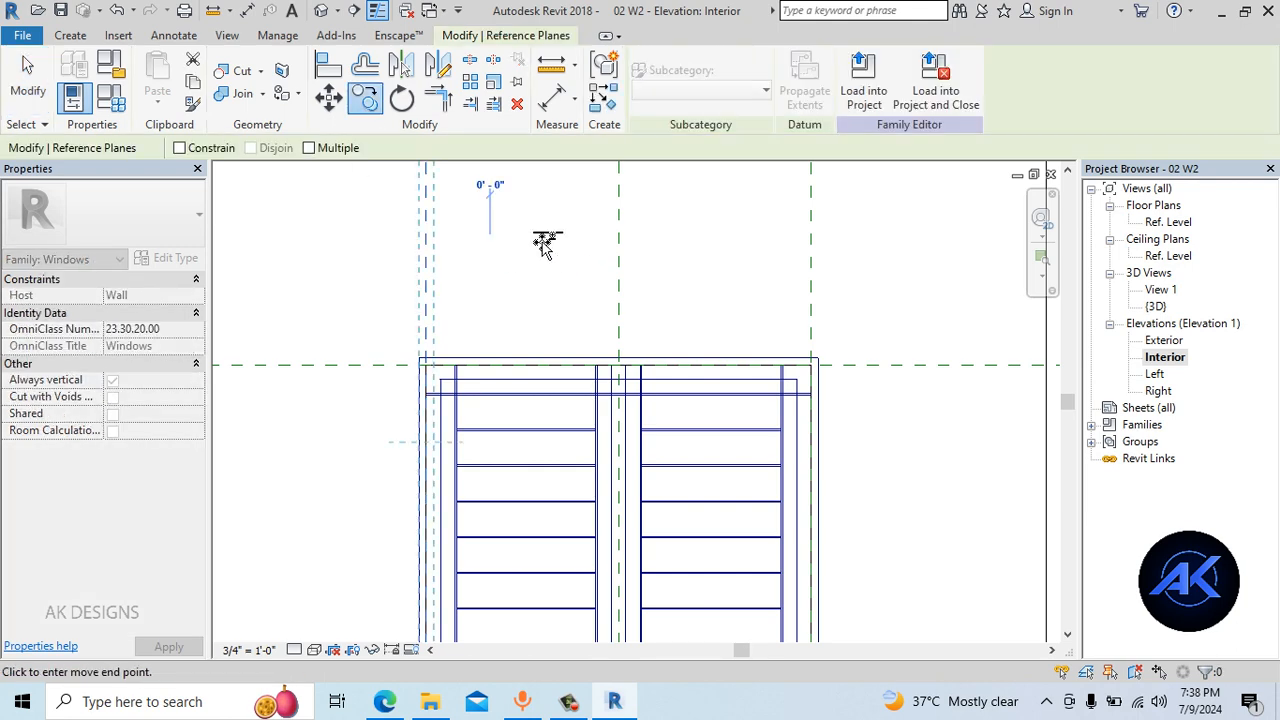
click(562, 241)
click(812, 237)
key(c)
key(o)
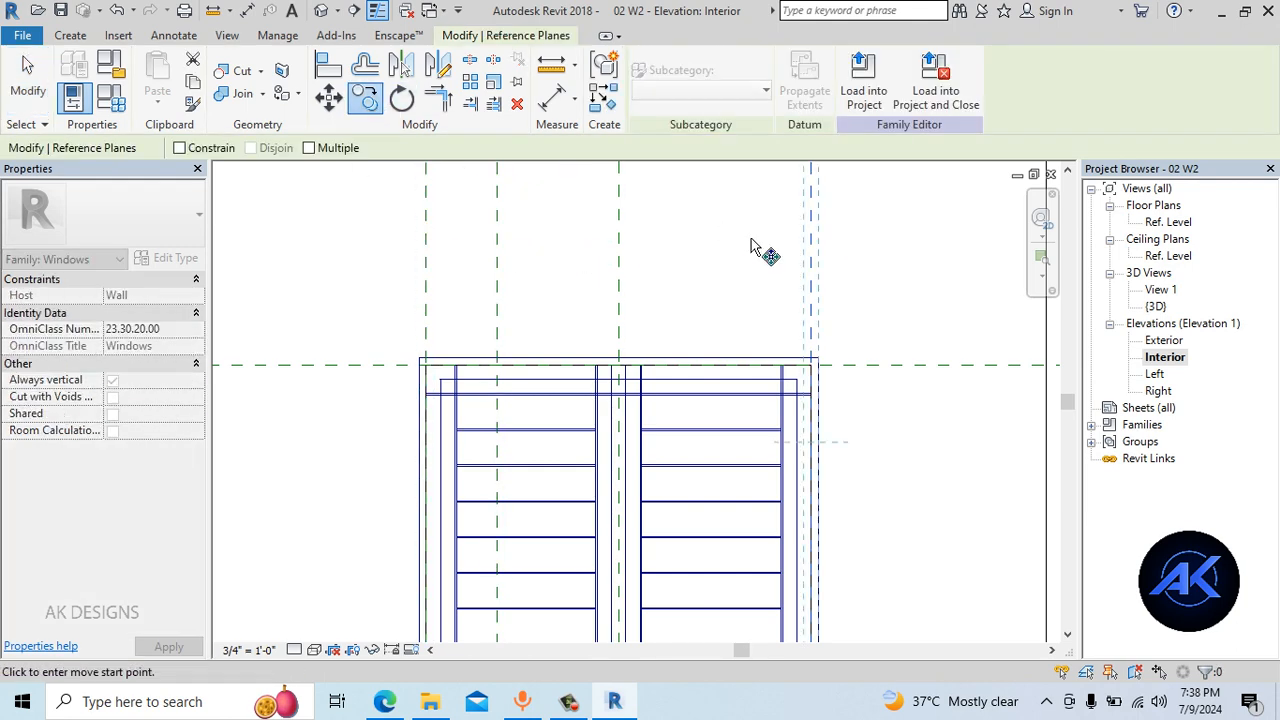
click(684, 234)
key(Escape)
Dimension across the two edge and two copied reference planes, leaving out the centre plane, and make the spacings equal
click(553, 100)
click(427, 226)
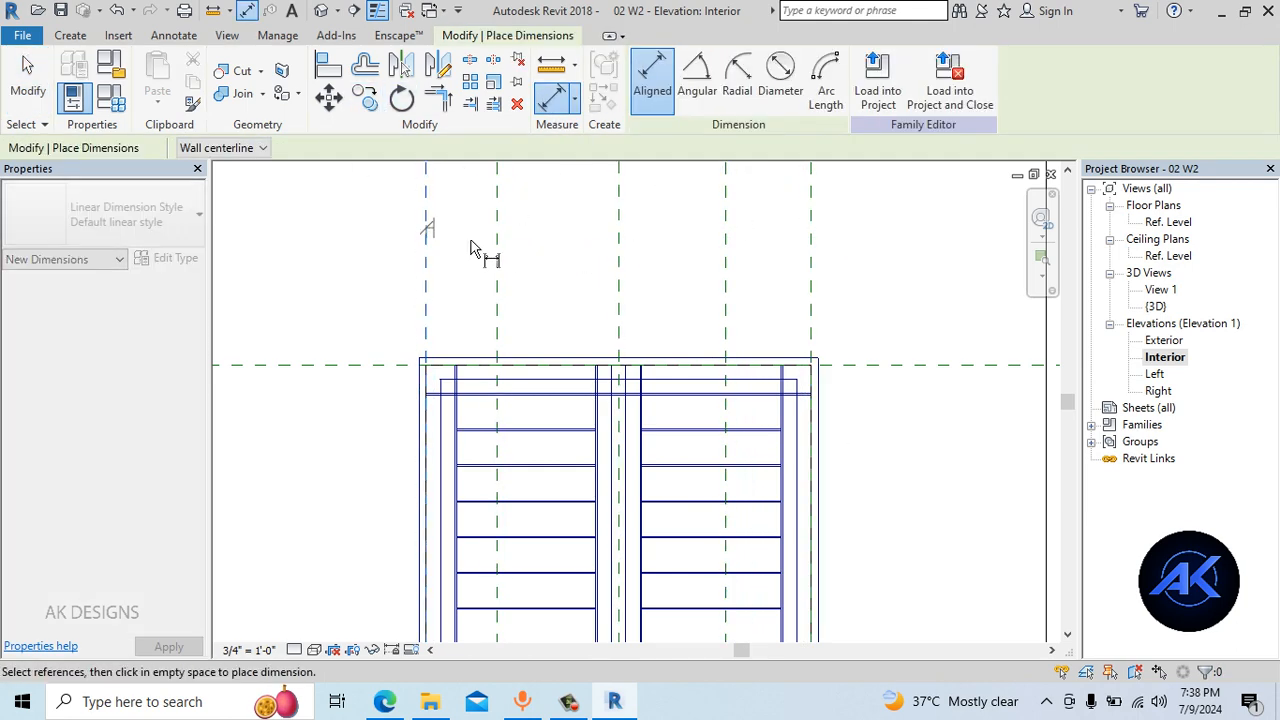
click(498, 245)
click(619, 261)
click(725, 283)
click(810, 276)
click(657, 300)
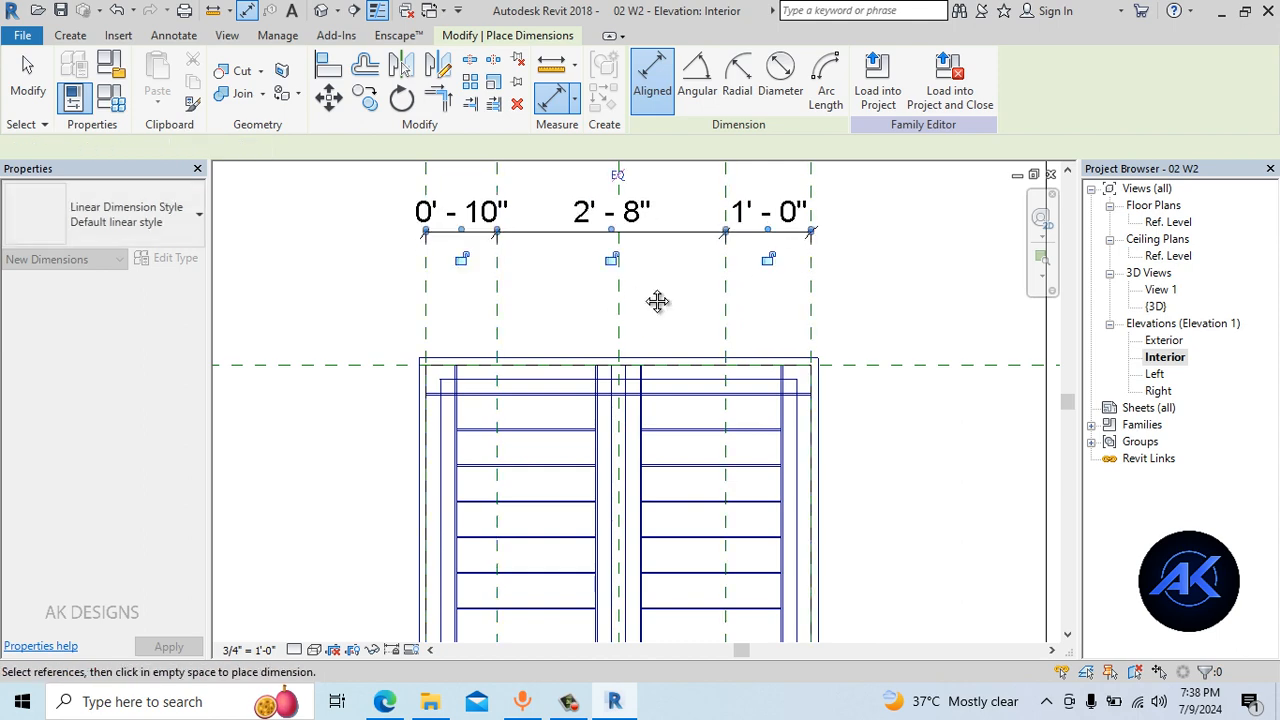
click(602, 210)
key(Escape)
key(Escape)
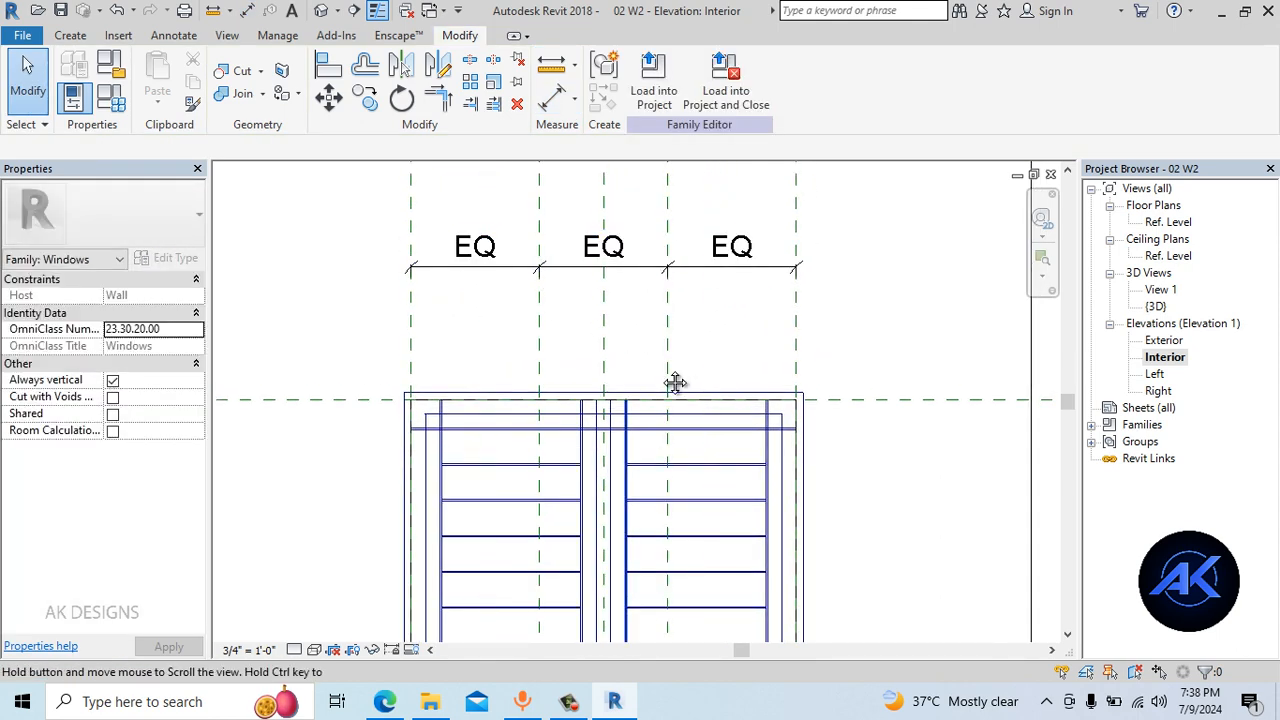
Edit the centre mullion sweep's path, aligning it to the copied reference plane left of centre, and finish the sweep
scroll(677, 380, up, 2)
click(657, 385)
scroll(700, 392, down, 2)
scroll(686, 357, up, 1)
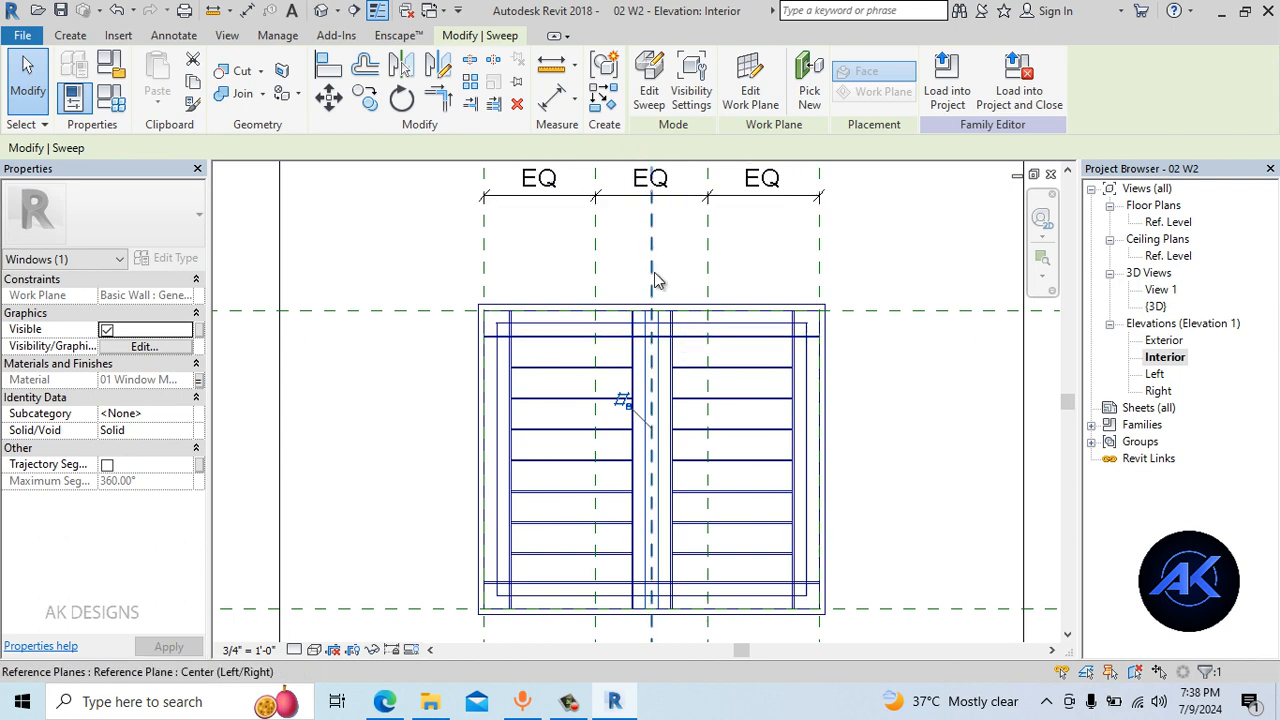
click(650, 92)
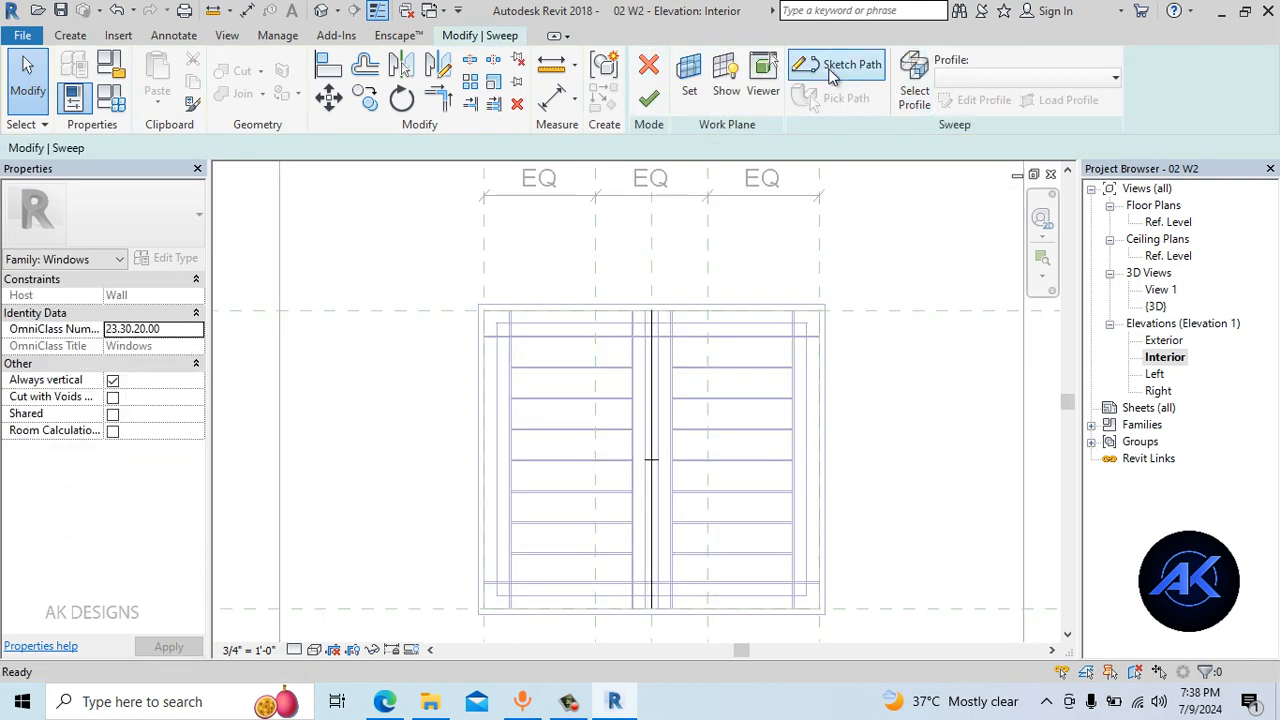
click(850, 68)
click(328, 66)
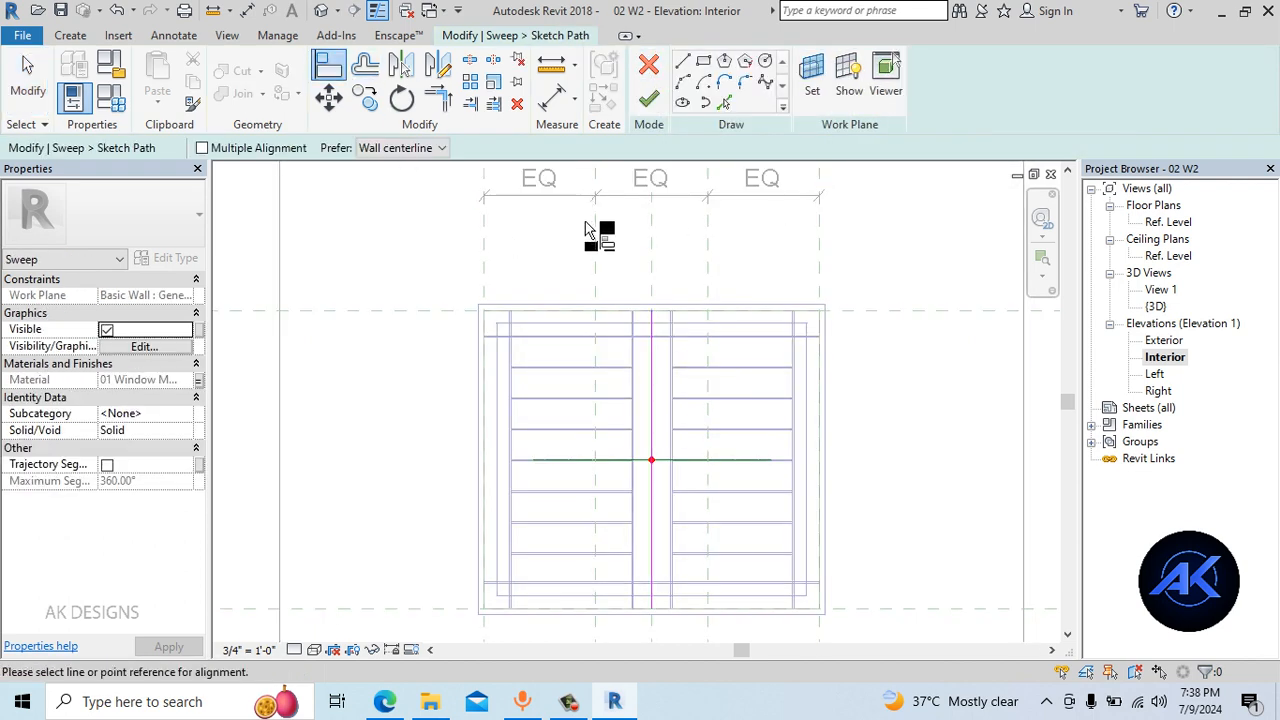
click(595, 226)
click(652, 388)
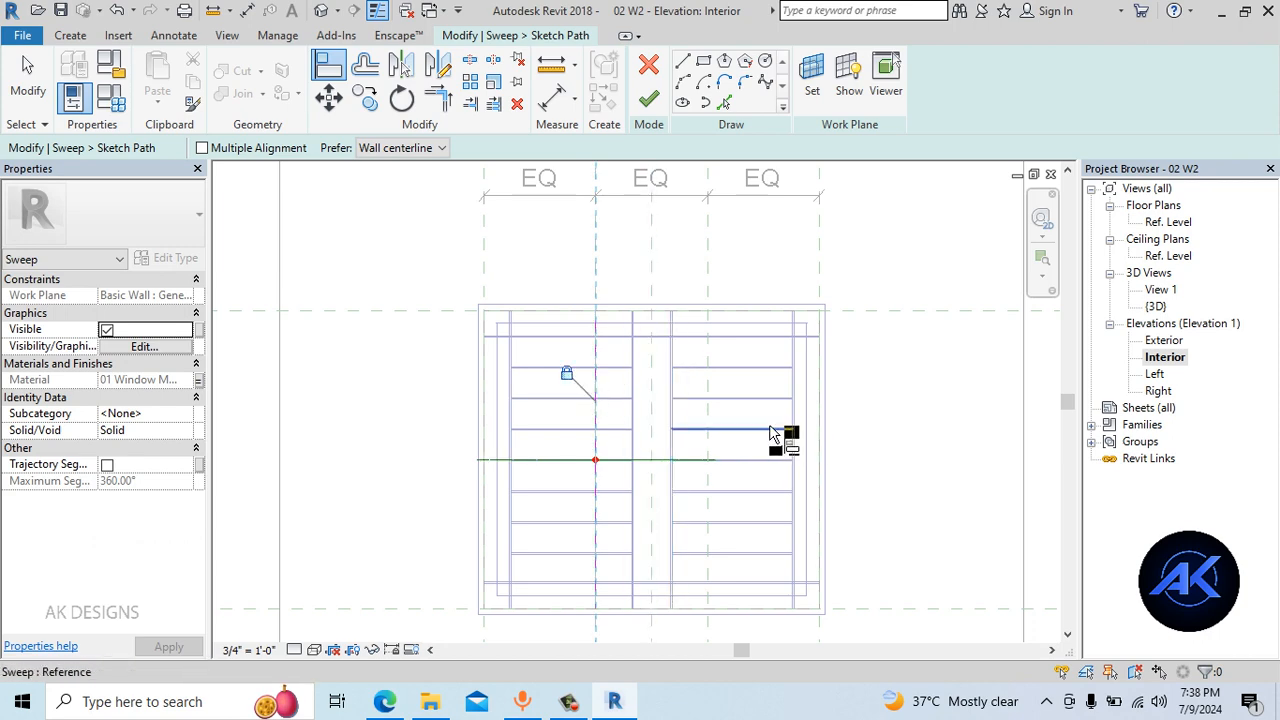
click(648, 98)
click(648, 98)
scroll(652, 365, up, 1)
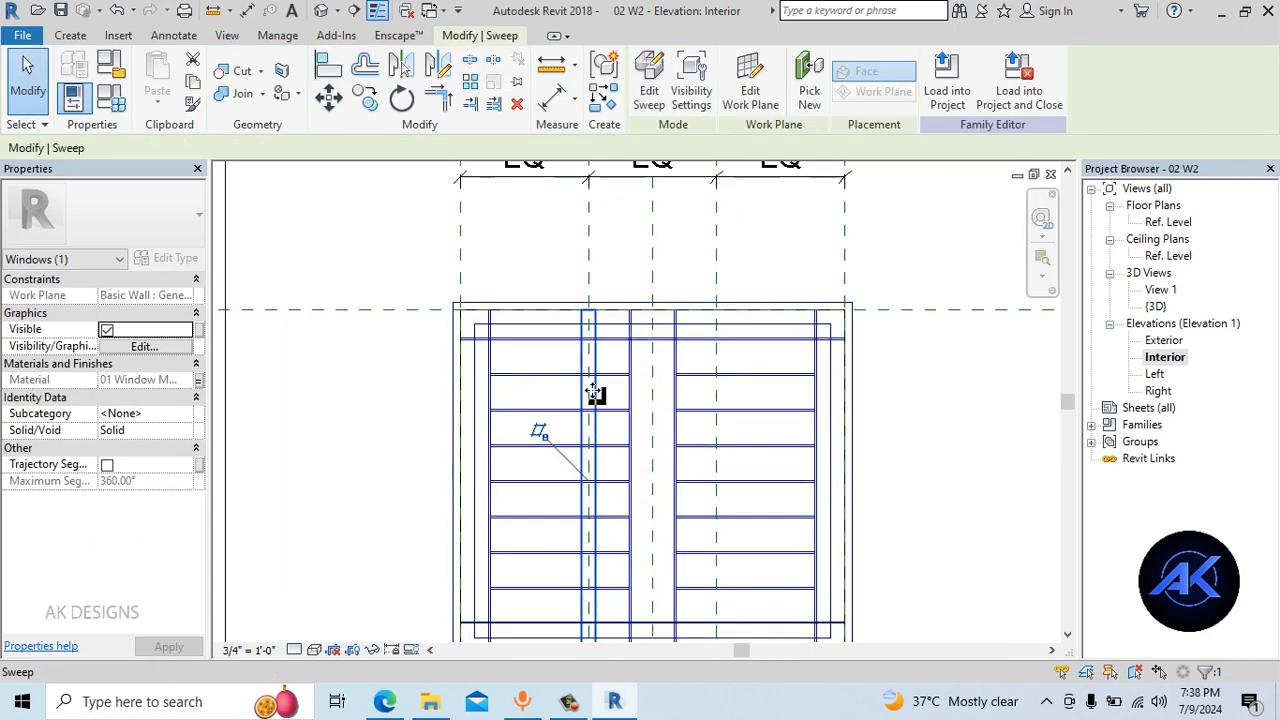
Copy the mullion sweep horizontally to the right, near the copied reference plane right of centre
key(c)
key(o)
click(630, 251)
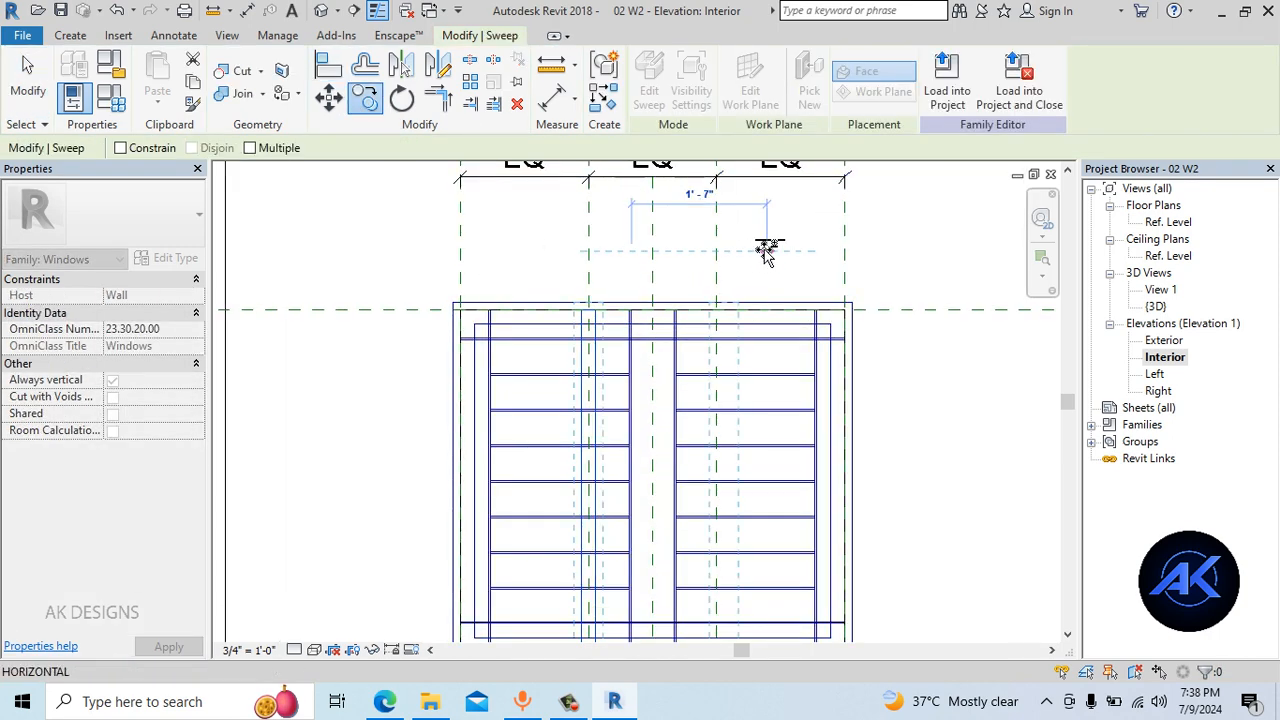
click(764, 353)
Align the copied mullion's sweep path to the reference plane right of centre and finish the sweep
click(733, 357)
click(650, 78)
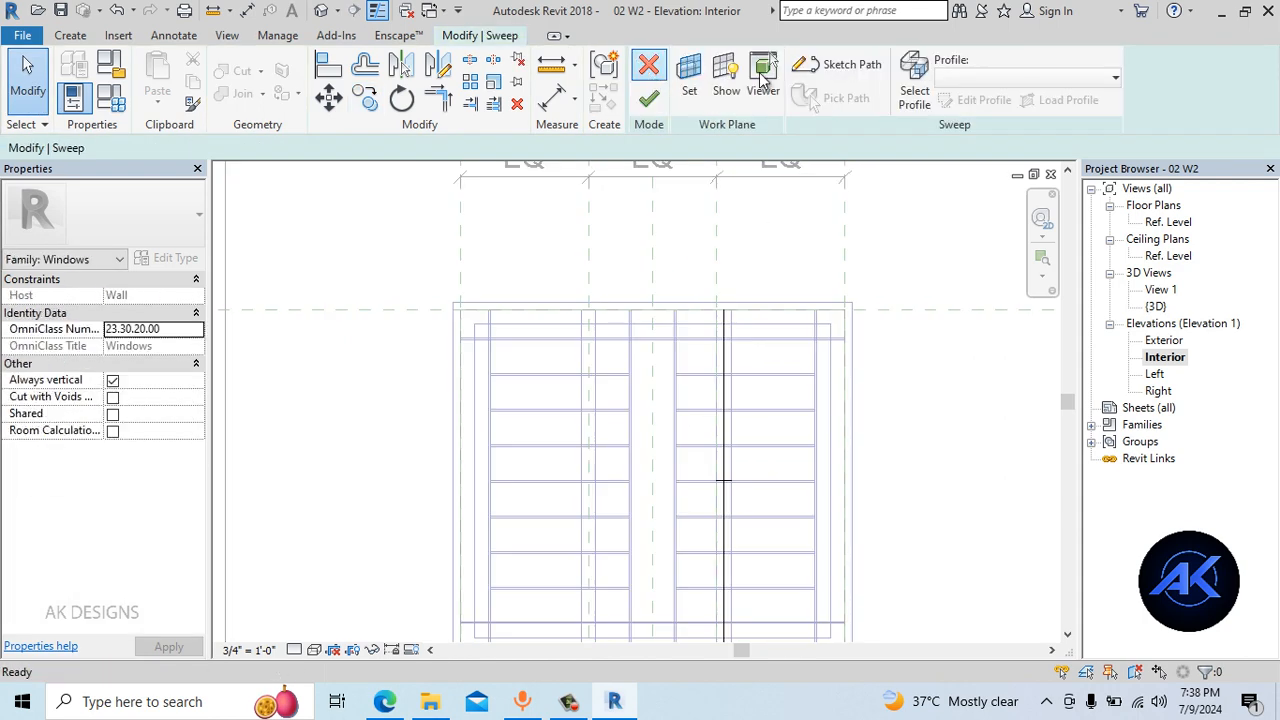
click(845, 65)
click(329, 66)
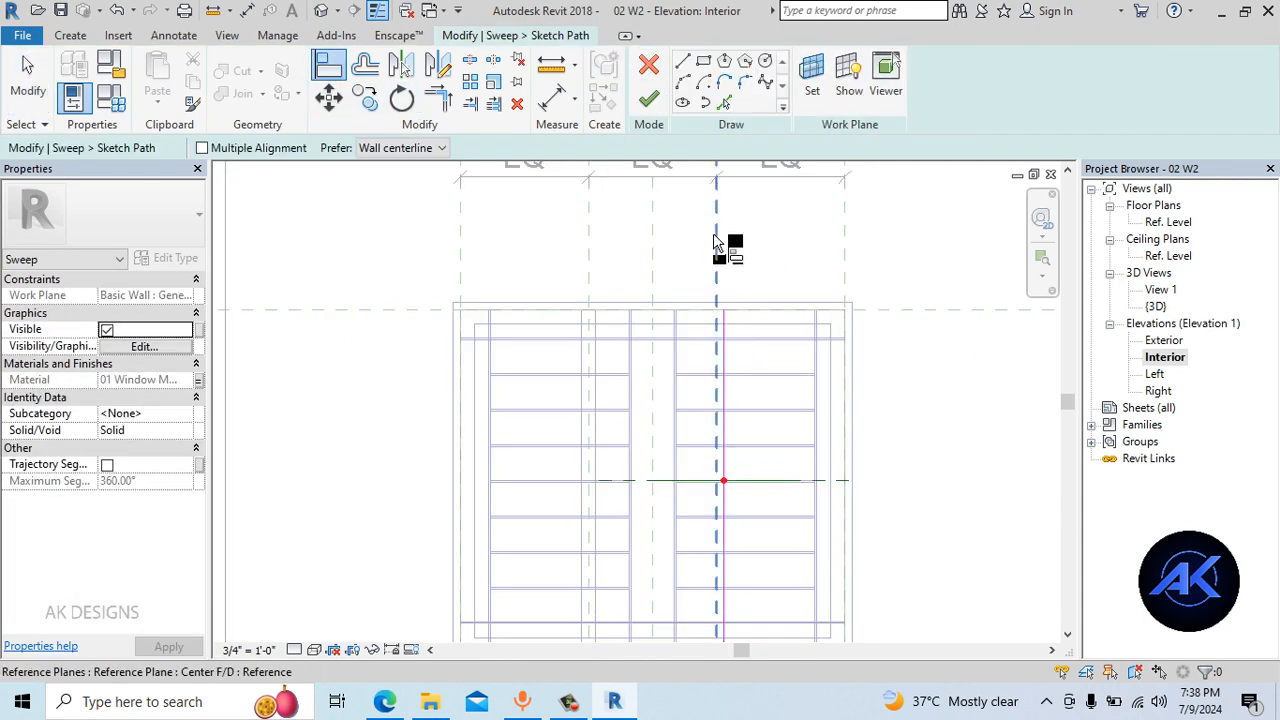
click(724, 362)
click(649, 98)
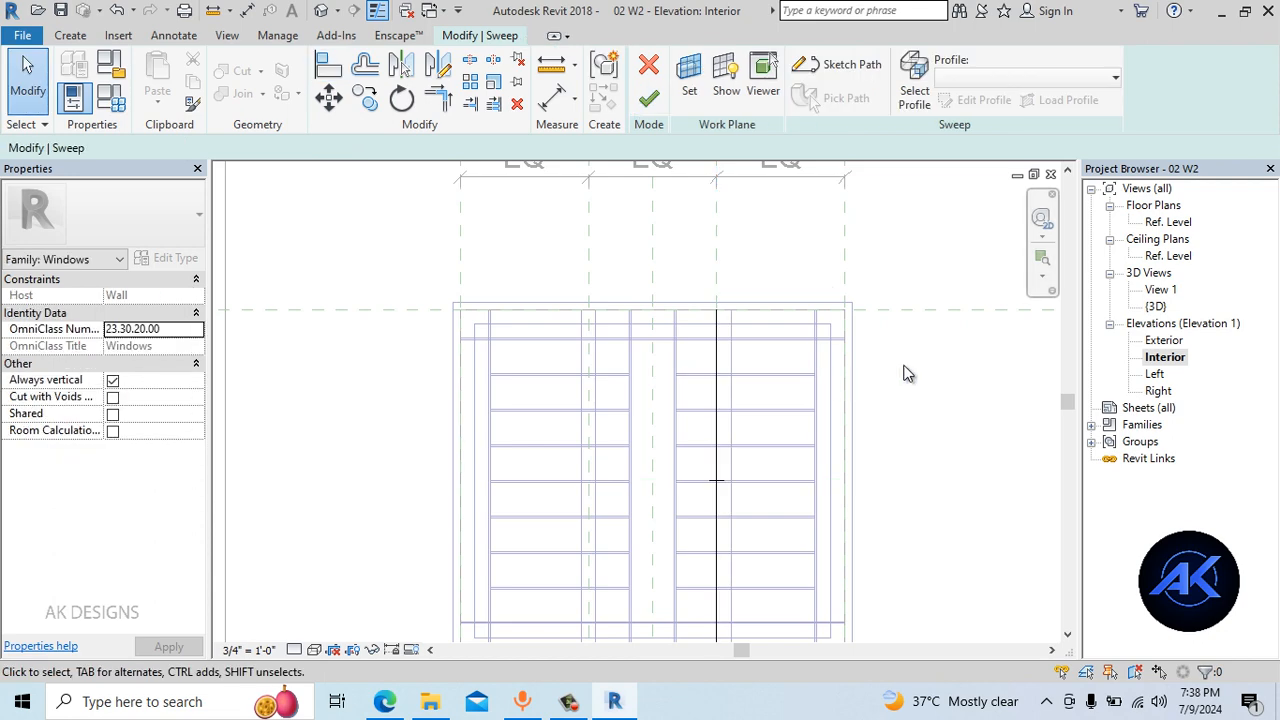
click(650, 101)
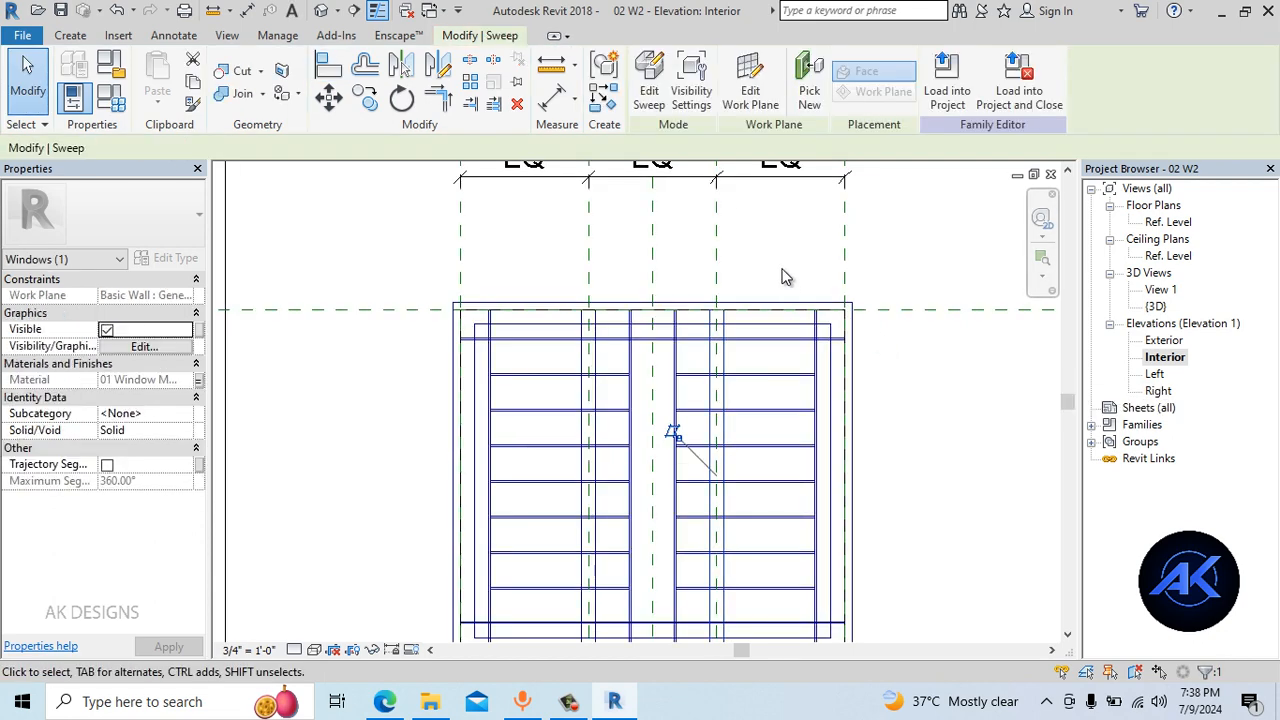
click(785, 275)
Inspect the two mullions and the grill bars of the window in the 3D view
scroll(764, 322, down, 1)
middle_drag(764, 322, 724, 214)
scroll(733, 317, up, 1)
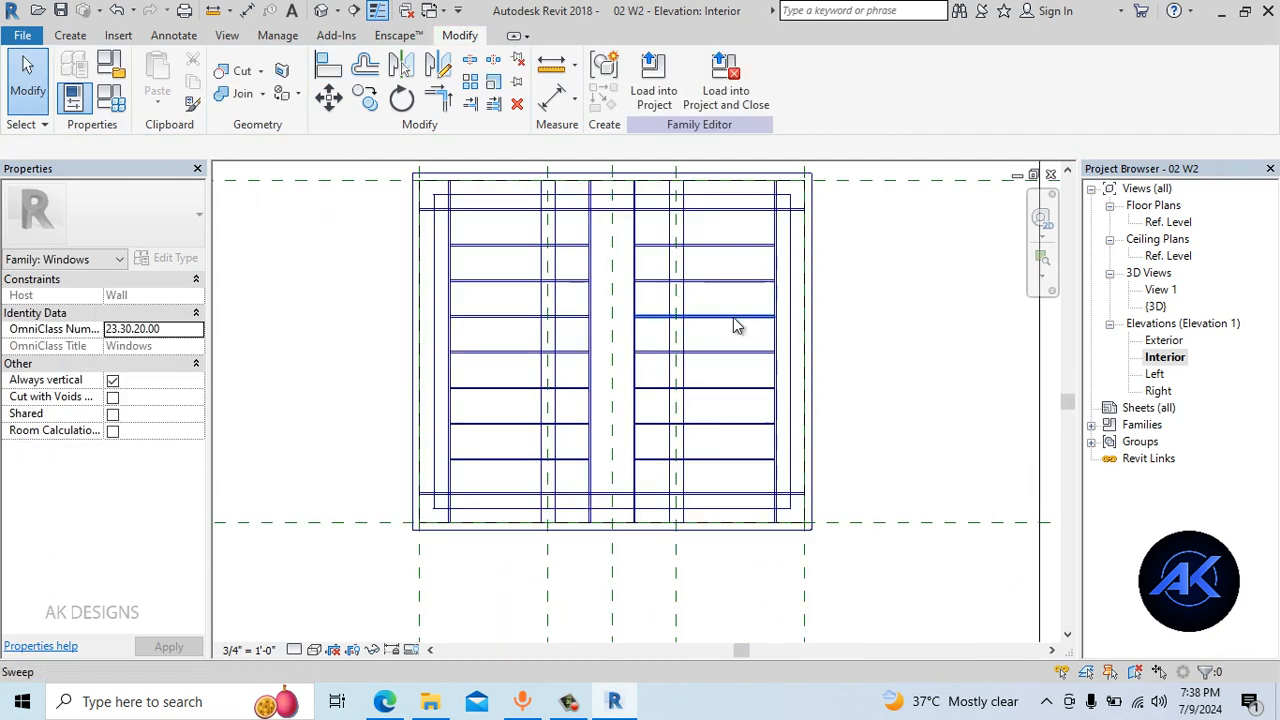
click(321, 10)
scroll(615, 478, up, 2)
shift+middle_drag(574, 347, 713, 258)
scroll(644, 330, up, 1)
scroll(560, 300, up, 1)
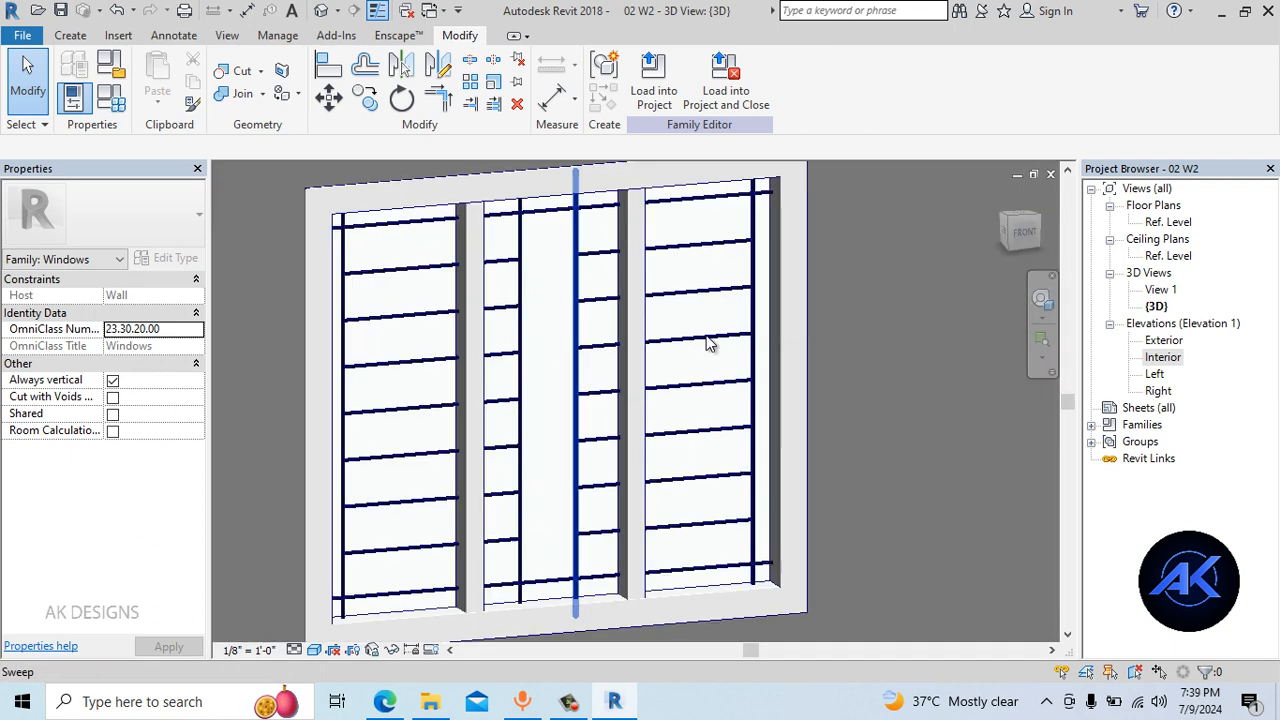
In the Interior elevation, move the left grill's inner vertical bar left by the centre-to-left-mullion plane distance
double_click(1160, 360)
scroll(637, 357, up, 2)
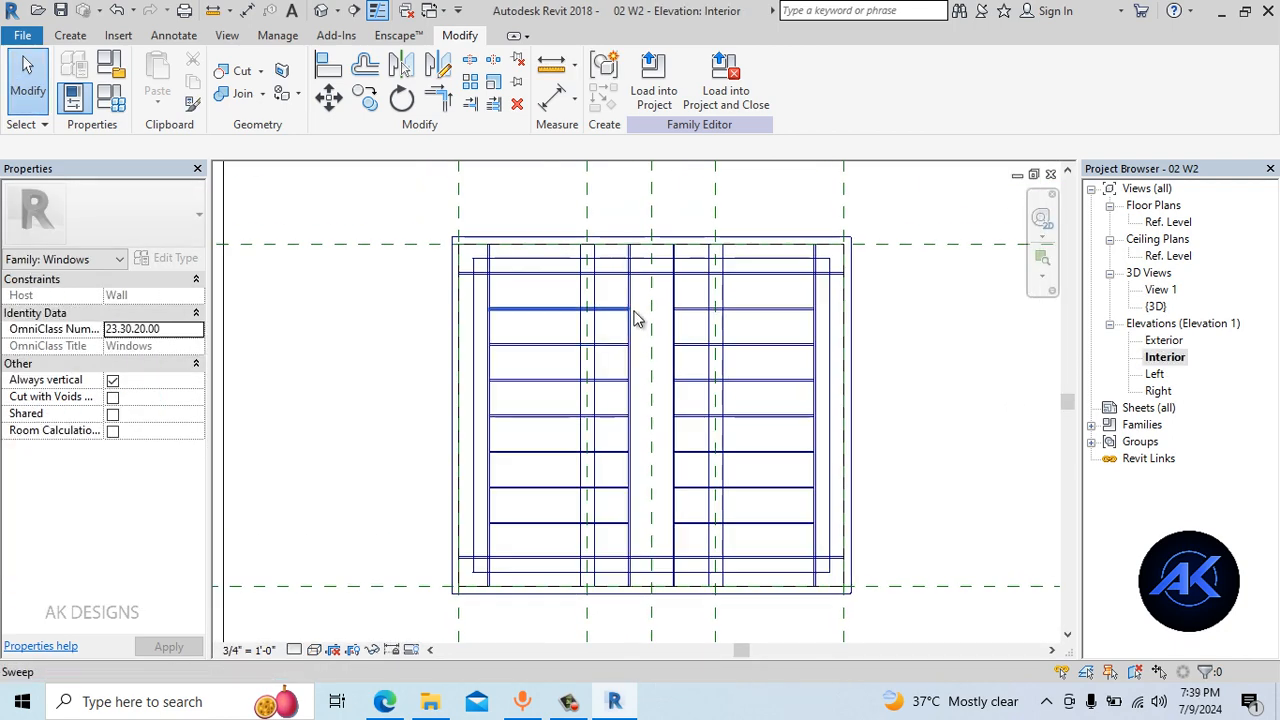
click(700, 346)
middle_drag(706, 346, 704, 338)
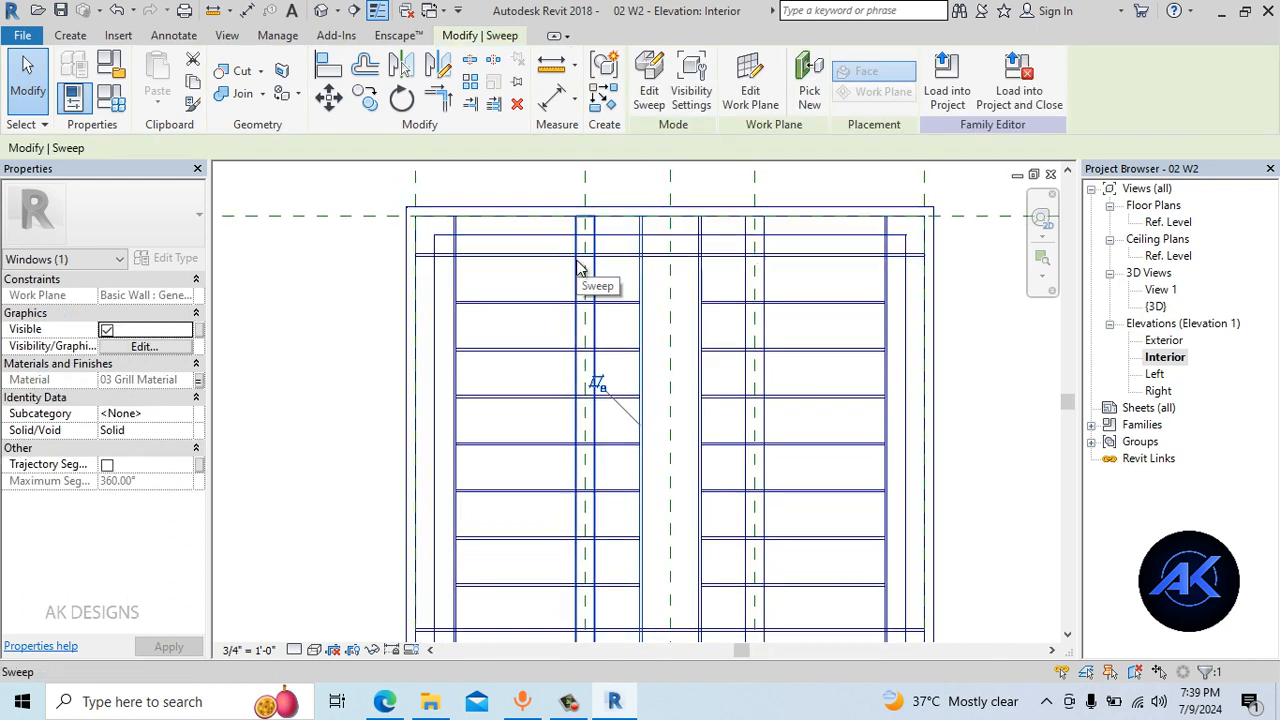
click(645, 282)
key(m)
key(v)
scroll(640, 300, up, 2)
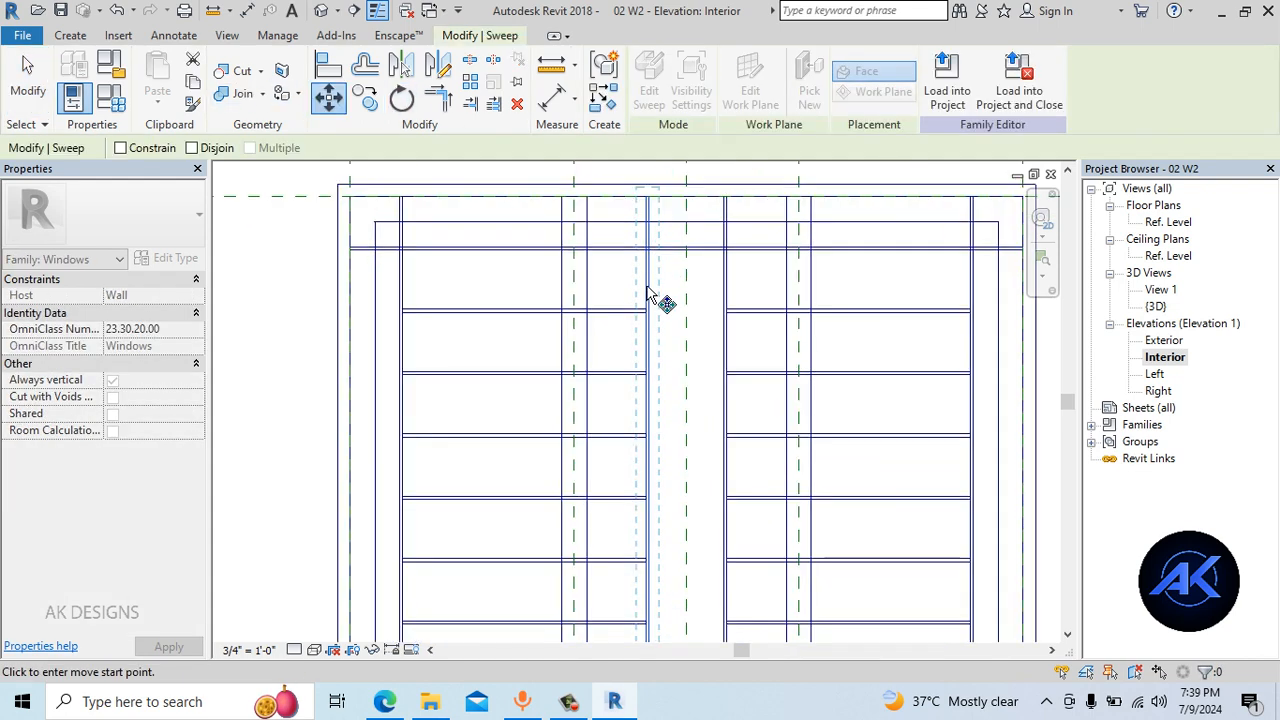
click(686, 283)
click(578, 278)
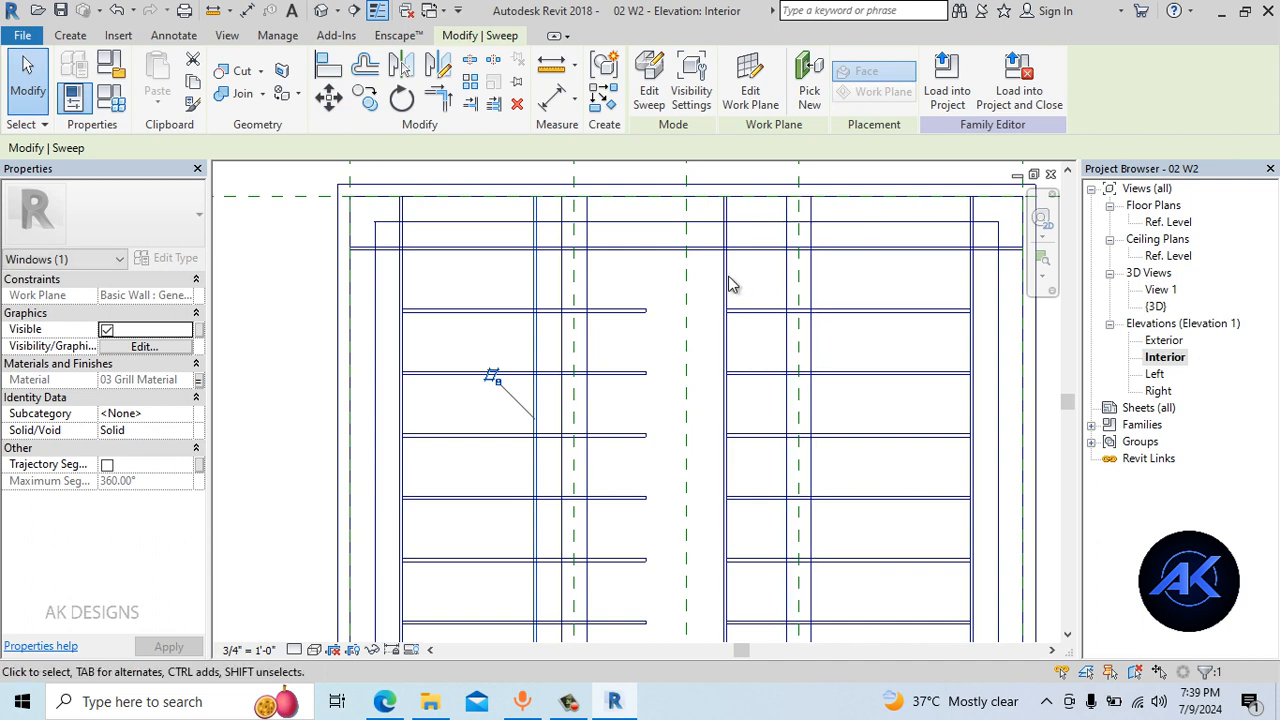
Move the right grill's inner vertical bar right by the distance from the centre plane to the right mullion plane
click(724, 275)
click(328, 98)
click(686, 272)
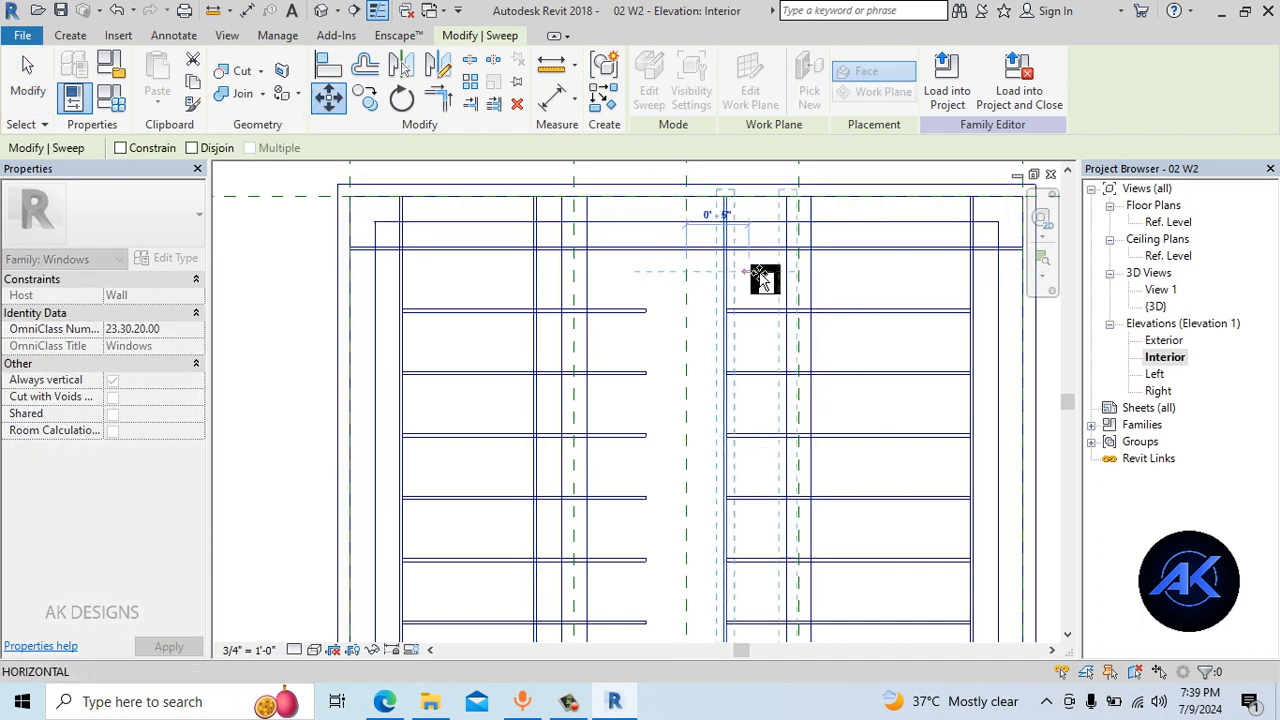
click(797, 272)
middle_drag(838, 333, 752, 271)
scroll(752, 271, down, 1)
key(Escape)
middle_drag(622, 338, 700, 301)
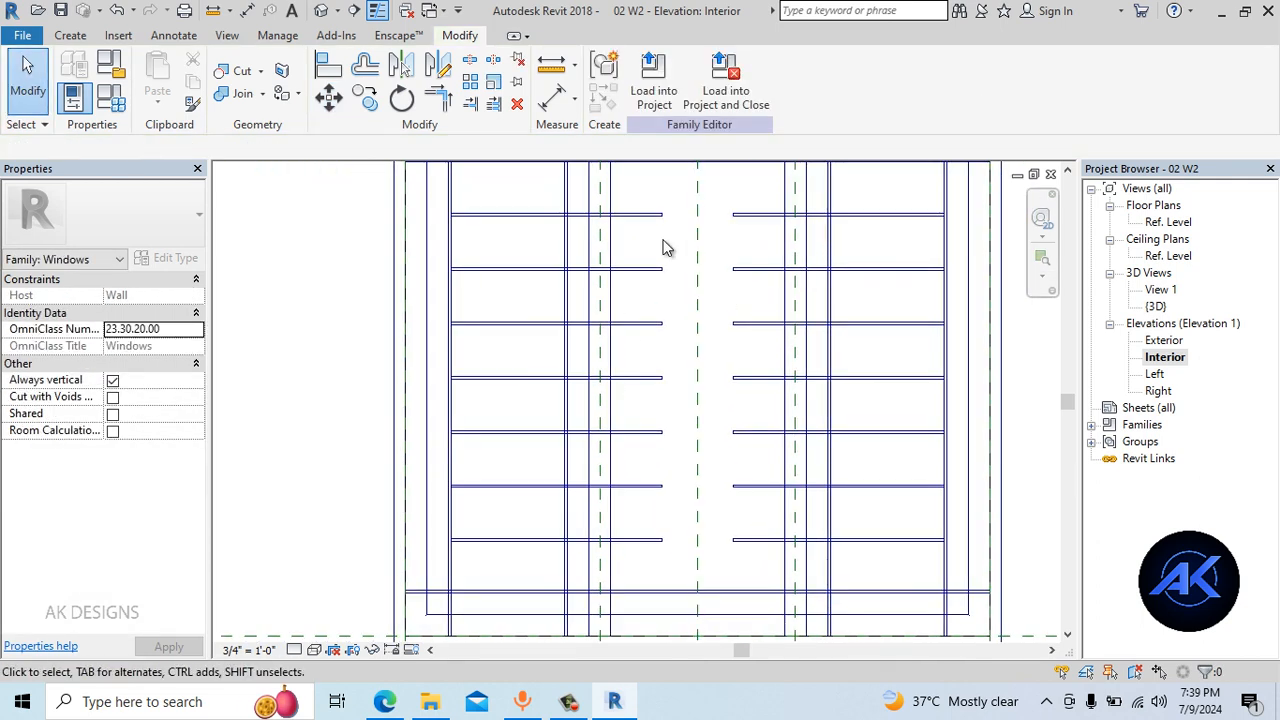
Edit the left grill's top short horizontal bar sweep, shortening its path to end at the moved vertical bar
drag(660, 239, 666, 520)
click(649, 88)
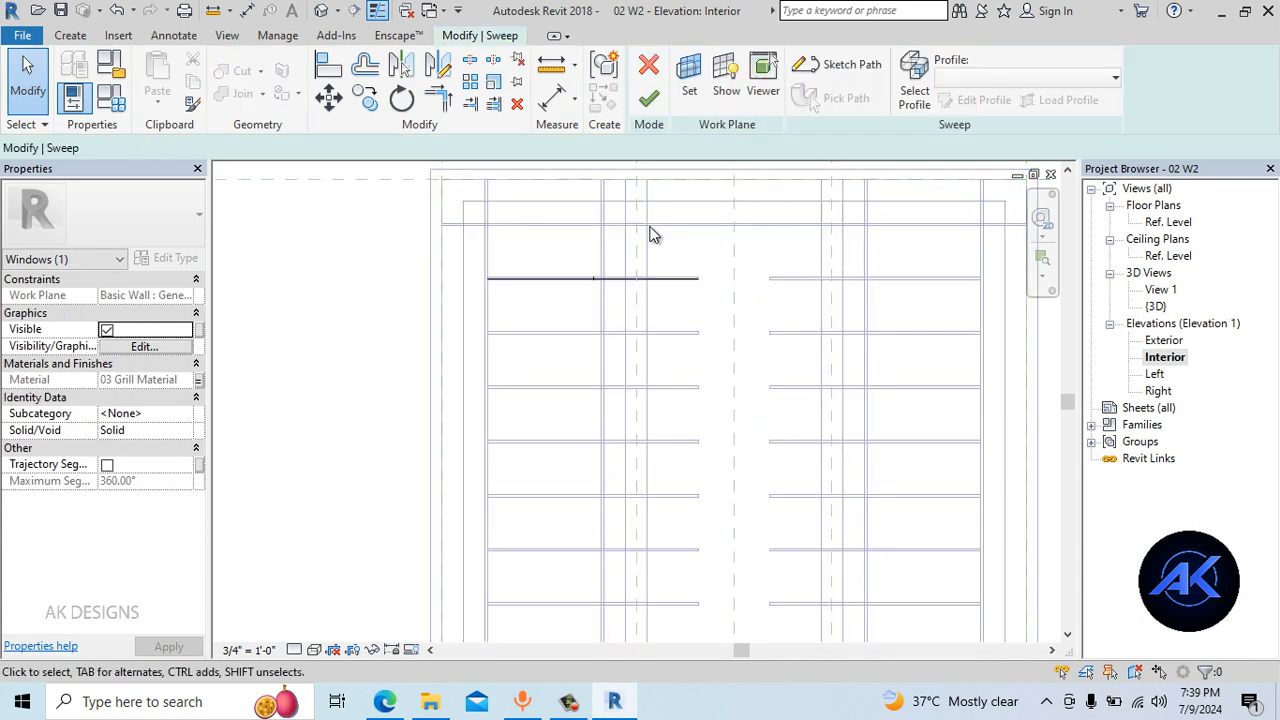
click(851, 68)
key(a)
key(l)
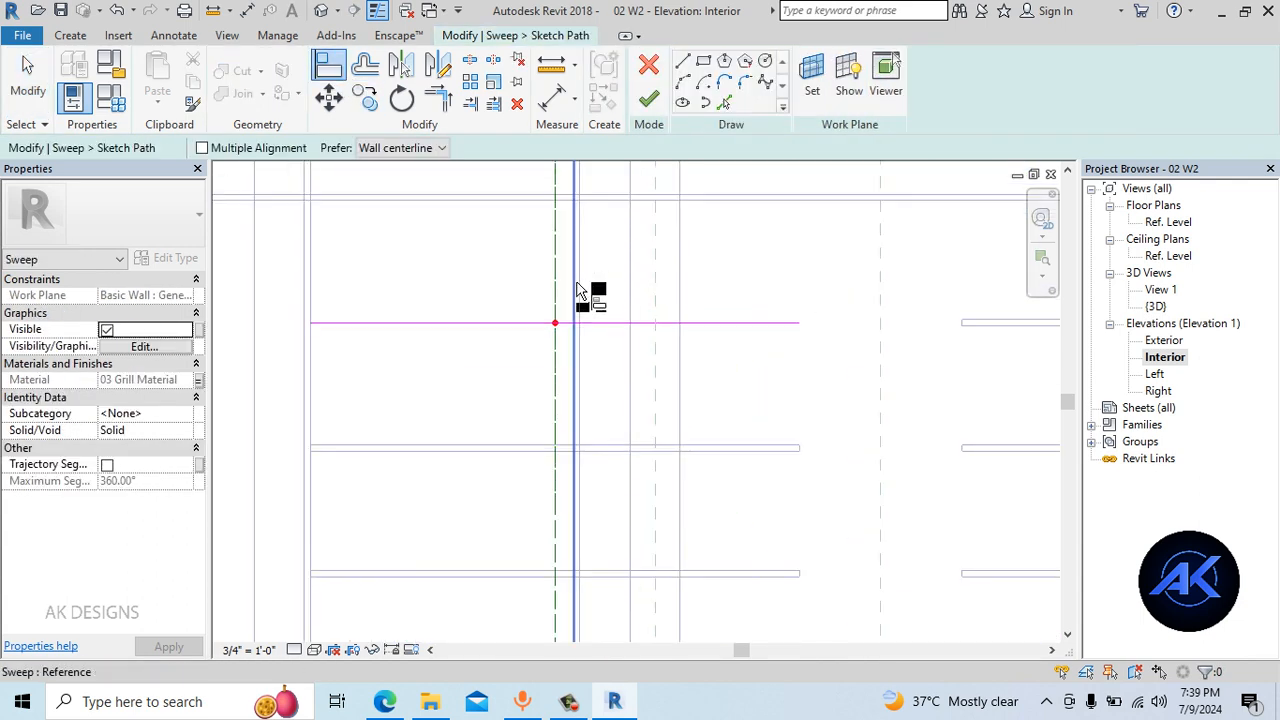
key(Escape)
click(649, 98)
click(648, 100)
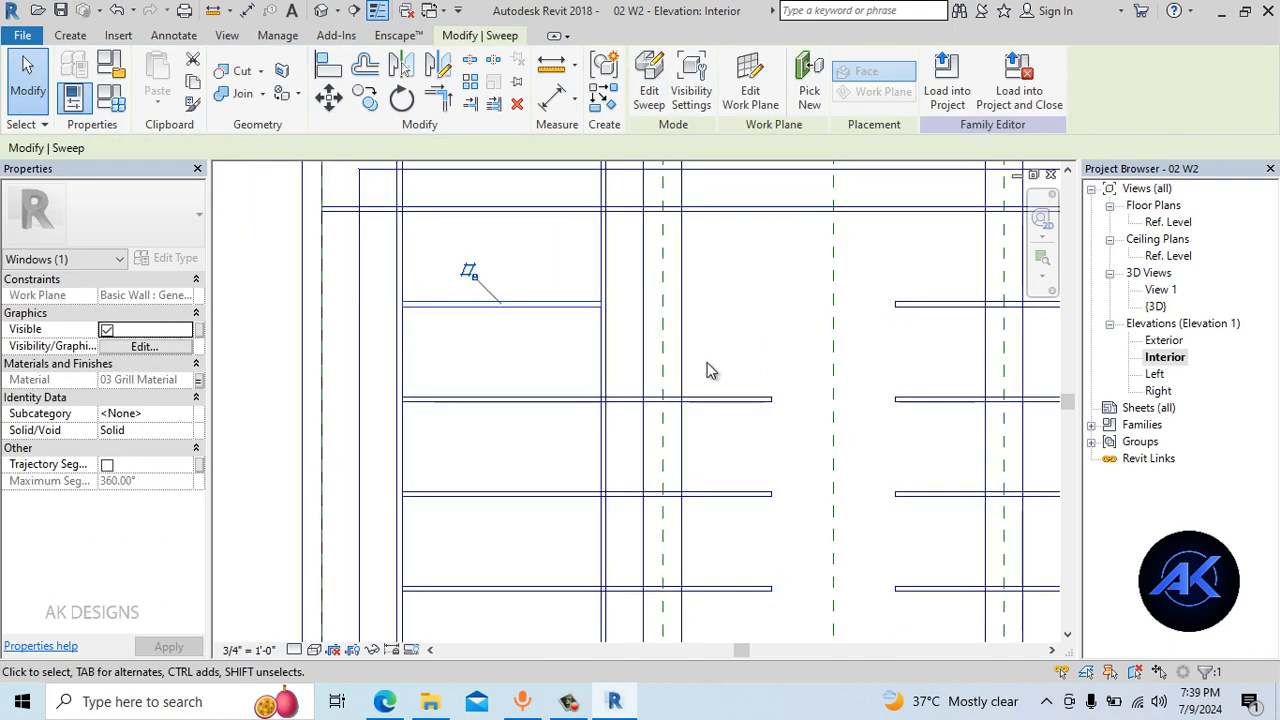
Delete the left grill's over-long horizontal bars below the shortened top bar
scroll(710, 365, down, 2)
middle_drag(732, 356, 725, 227)
drag(725, 227, 717, 545)
key(Delete)
Copy the left grill's short horizontal bar downward six times at 5-inch spacing, matching the right grill's bar levels
drag(573, 250, 554, 188)
click(366, 99)
click(250, 149)
scroll(921, 216, up, 1)
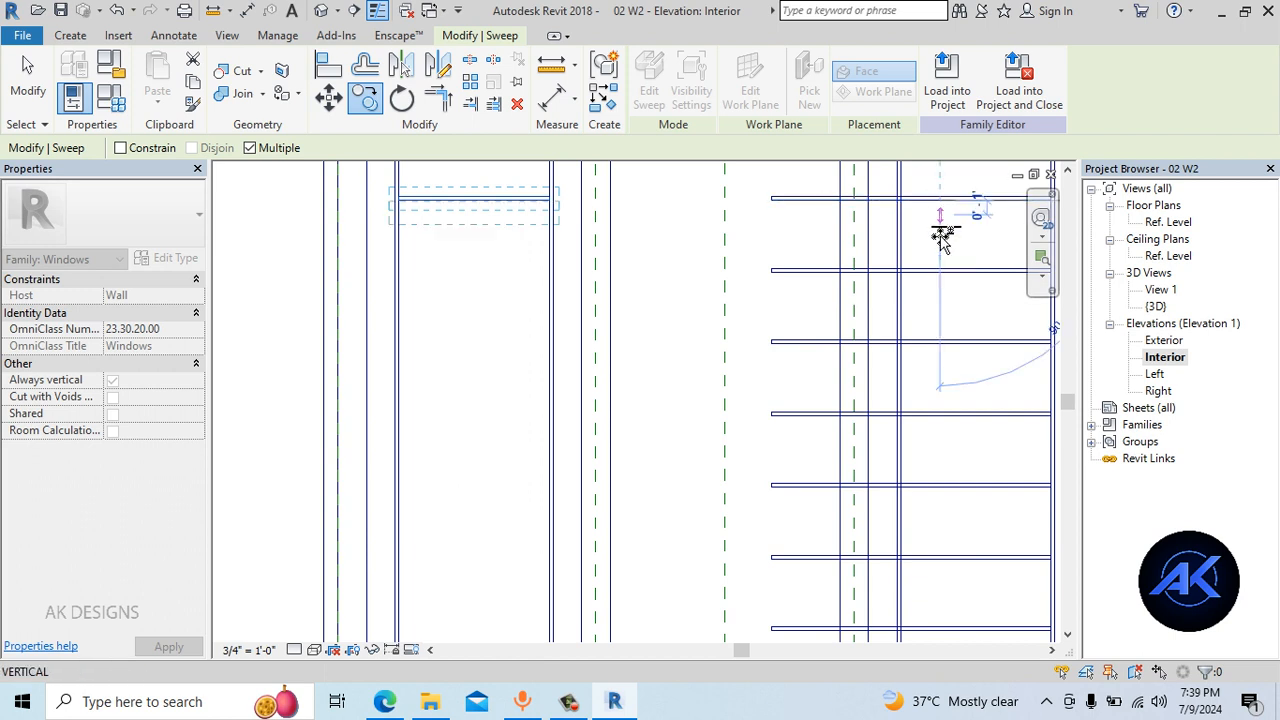
click(935, 346)
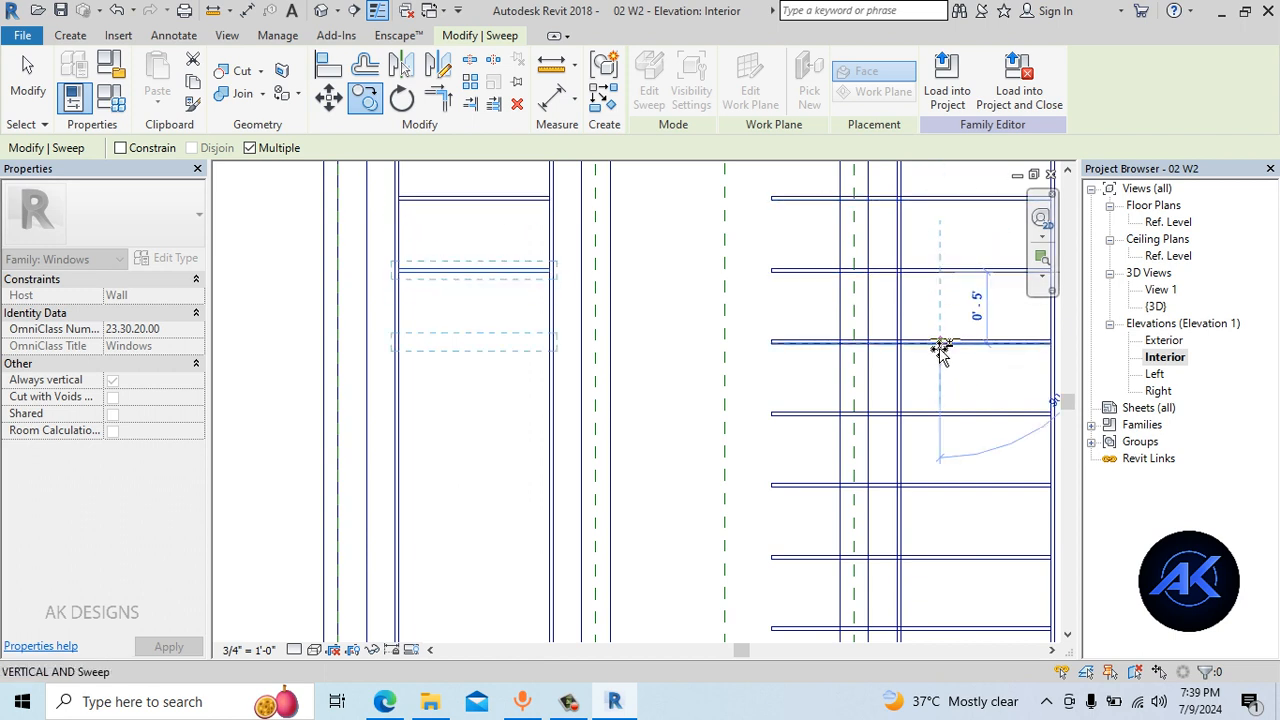
click(947, 415)
click(945, 487)
click(944, 558)
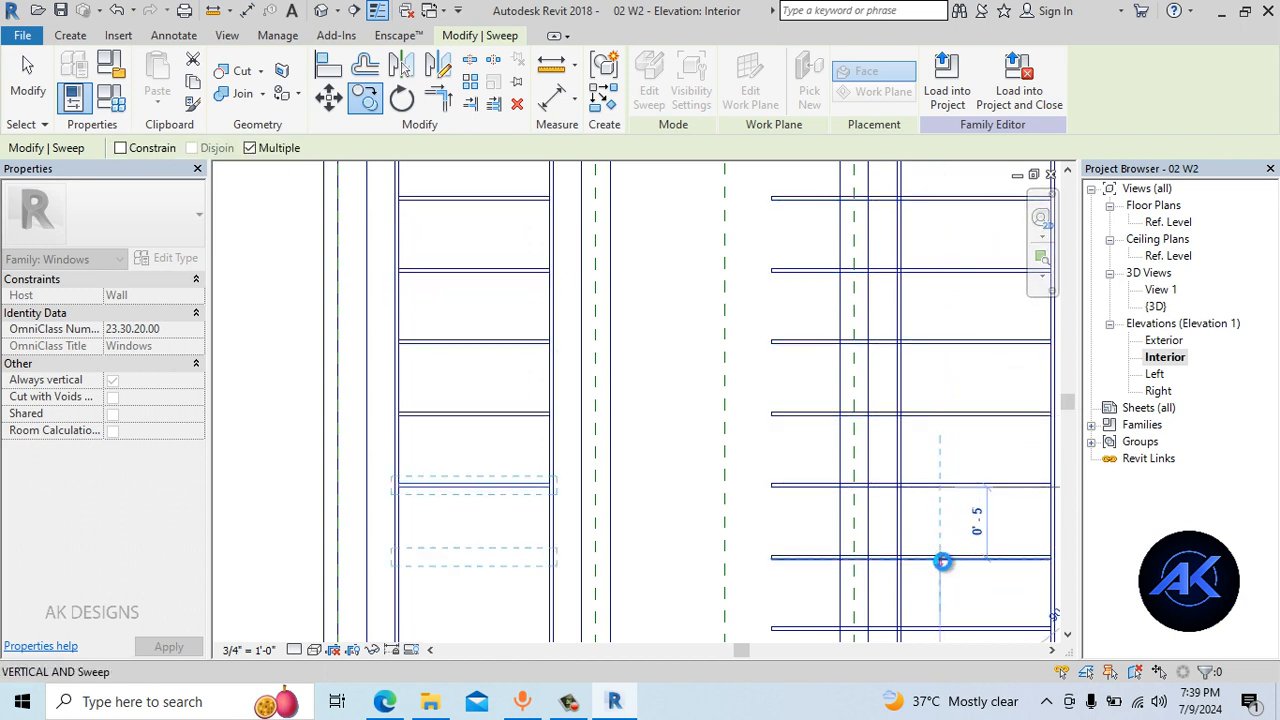
click(941, 629)
scroll(840, 397, down, 2)
key(Escape)
key(Escape)
Delete the seven over-long horizontal bars of the right grill
scroll(788, 348, down, 1)
middle_drag(710, 349, 610, 347)
scroll(650, 286, up, 2)
middle_drag(703, 280, 631, 280)
drag(793, 251, 791, 622)
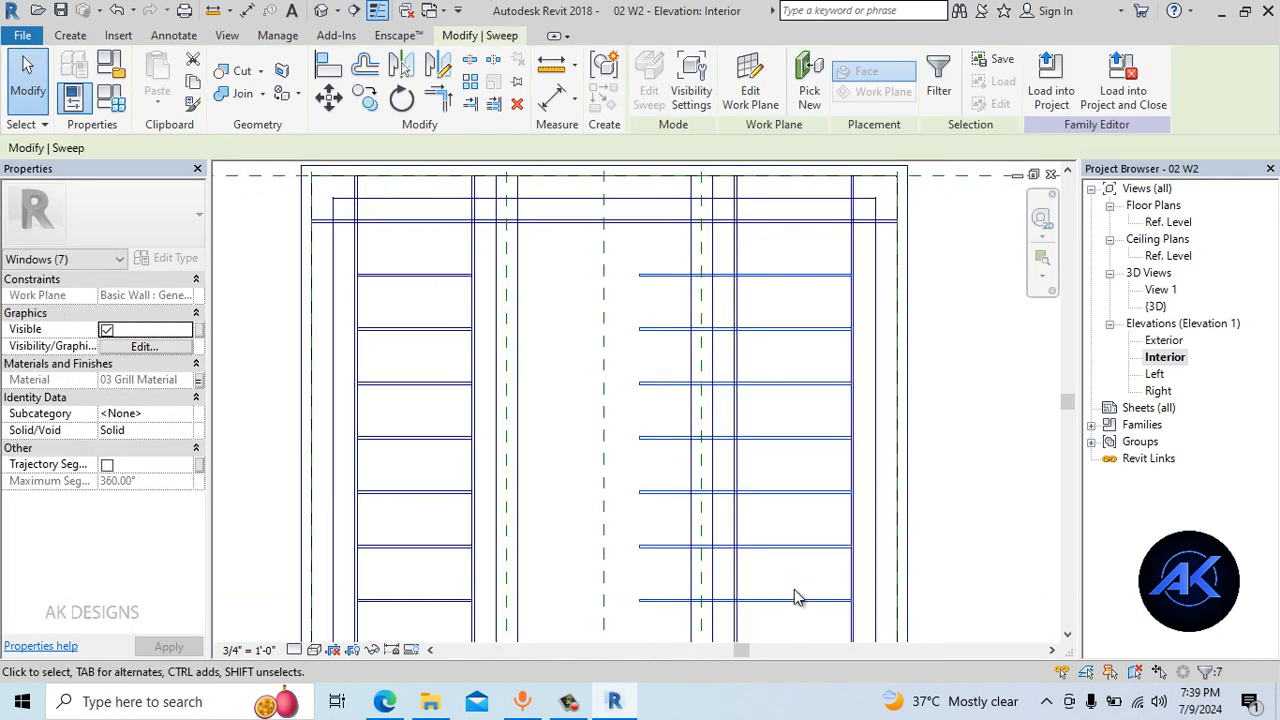
key(Delete)
Mirror the left grill's seven short horizontal bars about the centre reference plane into the right panel
drag(444, 250, 414, 620)
scroll(631, 467, down, 1)
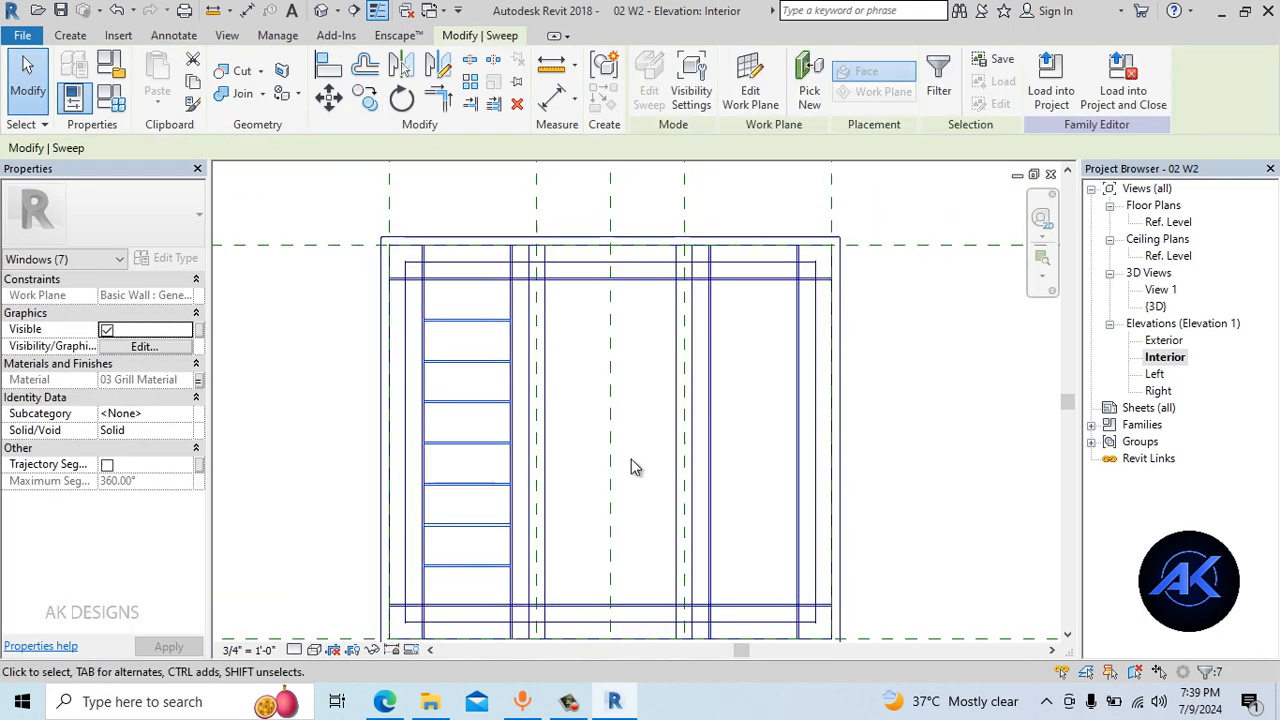
click(403, 66)
click(713, 375)
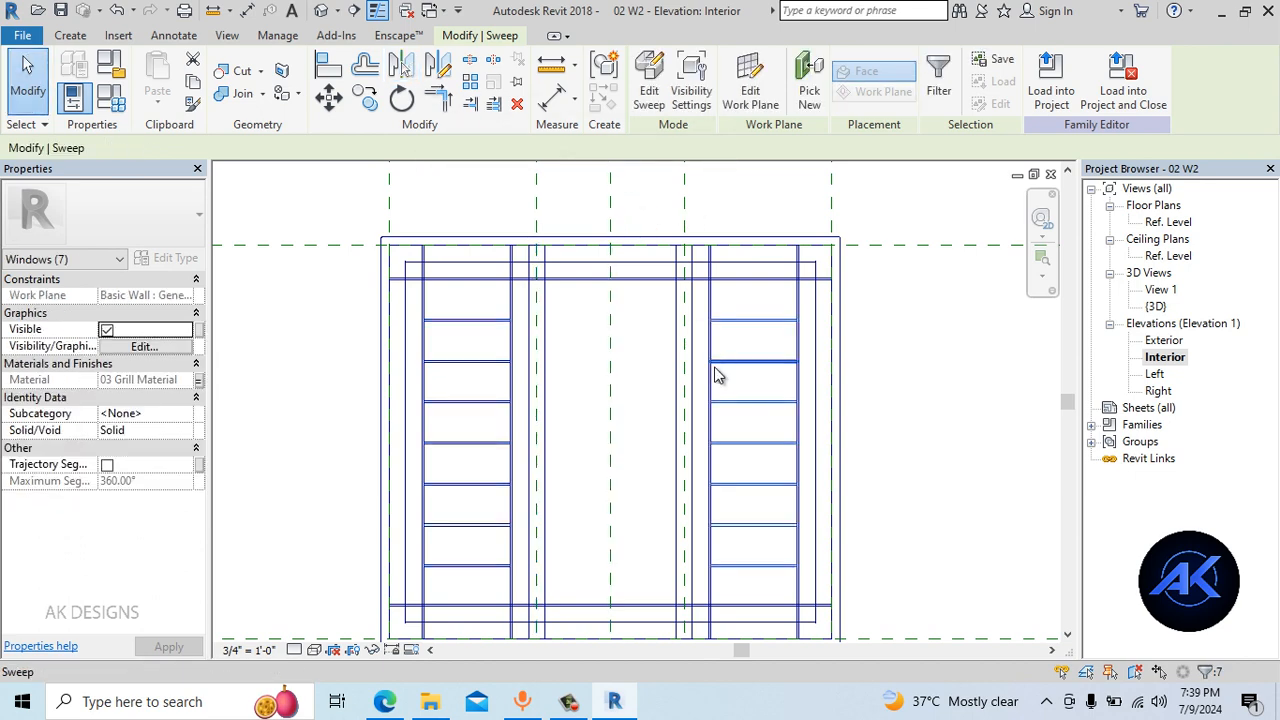
key(Escape)
Copy the right grill's two vertical bars 1' 6" to the left into the middle panel, from right to left mullion plane
scroll(760, 323, up, 2)
drag(841, 290, 681, 292)
key(c)
key(o)
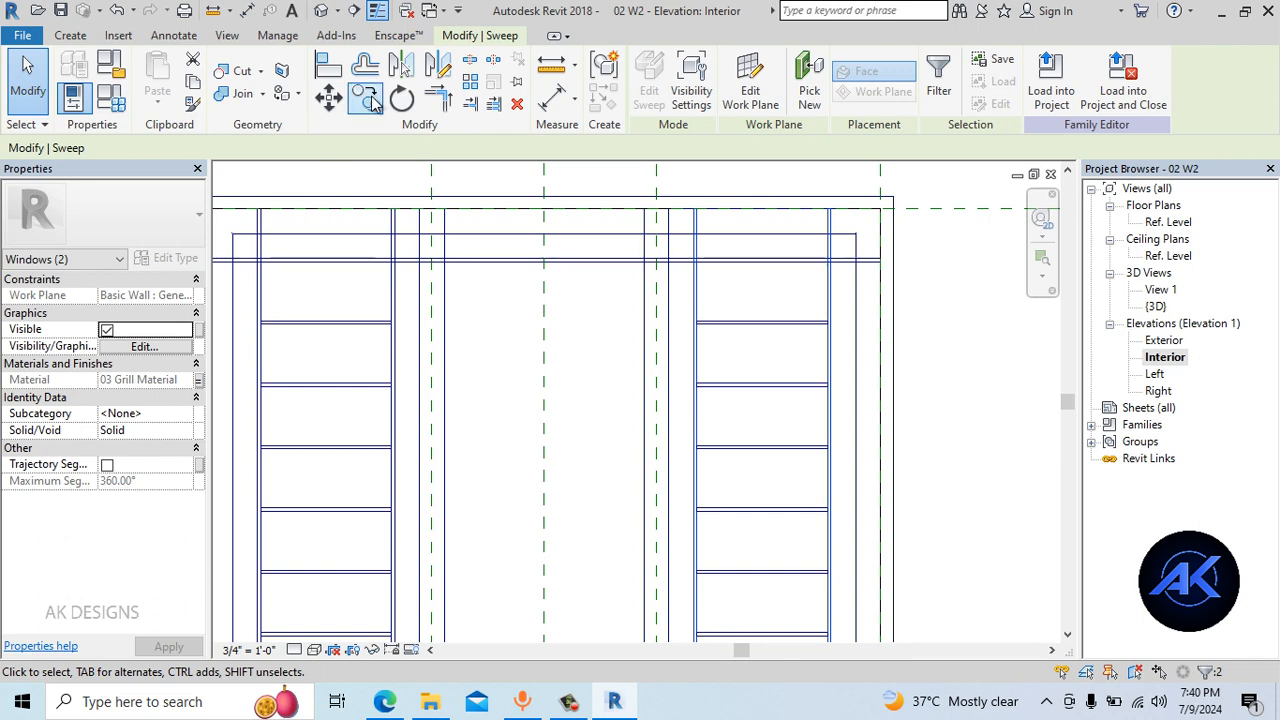
click(651, 292)
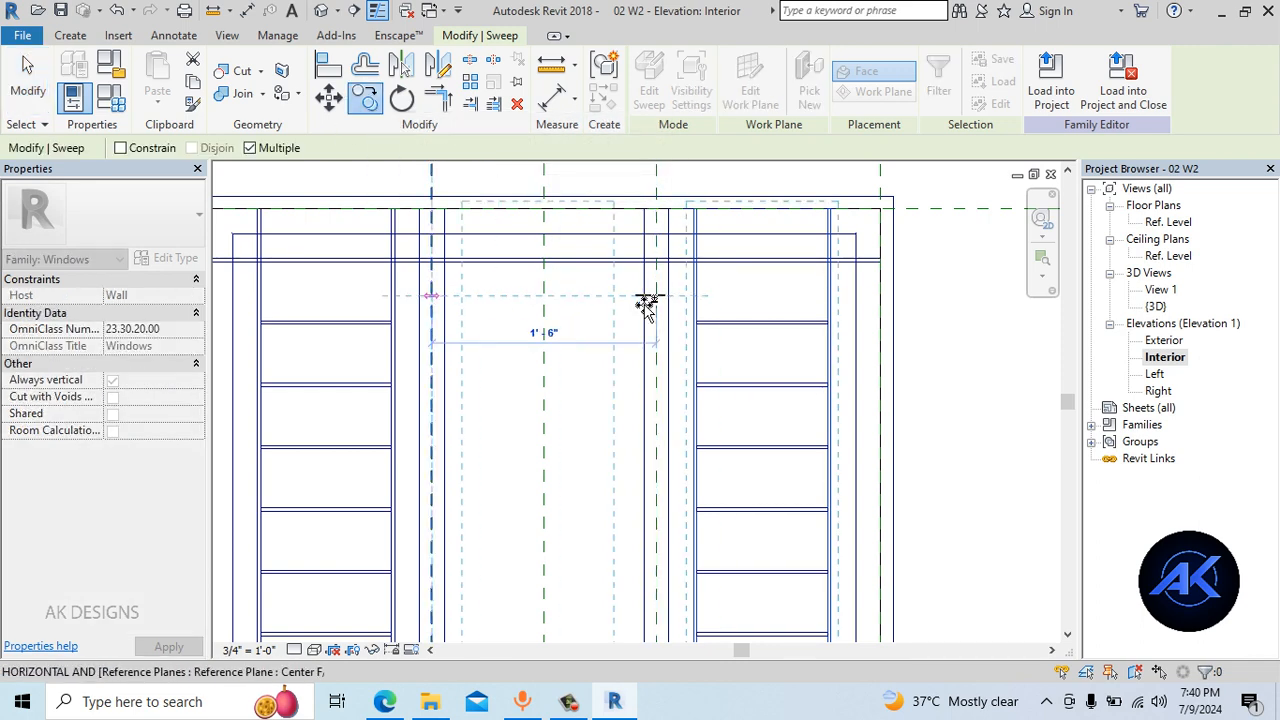
click(431, 296)
key(Escape)
key(Escape)
Nudge the middle grill's right vertical bar slightly to the right
scroll(655, 331, down, 1)
middle_drag(653, 332, 668, 271)
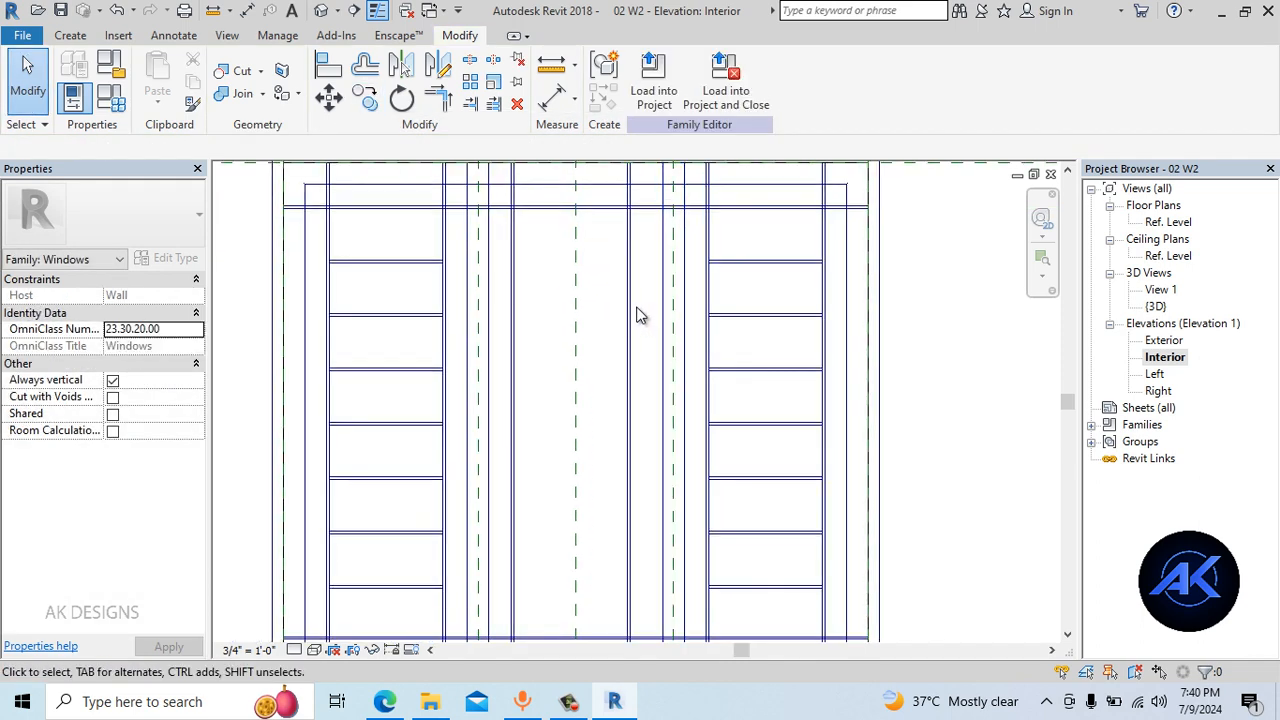
click(632, 312)
key(Escape)
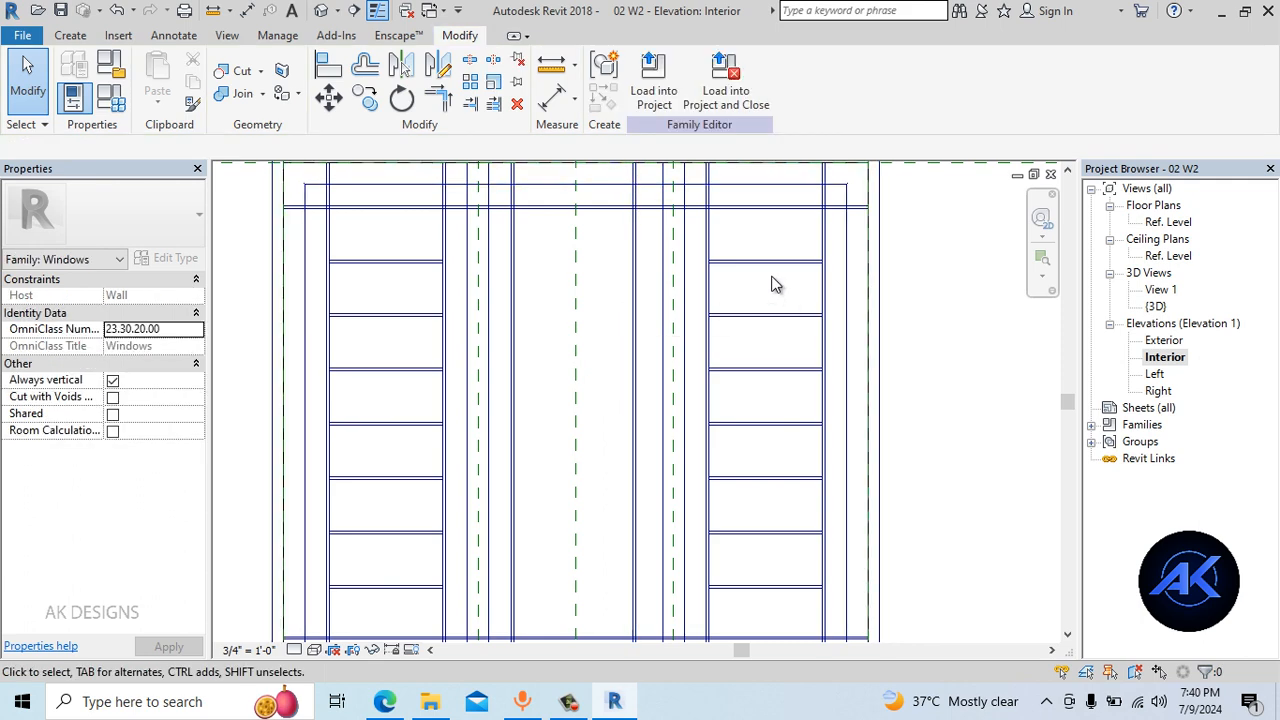
Copy the right grill's top short horizontal bar 1' 6" to the left, starting at the middle grill's left vertical bar
click(772, 263)
middle_drag(443, 177, 445, 211)
click(368, 106)
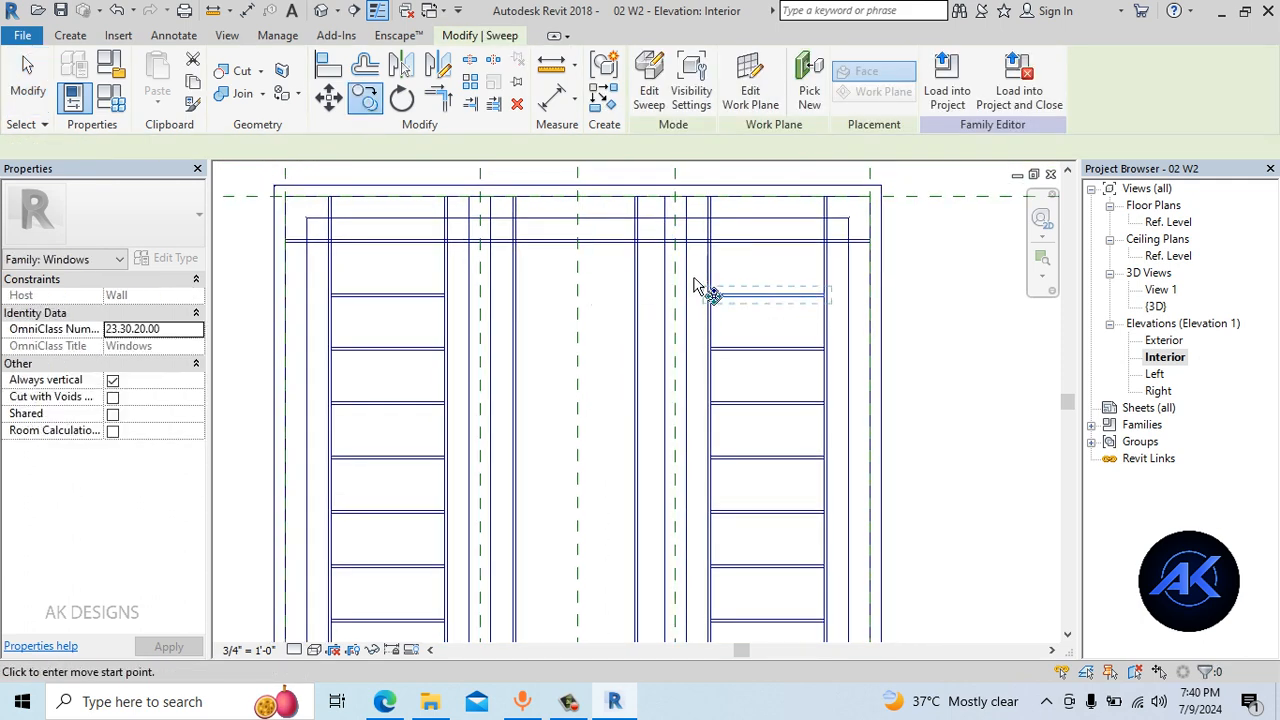
scroll(712, 270, up, 2)
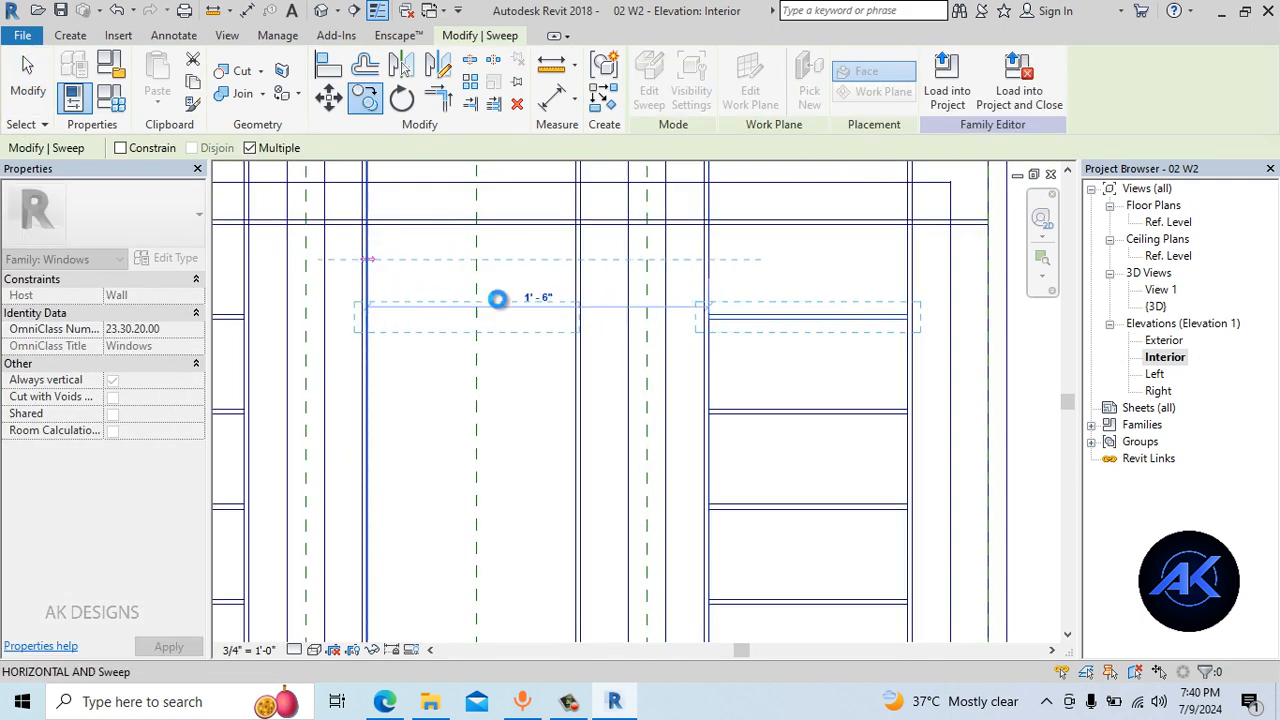
click(497, 299)
key(Escape)
Edit the copied middle bar's sweep path, aligning its right end with the middle grill's right vertical bar
click(649, 80)
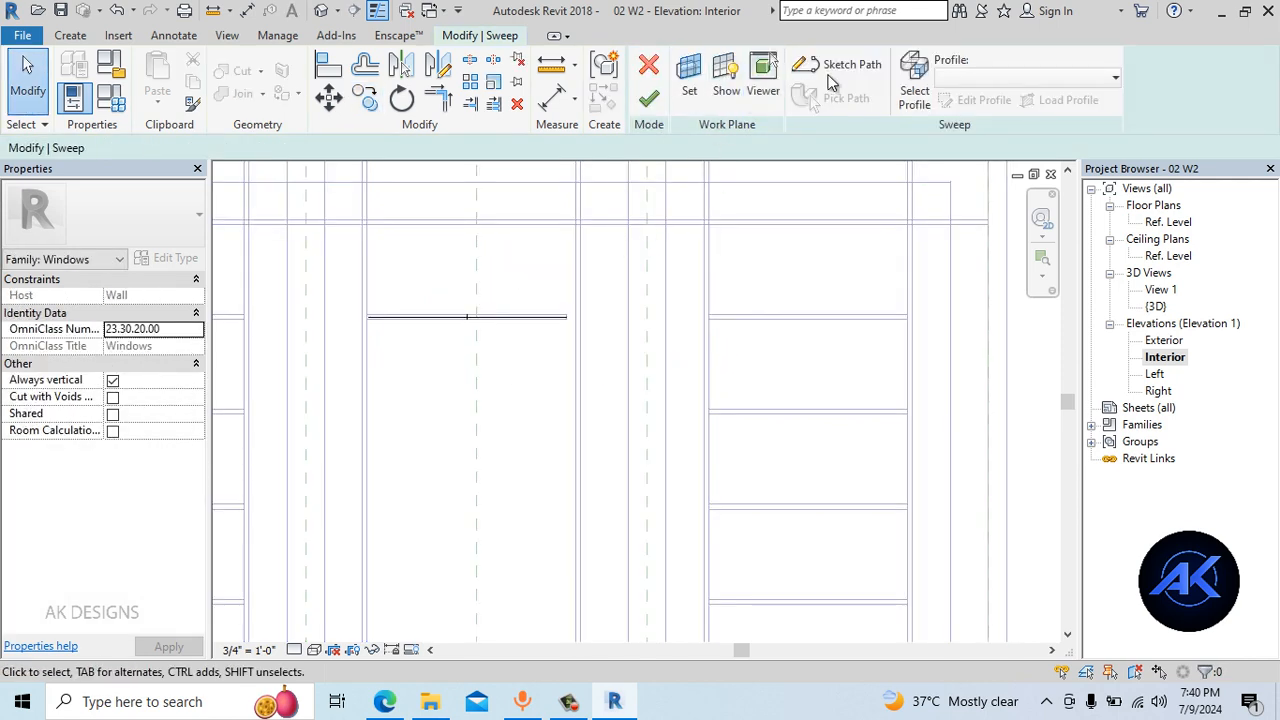
click(829, 76)
click(332, 66)
scroll(557, 249, up, 2)
click(590, 311)
click(573, 367)
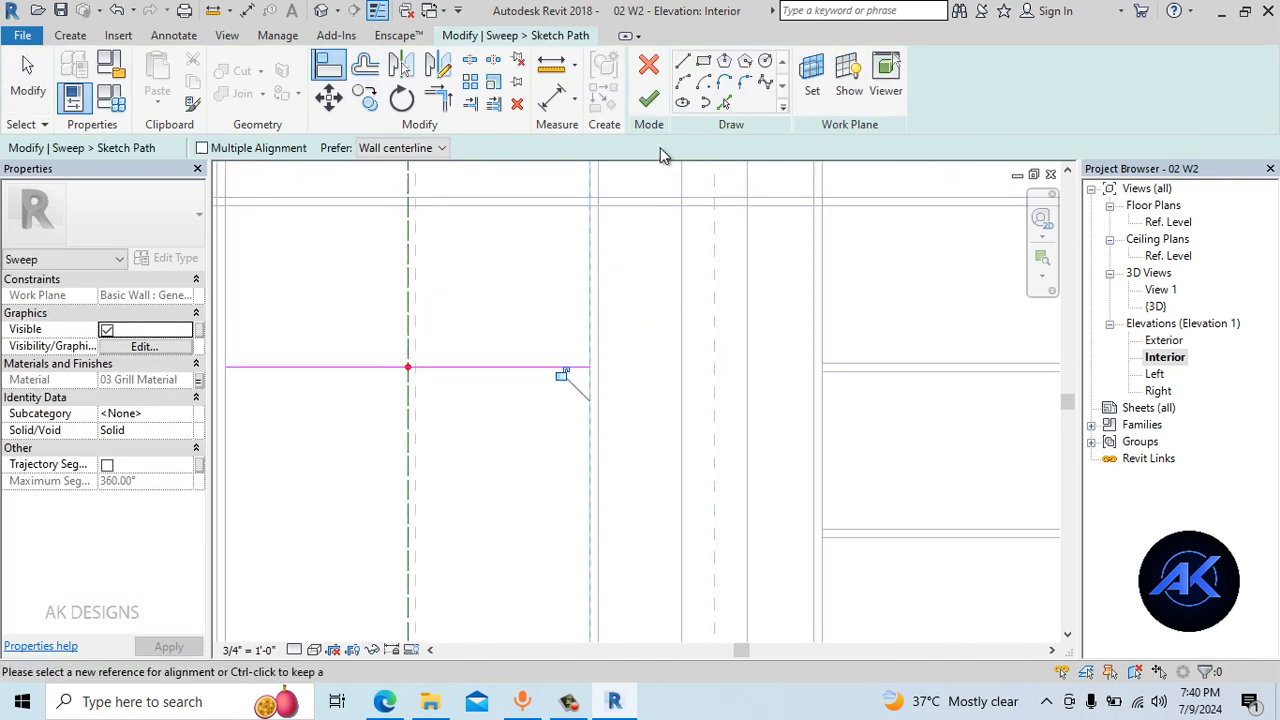
click(649, 100)
click(649, 100)
Copy the middle grill's top short bar downward six times at 5-inch spacing, matching the bar levels in the side panels
scroll(537, 197, down, 4)
middle_drag(505, 285, 578, 242)
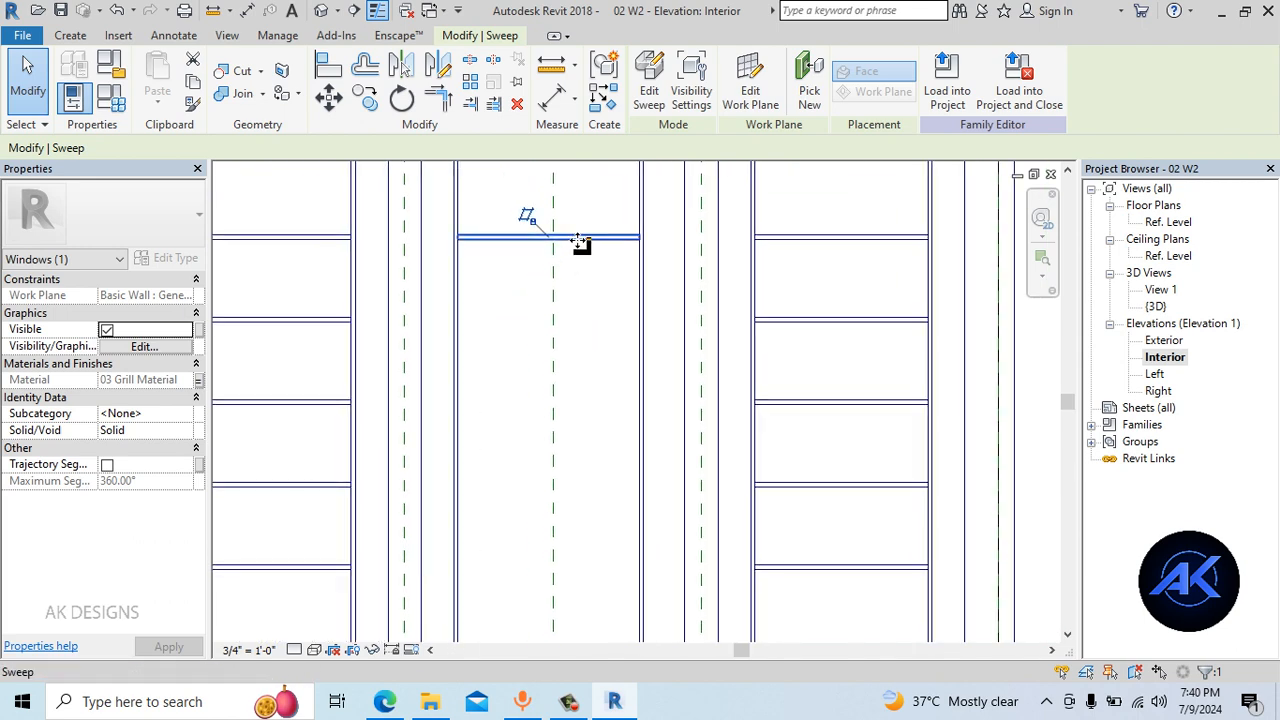
drag(600, 297, 578, 205)
click(367, 105)
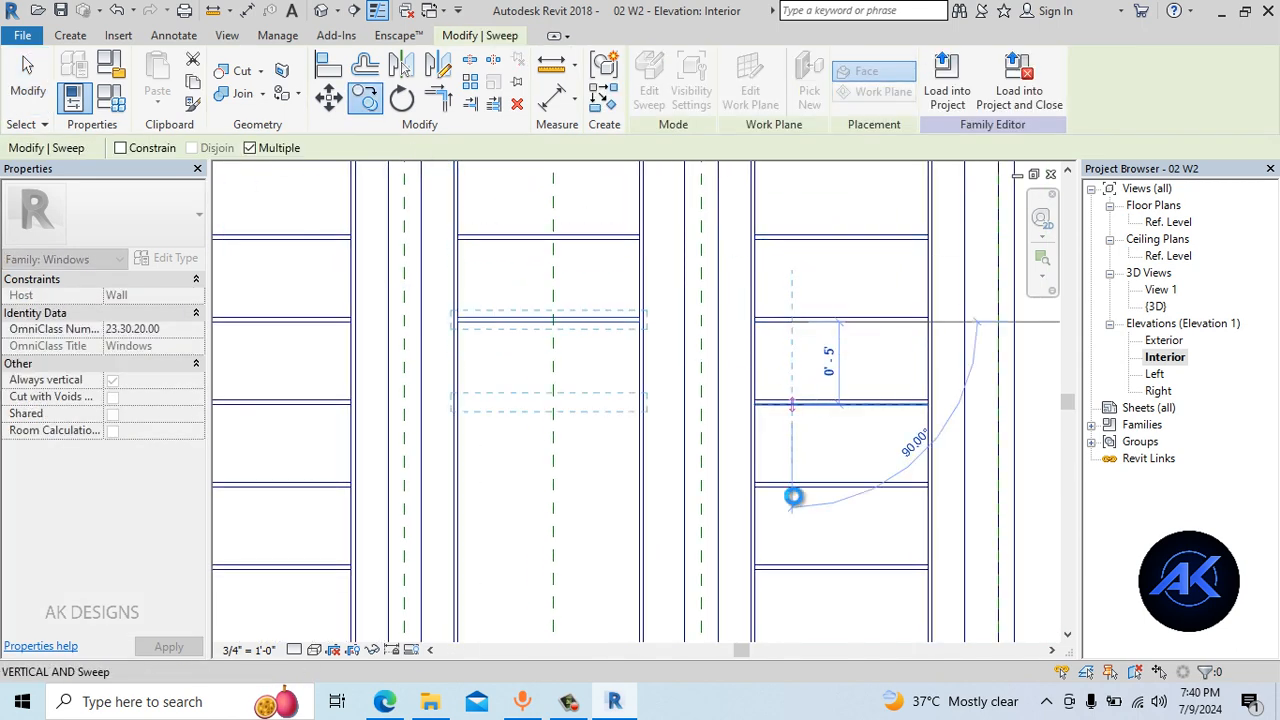
click(792, 497)
middle_drag(814, 523, 815, 398)
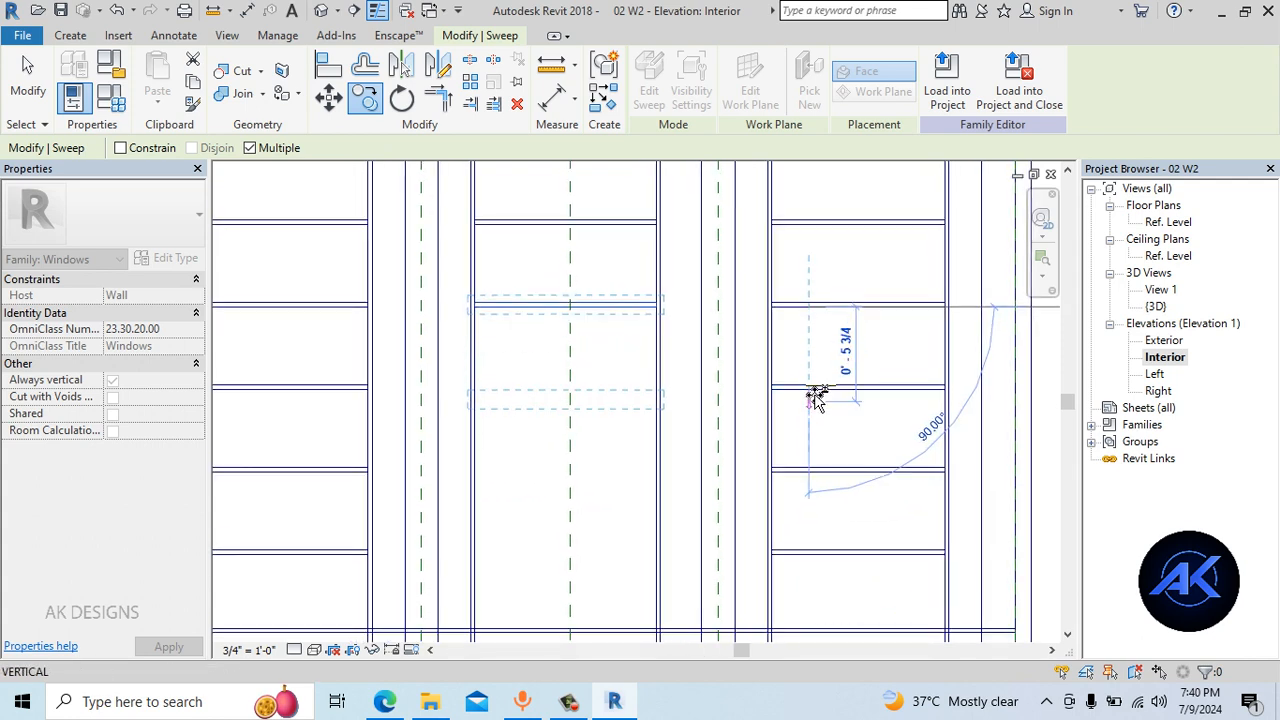
click(808, 475)
click(805, 555)
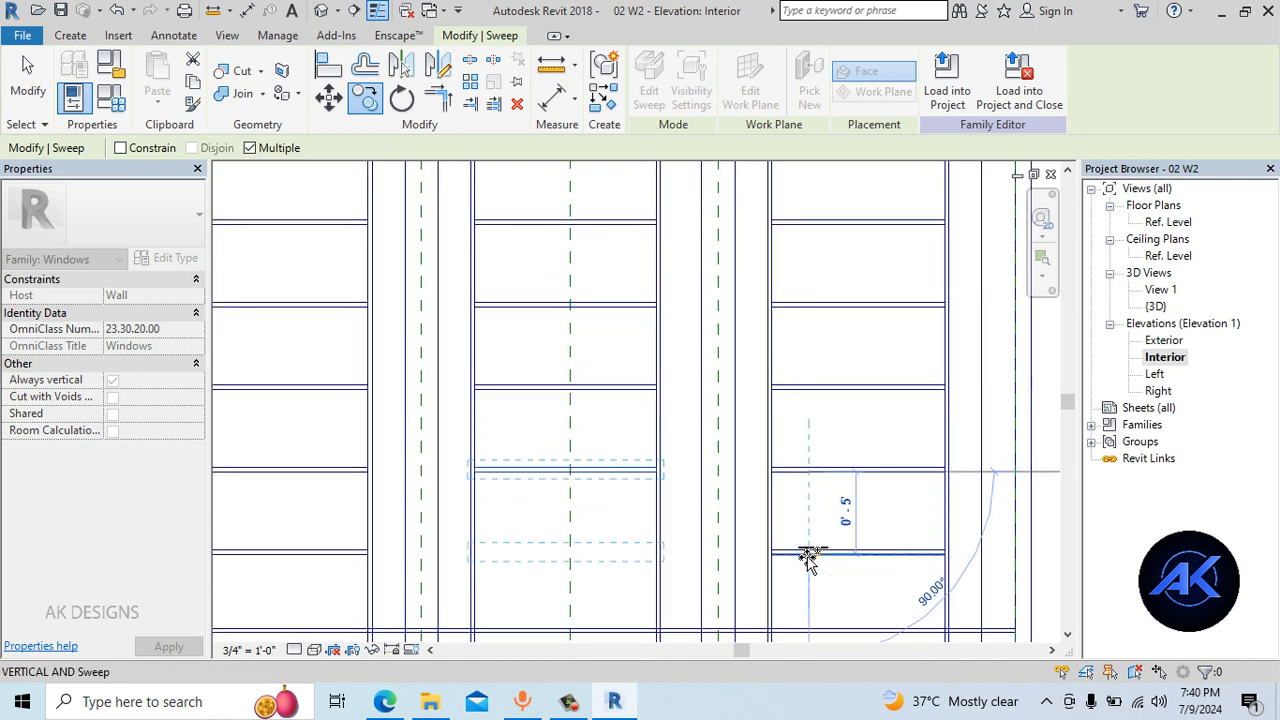
key(Escape)
scroll(691, 361, down, 2)
middle_drag(702, 286, 699, 340)
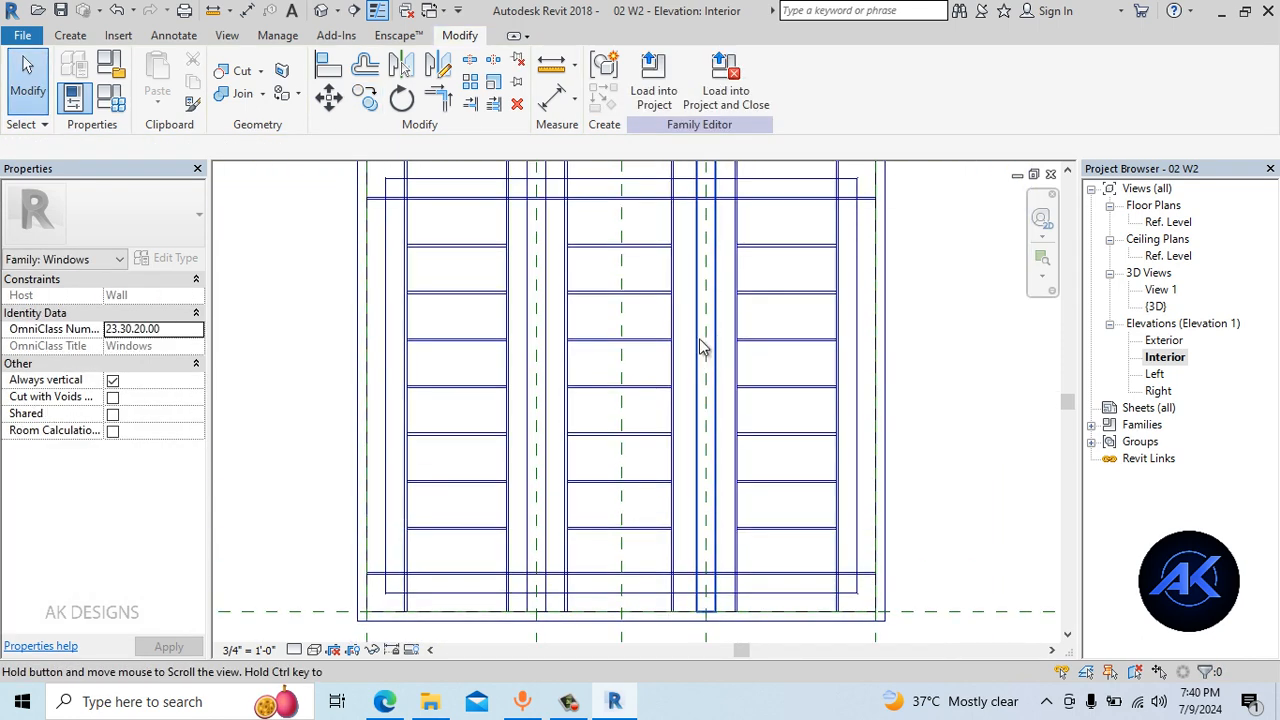
Inspect the three-panel window and its grill bars from both sides in the 3D view
click(323, 12)
scroll(762, 375, down, 2)
shift+middle_drag(732, 487, 583, 431)
scroll(638, 400, down, 3)
shift+middle_drag(713, 390, 937, 509)
scroll(715, 365, up, 3)
mouse_move(715, 365)
shift+middle_down()
mouse_move(866, 357)
mouse_move(786, 420)
mouse_move(700, 380)
shift+middle_up()
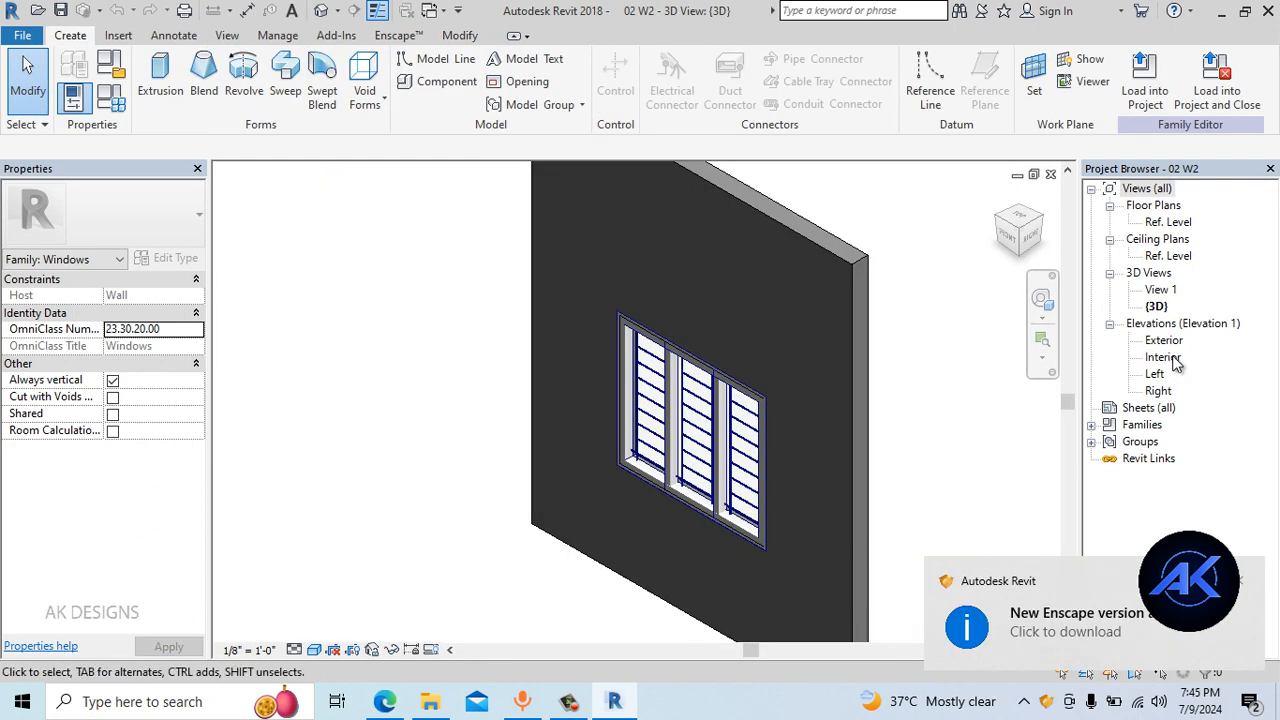
Examine the frame, mullions and lower grill bars up close in the 3D view
double_click(1165, 358)
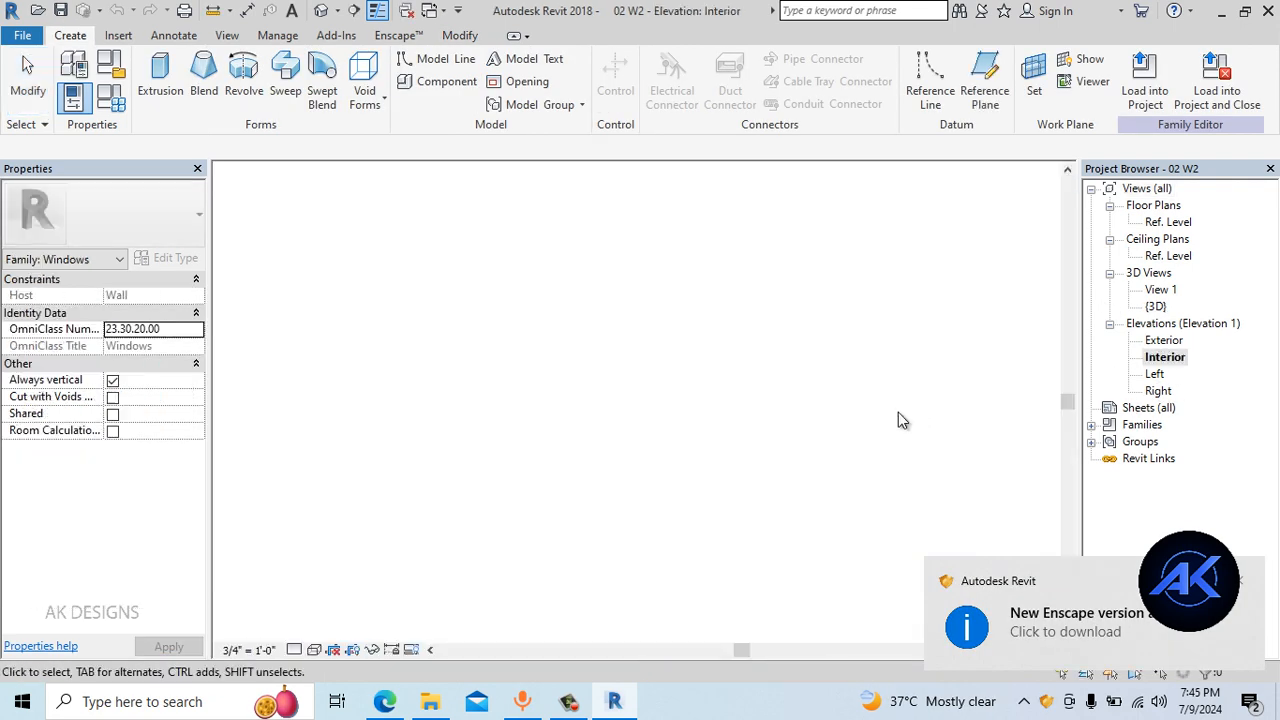
click(321, 11)
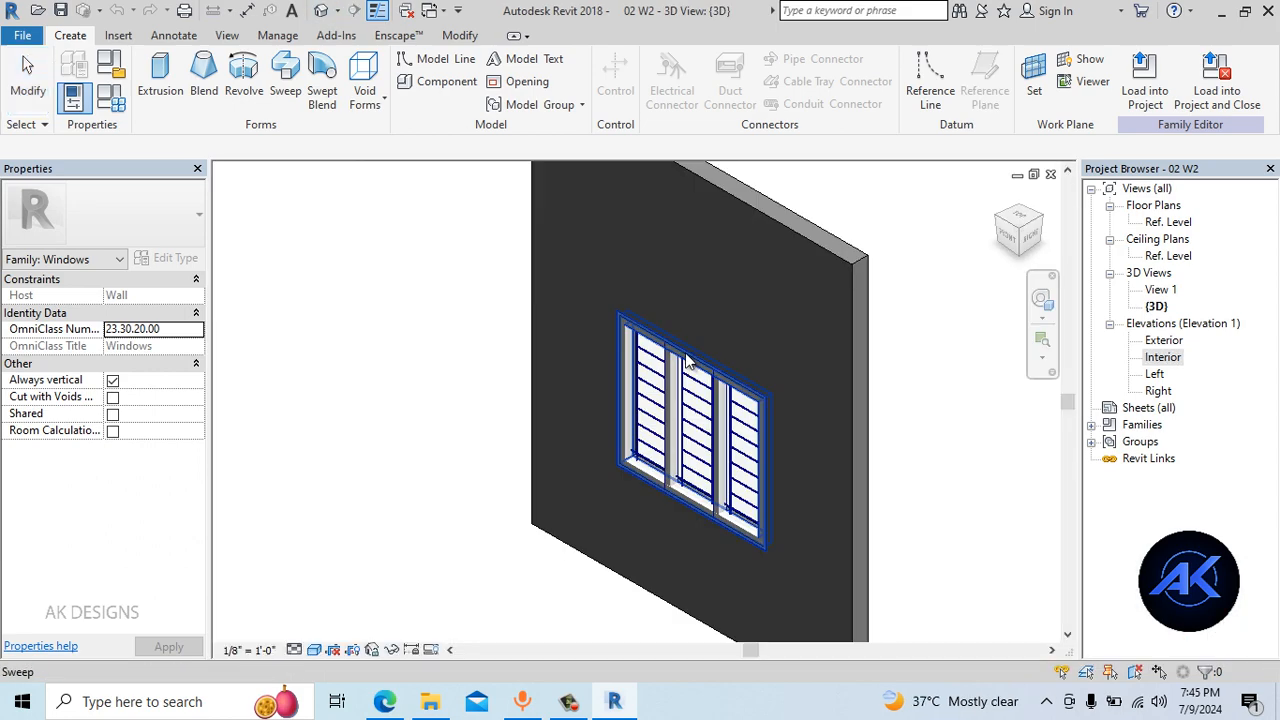
shift+middle_drag(836, 497, 455, 252)
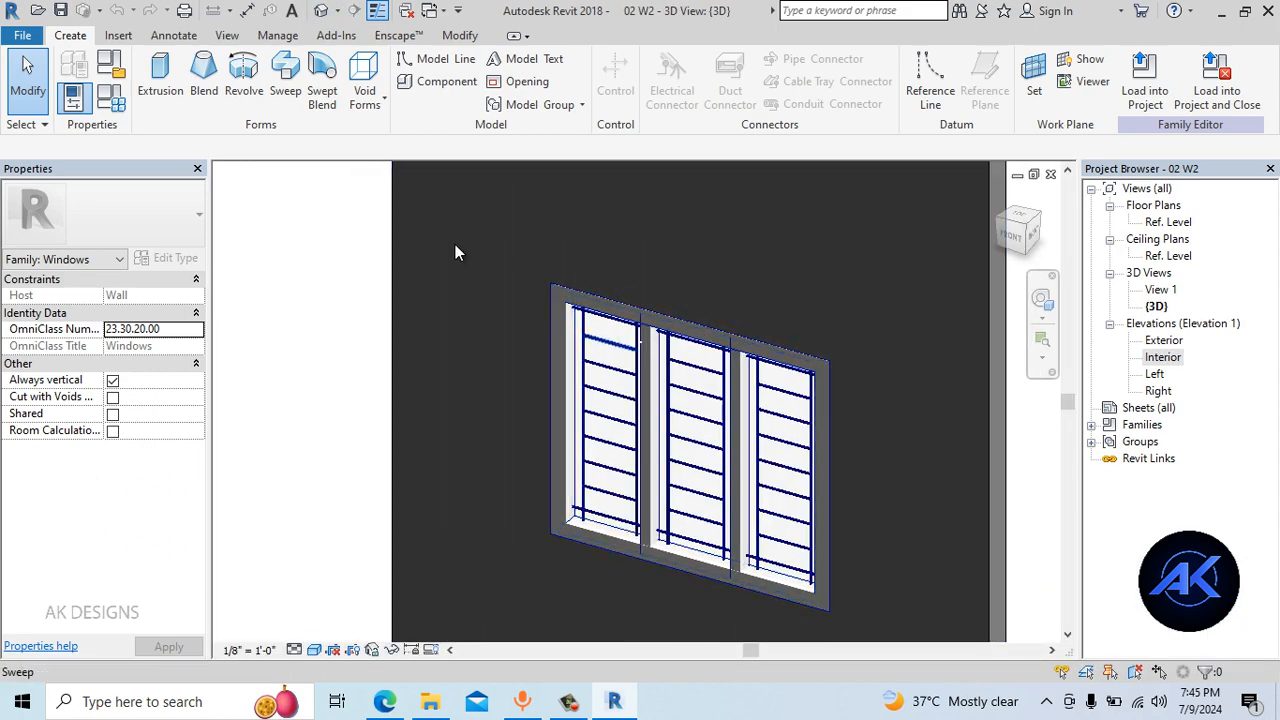
click(22, 35)
click(620, 246)
scroll(758, 404, down, 1)
middle_drag(745, 400, 666, 388)
shift+middle_drag(588, 432, 768, 535)
scroll(556, 492, up, 8)
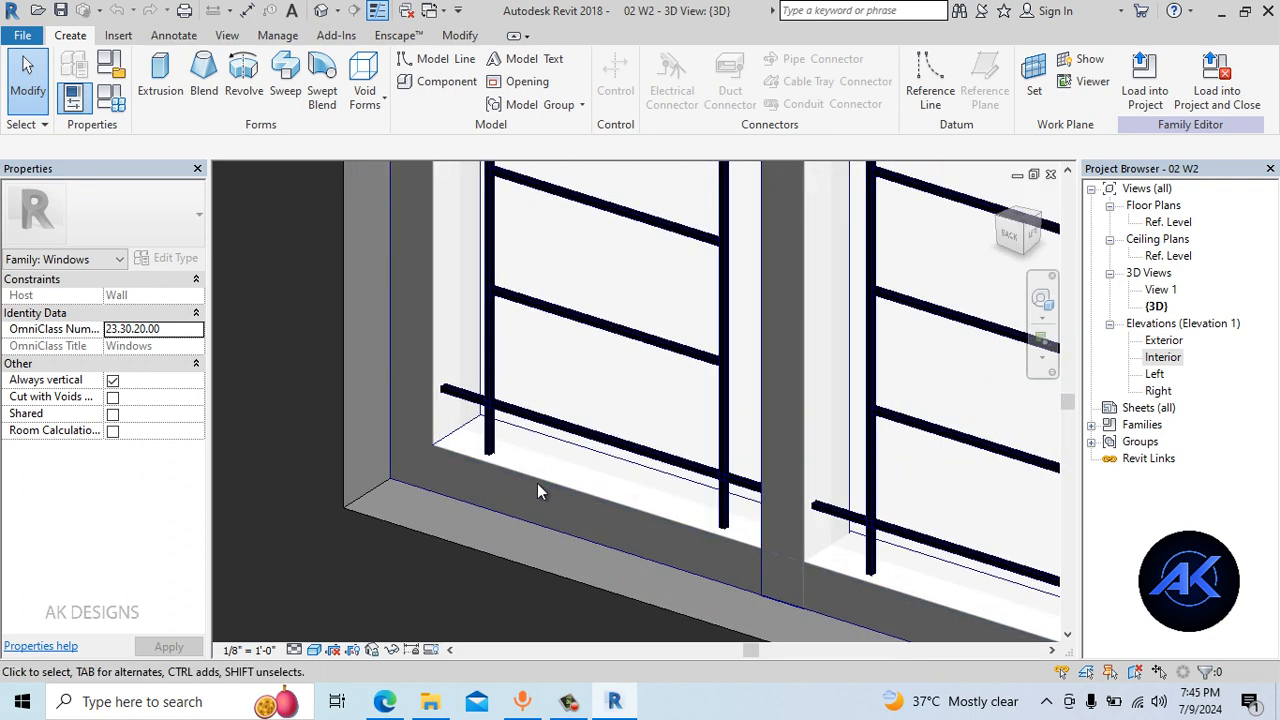
Duplicate the window frame's 01 Window Material as 01 Window Material Wooden, with its own copy of the appearance asset
click(111, 102)
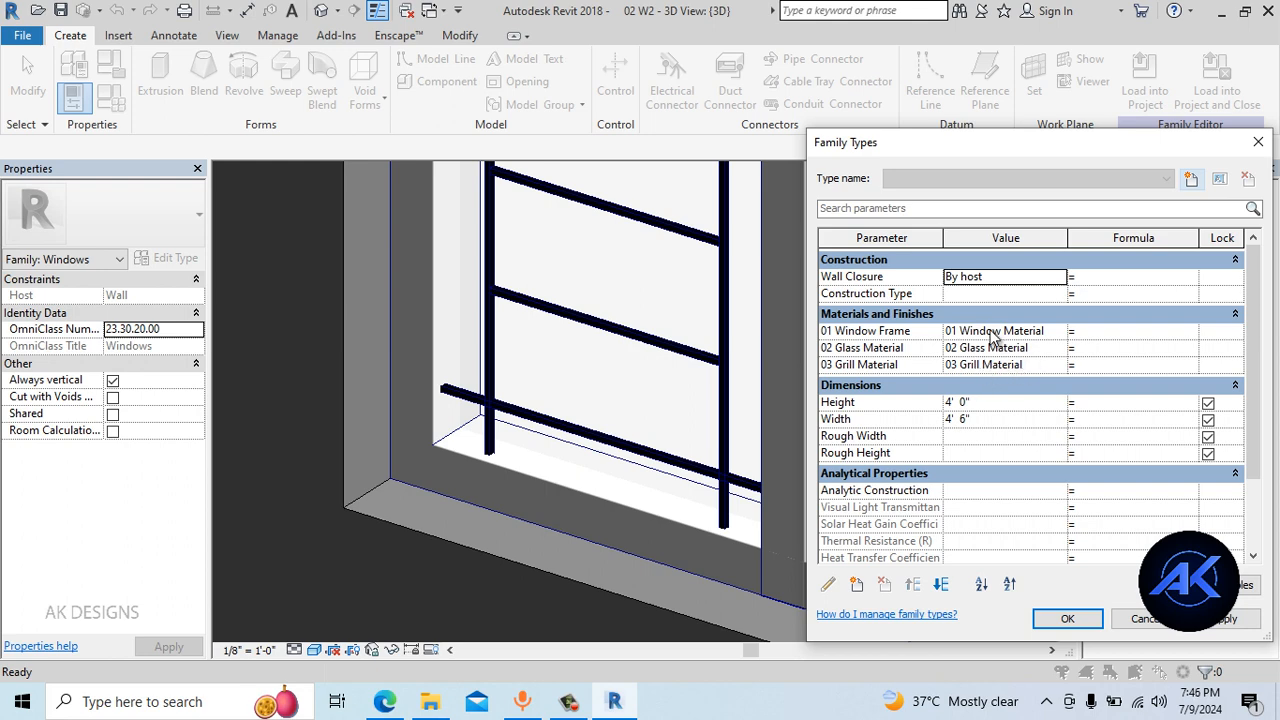
click(1059, 331)
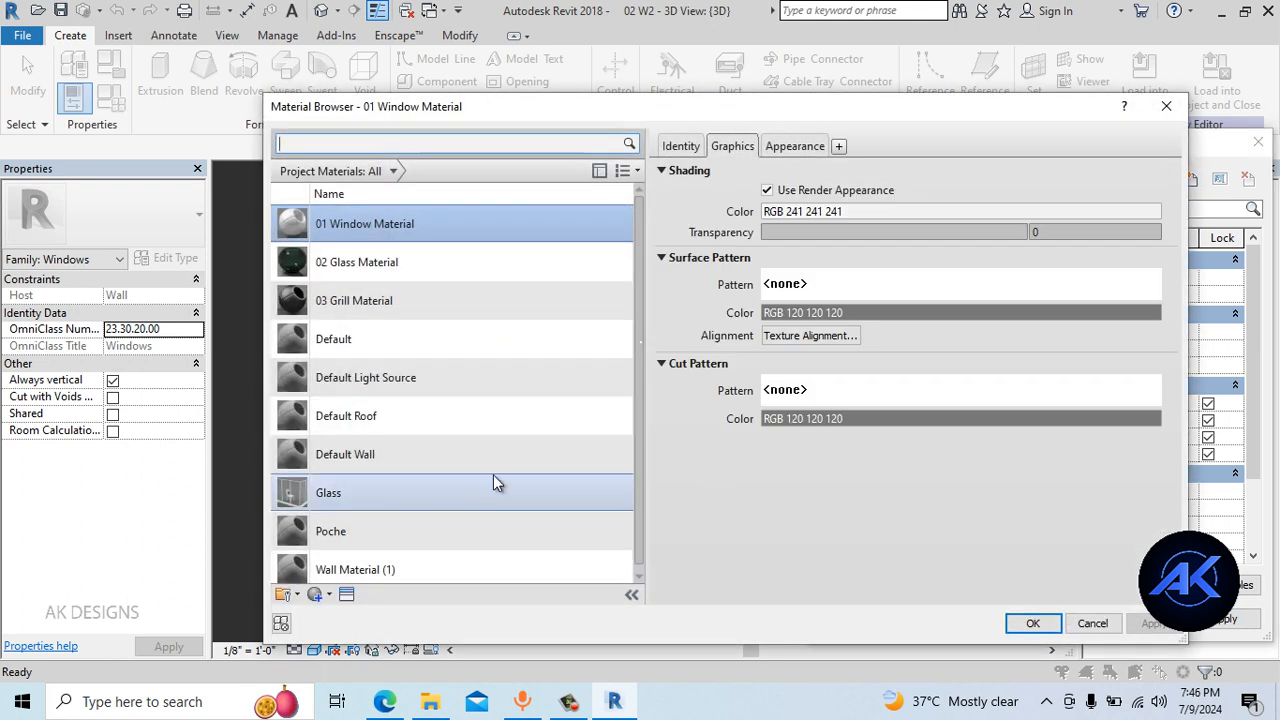
click(793, 146)
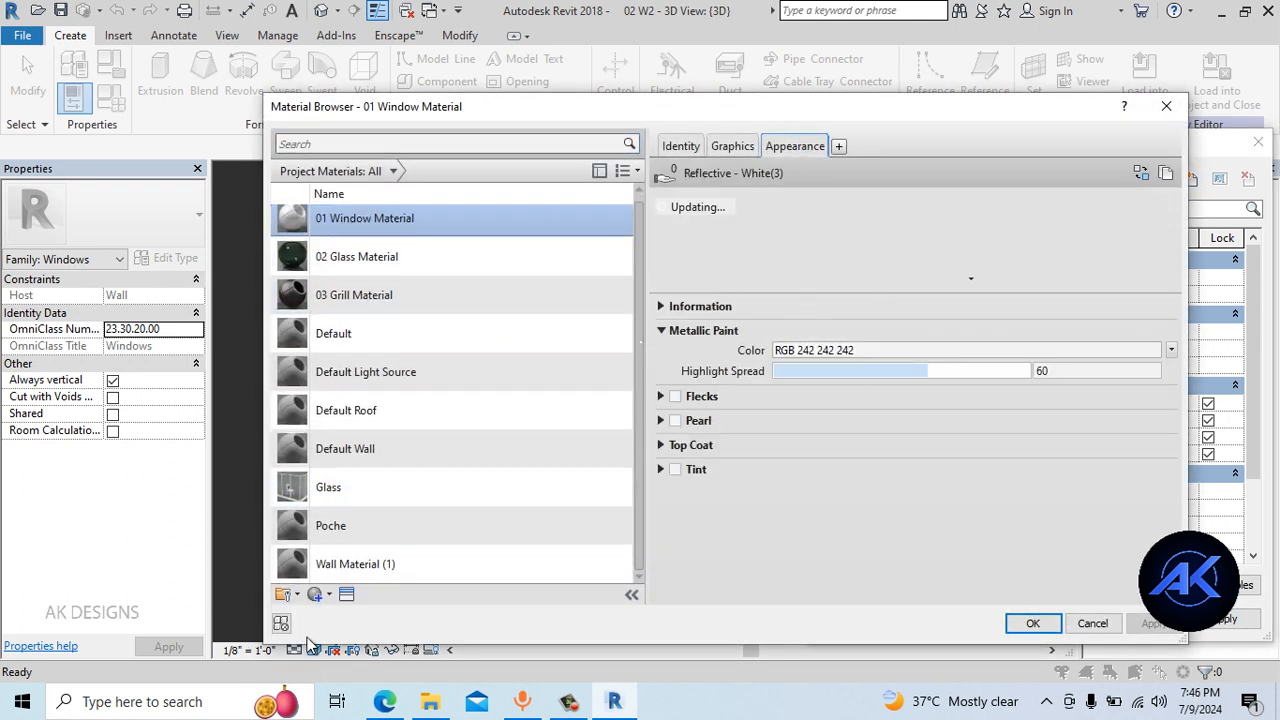
click(471, 255)
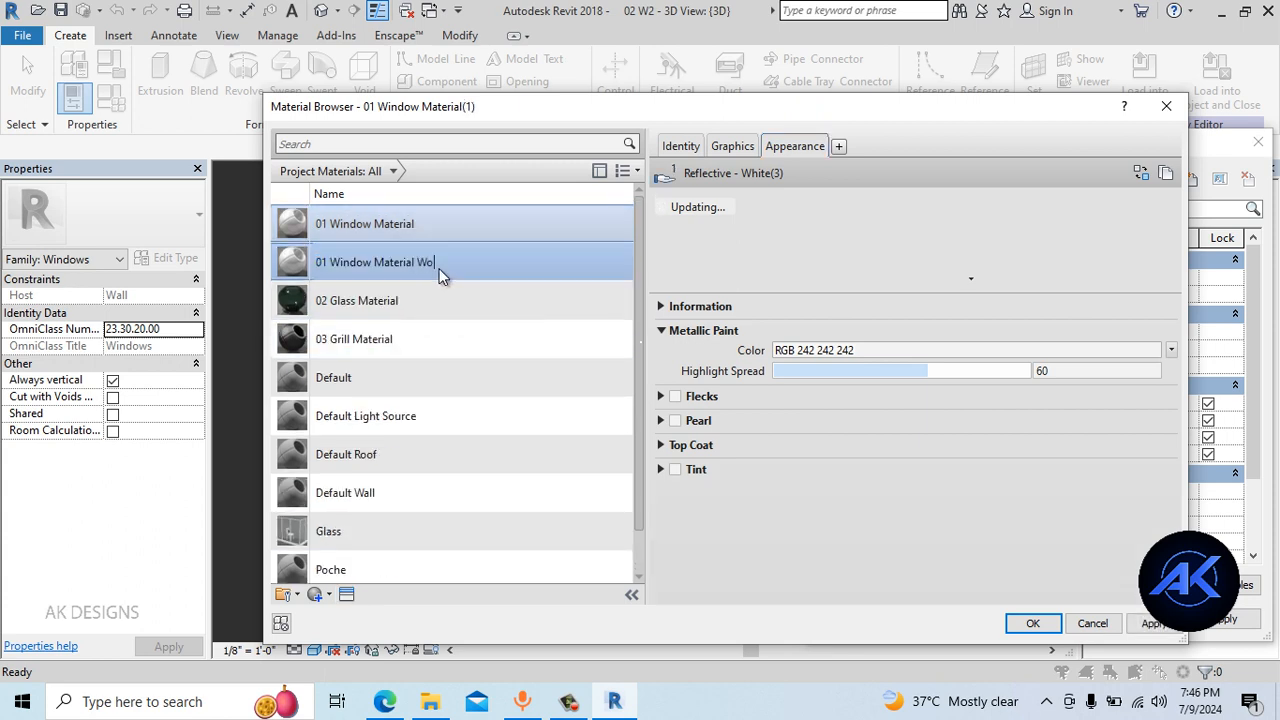
key(Return)
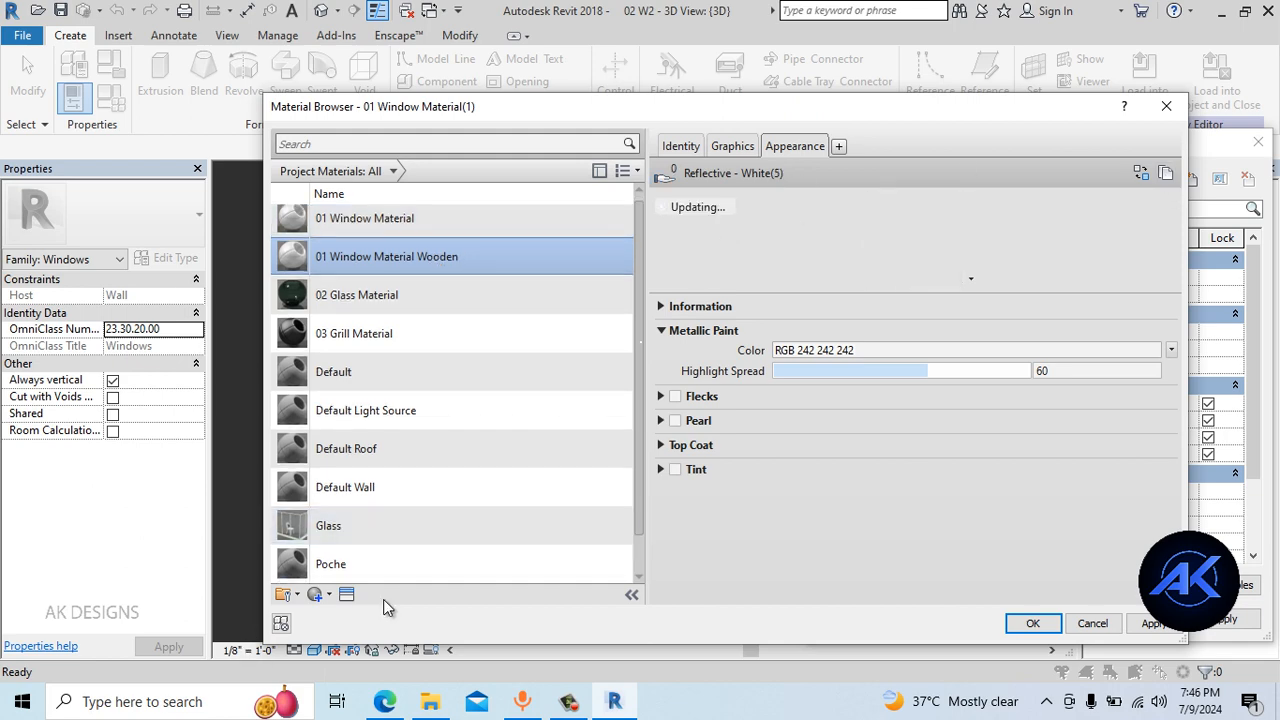
Replace the appearance of 01 Window Material Wooden with Teak - Stained Dark No Gloss from the appearance library's Wood category
click(346, 594)
double_click(312, 172)
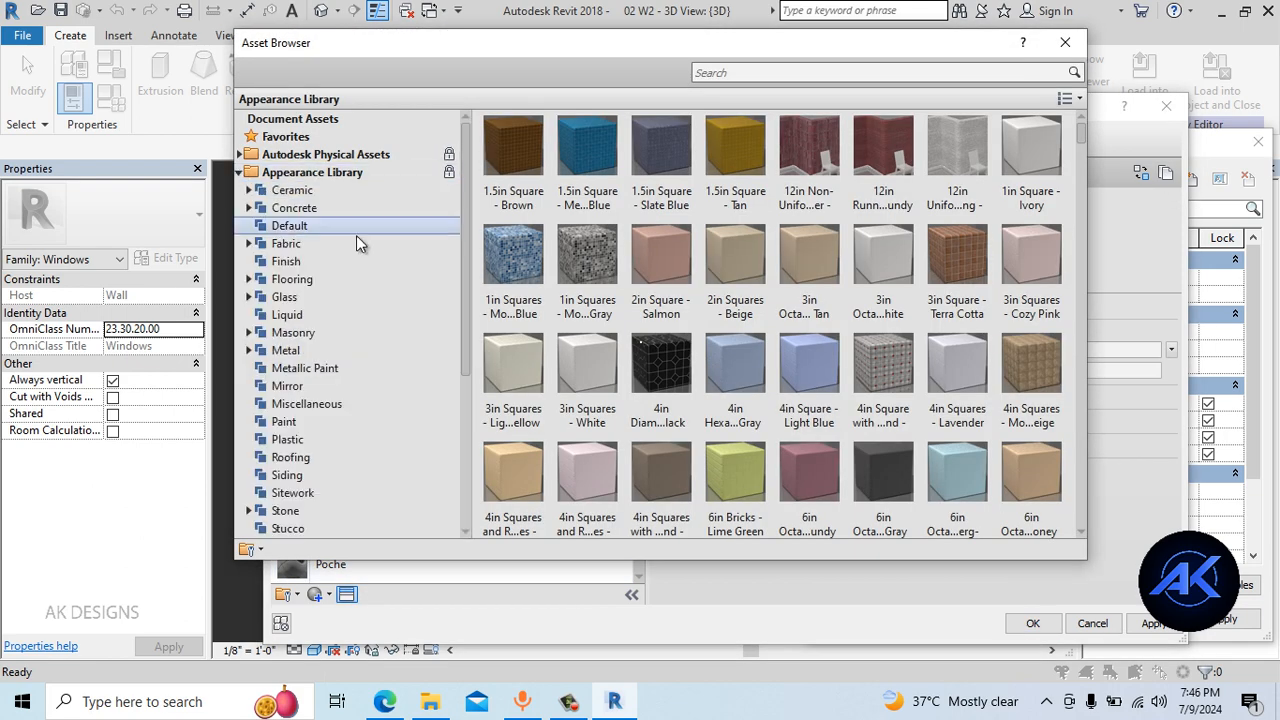
scroll(295, 445, down, 1)
scroll(296, 445, down, 1)
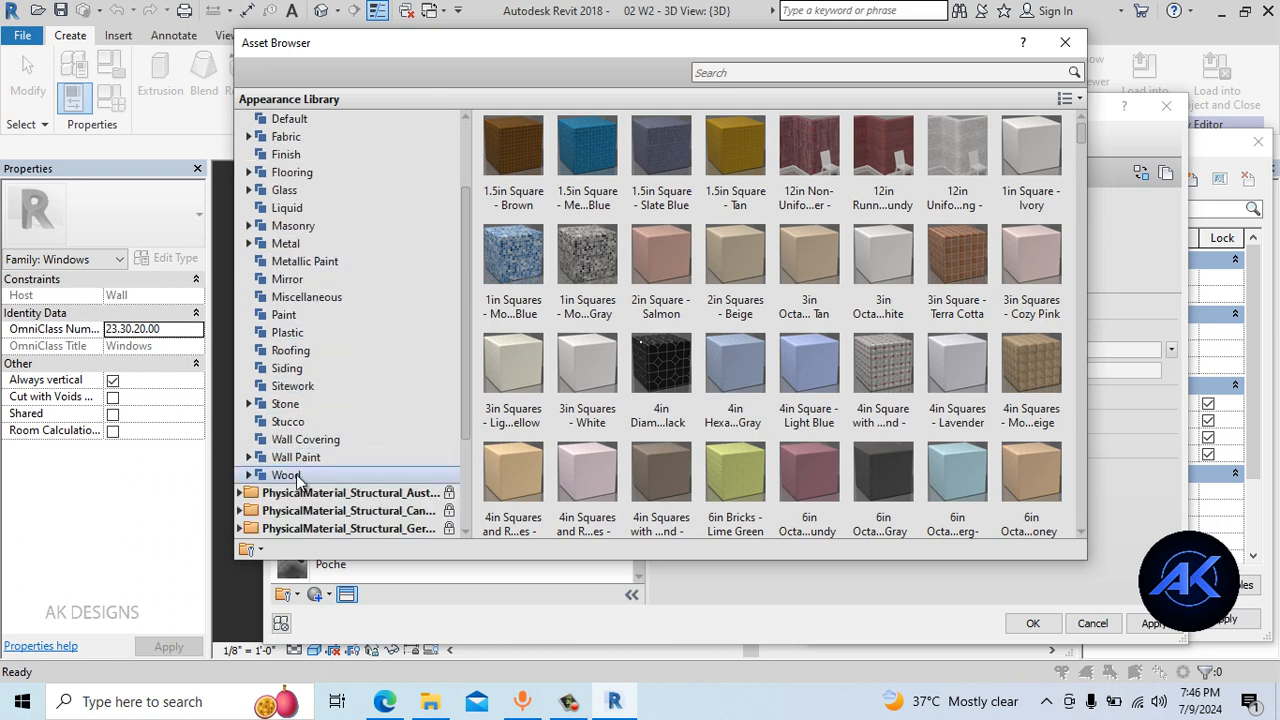
click(266, 477)
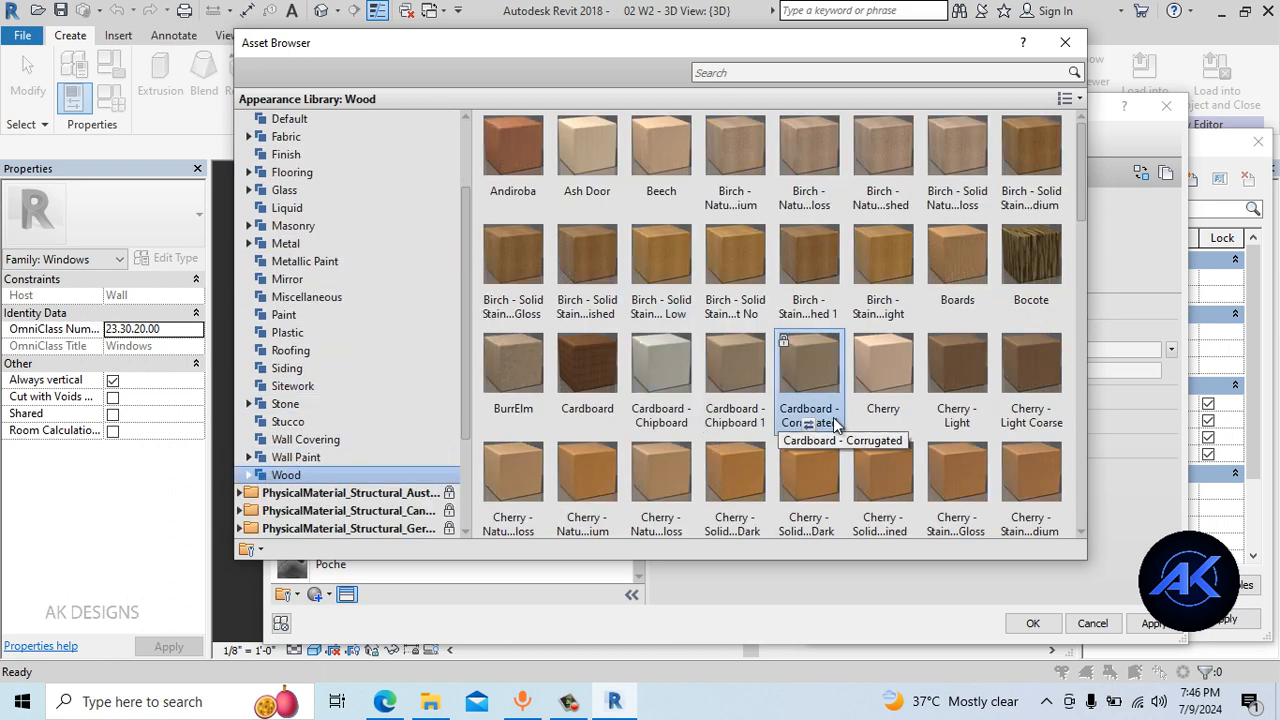
click(561, 712)
click(1189, 620)
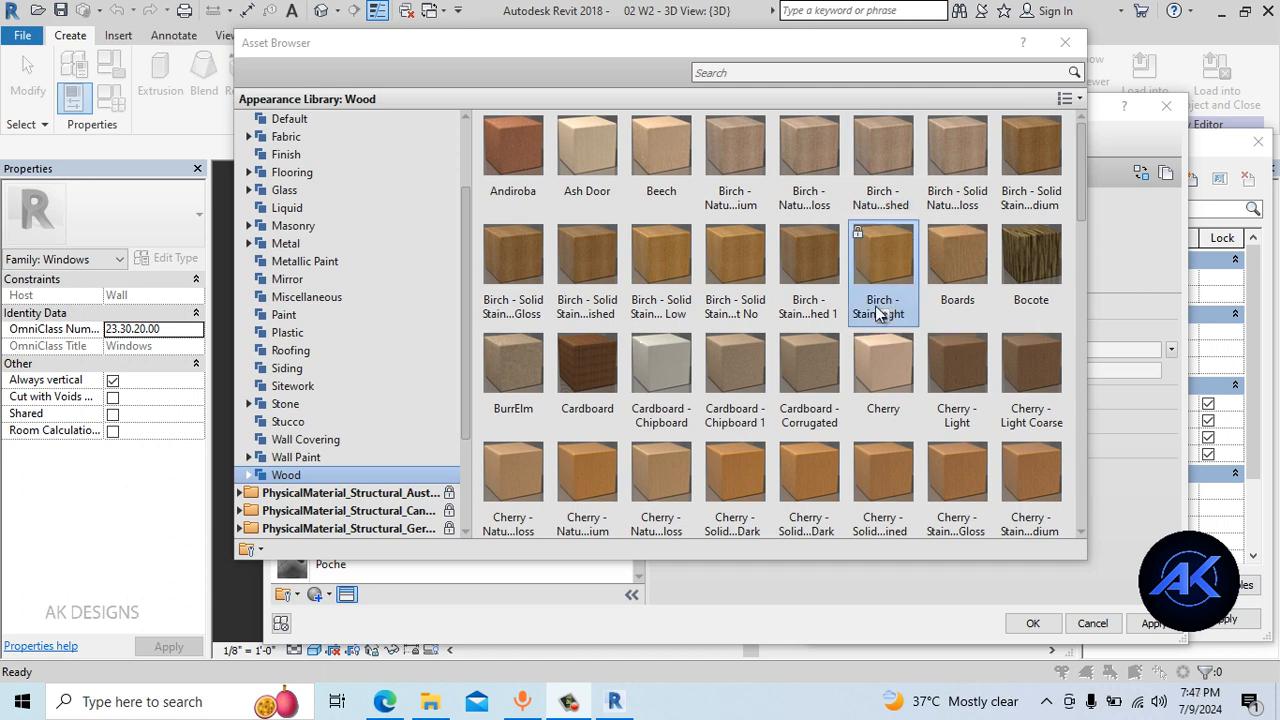
scroll(877, 312, down, 5)
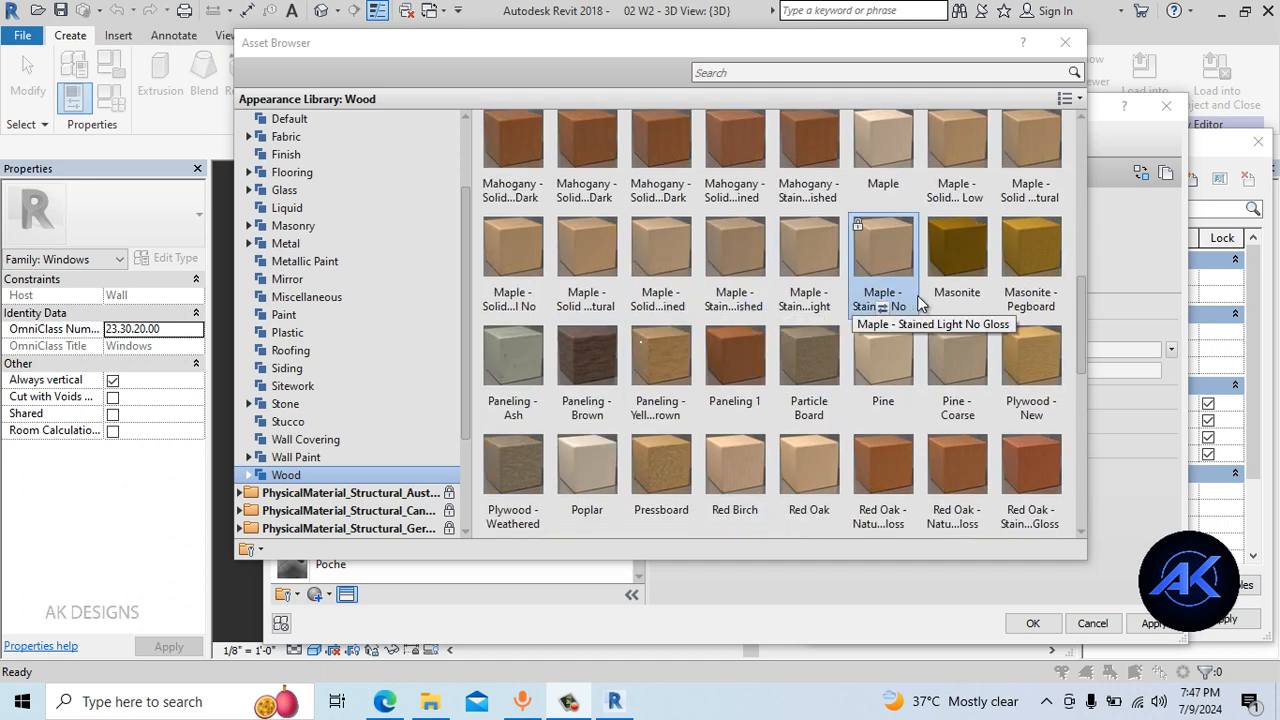
scroll(877, 410, down, 3)
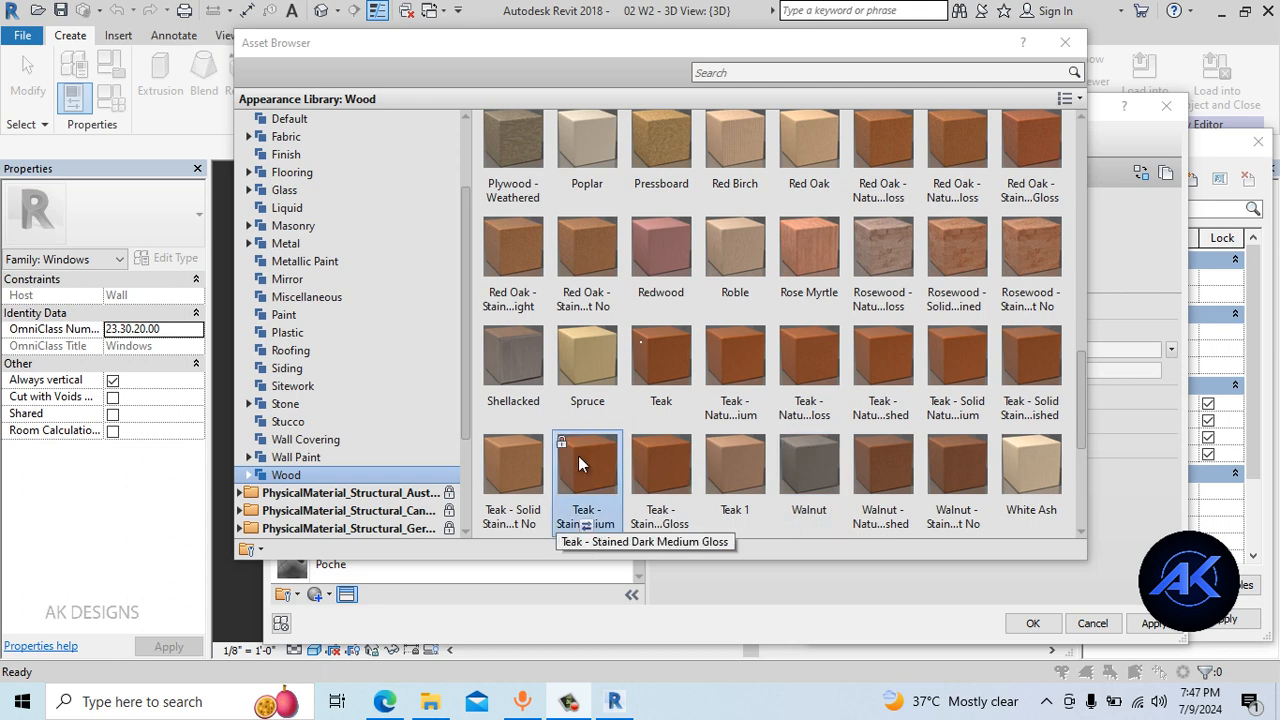
double_click(668, 458)
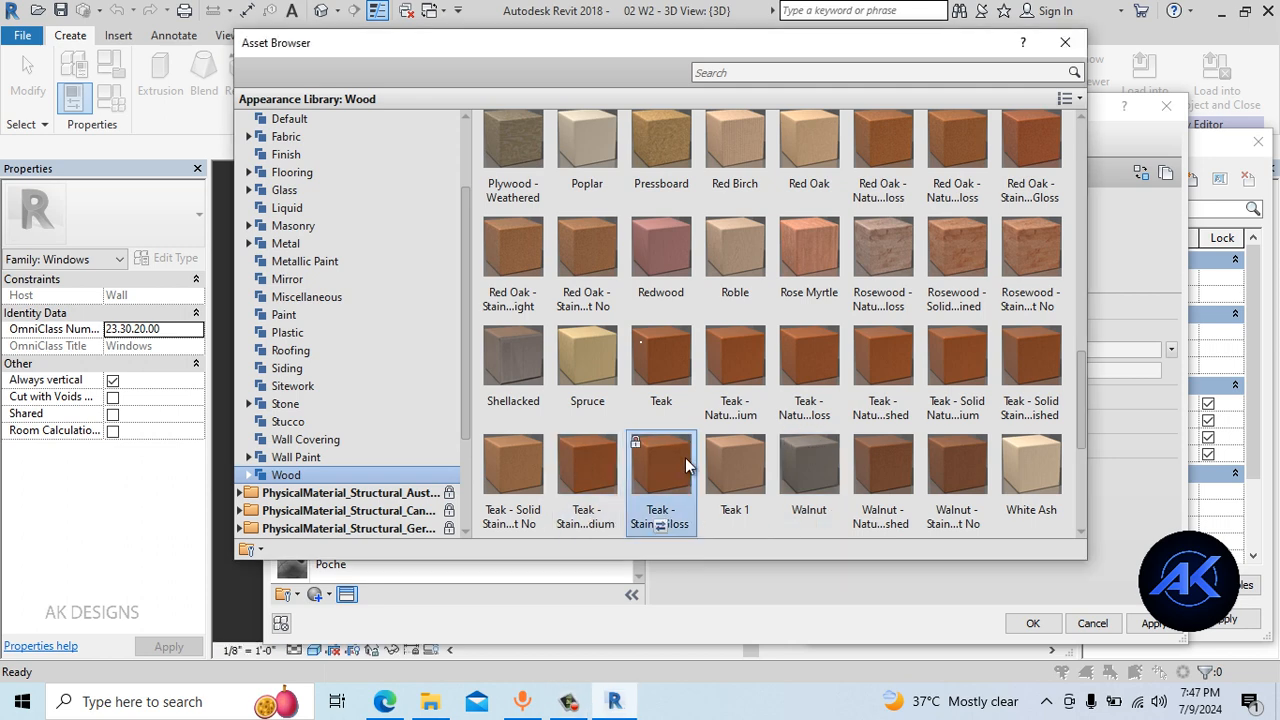
click(1067, 43)
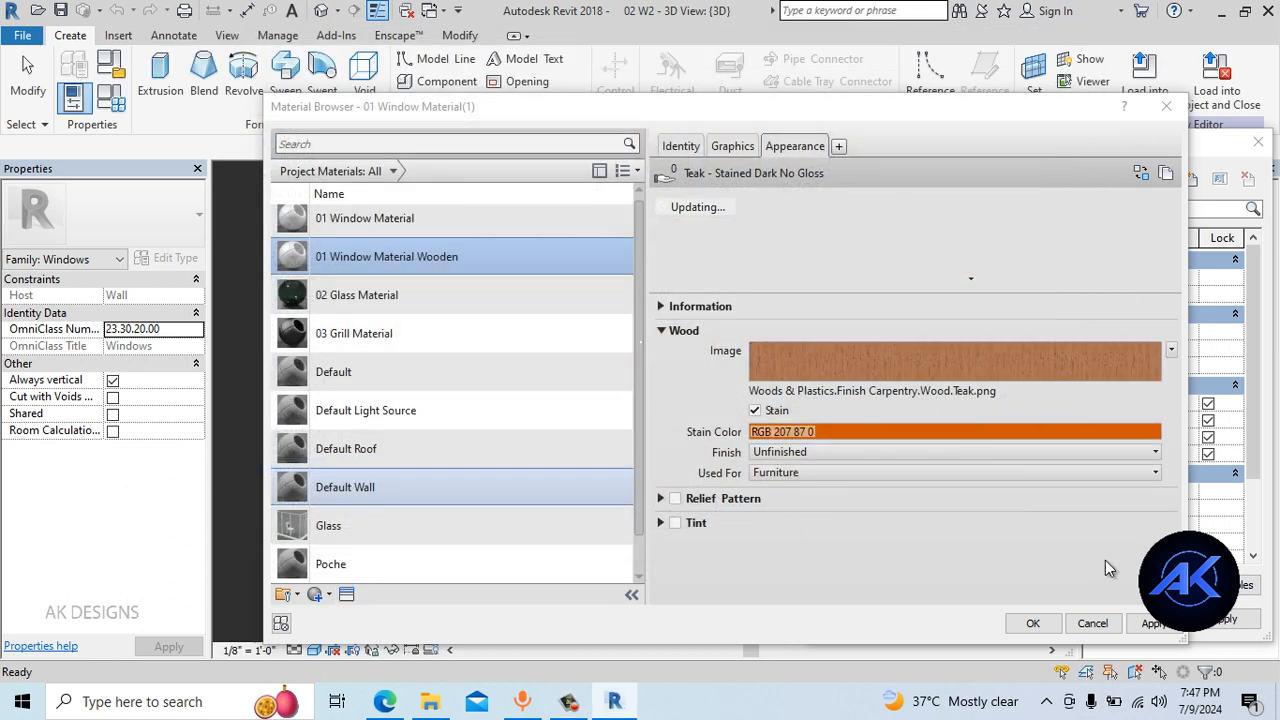
Assign 01 Window Material Wooden to the 01 Window Frame parameter, accept the family types, and check the frame in 3D from both sides
click(1036, 623)
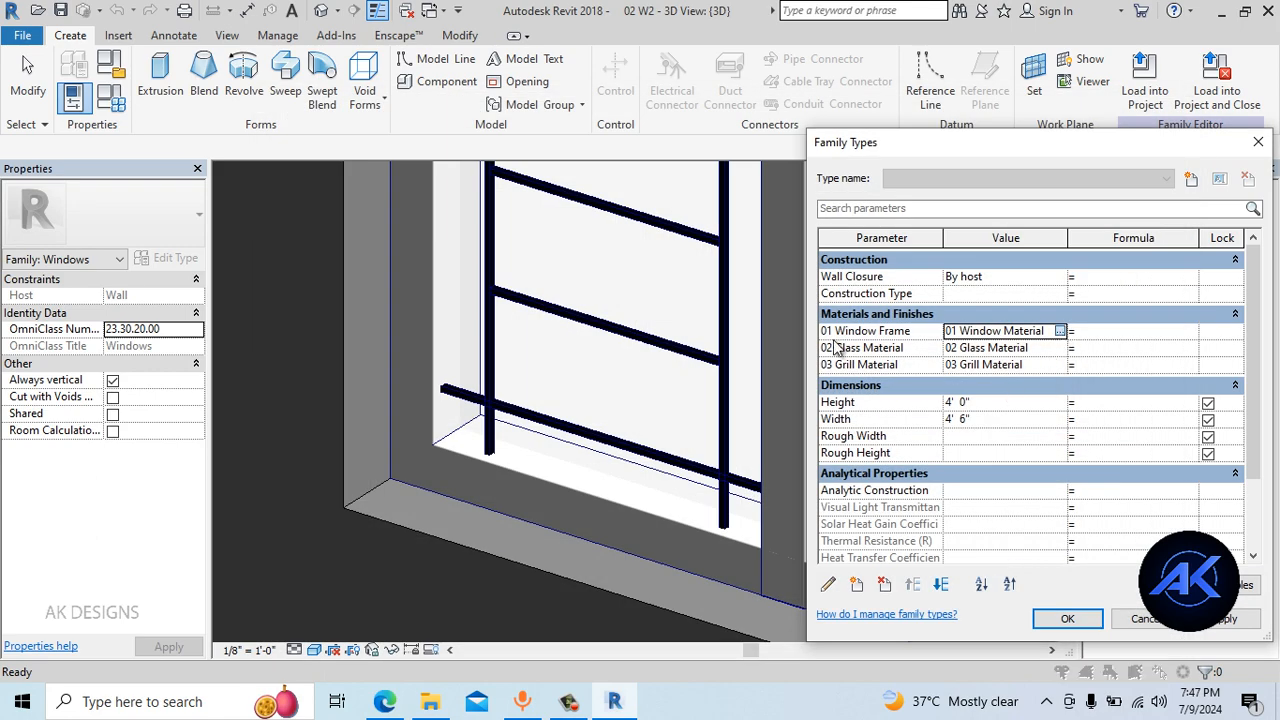
click(1060, 331)
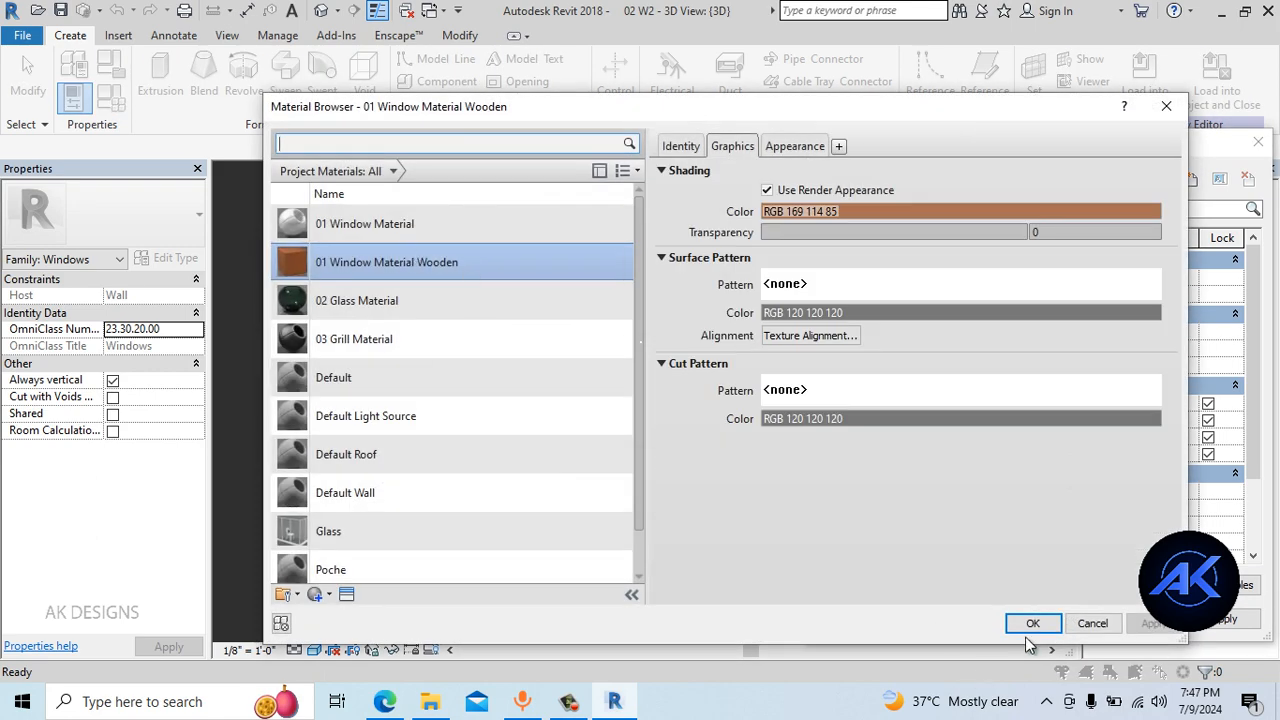
click(1032, 624)
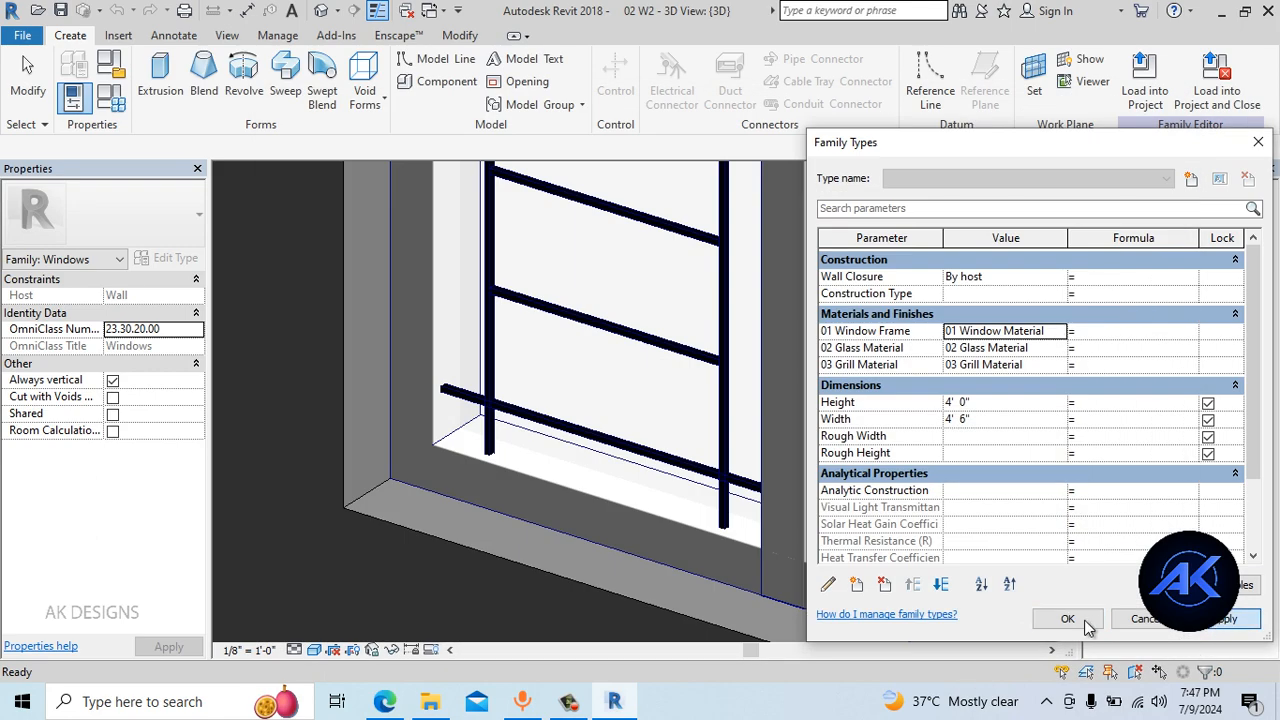
click(1050, 620)
middle_drag(665, 483, 648, 530)
middle_drag(648, 530, 1057, 588)
scroll(742, 535, up, 2)
scroll(852, 408, down, 2)
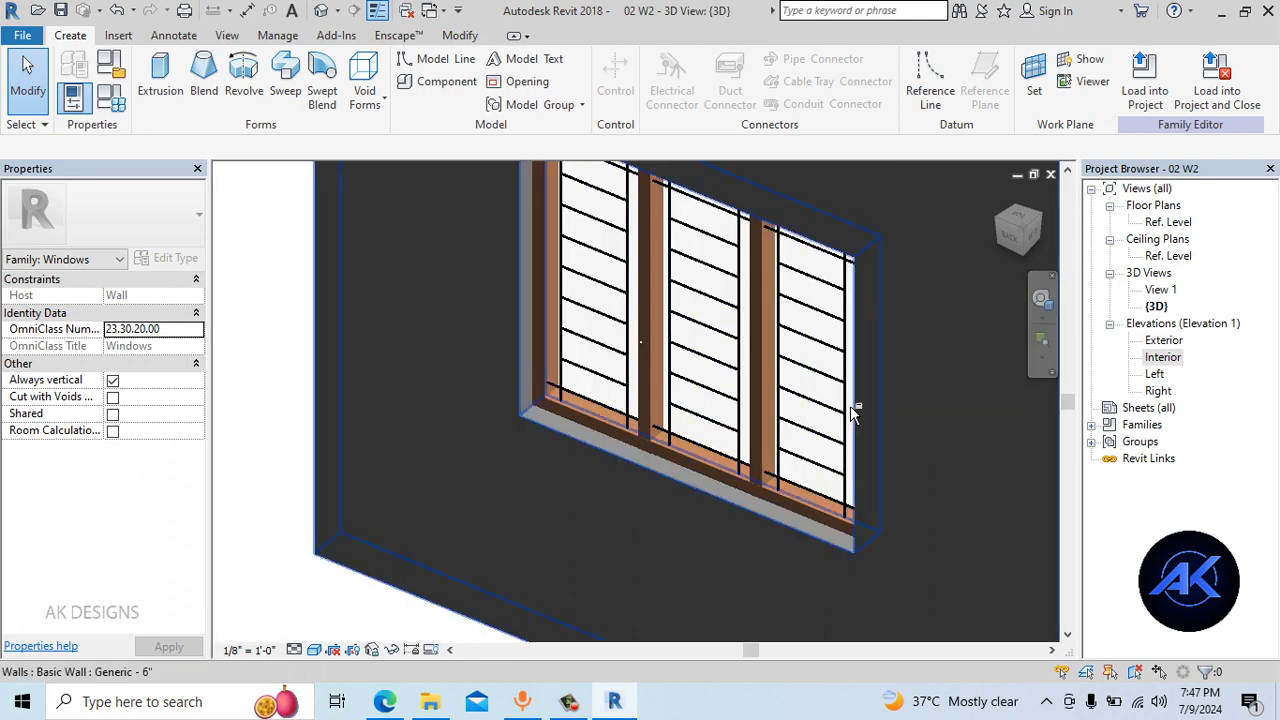
shift+middle_drag(852, 408, 583, 563)
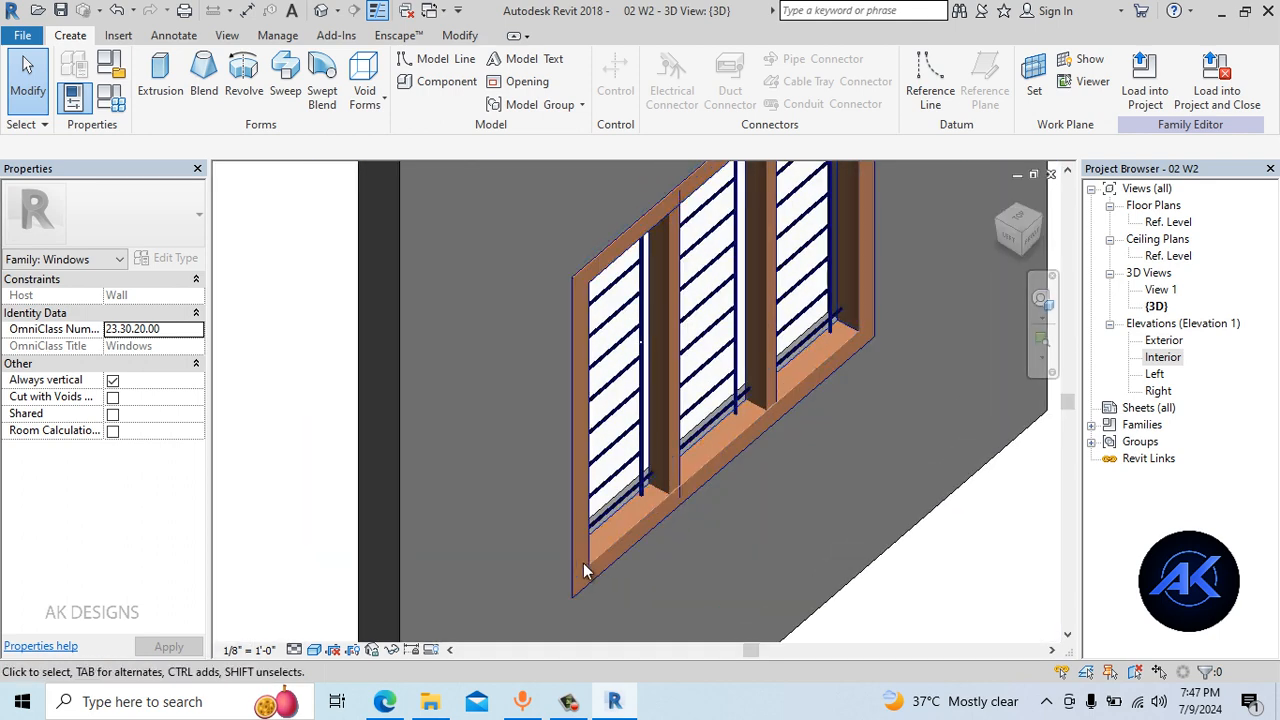
From the Ref. Level floor plan, open the window frame sweep's profile sketch for editing in the Left elevation
double_click(1168, 223)
scroll(437, 406, up, 6)
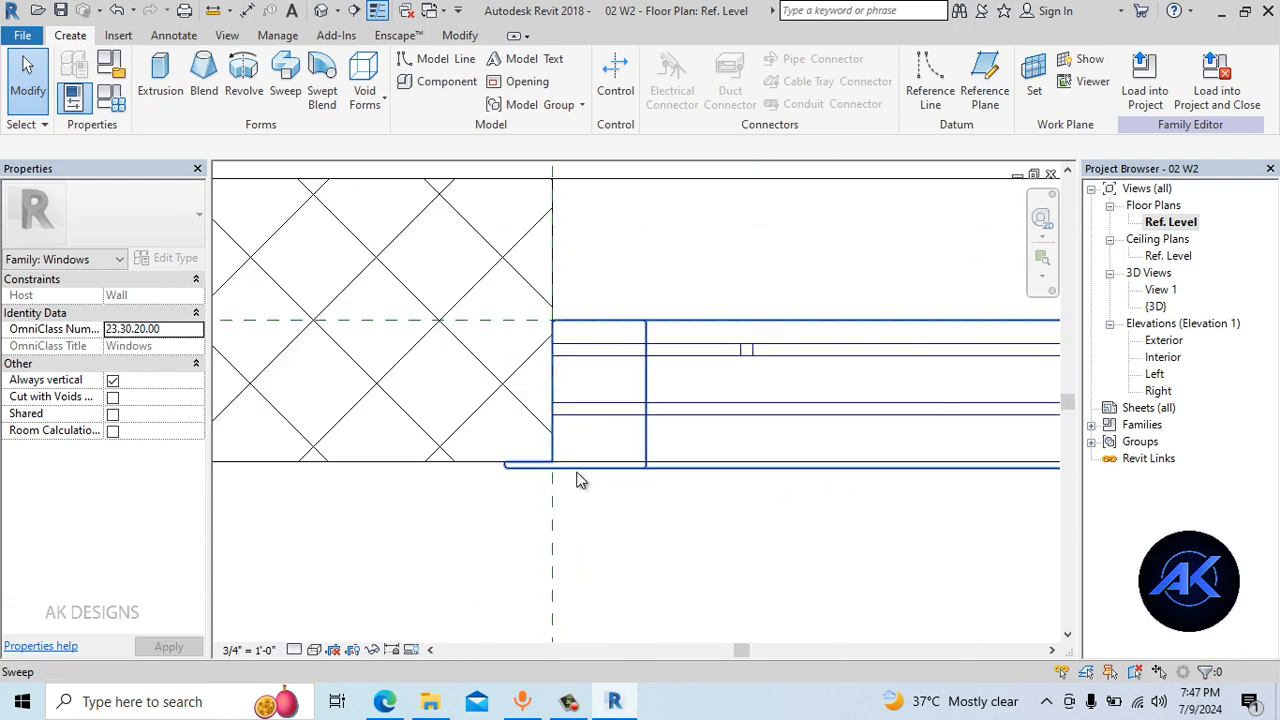
click(285, 90)
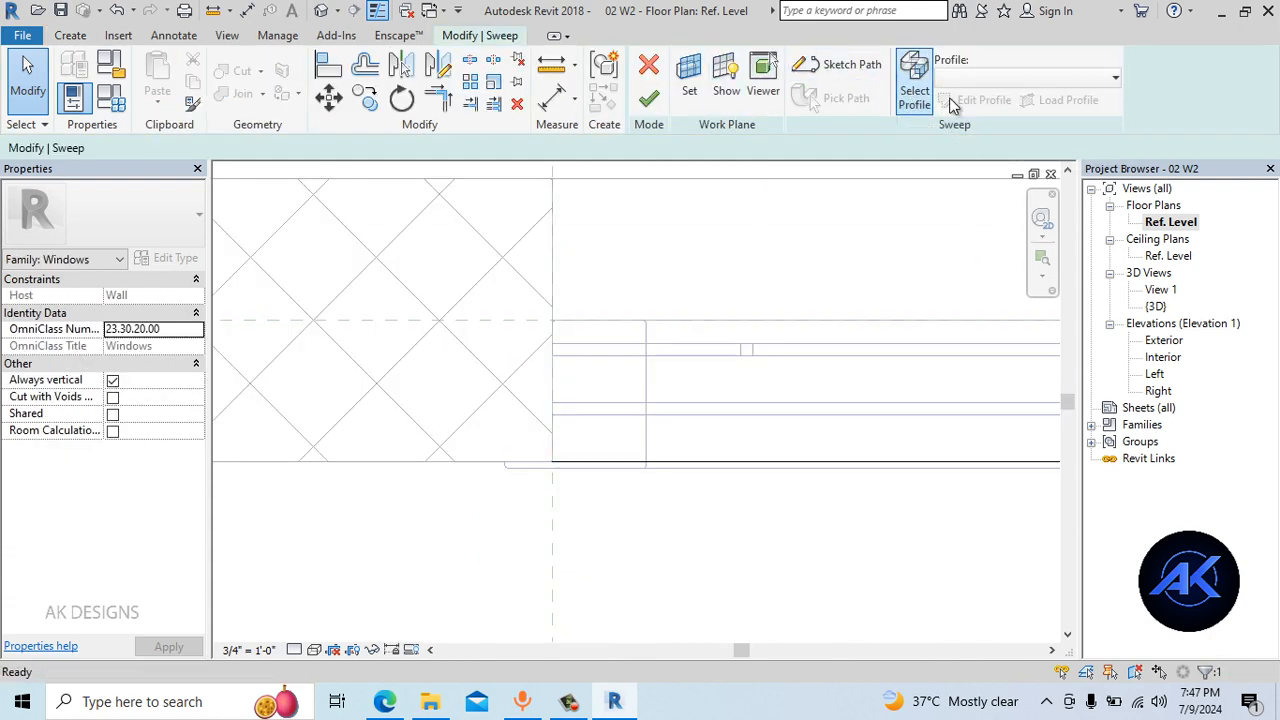
click(905, 82)
click(984, 100)
key(Return)
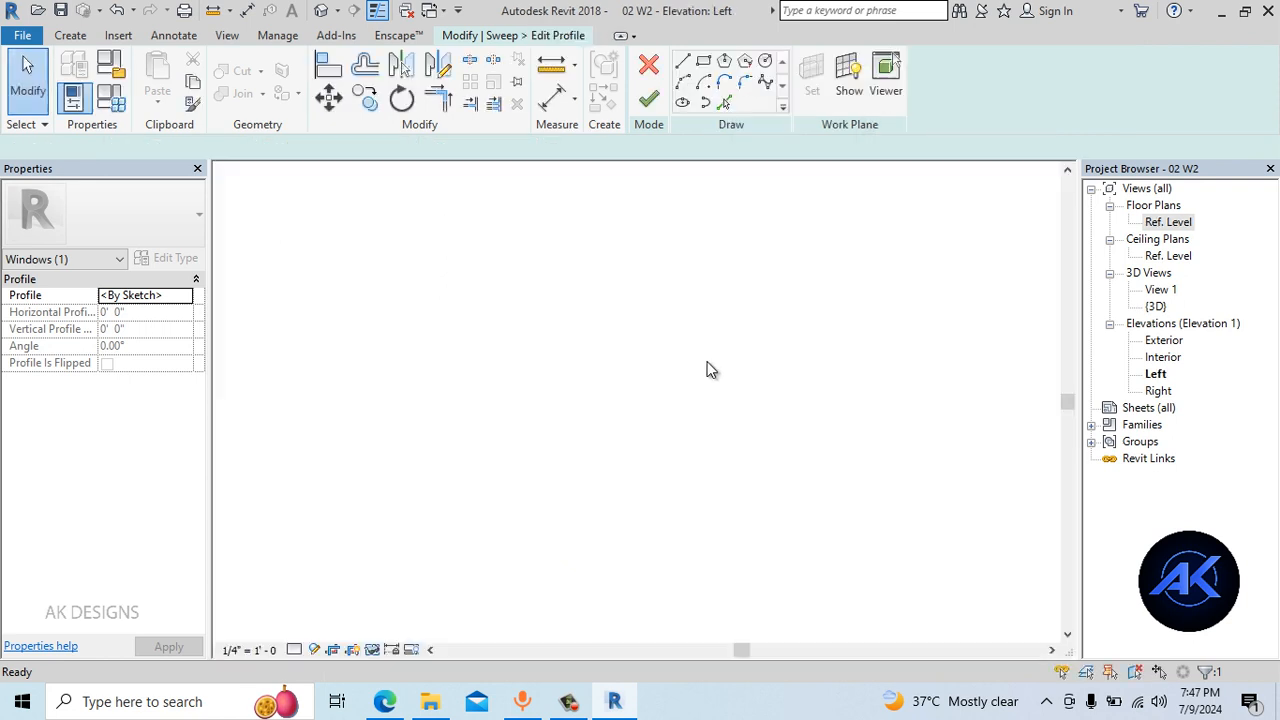
scroll(617, 360, up, 3)
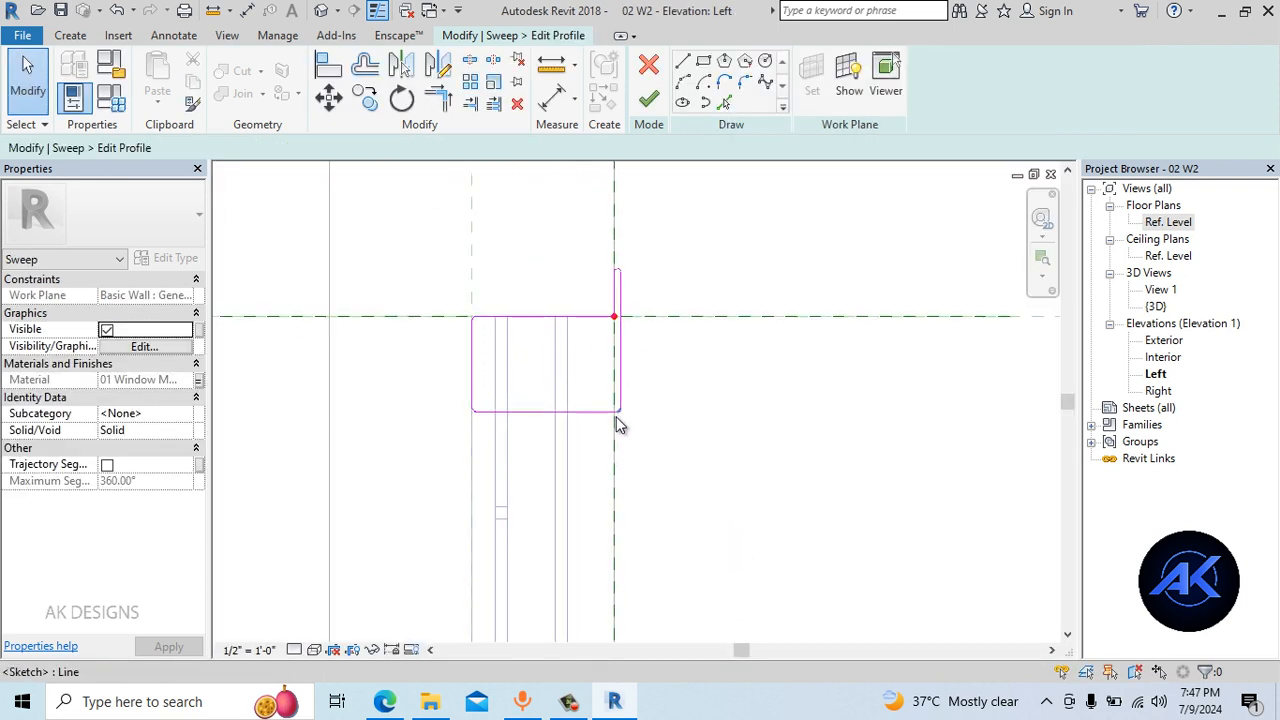
scroll(617, 330, up, 3)
Trim the profile's outer vertical line to the frame's upper edge line, and delete the projecting lip's remaining line and arc
click(531, 349)
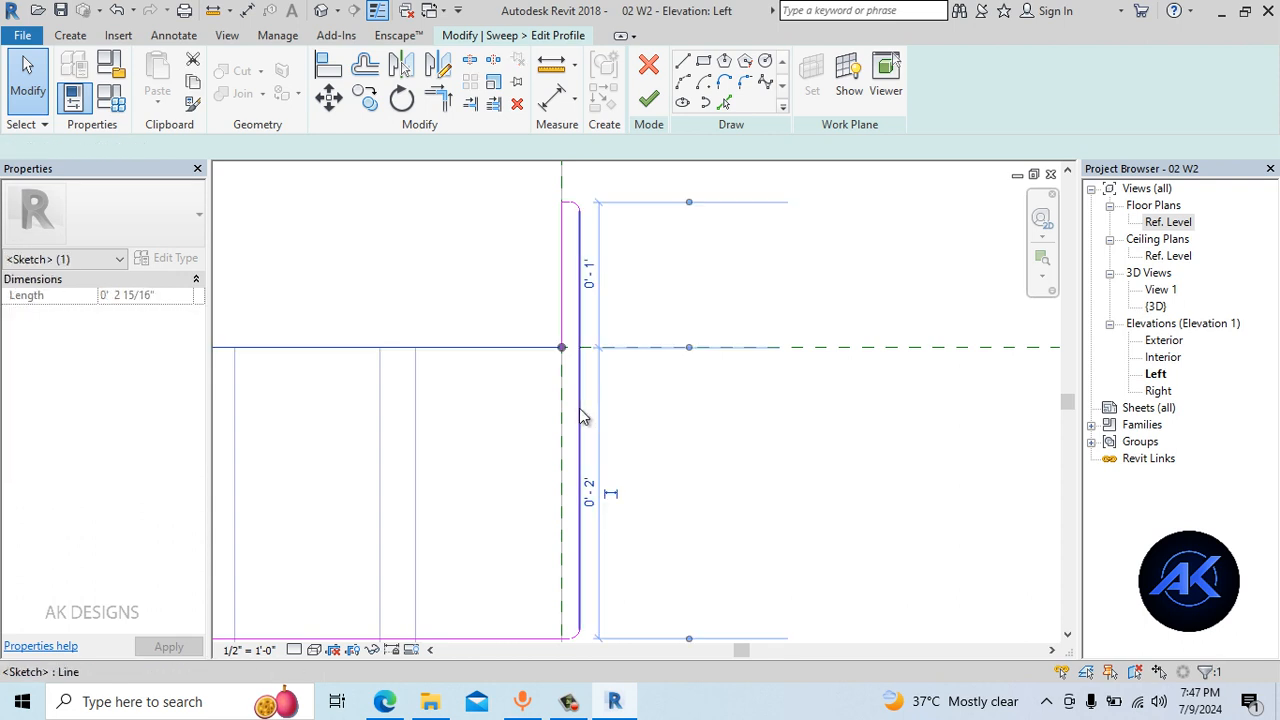
click(438, 97)
click(581, 424)
middle_drag(682, 335, 690, 398)
key(Escape)
drag(686, 378, 790, 343)
drag(548, 264, 714, 355)
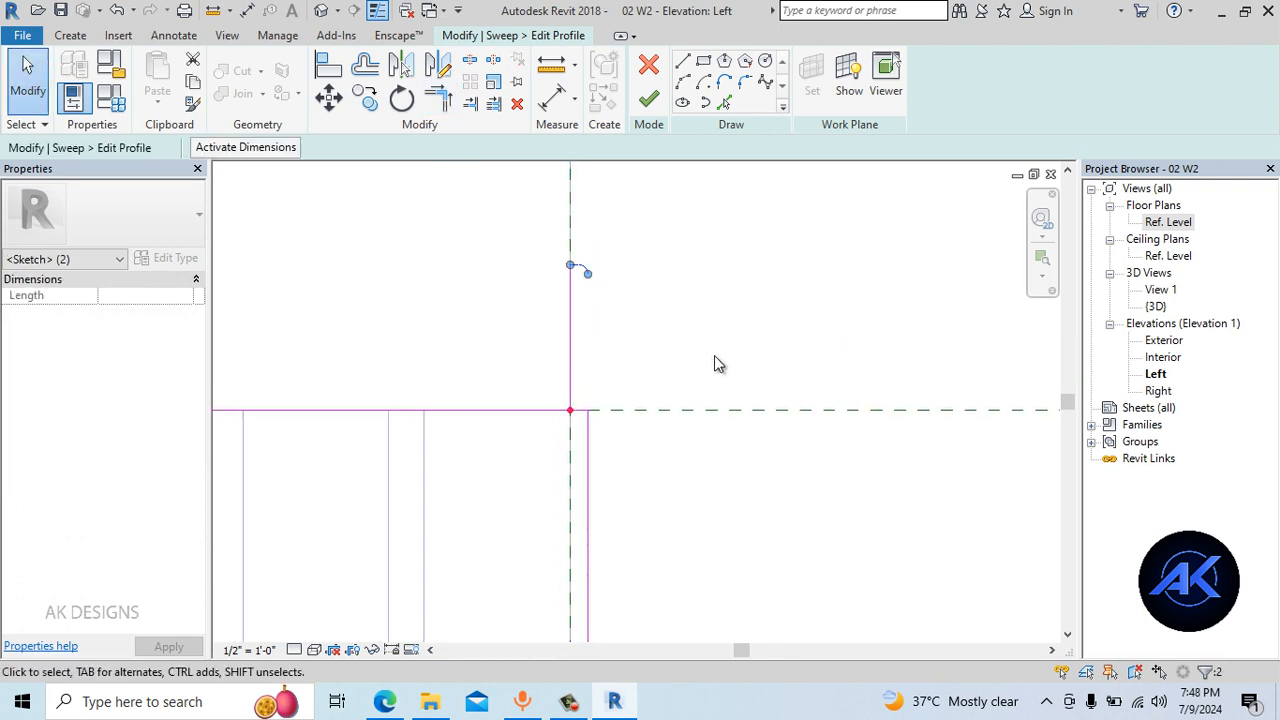
key(Delete)
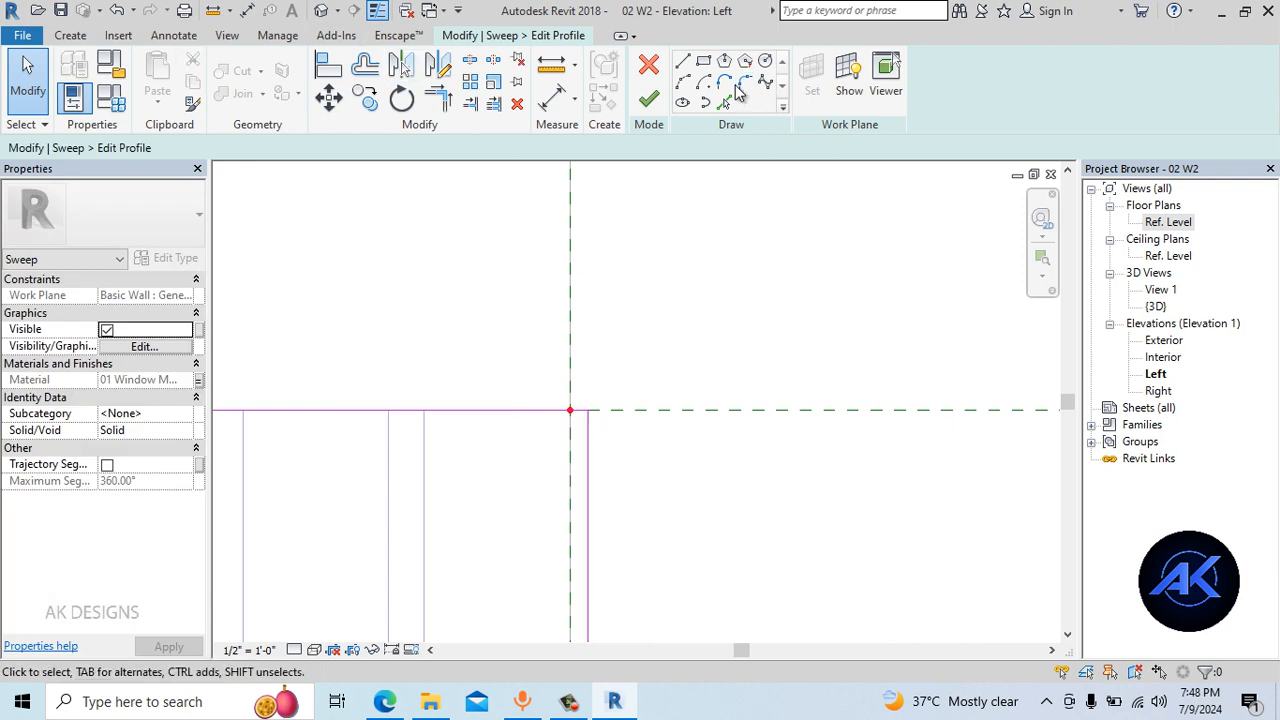
Fillet the trimmed profile corner with a 1/16" radius and align the outer vertical edge to the vertical reference plane
click(743, 83)
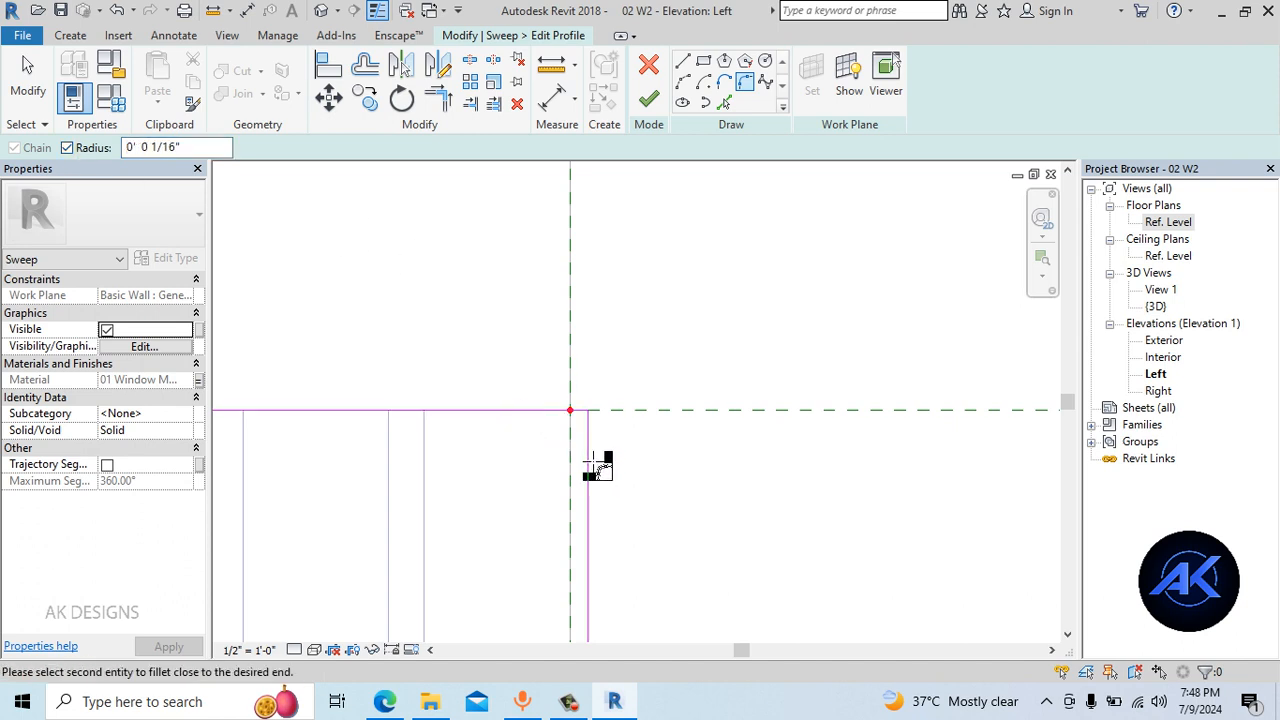
click(593, 461)
scroll(662, 435, down, 1)
middle_drag(662, 435, 676, 368)
click(328, 66)
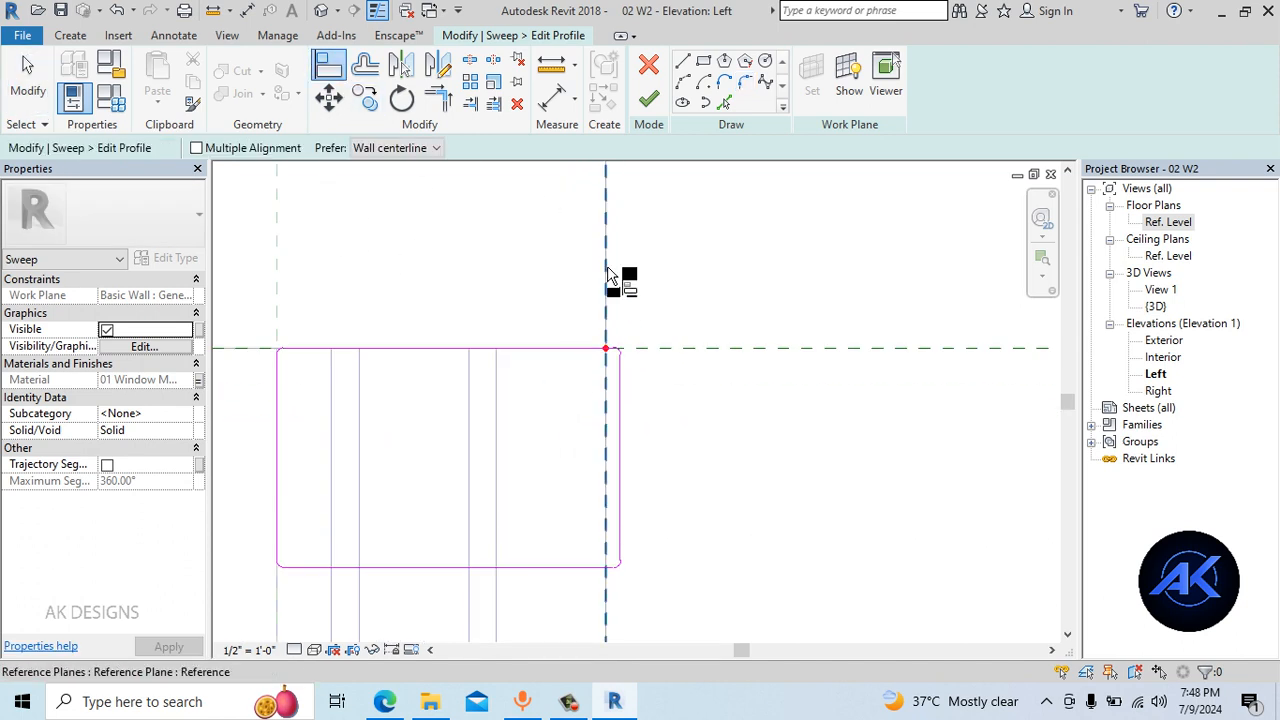
key(Escape)
scroll(586, 367, up, 3)
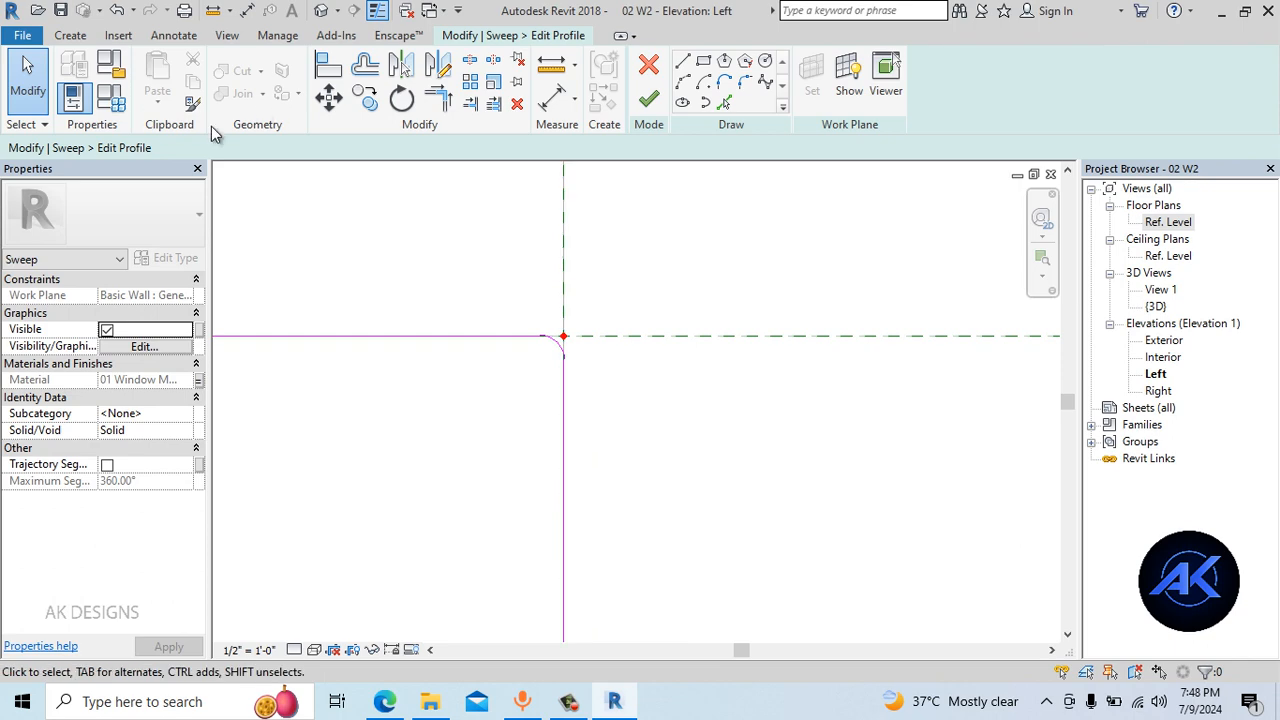
click(748, 86)
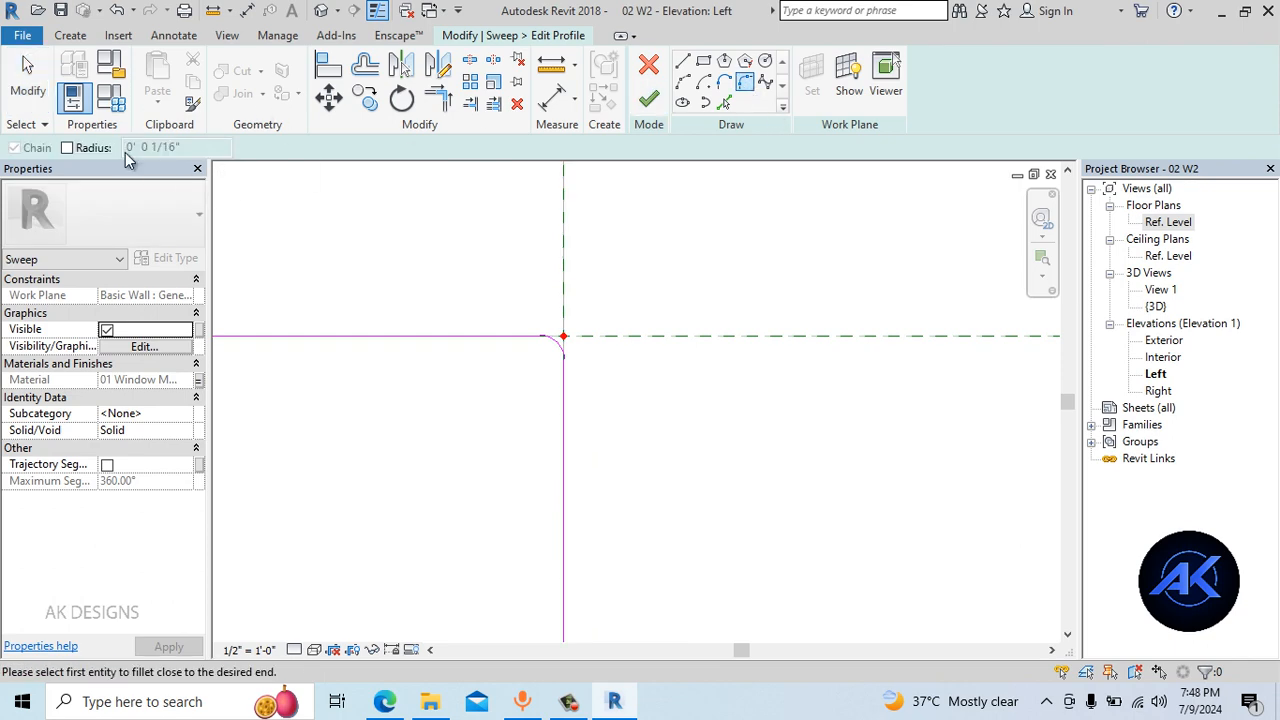
click(562, 432)
scroll(686, 369, down, 1)
key(Escape)
key(Escape)
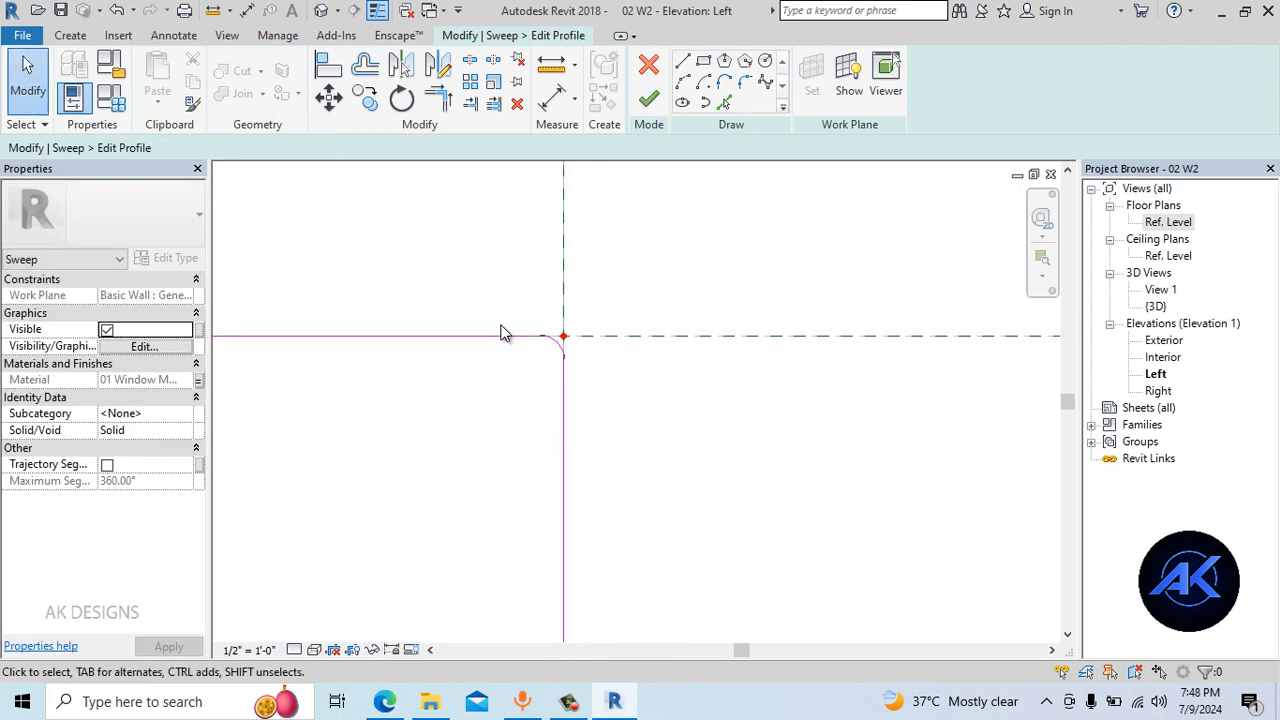
Replace the profile's corner arc with a fresh 1/16" radius fillet, and finish the profile and sweep edits
drag(455, 269, 716, 473)
key(Delete)
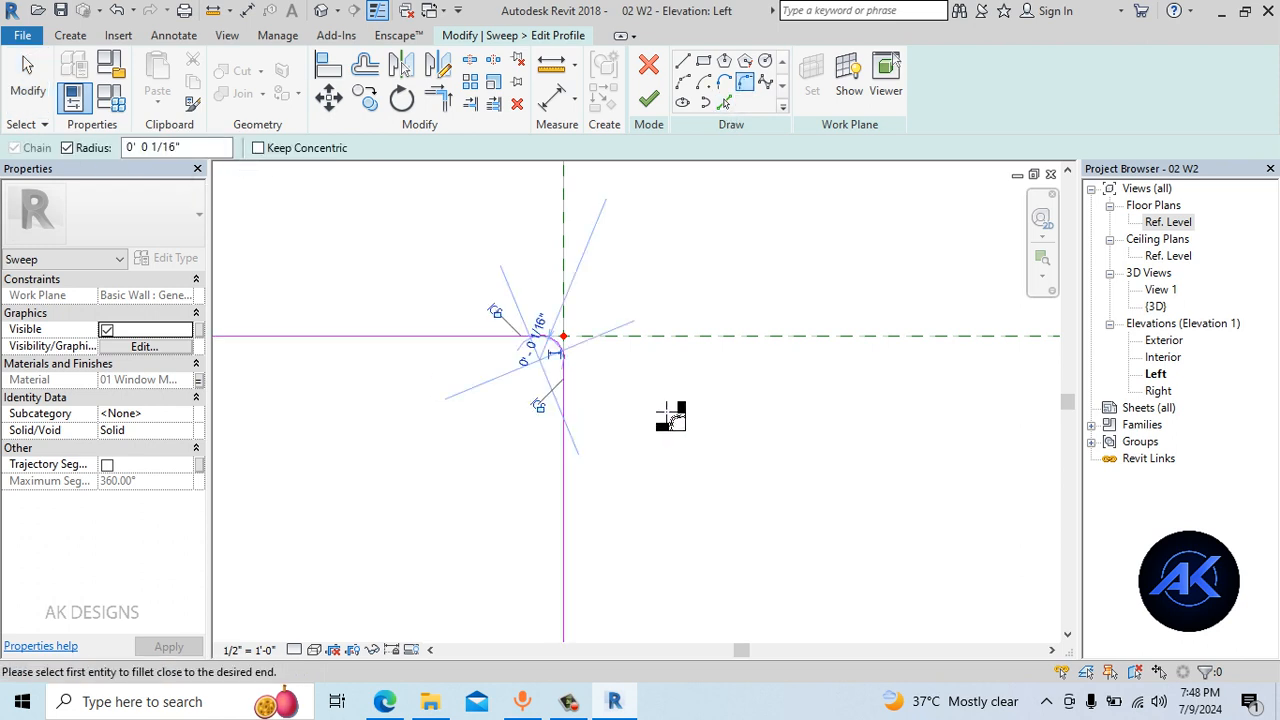
scroll(669, 420, down, 1)
click(649, 98)
click(652, 99)
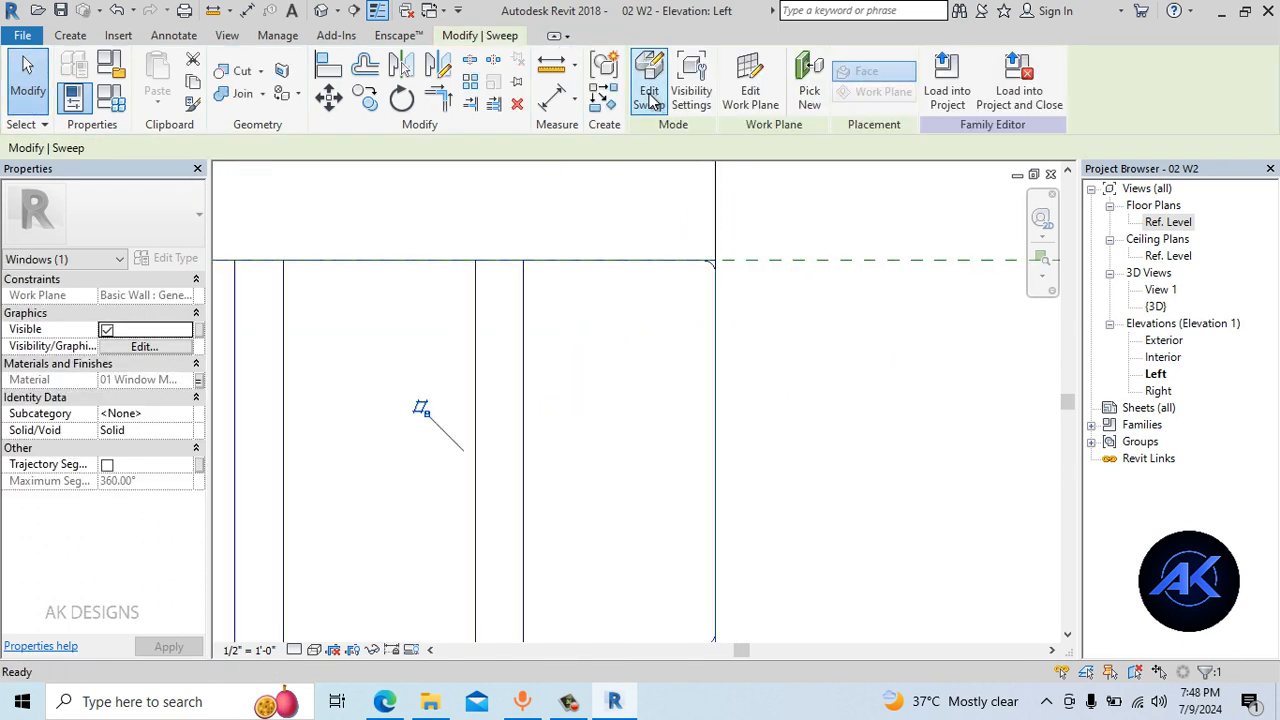
Inspect the reshaped wooden frame, mullions and wall junction from the front in the 3D view
click(328, 14)
scroll(580, 558, up, 3)
click(688, 545)
shift+middle_drag(688, 545, 522, 400)
scroll(371, 514, up, 4)
scroll(370, 512, down, 5)
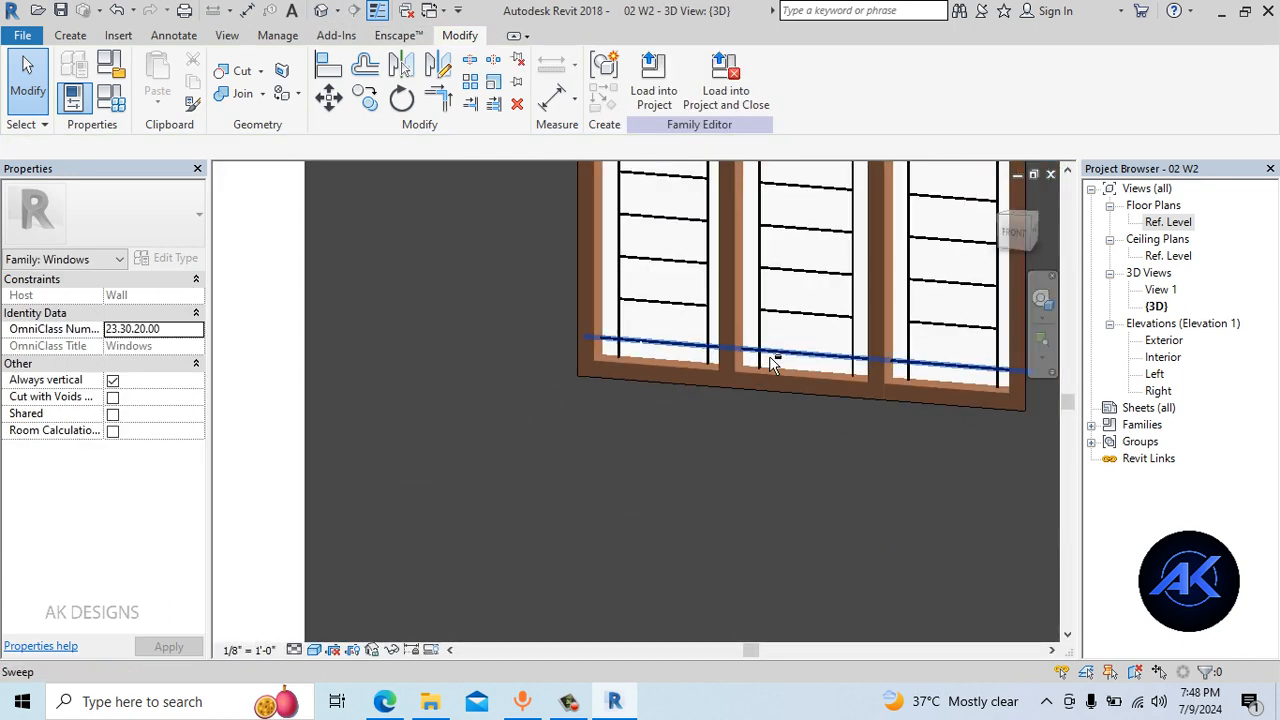
middle_drag(597, 366, 572, 446)
scroll(787, 469, down, 1)
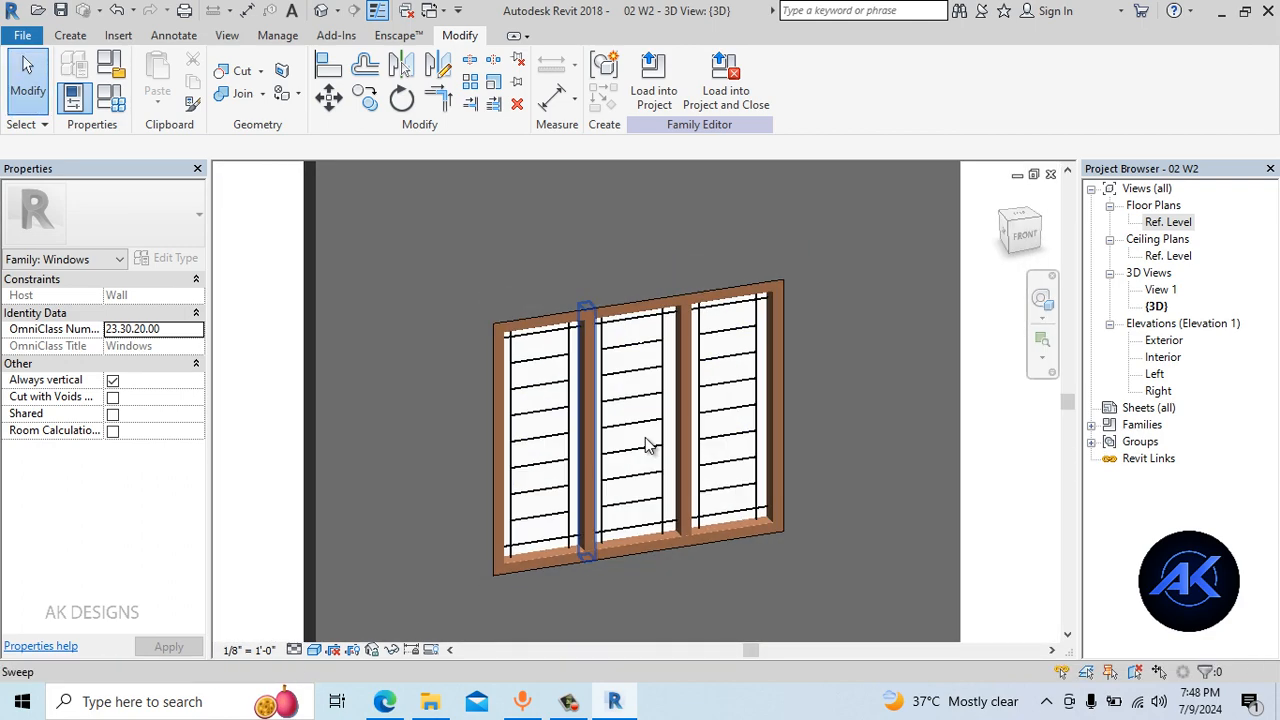
middle_drag(716, 422, 638, 444)
shift+middle_drag(638, 444, 632, 435)
Open the Interior elevation and examine the window frame's sweep and its reference planes
double_click(1163, 358)
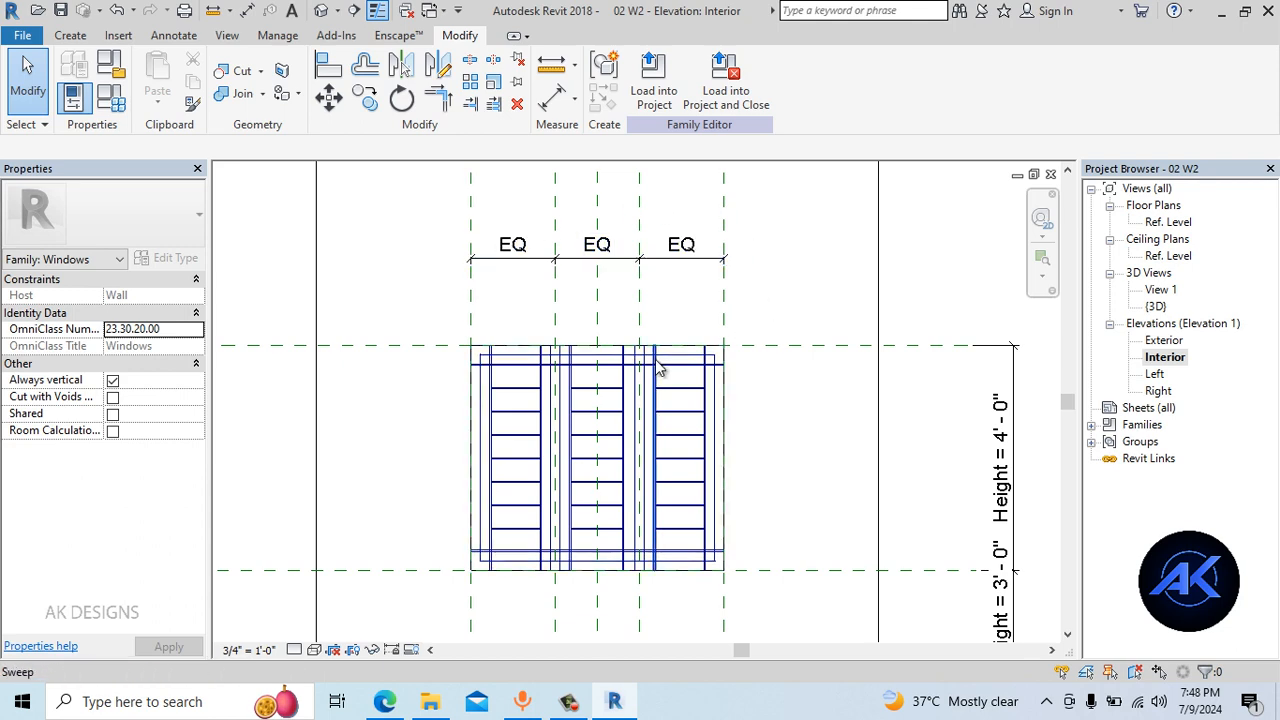
scroll(611, 294, up, 3)
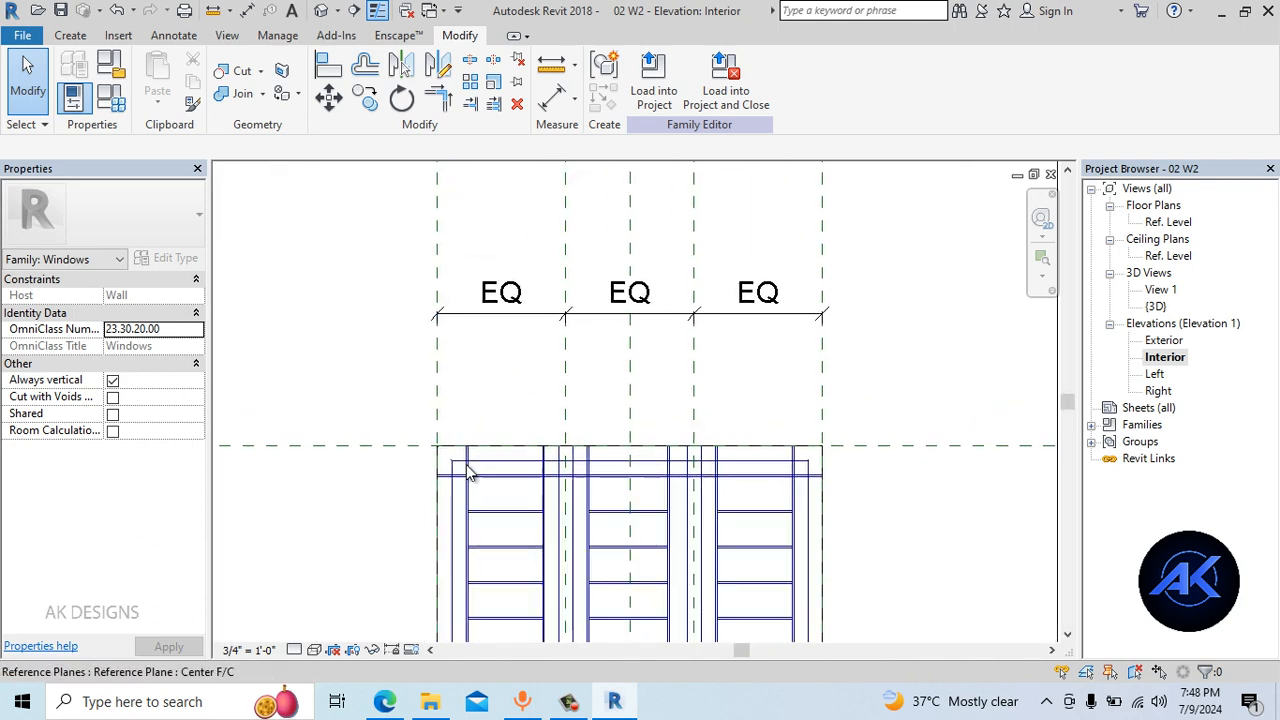
click(463, 472)
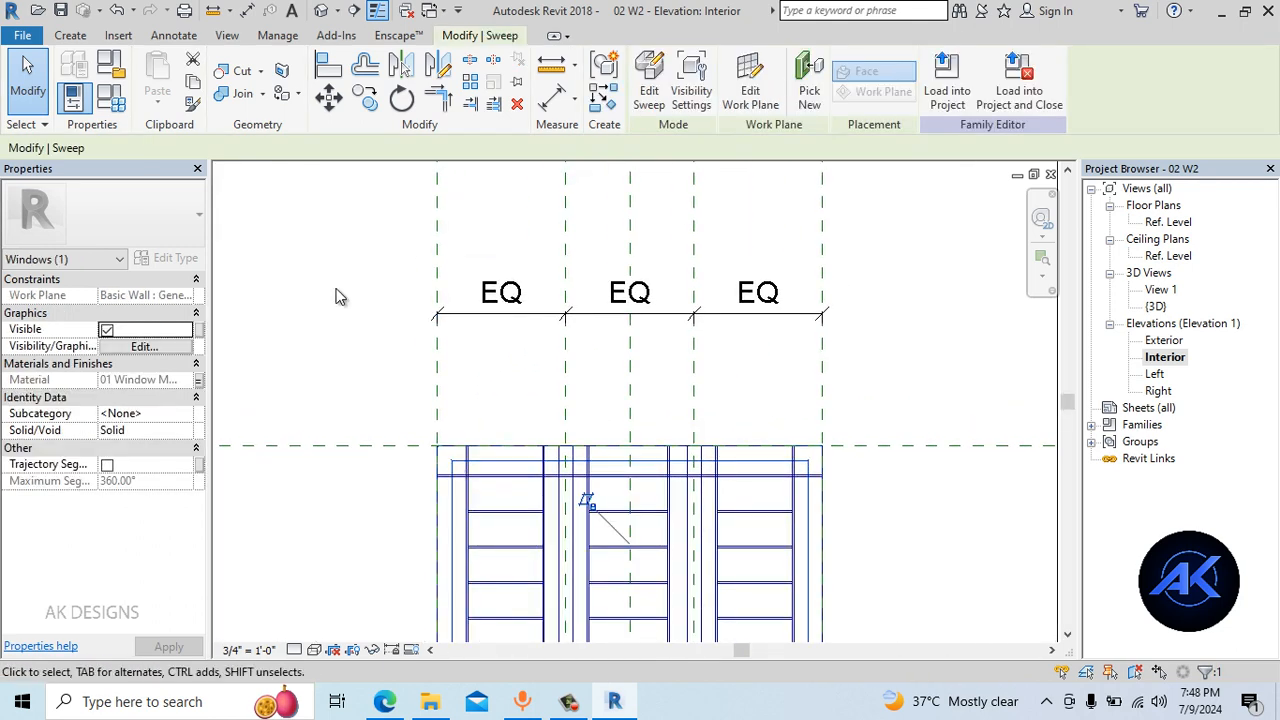
scroll(331, 317, down, 1)
middle_drag(327, 311, 500, 300)
scroll(503, 300, down, 3)
key(Escape)
scroll(700, 340, down, 1)
middle_drag(690, 340, 618, 338)
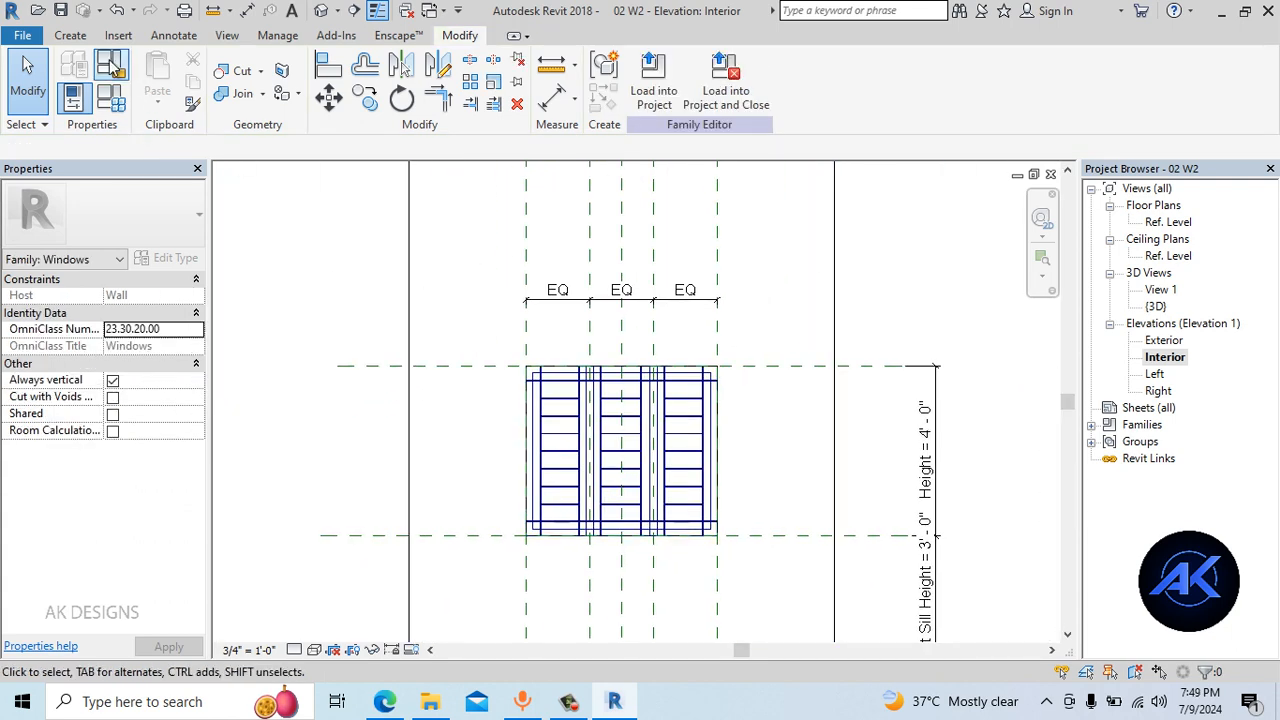
Start a new sweep and sketch a circular path centred on the midpoint of the frame's top edge, reaching both upper corners
click(70, 36)
click(285, 80)
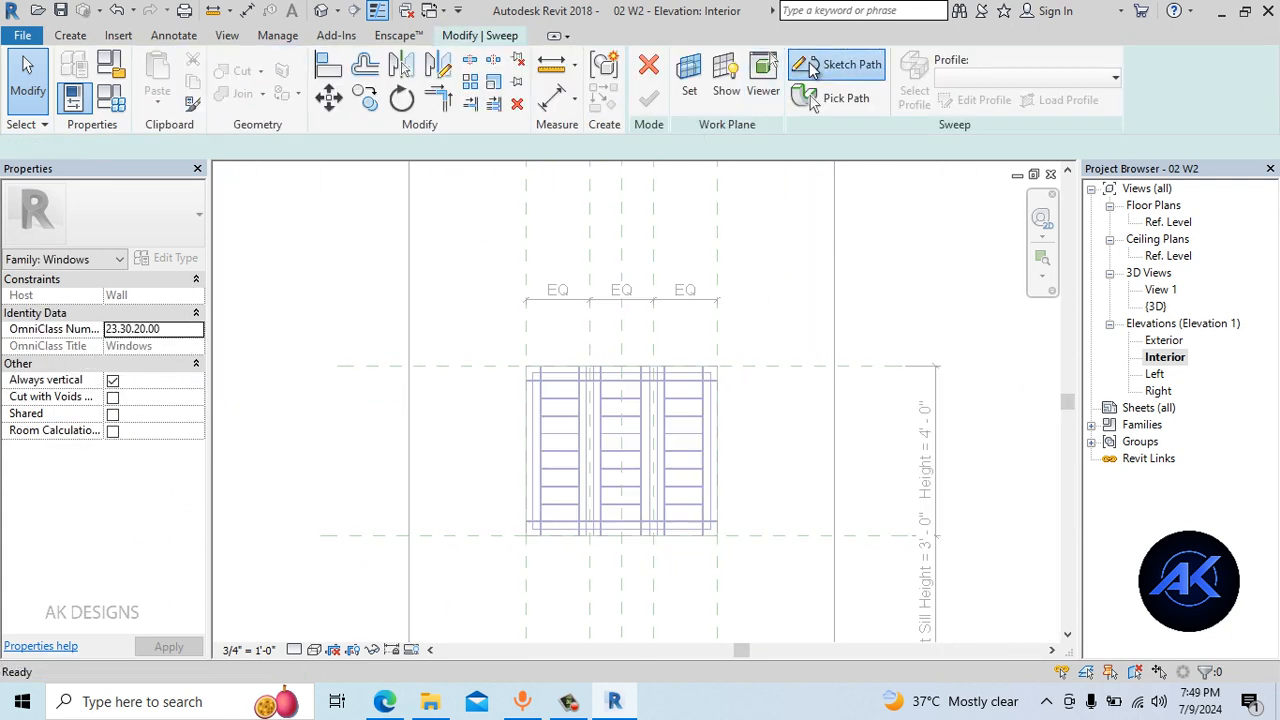
click(812, 66)
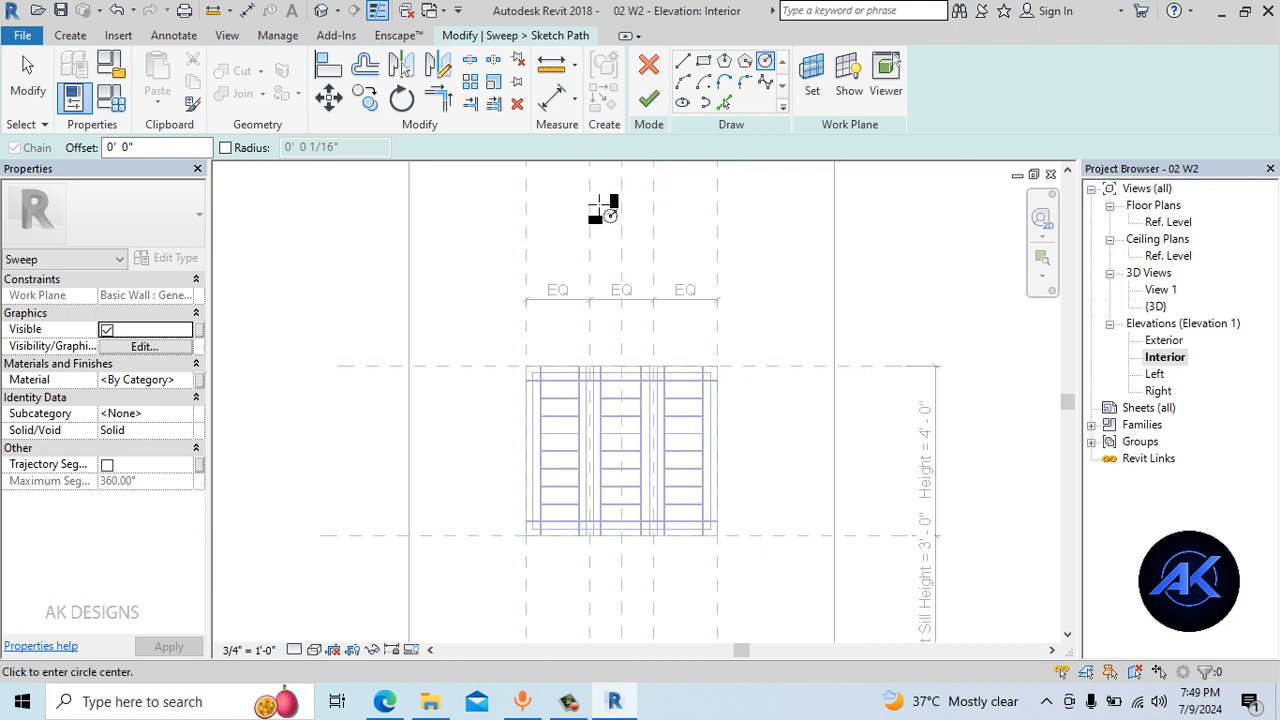
scroll(704, 366, up, 2)
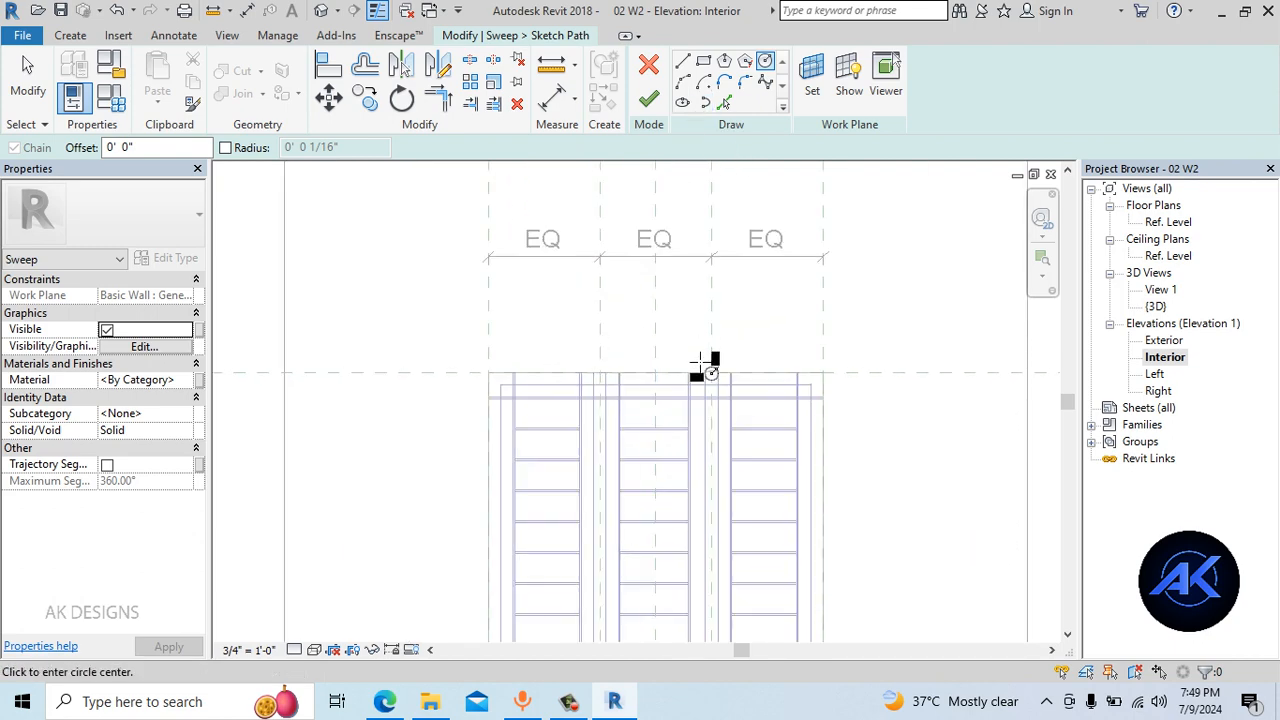
click(489, 373)
middle_drag(780, 362, 730, 348)
key(Escape)
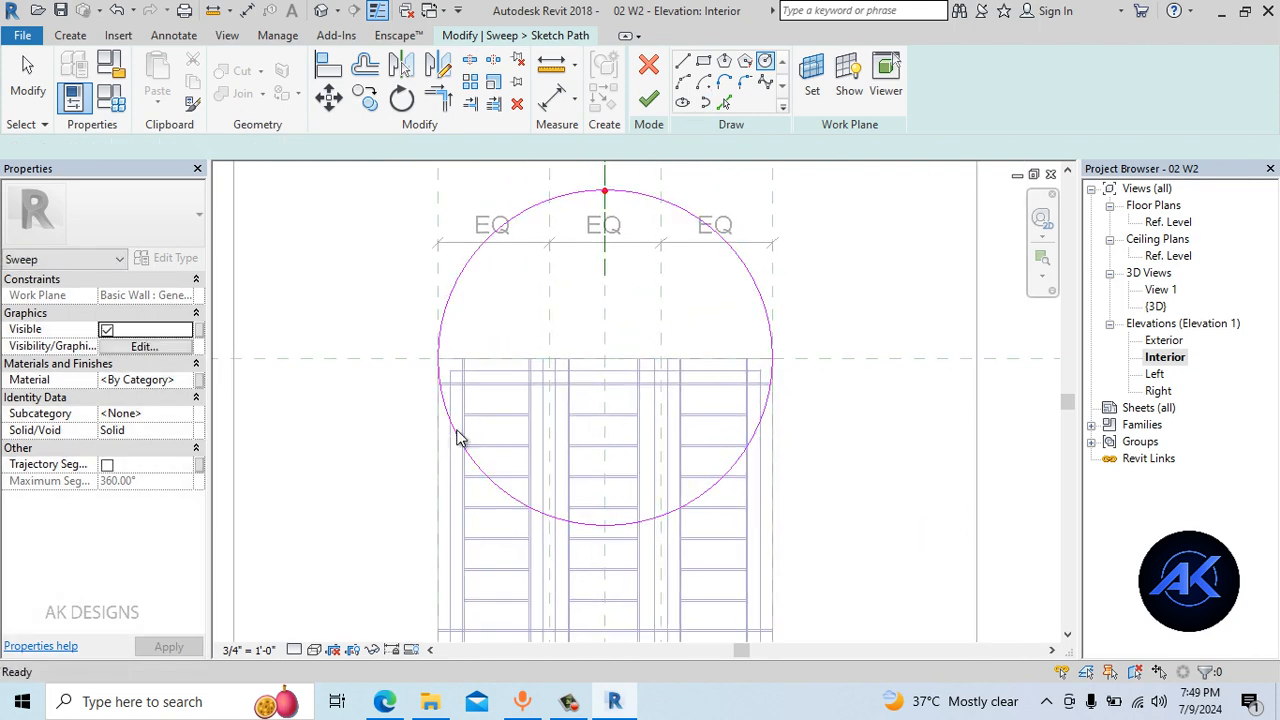
click(440, 68)
key(Escape)
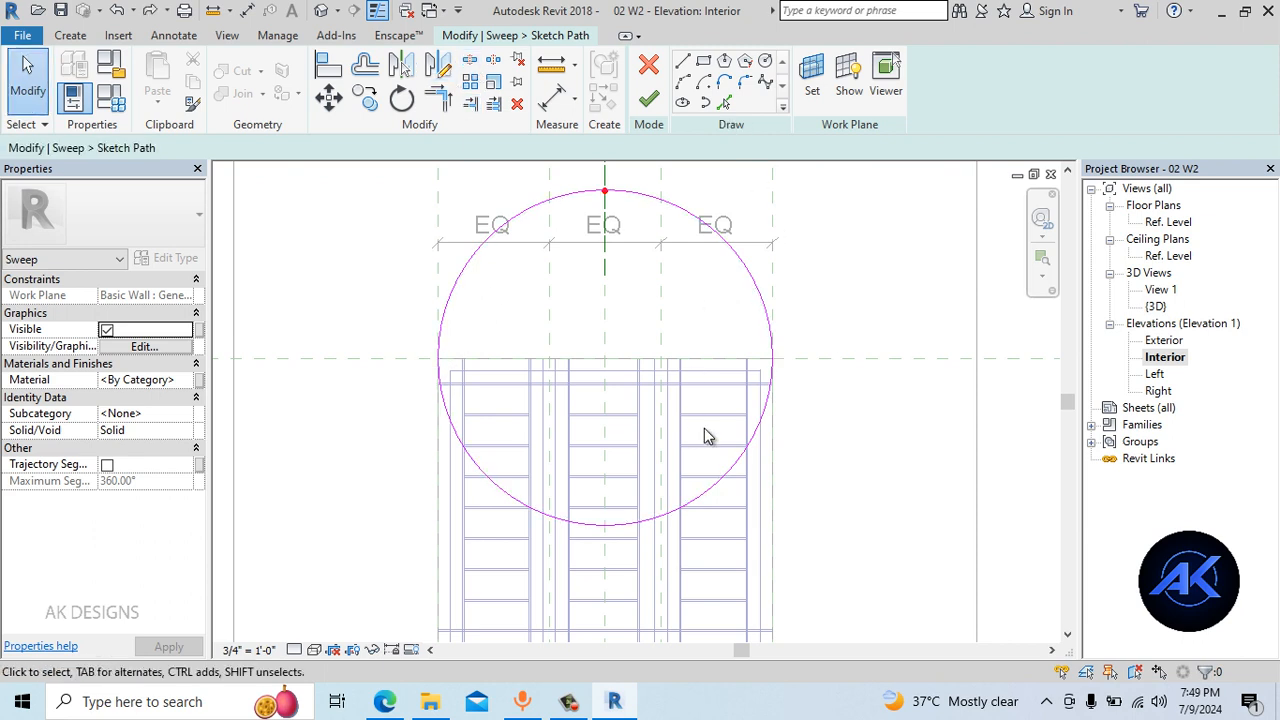
Split the circular path at both points where it meets the frame's top edge
click(649, 100)
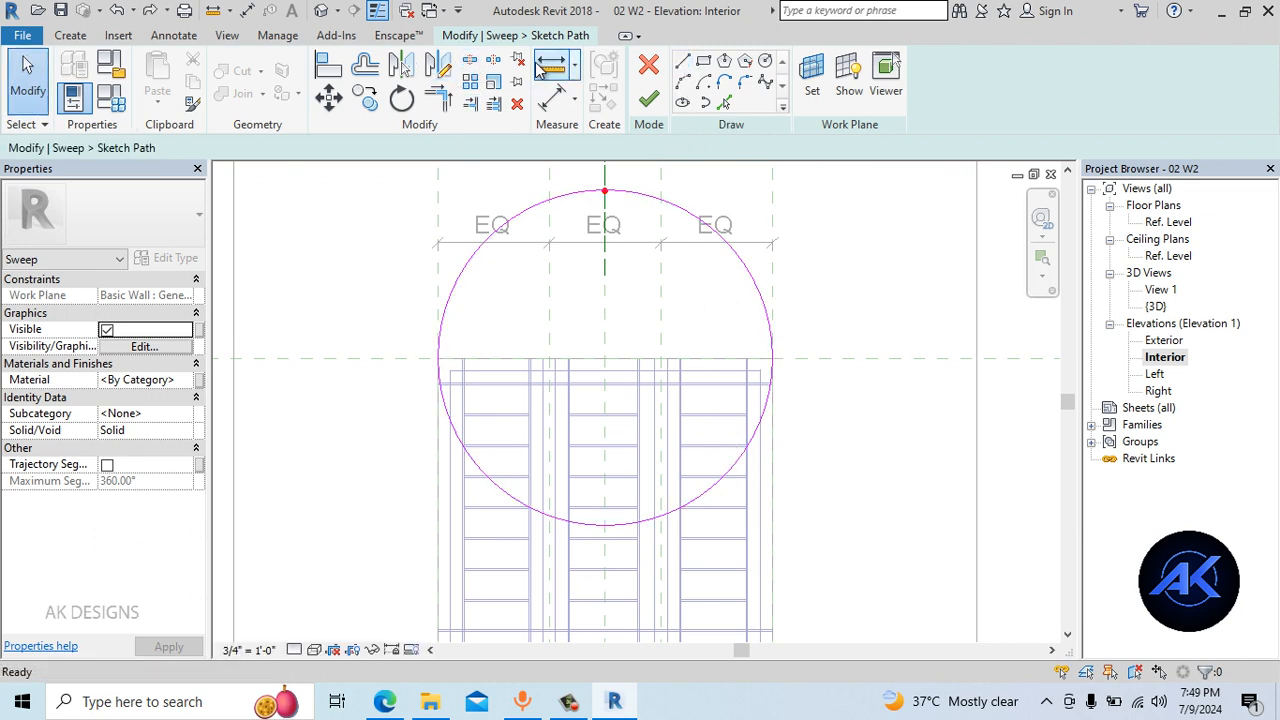
key(s)
key(l)
scroll(445, 347, up, 2)
scroll(440, 360, up, 3)
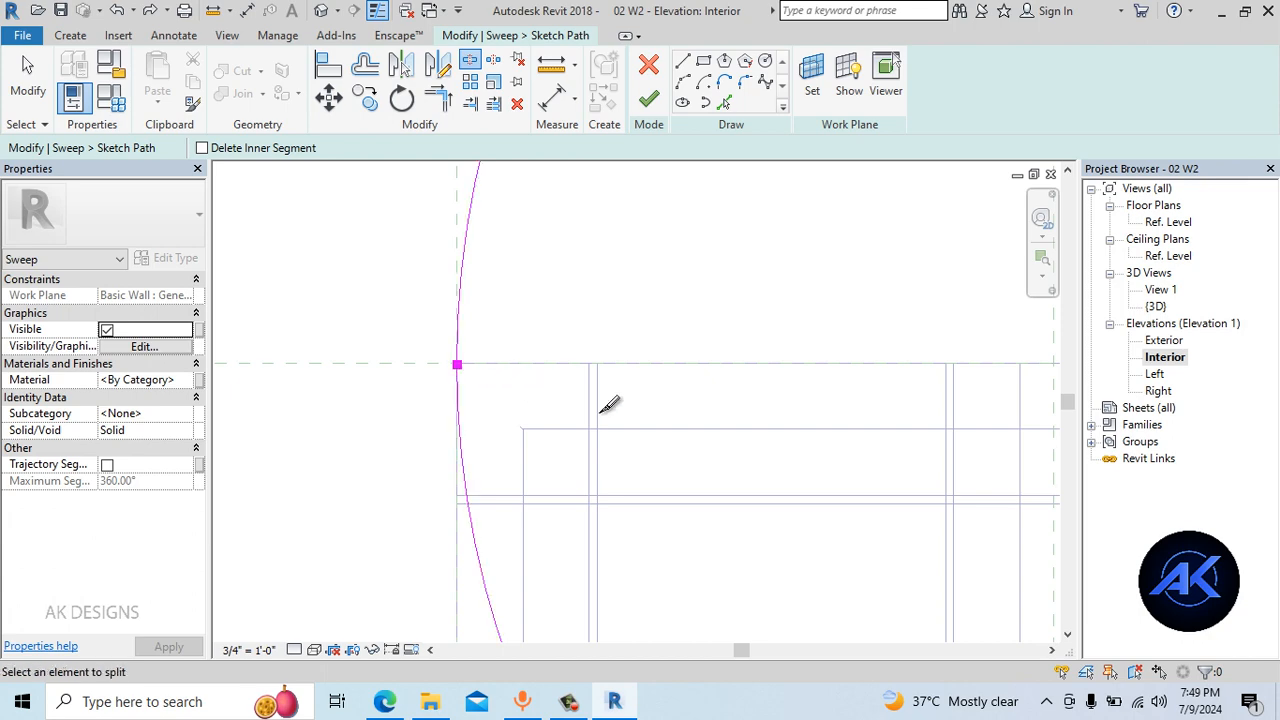
scroll(600, 412, down, 3)
middle_drag(946, 413, 580, 323)
scroll(577, 320, up, 2)
click(508, 294)
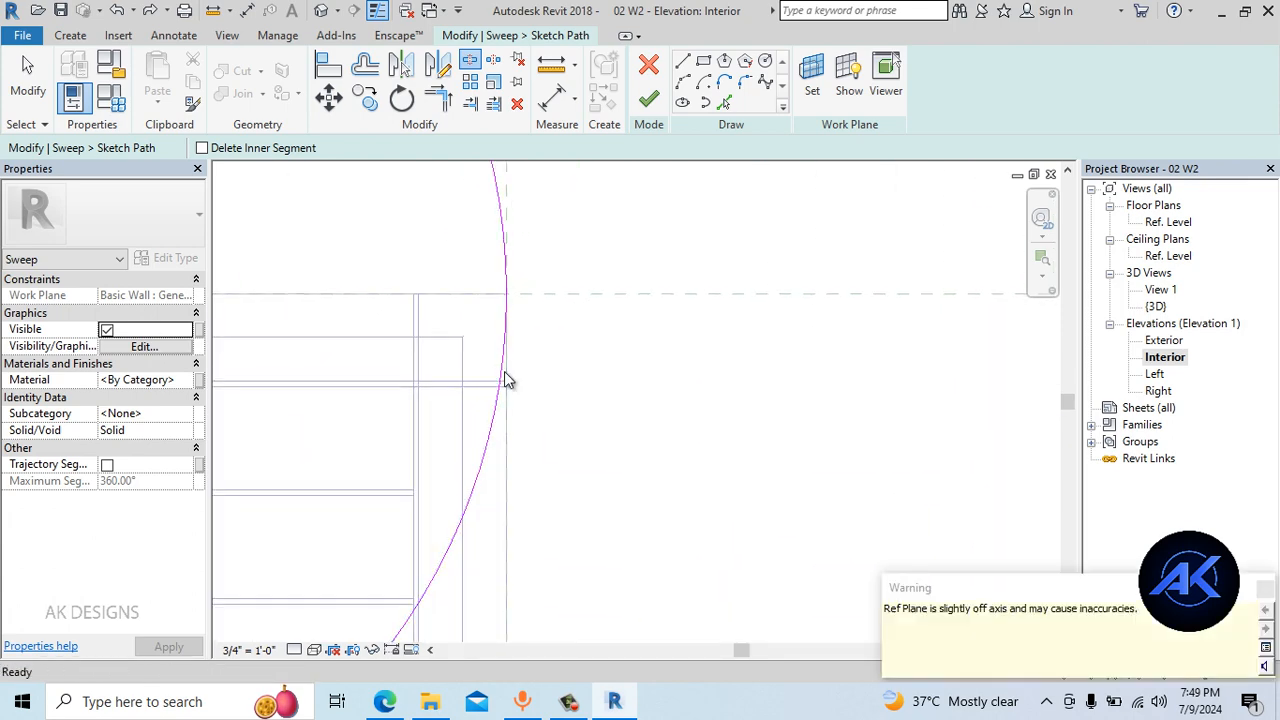
Delete the lower half of the circle and finish the semicircular sweep path
key(Escape)
click(505, 373)
key(Delete)
scroll(695, 327, down, 2)
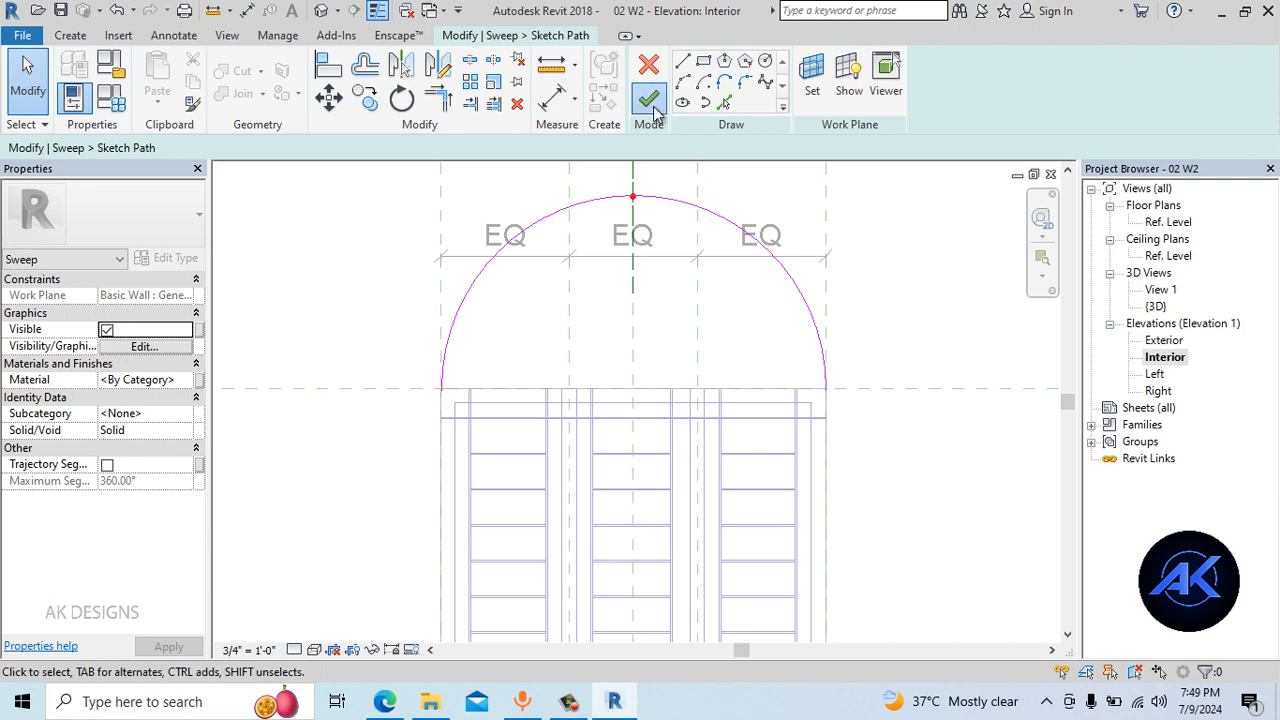
click(655, 113)
Open the sweep's profile for editing in the Left elevation and bring its origin point into view
click(962, 104)
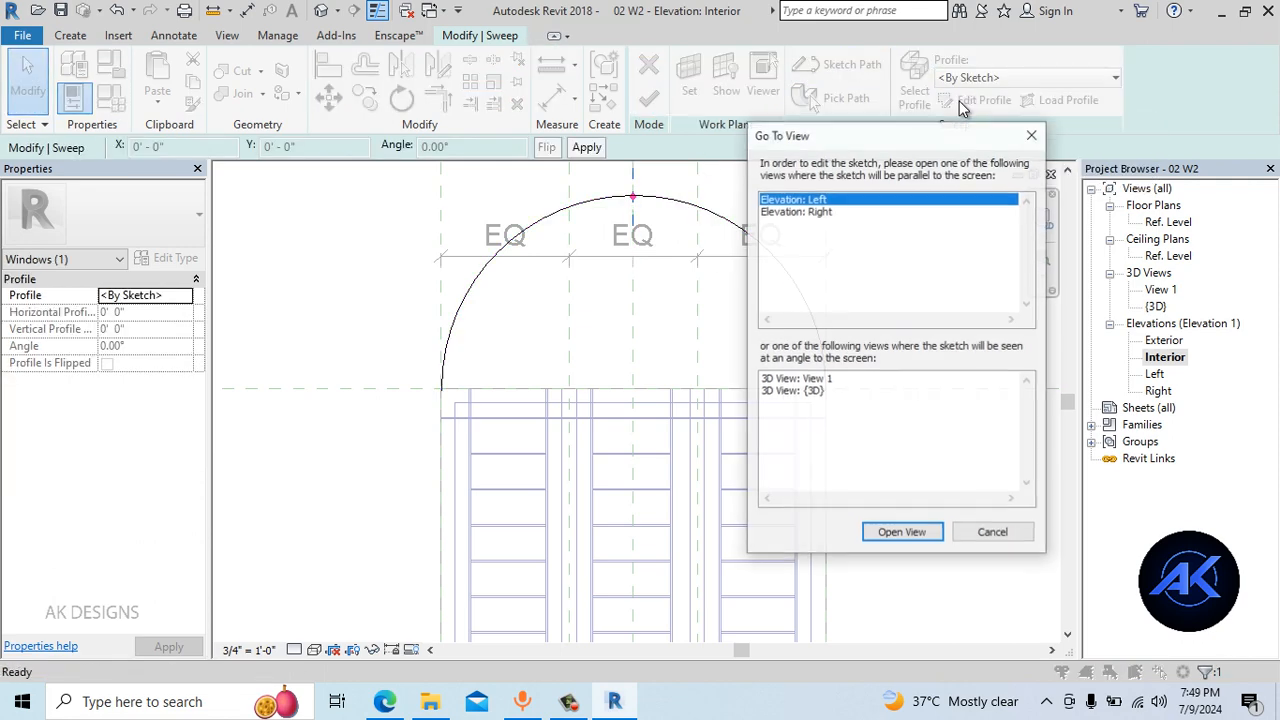
click(872, 533)
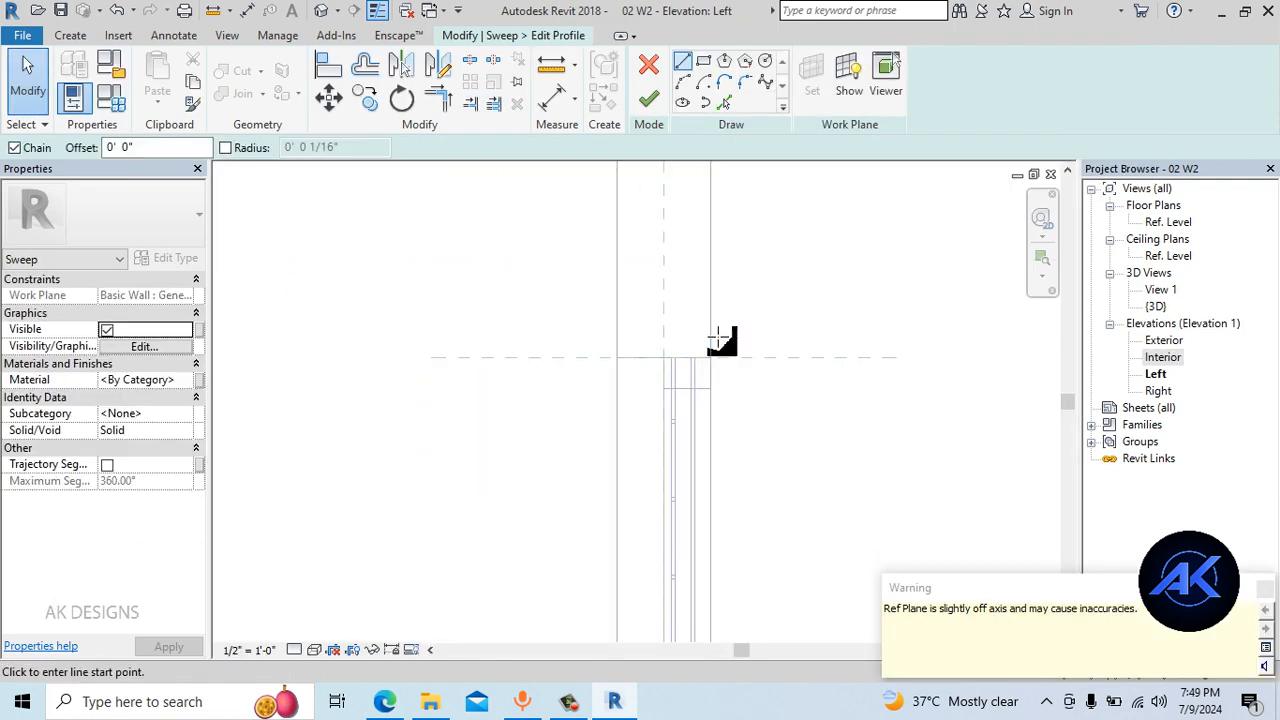
scroll(680, 370, up, 4)
scroll(745, 300, down, 5)
middle_drag(749, 258, 675, 357)
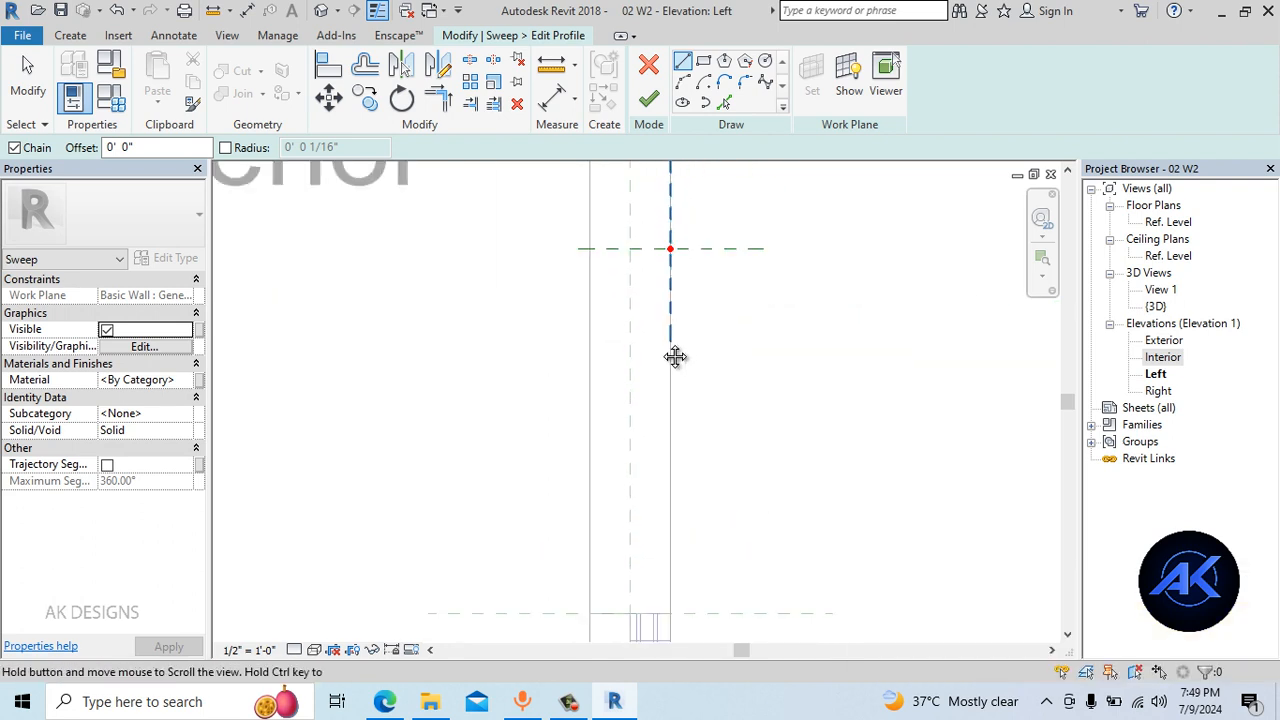
scroll(668, 225, up, 2)
click(28, 78)
scroll(656, 225, up, 3)
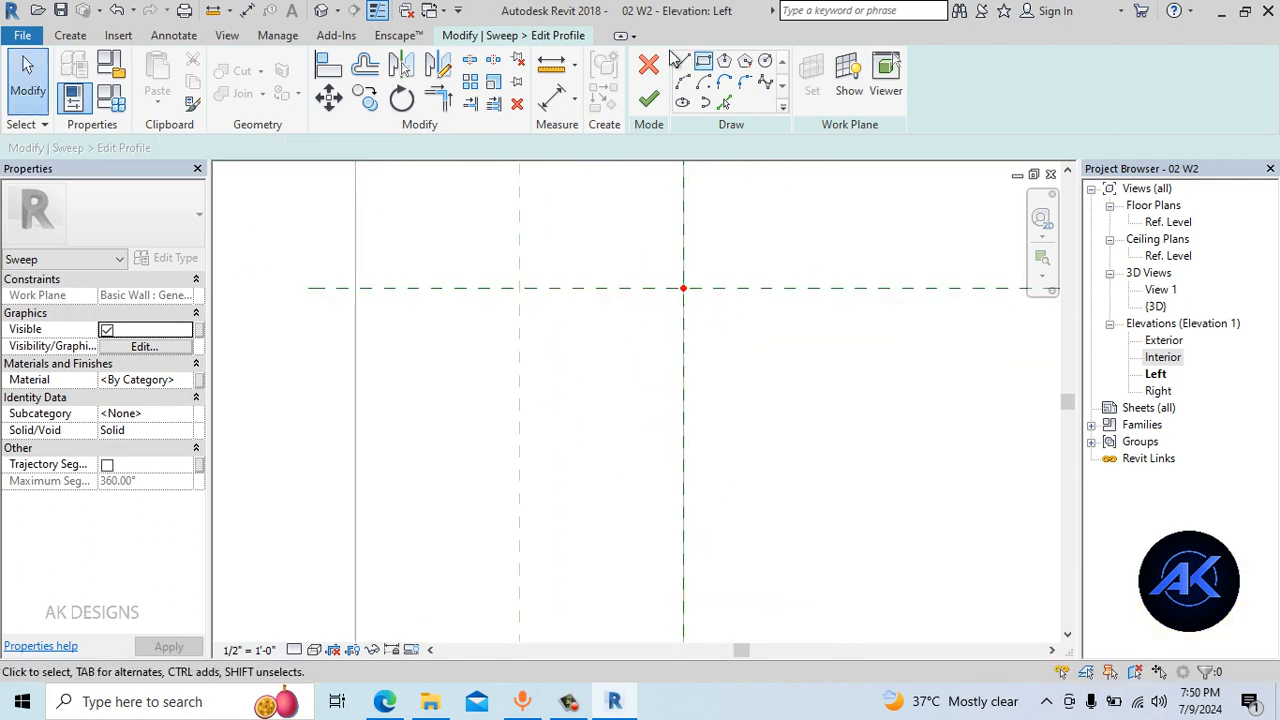
Draw a closed rectangular profile 3" wide and 2" high, with its upper corner at the path's origin point
key(l)
key(i)
click(683, 288)
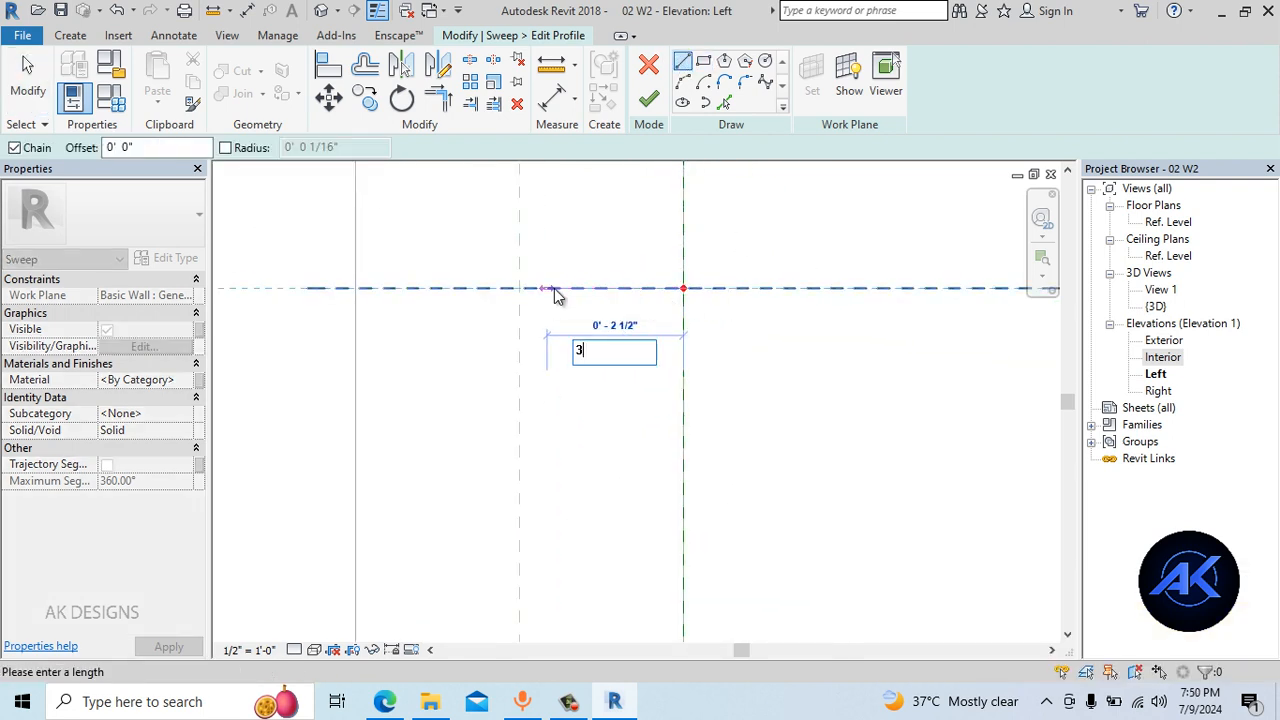
key(Return)
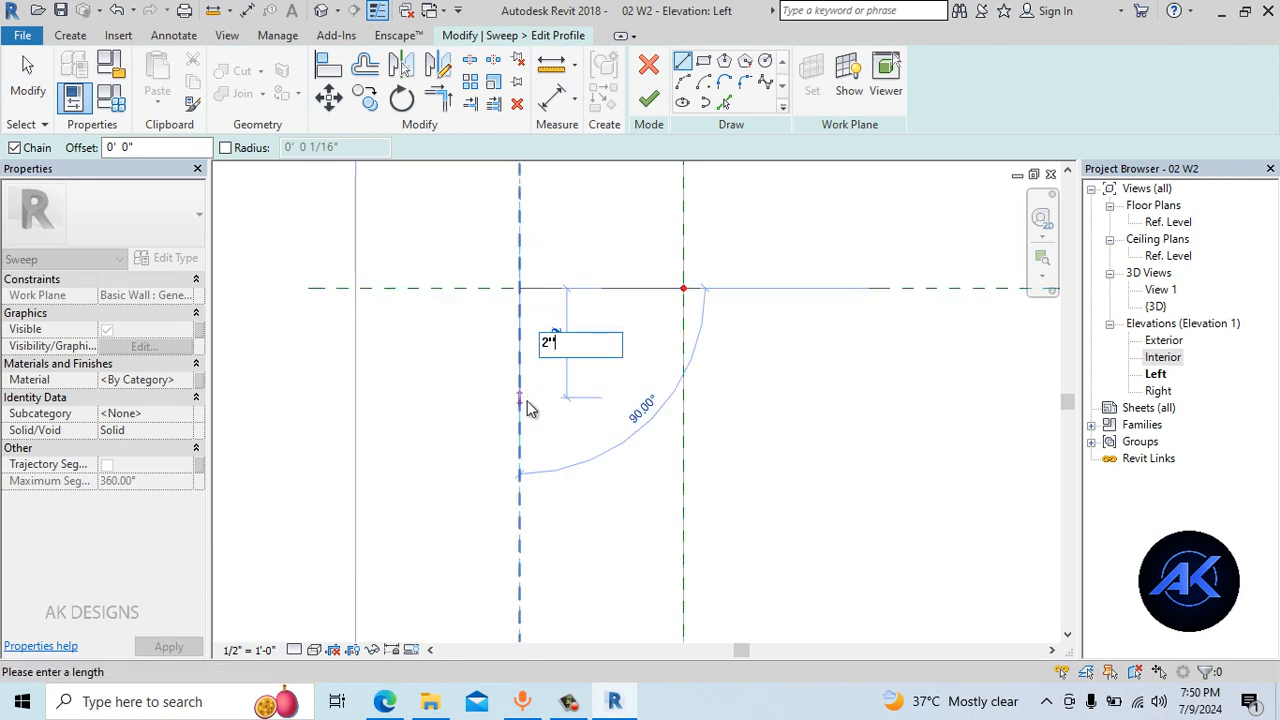
text(2")
key(Return)
text(3")
key(Return)
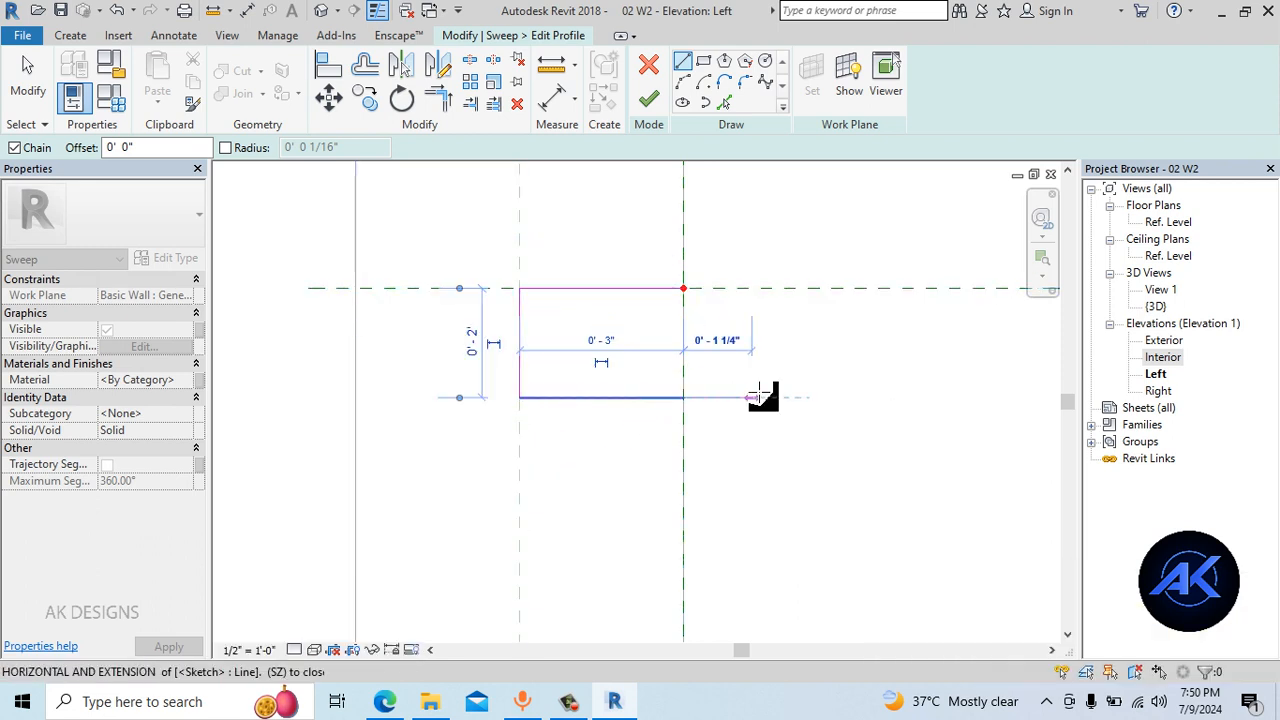
click(683, 288)
key(Escape)
key(Escape)
scroll(737, 349, up, 3)
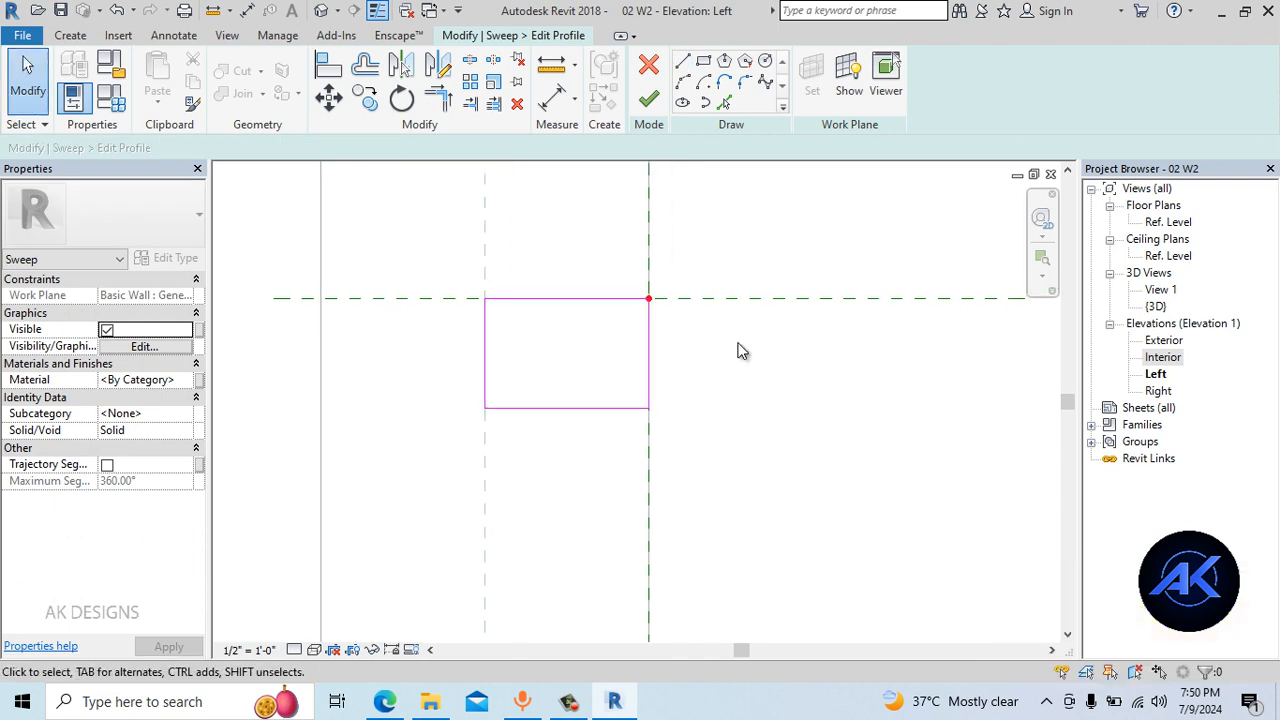
Fillet the rectangular profile's corners with a 1/16" radius, and finish the profile and the sweep
click(744, 83)
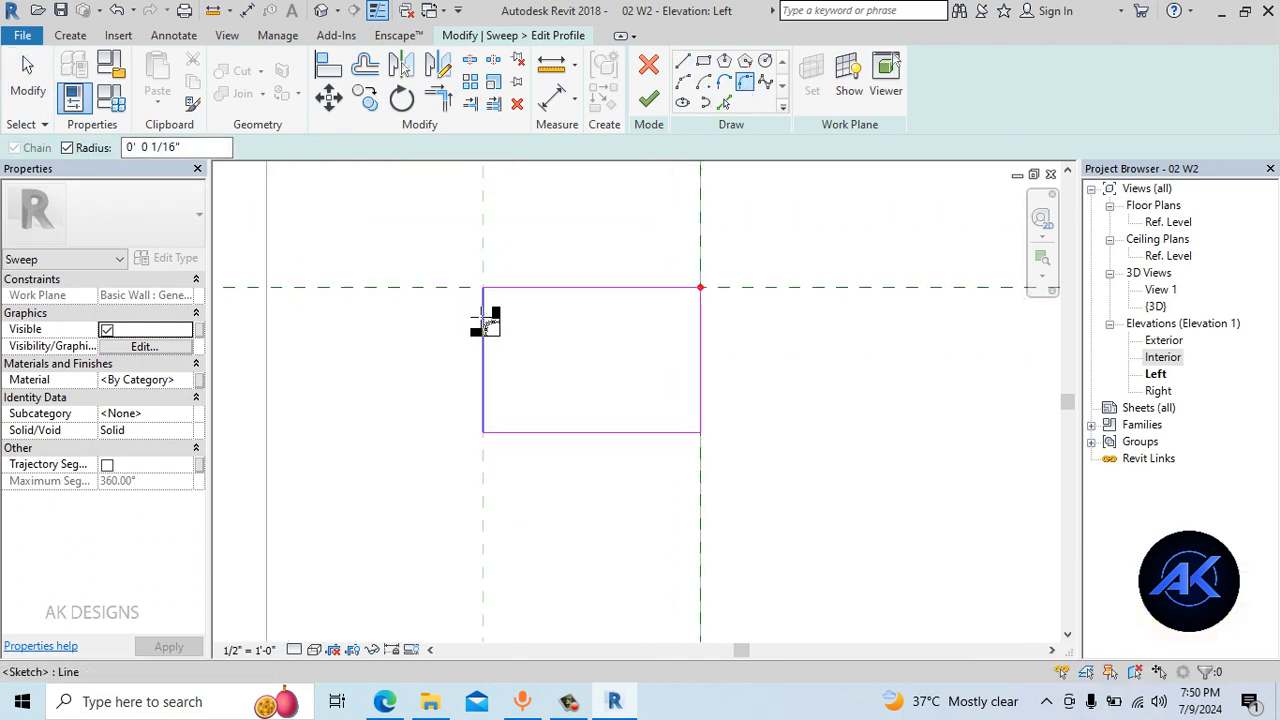
click(486, 372)
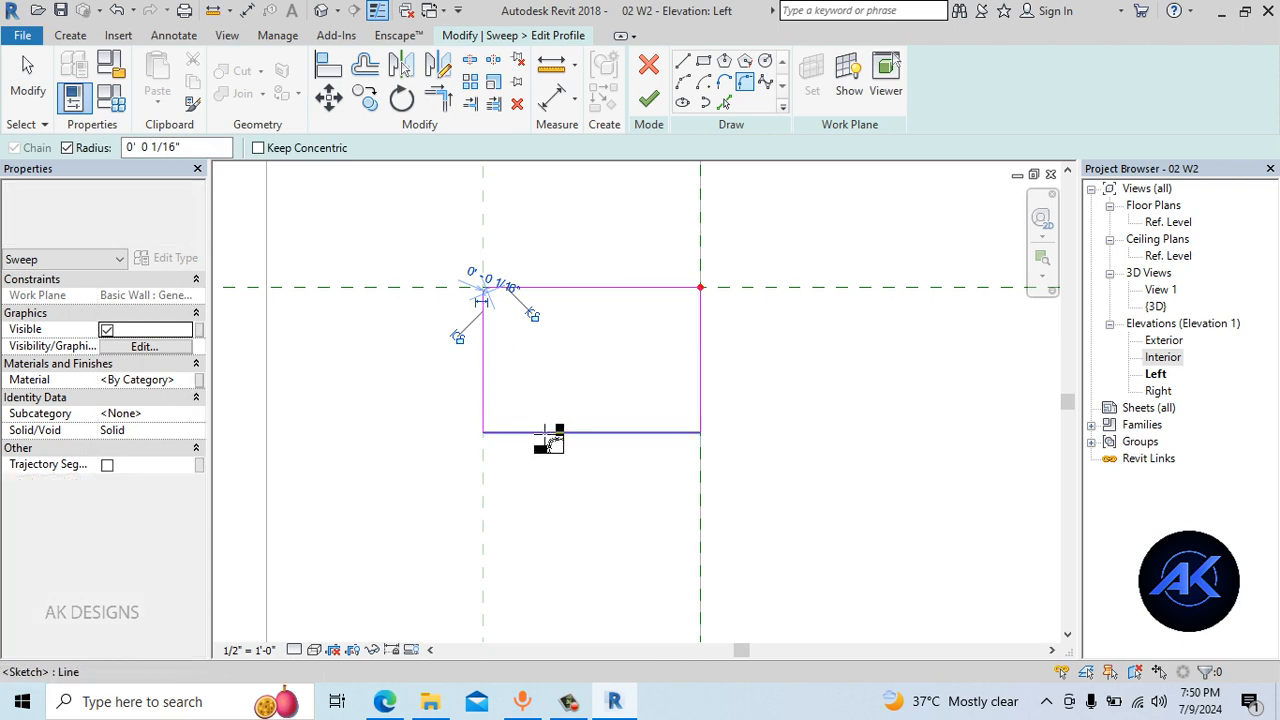
click(700, 399)
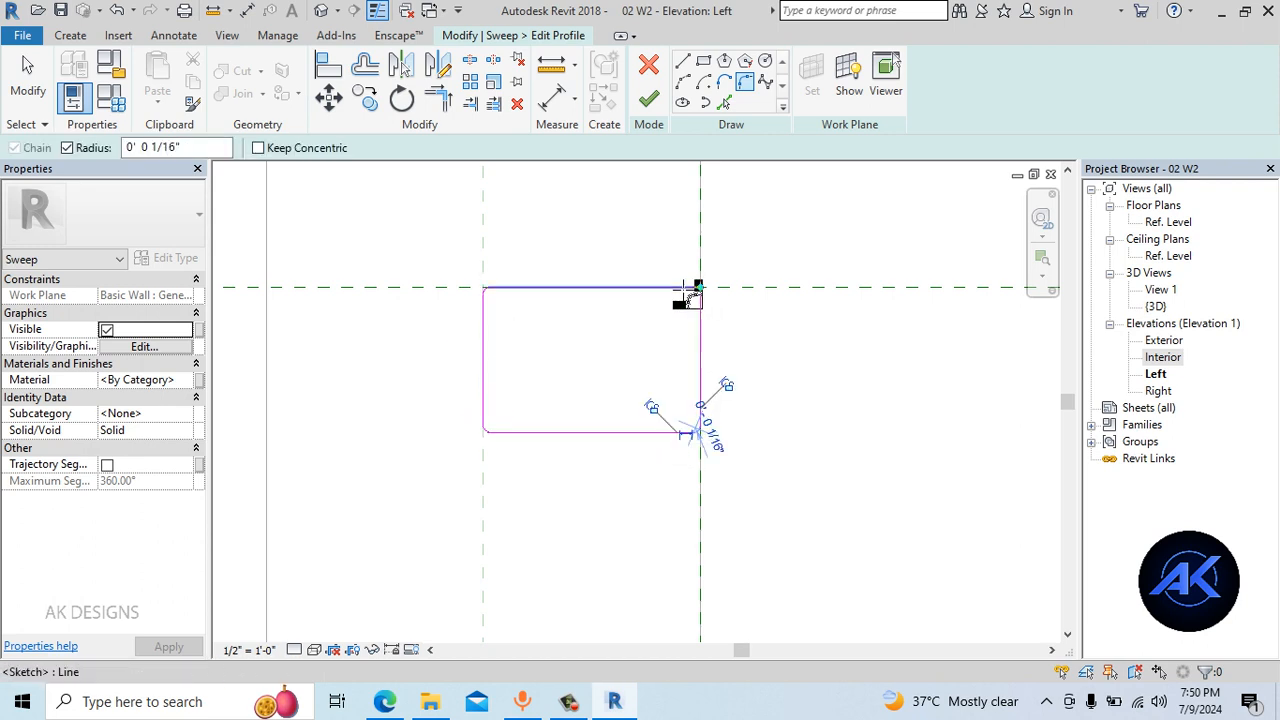
click(648, 98)
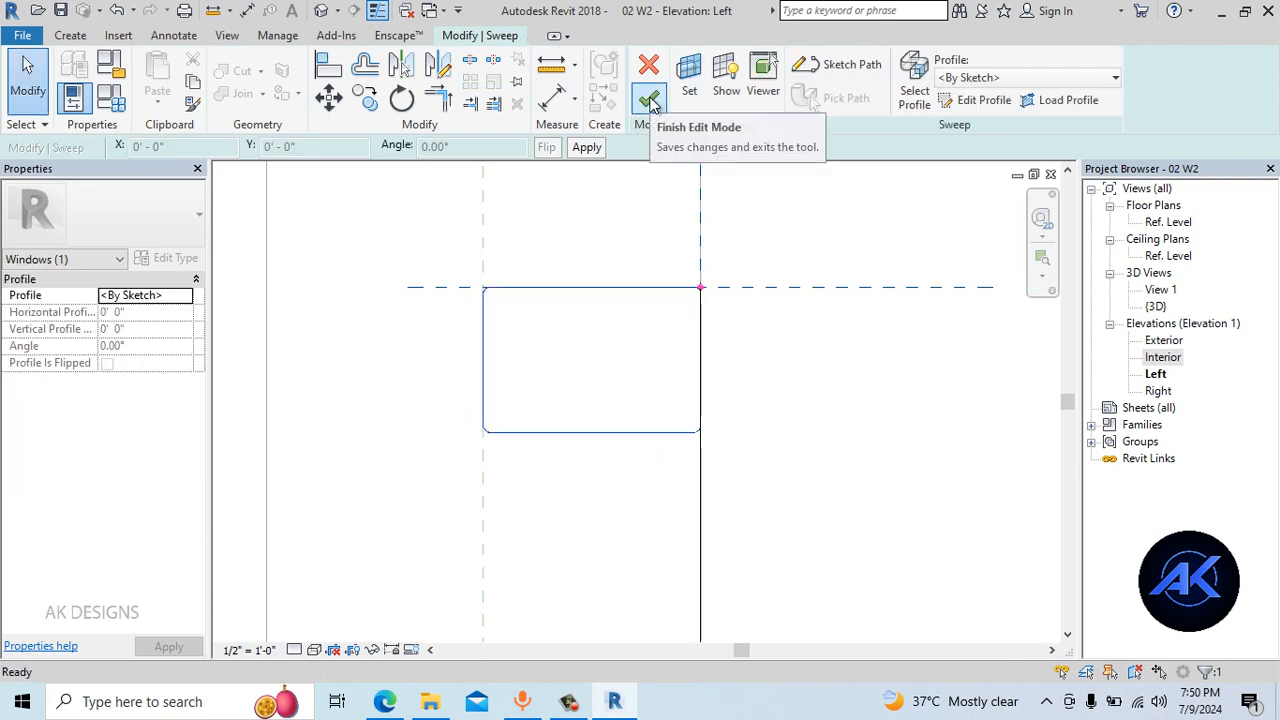
click(650, 104)
Open the 3D view in Wireframe style and examine the arched sweep above the window frame
click(322, 10)
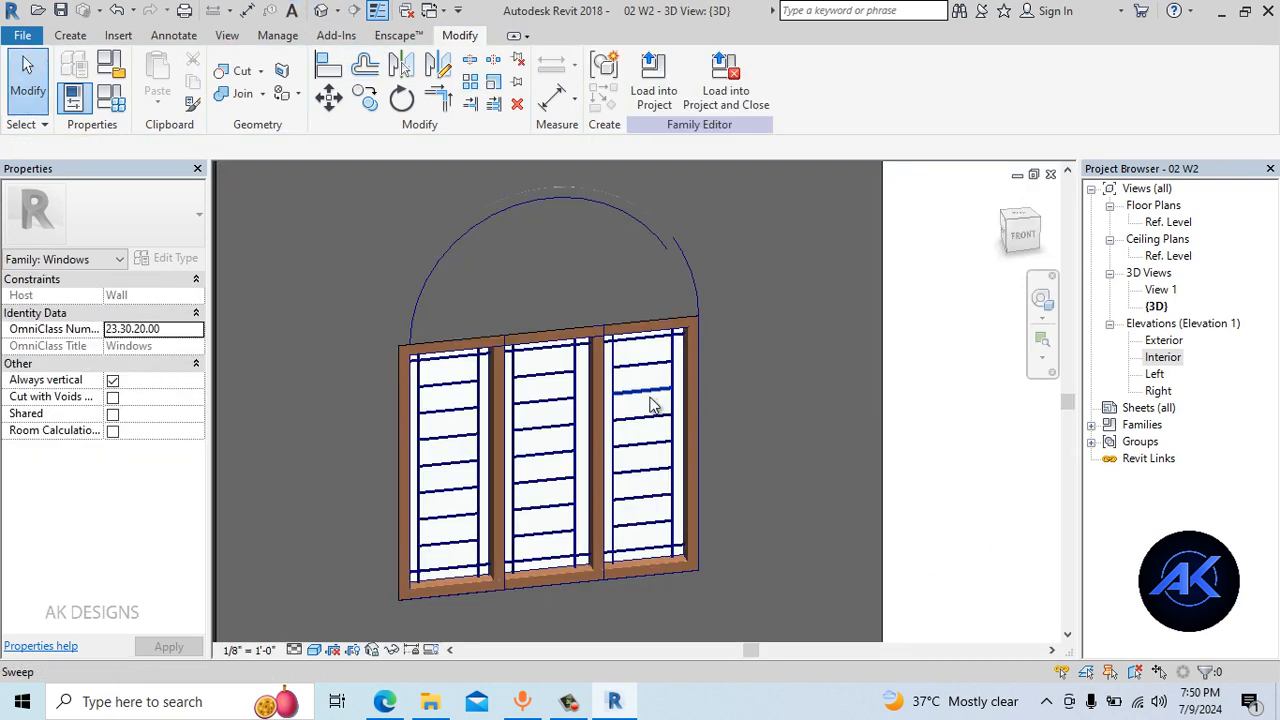
click(570, 703)
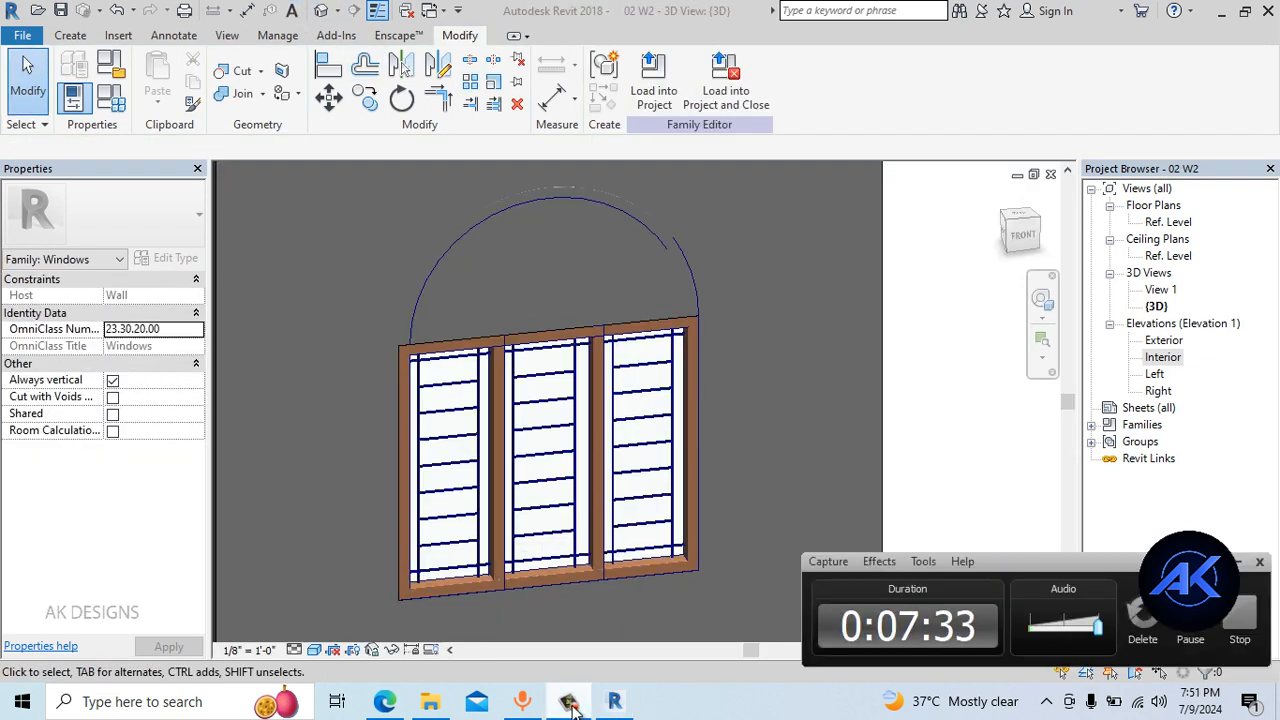
click(570, 703)
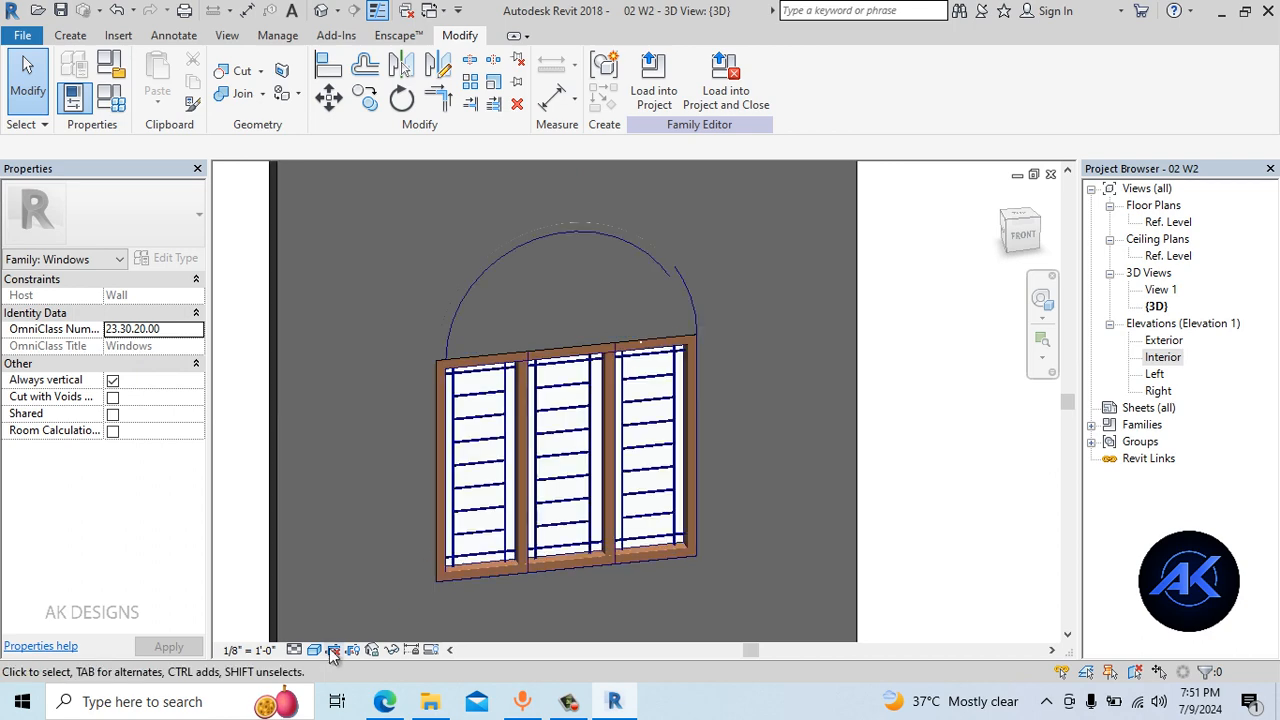
click(314, 649)
click(353, 536)
shift+middle_drag(353, 536, 518, 220)
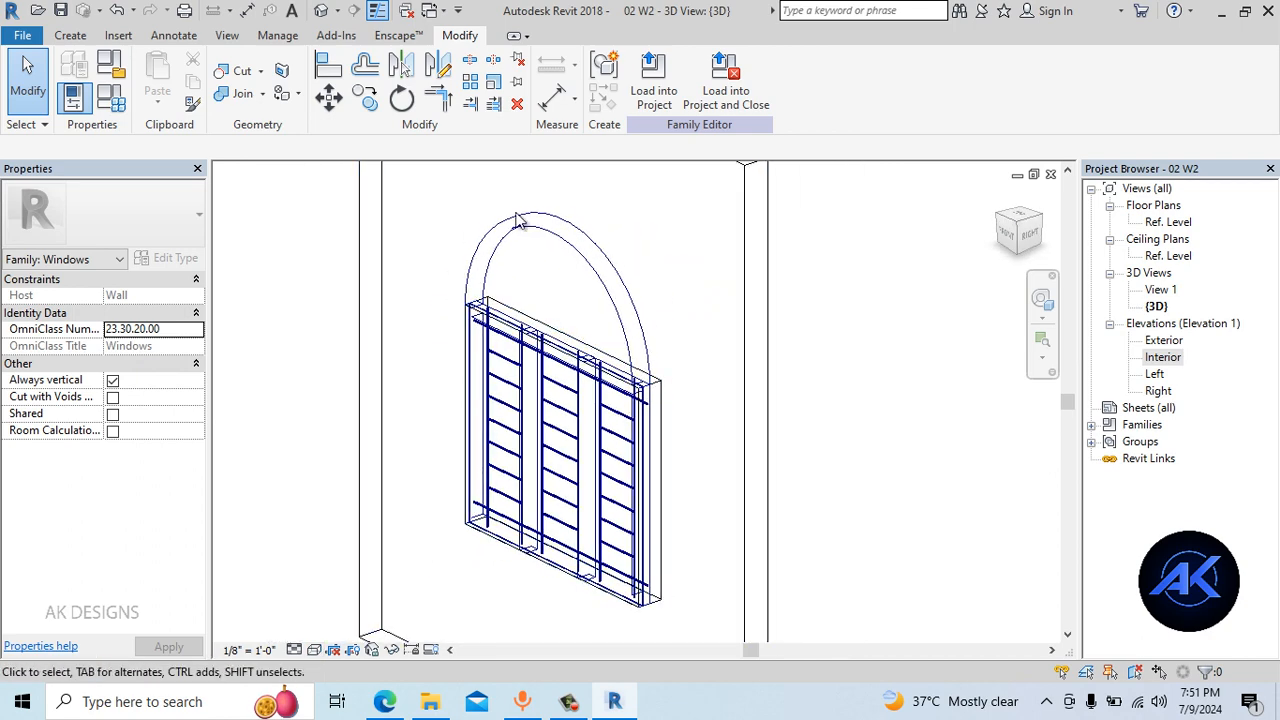
Set the 3D view to Shaded and examine where the arch meets the wall from both sides
click(314, 650)
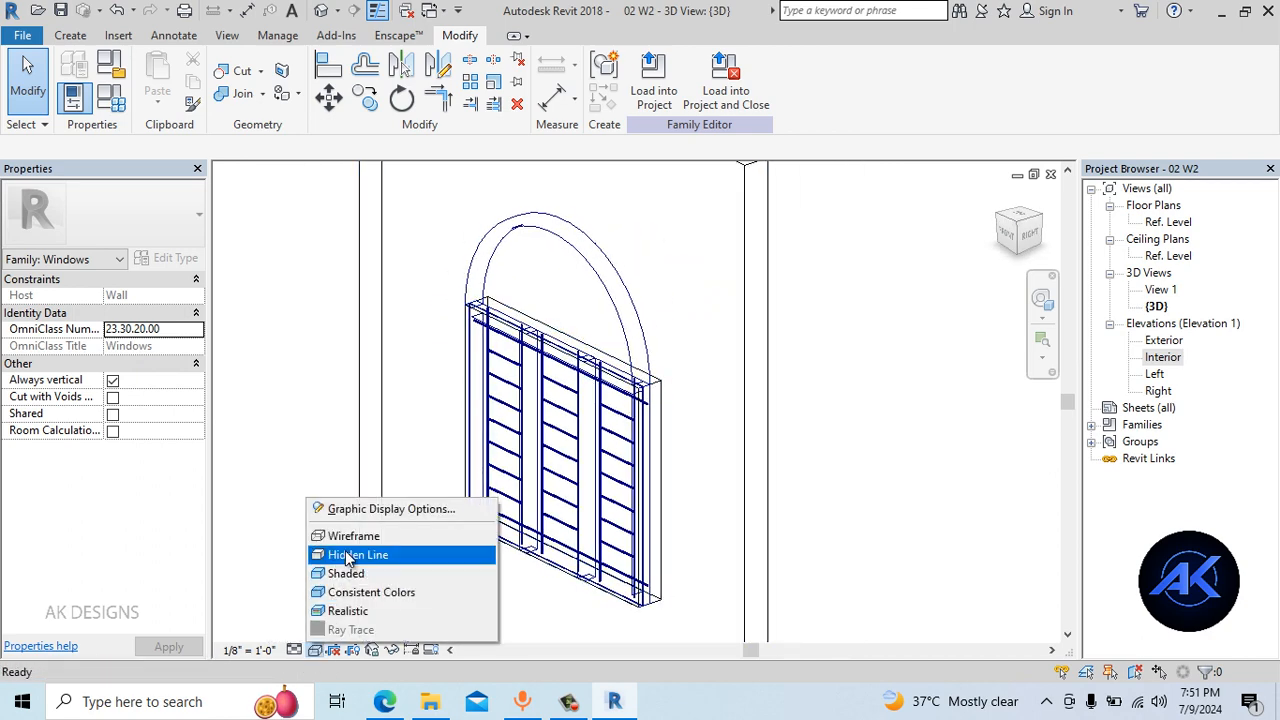
click(361, 575)
scroll(663, 440, down, 1)
shift+middle_drag(663, 440, 908, 402)
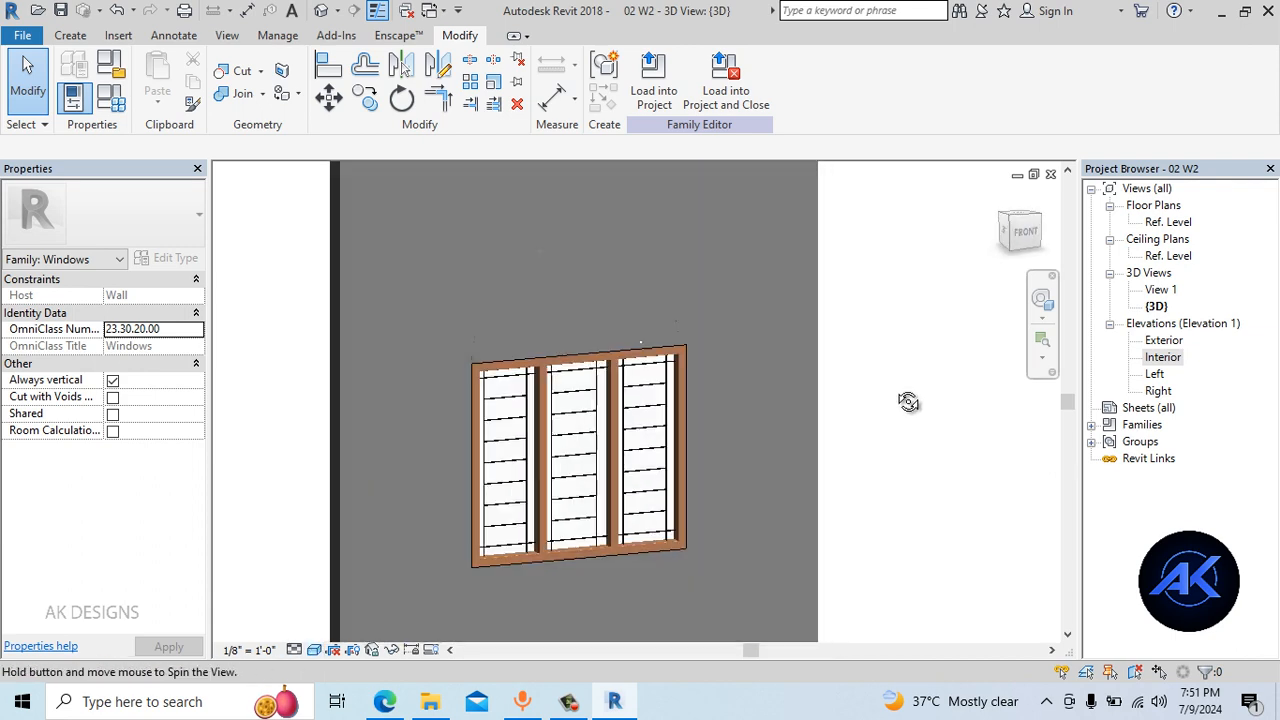
scroll(660, 332, up, 2)
shift+middle_drag(742, 396, 457, 486)
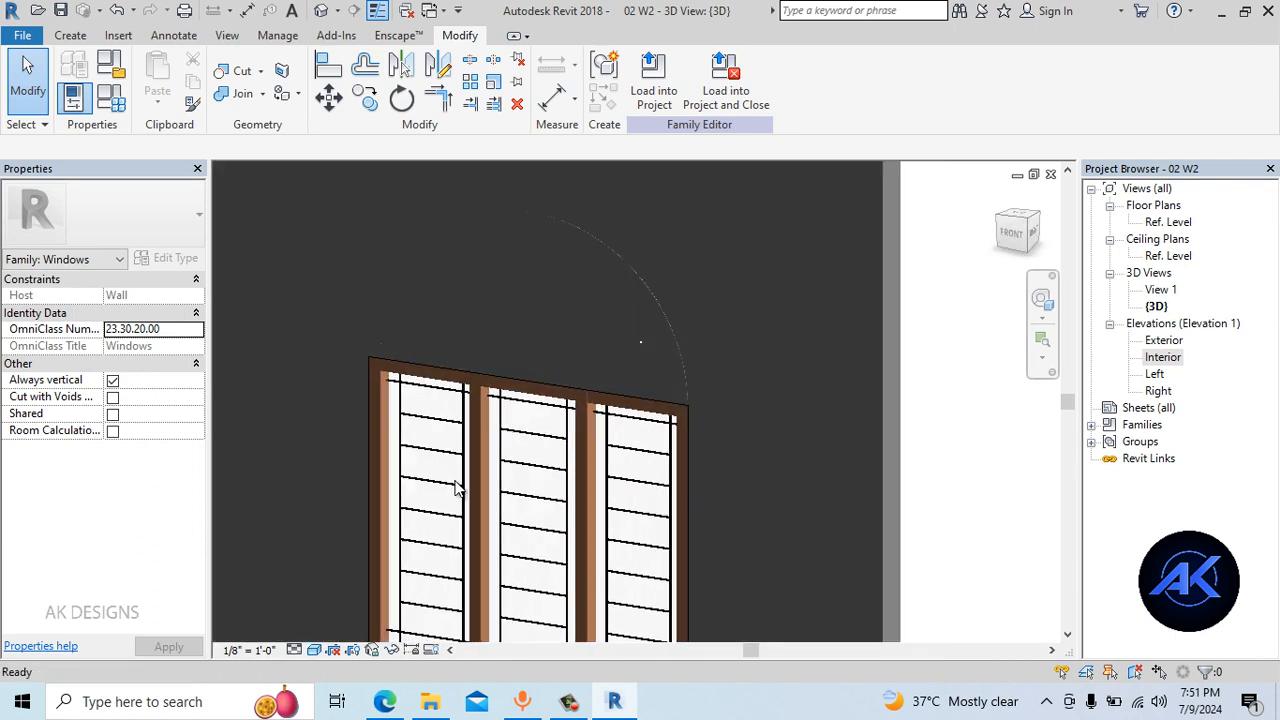
Edit the opening cut's boundary in the Interior elevation and delete its upper horizontal line
click(688, 421)
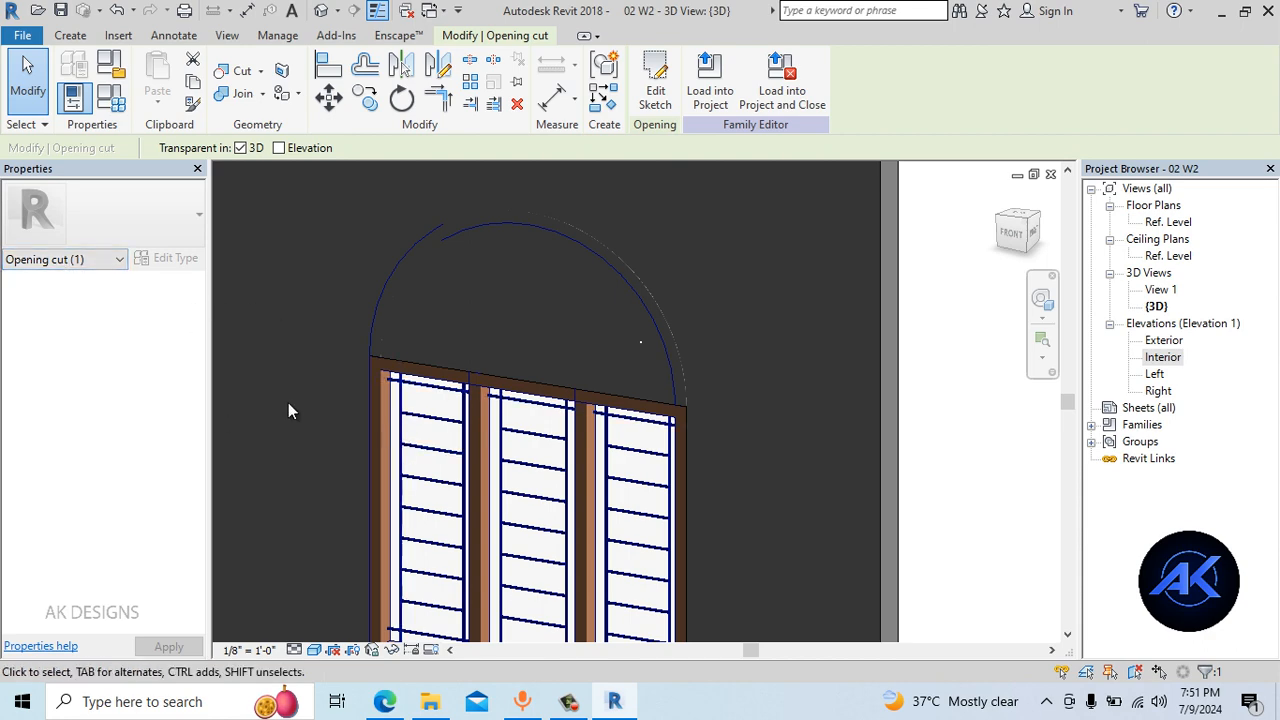
click(656, 98)
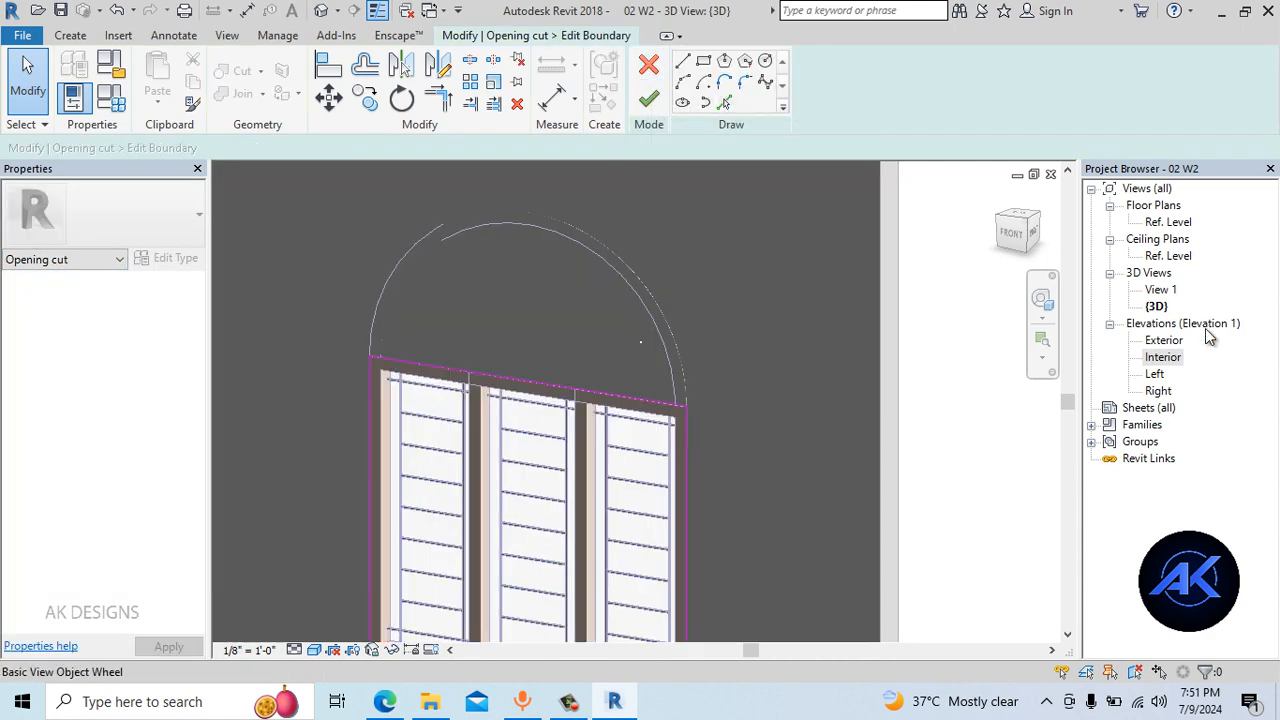
double_click(1163, 357)
scroll(687, 402, down, 2)
scroll(568, 409, up, 3)
middle_drag(730, 393, 602, 439)
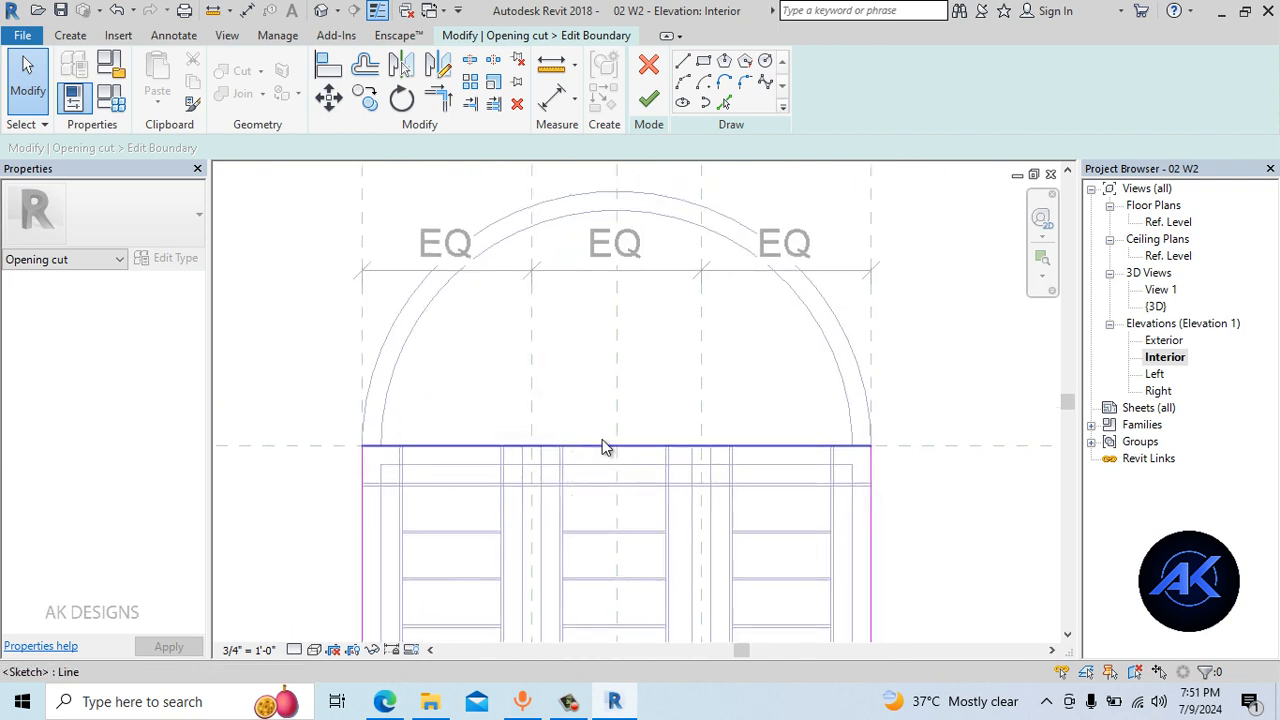
click(602, 440)
key(Delete)
Draw a 2' 3" radius circle centred on the window's head line, passing through the upper ends of the opening's side lines
middle_drag(663, 402, 631, 427)
scroll(631, 427, down, 1)
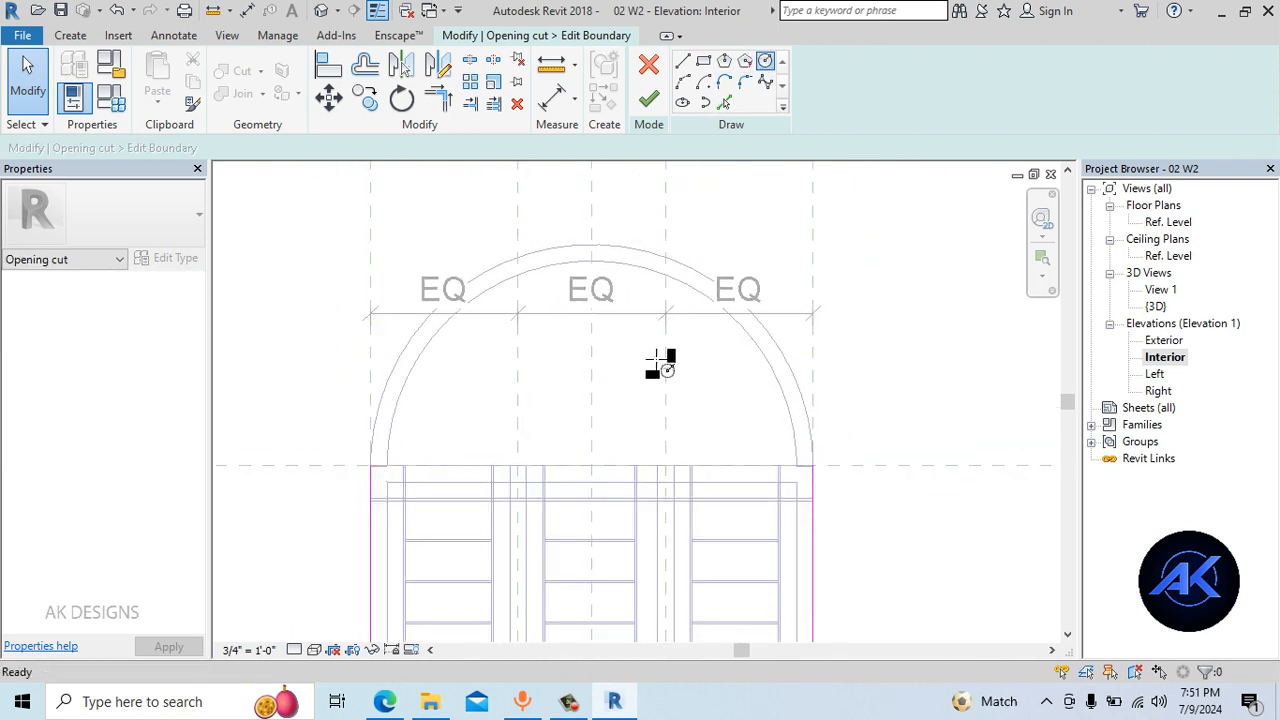
click(372, 465)
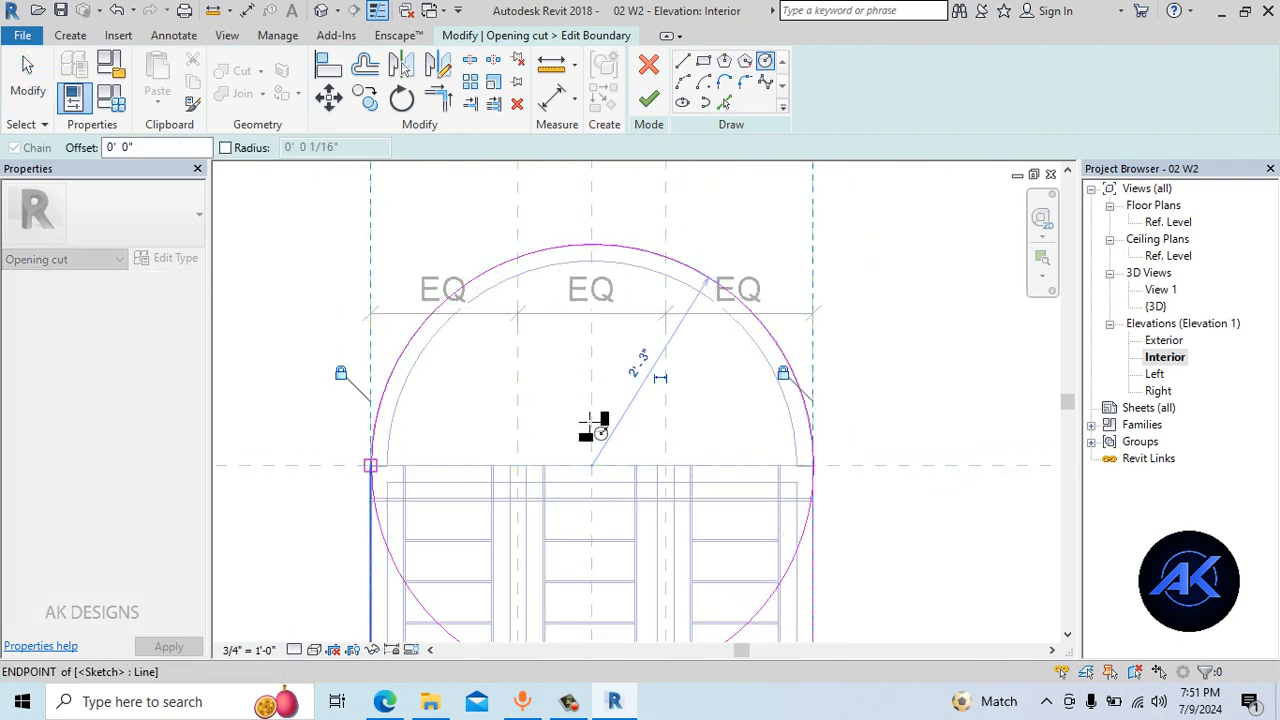
middle_drag(709, 400, 703, 321)
key(Escape)
Split the circle at two points below the window head and delete the lower arc between them
key(s)
key(l)
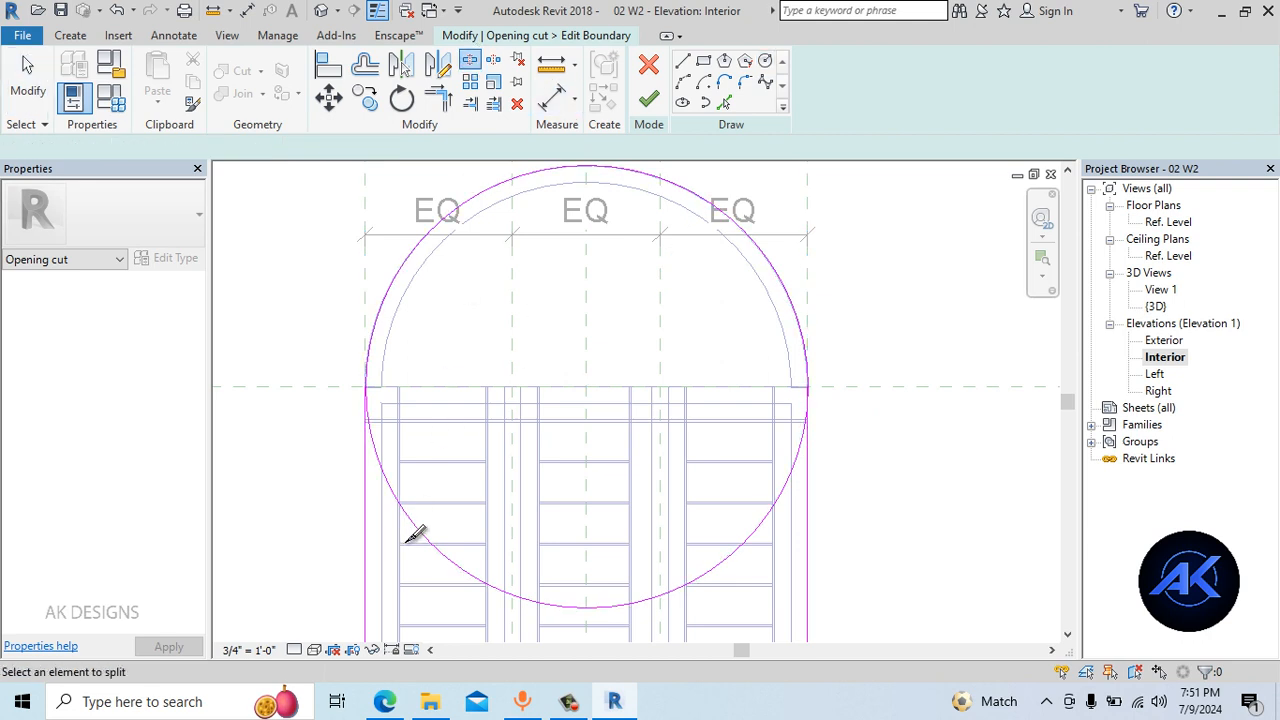
click(417, 529)
click(789, 476)
key(Escape)
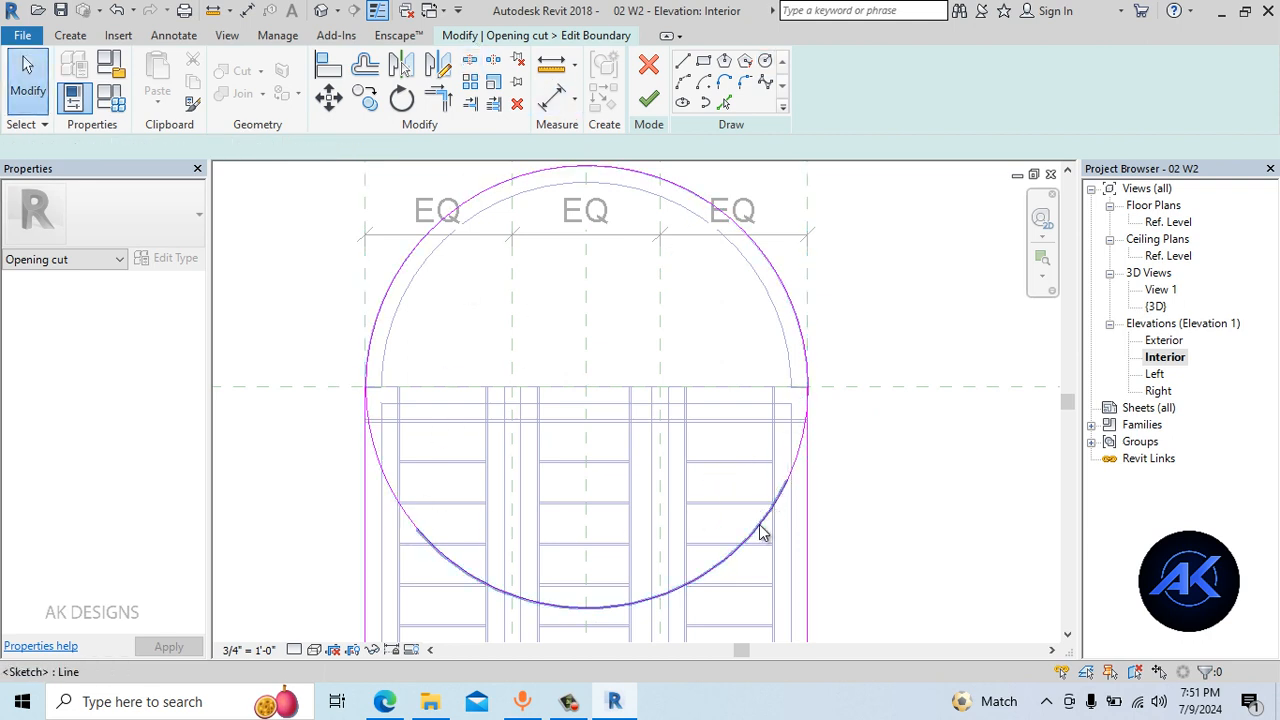
click(760, 531)
key(Delete)
Trim the remaining arc to the opening's two vertical side lines and finish the boundary sketch
click(438, 99)
click(801, 320)
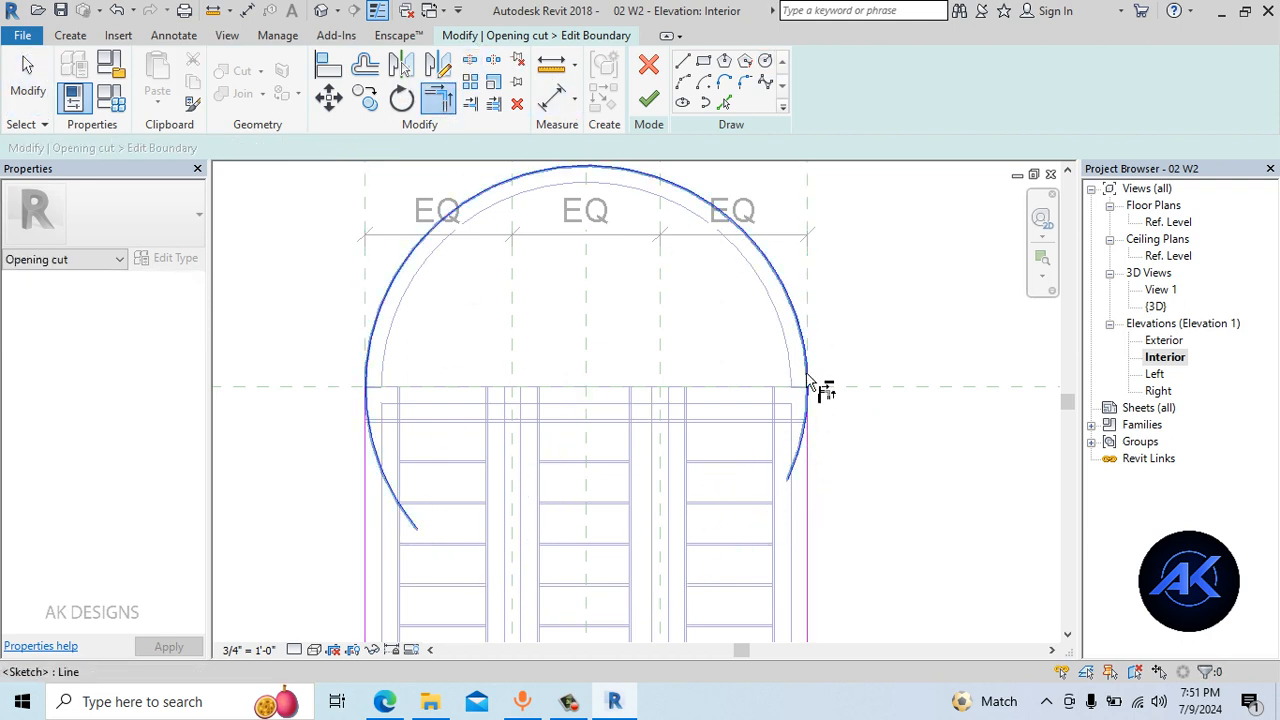
click(806, 430)
click(370, 338)
click(366, 420)
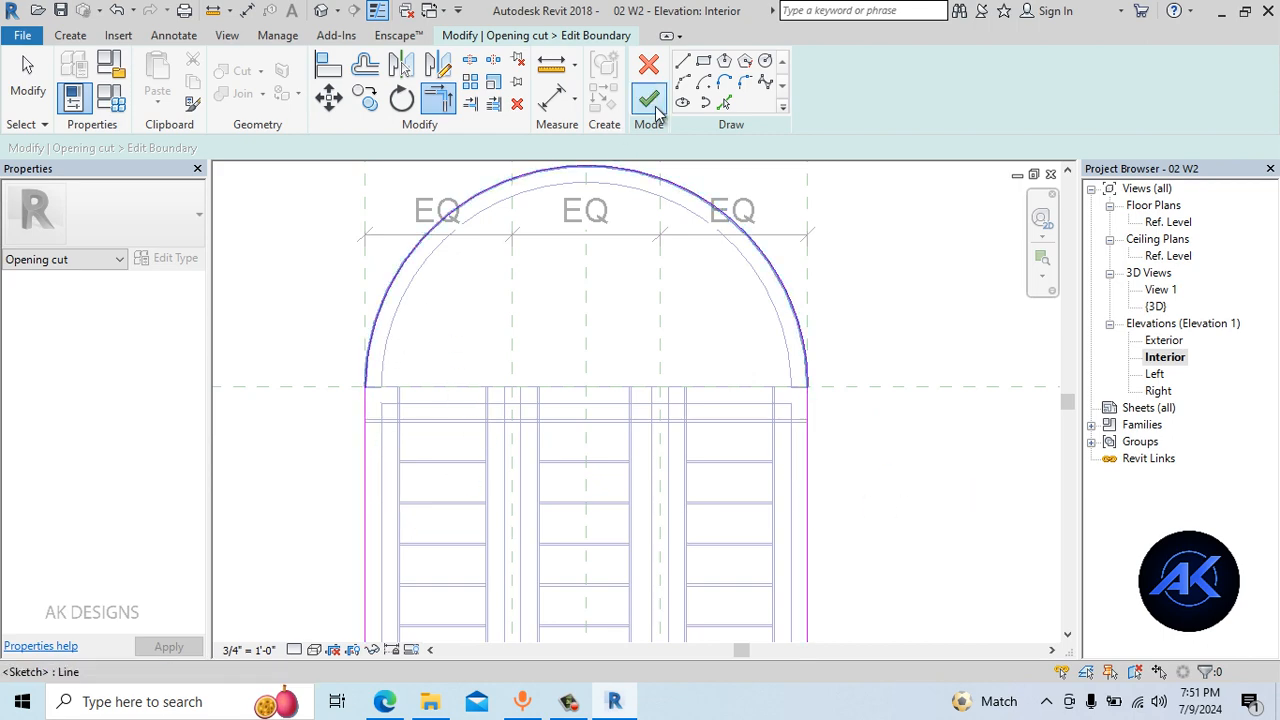
click(649, 99)
Associate the arched sweep's material with the 01 Window Frame parameter in the 3D view and check the arch from the back
click(321, 10)
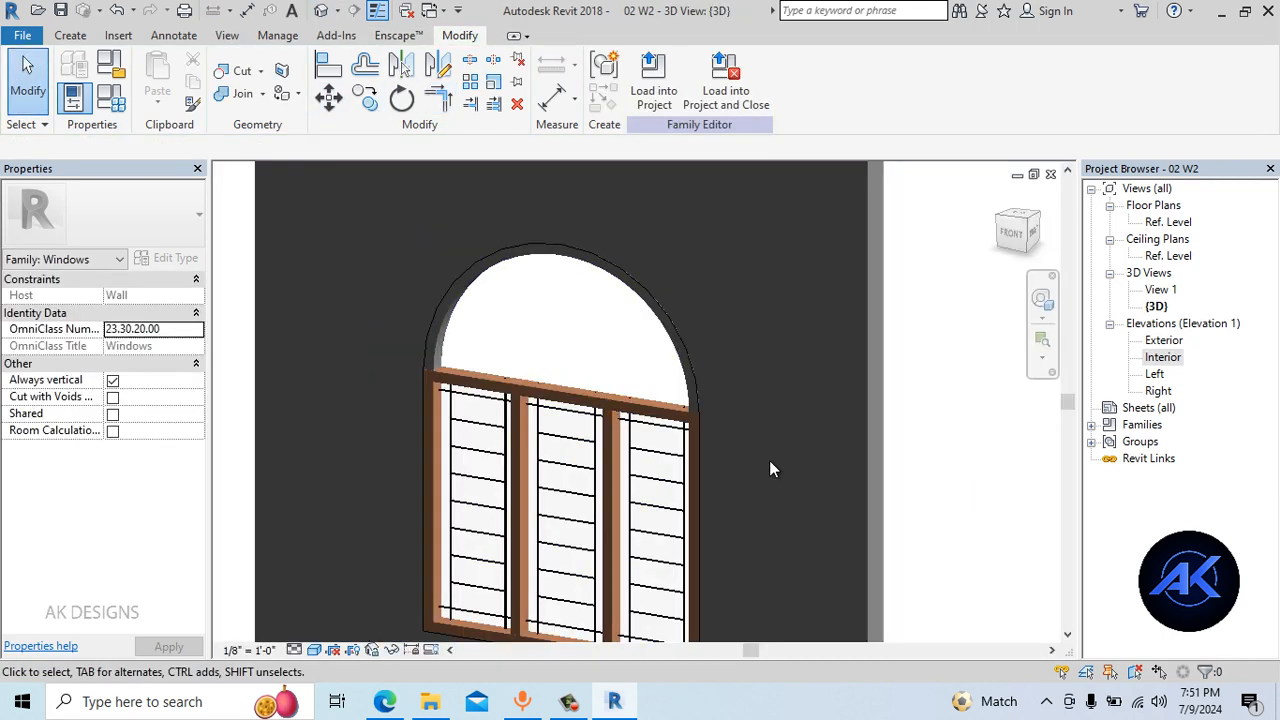
shift+middle_drag(769, 460, 557, 358)
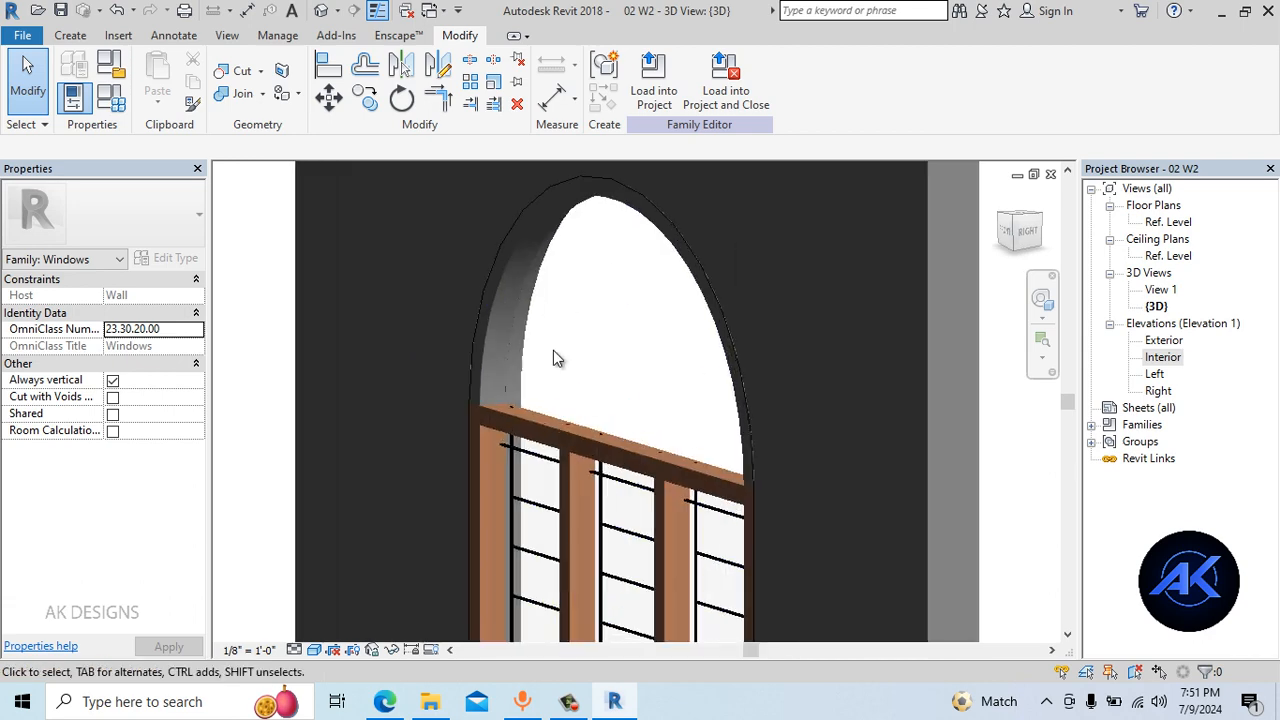
scroll(530, 352, up, 2)
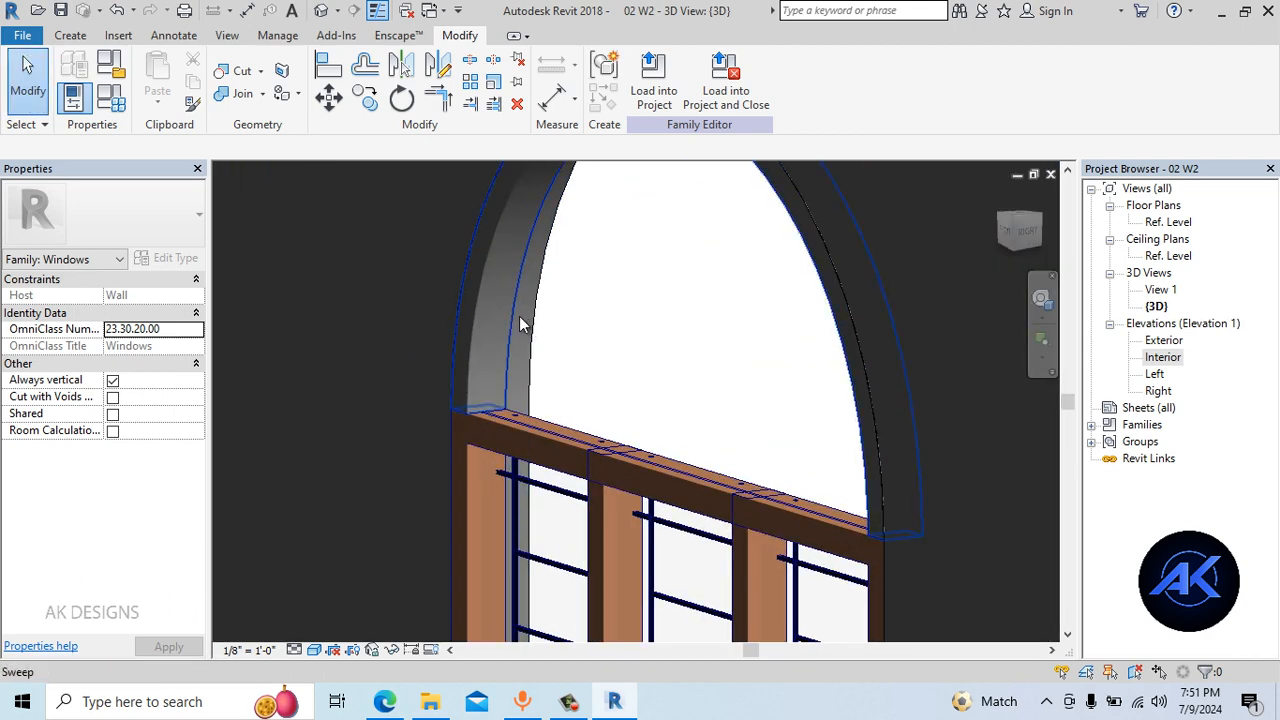
click(520, 323)
click(201, 380)
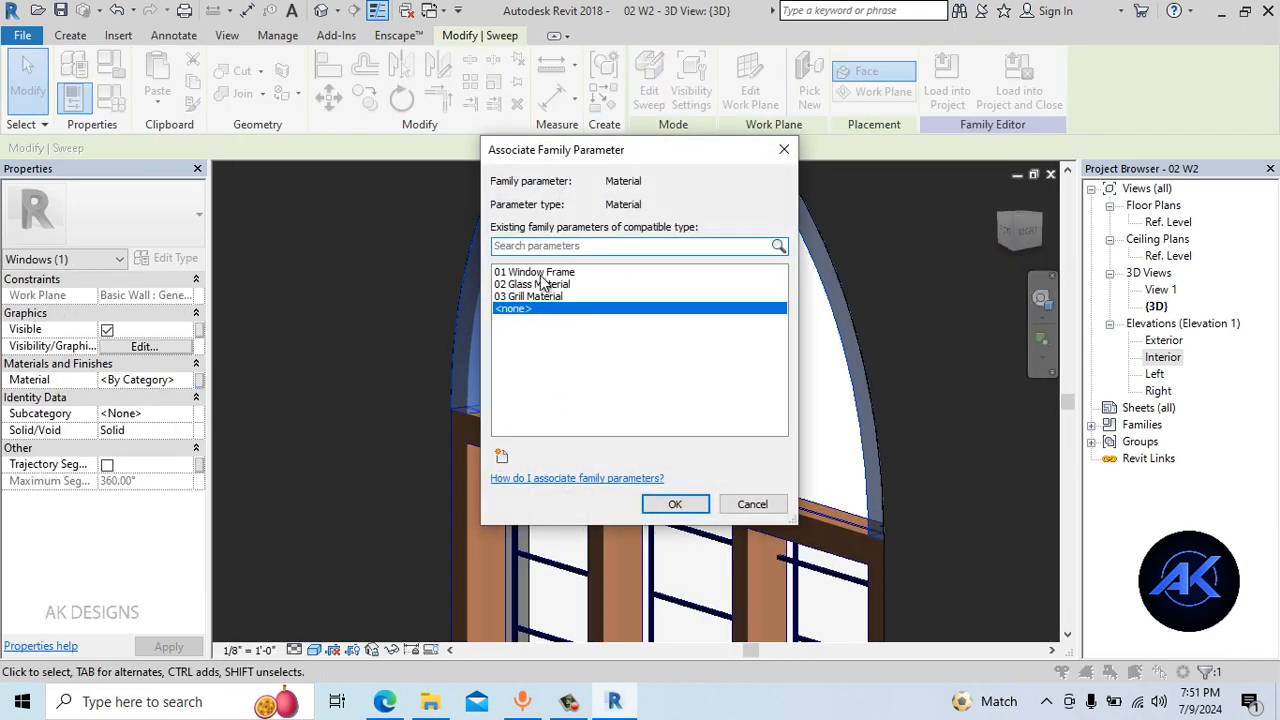
click(541, 273)
click(672, 504)
click(627, 345)
scroll(627, 346, down, 3)
shift+middle_drag(786, 496, 490, 486)
scroll(781, 425, up, 2)
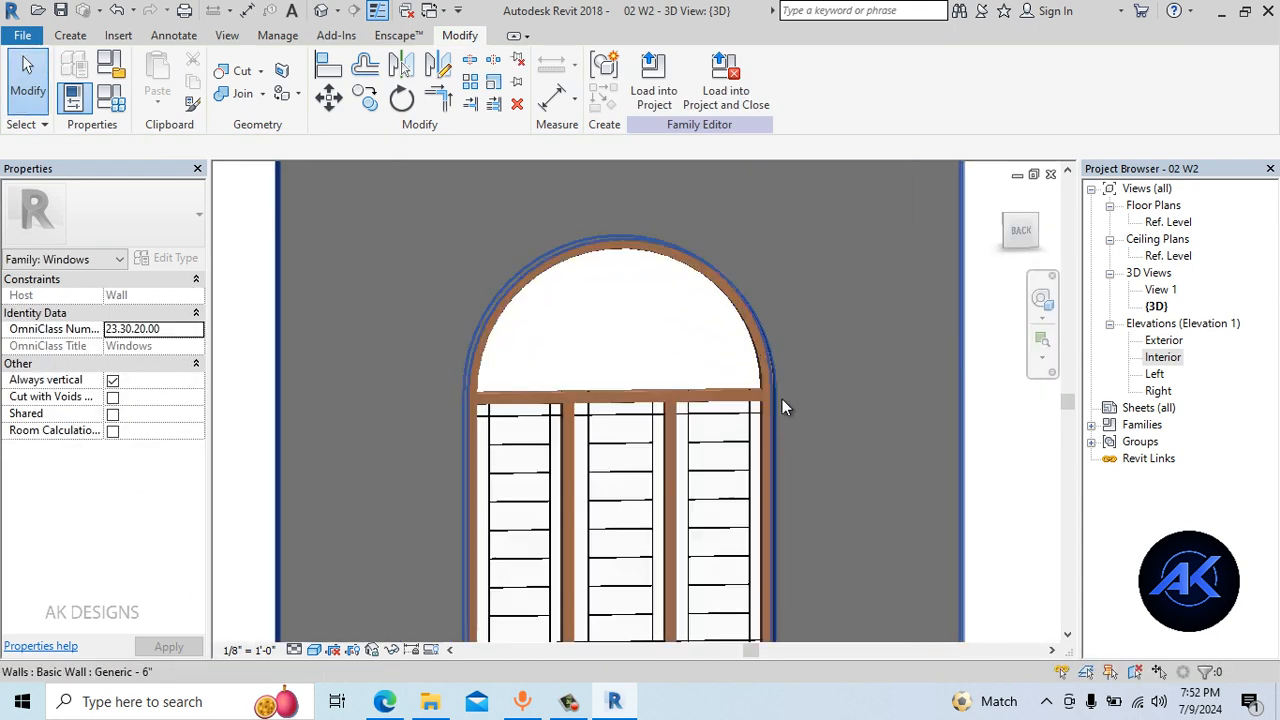
middle_drag(782, 399, 744, 470)
scroll(669, 438, up, 2)
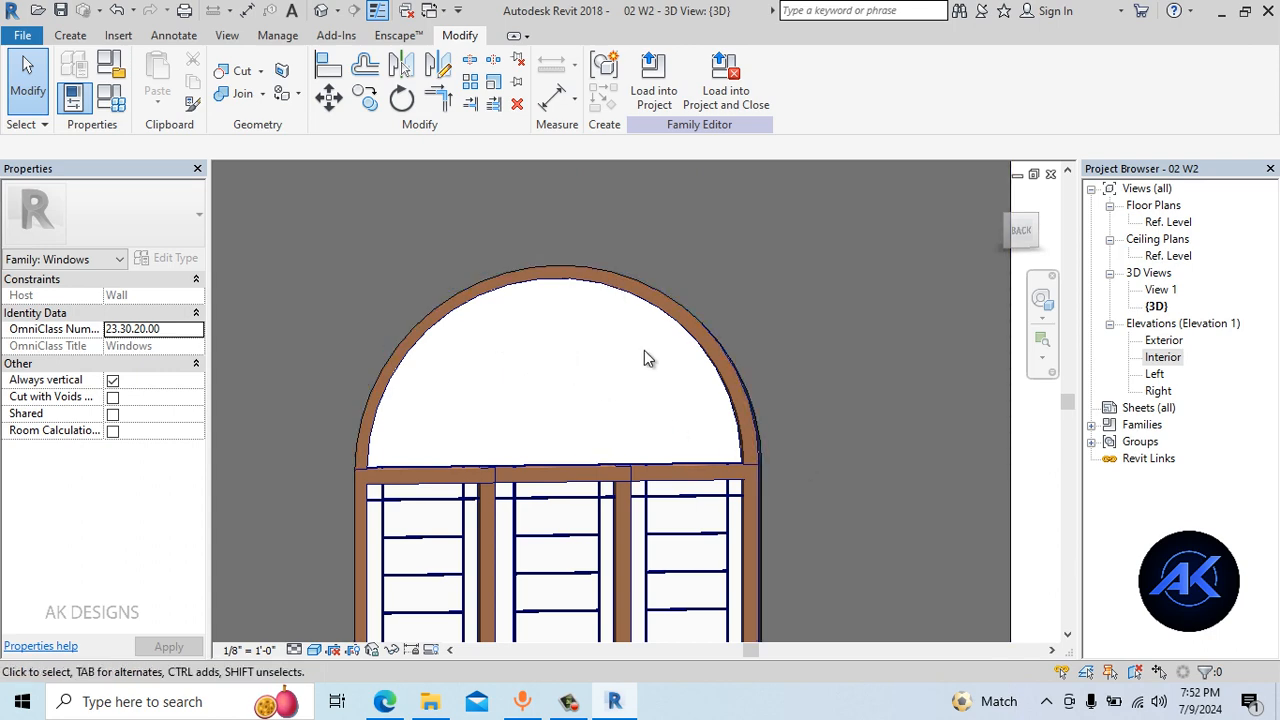
Start a new sweep in the Interior elevation with Basic Wall : Generic - 6" as its work plane
double_click(1163, 357)
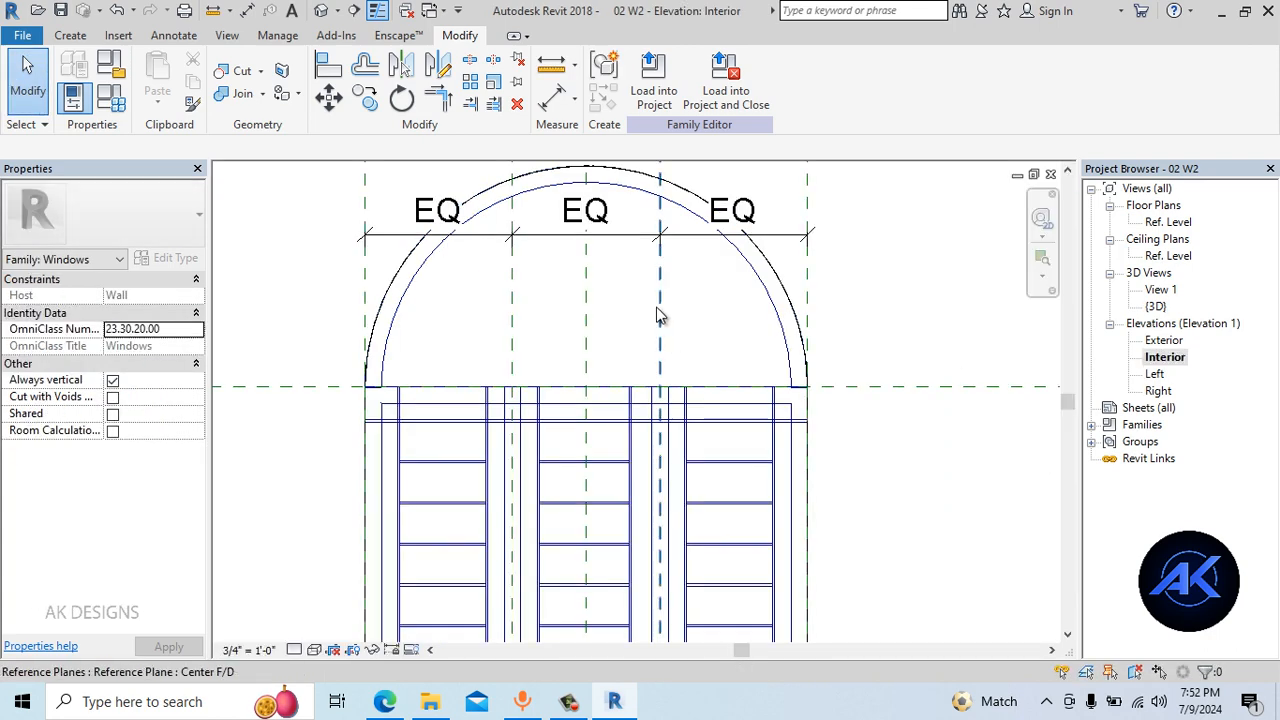
click(745, 272)
click(70, 35)
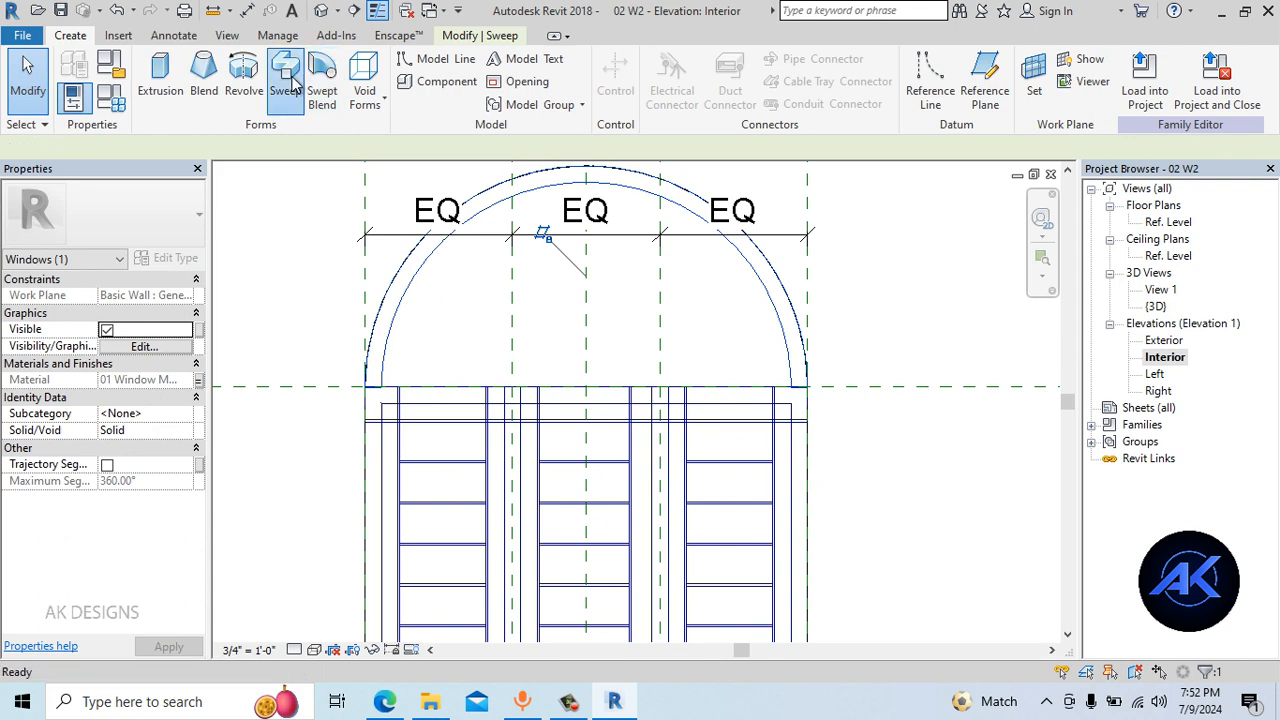
click(285, 75)
click(689, 78)
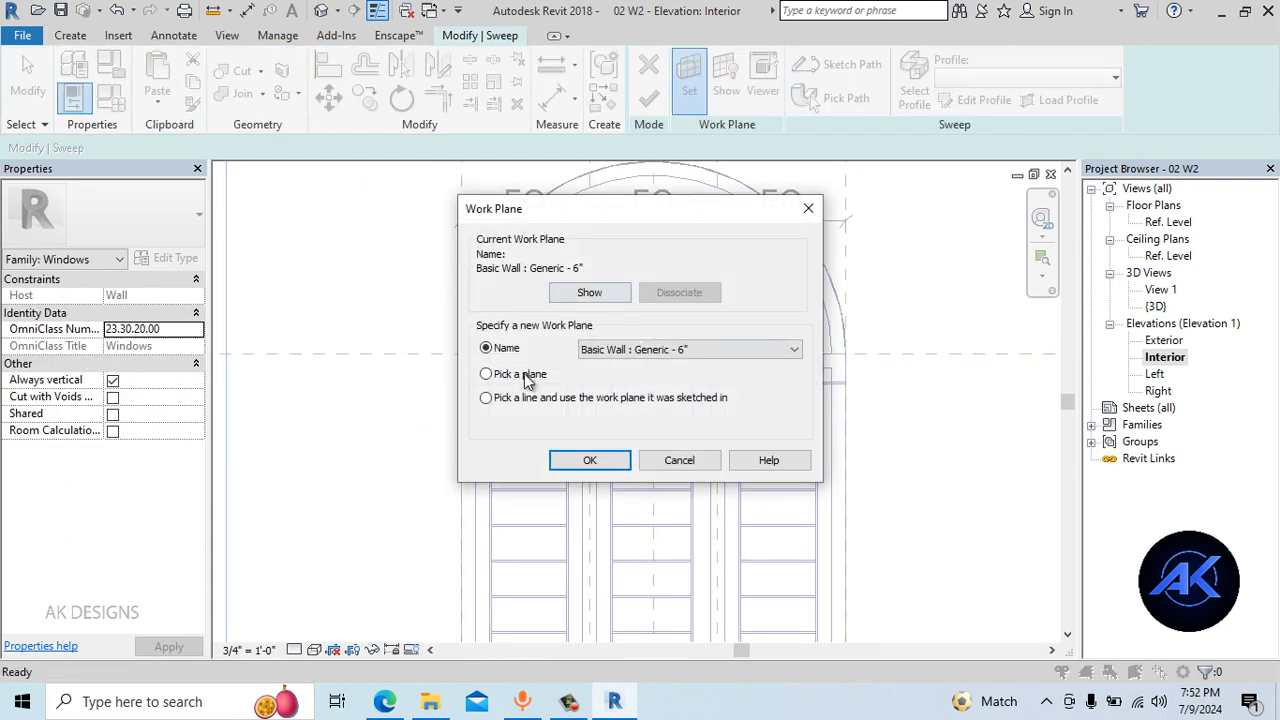
click(589, 462)
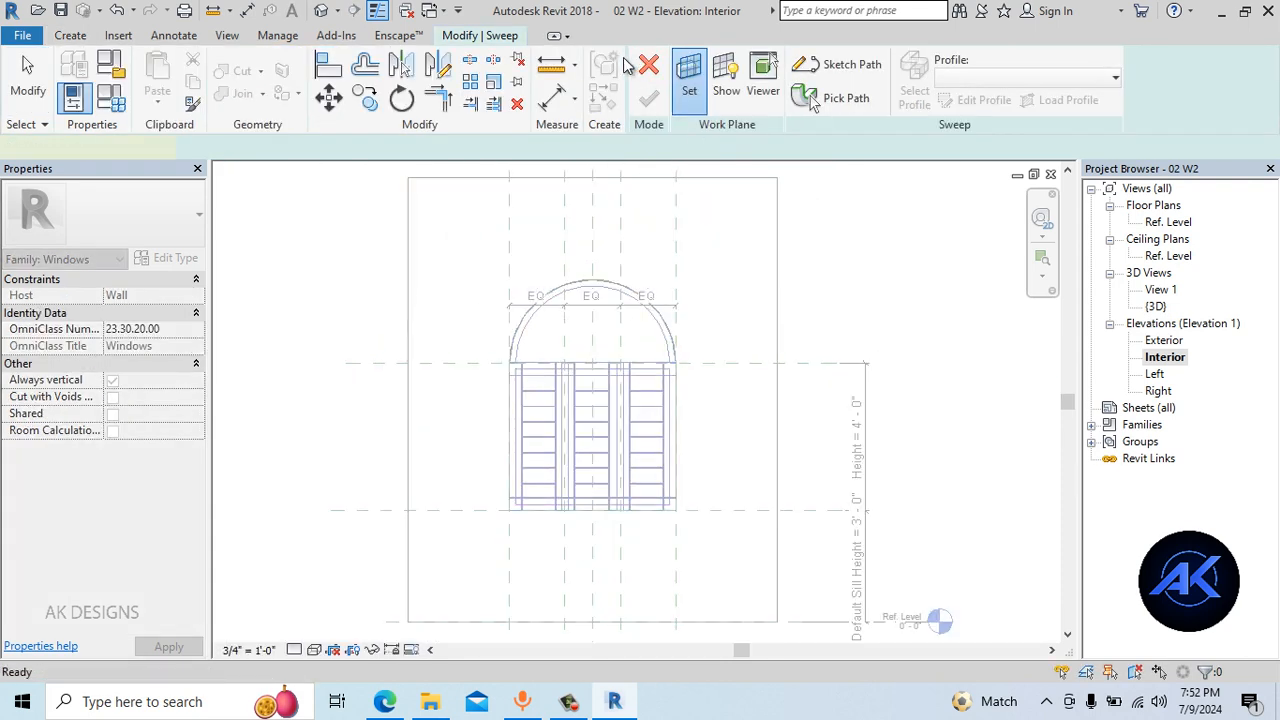
Sketch a 9" radius circle as the sweep path, centred where the window's centreline meets the top reference plane
click(812, 64)
click(483, 37)
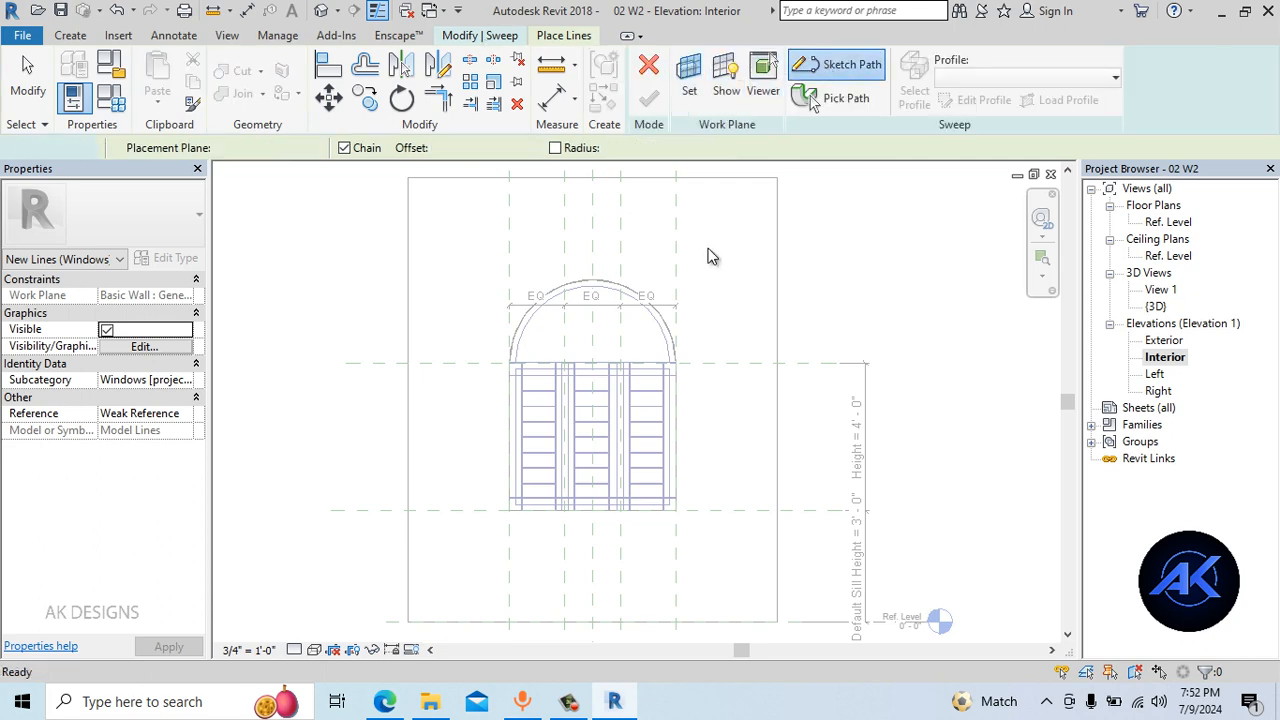
click(826, 64)
scroll(643, 363, up, 5)
click(766, 64)
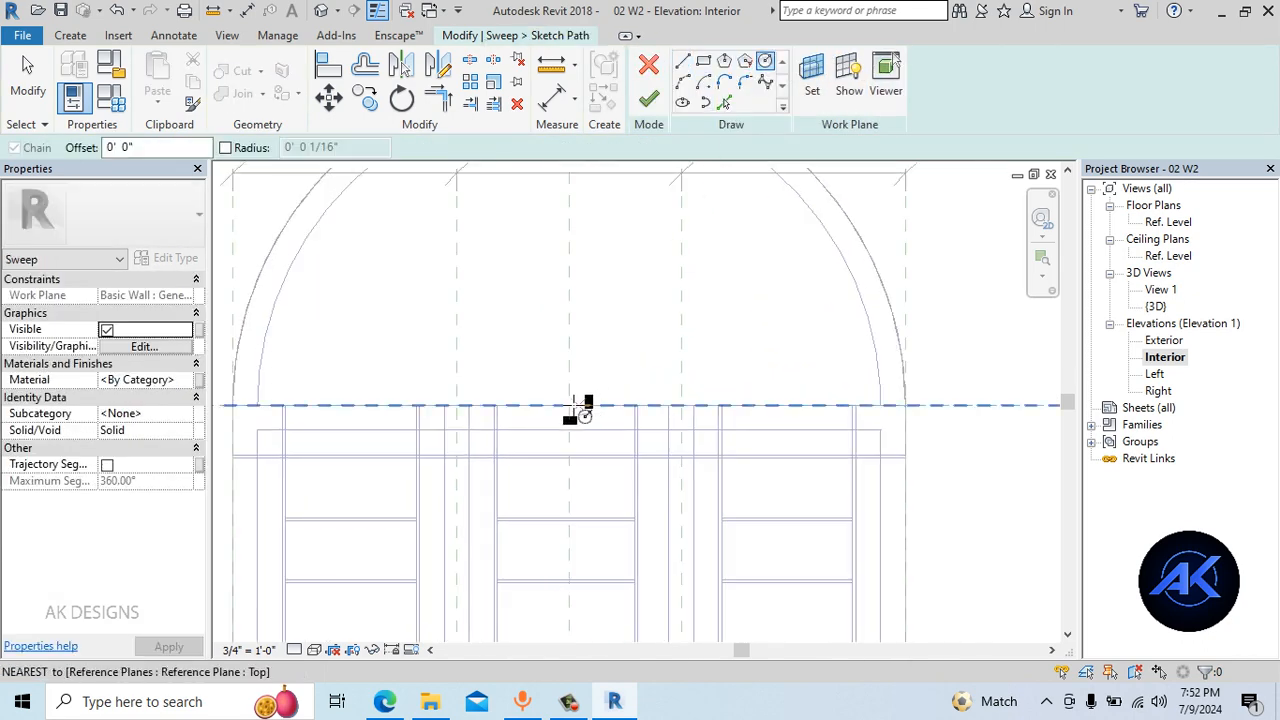
click(537, 404)
scroll(455, 402, up, 3)
click(484, 404)
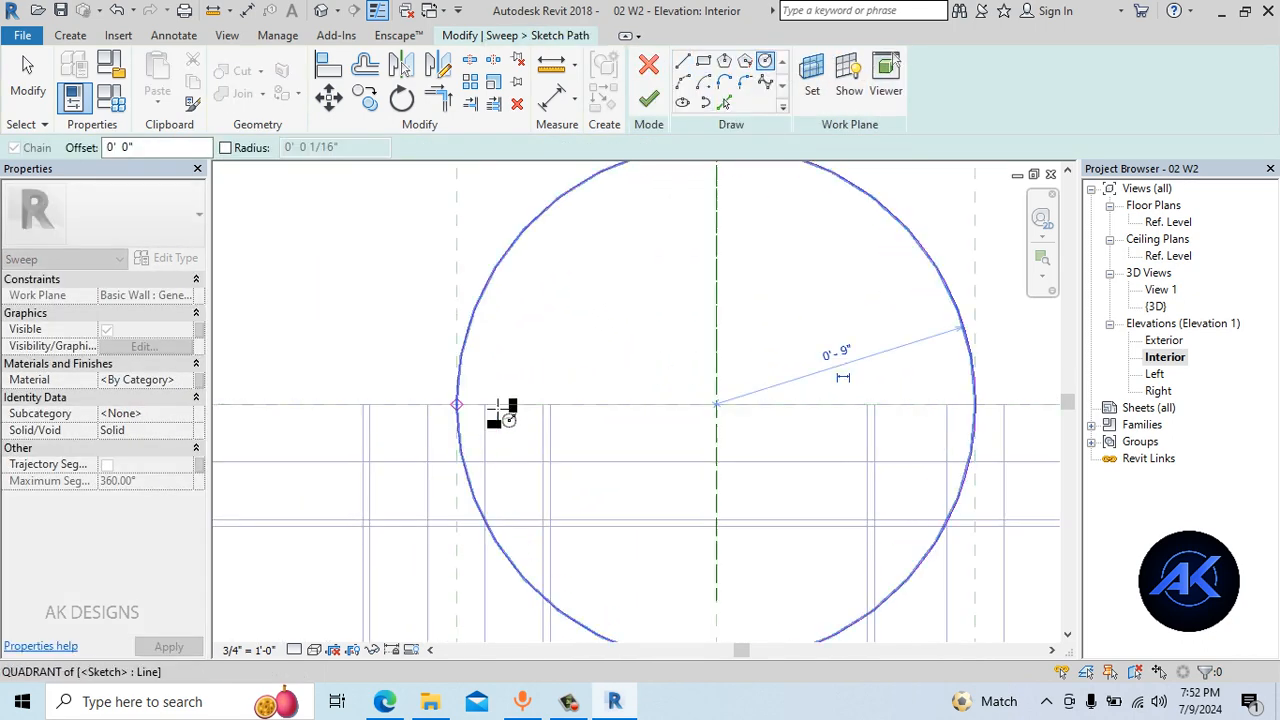
scroll(560, 365, down, 3)
scroll(546, 372, up, 3)
key(Escape)
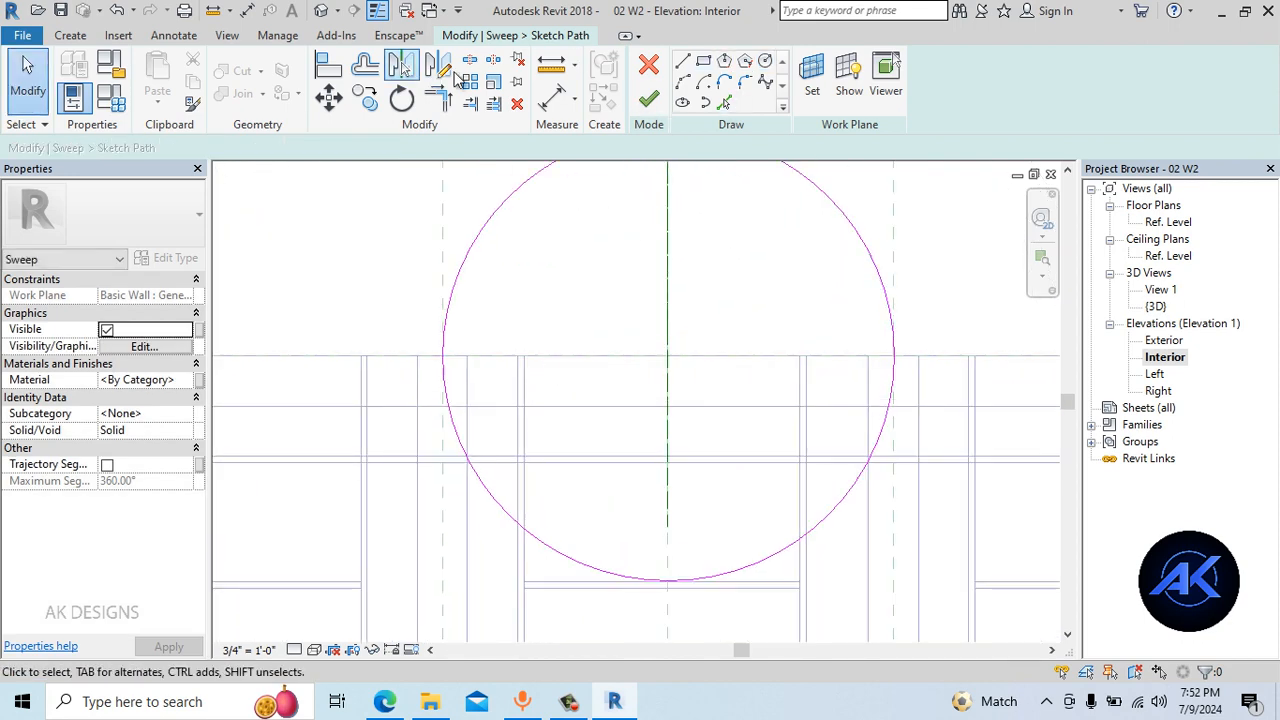
Split the path circle on both sides near the top reference plane and delete its lower part
click(470, 62)
scroll(457, 331, up, 5)
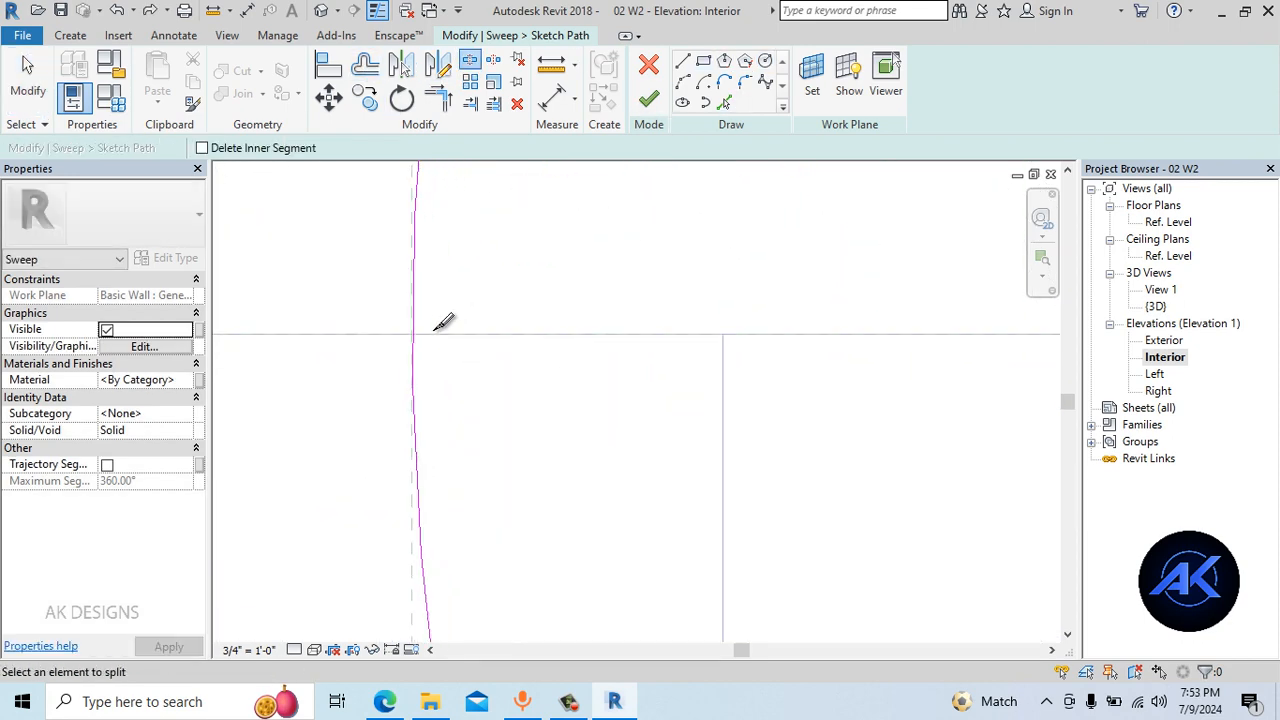
scroll(617, 366, down, 4)
scroll(694, 357, up, 4)
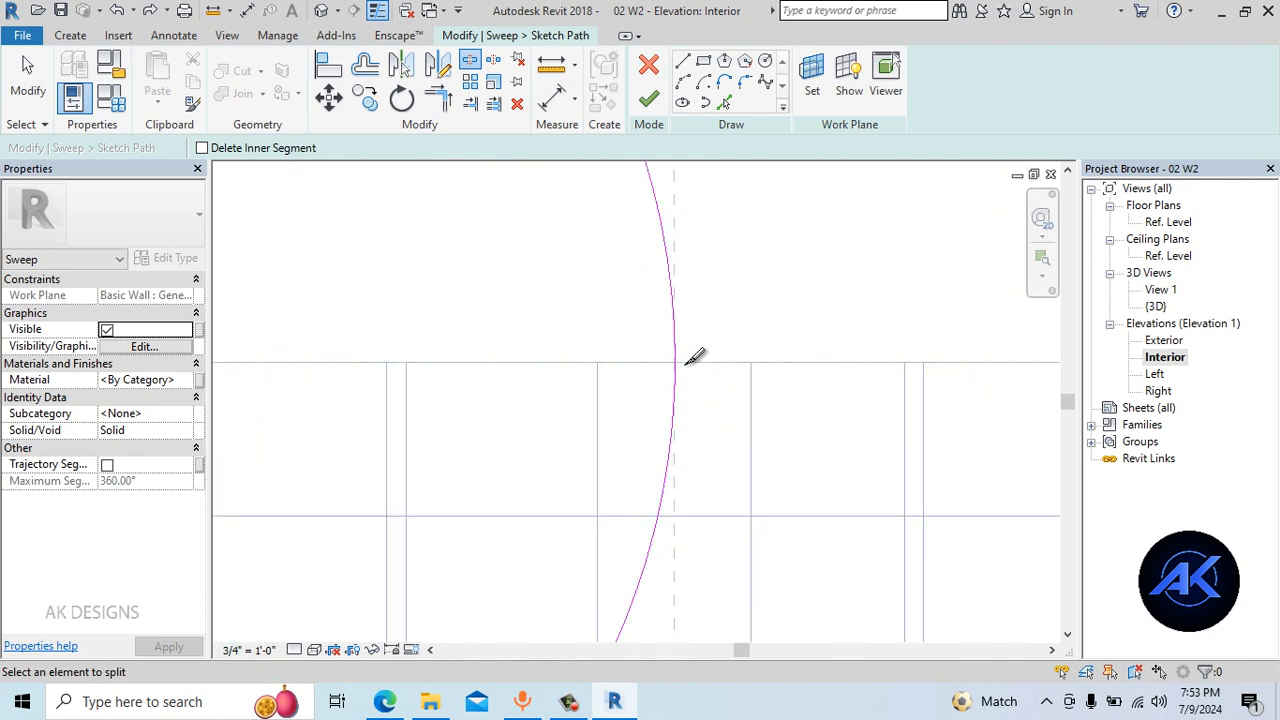
click(683, 358)
scroll(712, 370, down, 4)
key(Escape)
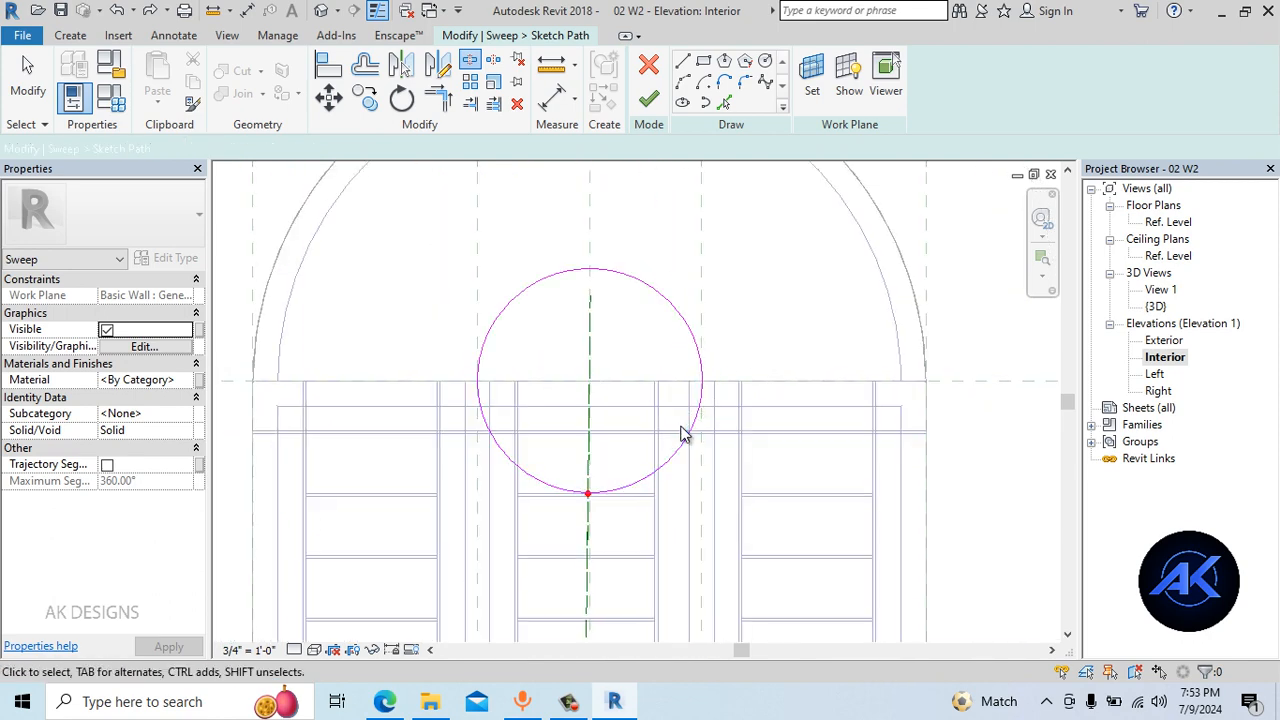
click(694, 433)
key(Delete)
Delete the short leftover arc segment below the top reference plane and finish the semicircular path
scroll(697, 387, up, 3)
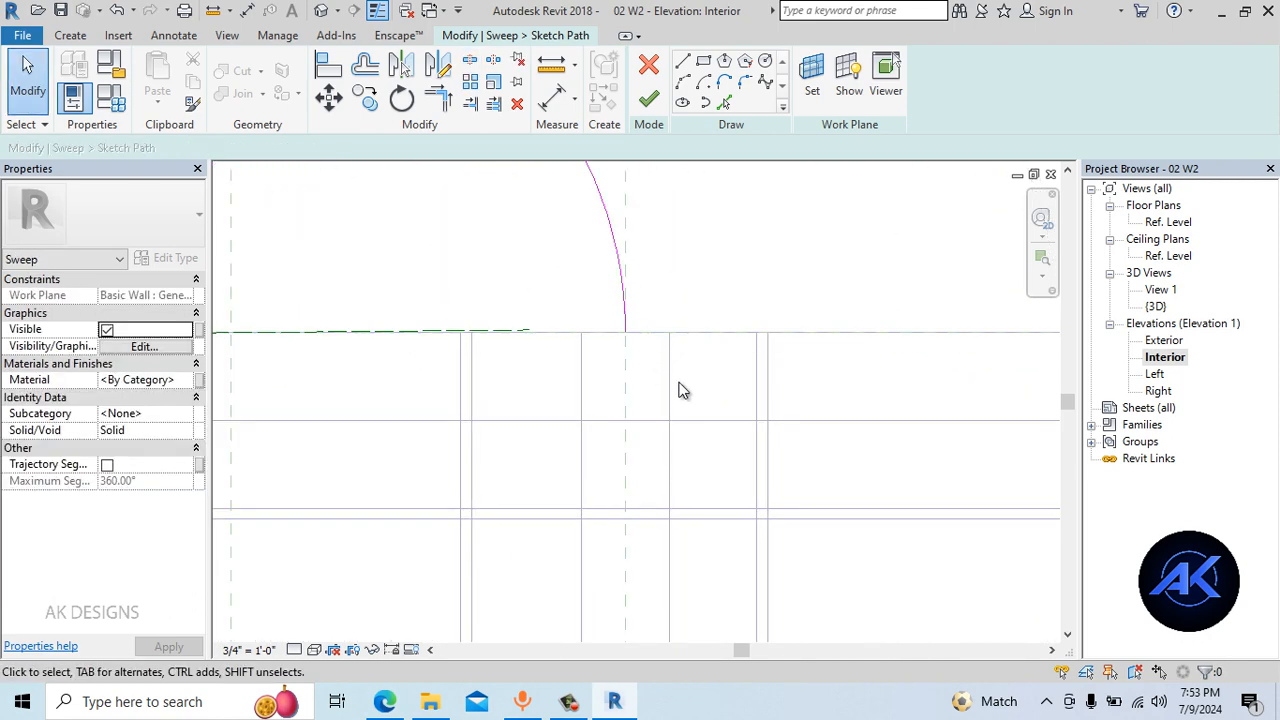
scroll(677, 389, down, 4)
scroll(478, 355, up, 4)
click(514, 338)
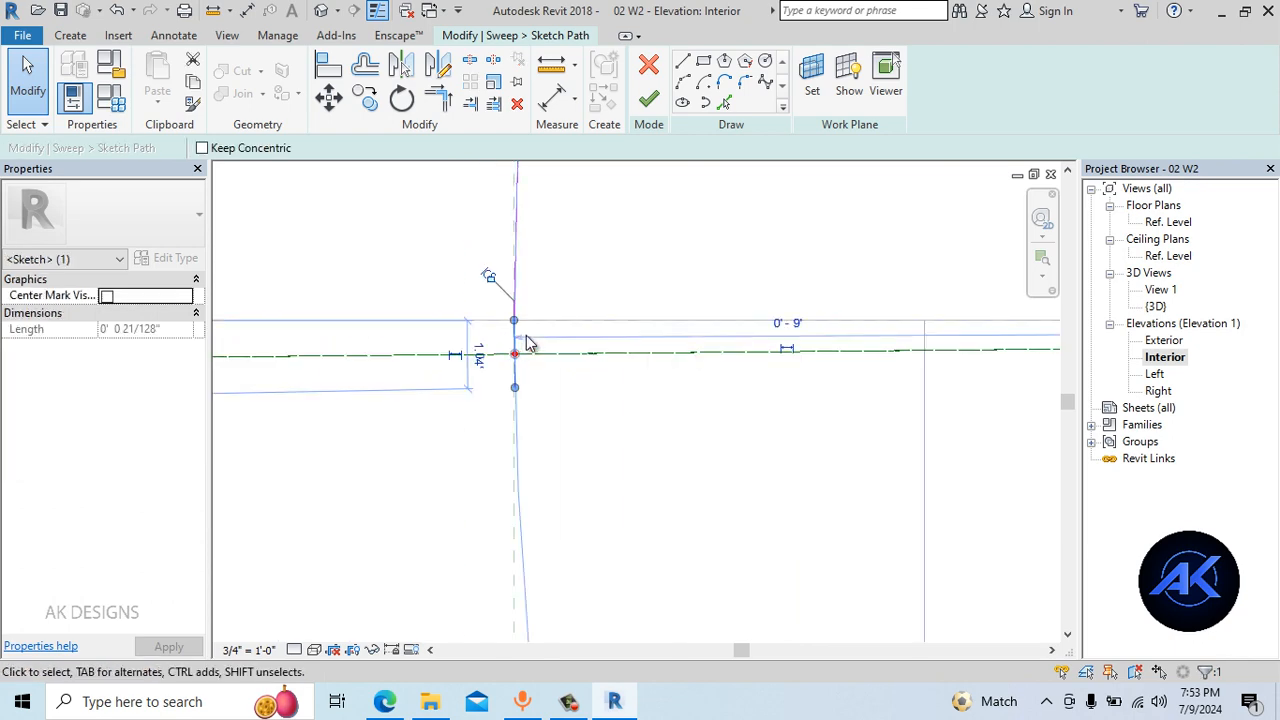
key(Delete)
scroll(583, 365, down, 7)
middle_drag(798, 281, 577, 309)
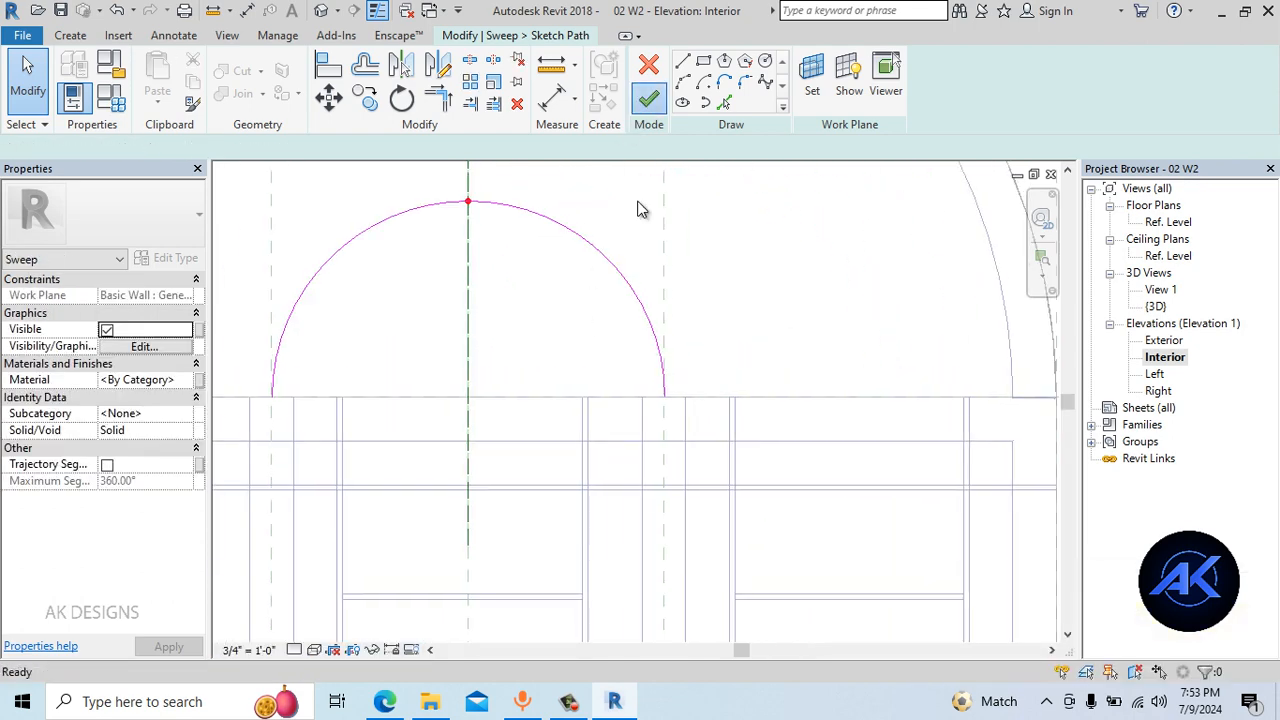
click(648, 97)
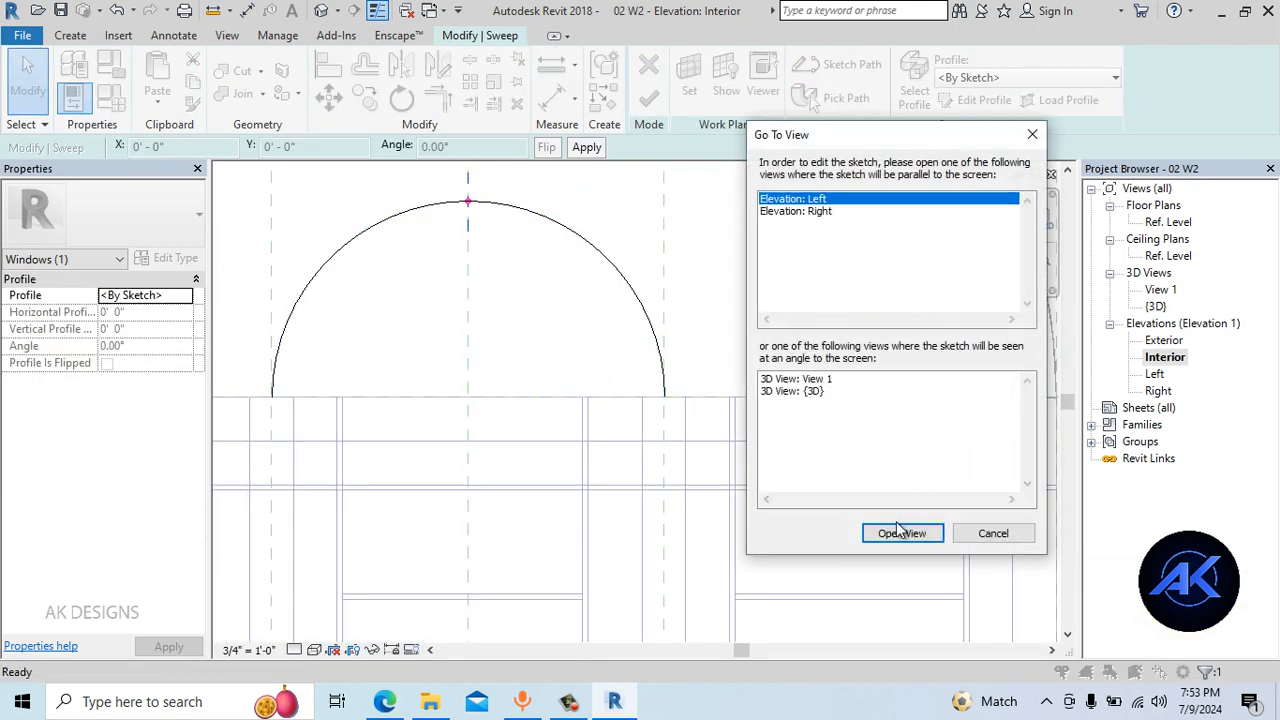
Open the Left elevation for the sweep profile and draw a 1" vertical line up from the path point
click(901, 533)
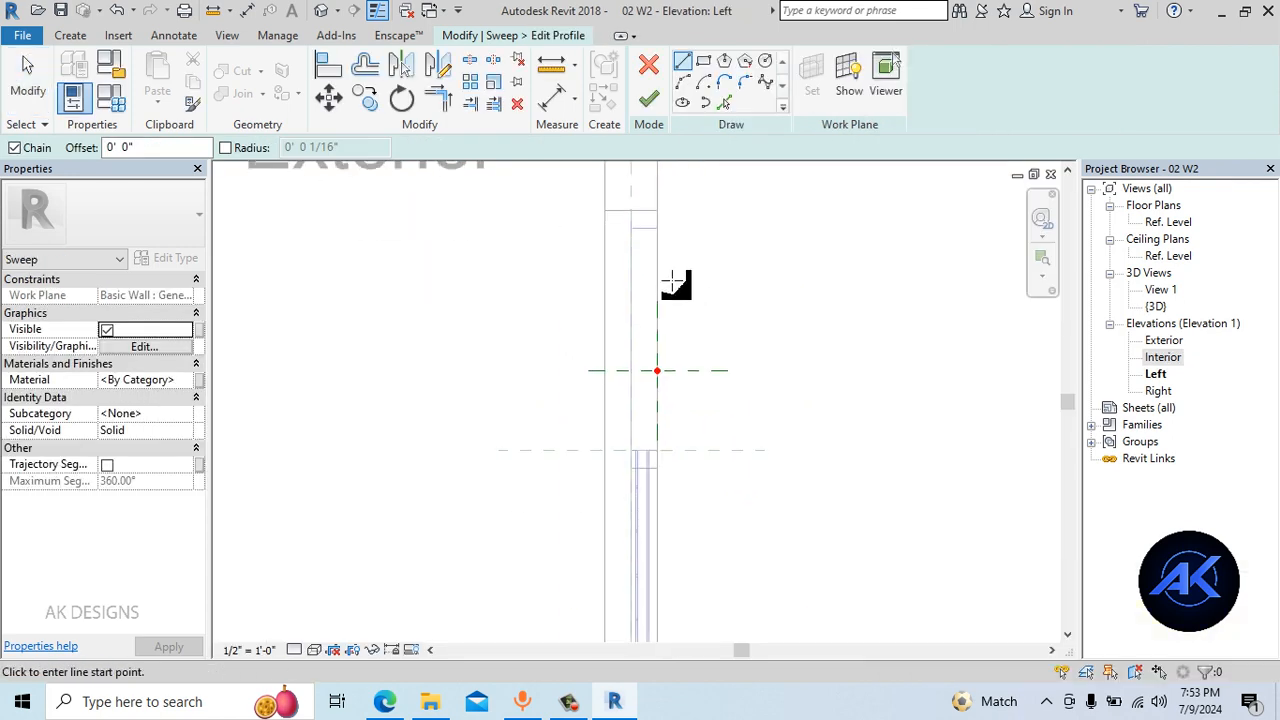
scroll(653, 310, up, 4)
middle_drag(702, 303, 648, 88)
scroll(628, 230, up, 3)
middle_drag(630, 230, 645, 314)
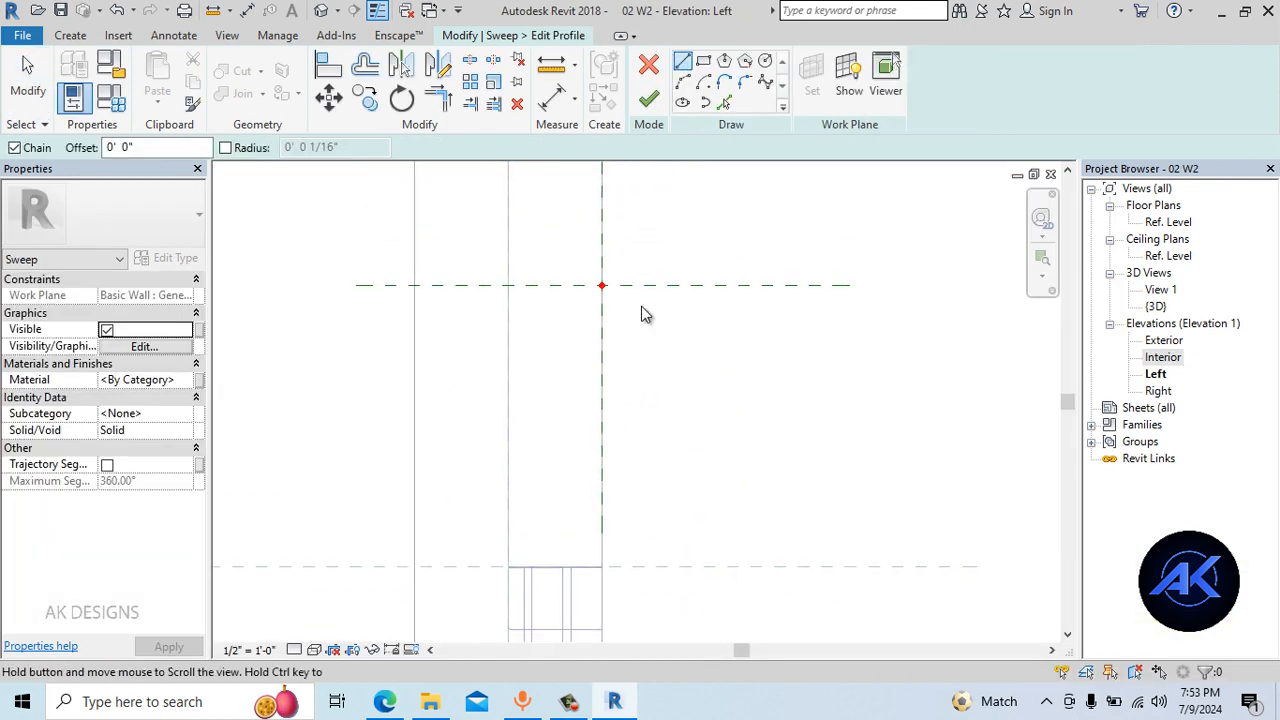
scroll(603, 286, up, 1)
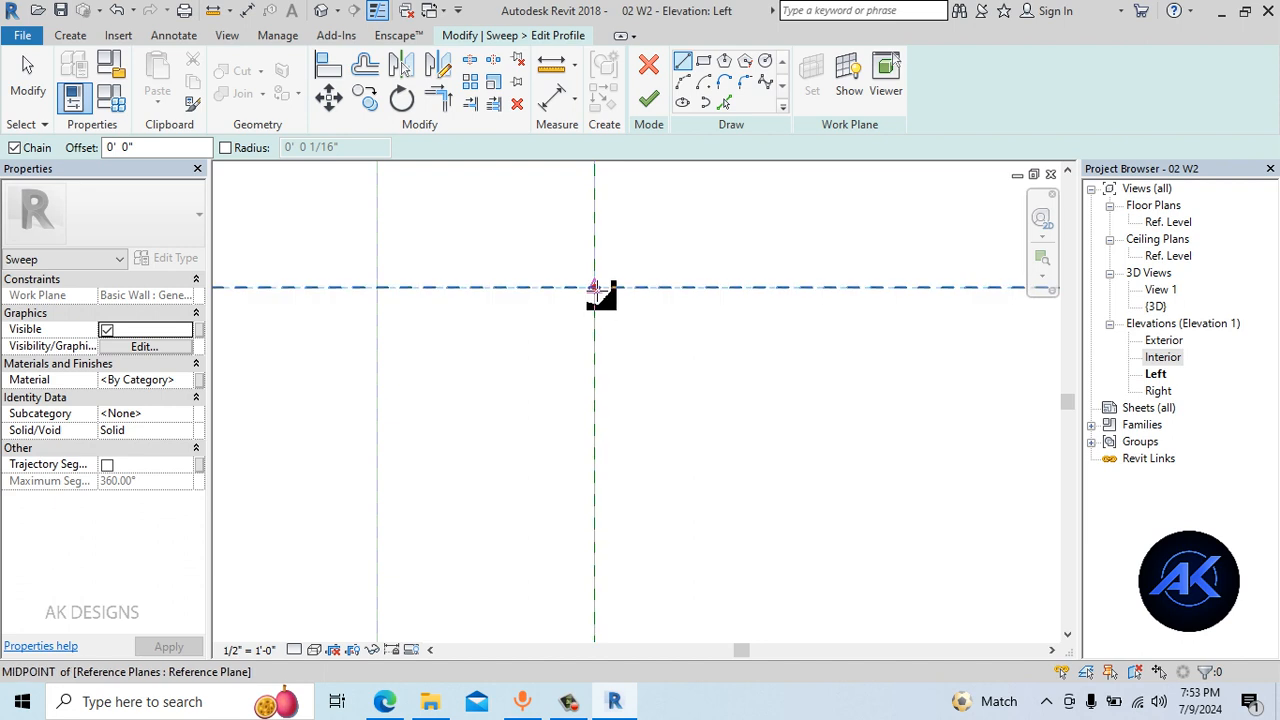
click(594, 287)
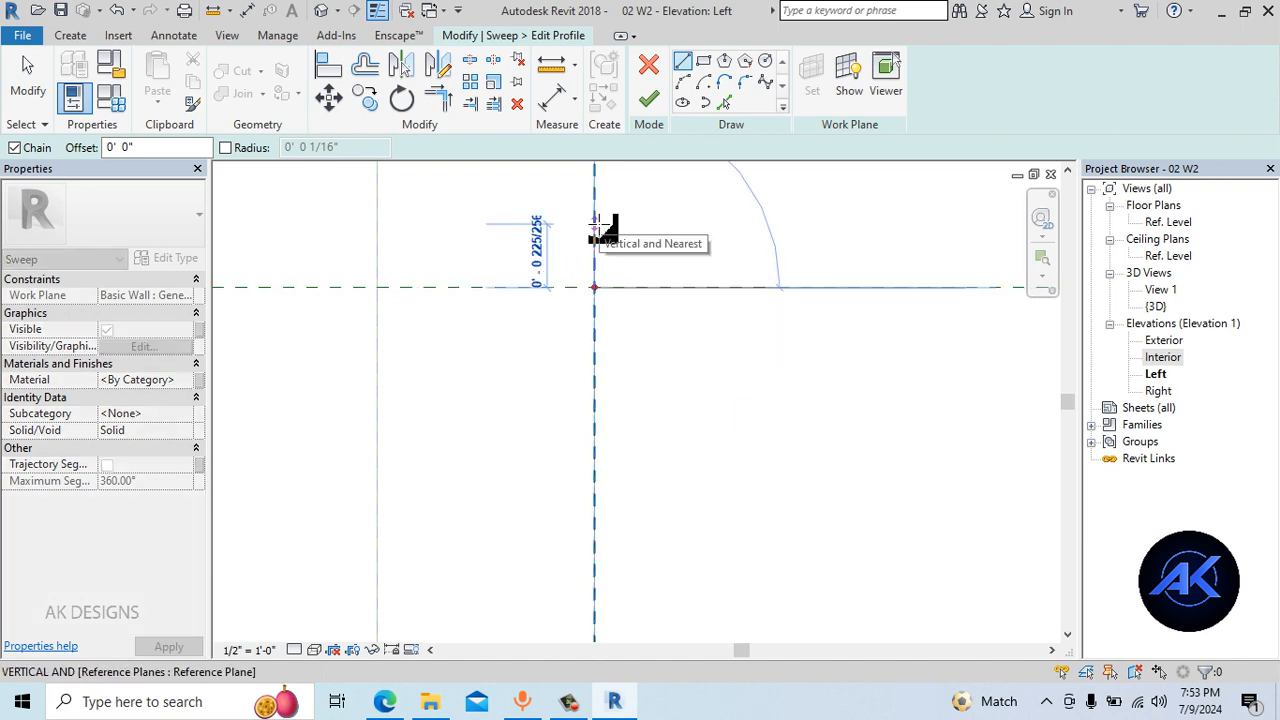
text(16")
key(Return)
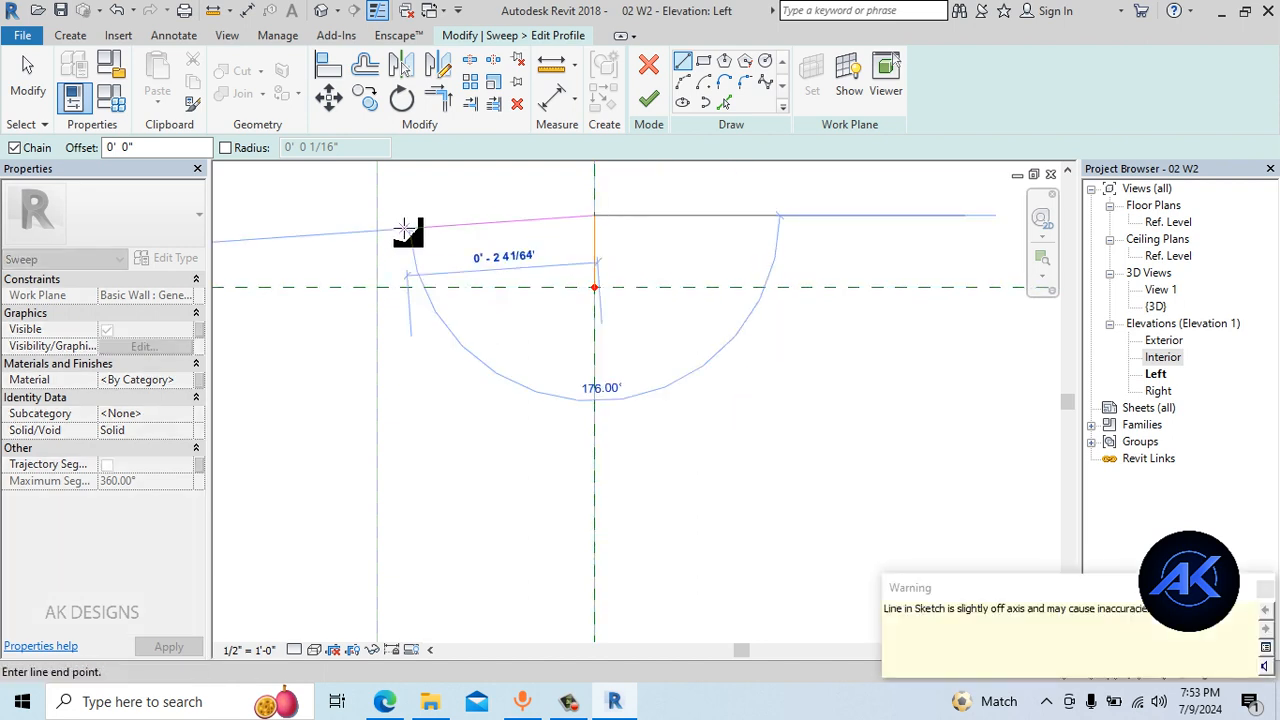
Complete the profile as a closed rectangle 3" deep and 2" high, centred vertically on the path point, and finish the profile
click(377, 215)
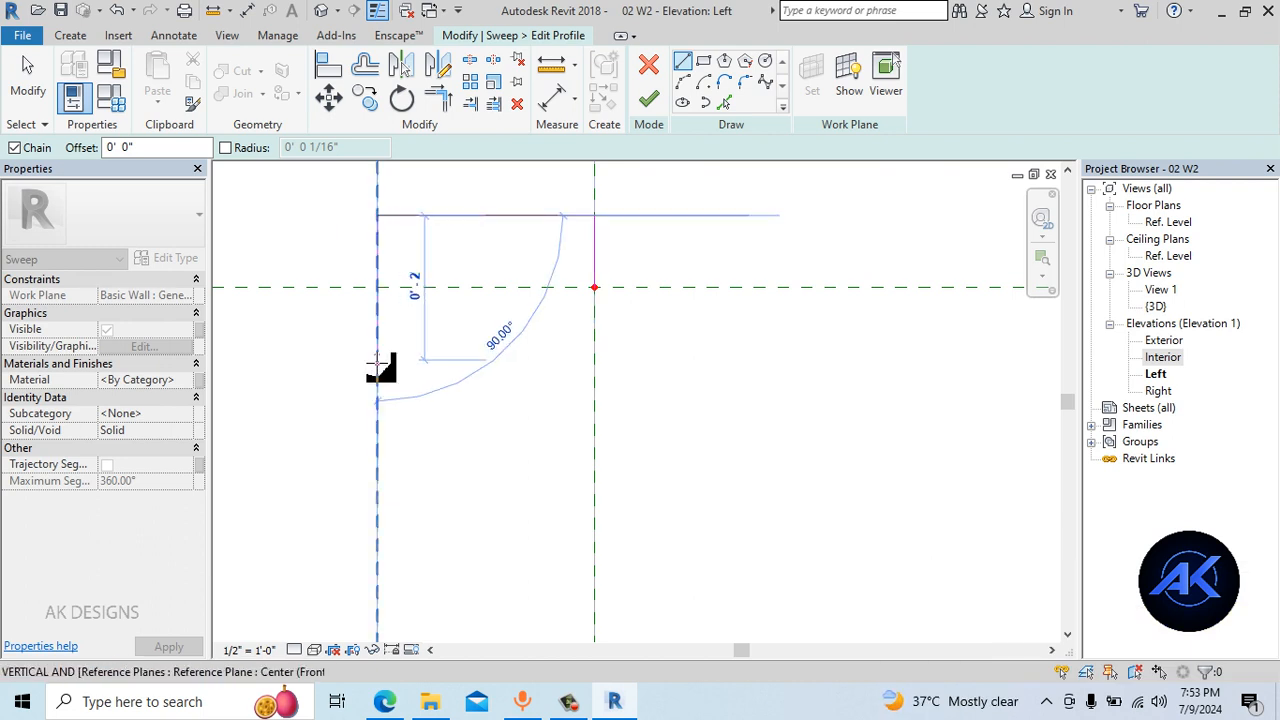
text(")
key(Return)
click(594, 358)
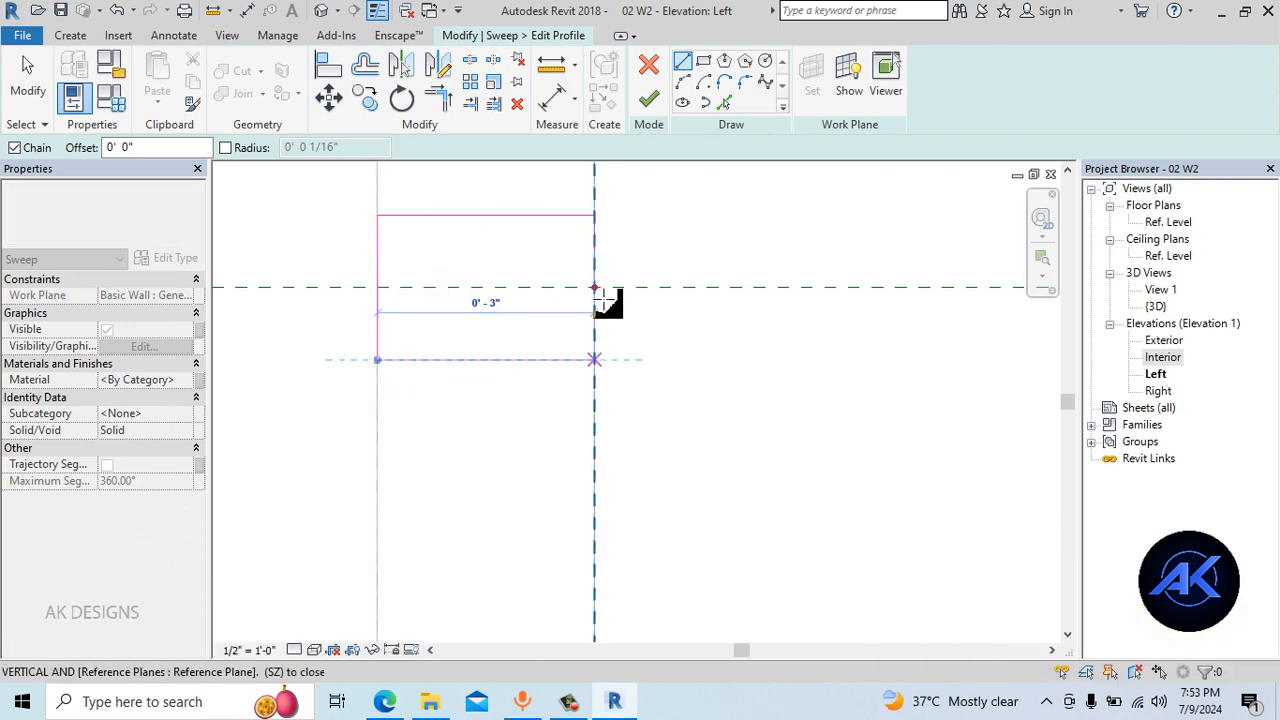
click(598, 287)
click(596, 287)
click(649, 99)
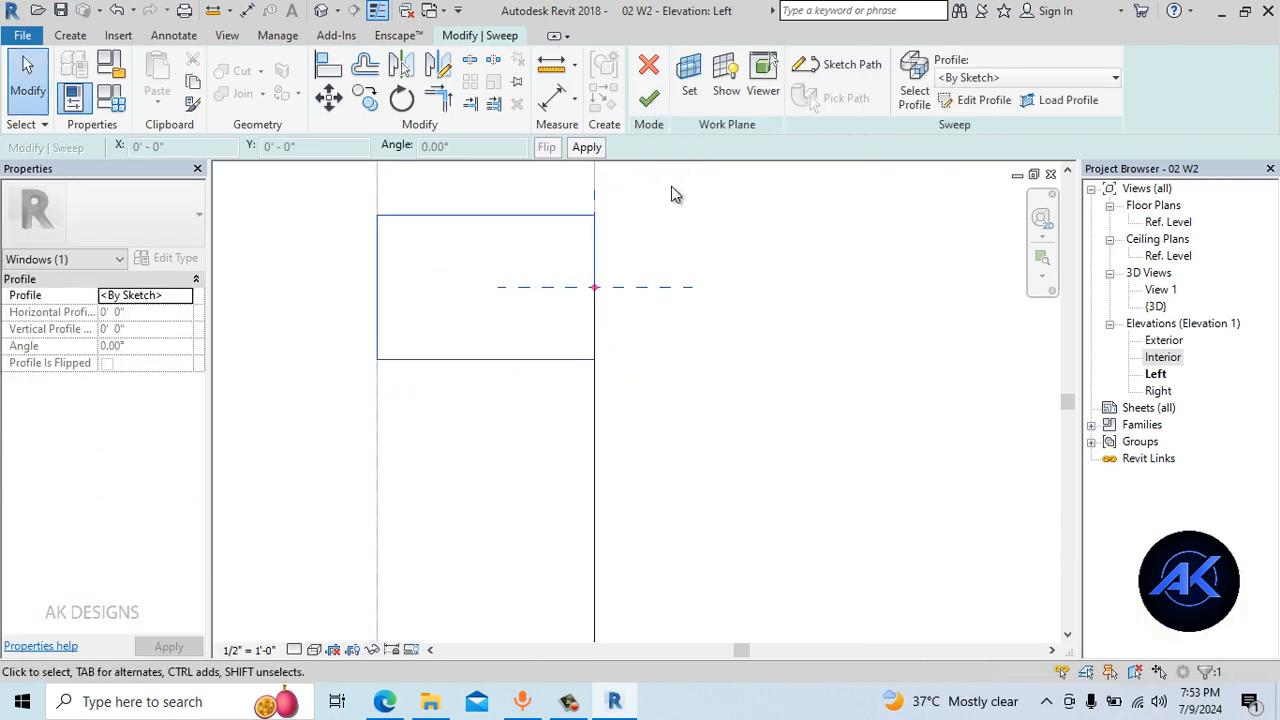
Reopen the profile, round its four corners with 1/16" radius fillets, and finish the inner arch sweep
scroll(364, 202, up, 3)
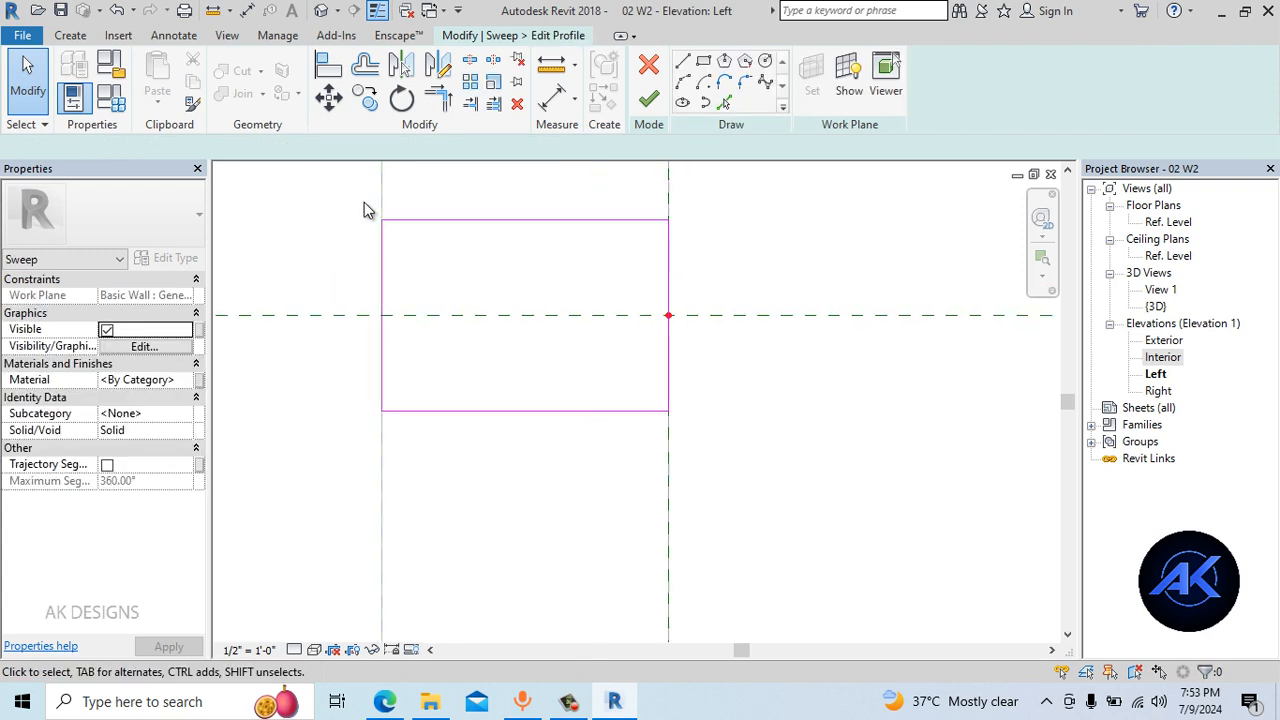
click(67, 148)
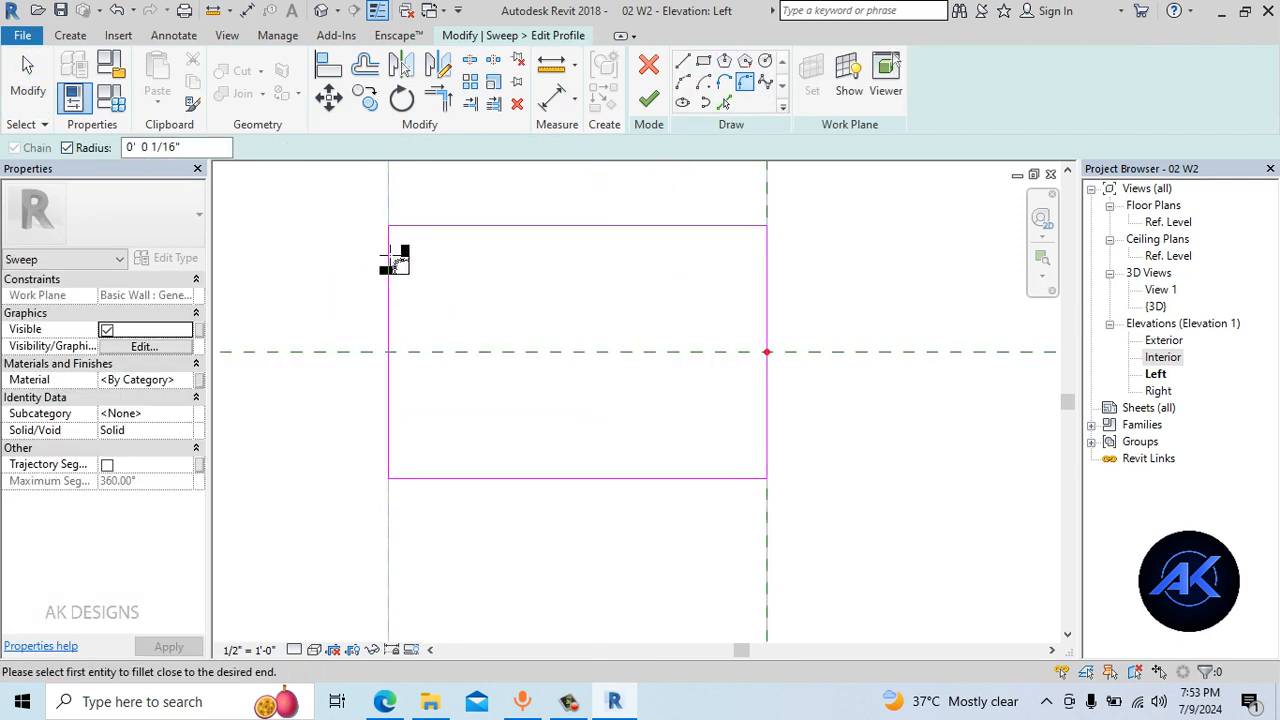
click(411, 225)
click(723, 226)
click(767, 264)
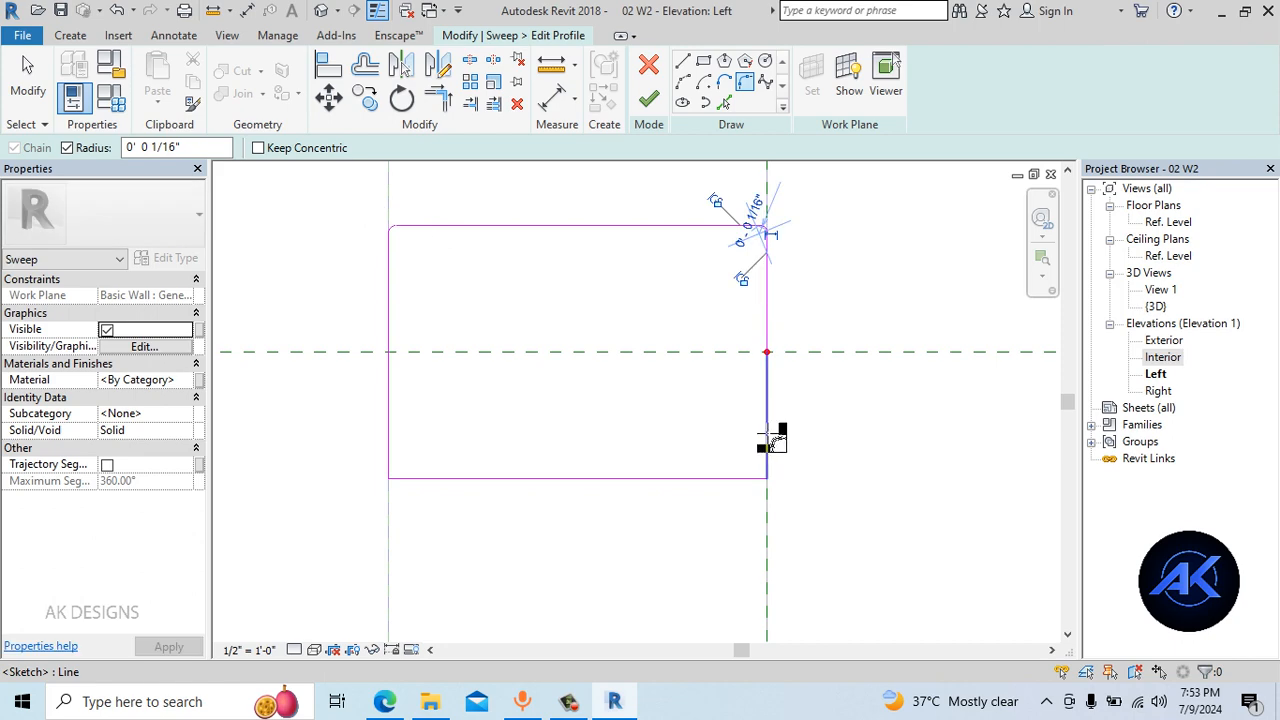
click(748, 479)
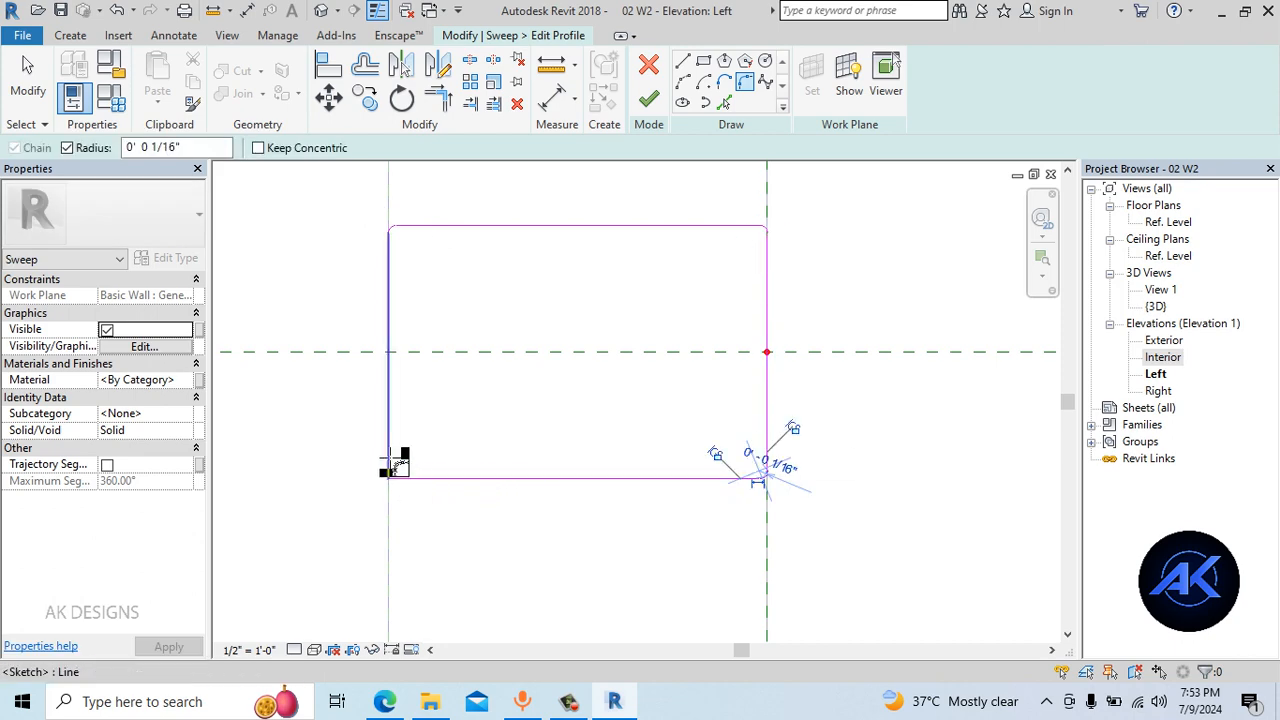
click(648, 99)
click(682, 100)
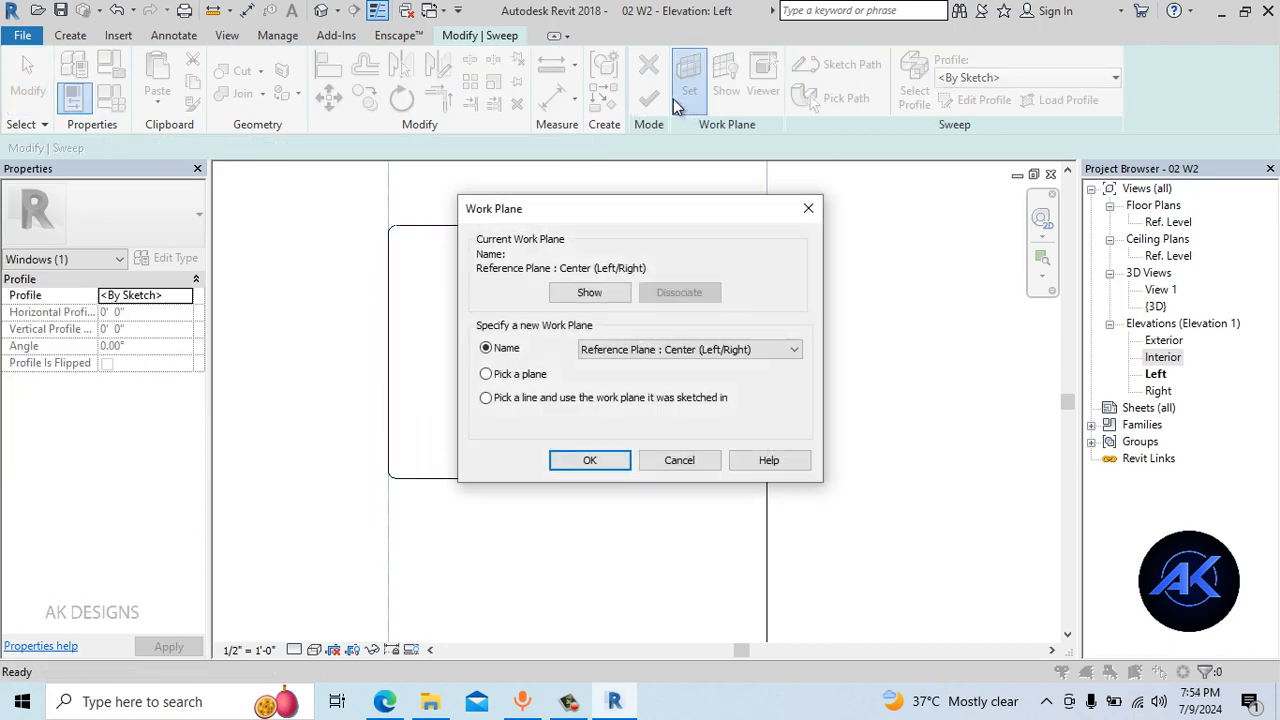
click(648, 99)
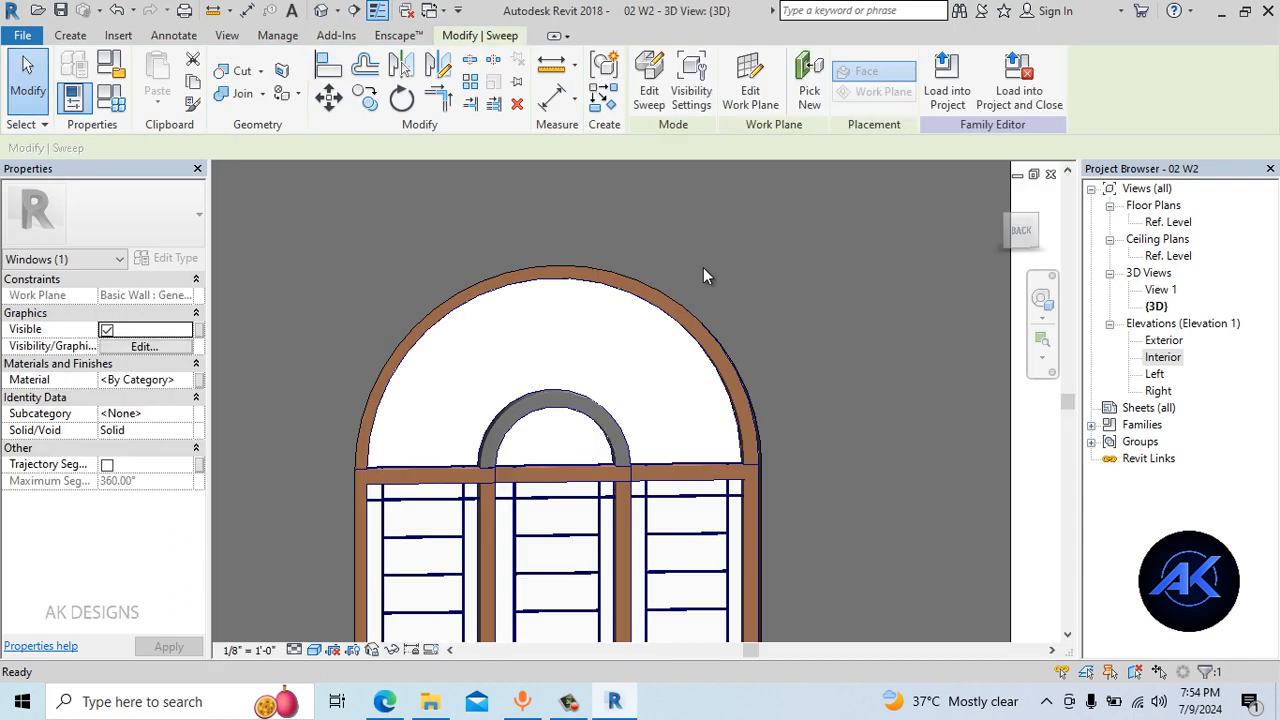
Associate the inner arch sweep's material with the 01 Window Frame family parameter
shift+middle_drag(625, 440, 520, 380)
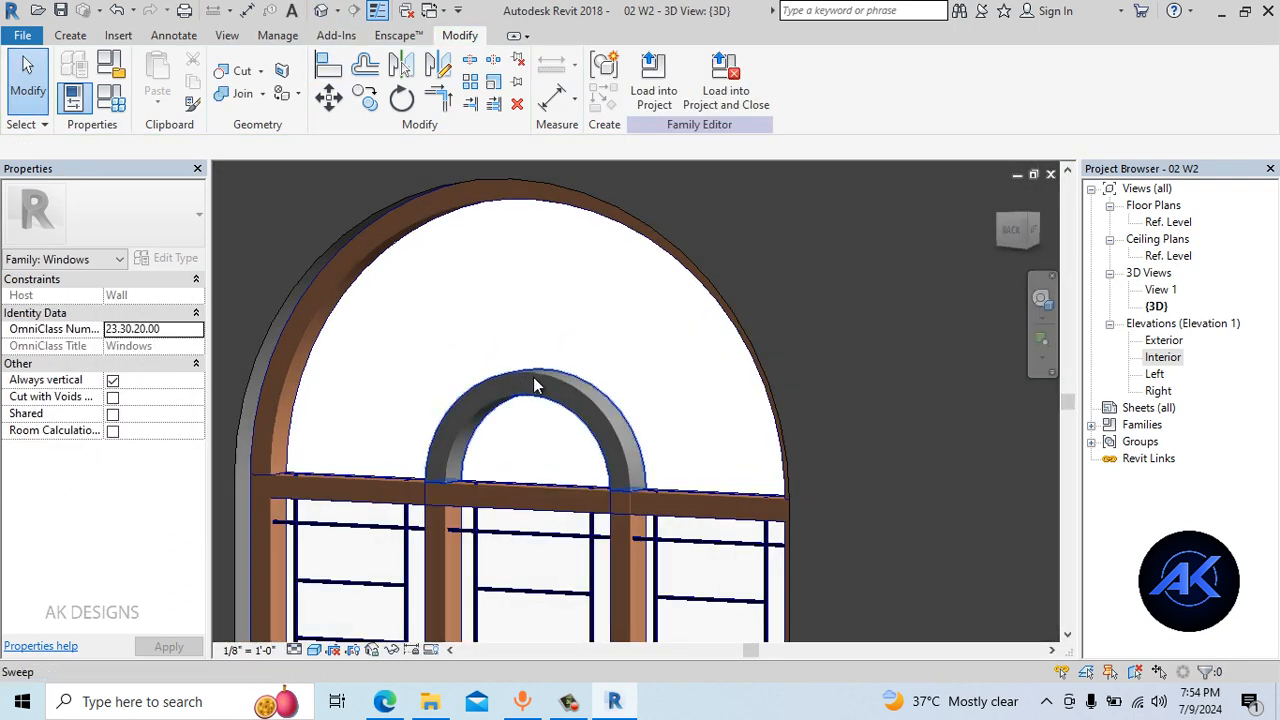
click(535, 385)
click(200, 380)
click(553, 273)
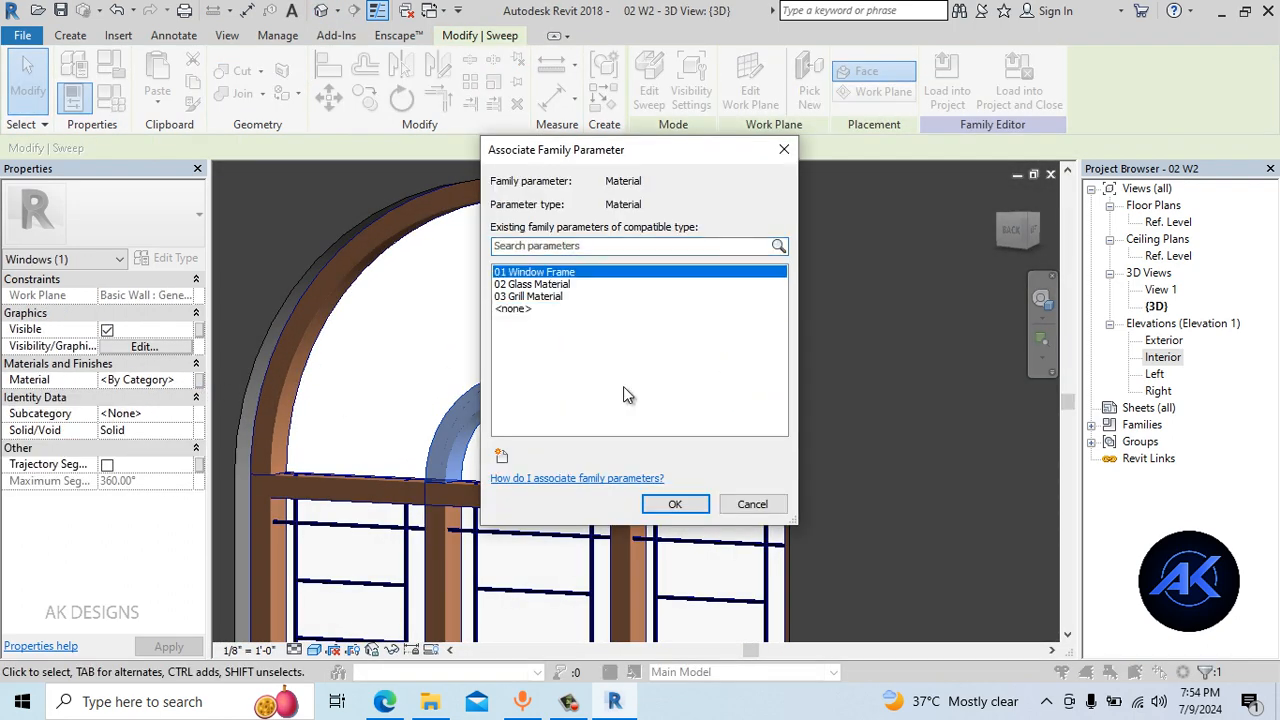
click(677, 504)
click(643, 344)
scroll(648, 347, down, 5)
shift+middle_drag(646, 472, 752, 505)
scroll(655, 460, up, 5)
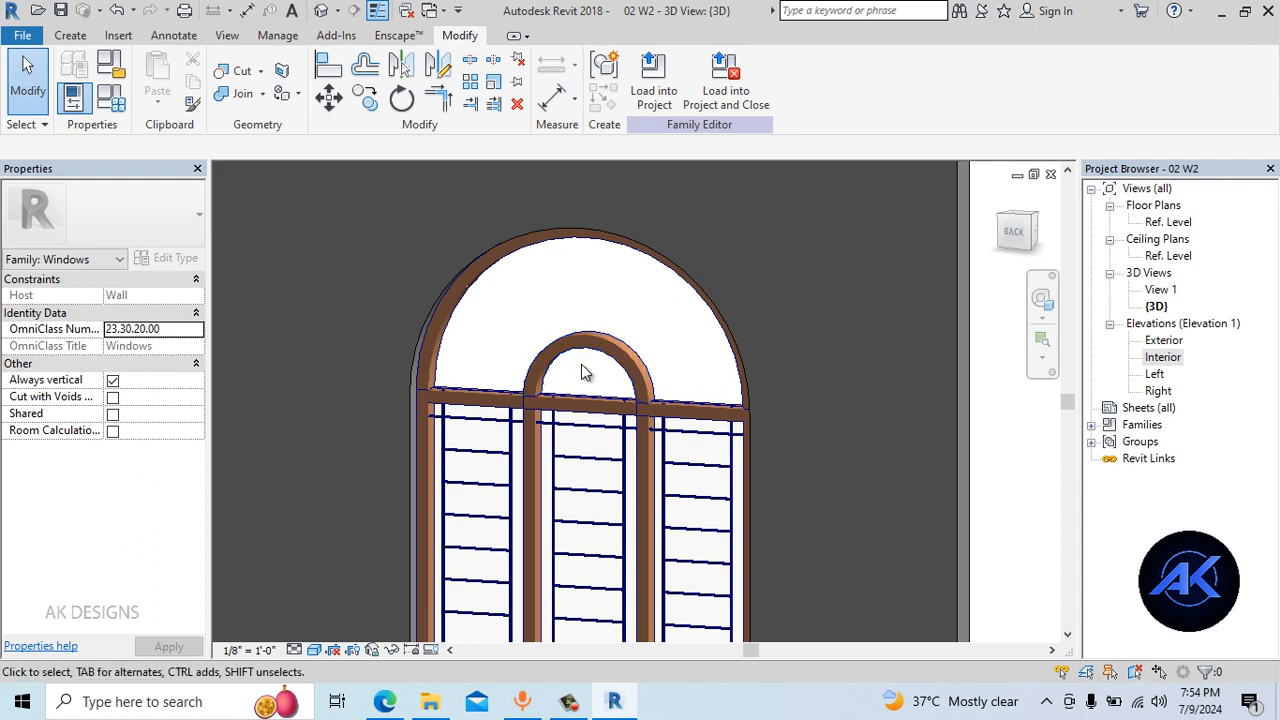
Create a similar sweep from the inner arch in the Interior elevation and start sketching its path
double_click(1168, 361)
scroll(533, 350, down, 3)
middle_drag(558, 325, 673, 363)
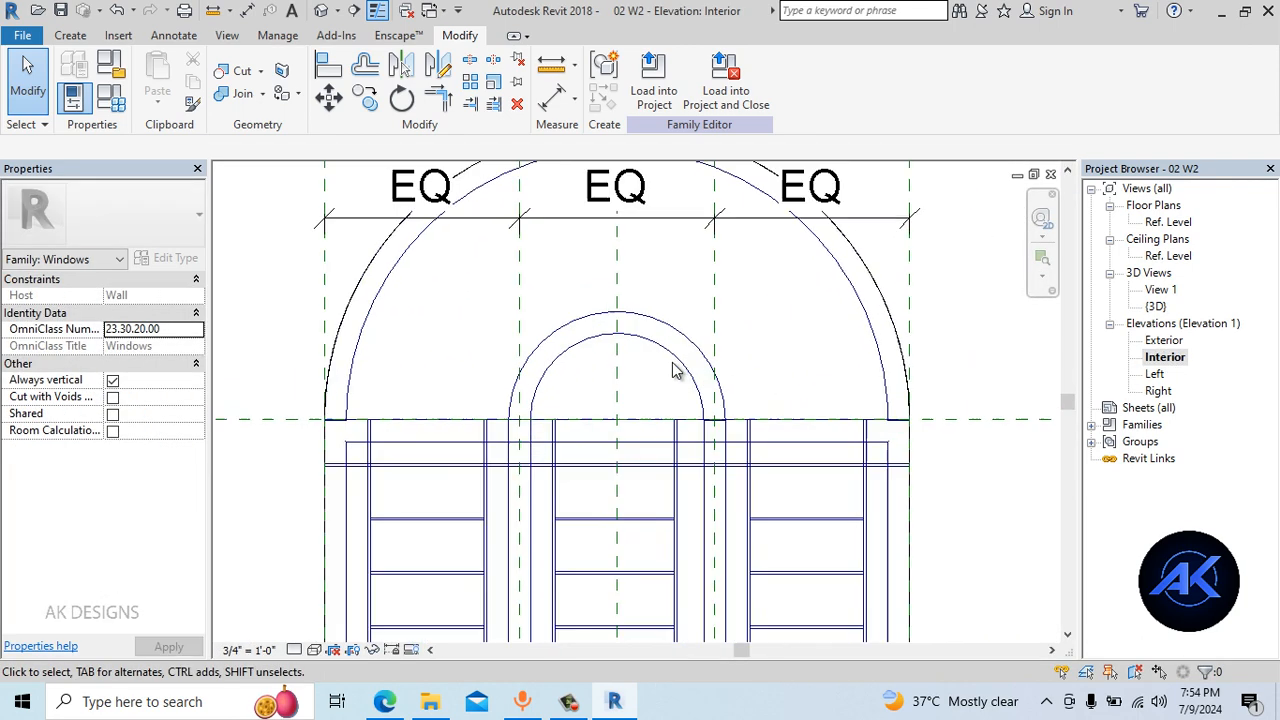
click(631, 346)
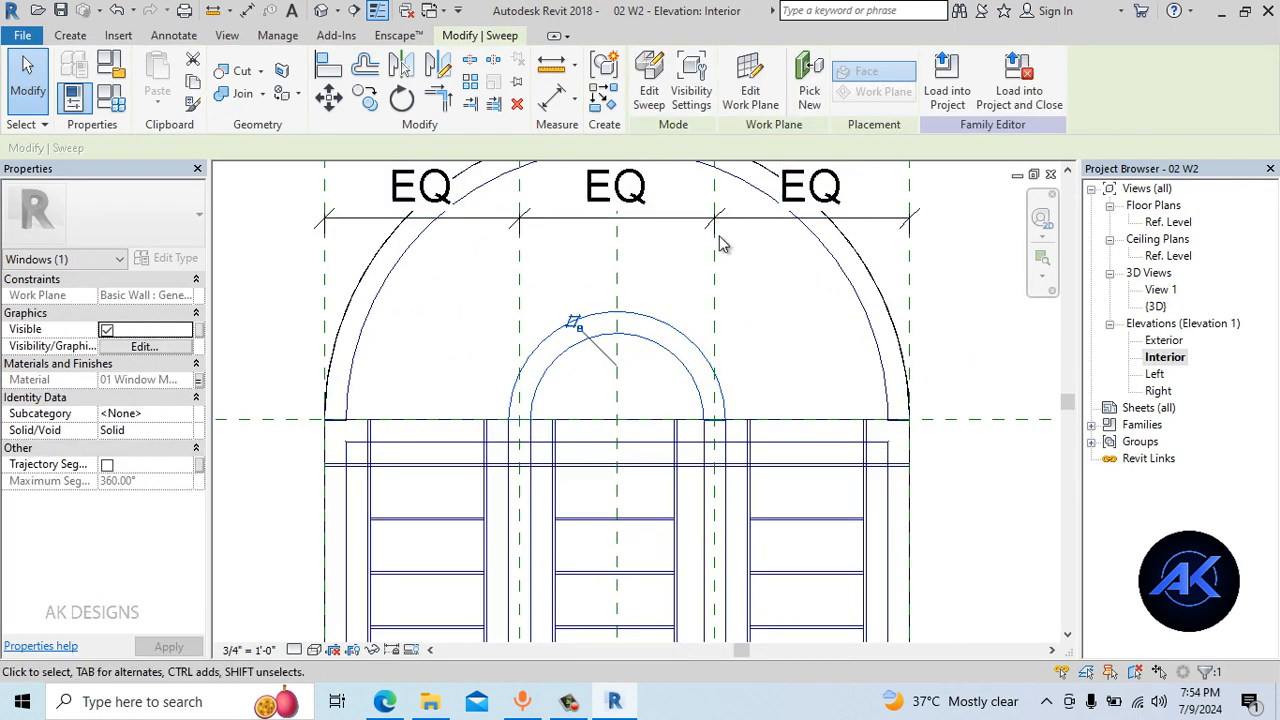
right_click(634, 316)
click(703, 433)
middle_drag(626, 309, 640, 428)
scroll(648, 420, up, 1)
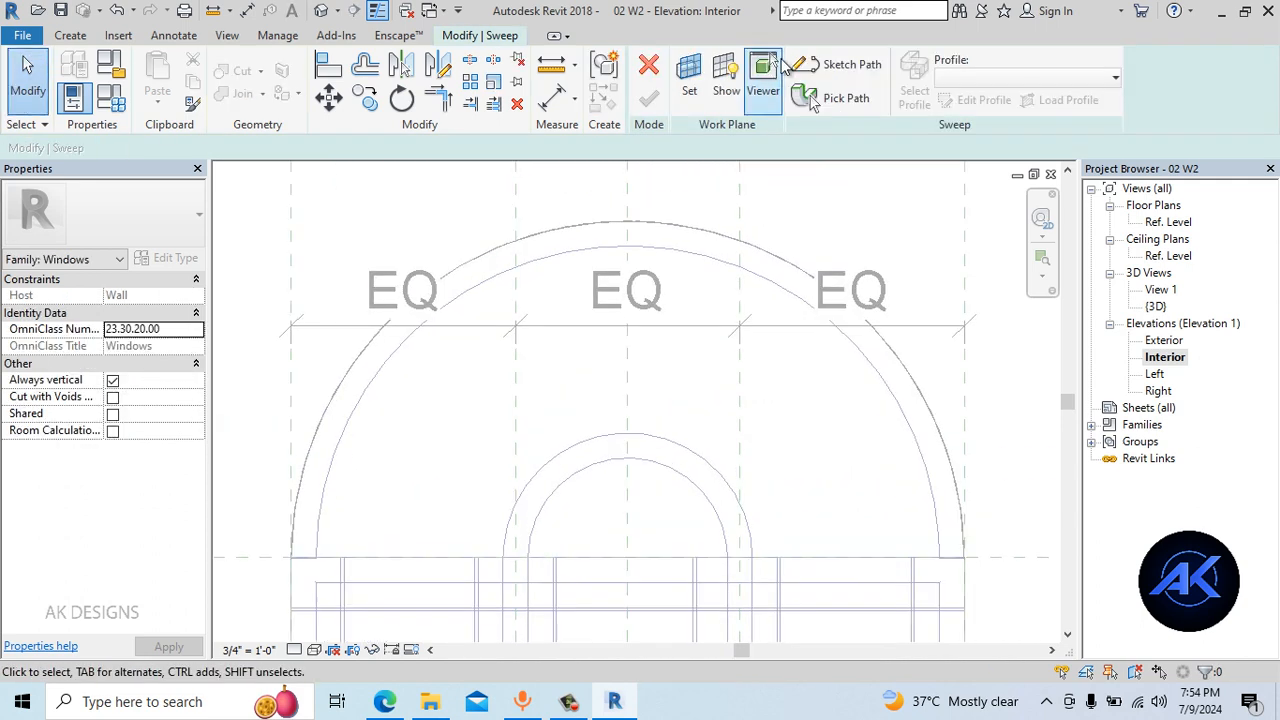
click(826, 64)
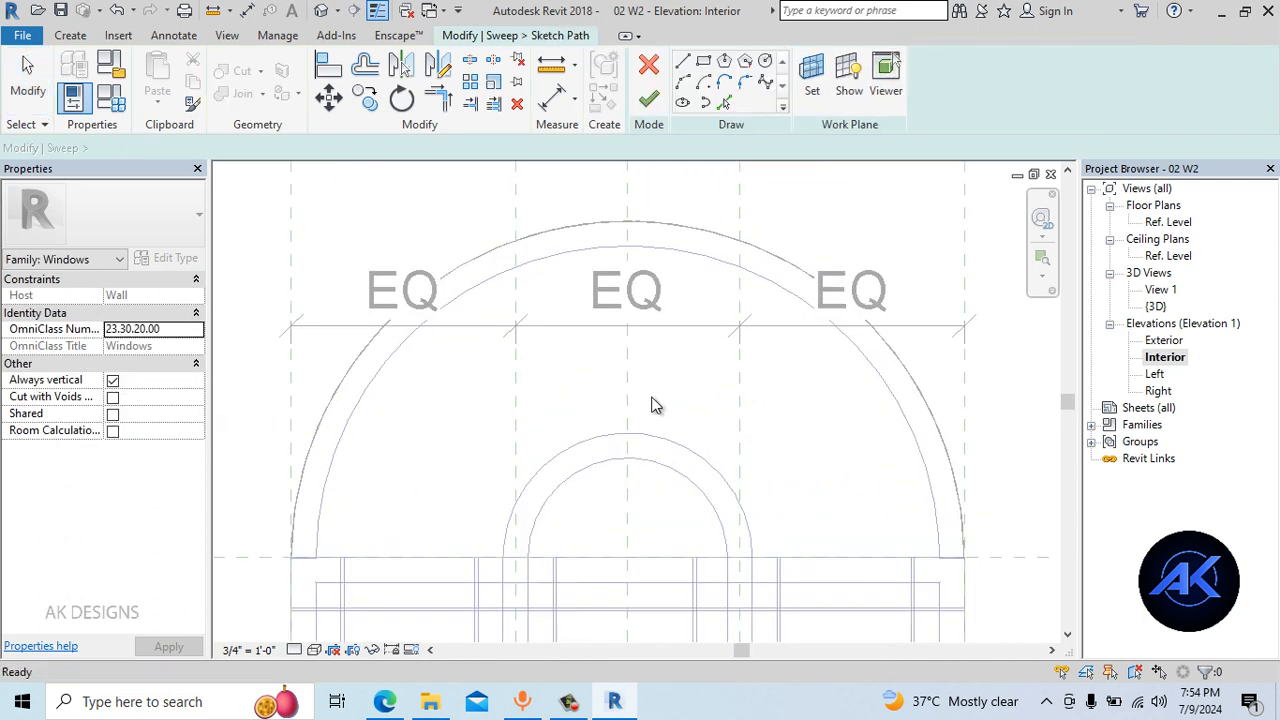
Sketch a vertical sweep path along the centreline from the outer arch frame's crown down to the top reference plane, then finish the path
click(628, 236)
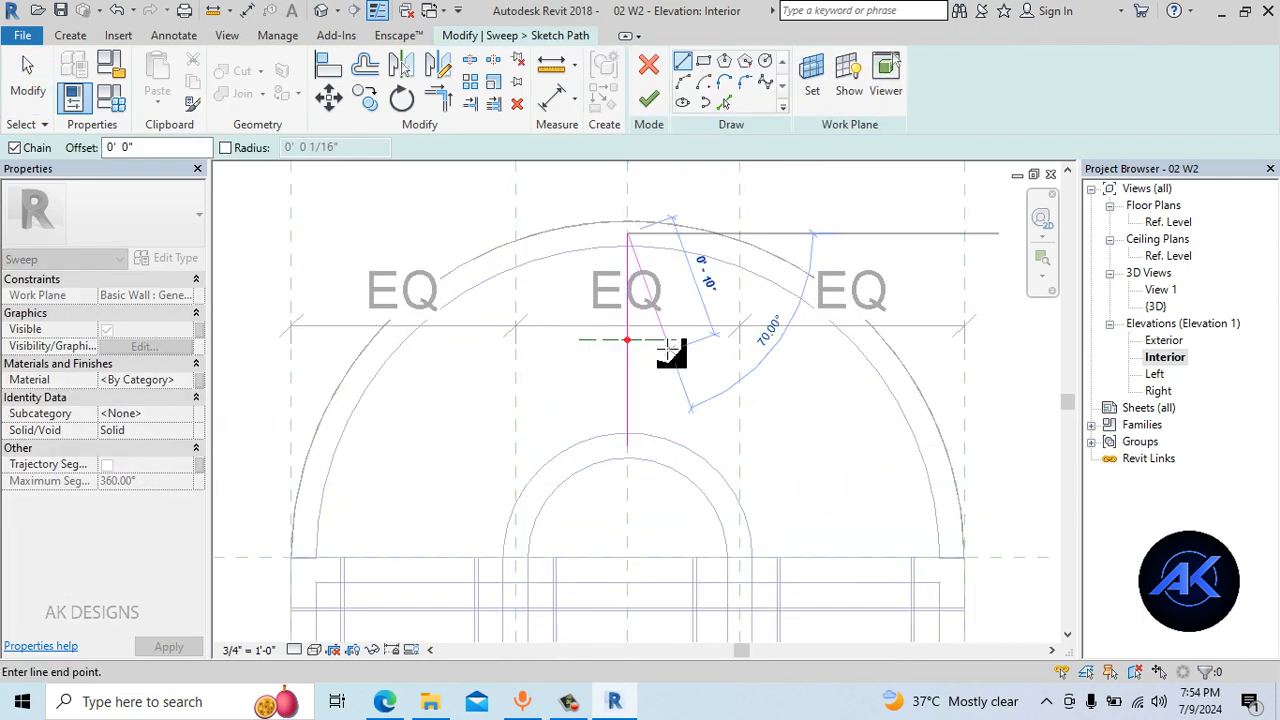
click(627, 446)
key(Escape)
key(Escape)
click(632, 450)
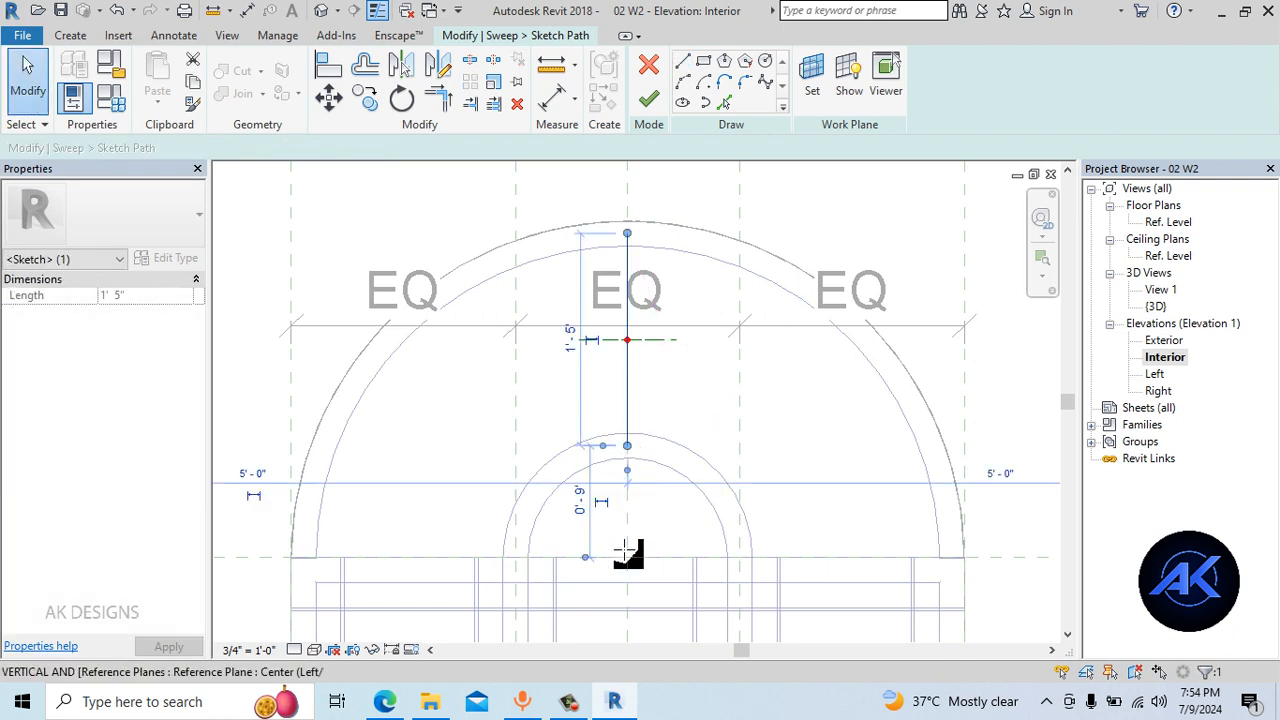
drag(628, 553, 624, 553)
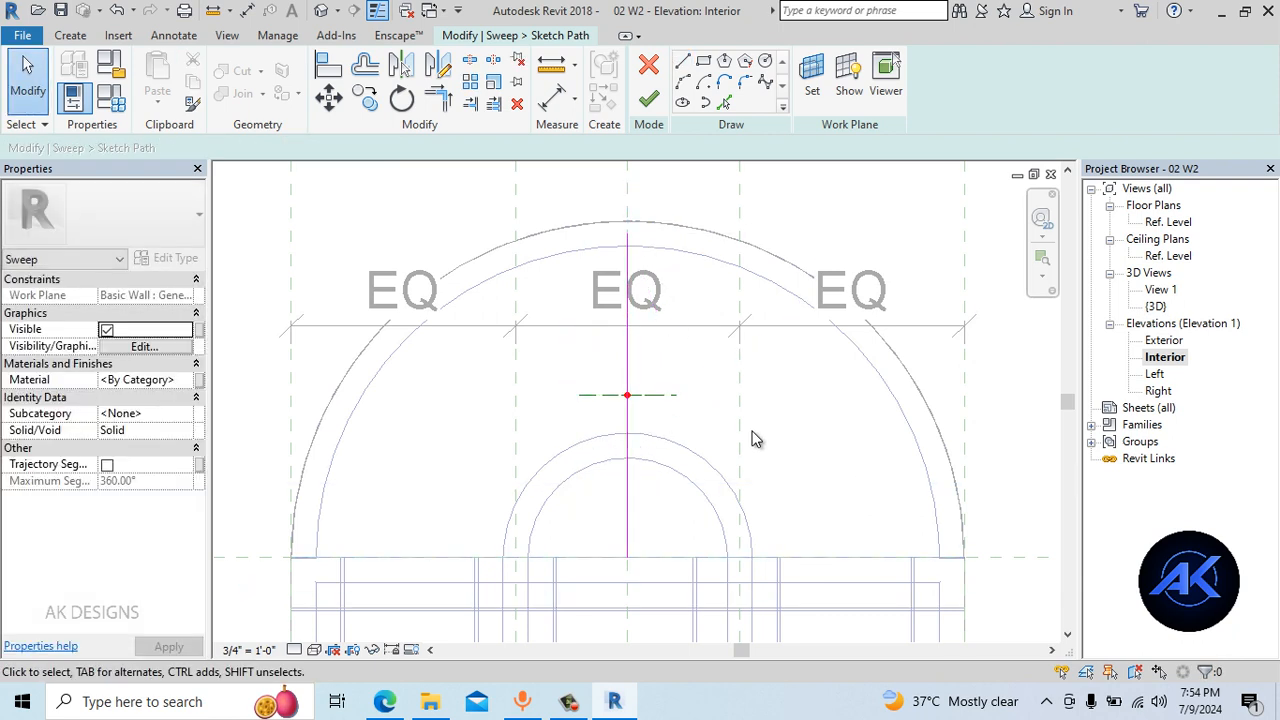
click(648, 101)
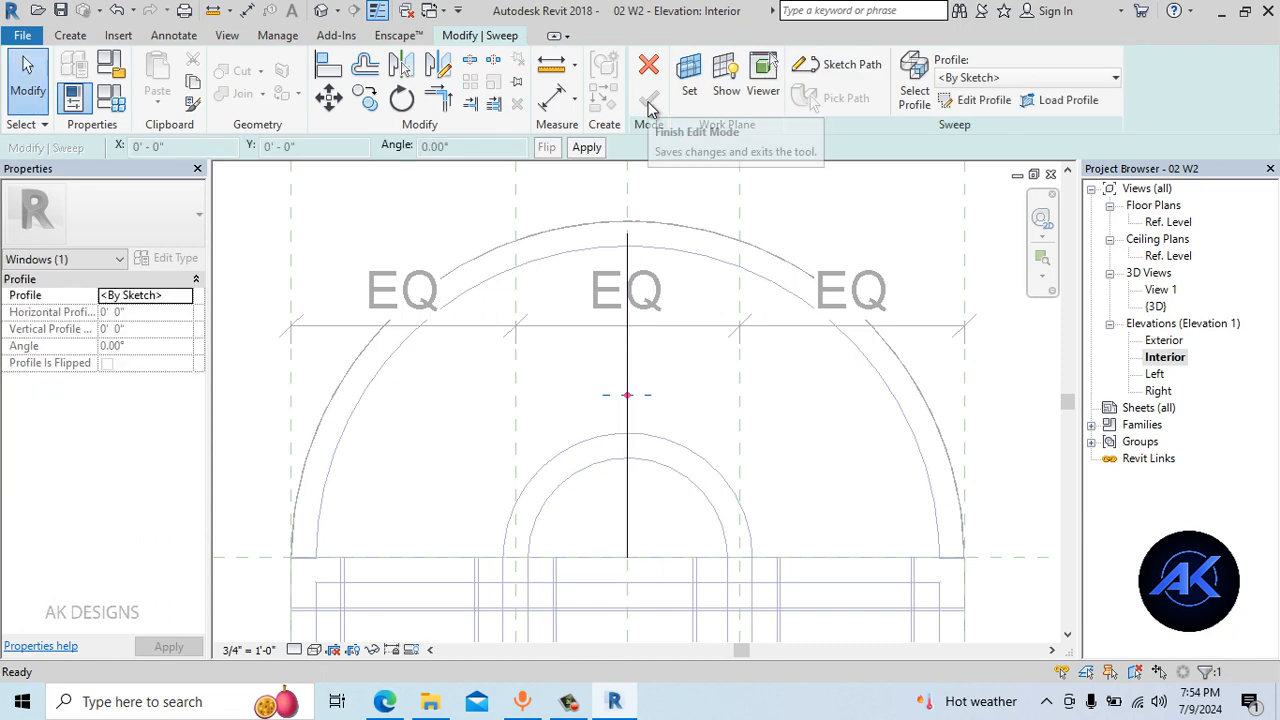
Open the Ref. Level plan for the profile and draw a rectangle about 2 3/4" deep beside the window's centreline
click(975, 101)
click(900, 532)
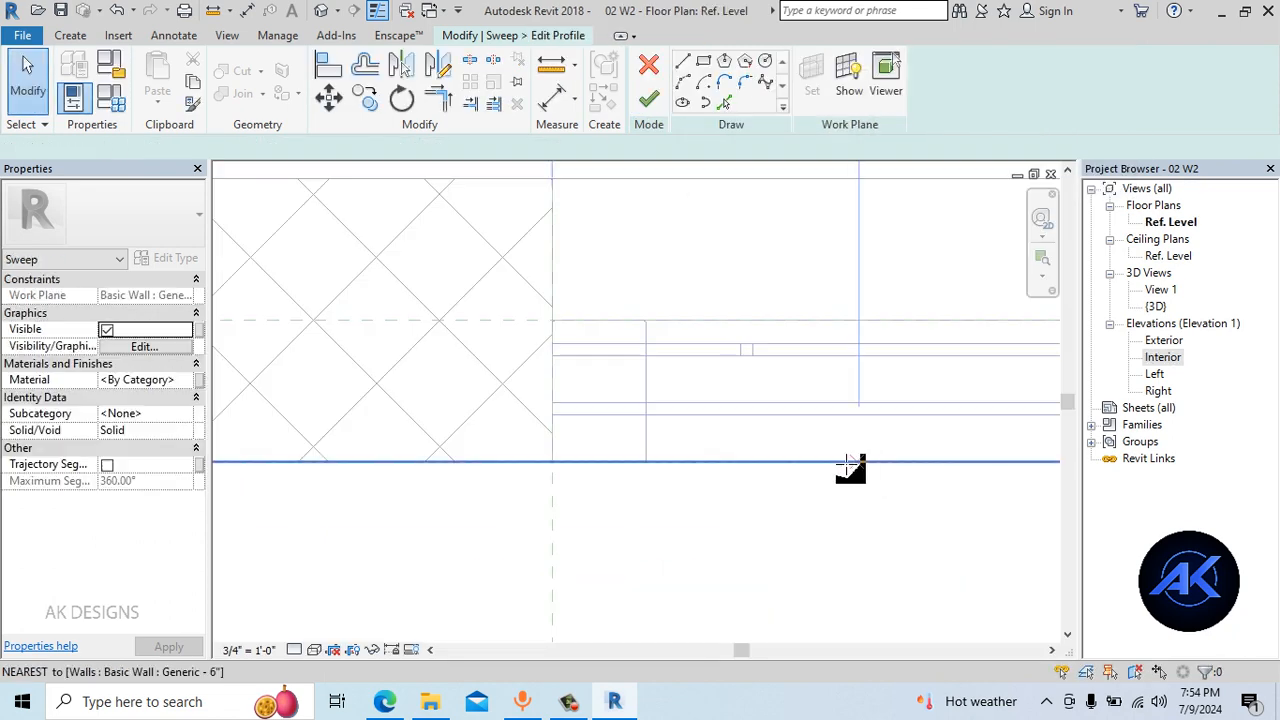
scroll(851, 466, down, 3)
middle_drag(851, 466, 548, 440)
scroll(548, 440, down, 3)
scroll(722, 432, up, 3)
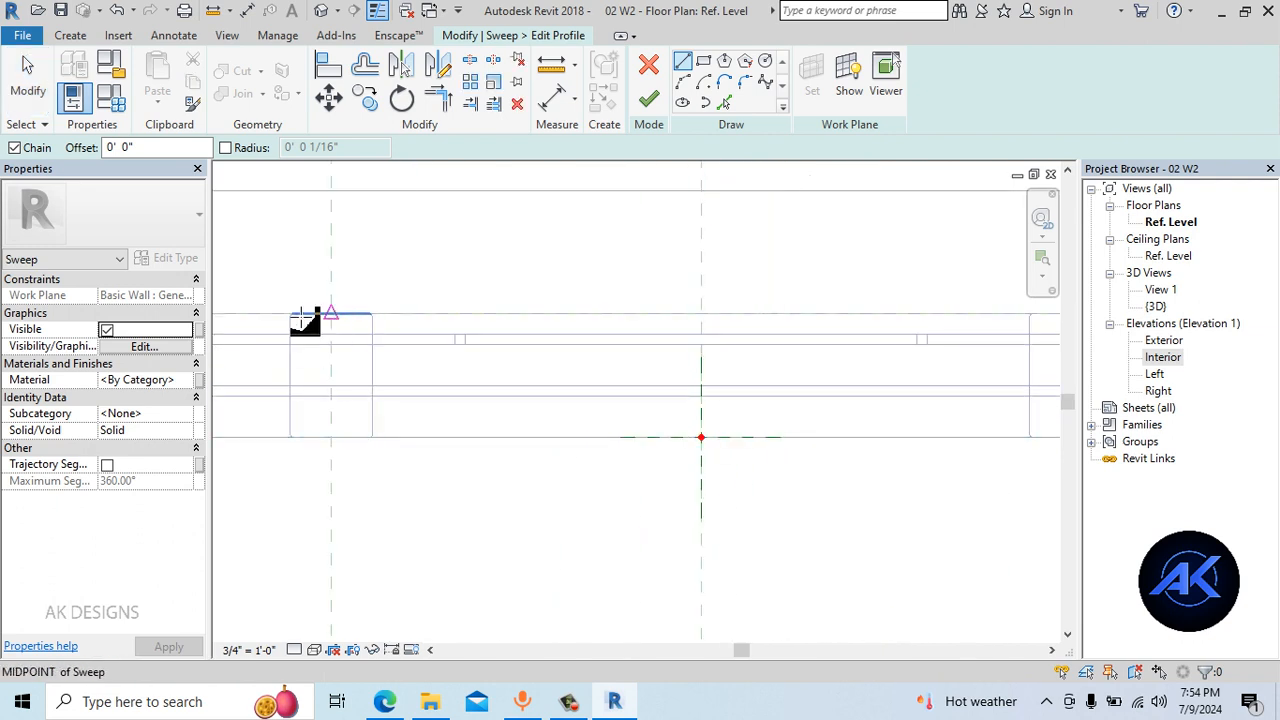
click(786, 251)
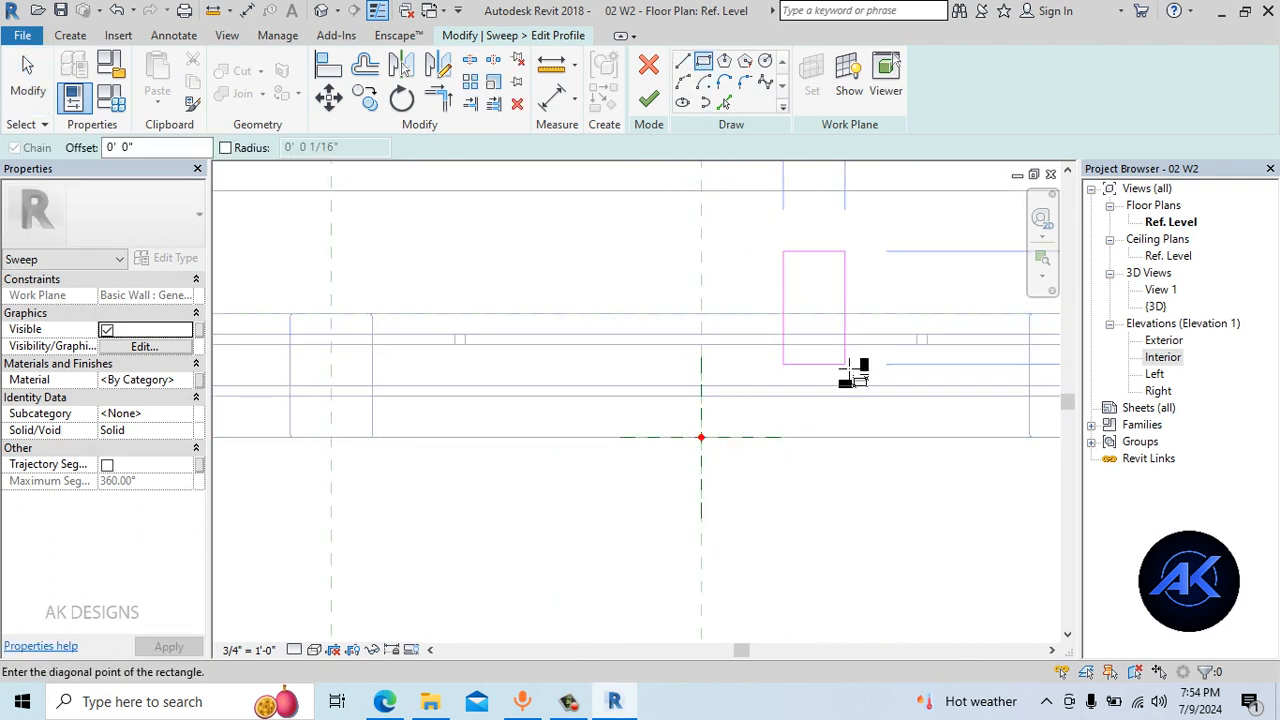
click(844, 364)
key(Escape)
key(Escape)
Set the profile rectangle's width to 2" and its depth to 3"
click(849, 289)
middle_drag(849, 289, 748, 339)
click(685, 265)
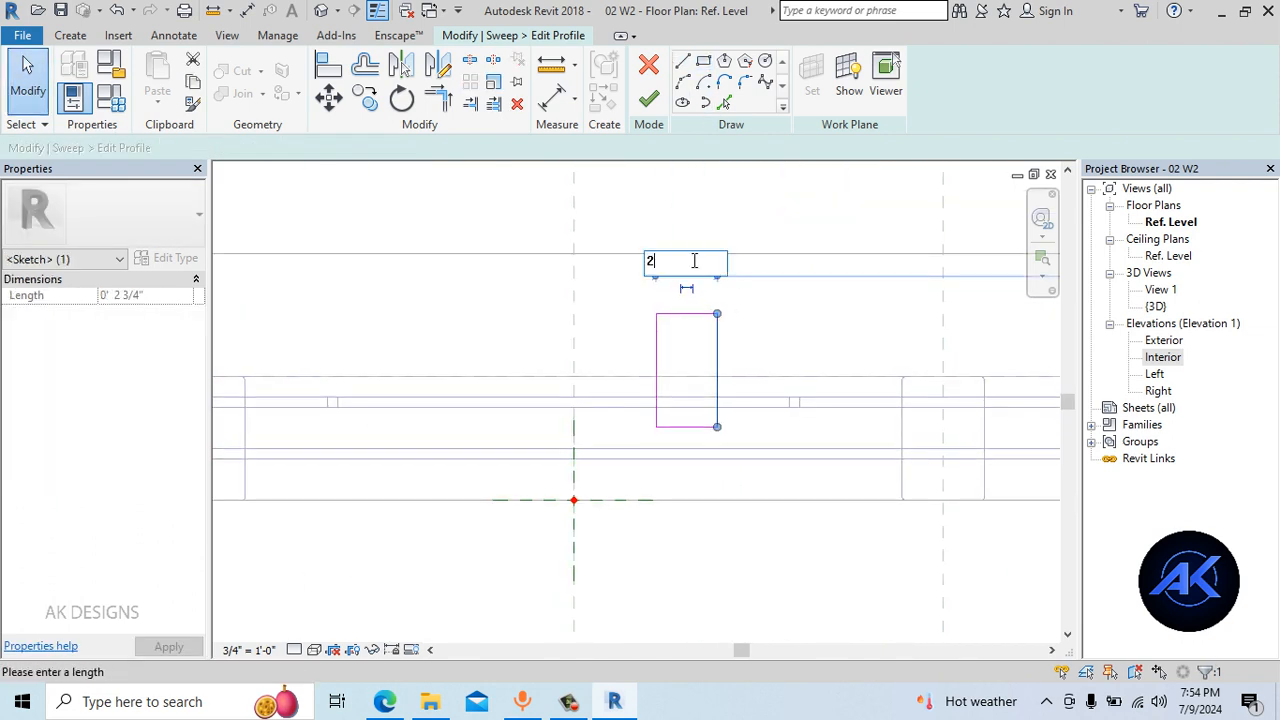
click(721, 315)
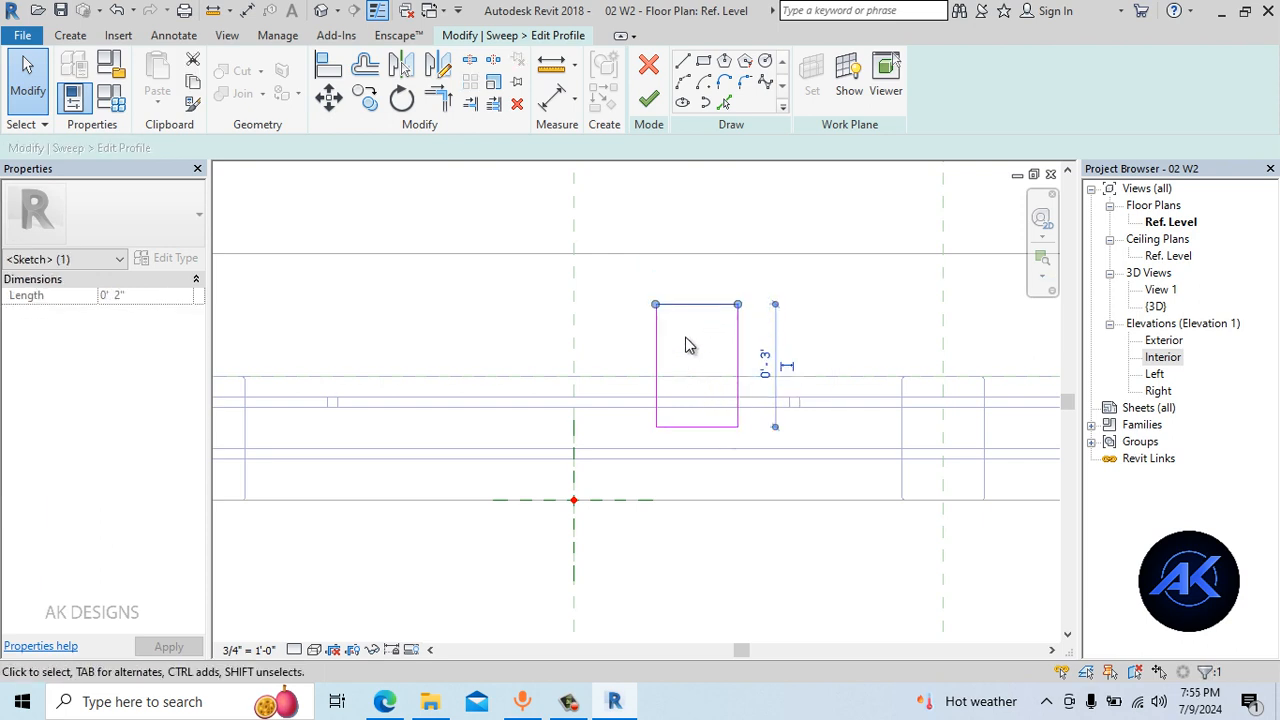
Move the profile rectangle by the midpoint of its lower edge onto the path point at the wall face
drag(634, 264, 780, 483)
click(329, 98)
click(697, 427)
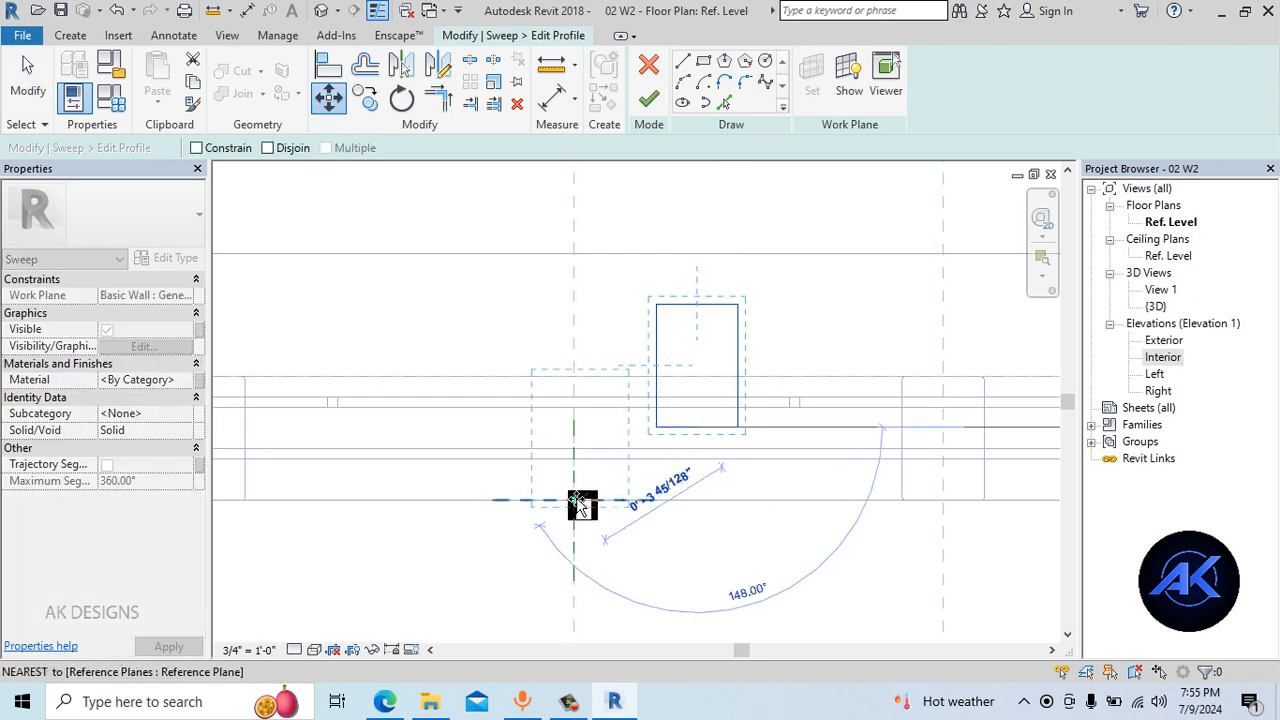
click(575, 500)
Round the four corners of the vertical bar's profile with 1/16" radius fillets and finish the profile
click(748, 85)
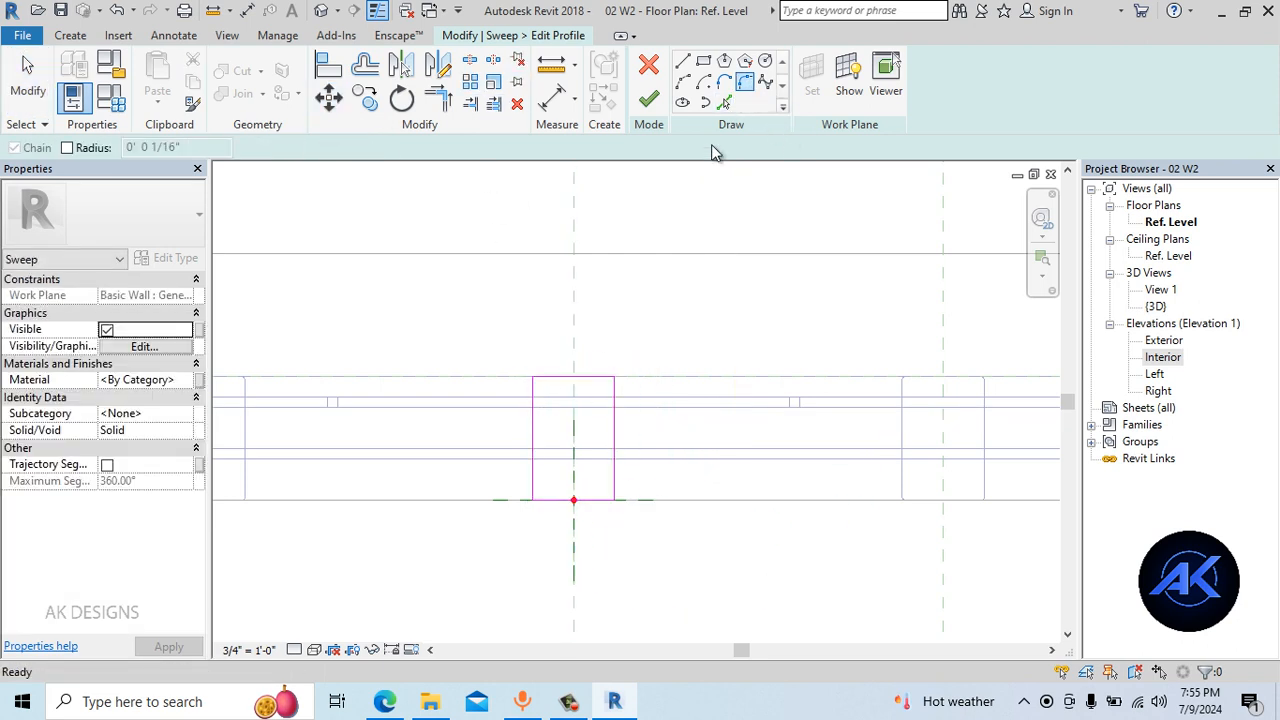
click(551, 386)
scroll(614, 400, up, 2)
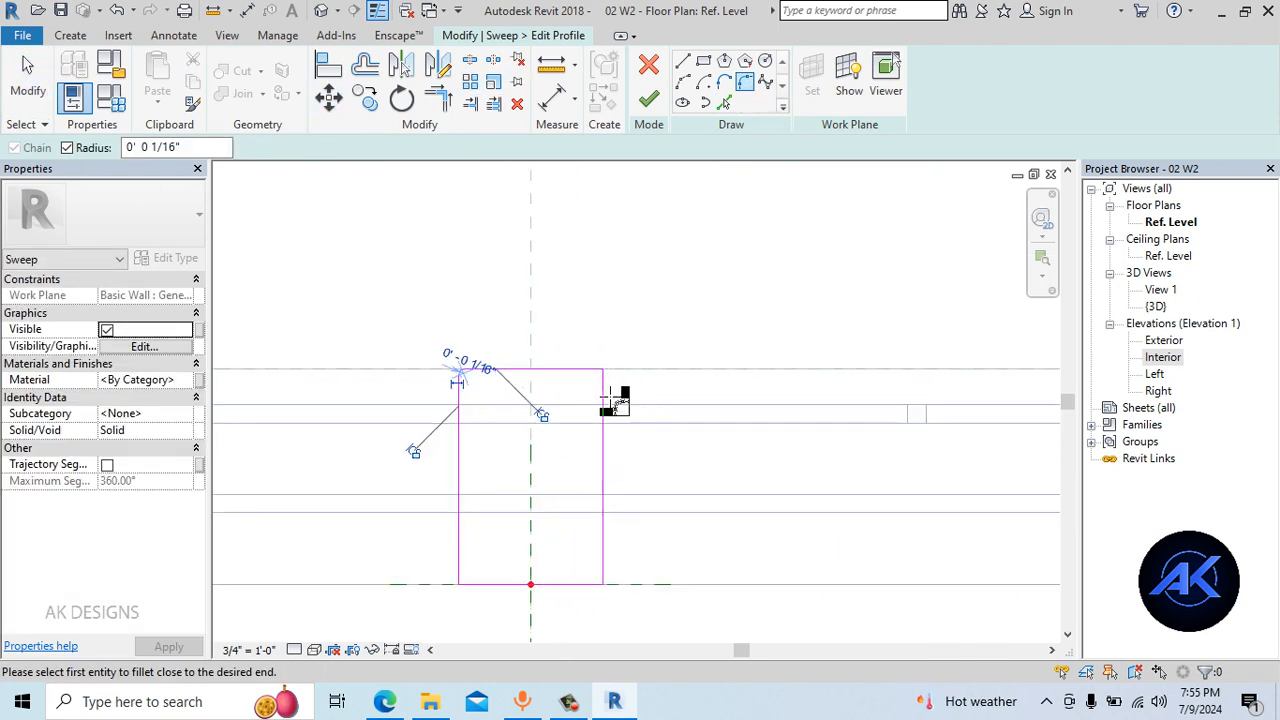
click(604, 572)
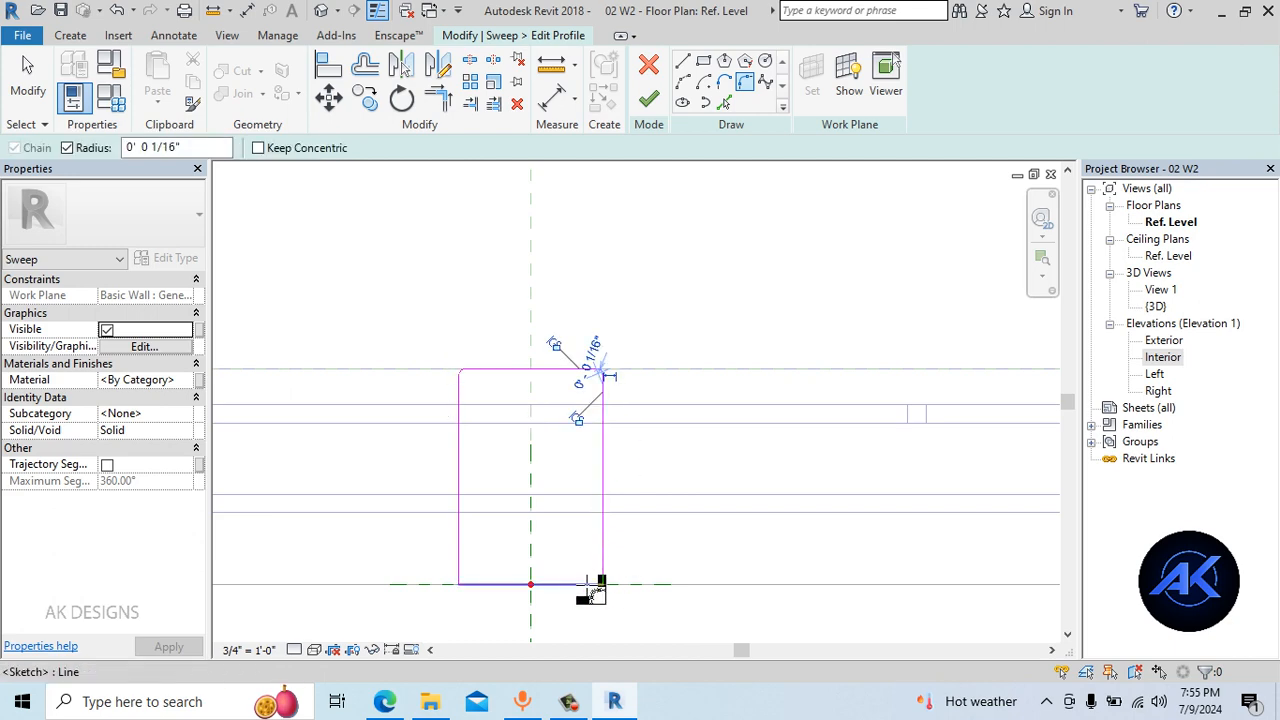
click(650, 103)
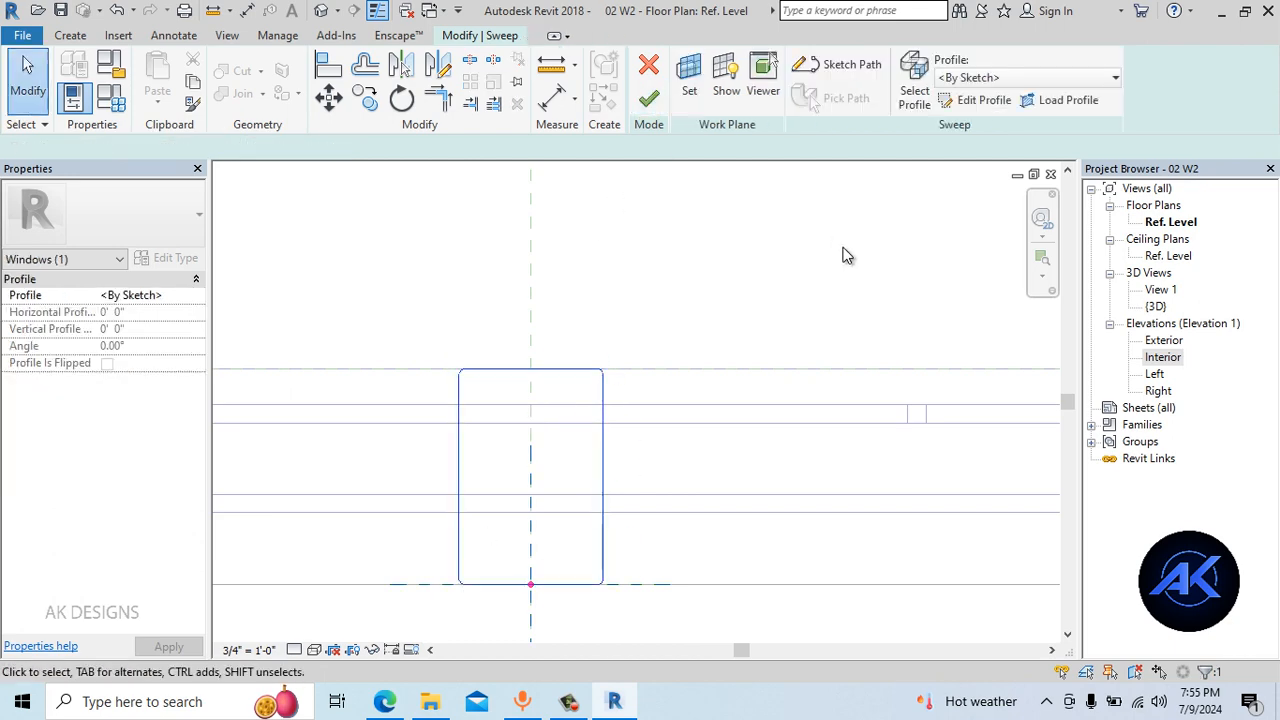
Finish the vertical bar's sweep and check it in the 3D view
click(651, 97)
click(321, 11)
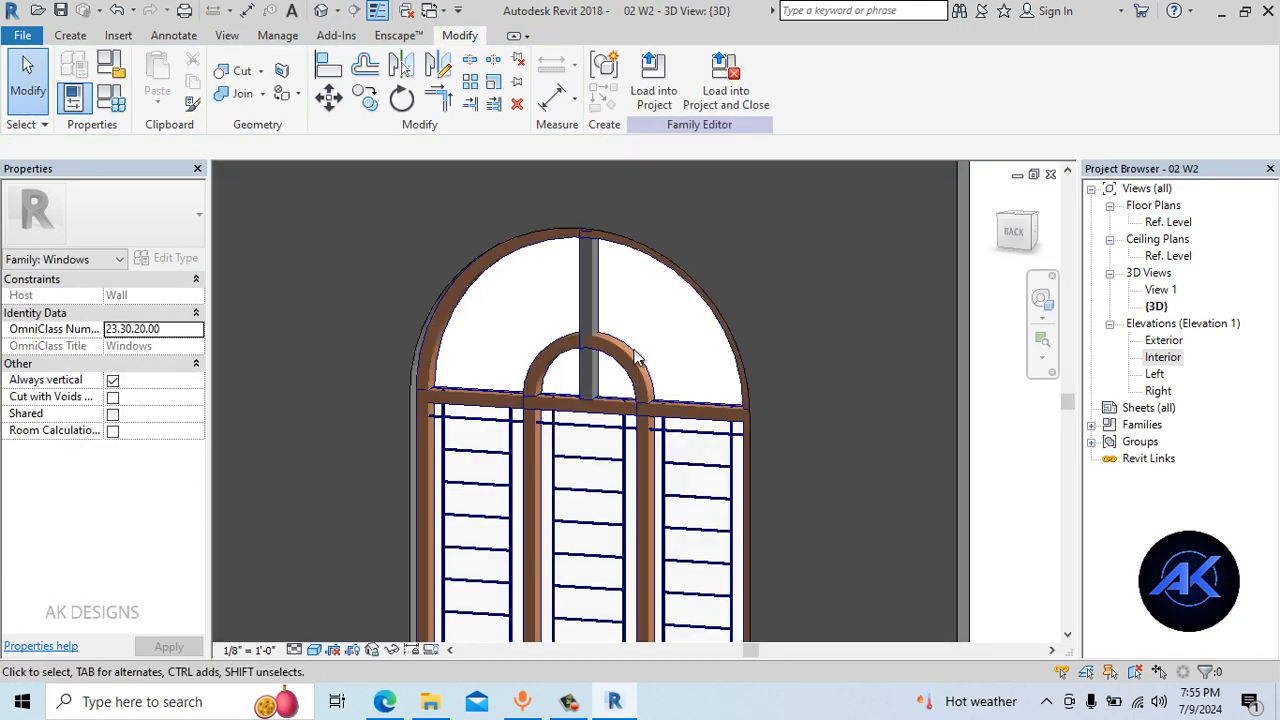
scroll(600, 360, up, 4)
scroll(655, 339, down, 3)
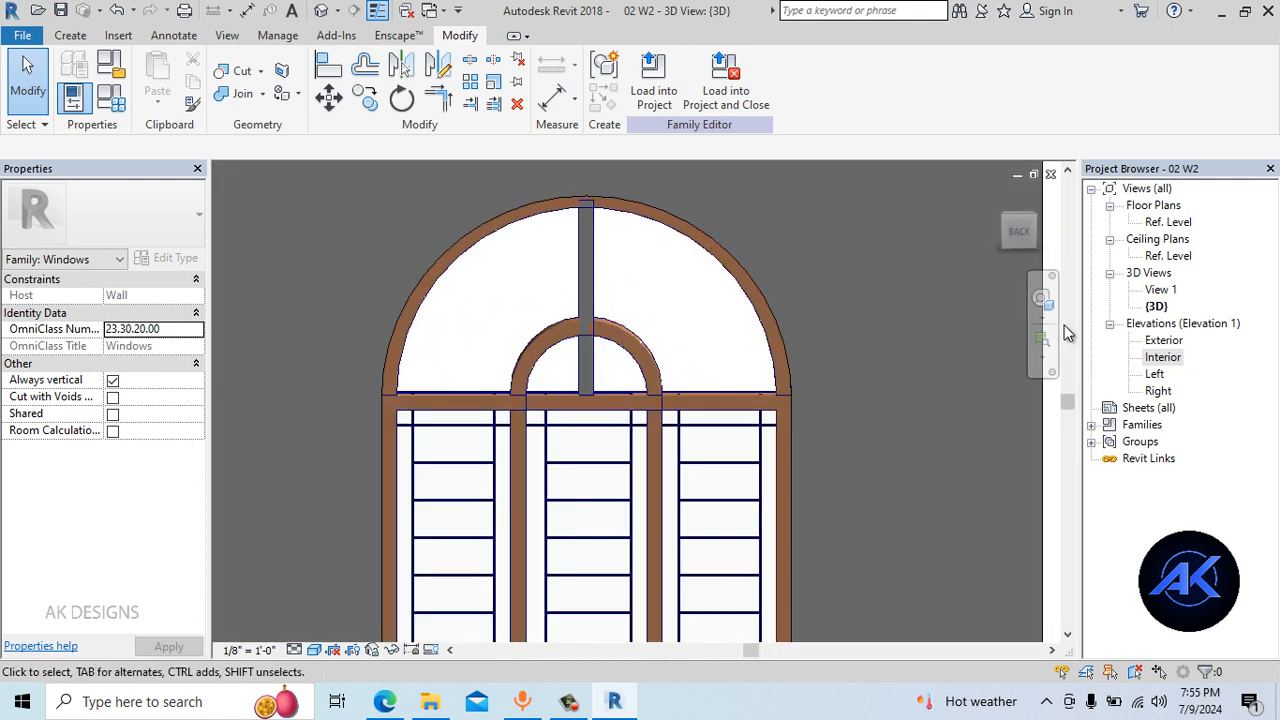
In the Interior elevation, make a rotated copy of the vertical bar 45° counterclockwise about the arch's centre point
double_click(1163, 357)
click(641, 390)
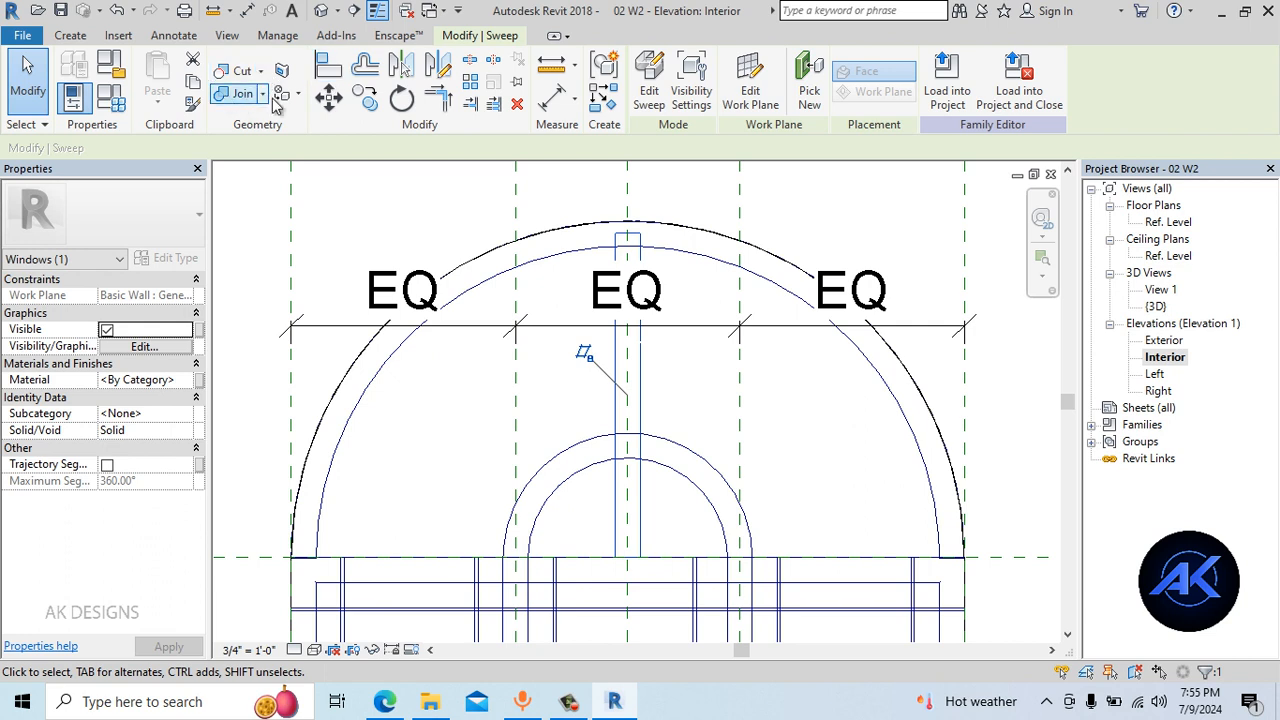
click(401, 98)
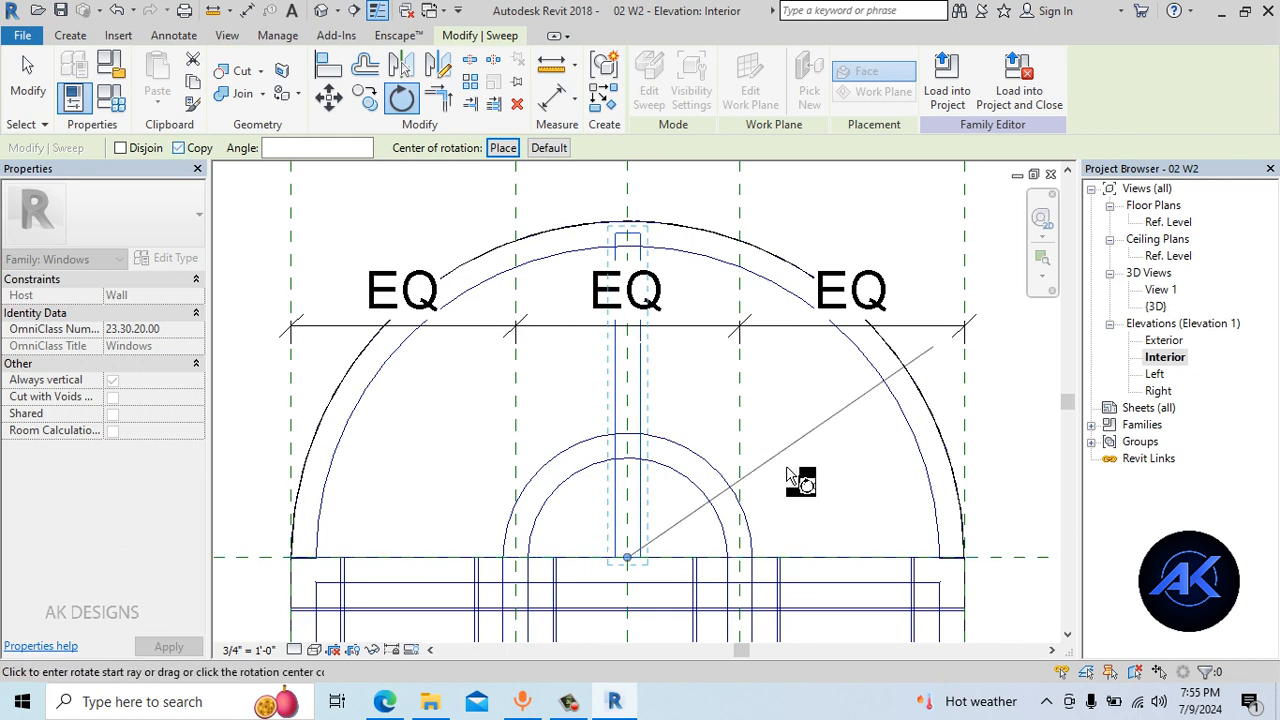
click(847, 562)
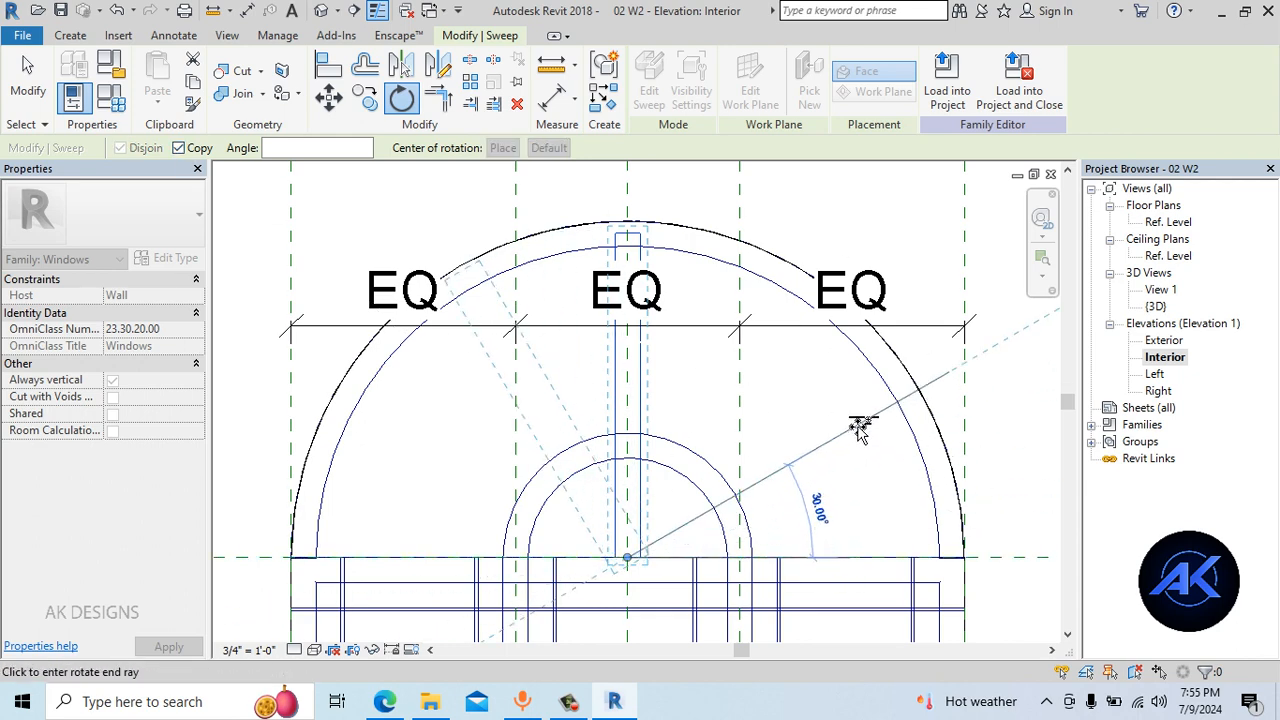
key(Return)
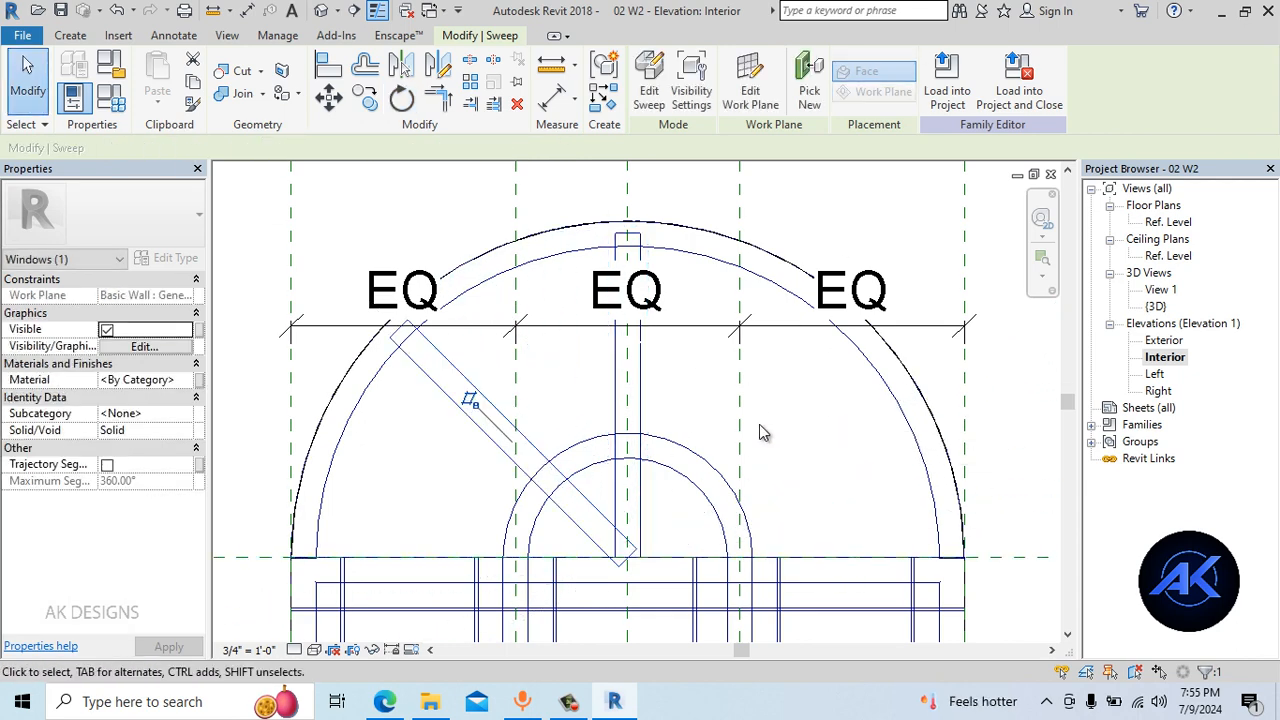
key(Escape)
Make a second rotated copy of the vertical bar 45° clockwise about the arch's centre and check it in 3D
click(640, 396)
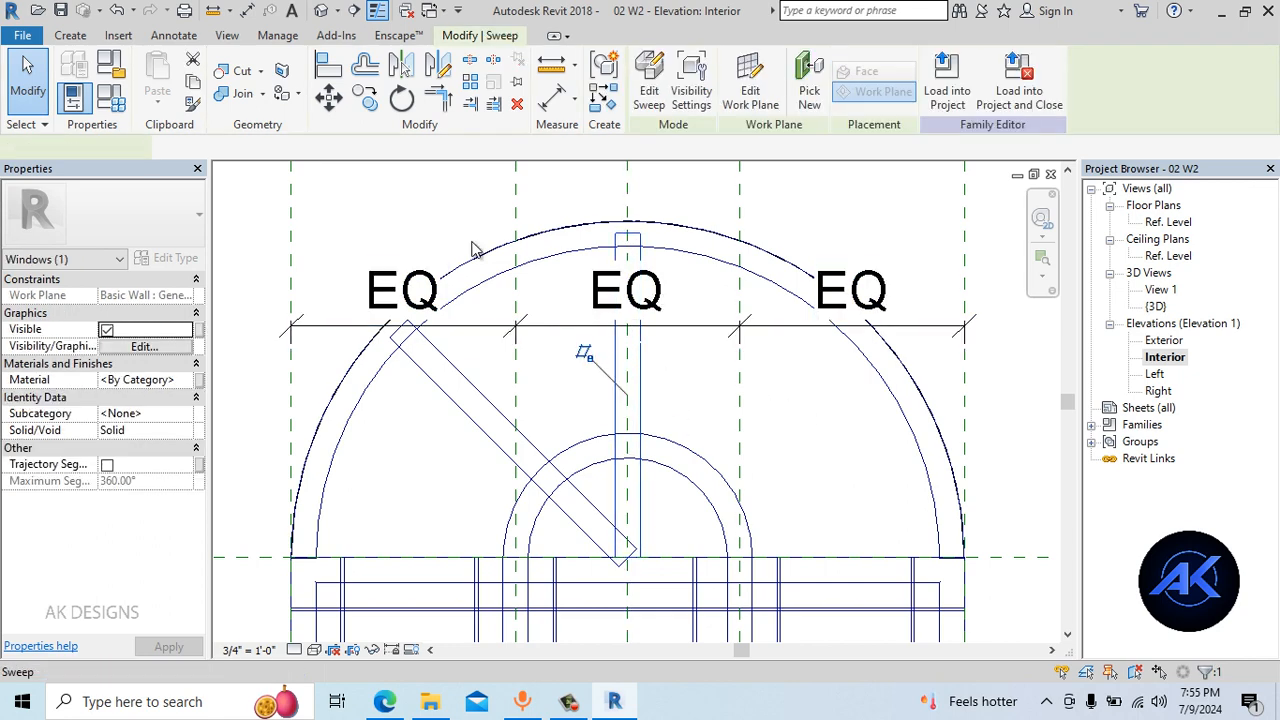
click(401, 97)
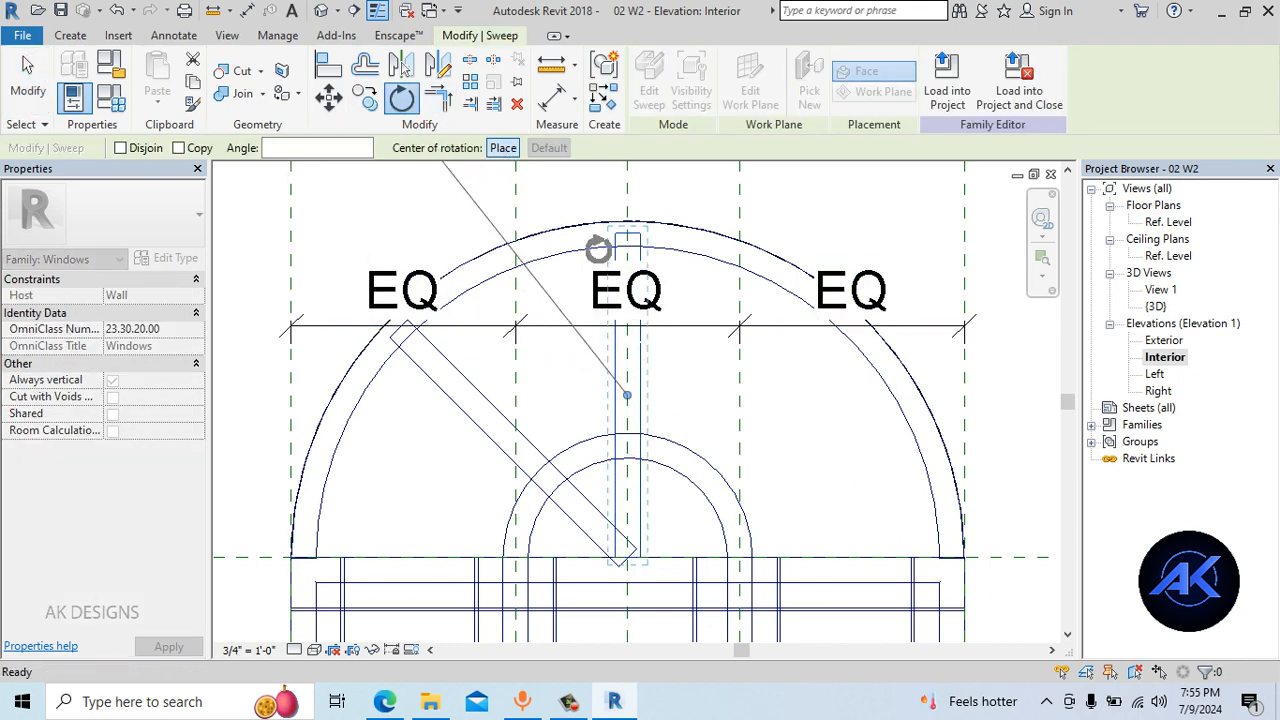
drag(629, 566, 622, 557)
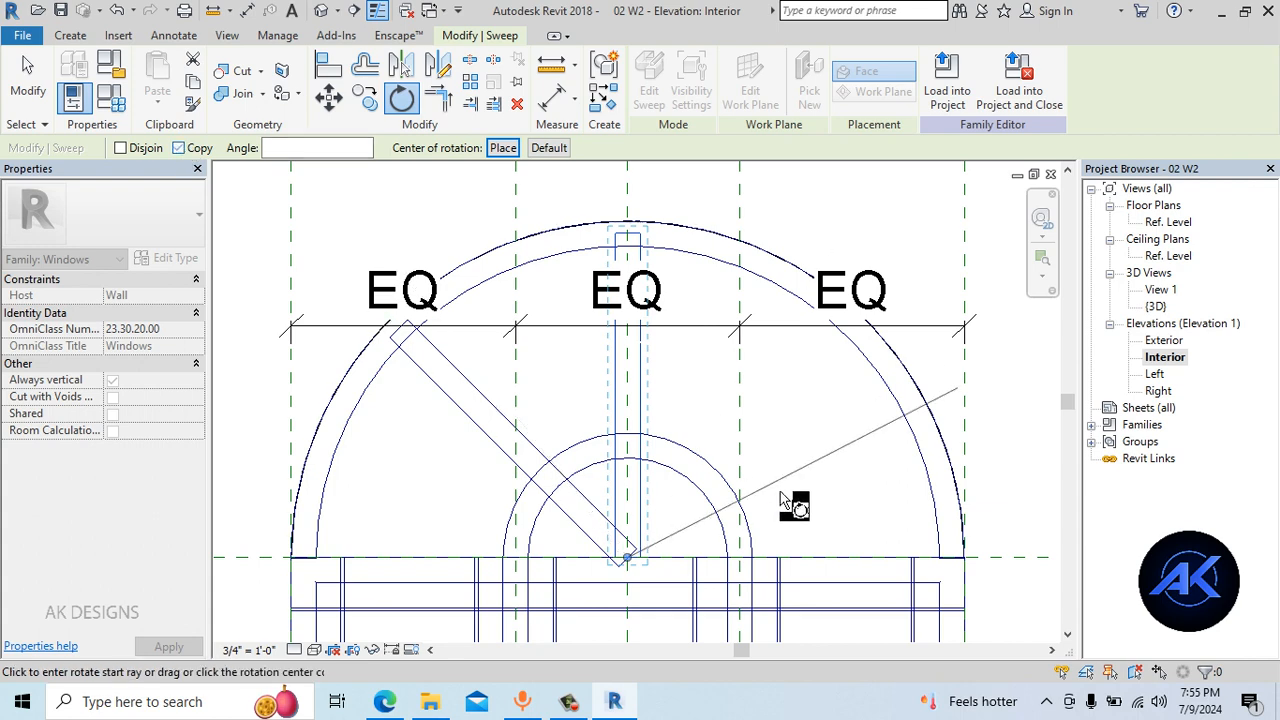
click(640, 396)
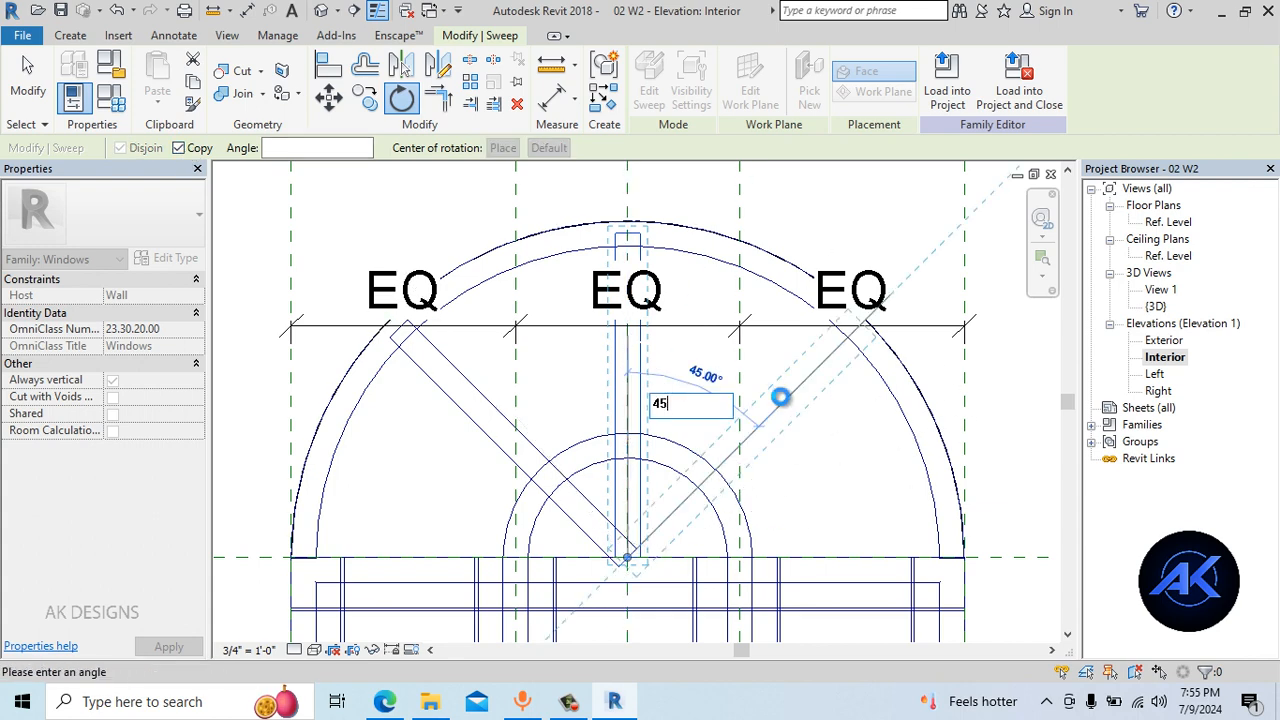
key(Return)
click(321, 11)
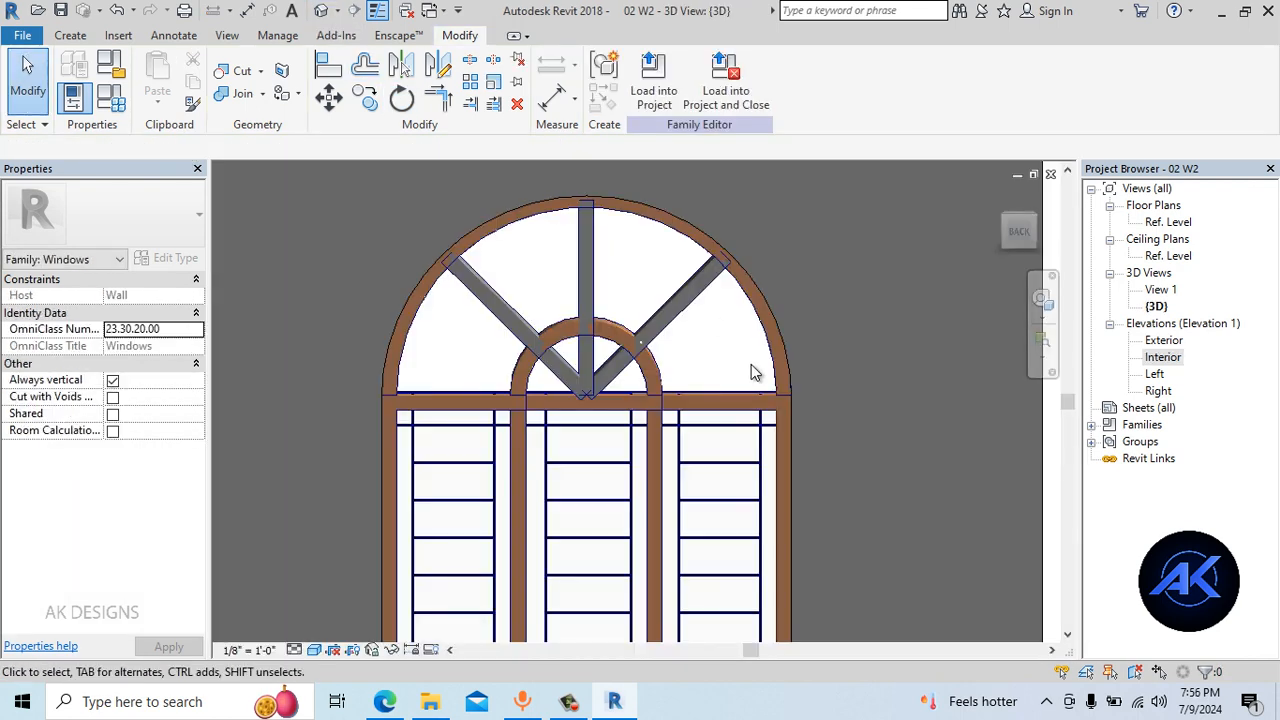
shift+middle_drag(754, 371, 589, 357)
scroll(589, 357, up, 3)
In the Interior elevation, shorten the vertical bar's sweep path so its lower end stops within the inner arch band
double_click(1160, 357)
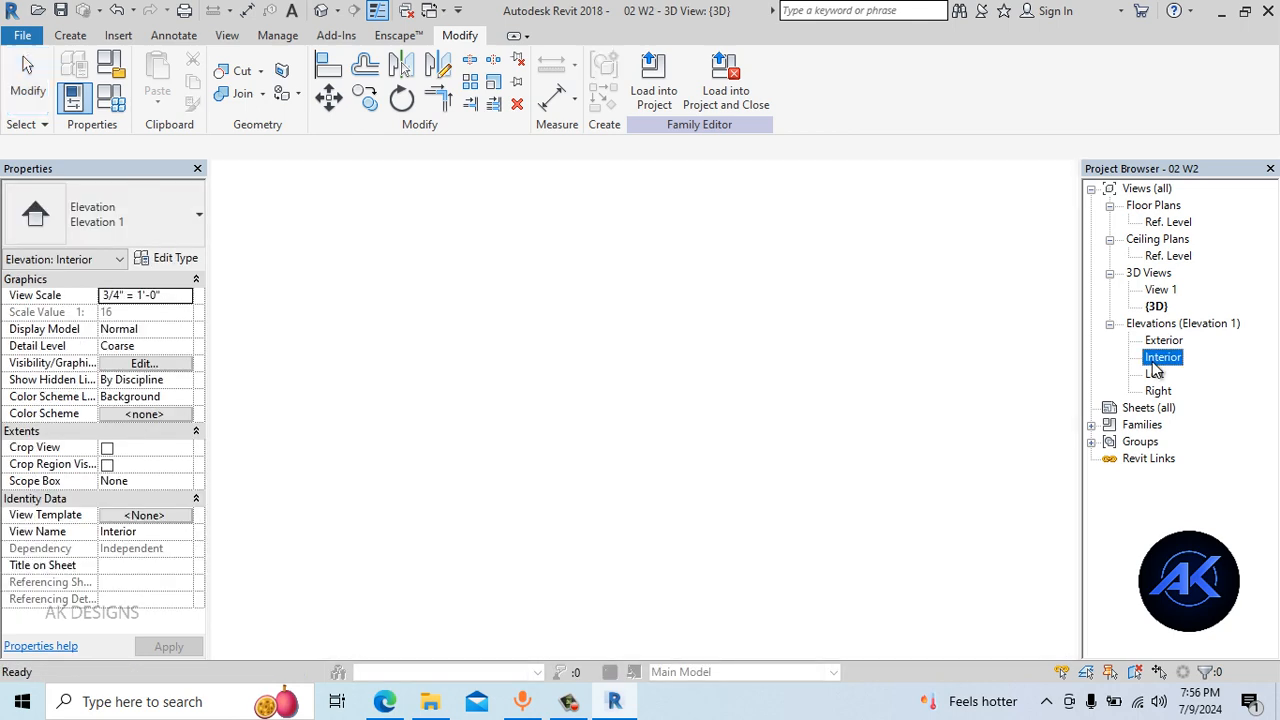
click(628, 420)
click(648, 88)
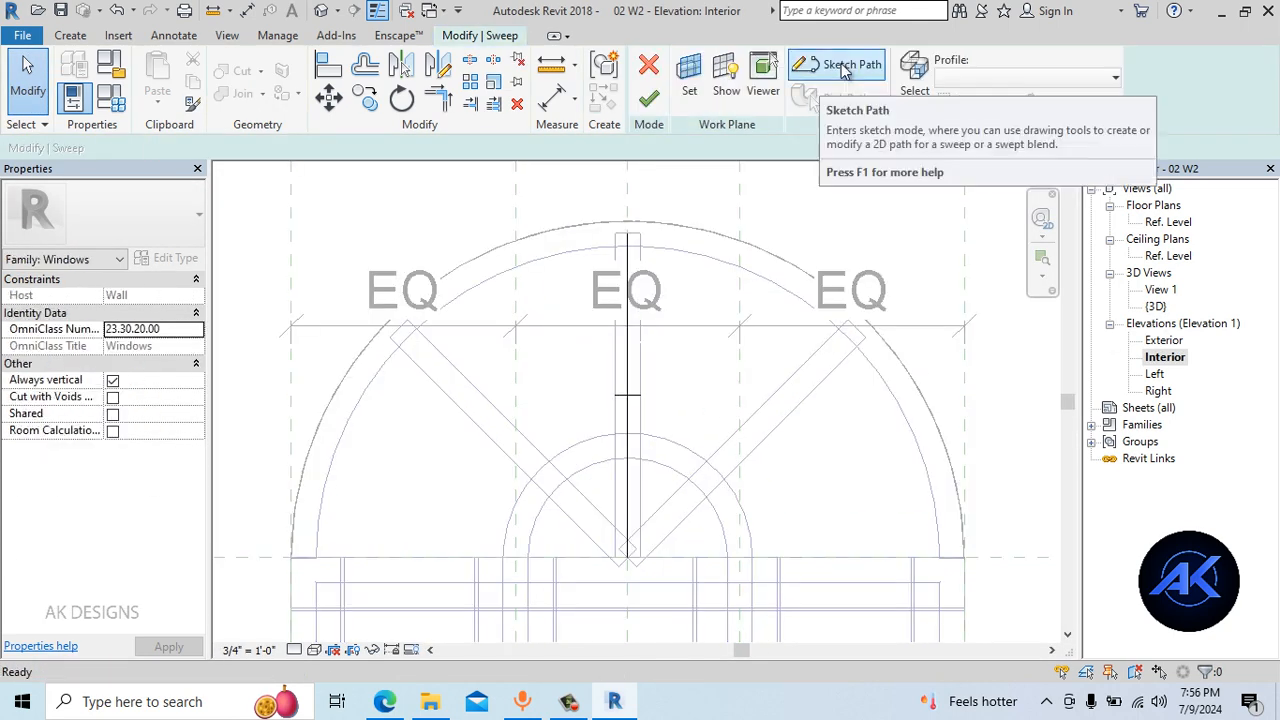
click(920, 63)
scroll(638, 525, up, 2)
click(623, 520)
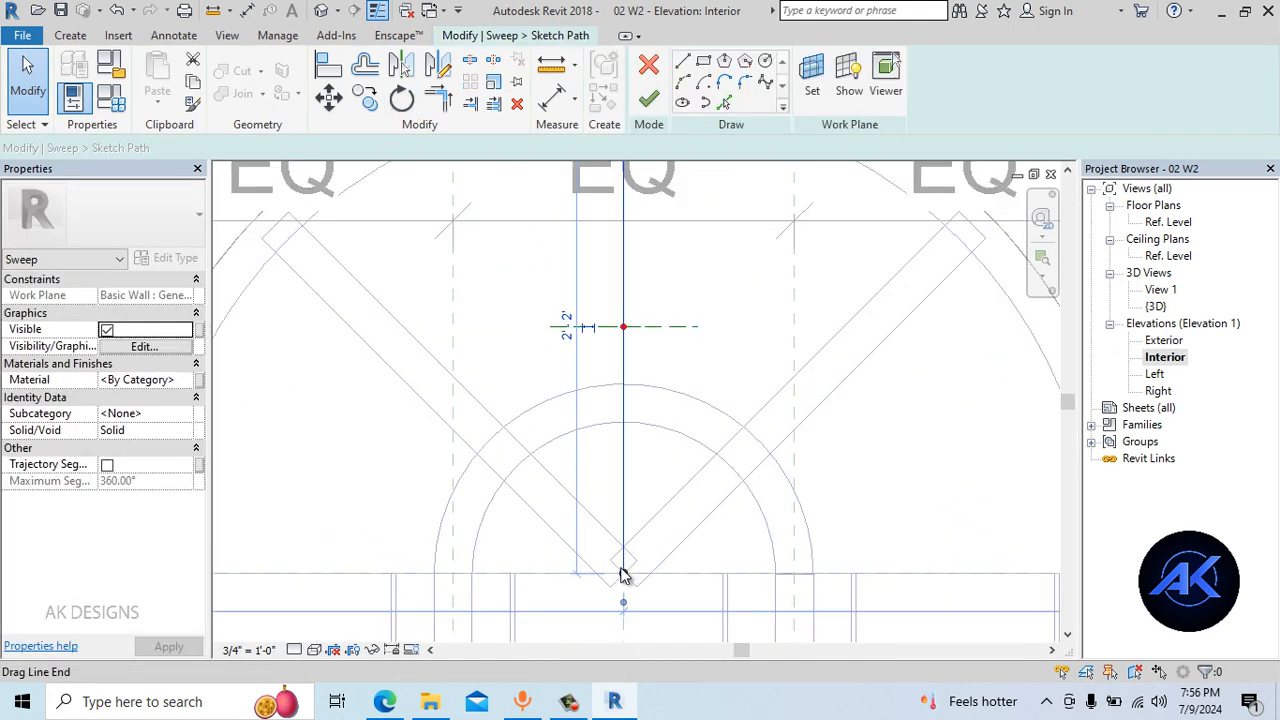
drag(623, 573, 622, 447)
drag(623, 403, 623, 403)
click(694, 388)
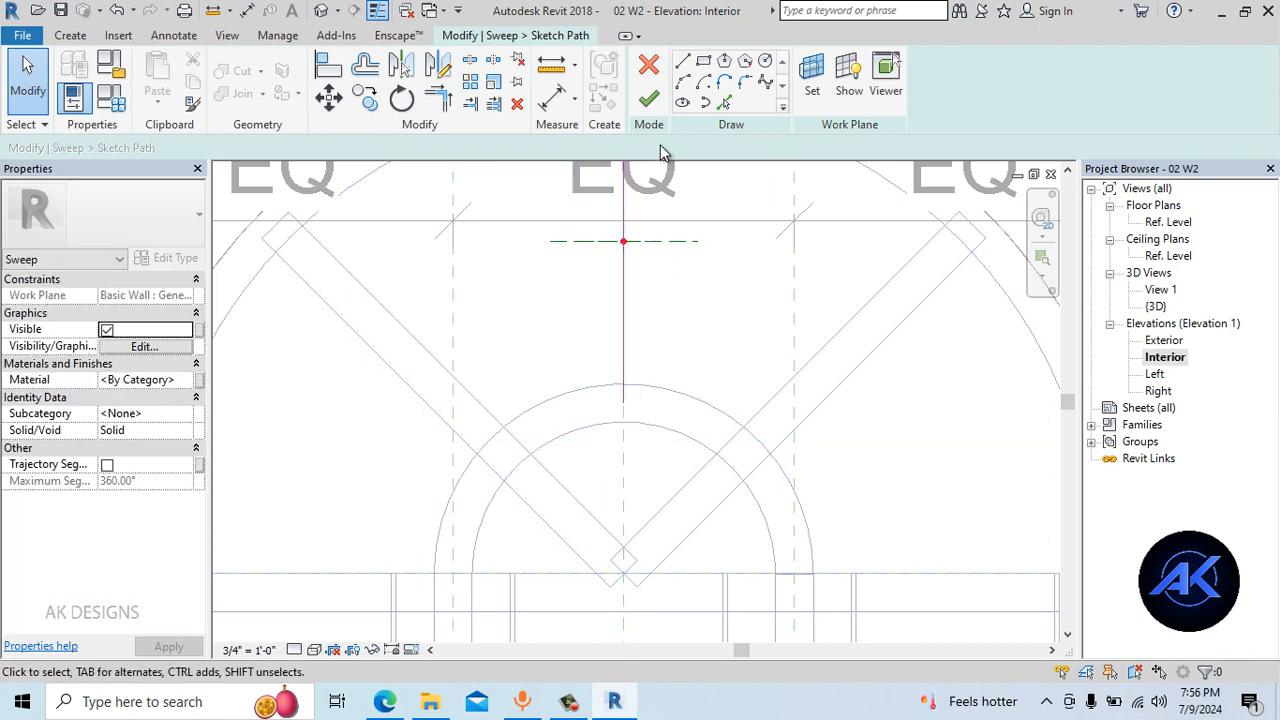
click(648, 97)
click(648, 97)
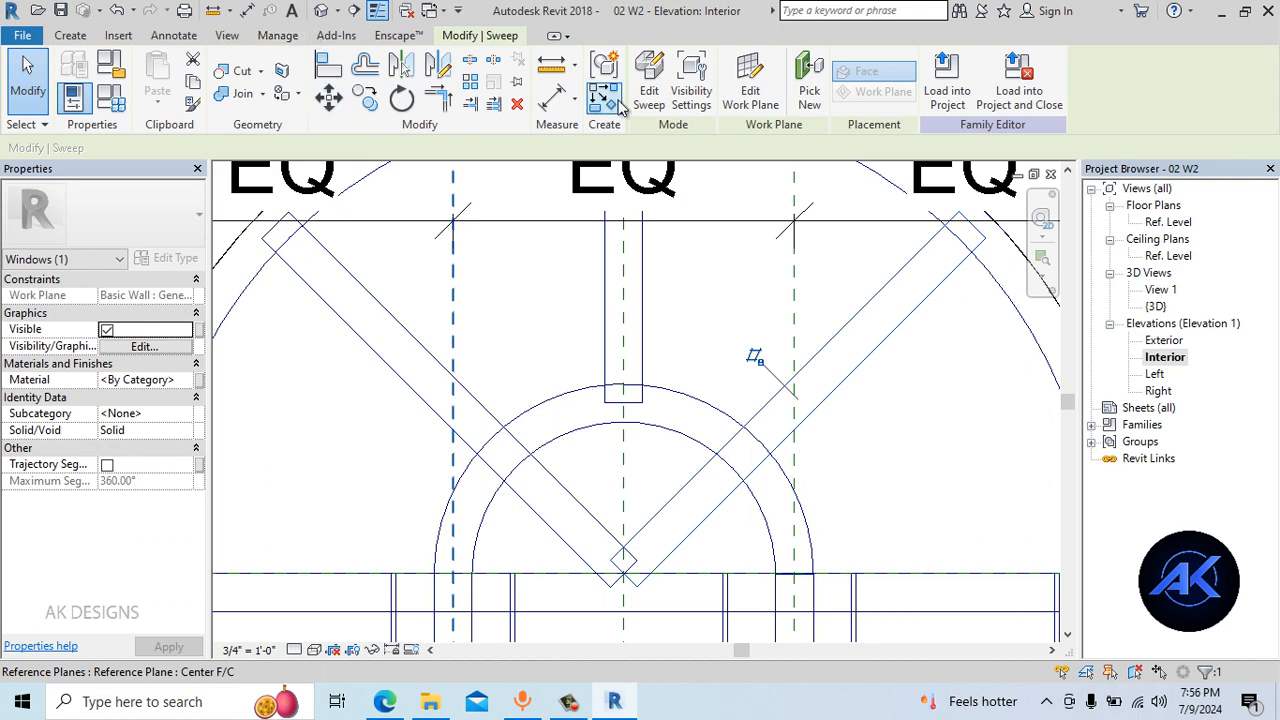
Shorten the right diagonal bar's sweep path so its lower end stops within the inner arch band
click(648, 80)
click(689, 80)
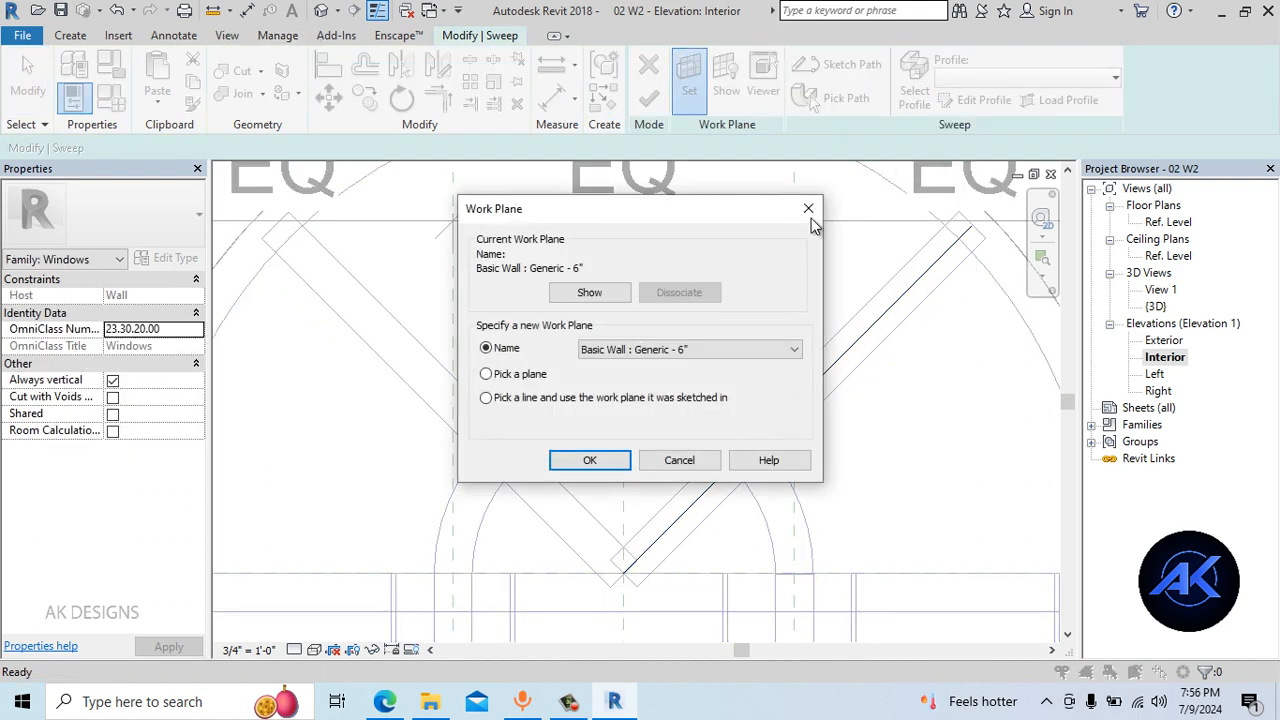
click(813, 207)
click(836, 66)
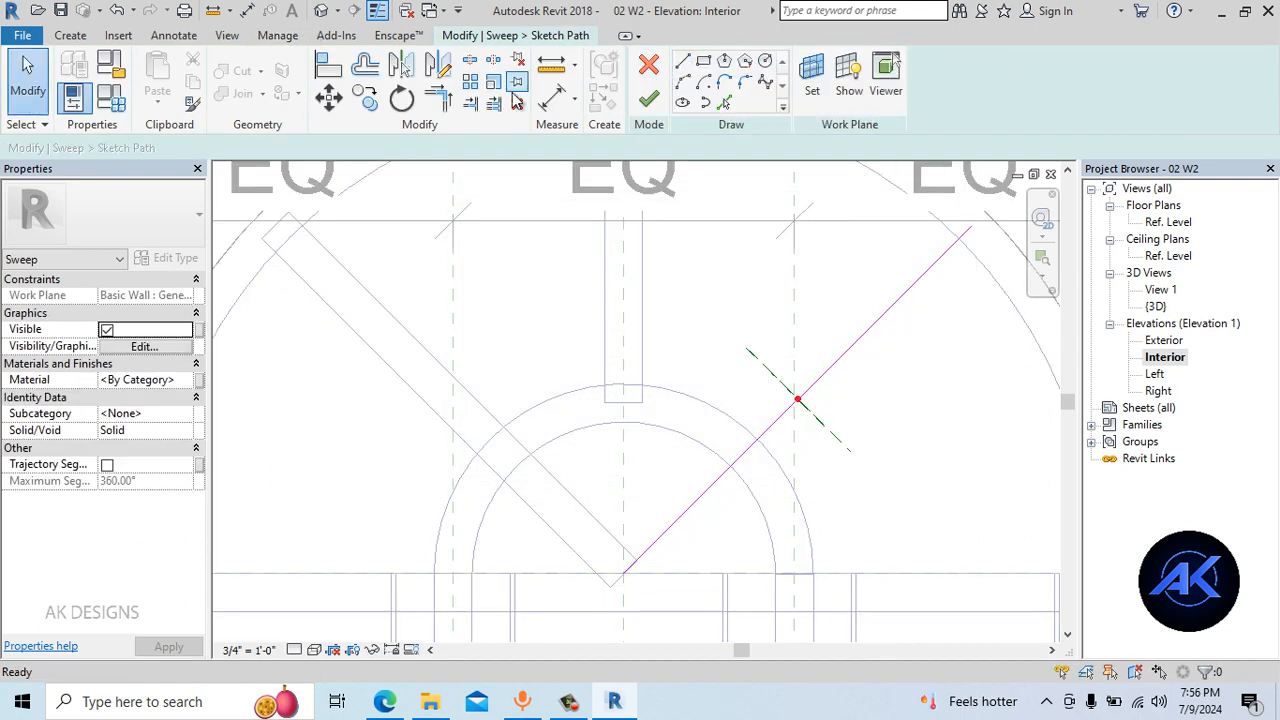
click(641, 561)
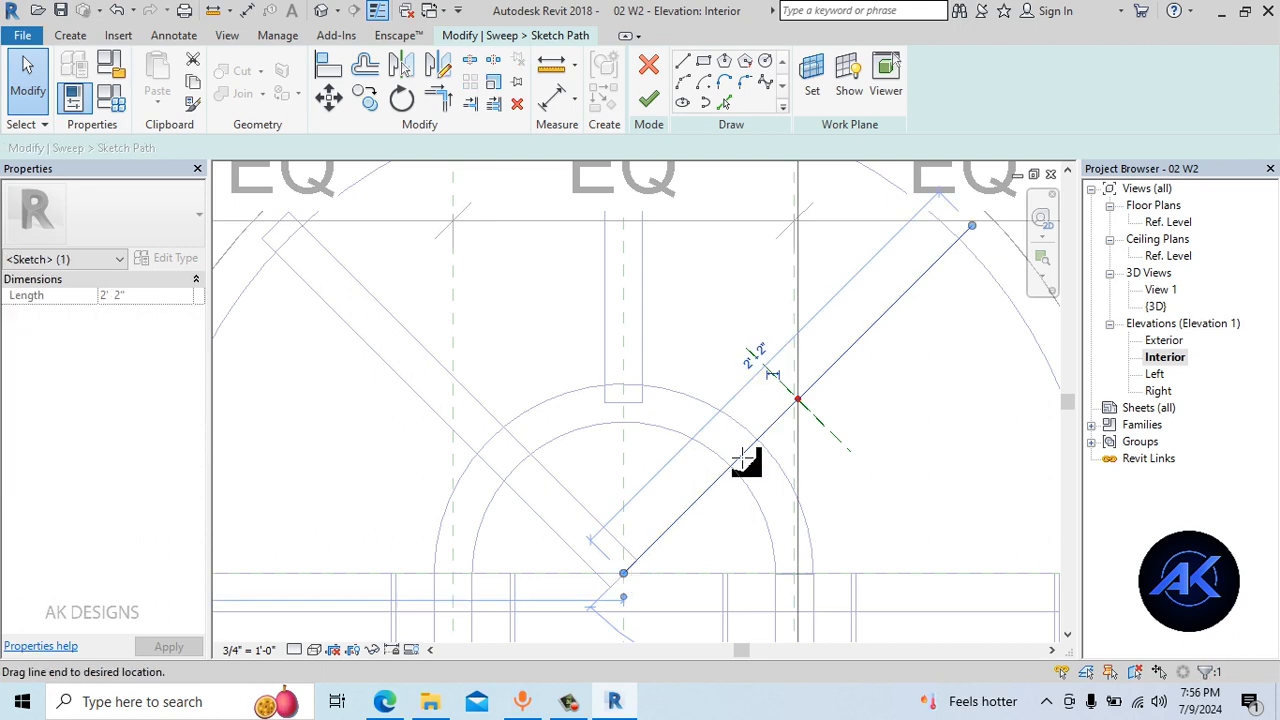
drag(746, 461, 748, 458)
click(645, 100)
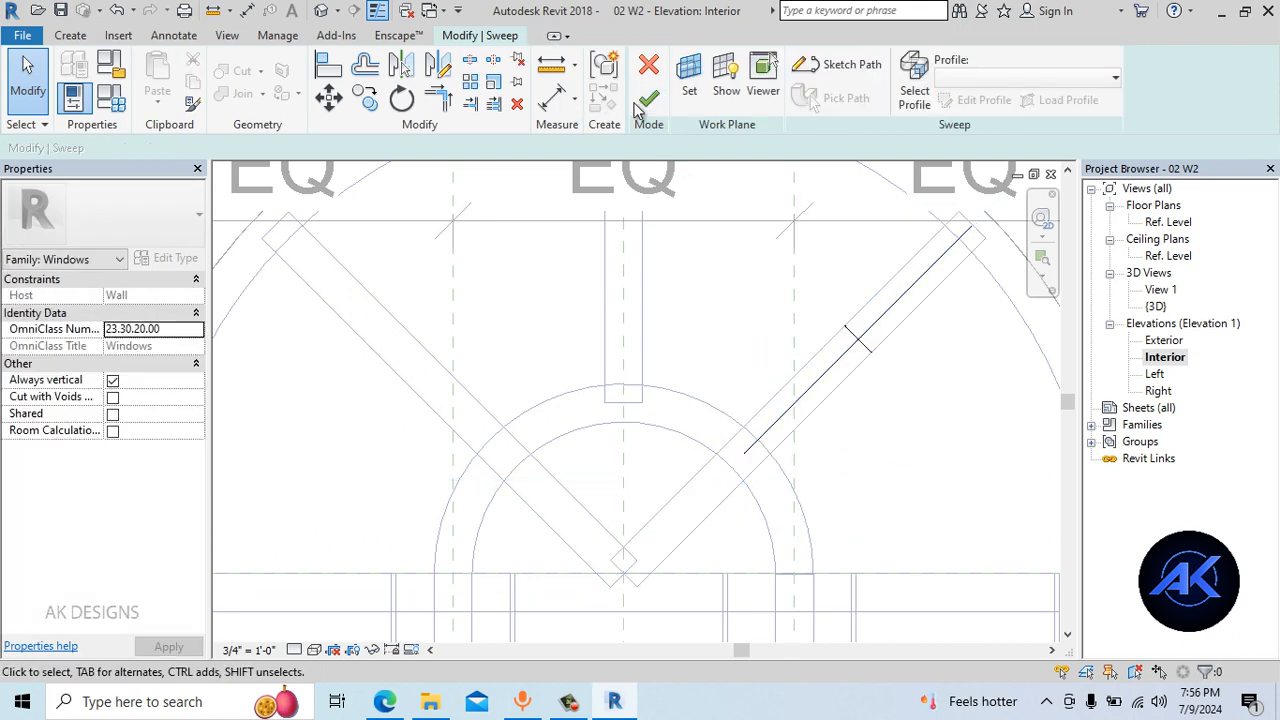
click(646, 100)
Shorten the left diagonal bar's sweep path to the inner arch band, finish the sweep and check it in 3D
double_click(408, 354)
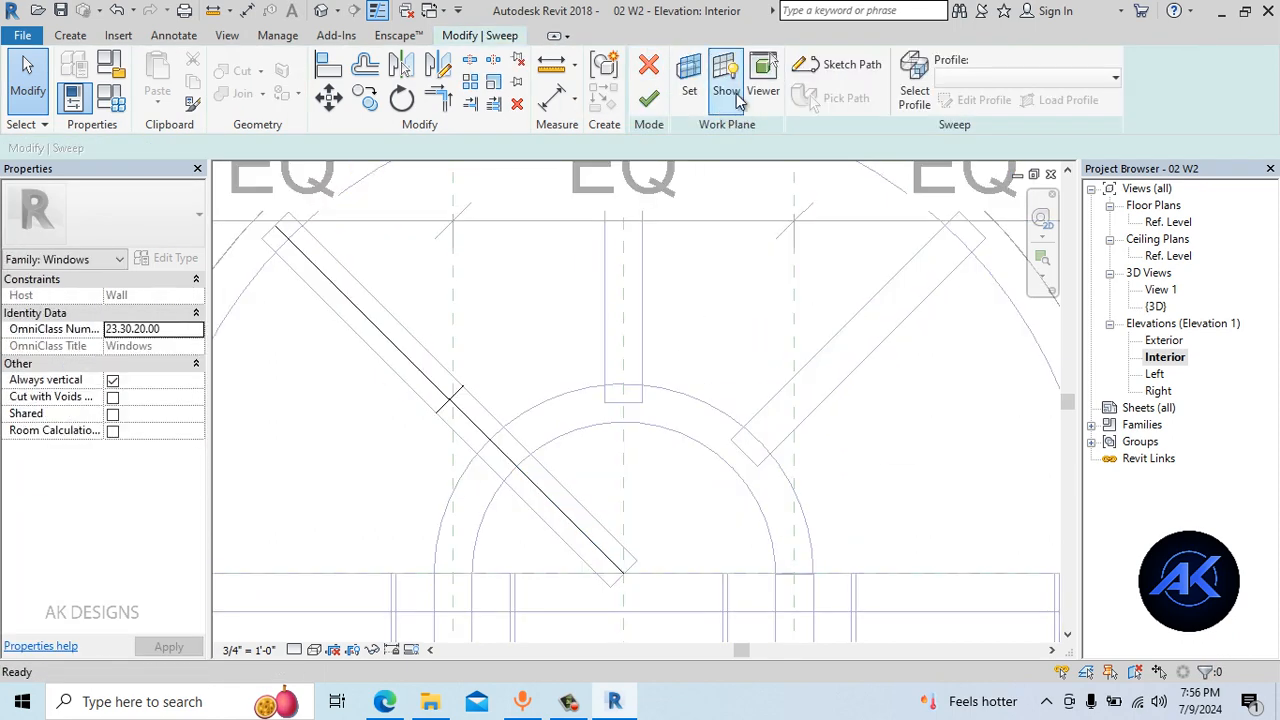
click(620, 575)
mouse_move(620, 575)
mouse_down()
mouse_move(509, 451)
mouse_move(613, 388)
mouse_up()
click(649, 101)
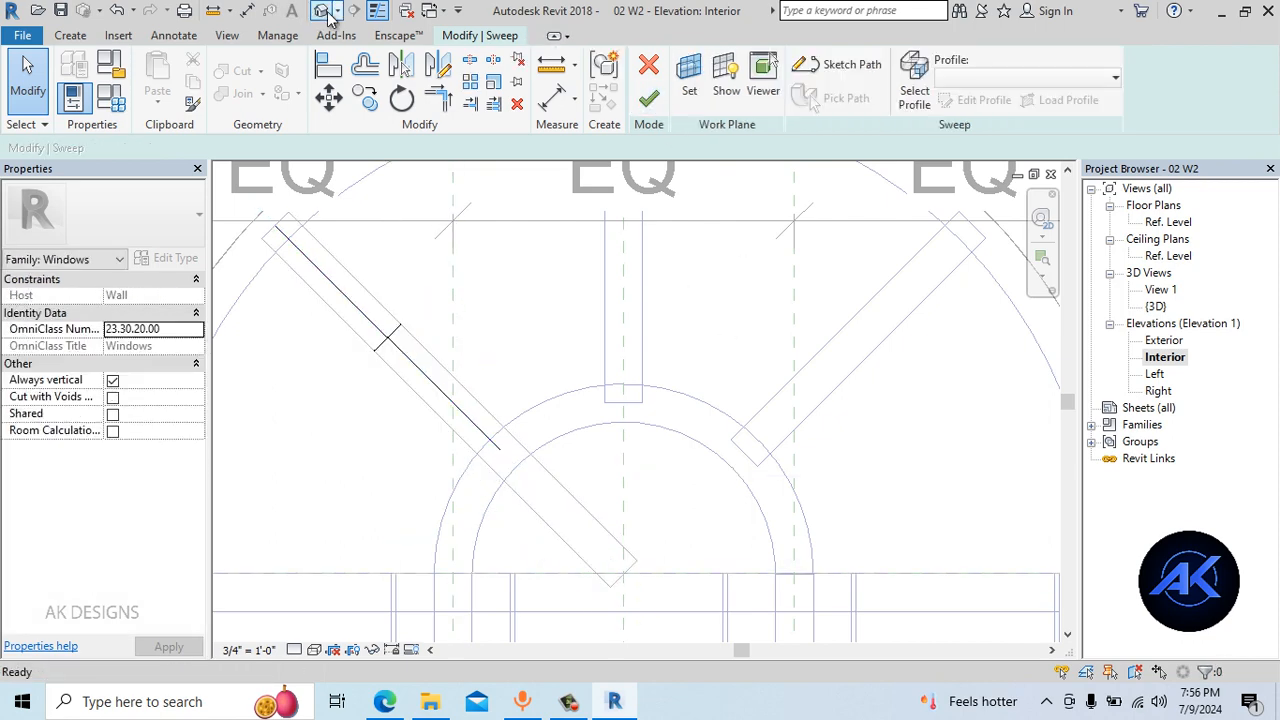
click(643, 103)
click(322, 13)
scroll(679, 335, down, 3)
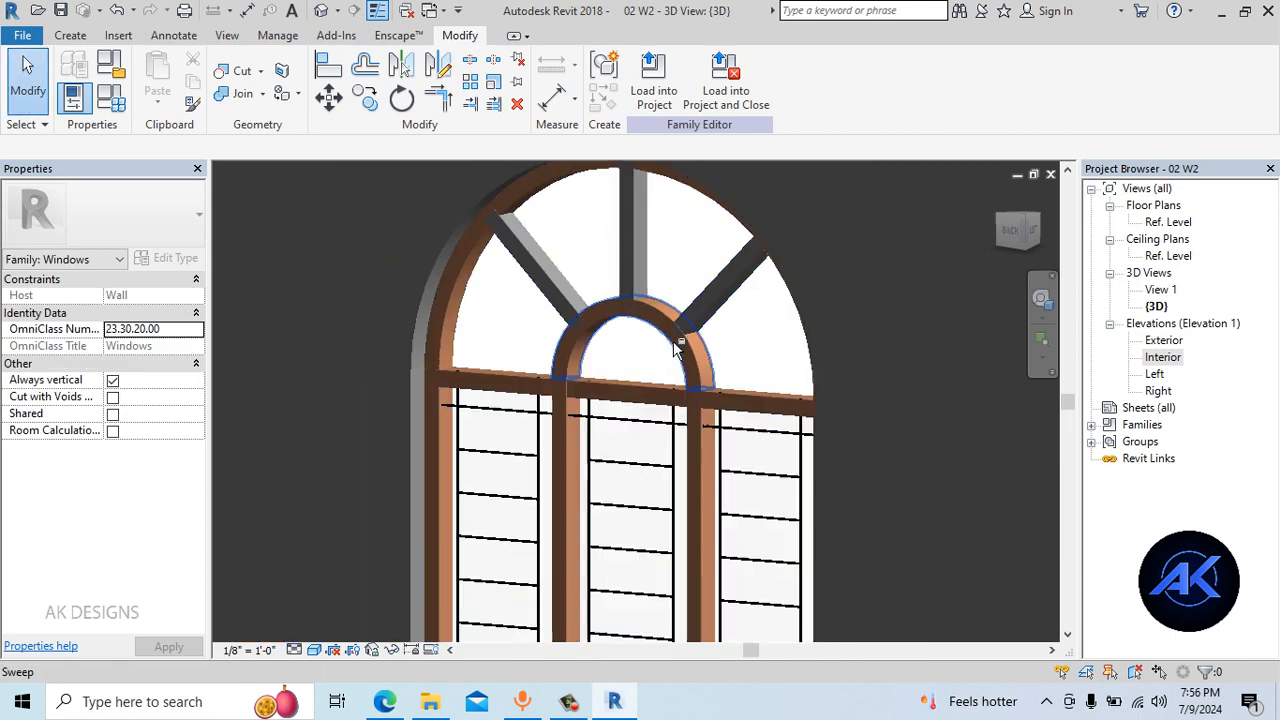
shift+middle_drag(678, 349, 535, 292)
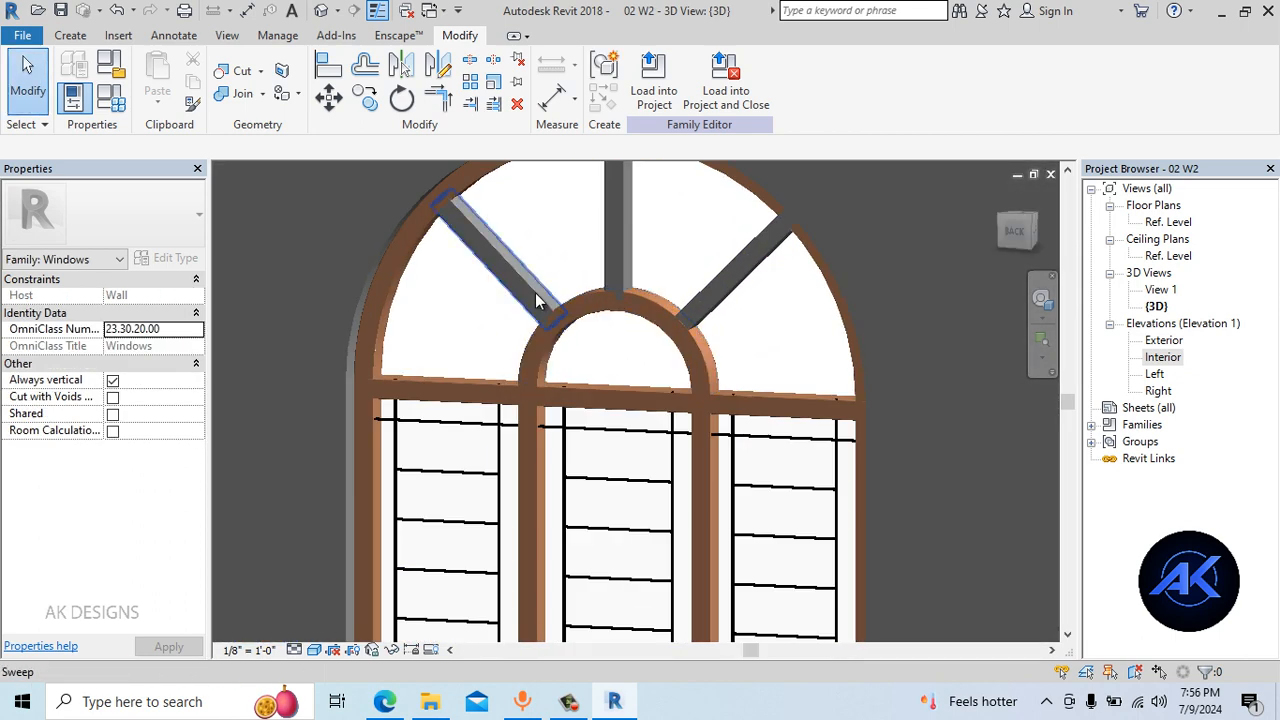
Associate the material of all three radial bars with the 01 Window Frame parameter
click(633, 232)
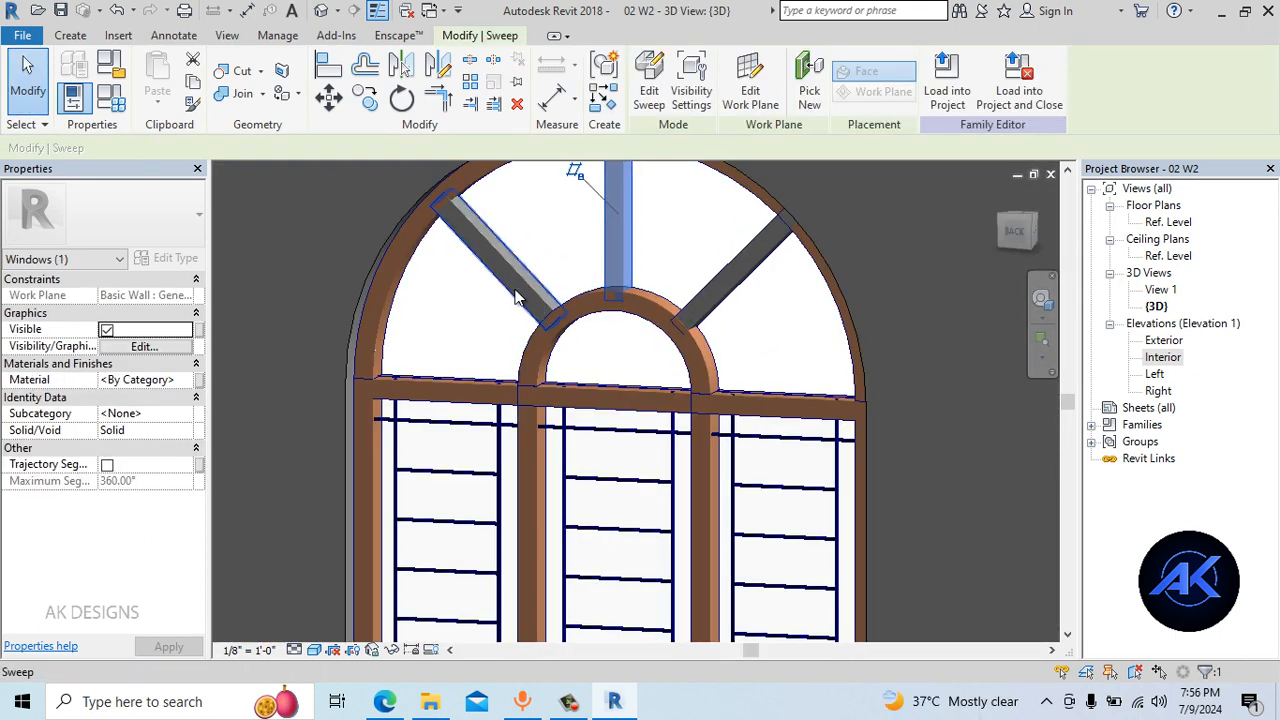
click(513, 290)
ctrl+click(630, 232)
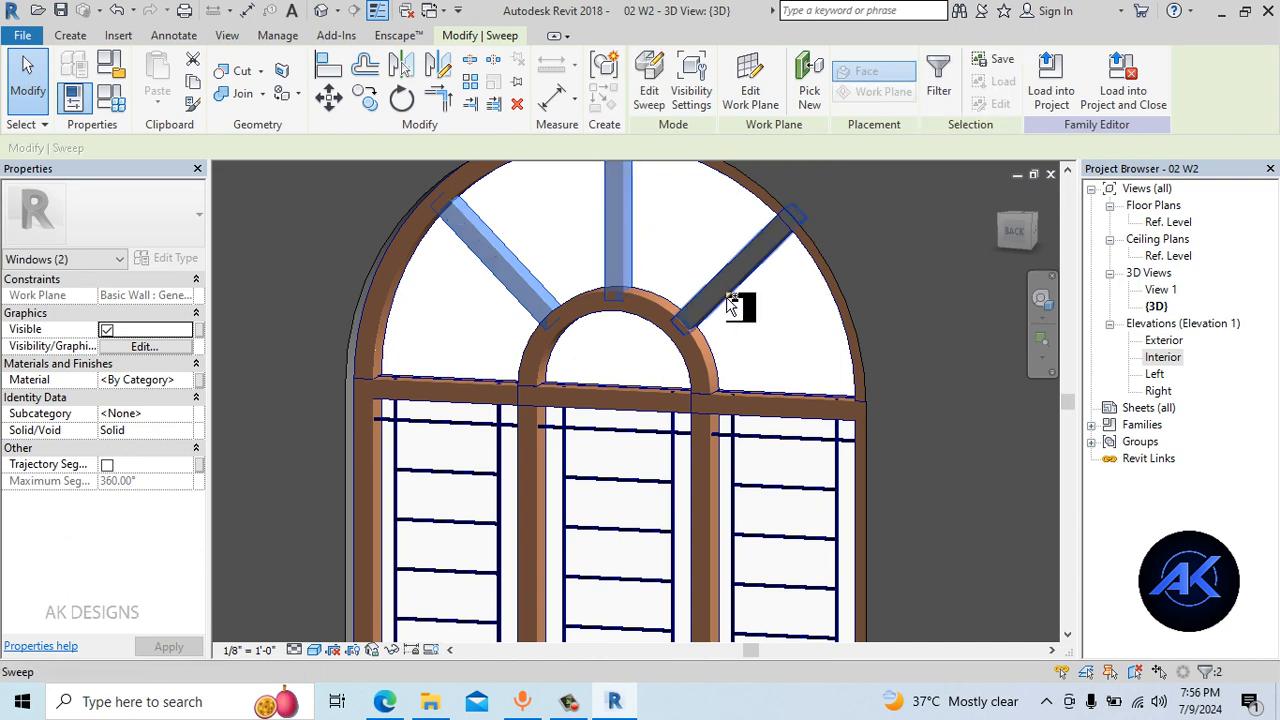
ctrl+click(722, 290)
click(198, 381)
click(580, 271)
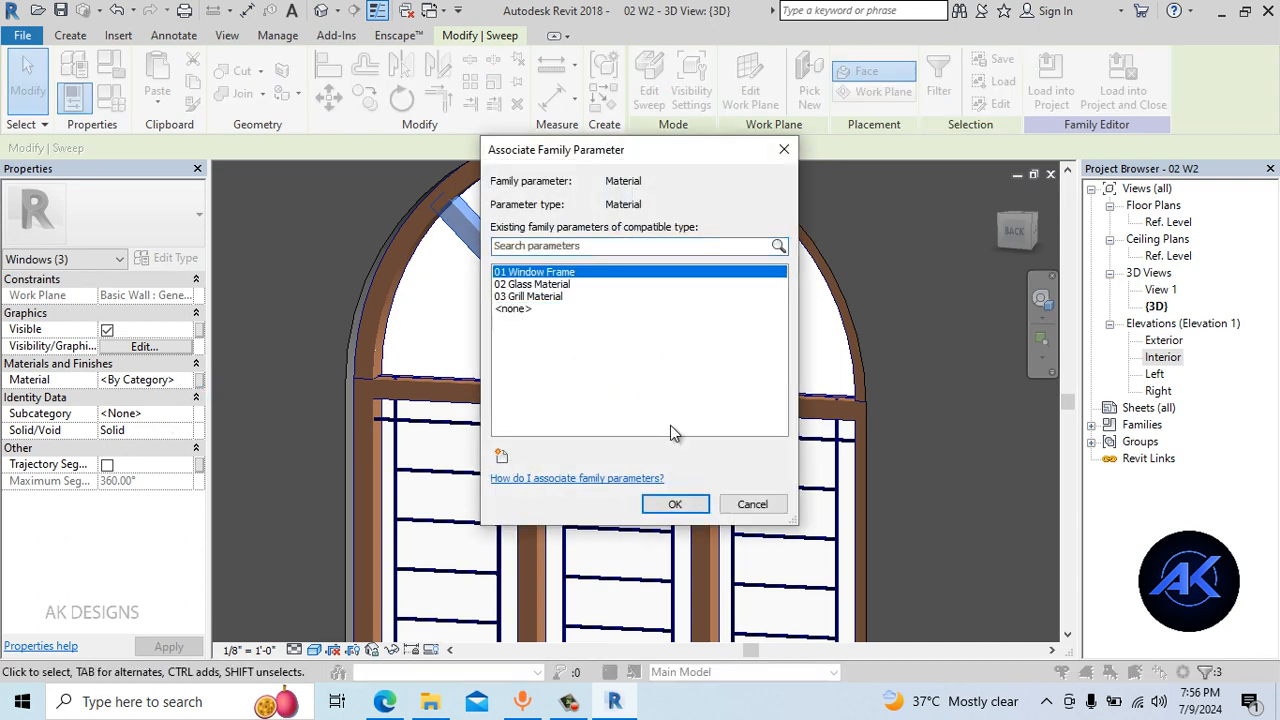
click(666, 503)
click(760, 343)
scroll(760, 334, down, 2)
scroll(594, 326, up, 1)
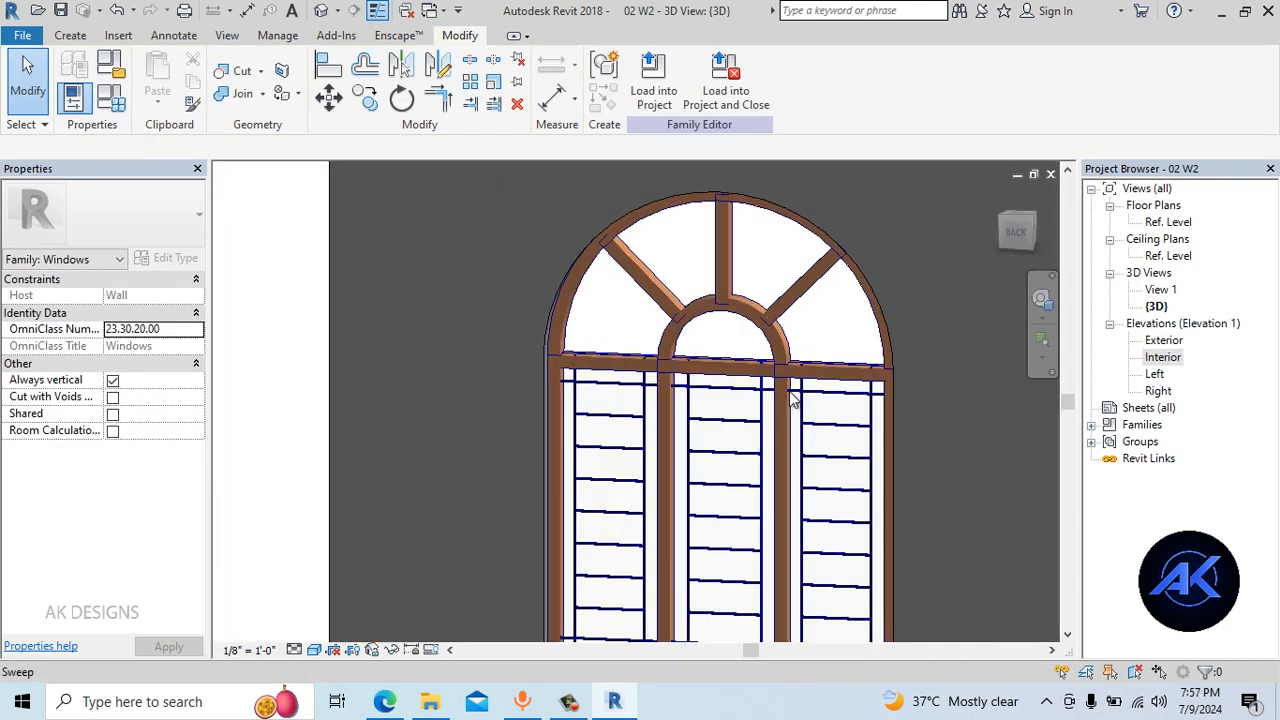
Open the Interior elevation with the arch and upper grill bars in view
double_click(1163, 357)
scroll(483, 483, down, 2)
scroll(483, 483, up, 1)
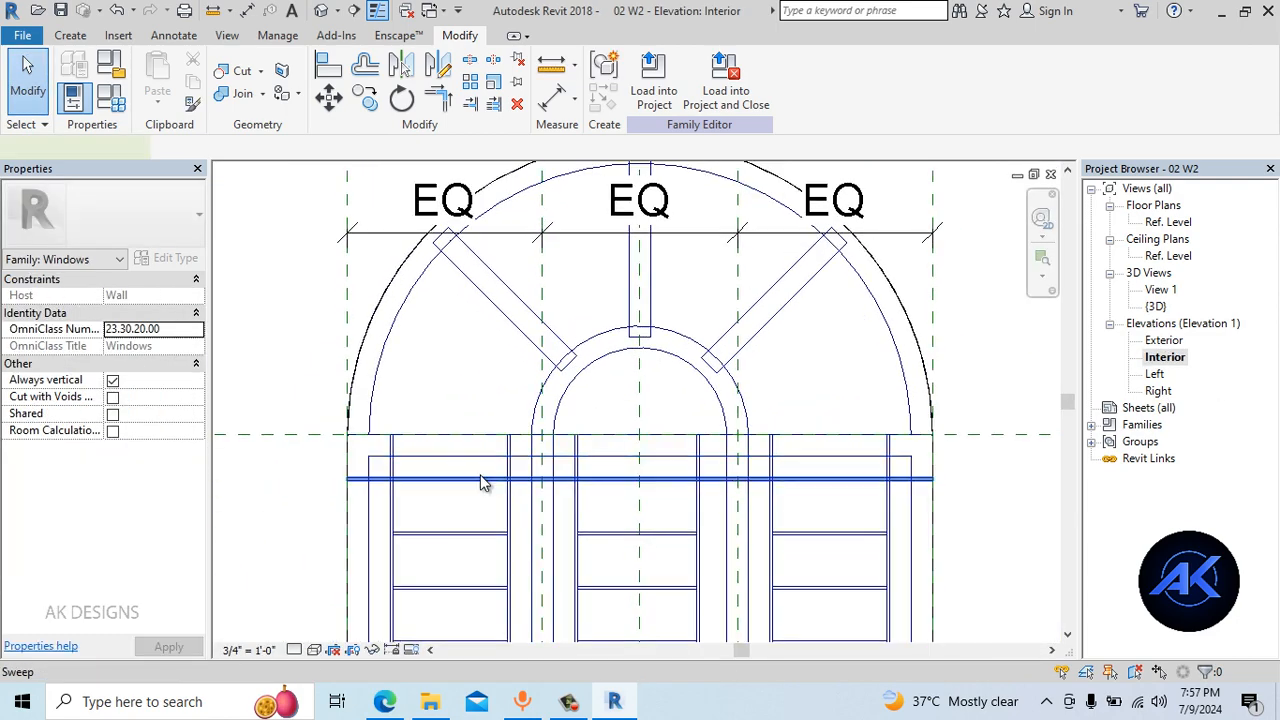
right_click(483, 483)
click(566, 220)
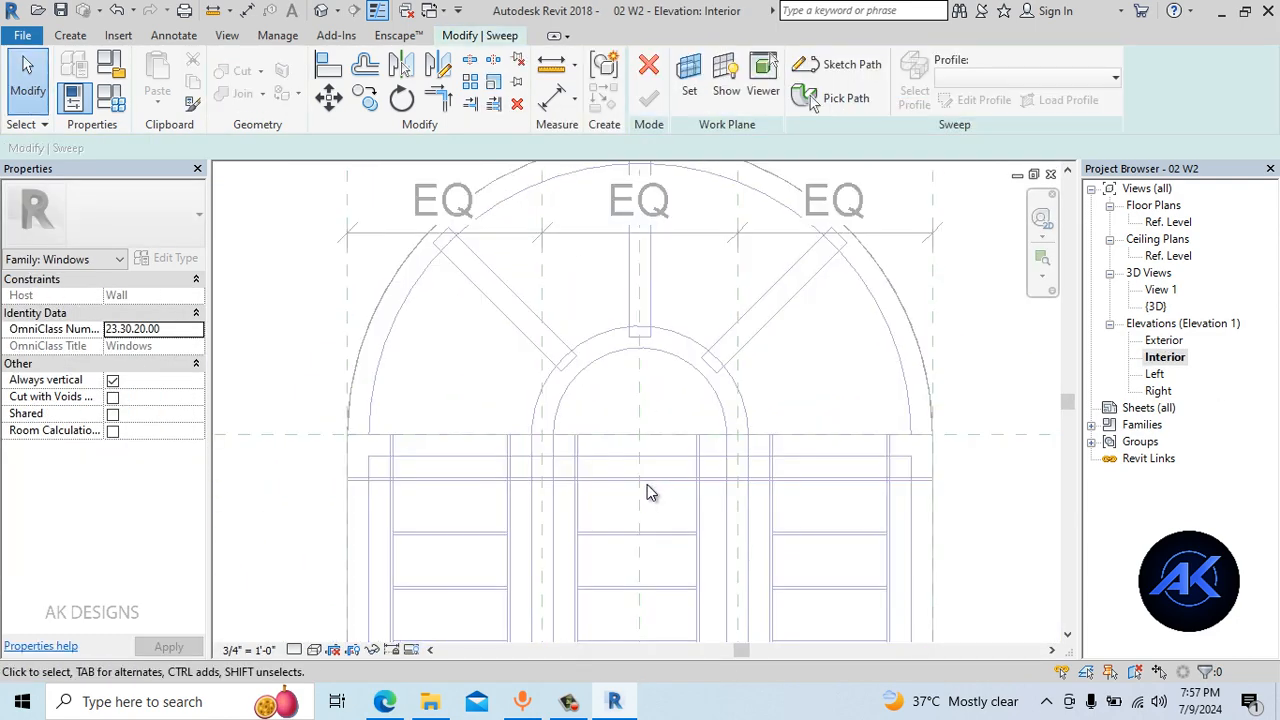
click(654, 78)
Copy the topmost horizontal grill bar straight up about 1' 7" into the arch
click(474, 482)
click(366, 98)
click(671, 500)
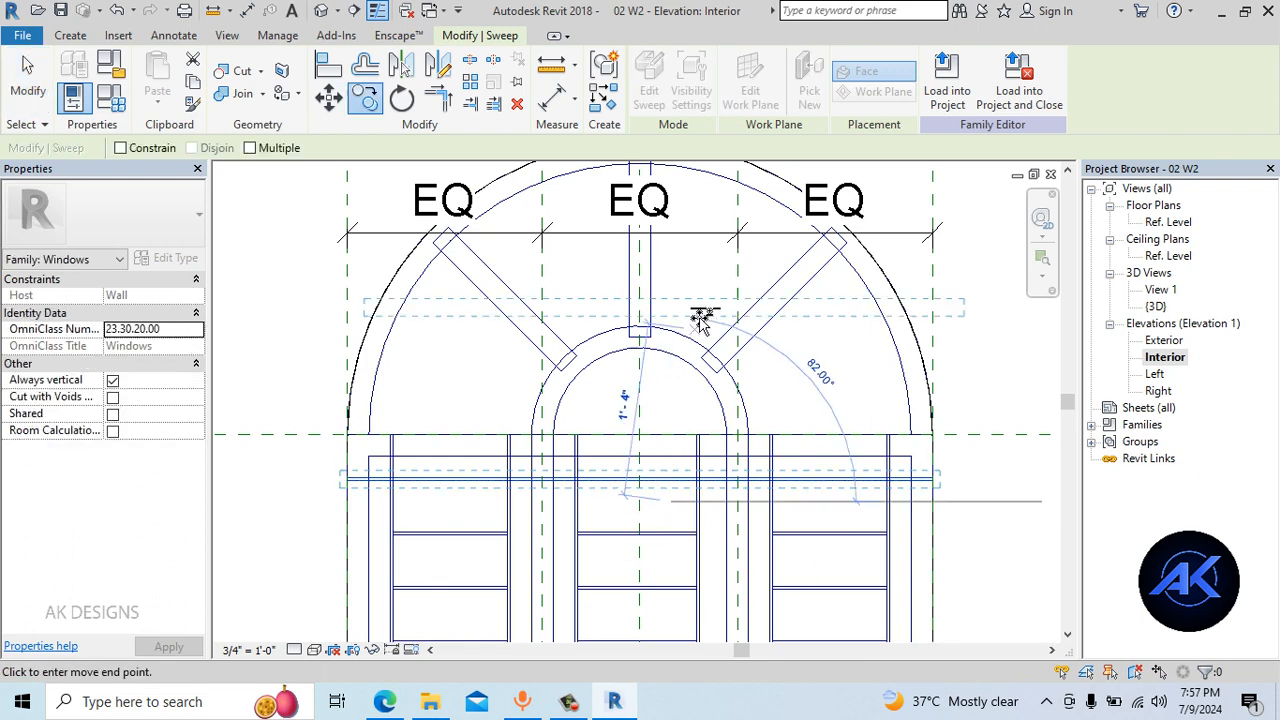
shift+click(688, 295)
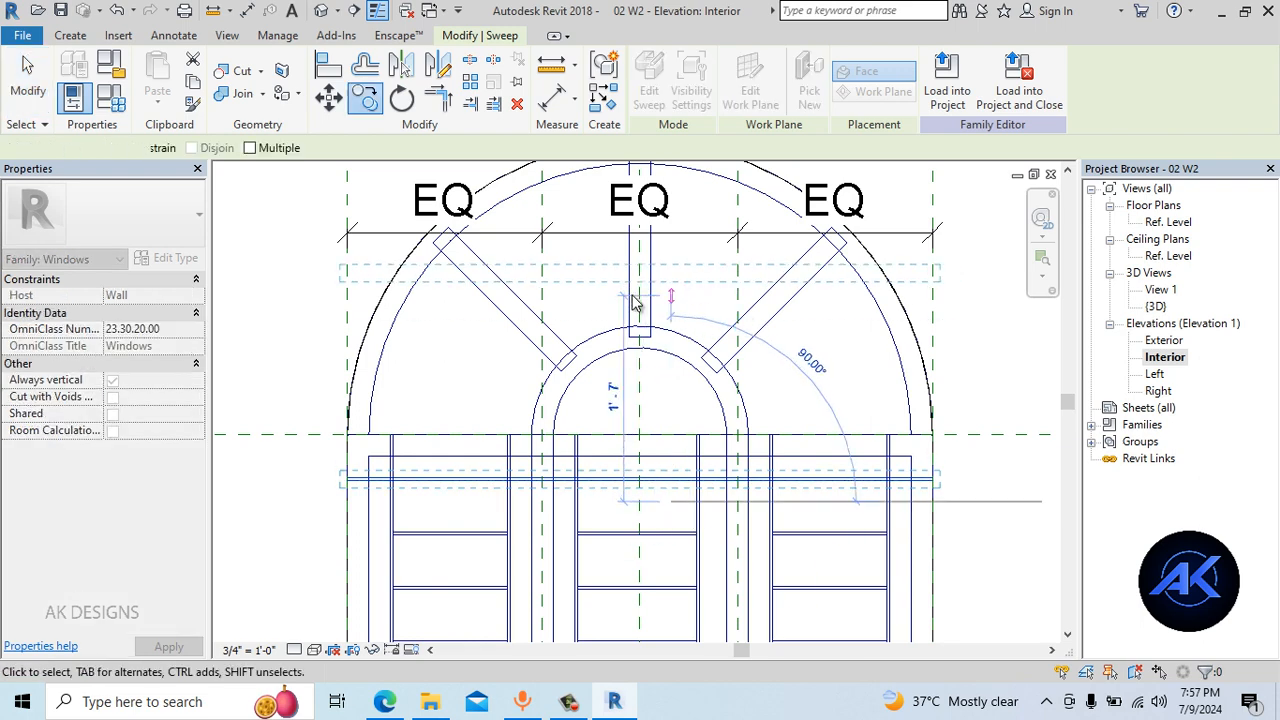
Edit the copied bar's sweep path and sketch a circle of about 1' 6" radius centred on the arch's base line
click(649, 80)
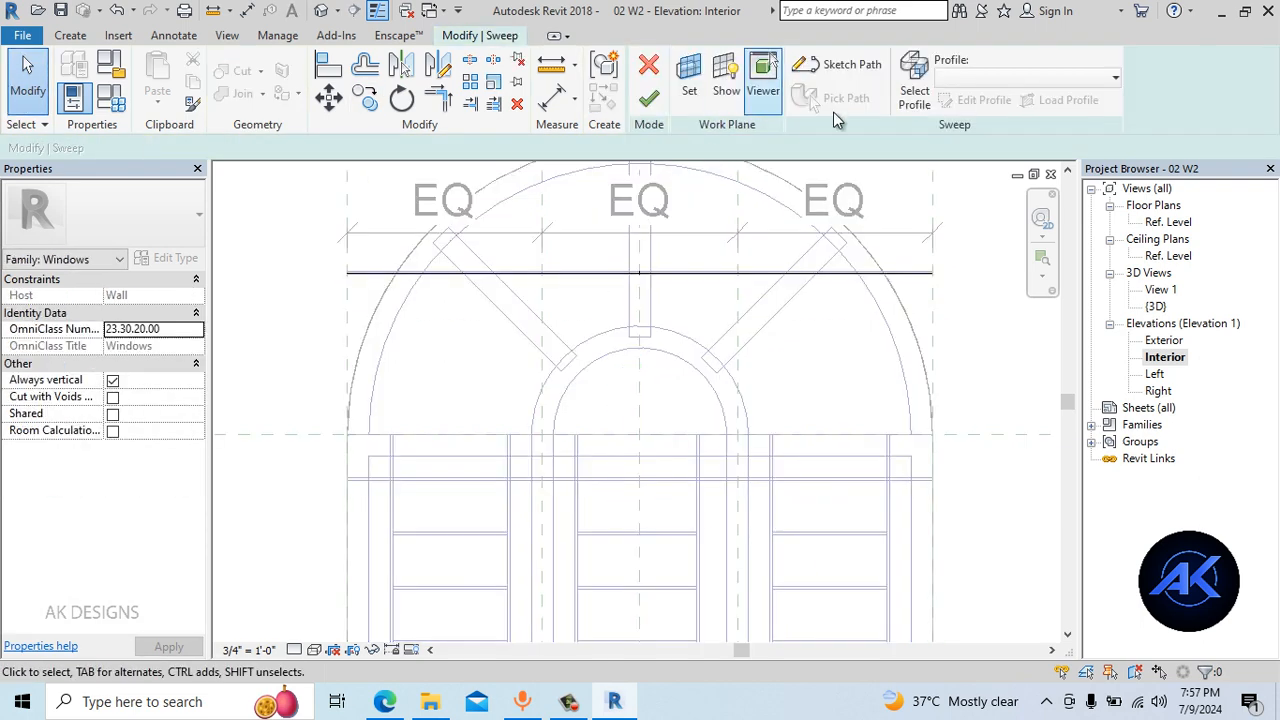
click(846, 65)
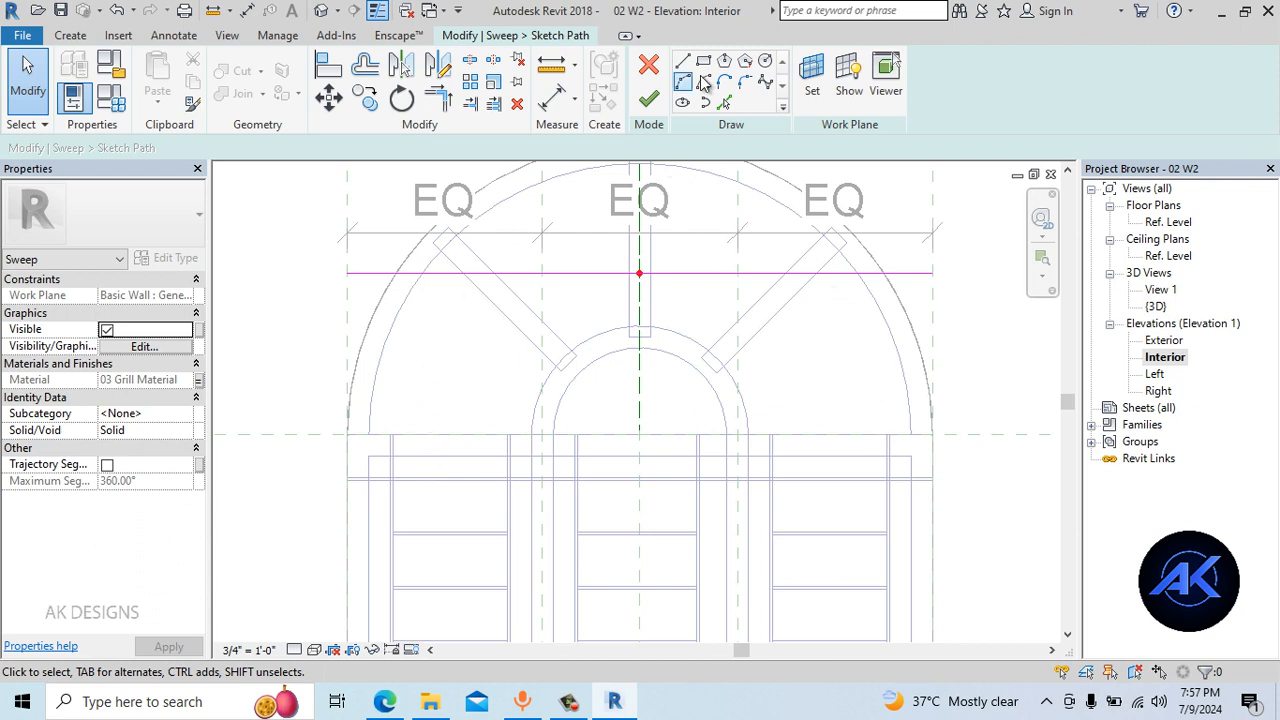
click(640, 433)
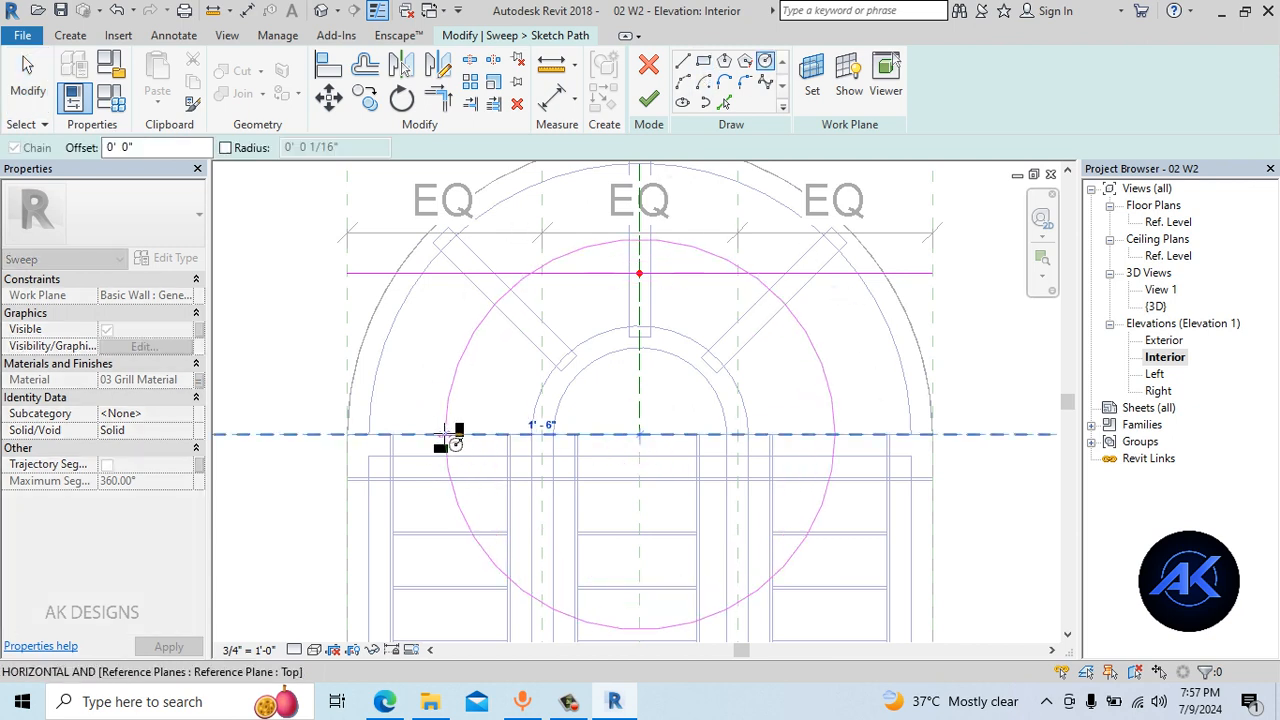
click(448, 437)
key(Escape)
key(Escape)
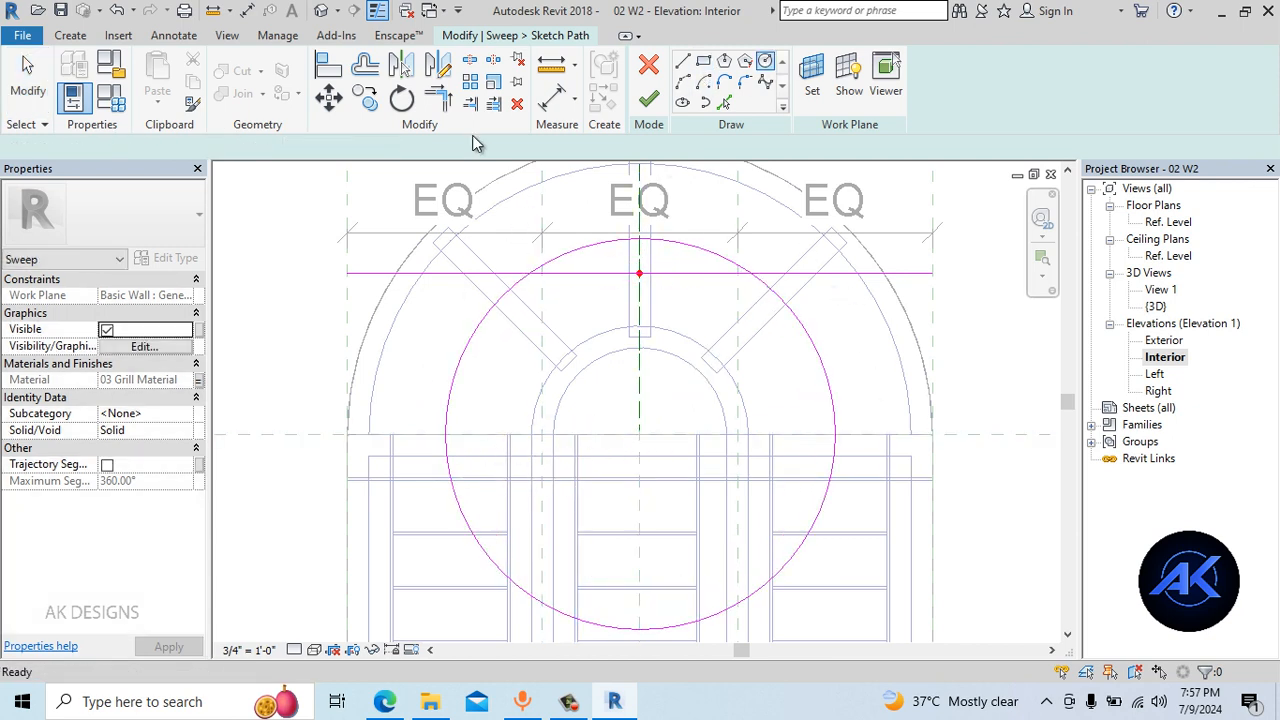
Split the path circle at the arch's base line and keep only its upper semicircle
click(469, 61)
scroll(446, 397, up, 6)
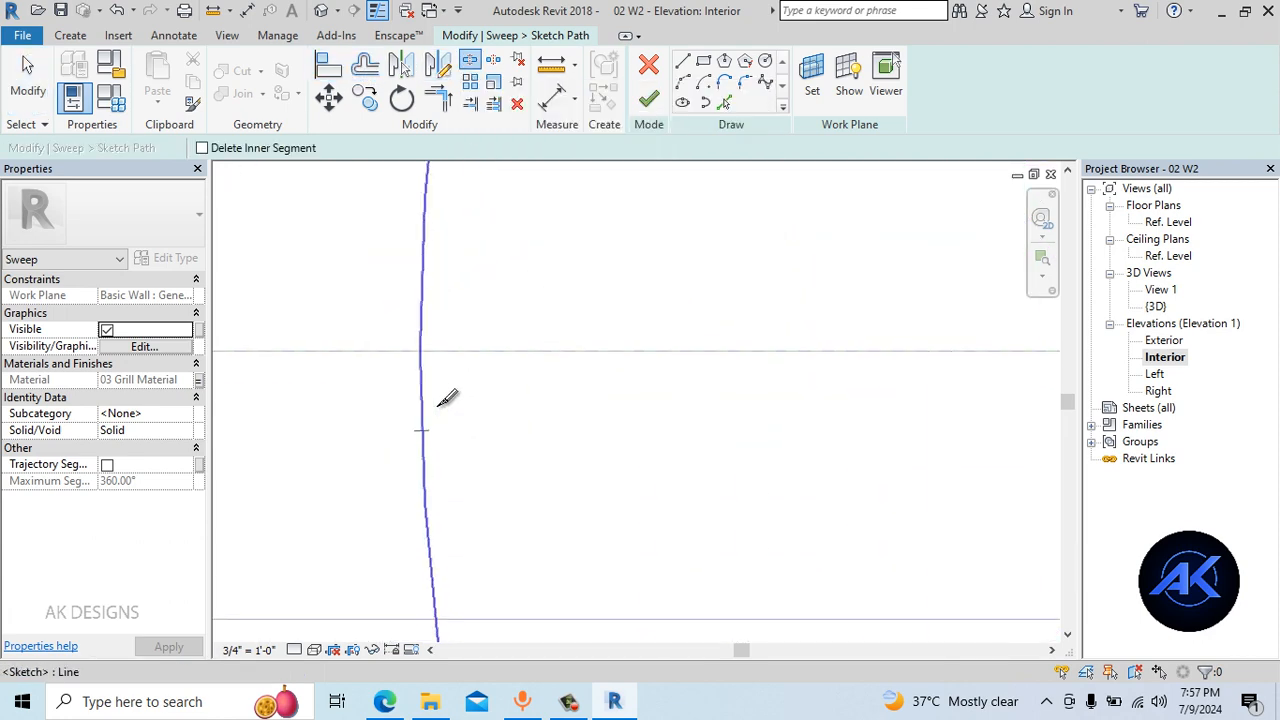
scroll(543, 434, down, 4)
scroll(626, 434, up, 4)
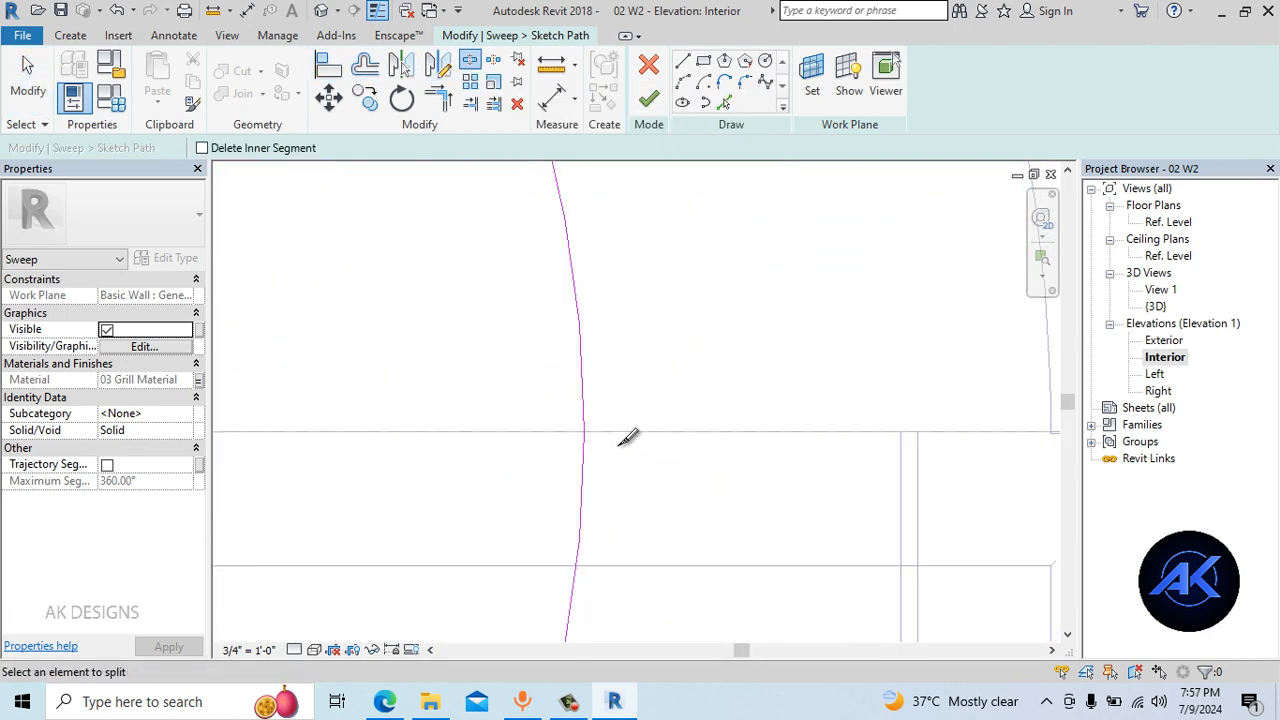
click(569, 424)
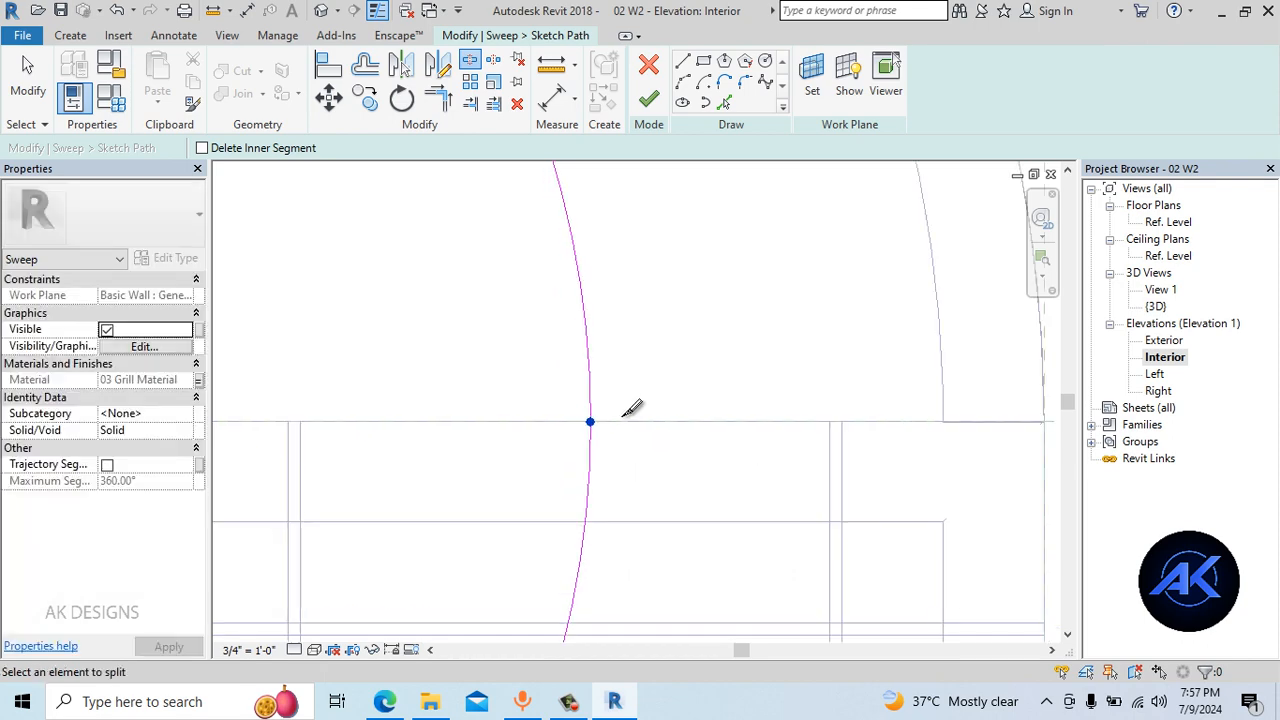
scroll(632, 420, down, 4)
key(Escape)
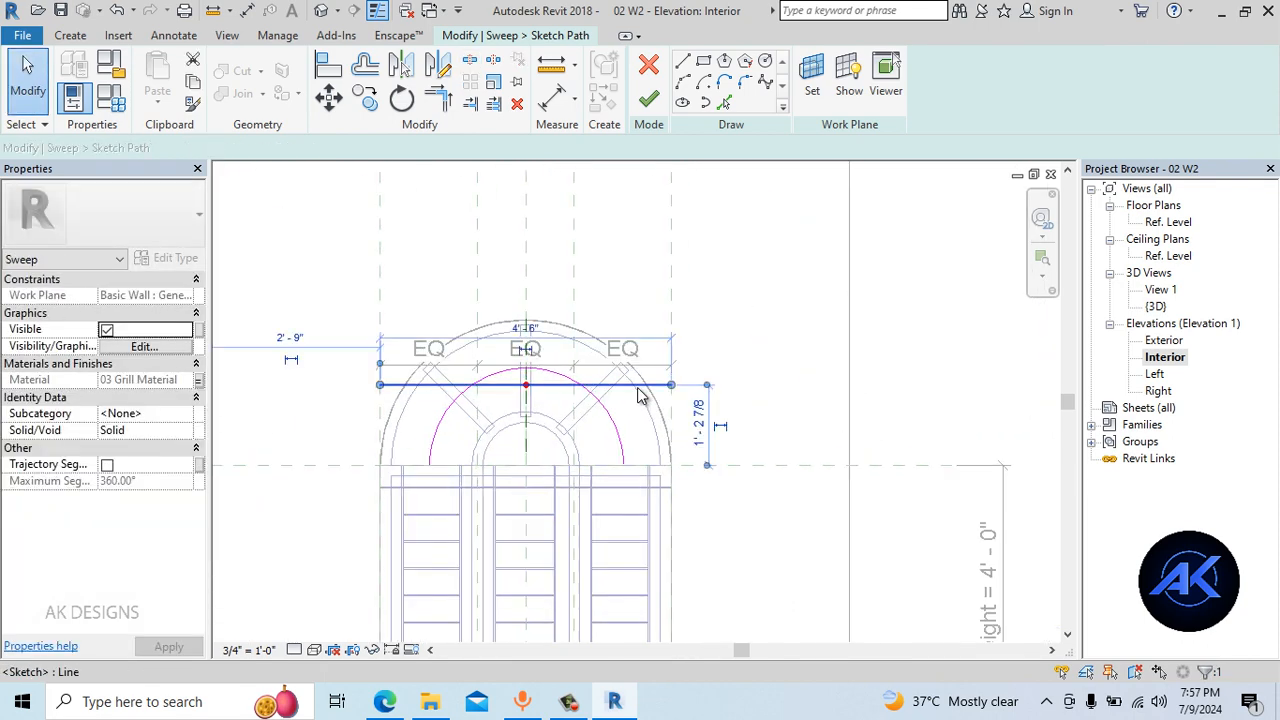
Delete the straight horizontal line from the sweep path and finish the curved grill bar
key(Delete)
scroll(607, 397, up, 3)
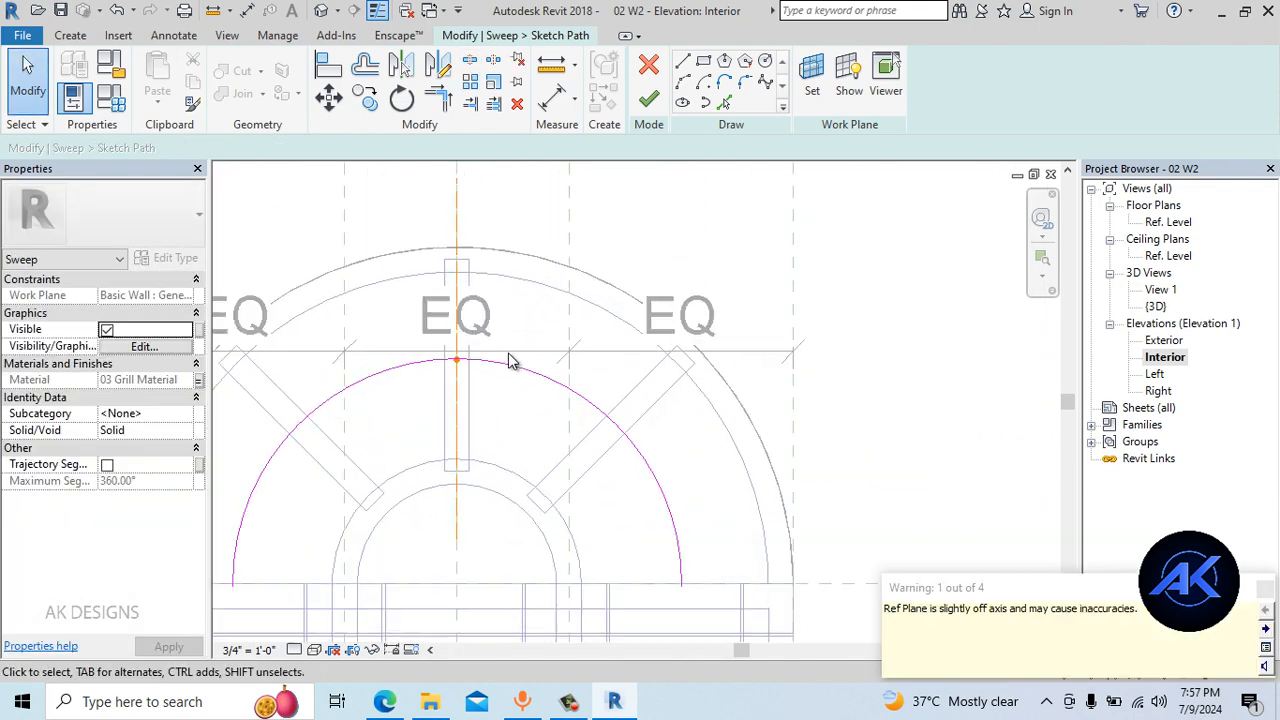
click(650, 100)
click(650, 100)
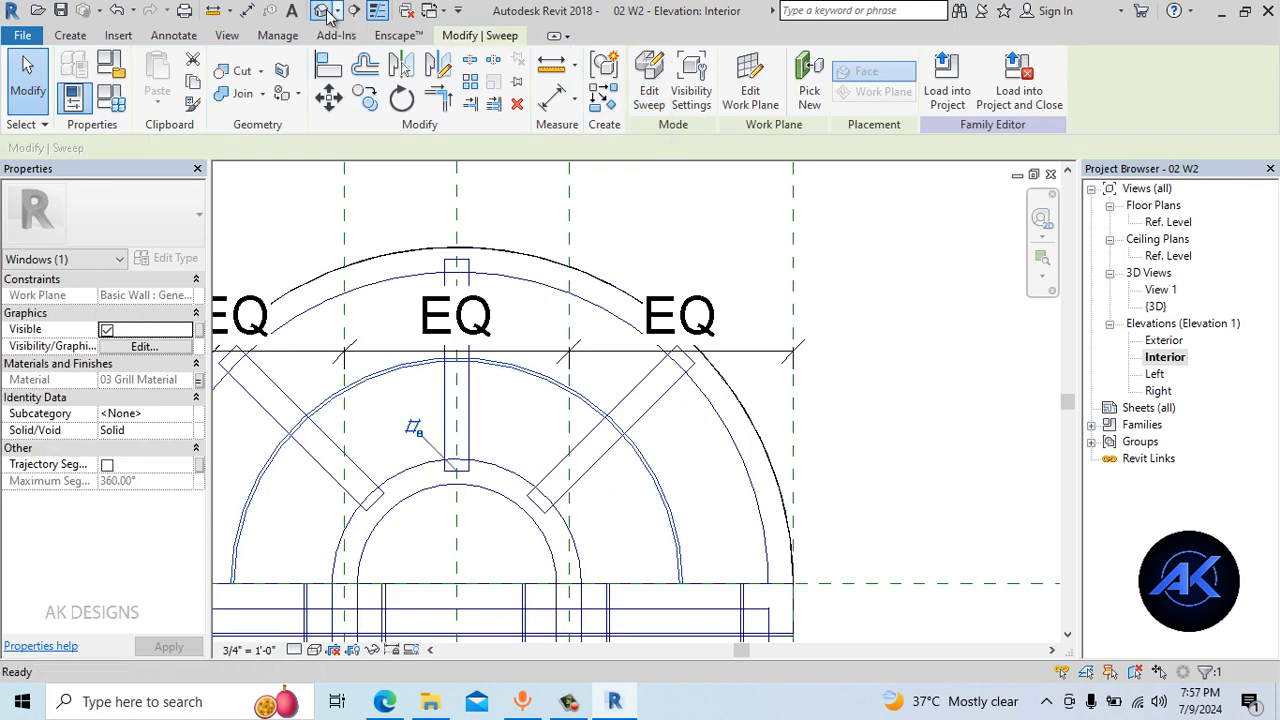
Inspect the curved grill in 3D from the front, and examine the grill ends and glass at the lower frame corner
click(328, 12)
shift+middle_drag(820, 429, 374, 394)
scroll(737, 271, up, 3)
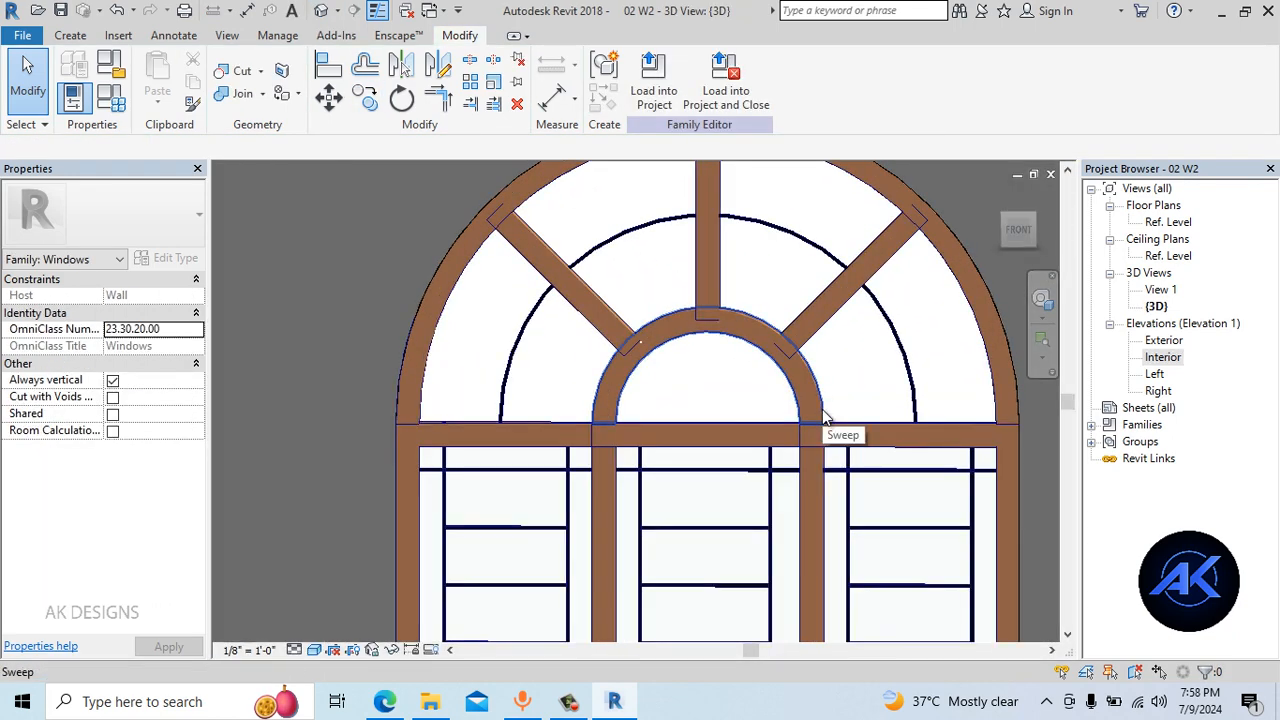
scroll(823, 411, down, 4)
scroll(823, 478, up, 2)
scroll(669, 300, down, 1)
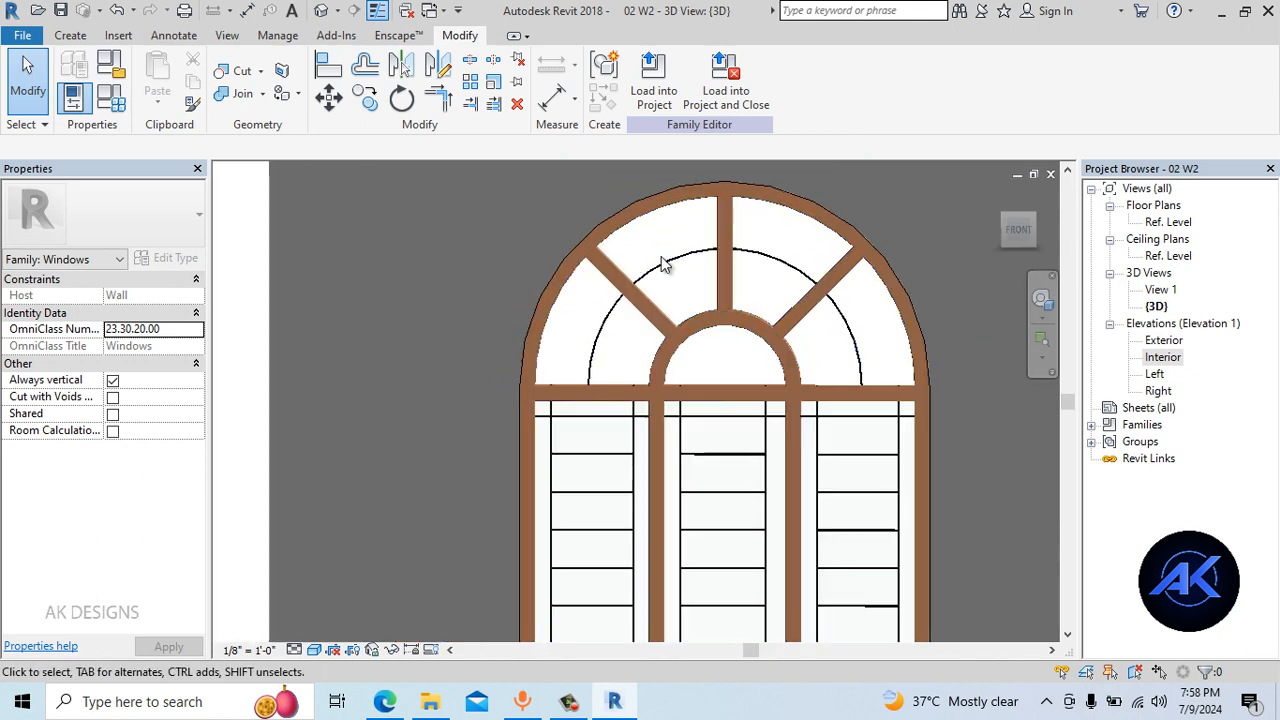
scroll(852, 447, down, 2)
middle_drag(852, 447, 646, 415)
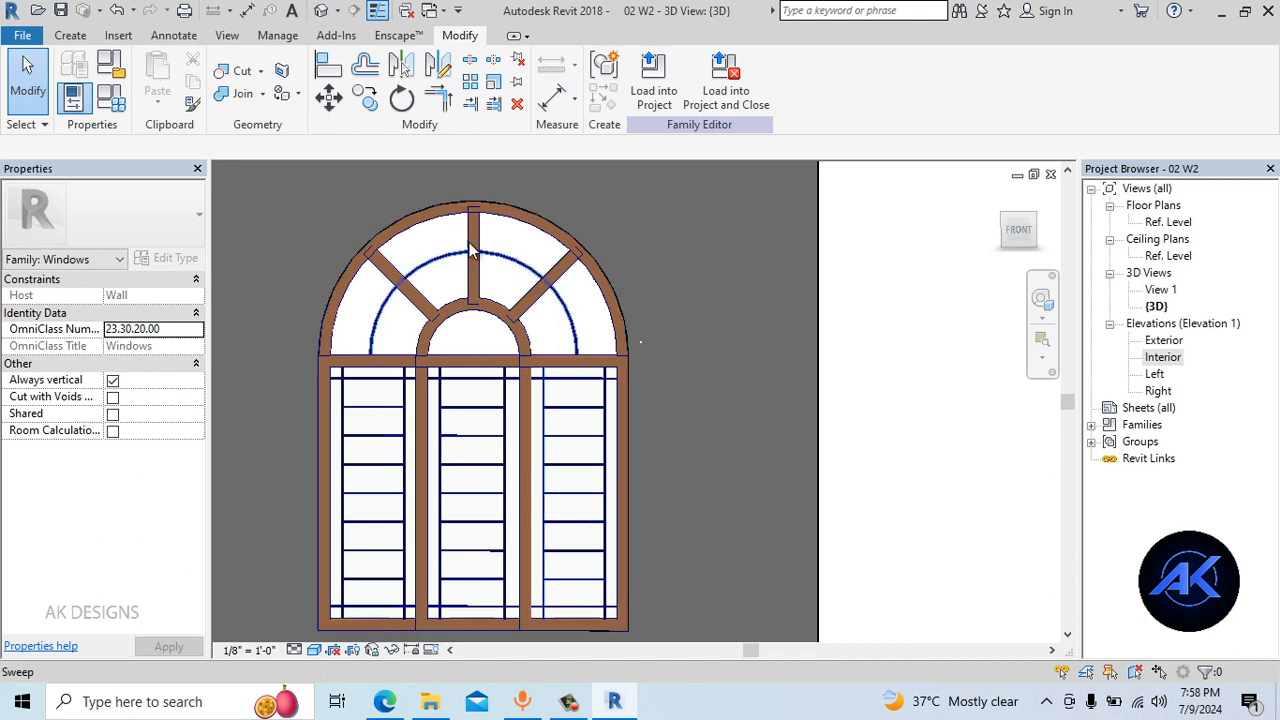
shift+middle_drag(614, 461, 530, 486)
scroll(294, 582, up, 5)
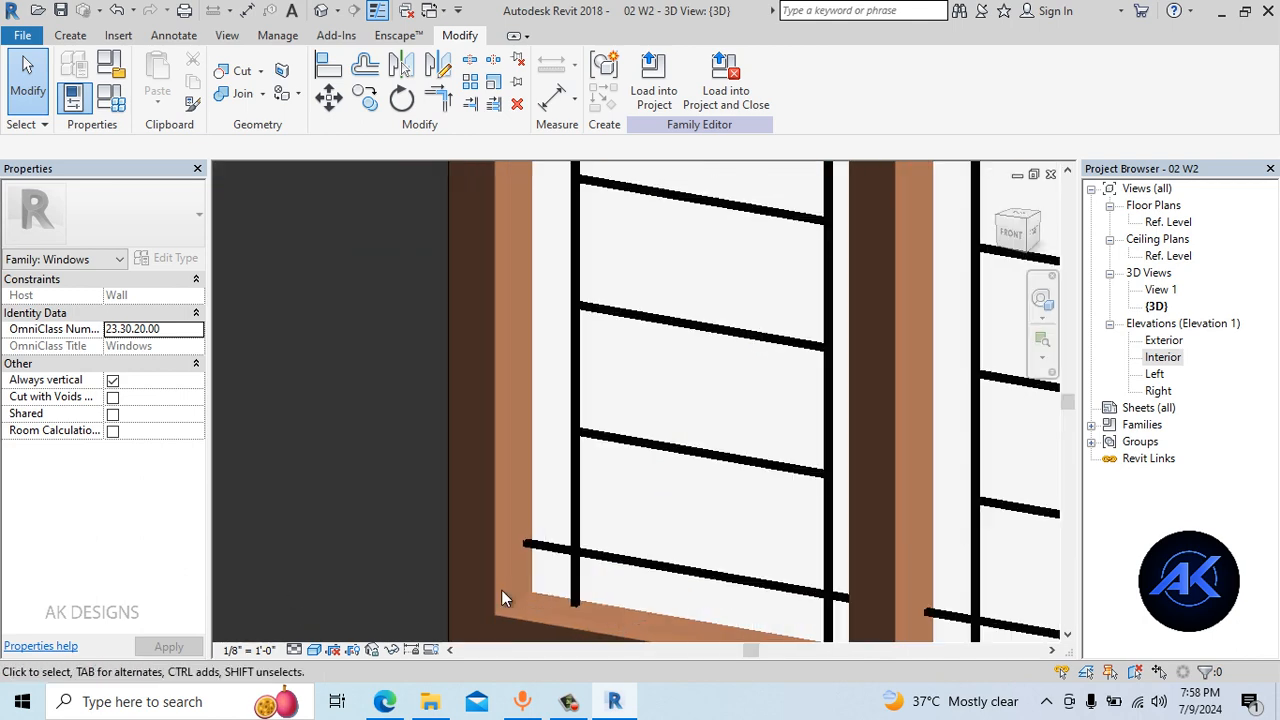
shift+middle_drag(592, 590, 640, 446)
scroll(639, 437, up, 2)
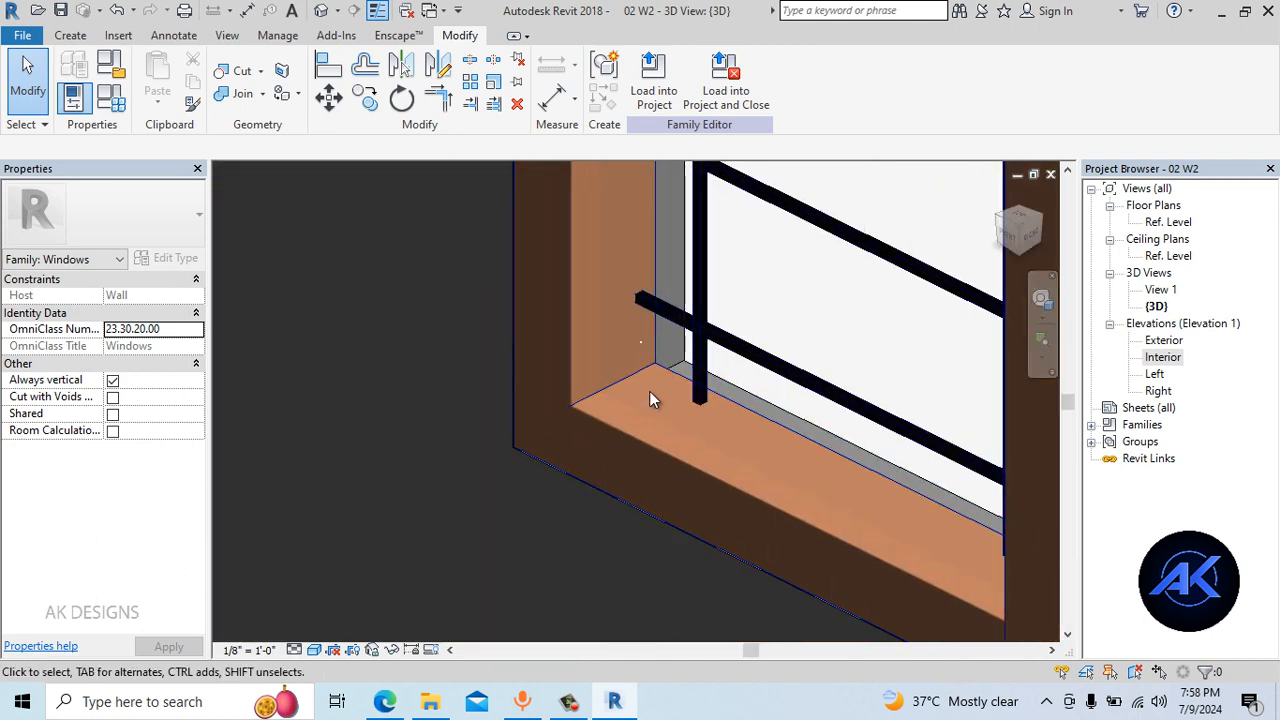
Show the 3D view in Wireframe and open the glass extrusion's sketch for editing
click(314, 650)
click(352, 534)
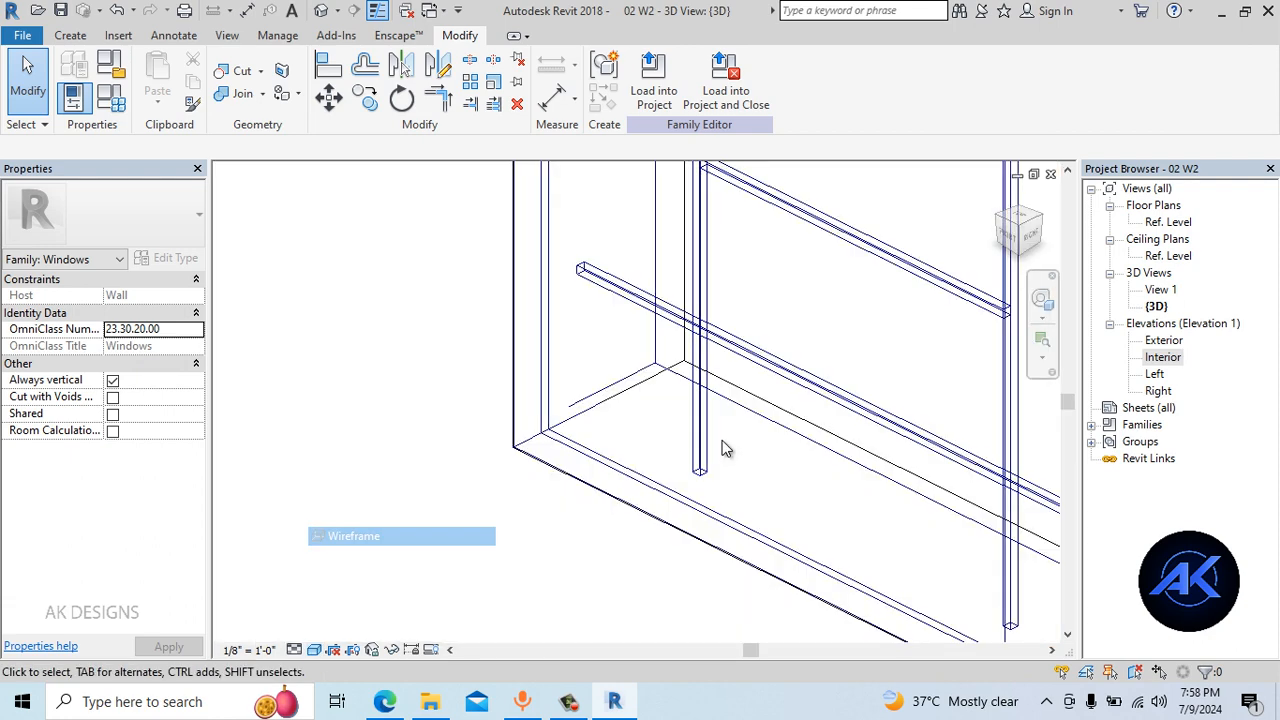
scroll(722, 440, up, 1)
scroll(574, 529, down, 3)
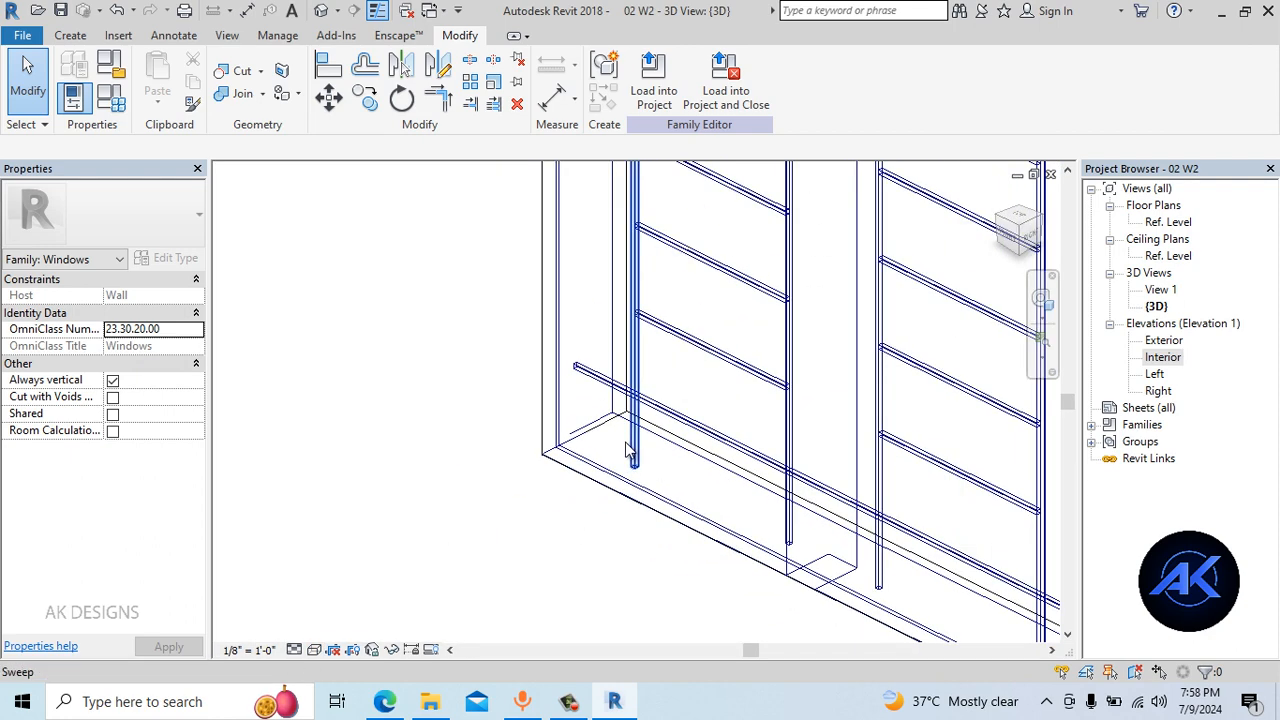
click(555, 468)
scroll(570, 286, down, 1)
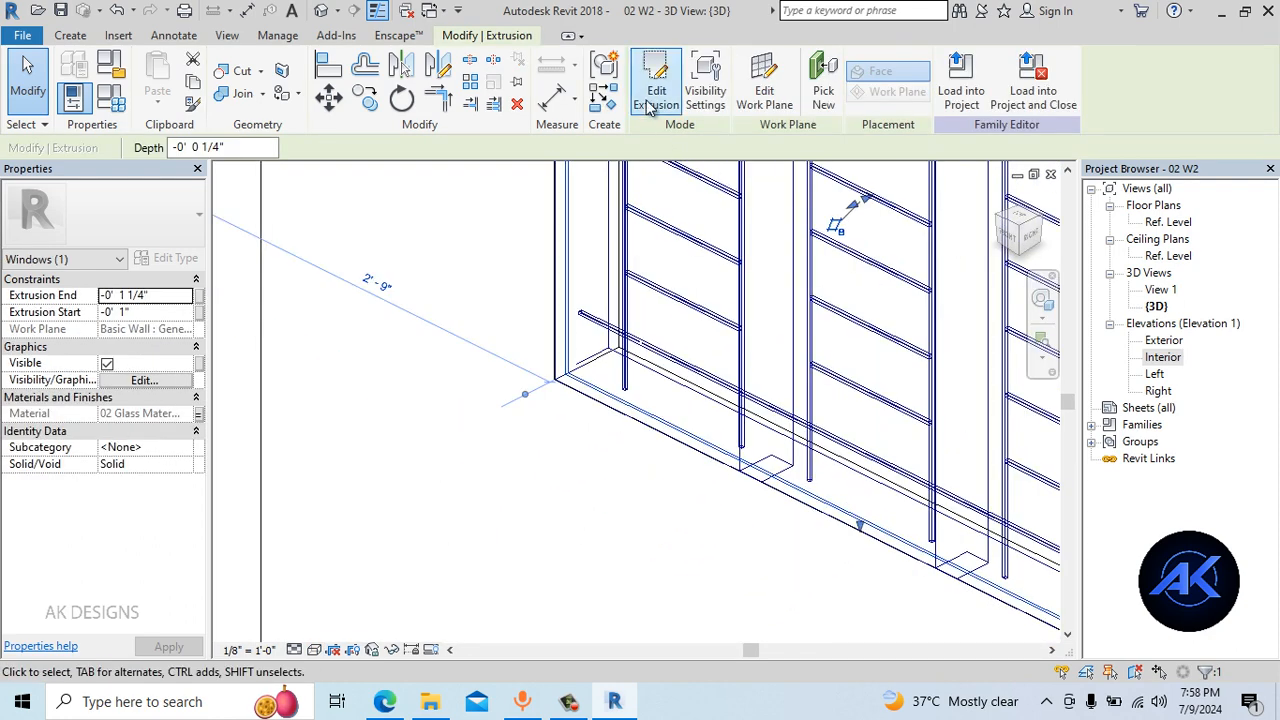
click(655, 82)
In the Interior elevation, add a circle to the glass sketch, centred on its upper edge's midpoint and matching the outer arch
double_click(1158, 363)
scroll(536, 468, down, 2)
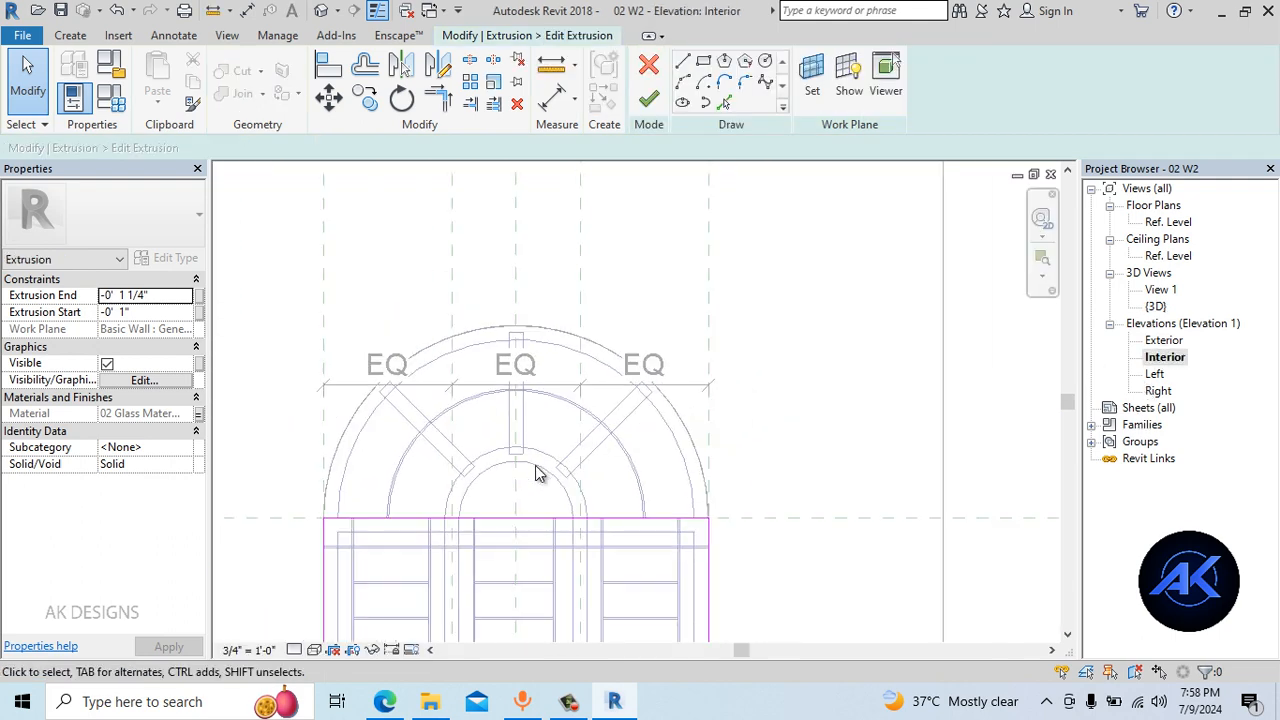
middle_drag(534, 470, 606, 366)
scroll(402, 370, up, 2)
click(765, 63)
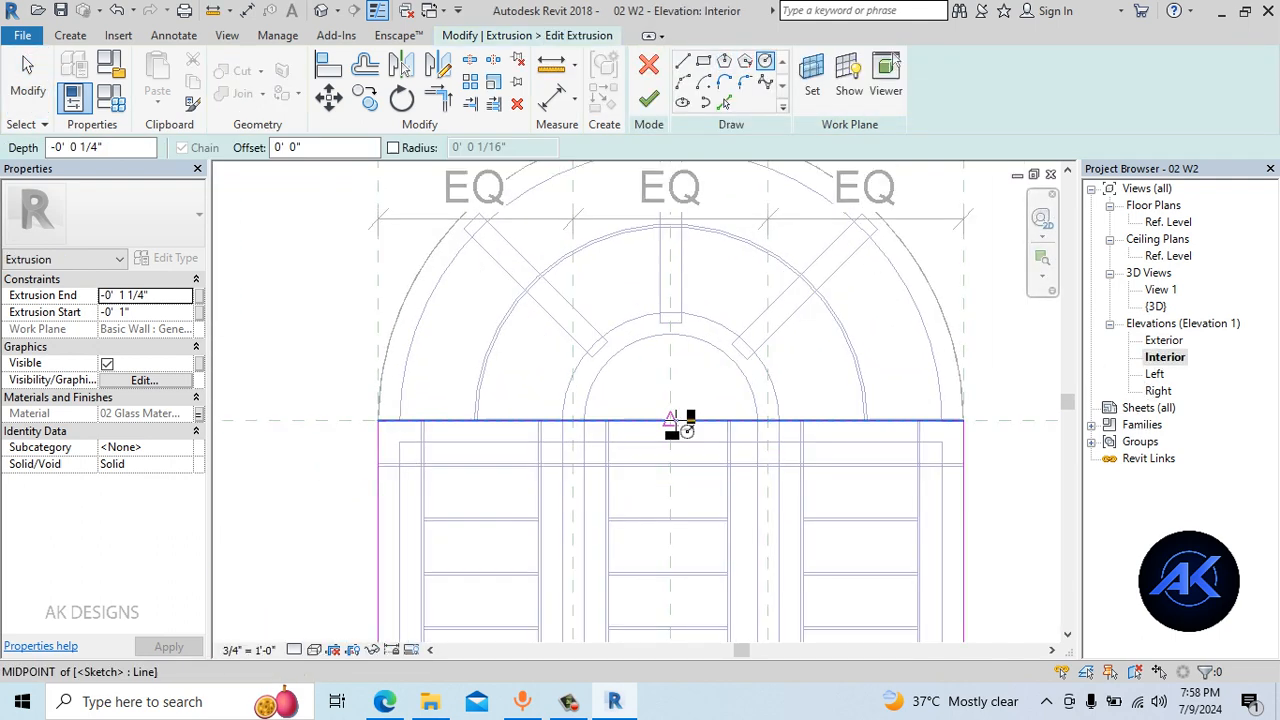
click(670, 420)
scroll(400, 426, up, 2)
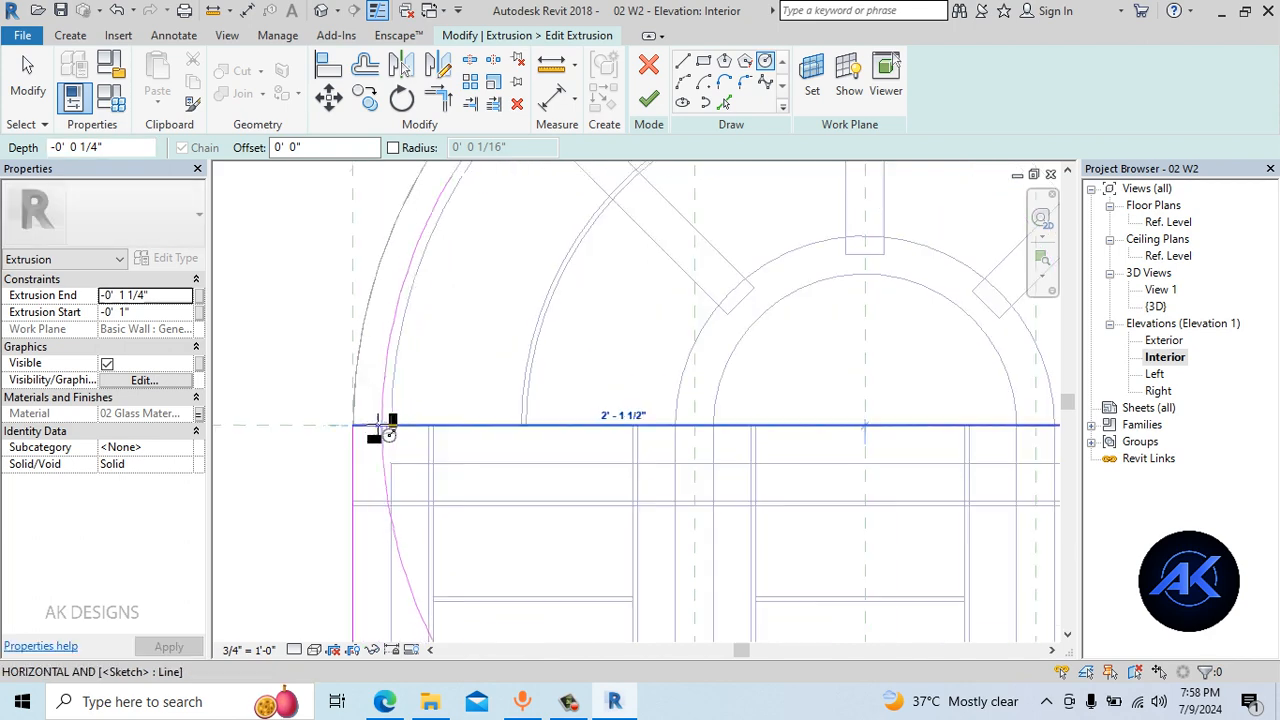
click(513, 430)
key(Escape)
key(Escape)
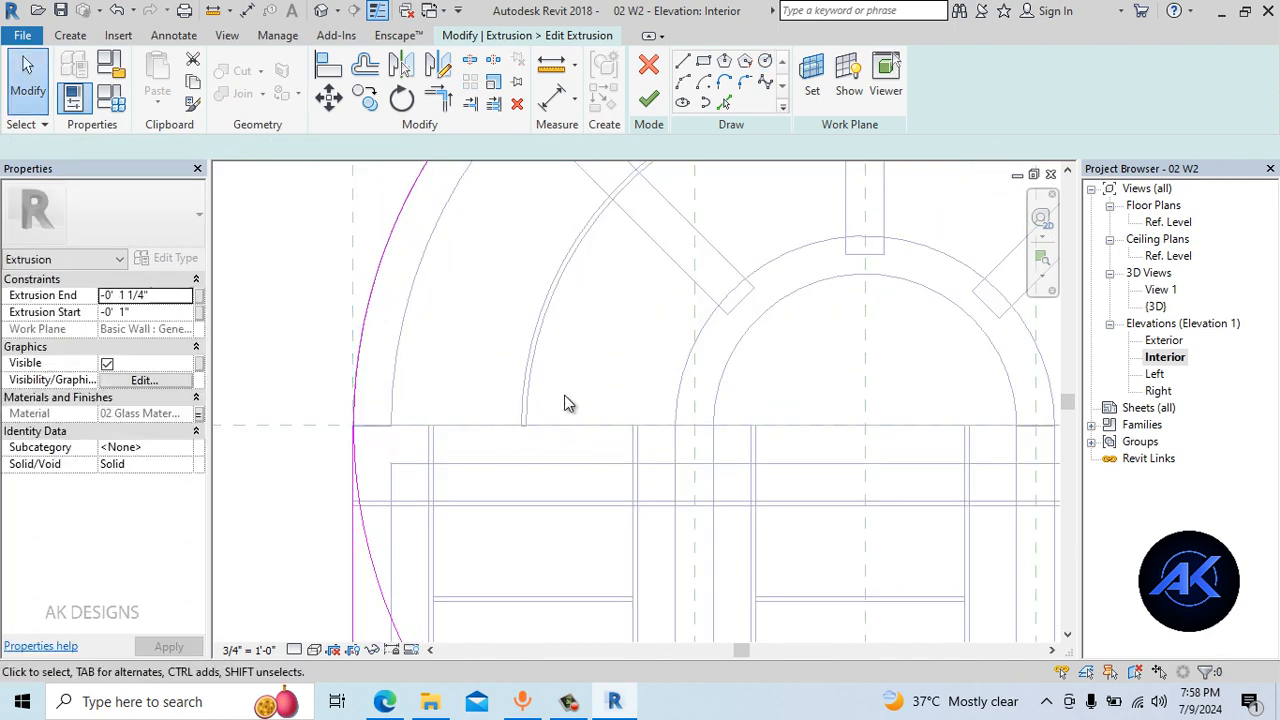
Split the glass circle, delete its lower part and trim the remaining arc to the glass's side edges
scroll(563, 400, down, 2)
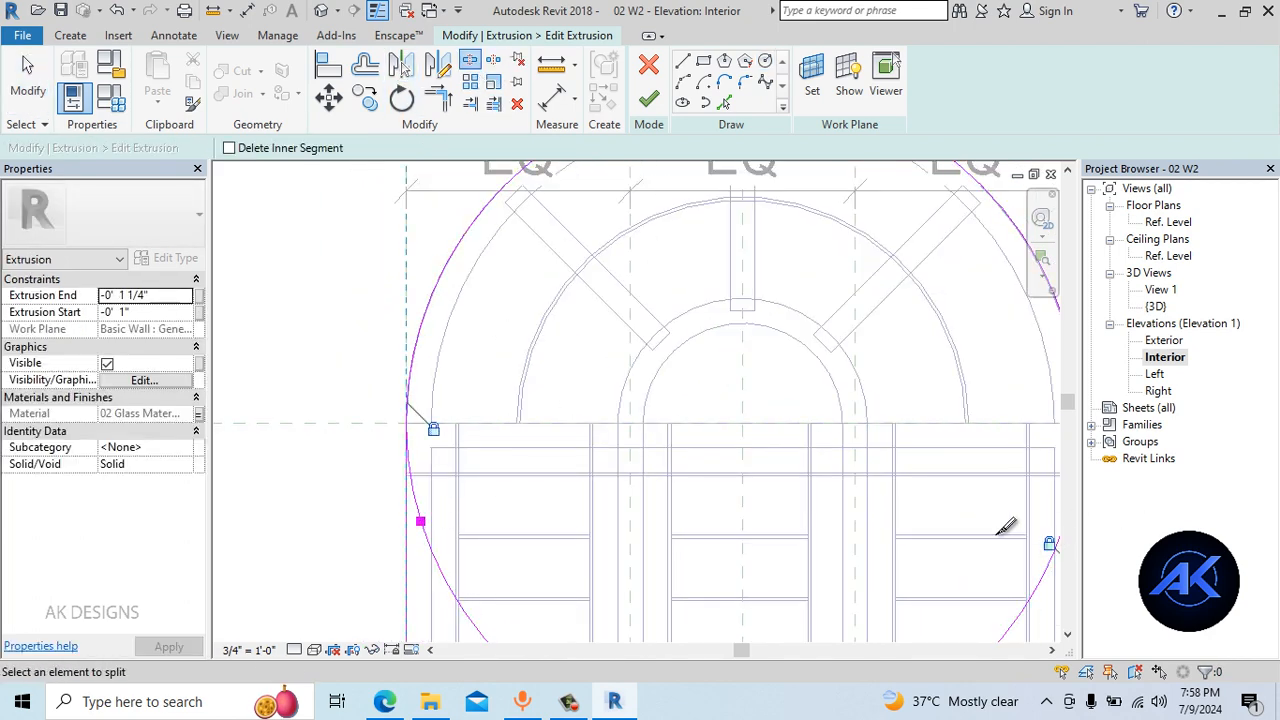
middle_drag(997, 533, 758, 481)
click(831, 445)
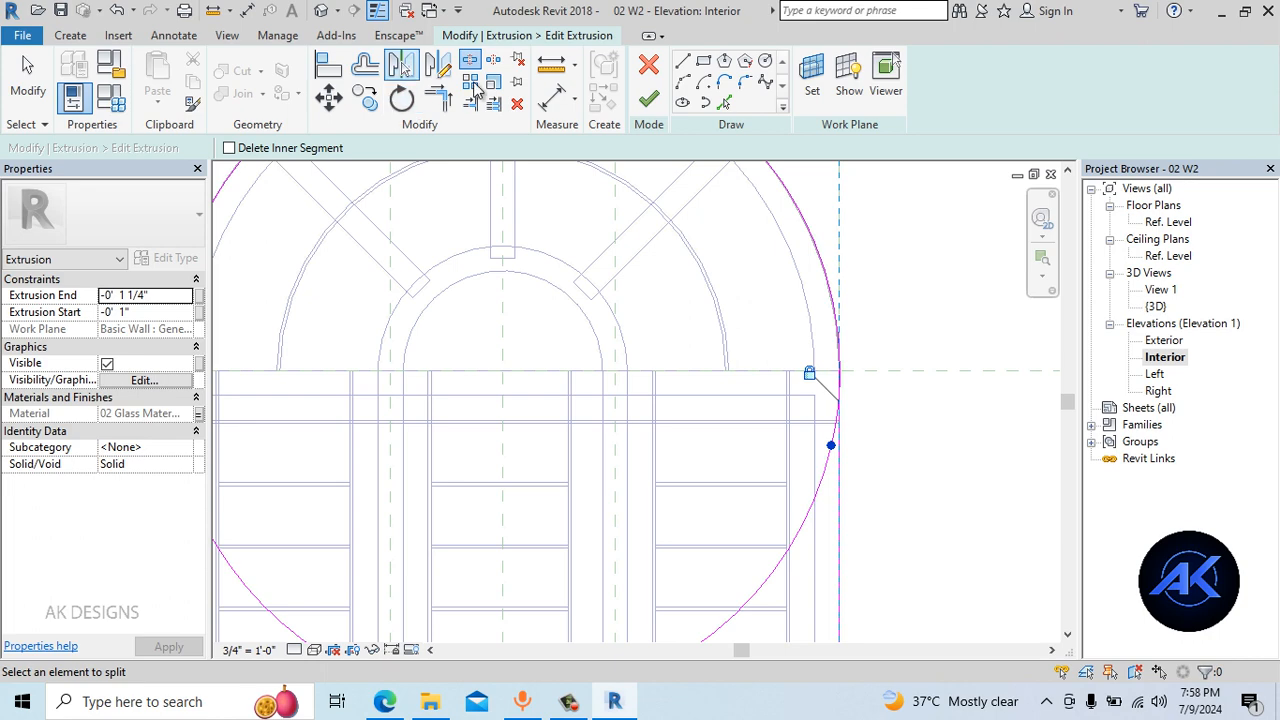
click(787, 566)
key(Delete)
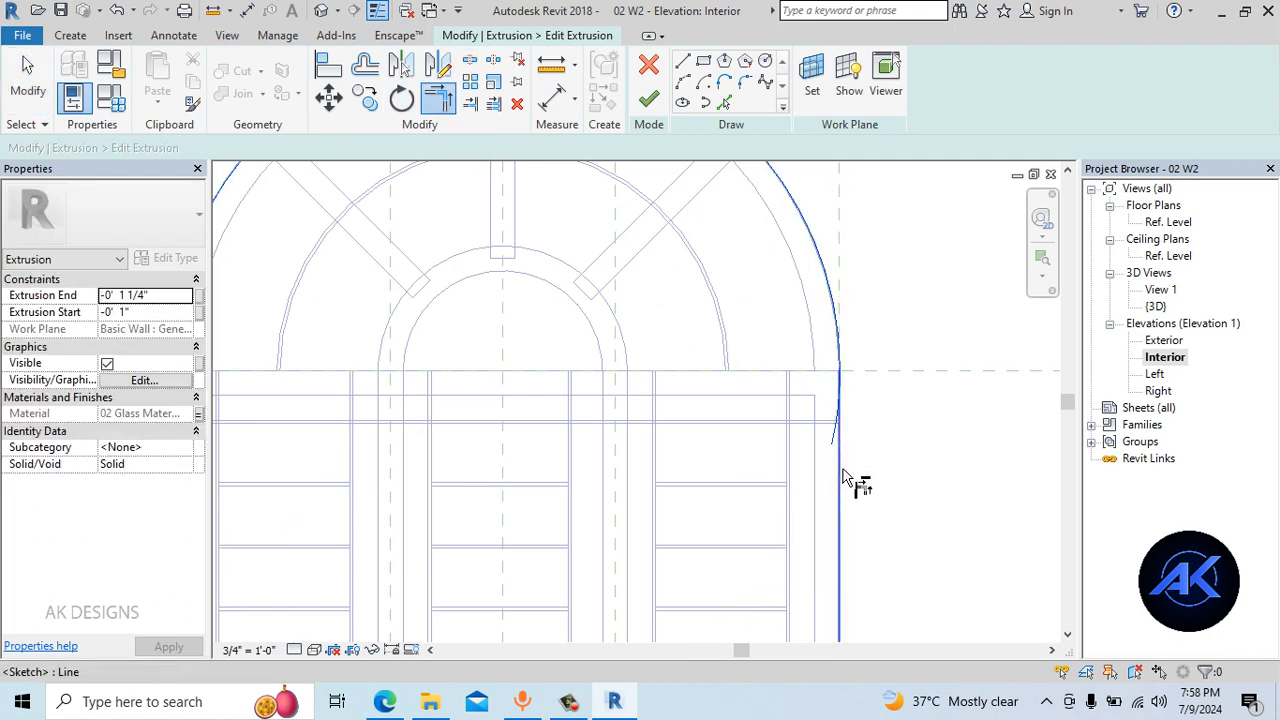
click(843, 477)
scroll(843, 477, down, 1)
middle_drag(340, 338, 725, 306)
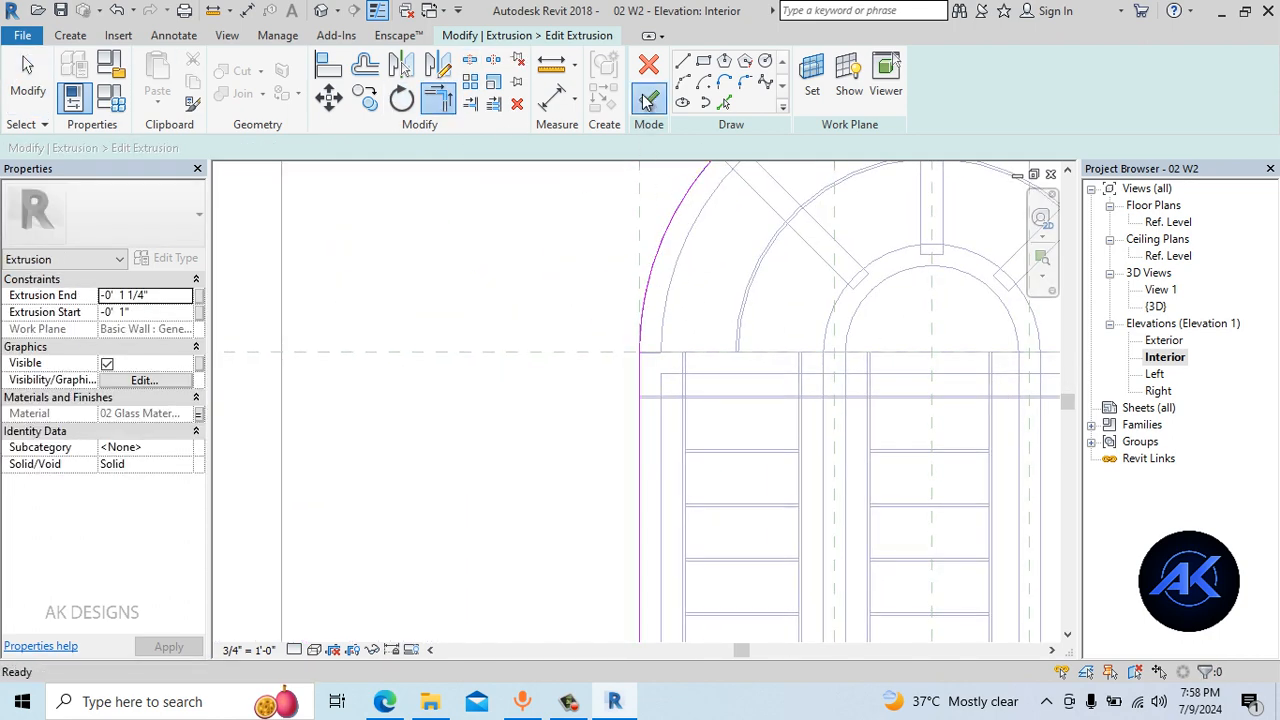
Finish the glass extrusion and show the window in 3D with a solid, coloured visual style
click(648, 100)
click(323, 12)
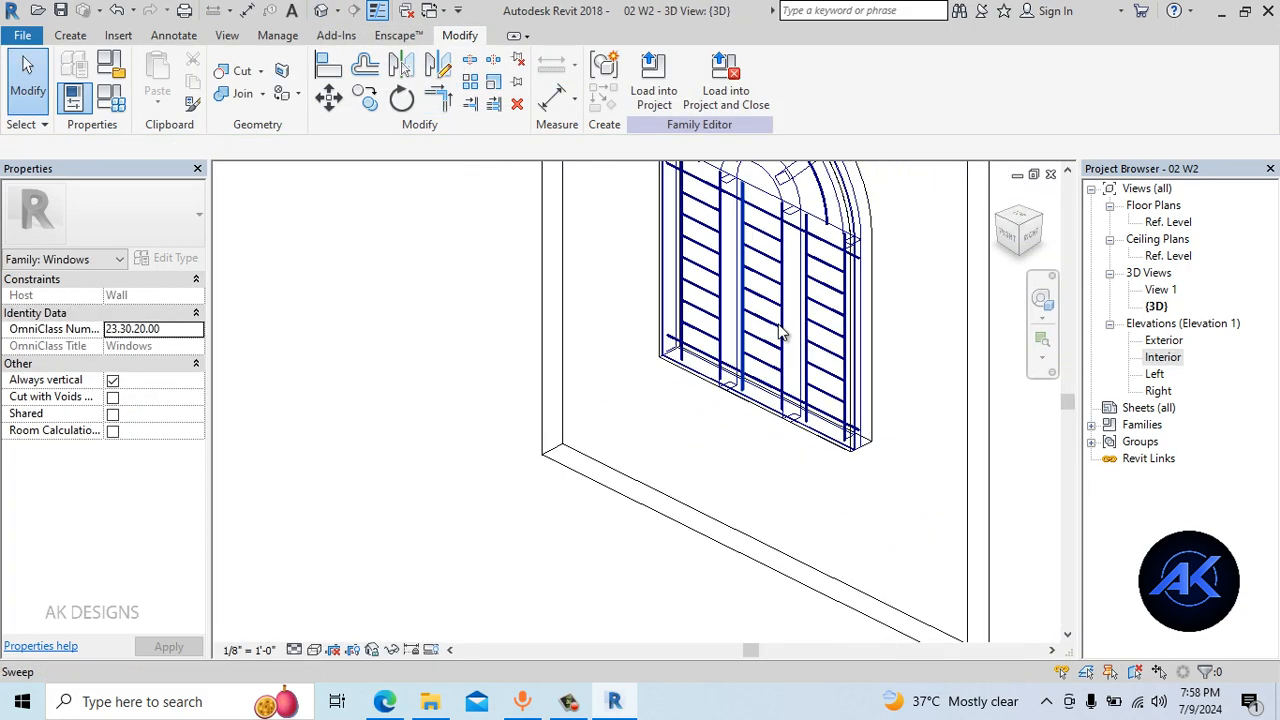
click(315, 650)
click(352, 609)
mouse_move(352, 609)
shift+middle_down()
mouse_move(894, 500)
mouse_move(851, 451)
mouse_move(383, 433)
mouse_move(677, 524)
shift+middle_up()
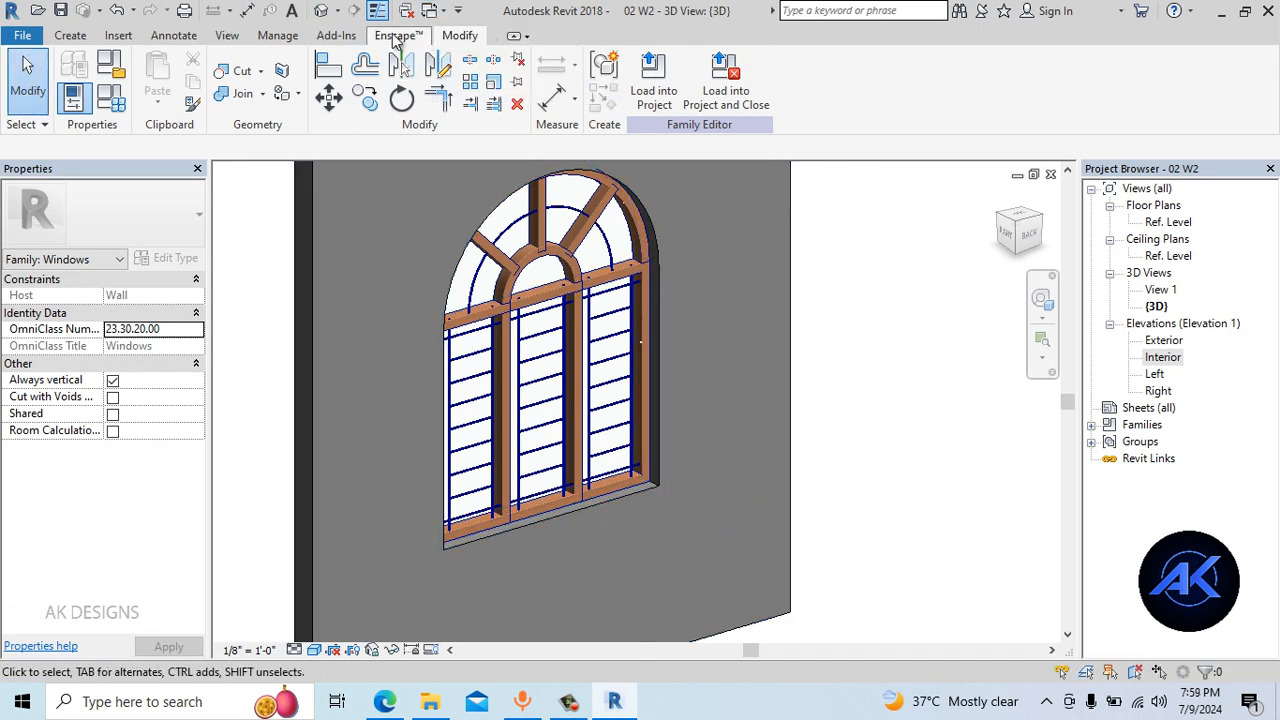
Render the window in Enscape and orbit around it to check the frame, glass and grills
click(34, 98)
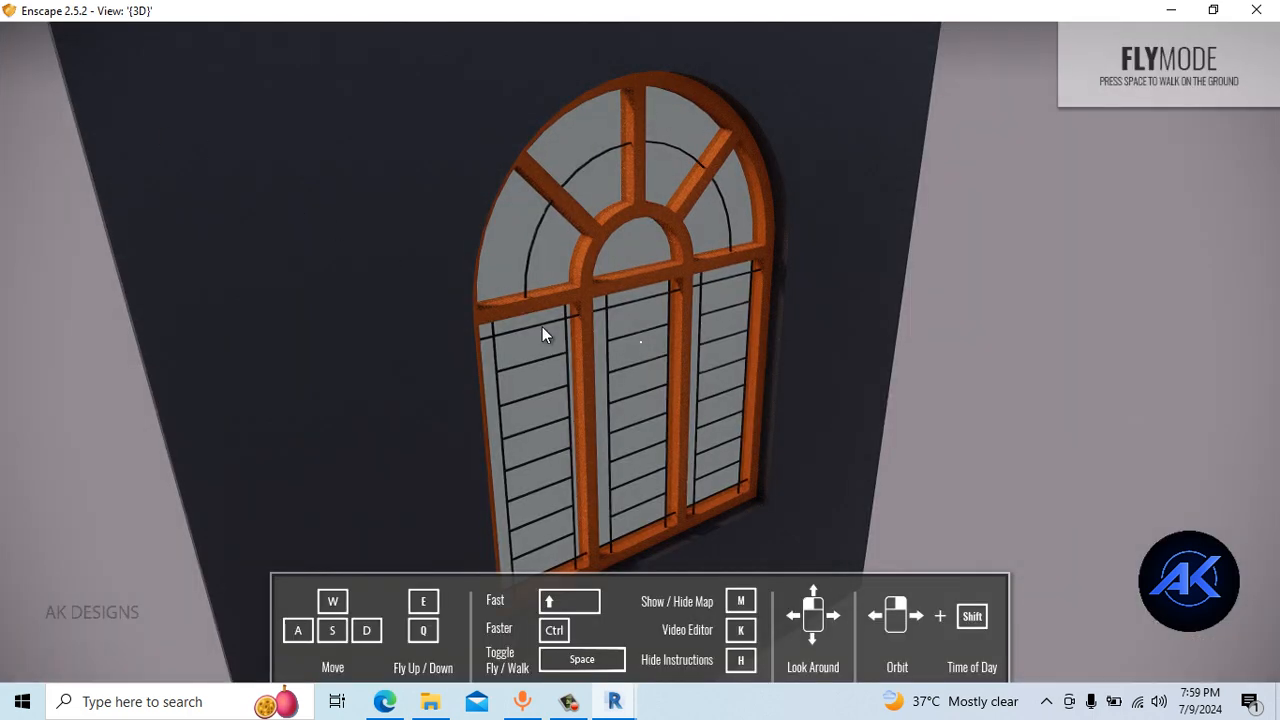
right_drag(691, 374, 893, 426)
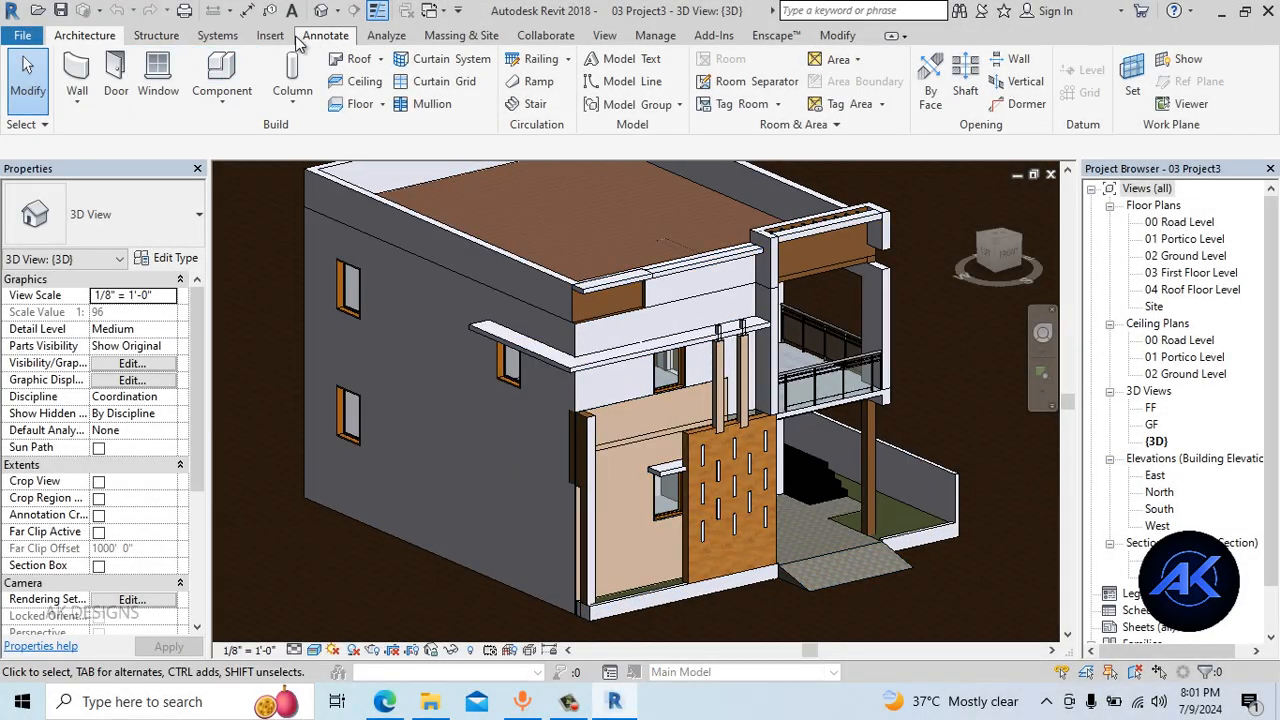
Load the window family from D:\00 Revit\02 Floor Plans\03 Windows\02 W2 4.5'X4' into the house project
click(272, 36)
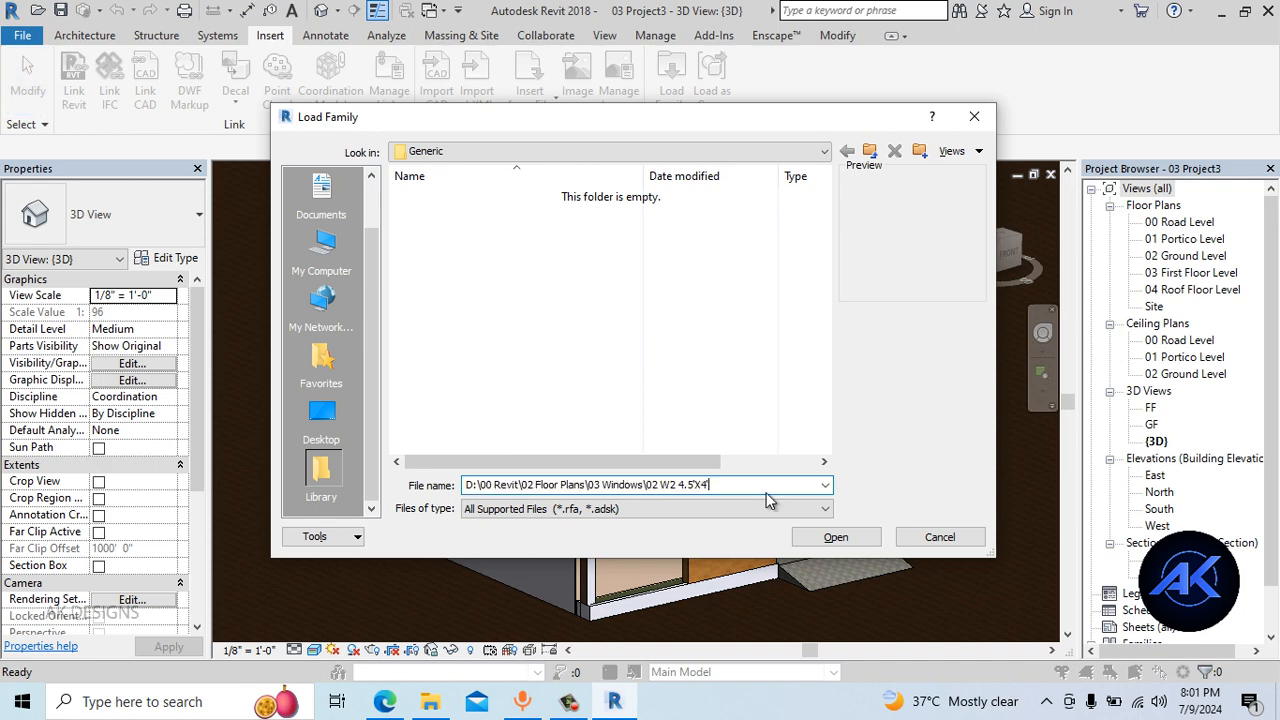
key(Return)
double_click(502, 278)
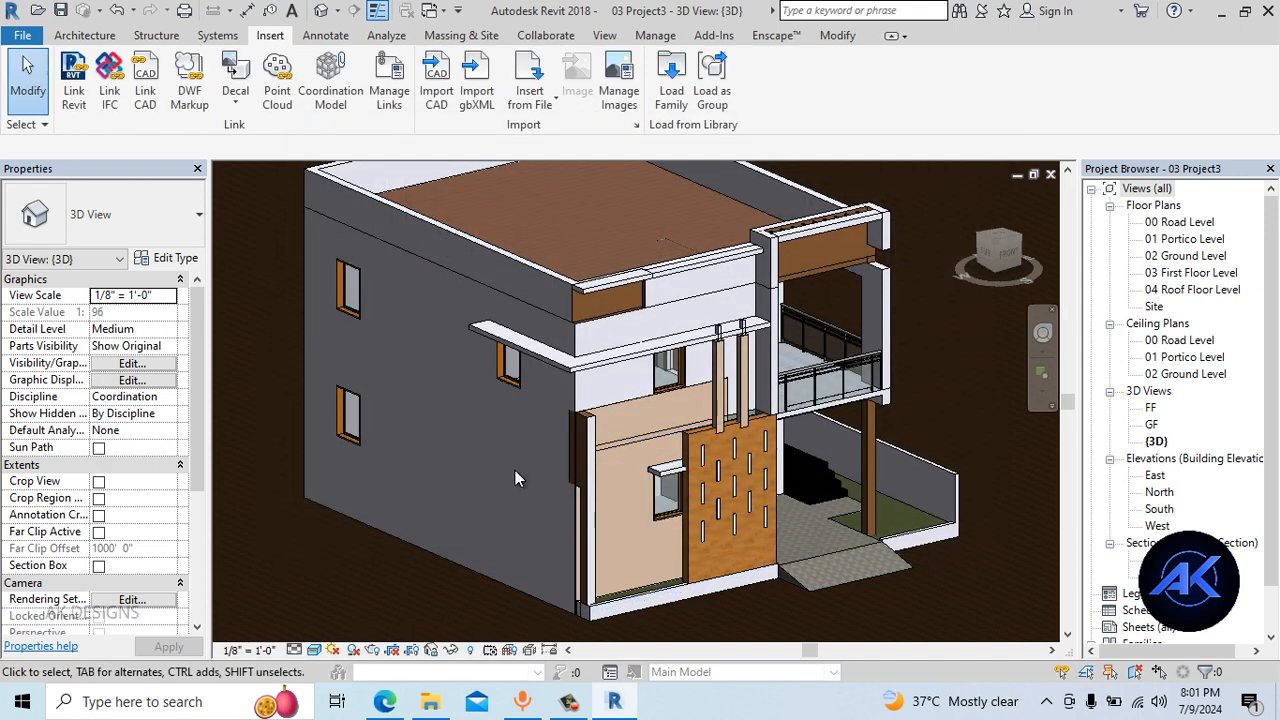
Open the 02 Ground Level floor plan at the Master Bedroom
scroll(515, 468, up, 2)
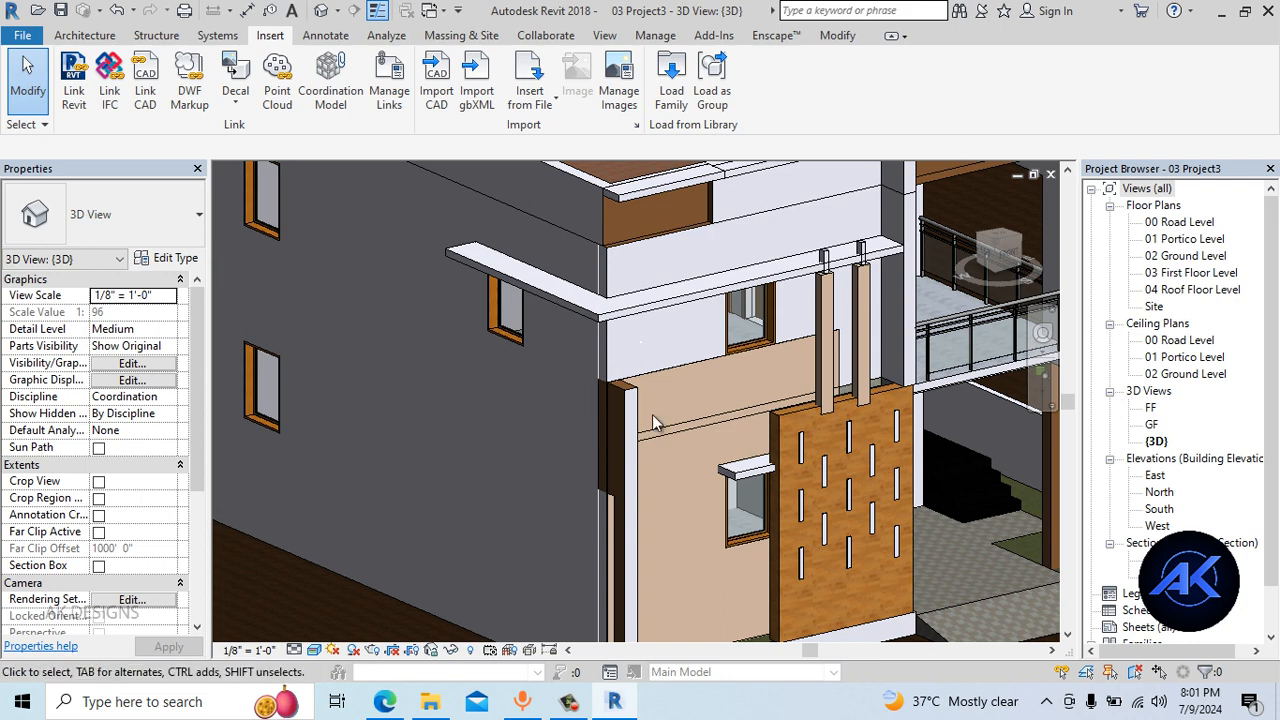
double_click(1185, 256)
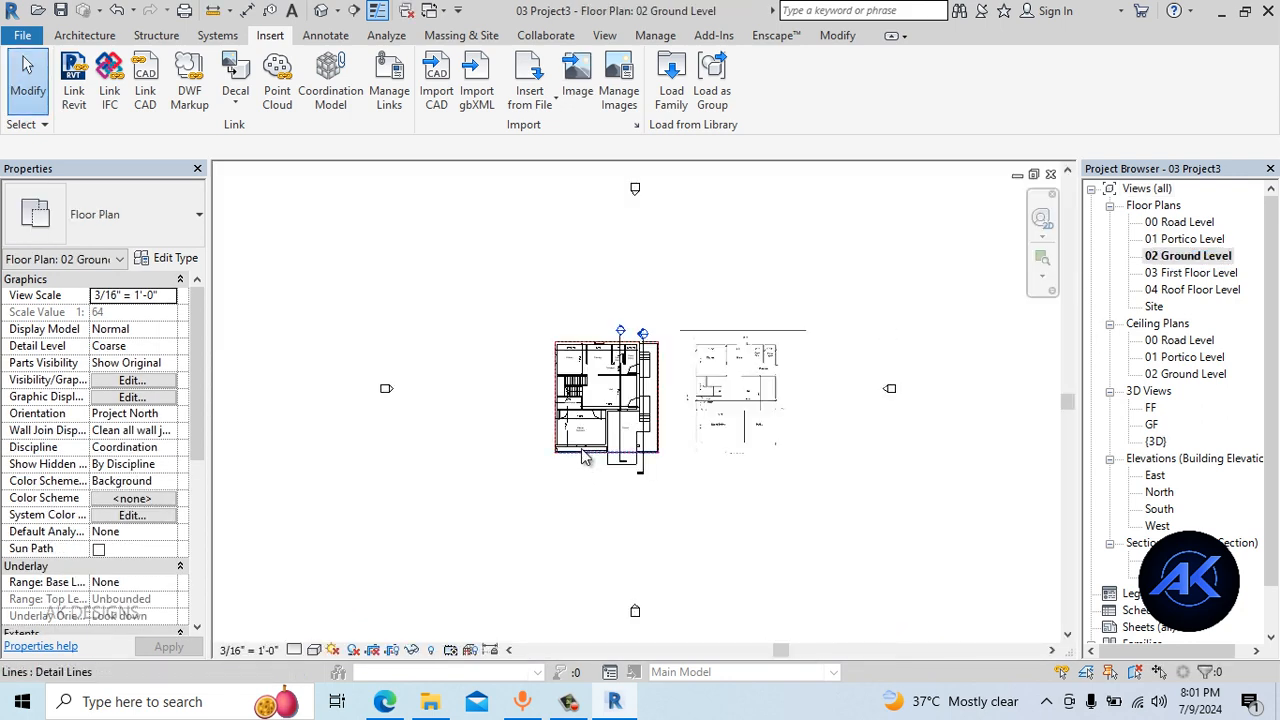
scroll(549, 430, up, 5)
middle_drag(541, 289, 566, 458)
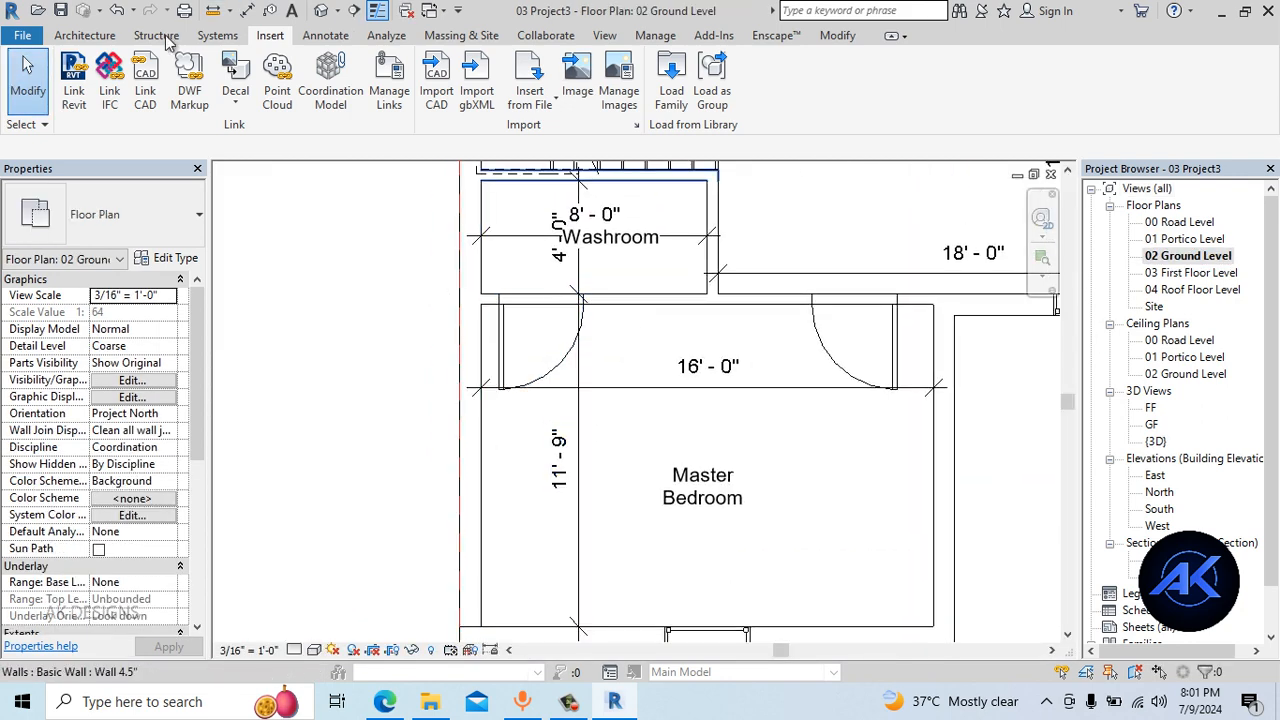
Place the 02 W2 window in the Master Bedroom's outer side wall and flip it so its frame sits at the room side
click(86, 35)
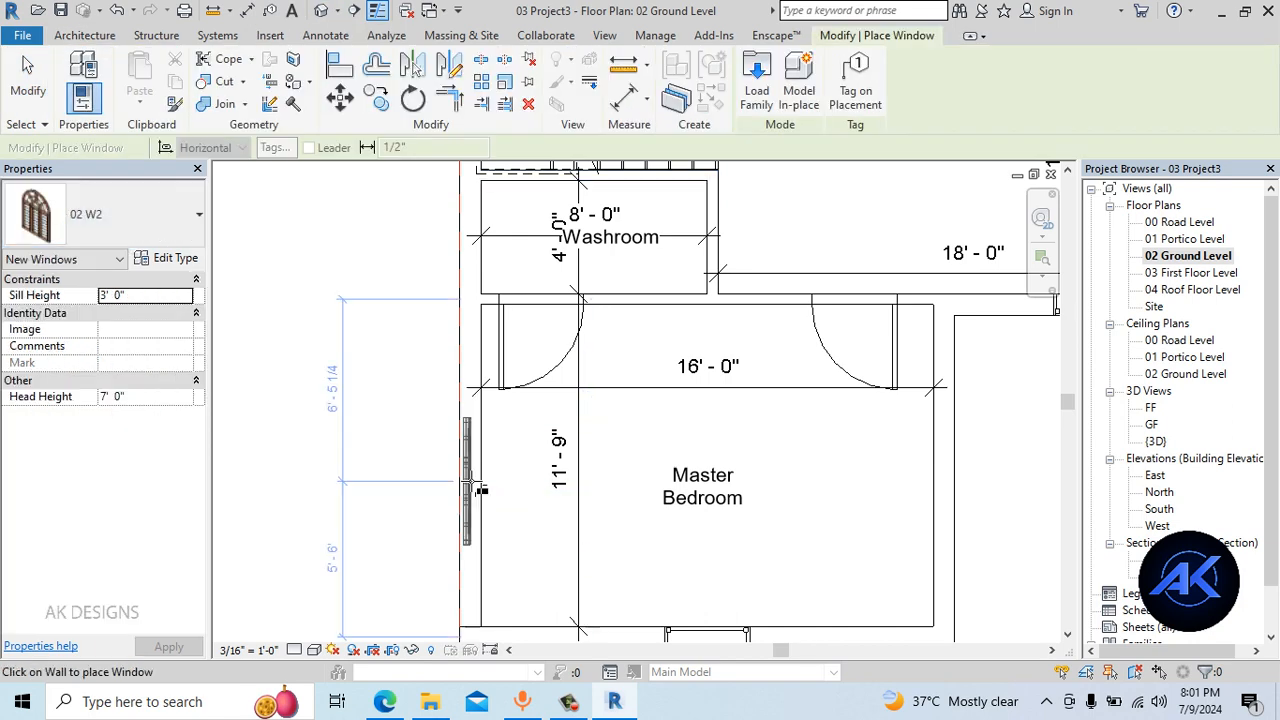
scroll(490, 482, up, 2)
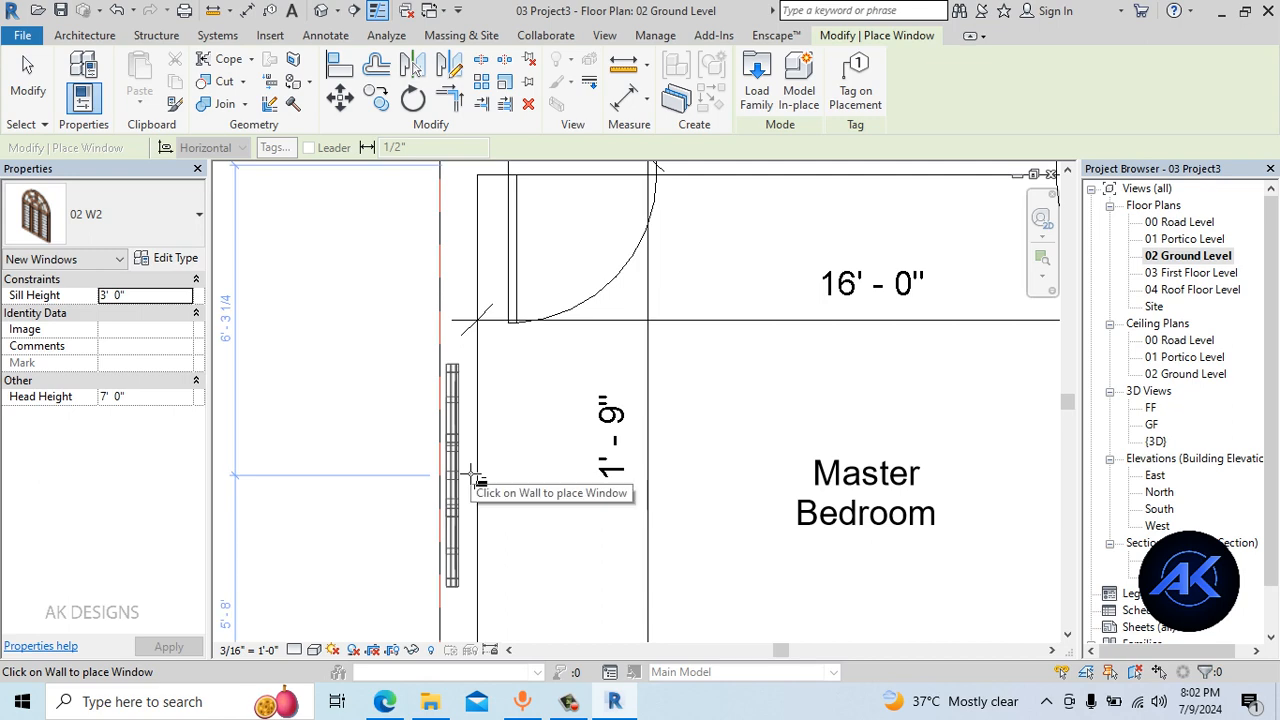
click(475, 472)
key(Escape)
key(Escape)
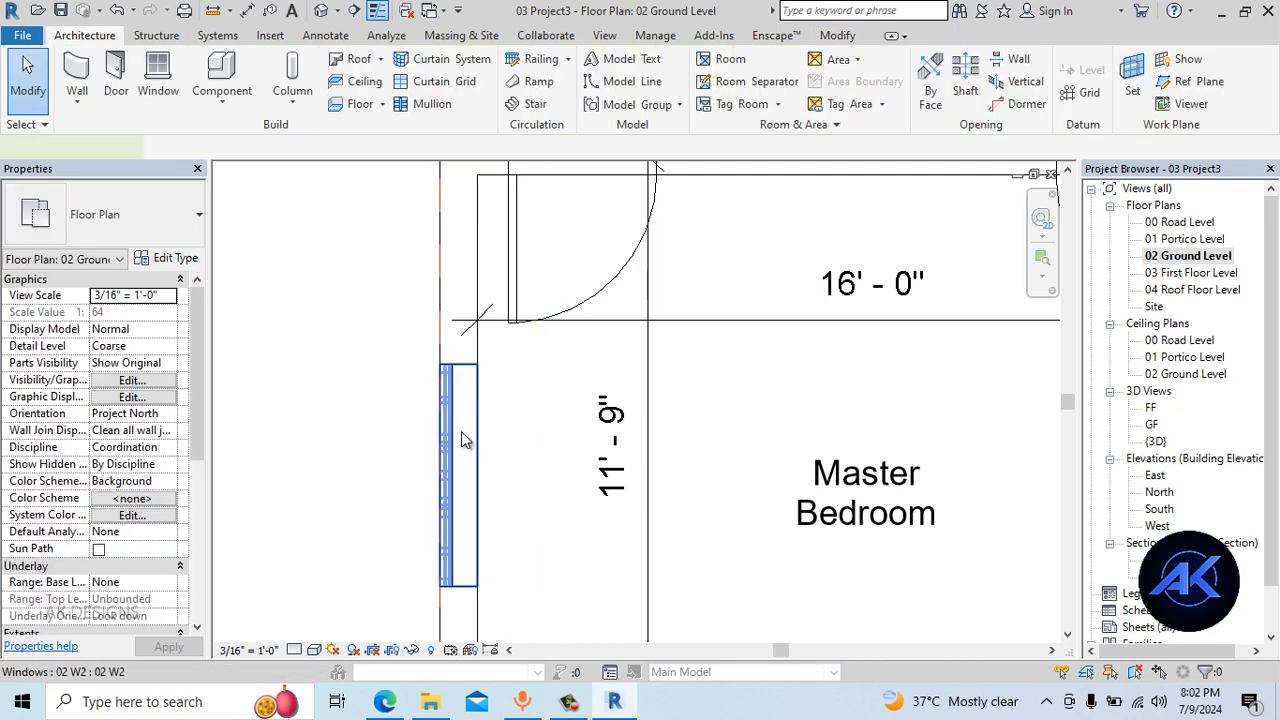
click(461, 431)
click(532, 520)
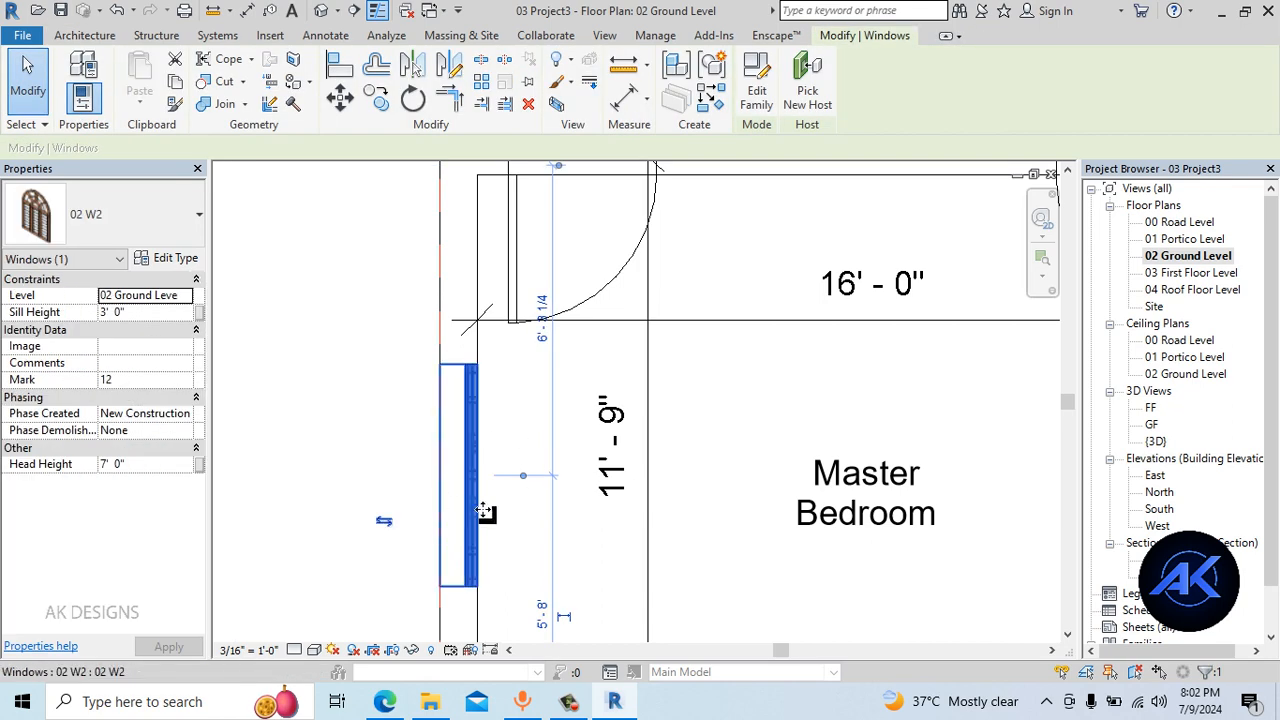
Show the house in 3D with the placed arched window in close view and start the Enscape rendering
click(321, 11)
scroll(545, 514, up, 3)
shift+middle_drag(623, 531, 535, 416)
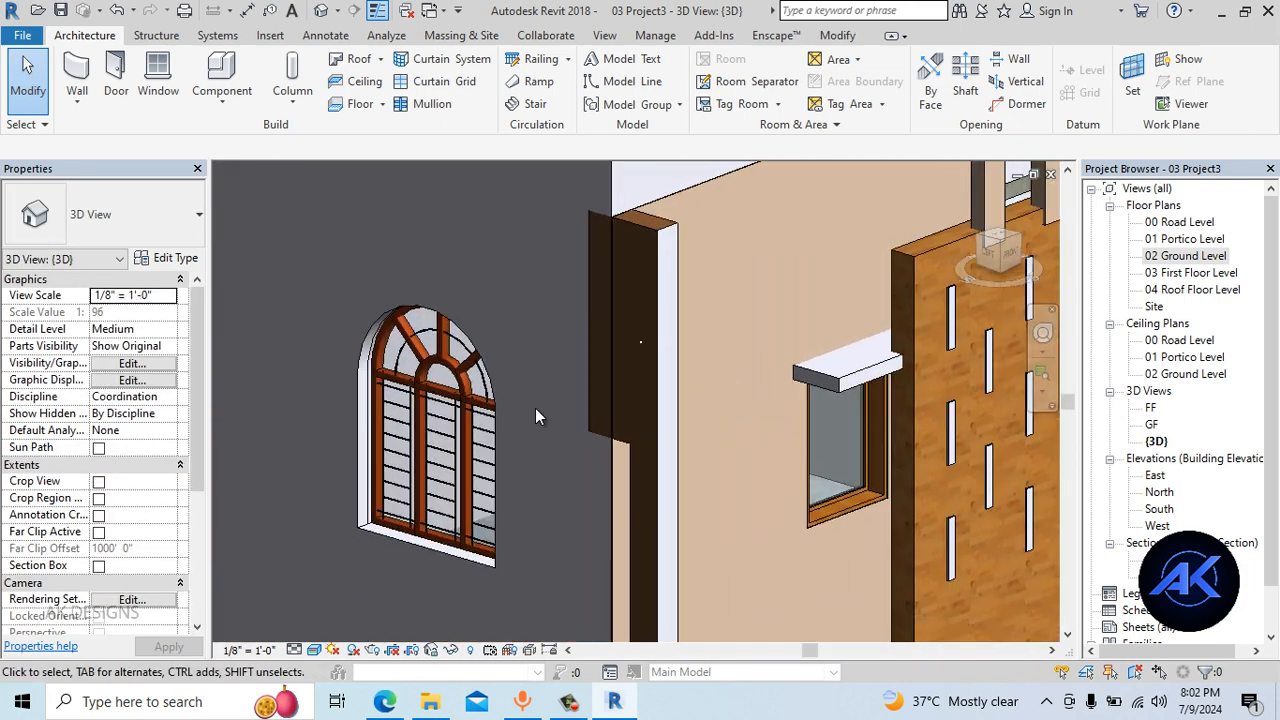
click(785, 36)
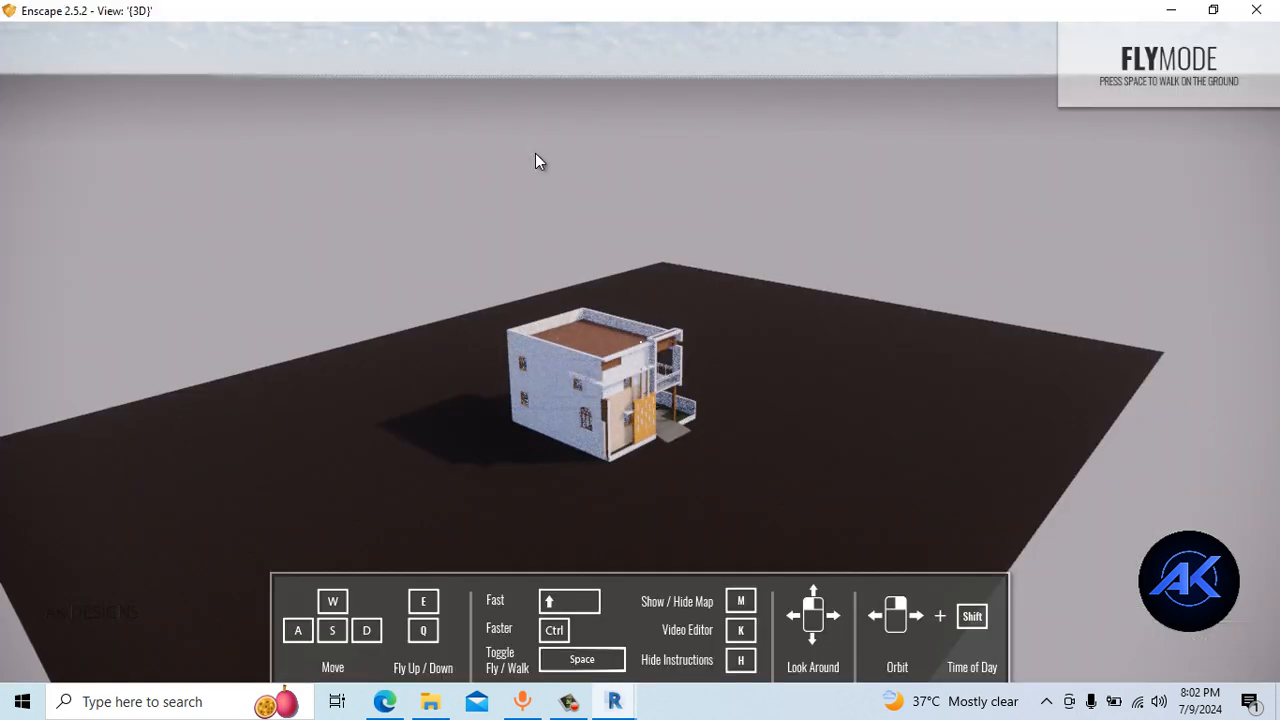
Examine the rendered arched window from outside the house and from inside the Master Bedroom
scroll(573, 471, up, 10)
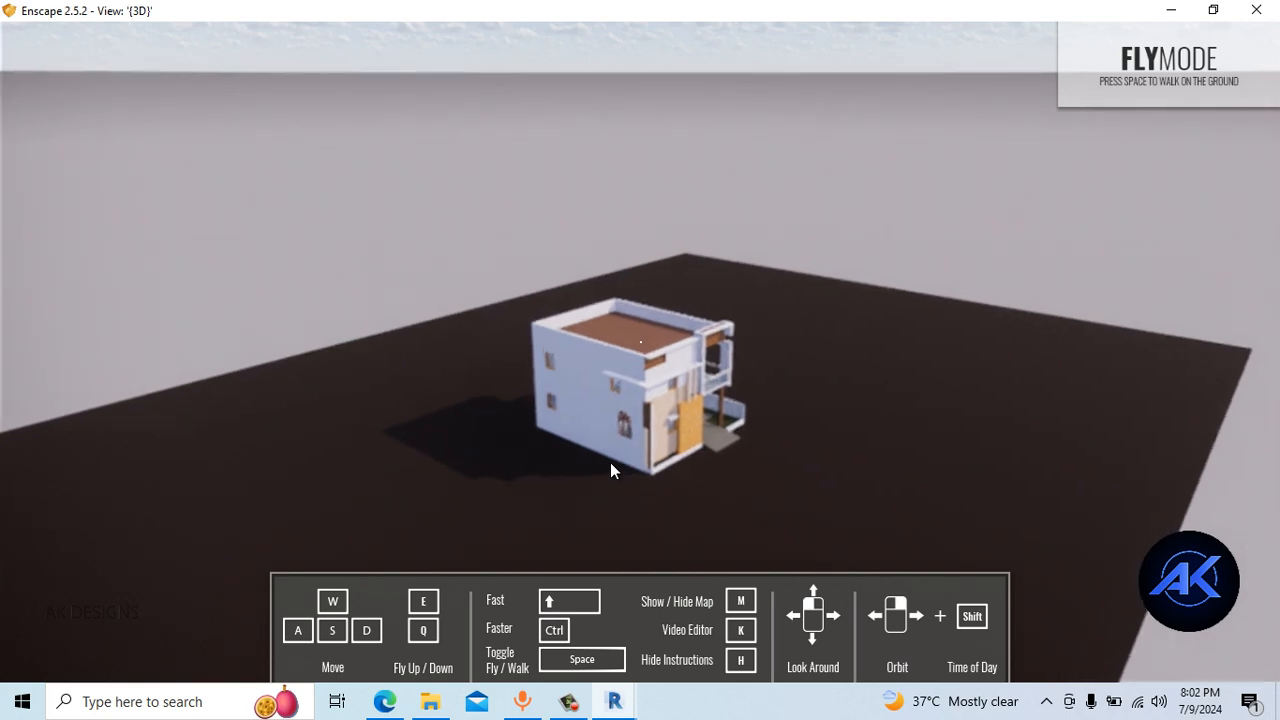
key(space)
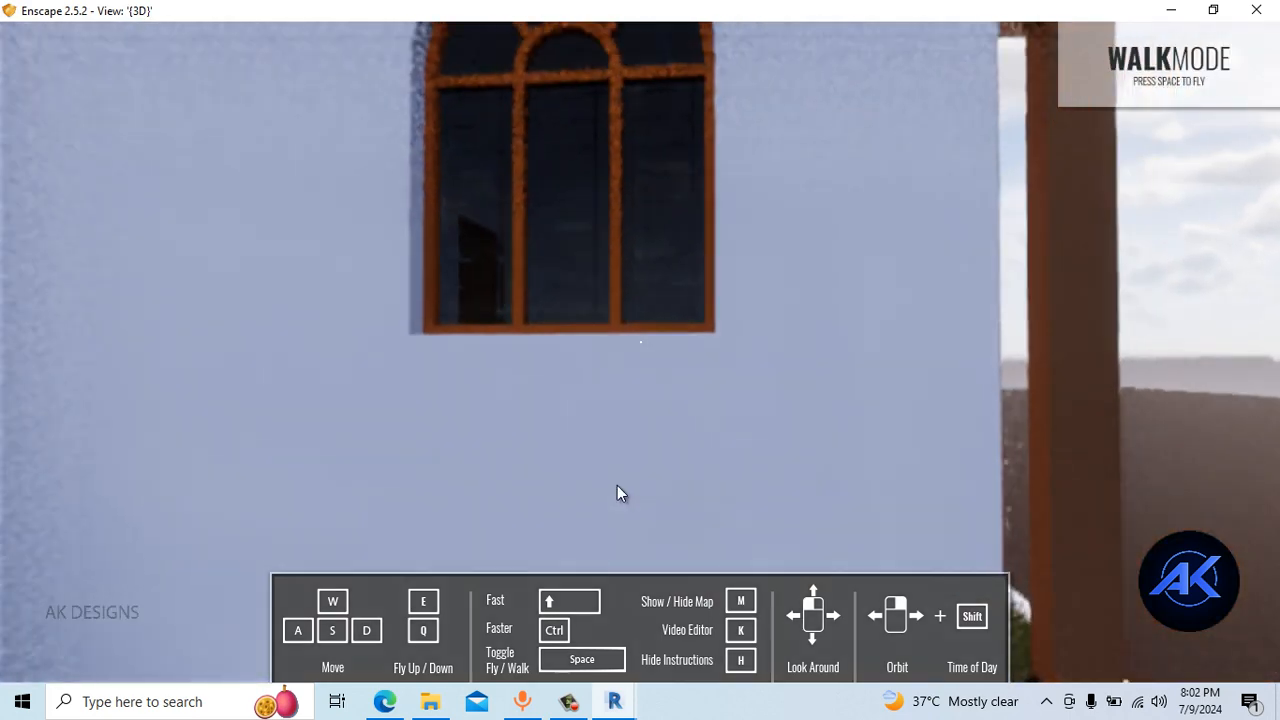
key(space)
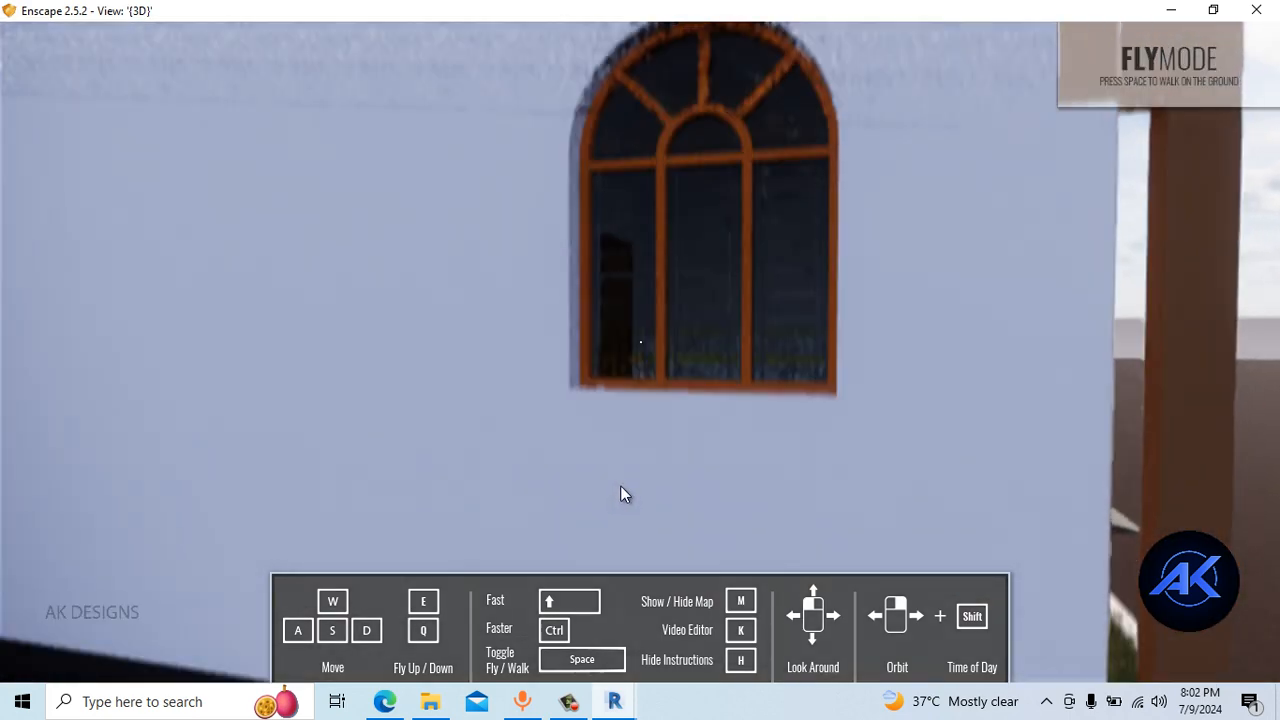
right_drag(623, 485, 617, 439)
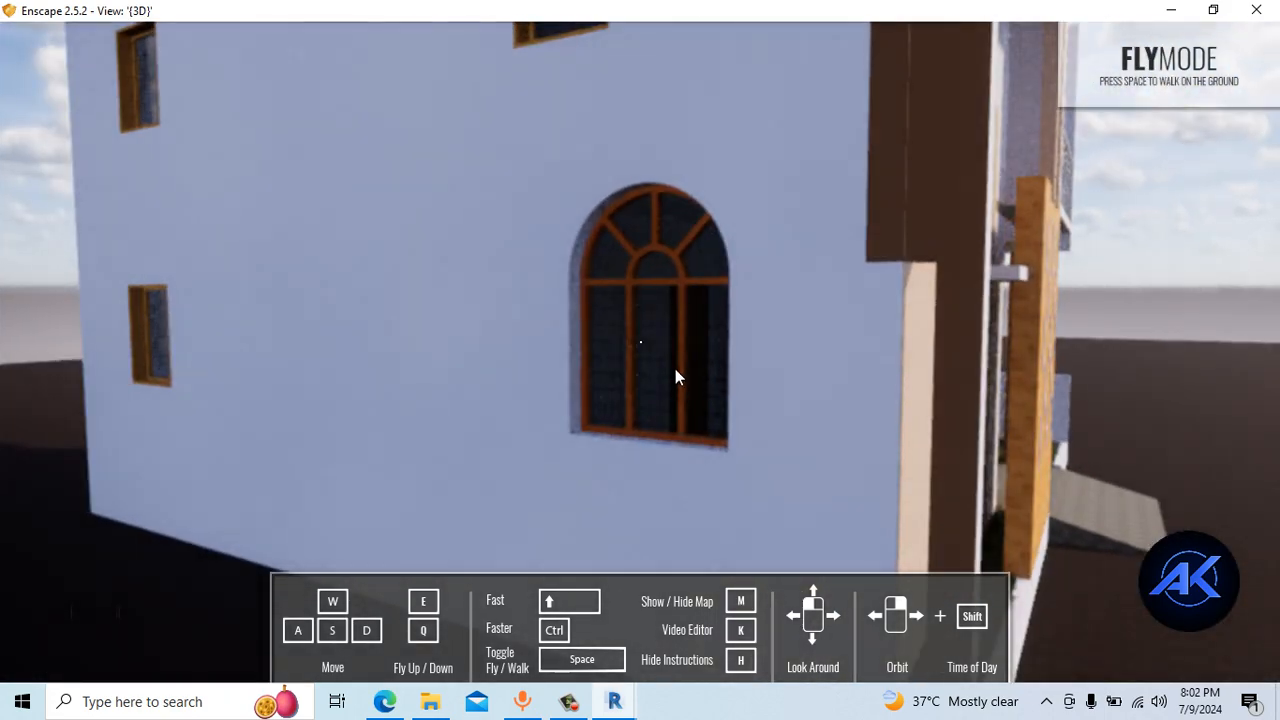
drag(675, 369, 567, 155)
key(w)
drag(223, 258, 835, 422)
key(s)
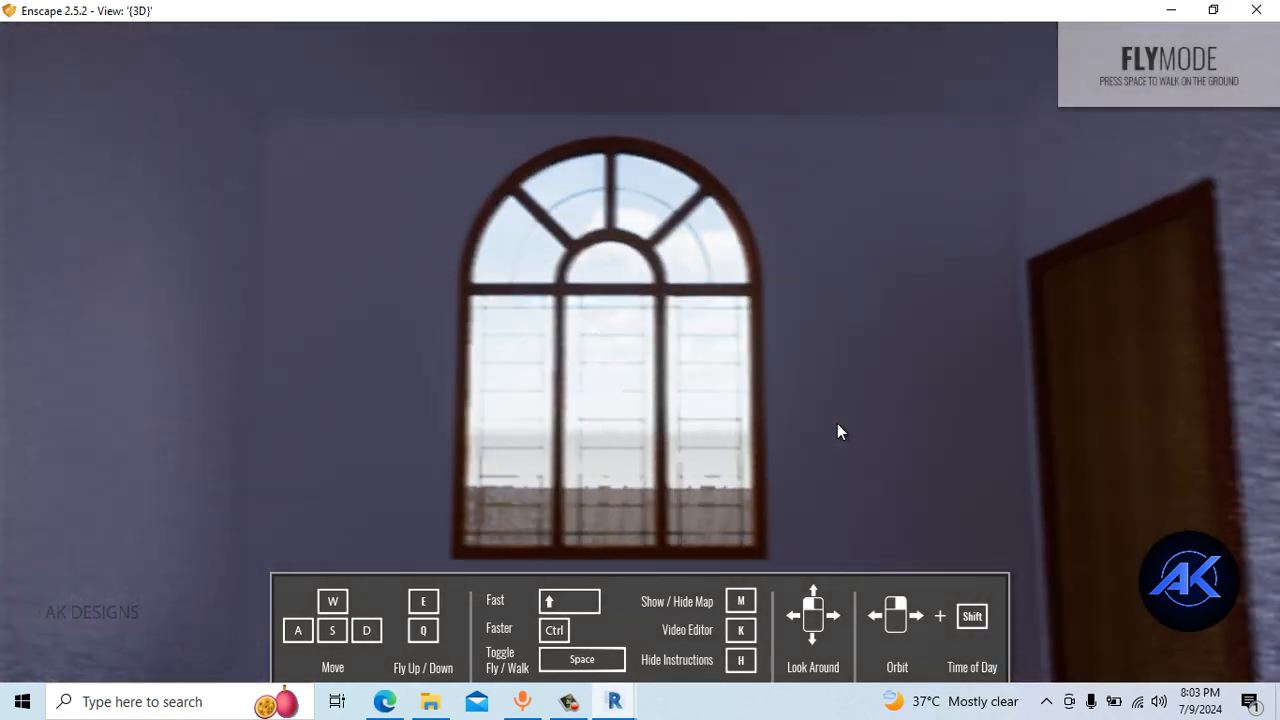
key(w)
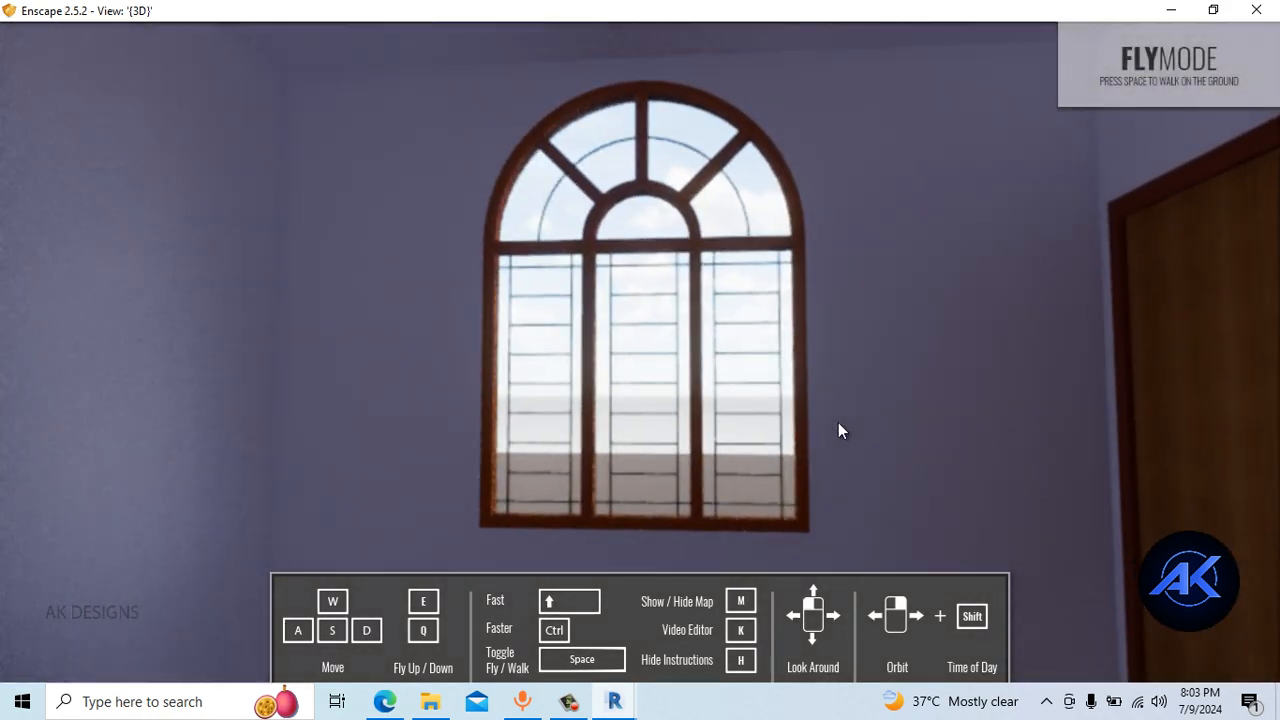
Switch back to Revit and open the appearance settings of the 02 Glass Material in the arched window's type properties
click(609, 703)
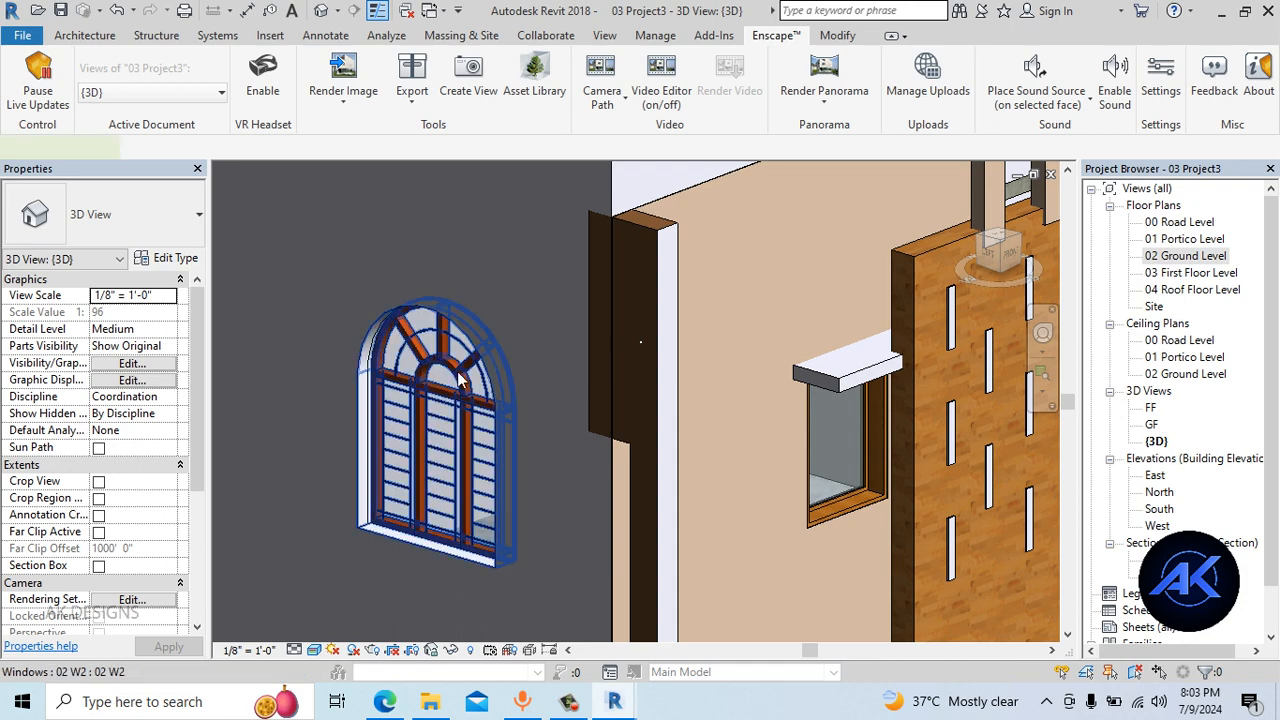
click(365, 410)
click(166, 258)
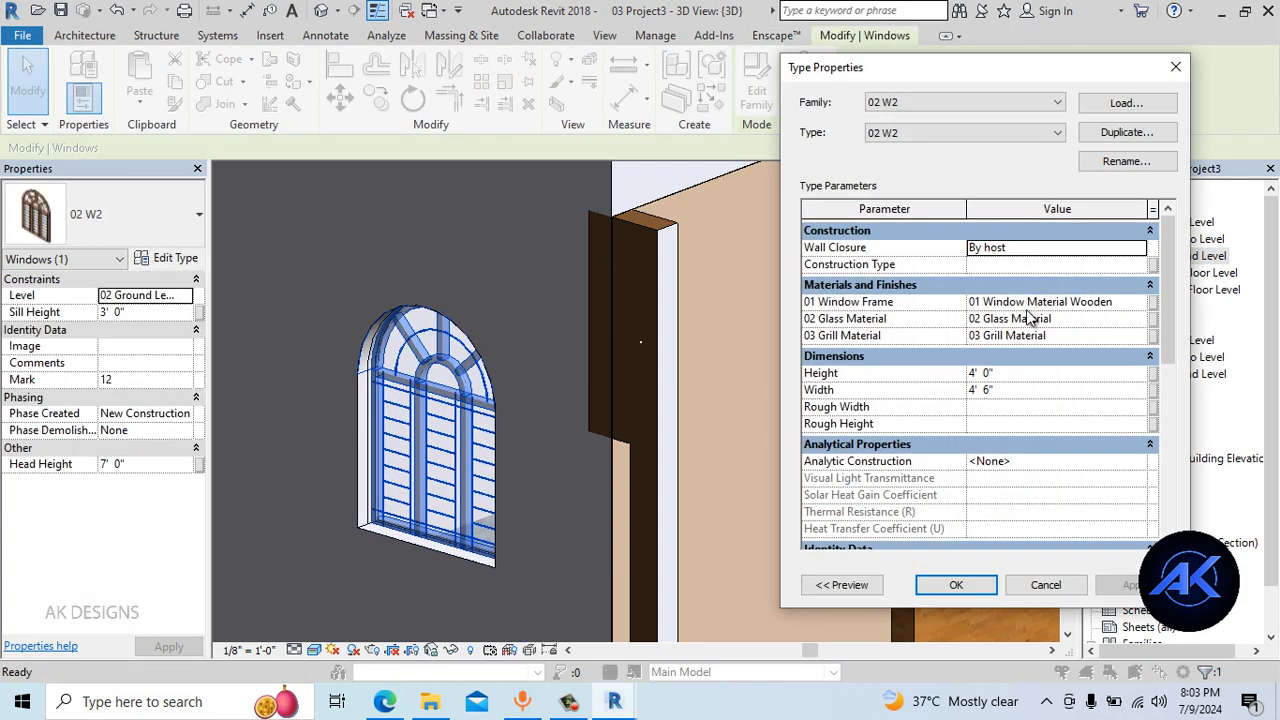
click(1140, 318)
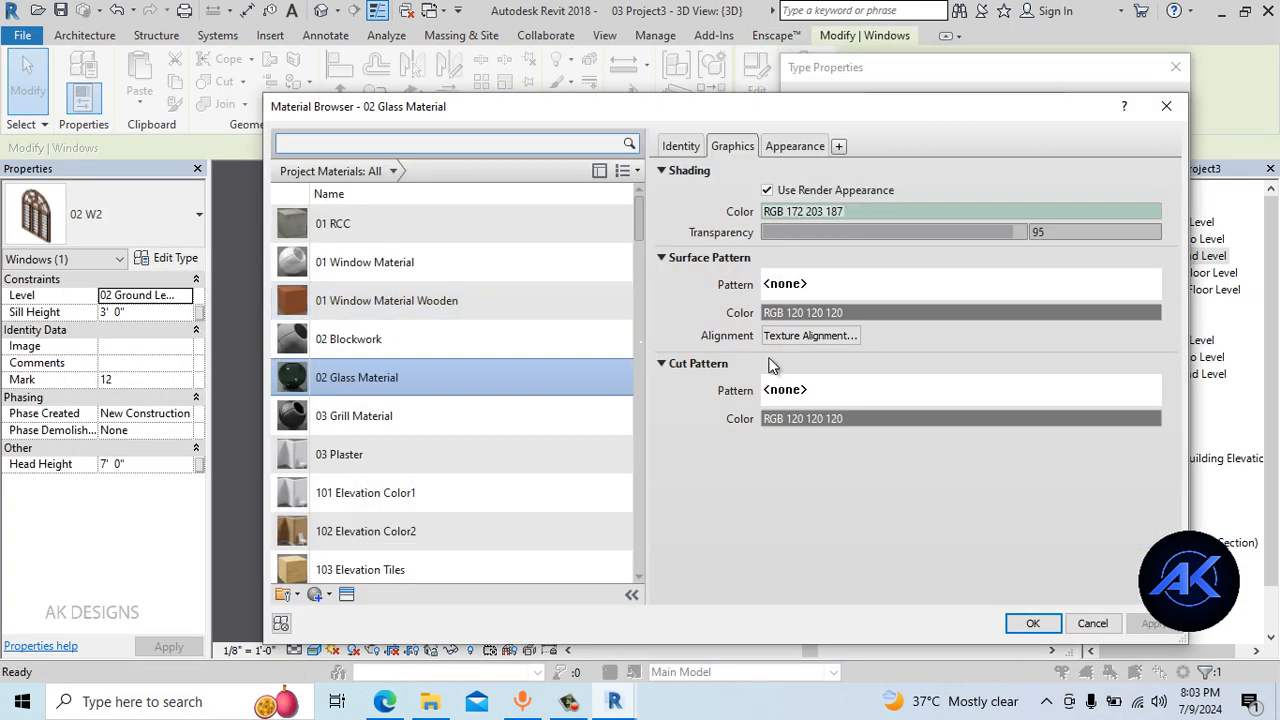
click(792, 146)
click(962, 393)
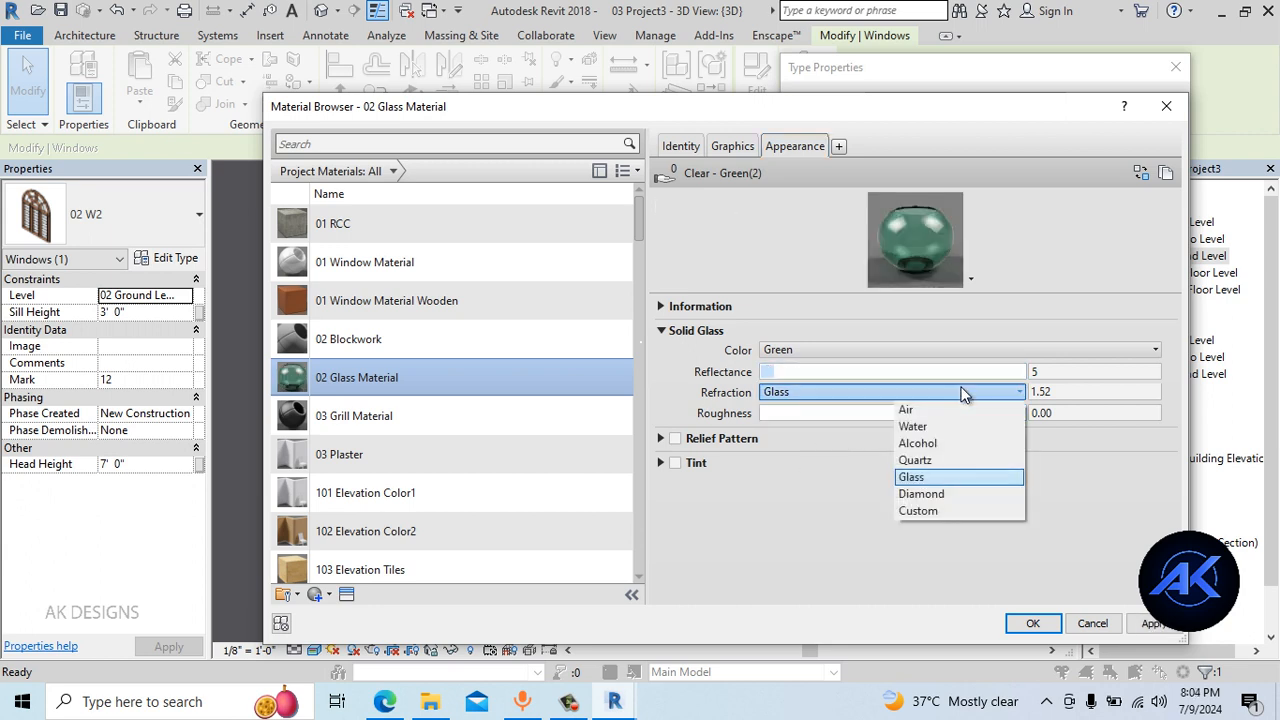
click(962, 393)
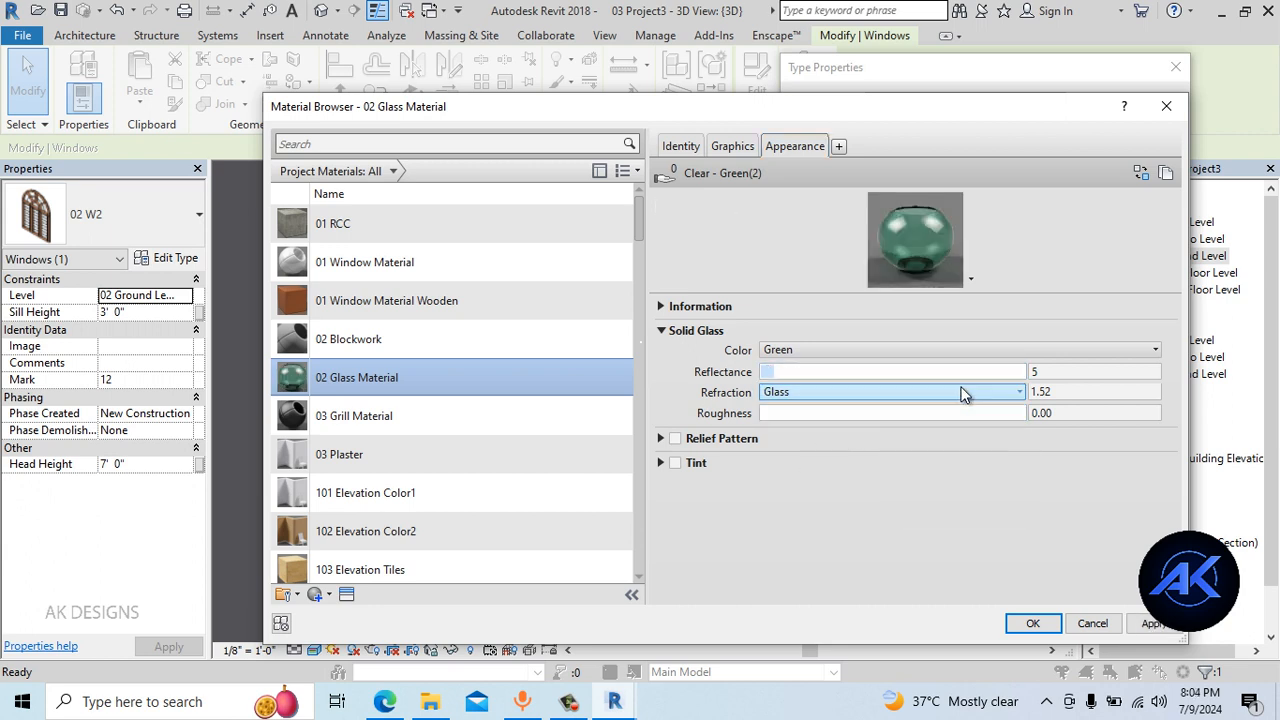
Enable the tint of 02 Glass Material with dark green RGB 0 64 0 and apply the change to the window type
click(675, 463)
click(985, 479)
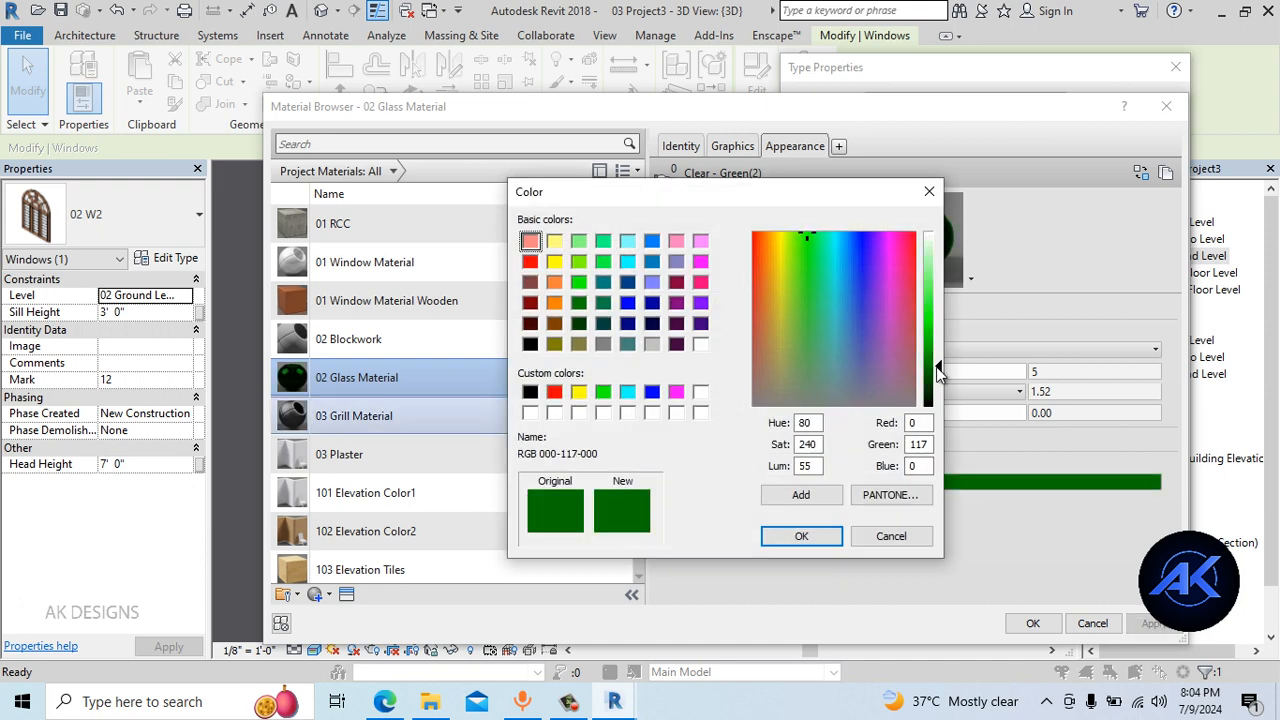
drag(944, 386, 939, 375)
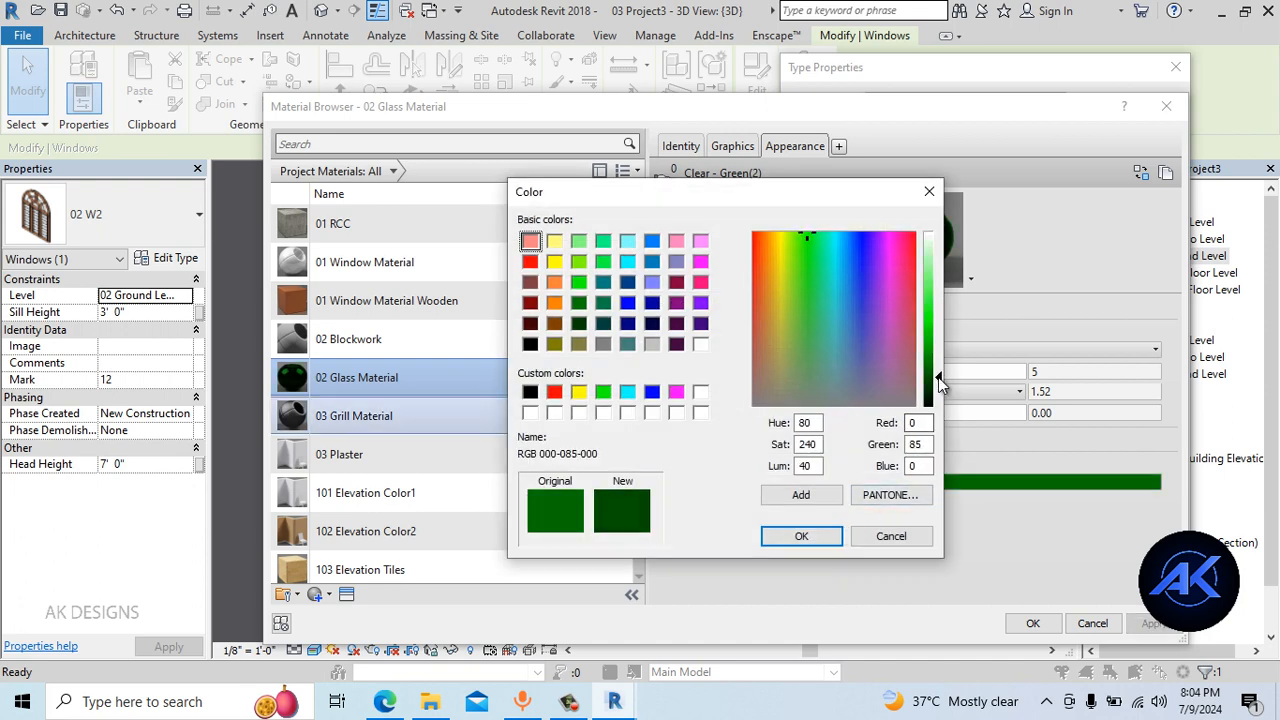
key(Return)
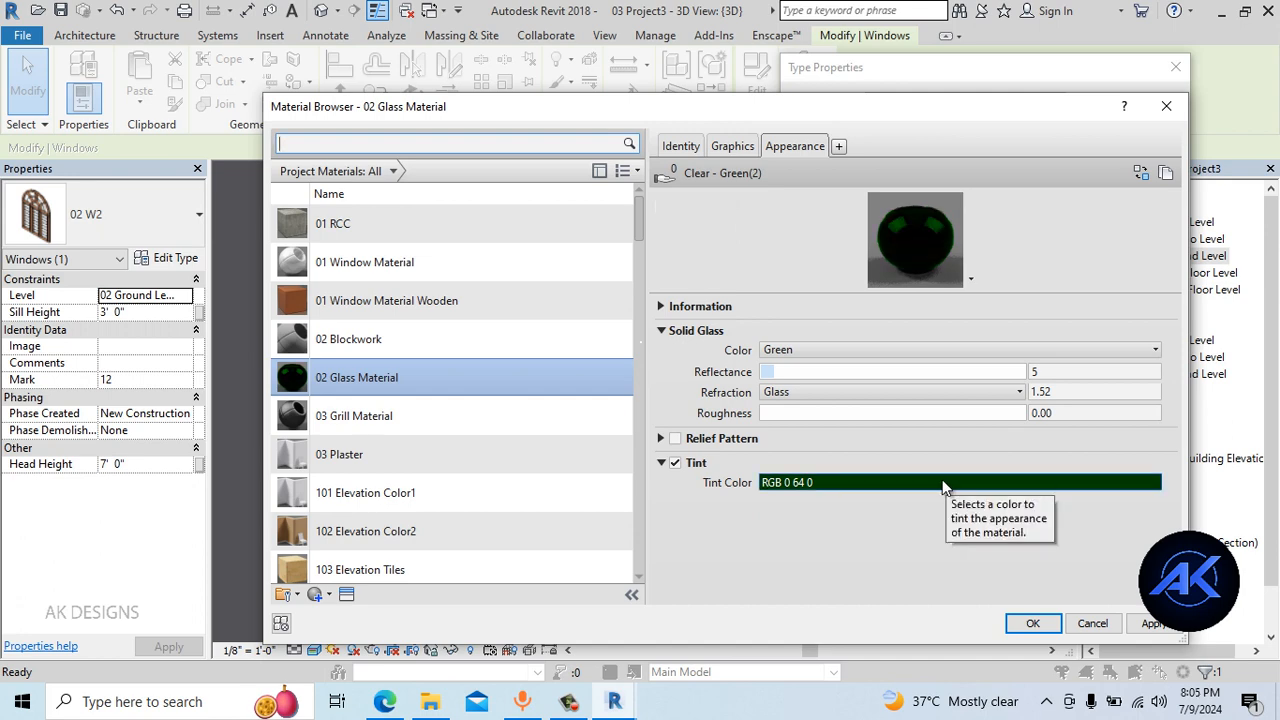
click(940, 482)
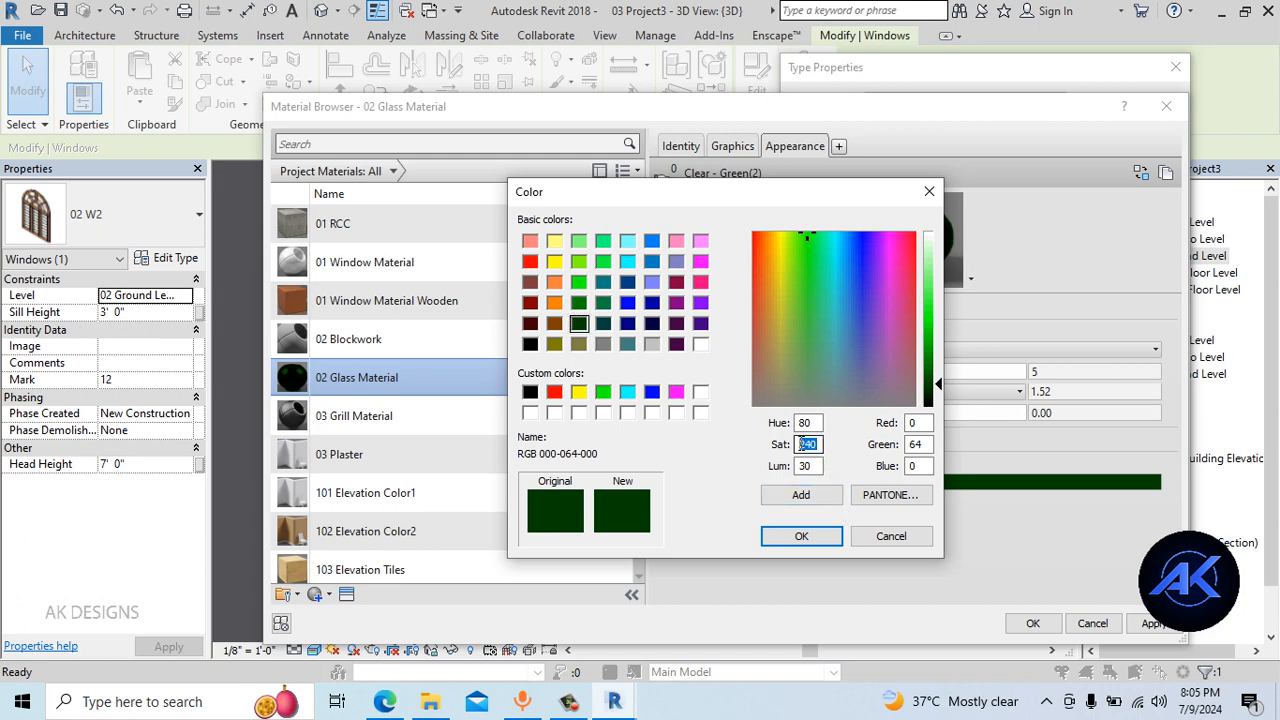
click(840, 538)
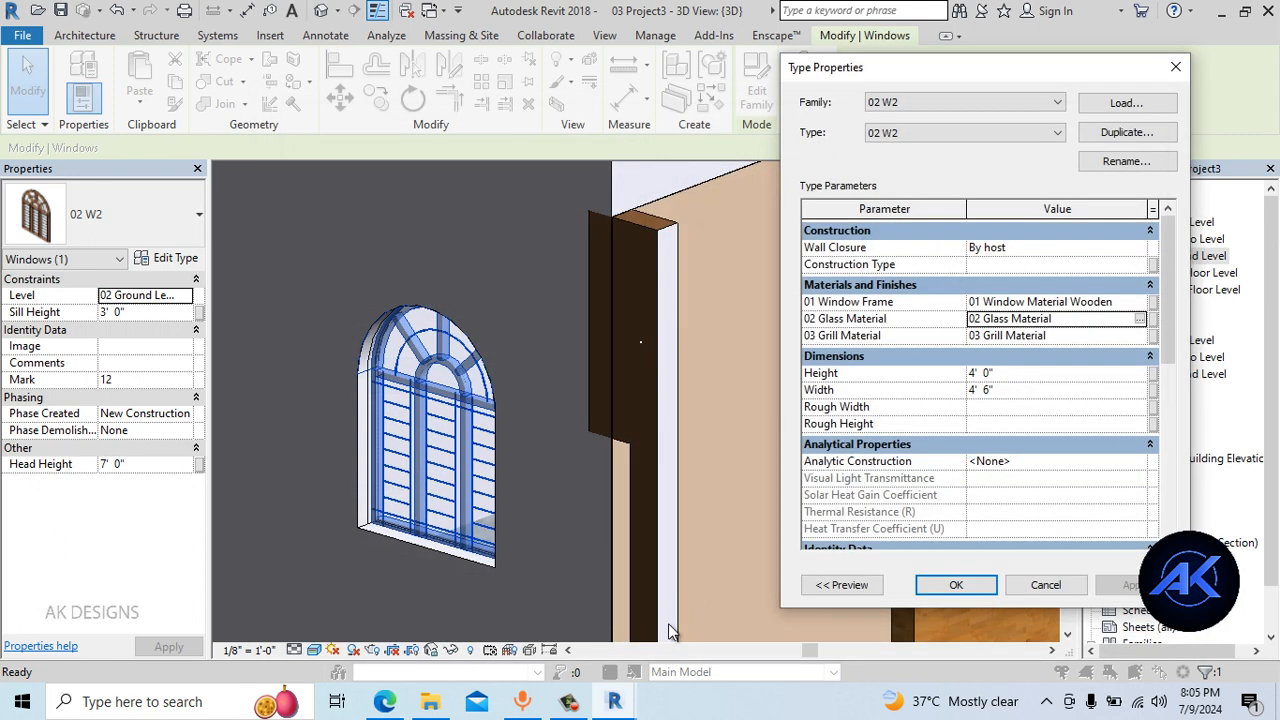
click(1118, 587)
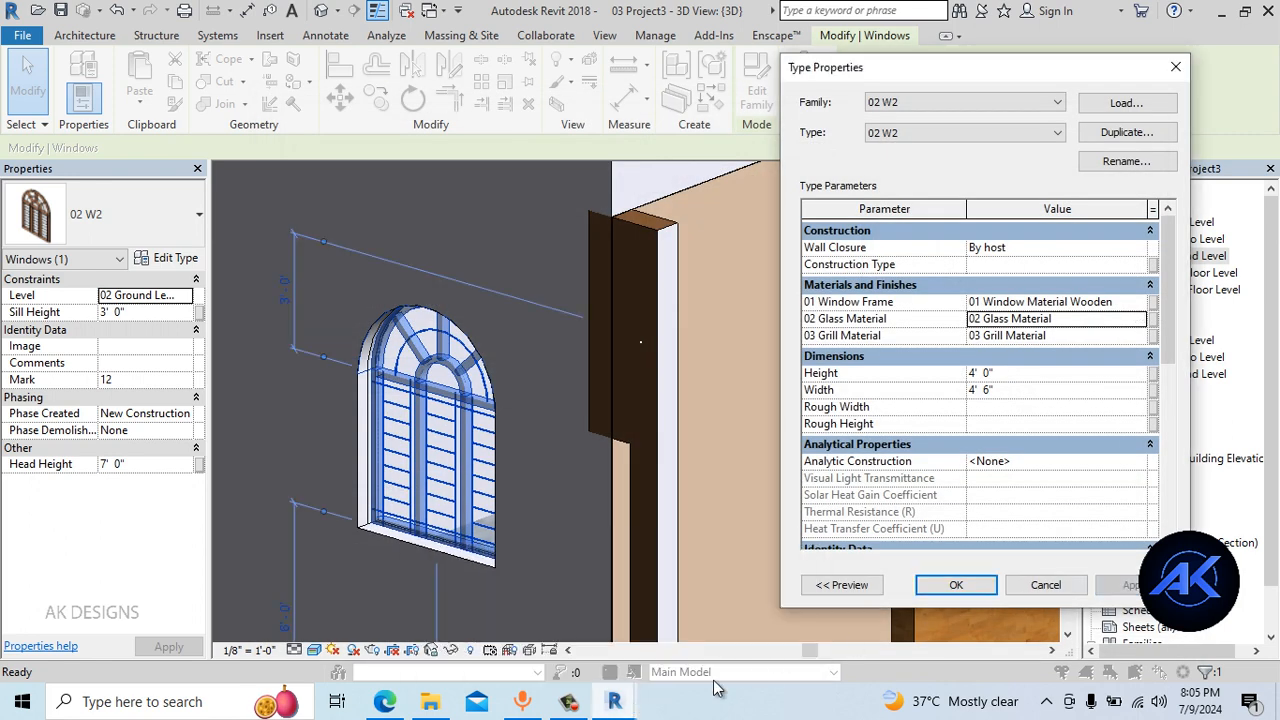
mouse_move(617, 701)
click(957, 590)
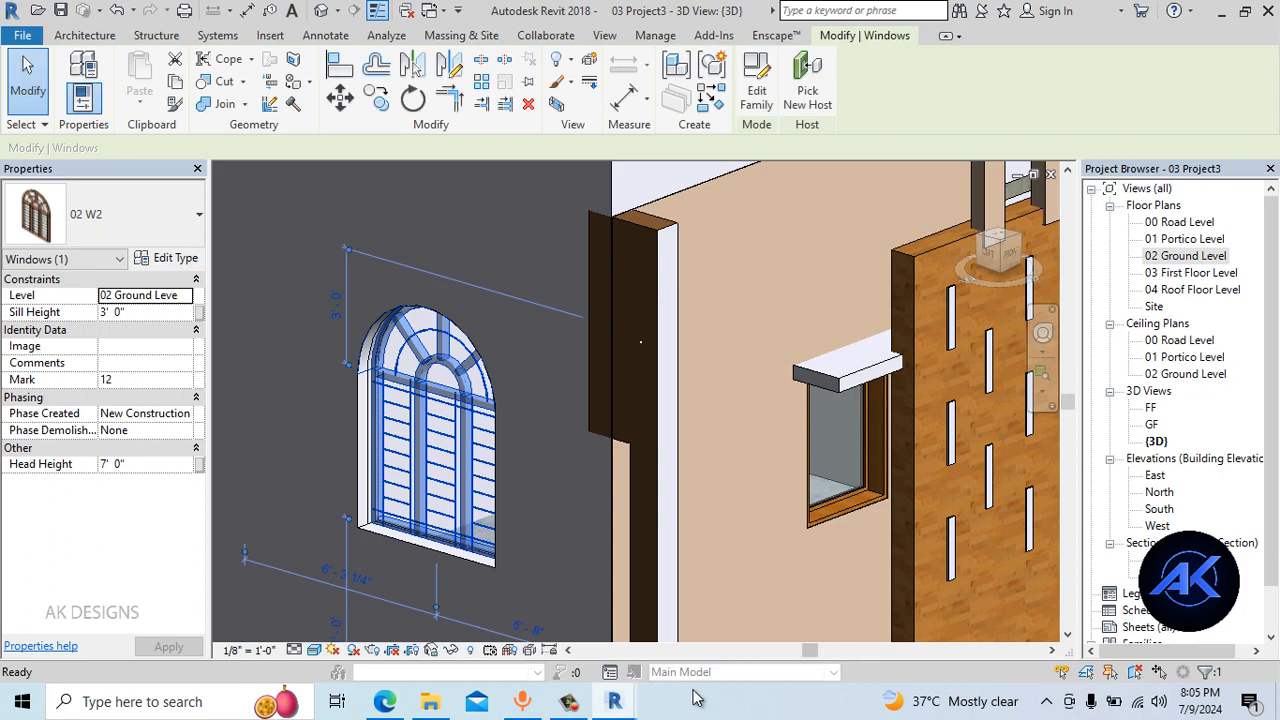
Switch to Enscape and examine the window's tinted glass and grills from inside the Master Bedroom
click(709, 609)
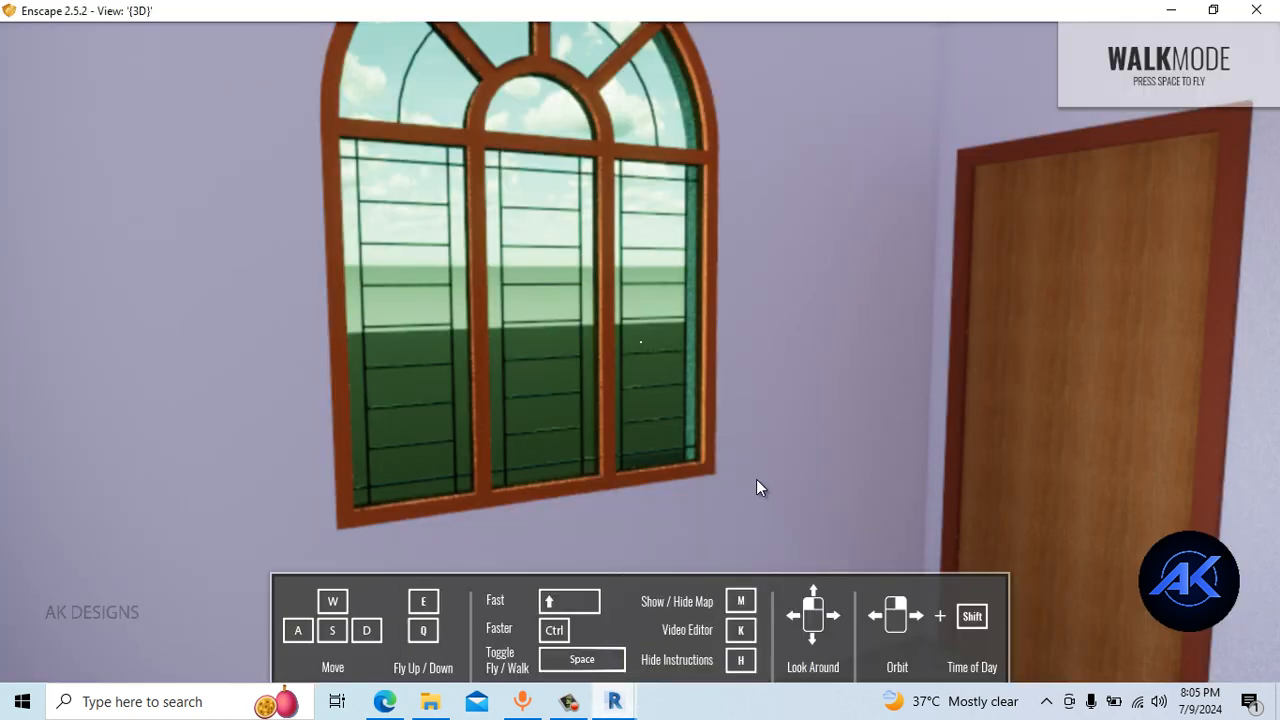
mouse_move(756, 480)
mouse_down()
mouse_move(745, 481)
mouse_move(760, 480)
mouse_up()
key(s)
key(s)
key(w)
key(w)
drag(733, 391, 730, 392)
key(w)
drag(703, 301, 730, 289)
key(w)
Fly out of the bedroom in Enscape and examine the tinted arched window from outside the house
key(space)
key(w)
key(w)
key(s)
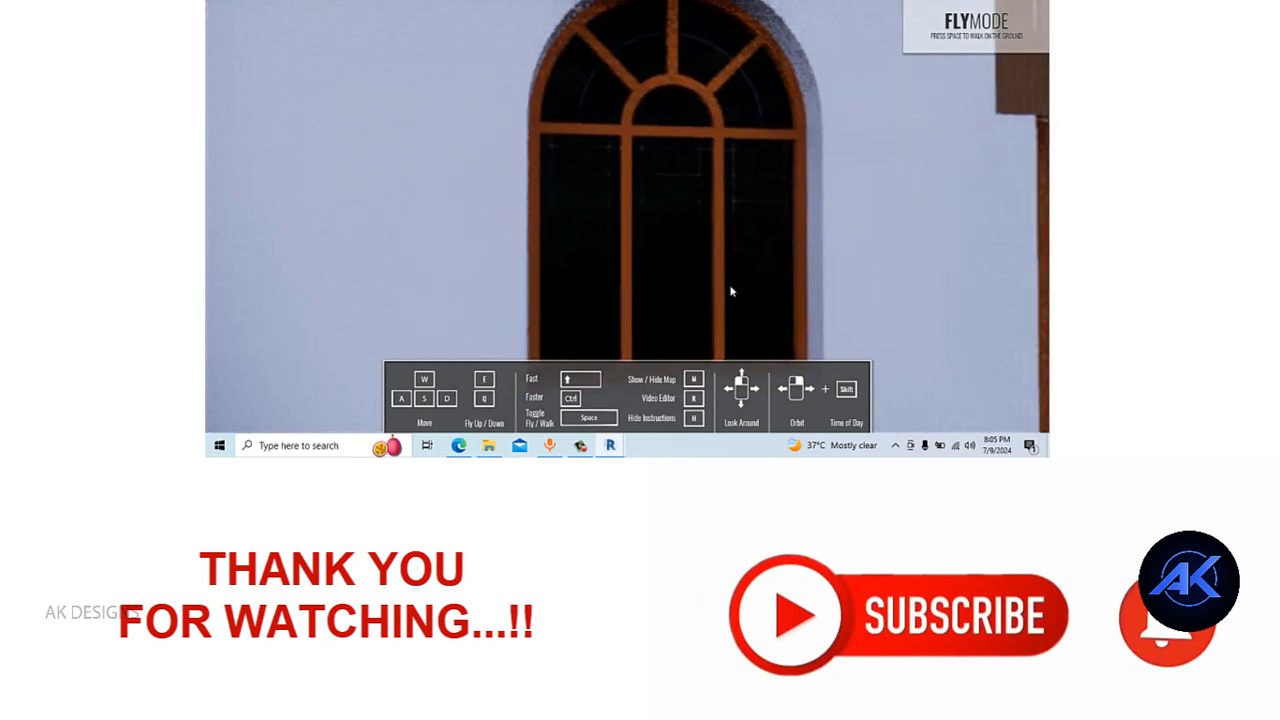
key(w)
drag(729, 291, 639, 279)
key(s)
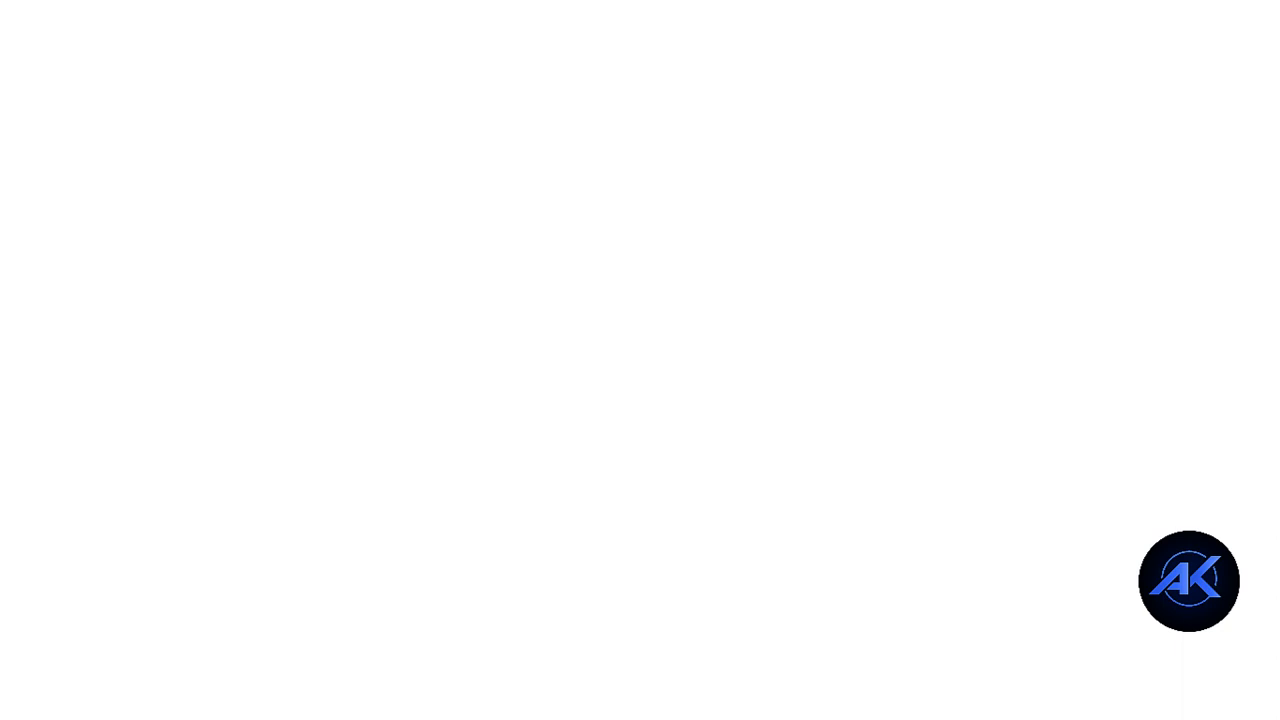